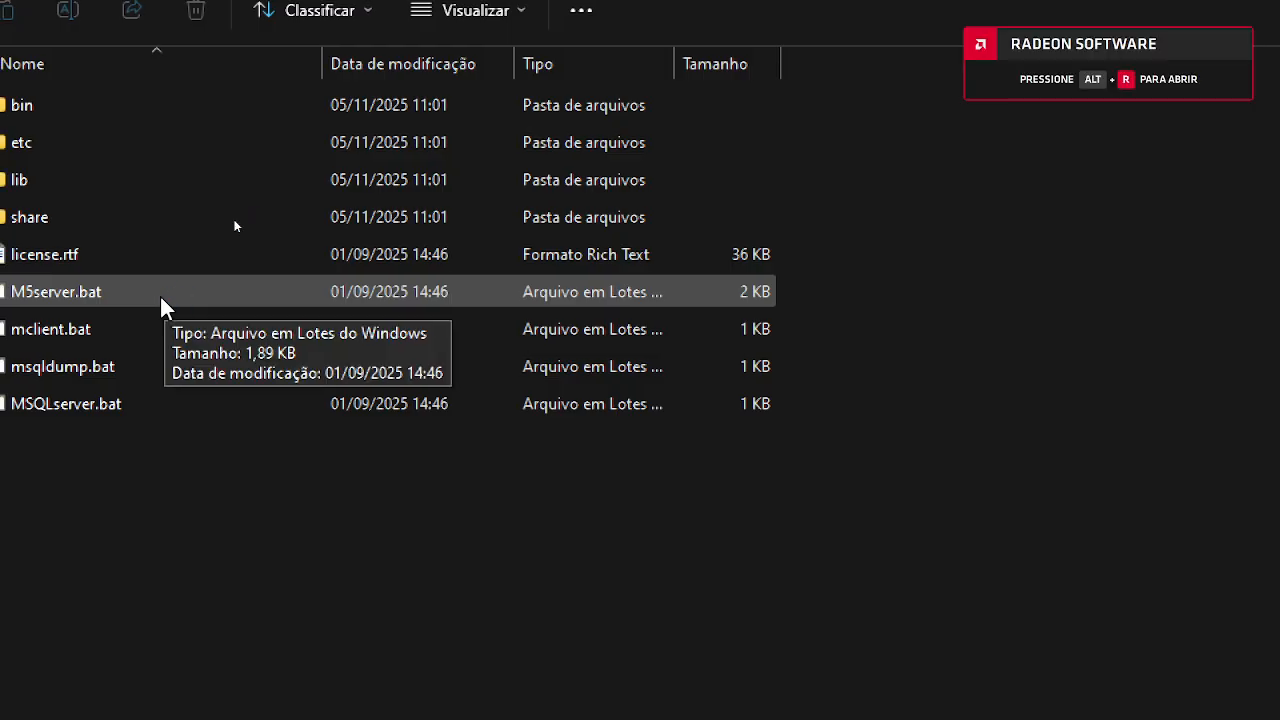
# Start the MonetDB server by running M5server.bat in the MonetDB program folder
pyautogui.click(160, 294)
pyautogui.doubleClick(160, 294)
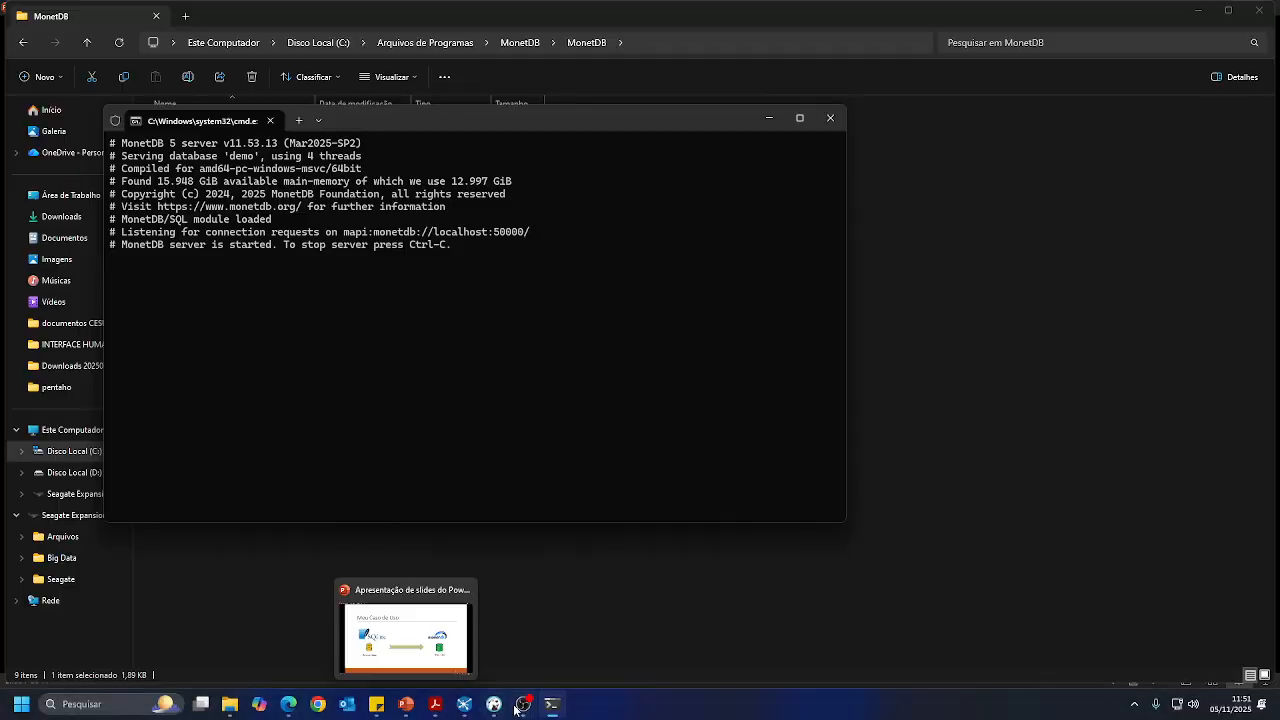
# Switch to the Data Mining presentation and advance from the use case to the slide "Ferramentas que vou utilizar"
pyautogui.click(406, 704)
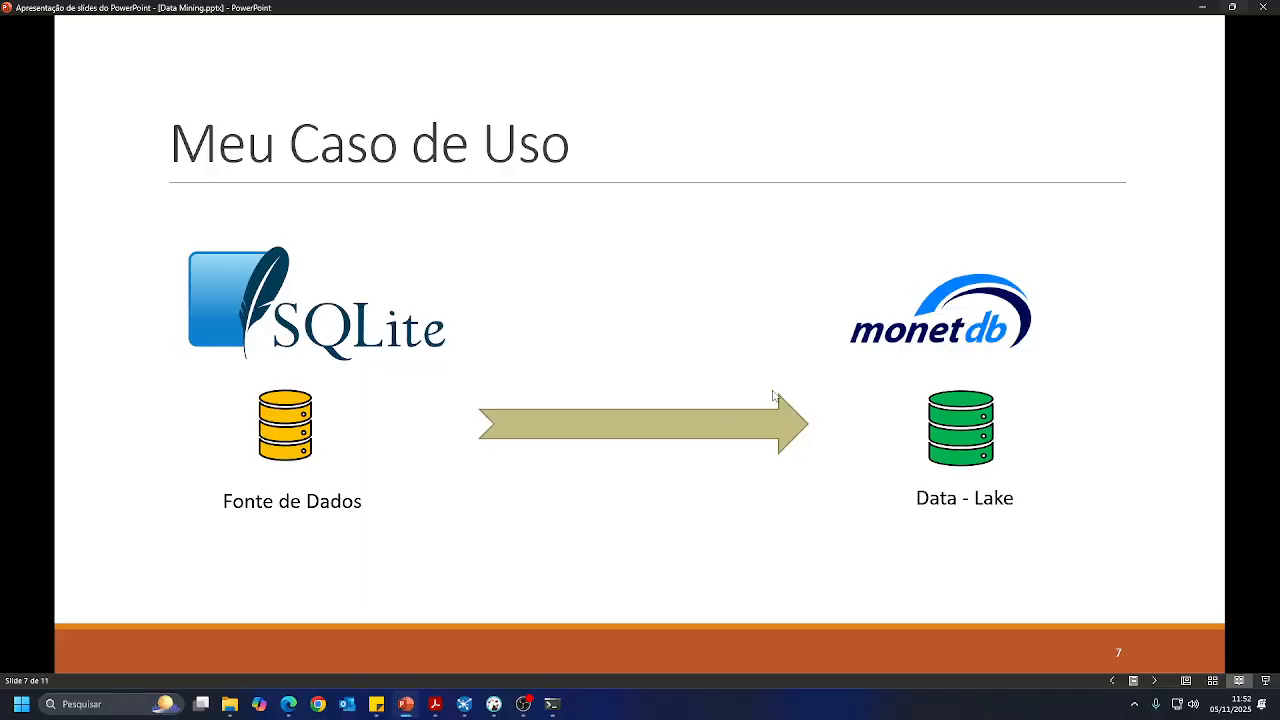
pyautogui.press('Right')
pyautogui.press('Right')
pyautogui.press('Right')
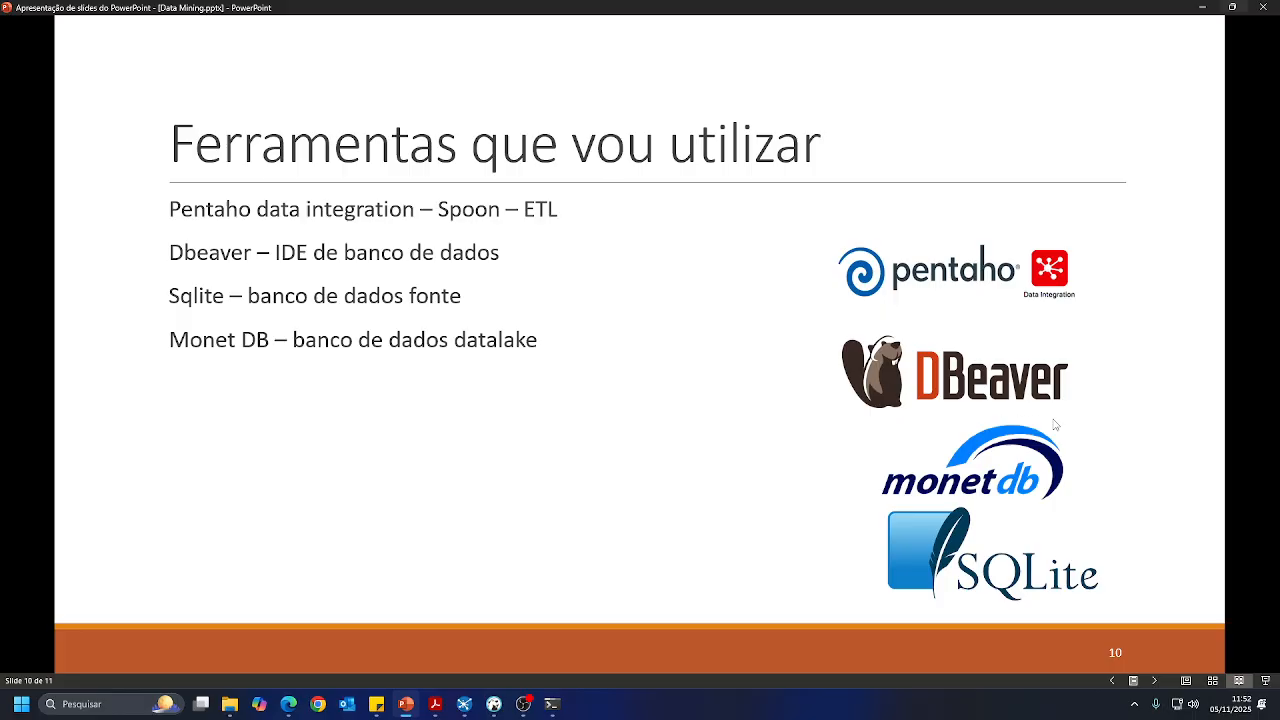
# Switch to DBeaver and start creating a new database connection
pyautogui.click(494, 704)
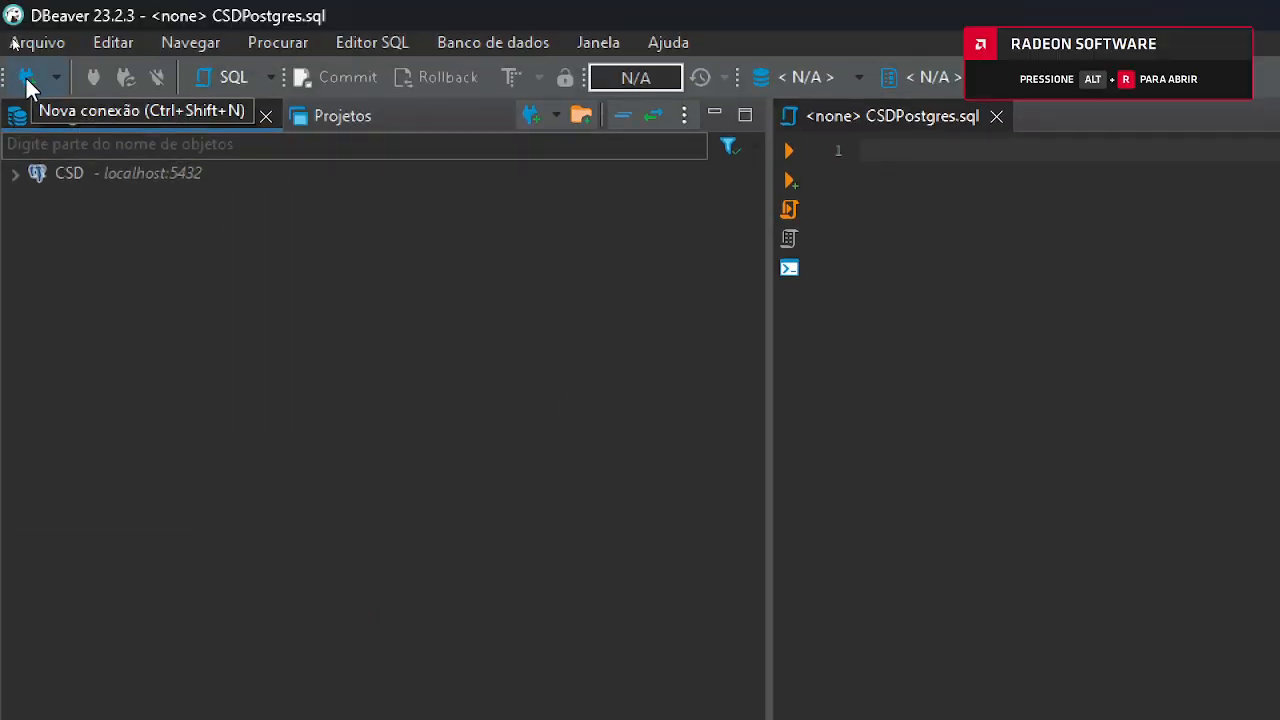
pyautogui.click(26, 78)
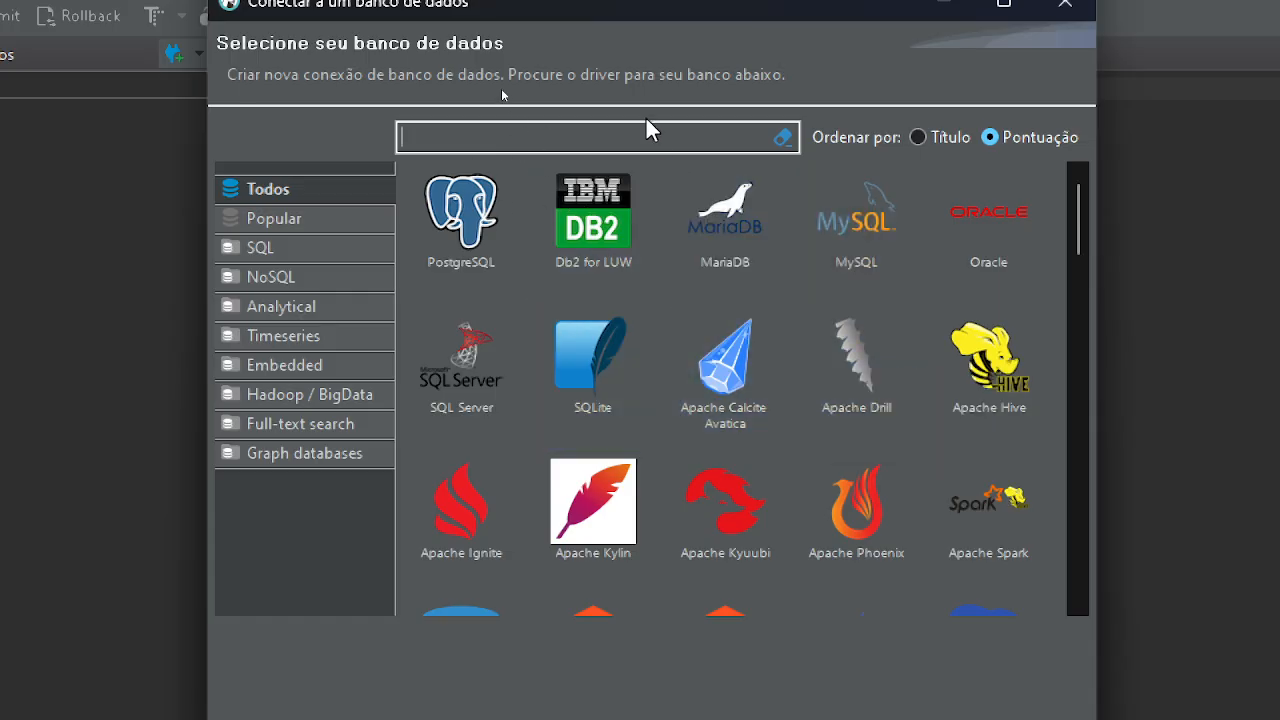
# Examine the full list of database drivers available for the new connection
pyautogui.scroll(-5, 735, 380)
pyautogui.scroll(-5, 735, 380)
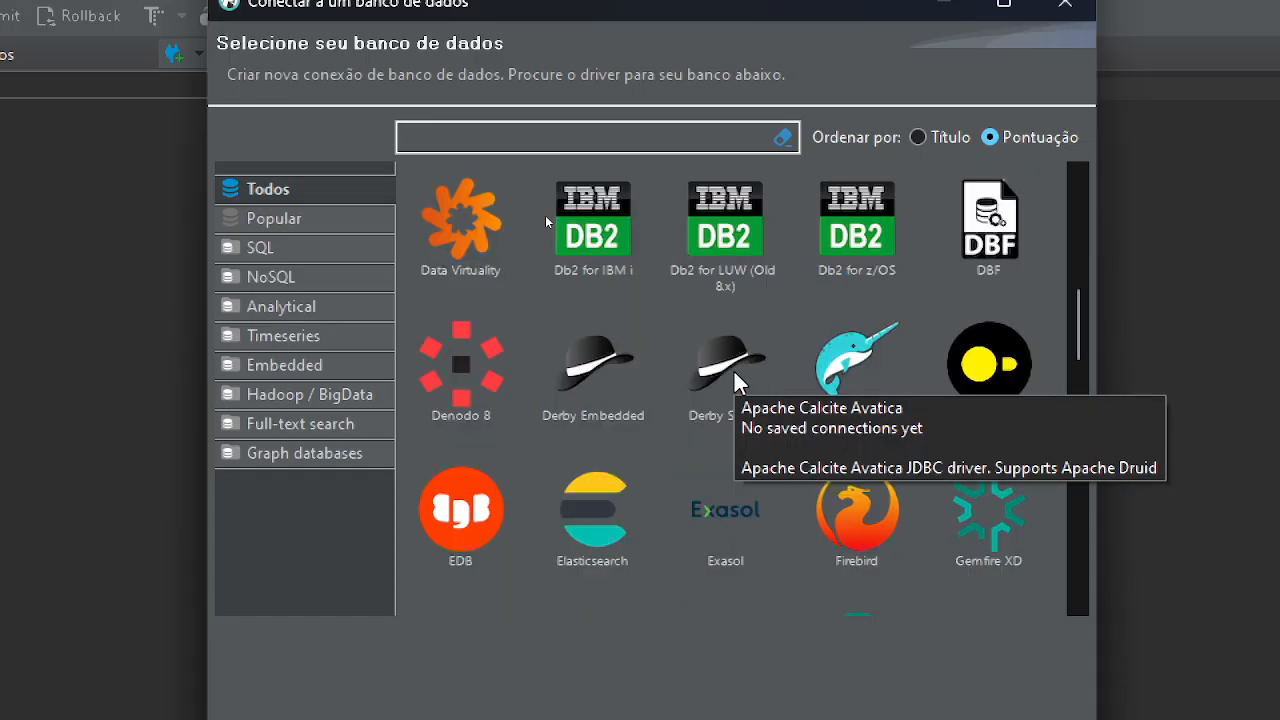
pyautogui.scroll(-4, 735, 380)
pyautogui.scroll(-5, 735, 380)
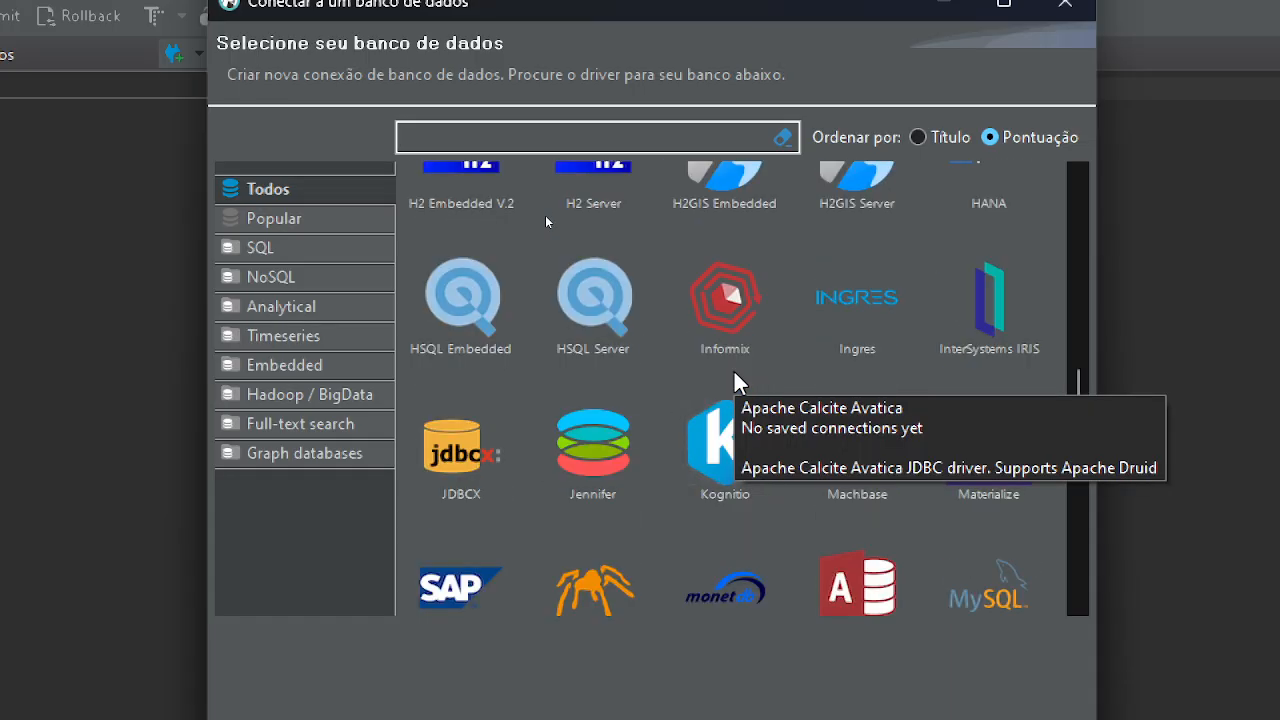
pyautogui.scroll(-4, 705, 512)
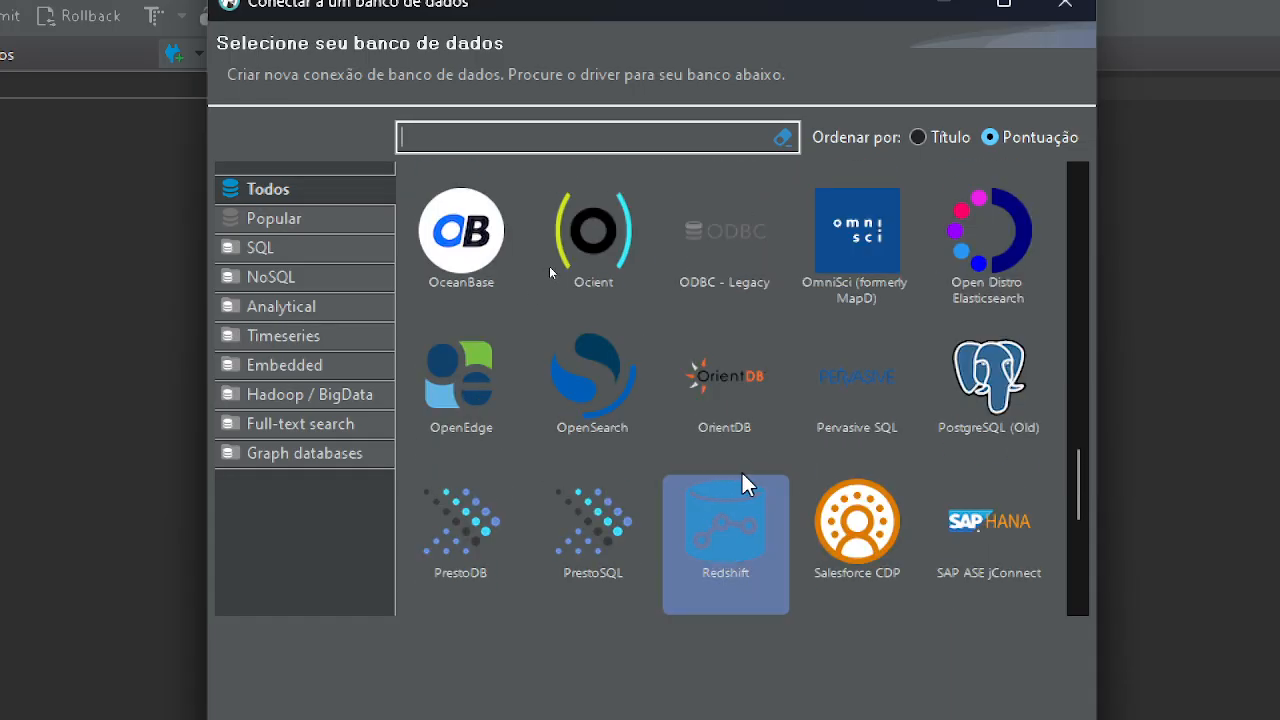
pyautogui.scroll(-2, 759, 455)
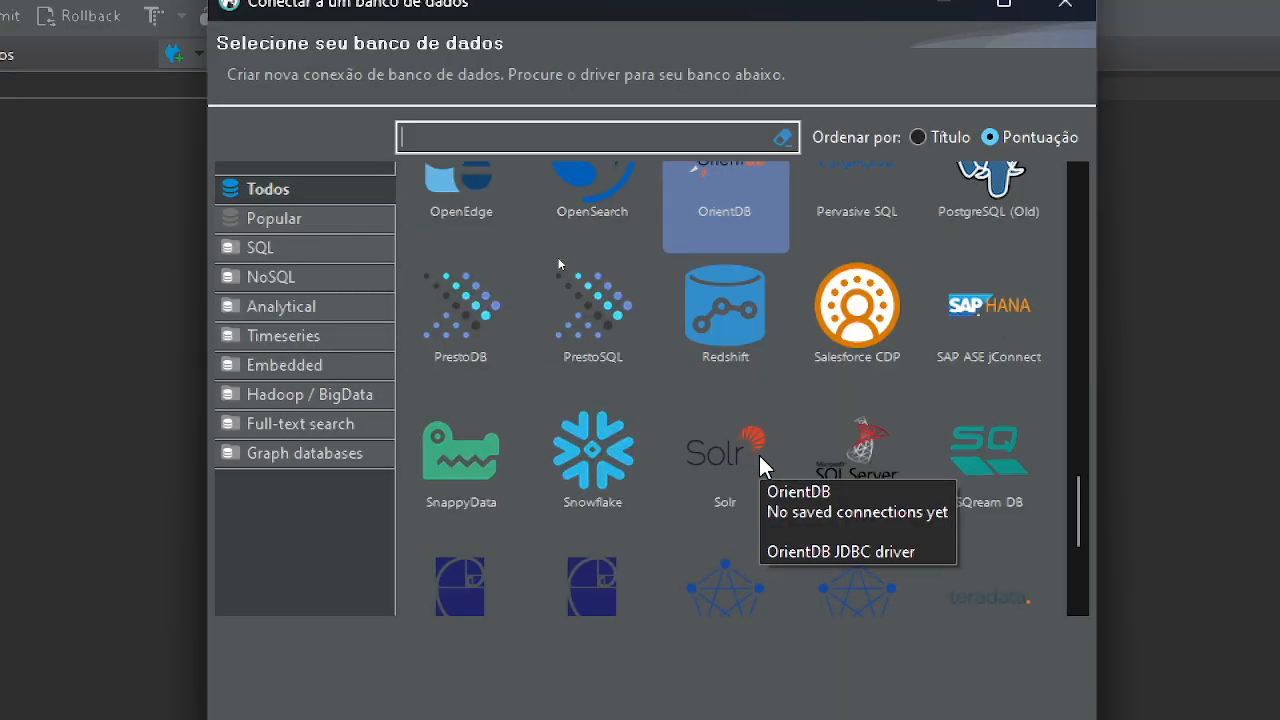
pyautogui.scroll(-2, 760, 457)
pyautogui.scroll(-1, 720, 508)
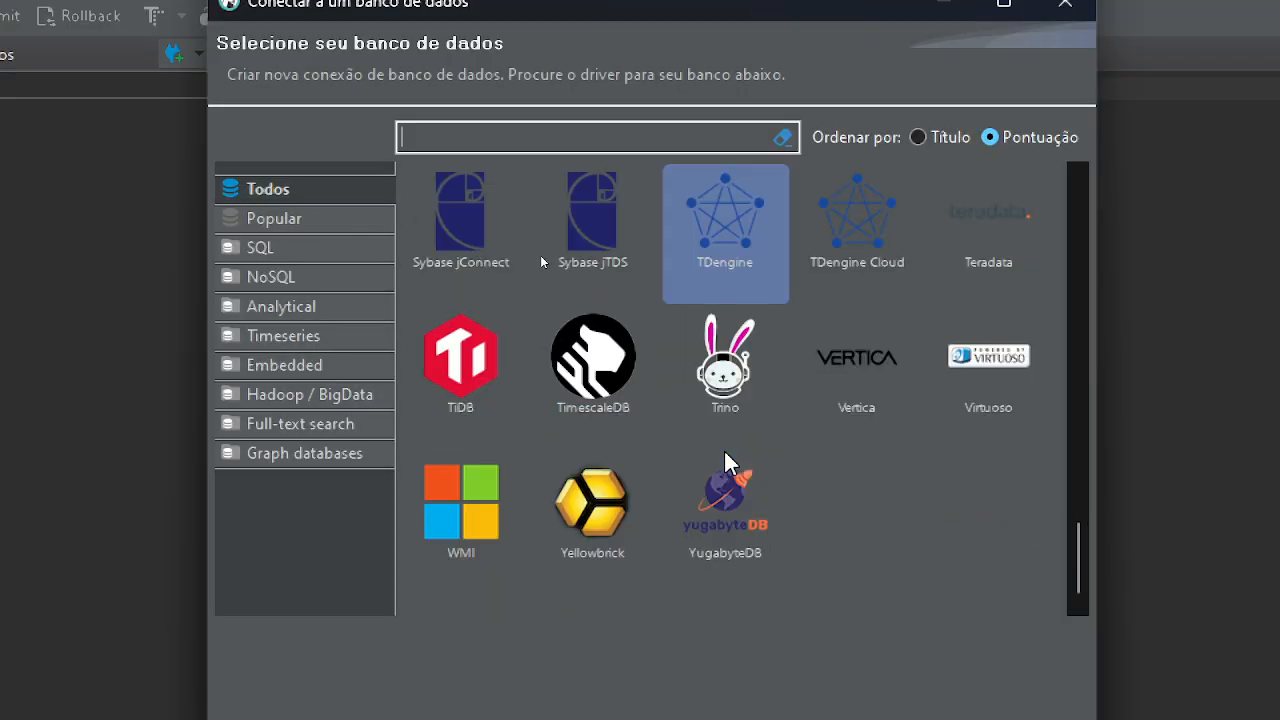
pyautogui.scroll(12, 729, 457)
pyautogui.scroll(5, 539, 241)
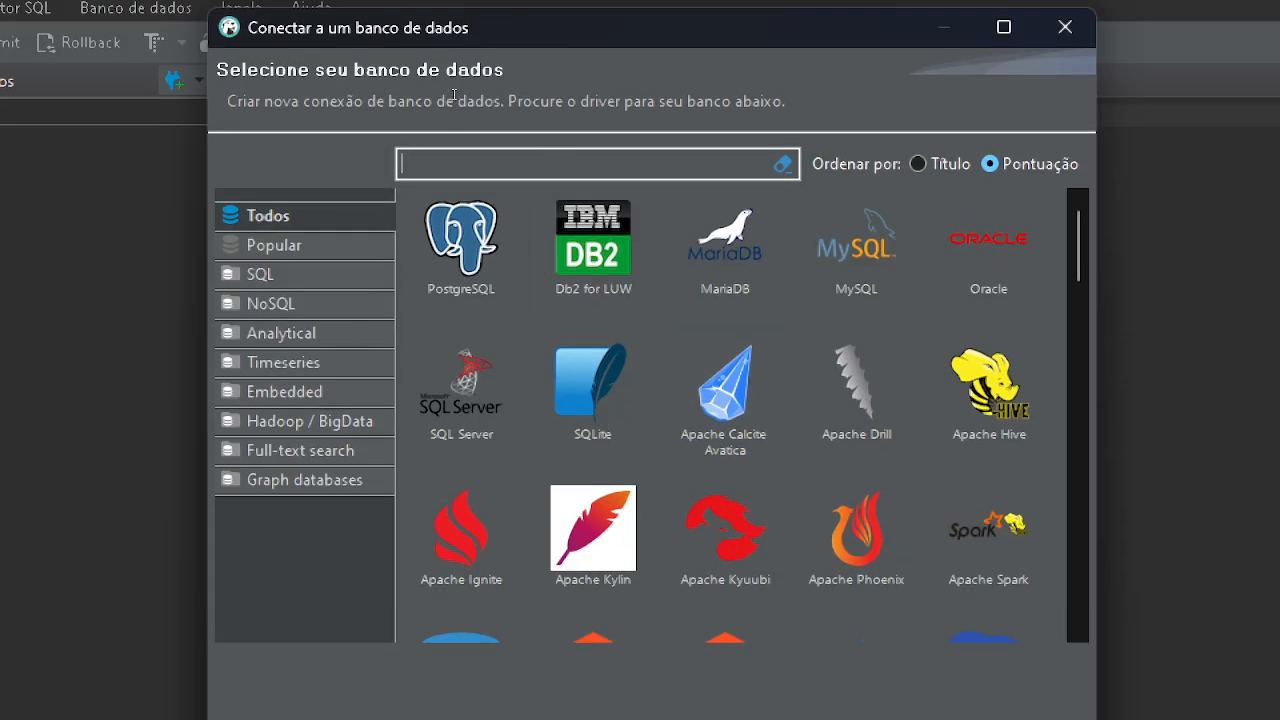
# Filter the drivers by "monet" and choose MonetDB for the new connection, proceeding to its connection settings
pyautogui.write('monet')
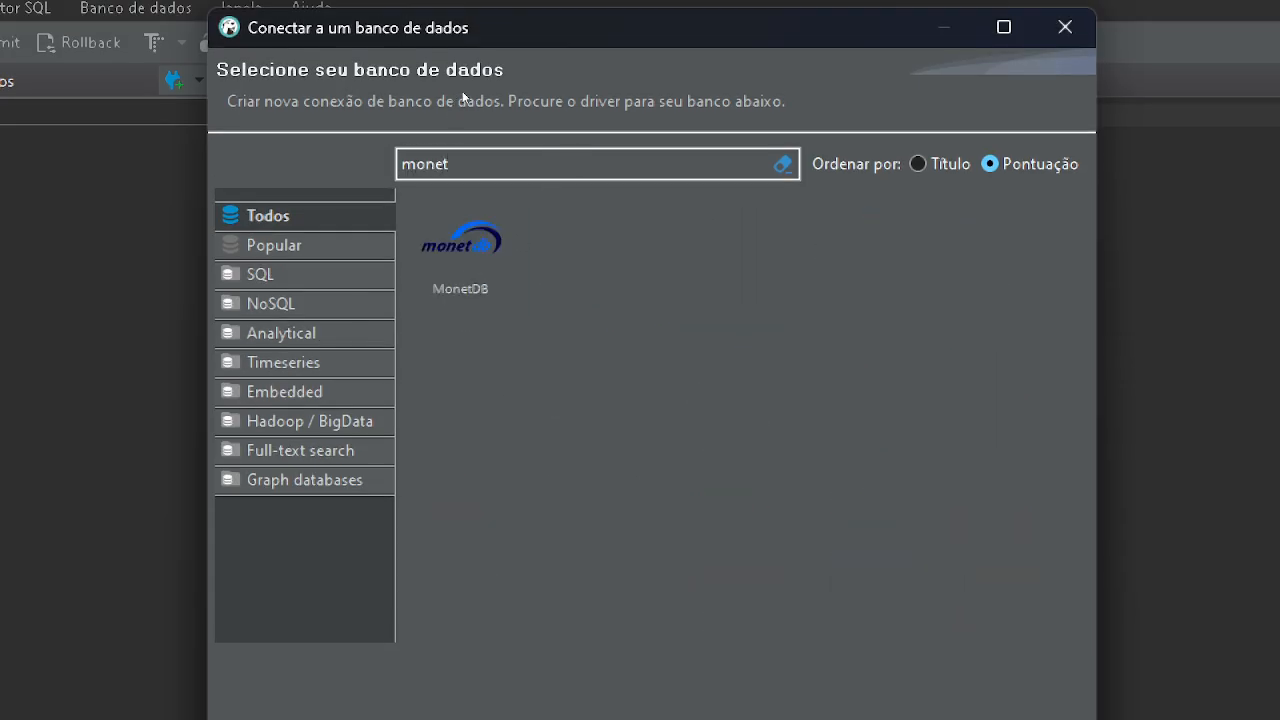
pyautogui.click(460, 293)
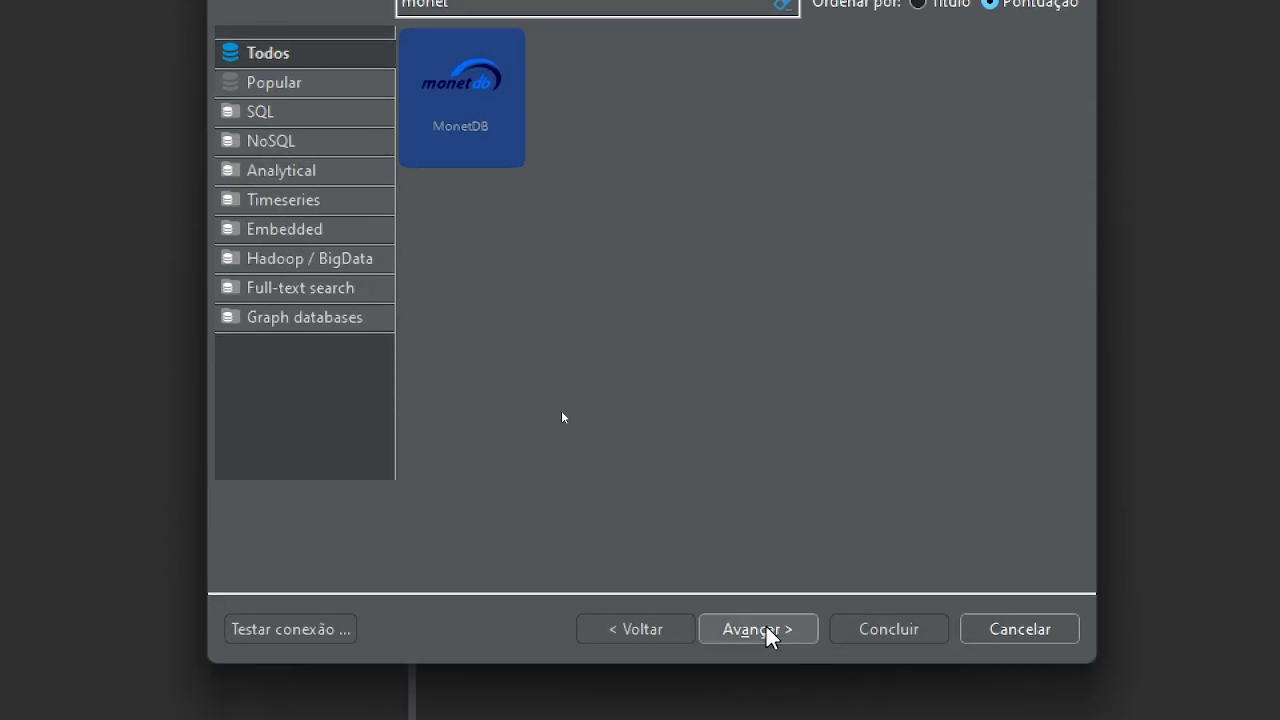
pyautogui.click(768, 632)
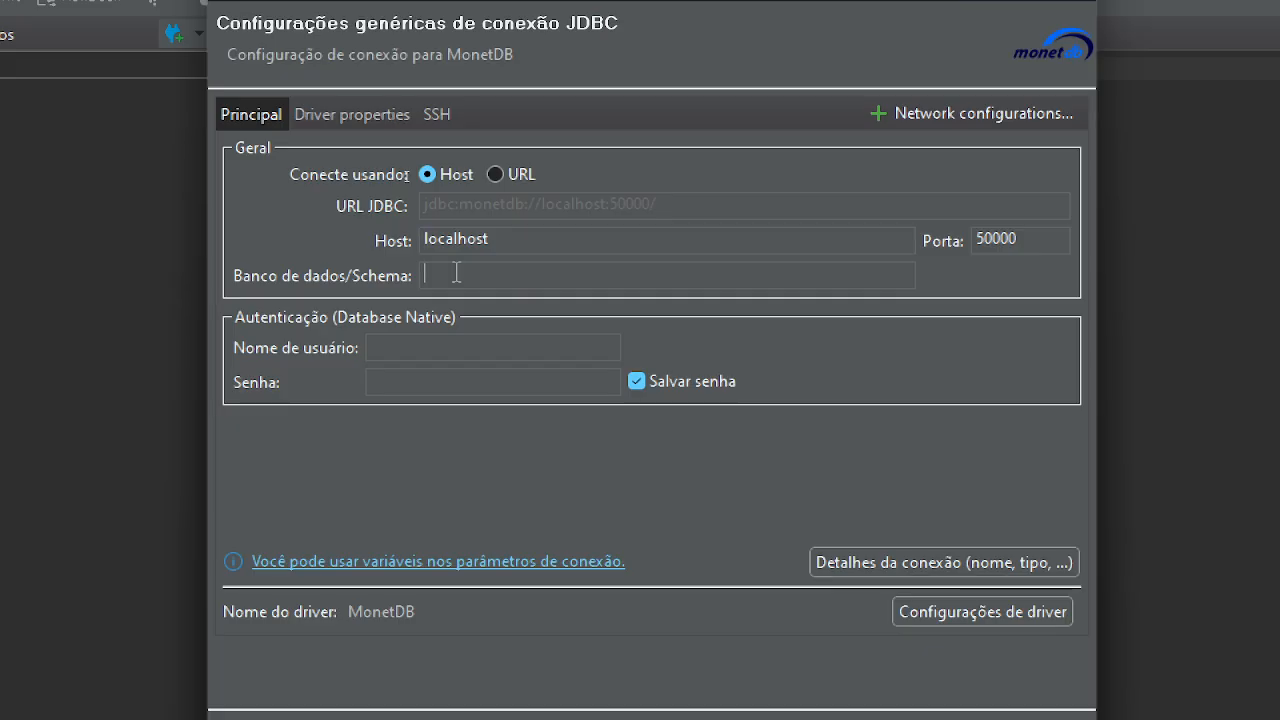
pyautogui.write('demo')
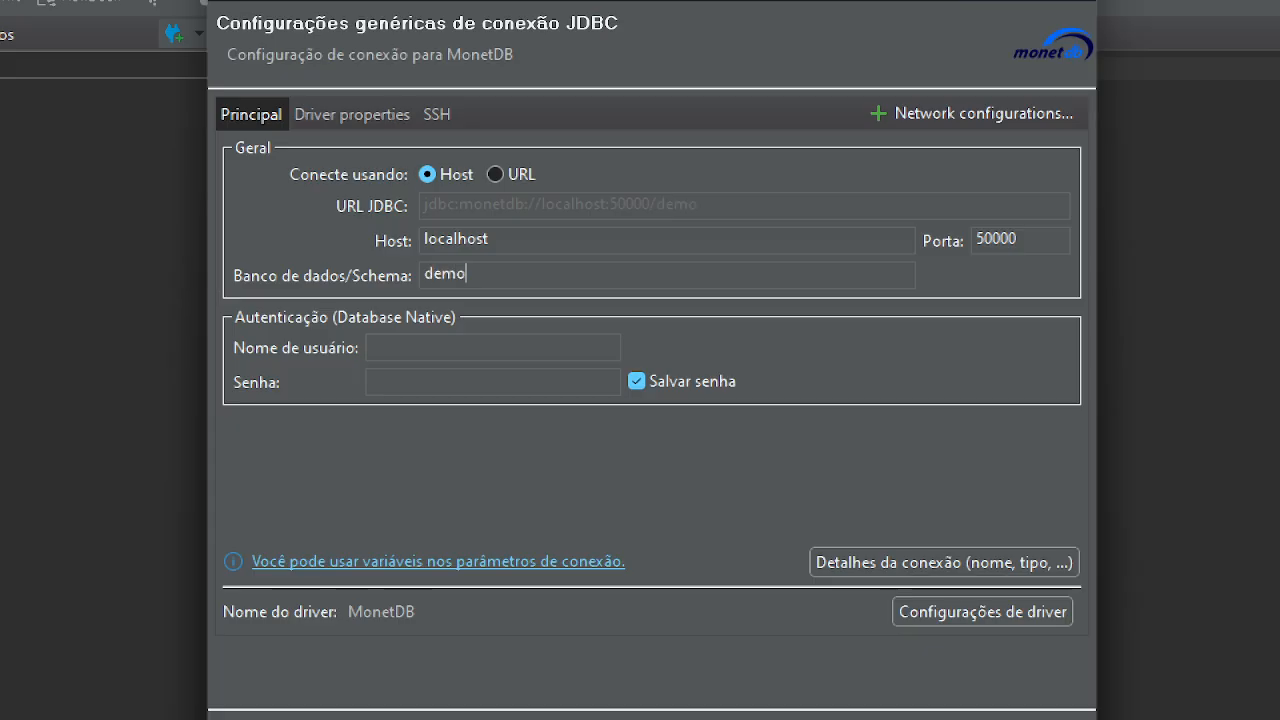
pyautogui.press('BackSpace')
pyautogui.press('BackSpace')
pyautogui.press('BackSpace')
pyautogui.press('BackSpace')
# Enter monetdb as the connection's username and fill in the account password
pyautogui.write('monetdb')
pyautogui.press('Tab')
pyautogui.write('monetdb')
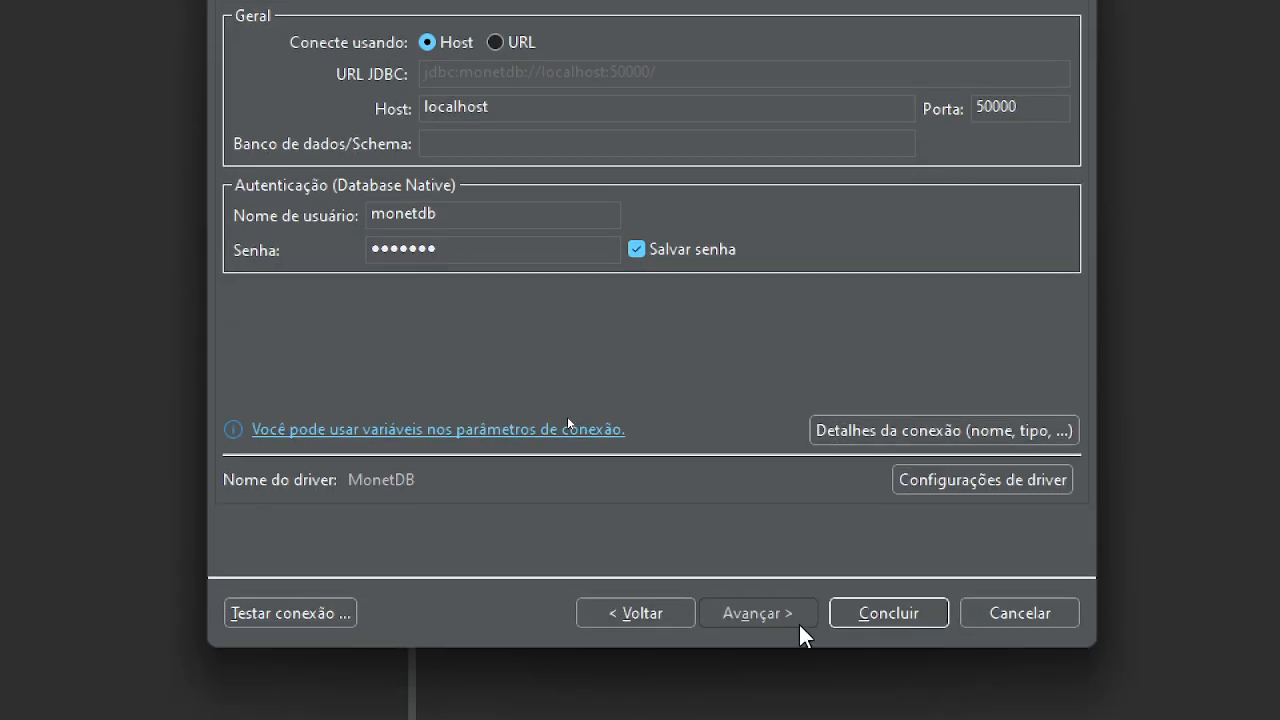
# Test the MonetDB connection, download the required MonetDB JDBC driver files, and close the connection error
pyautogui.click(336, 601)
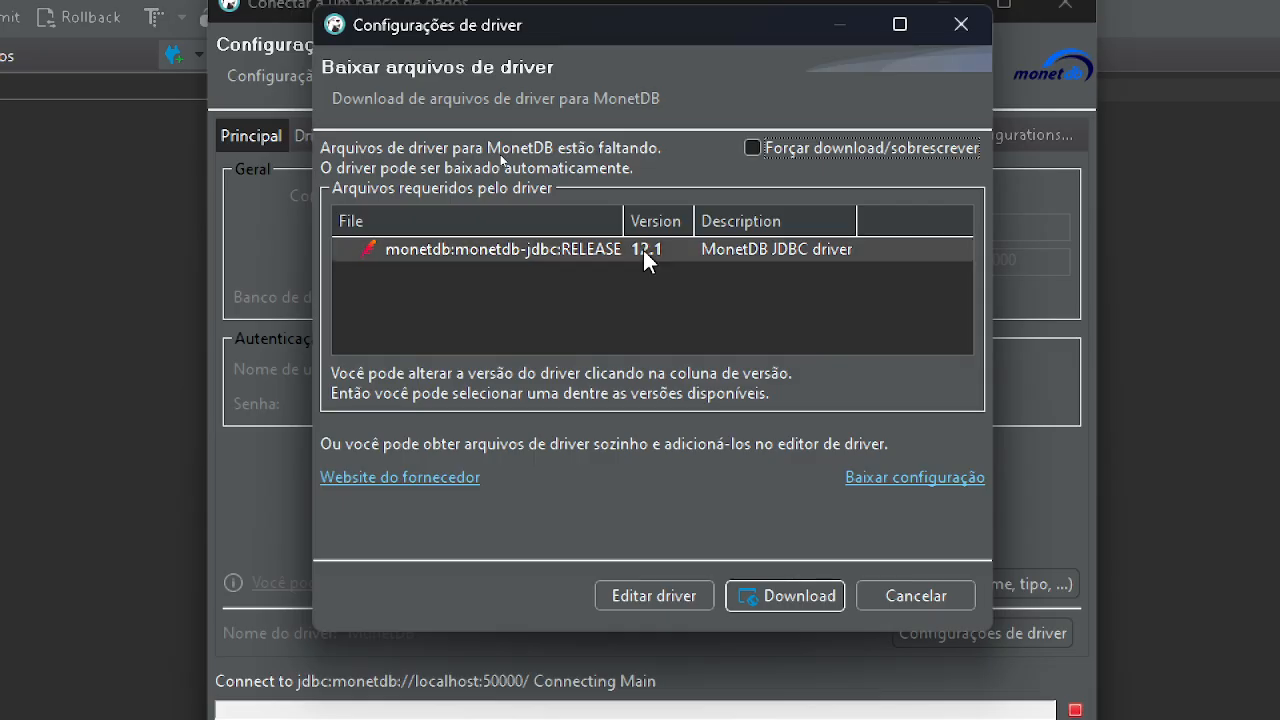
pyautogui.click(777, 596)
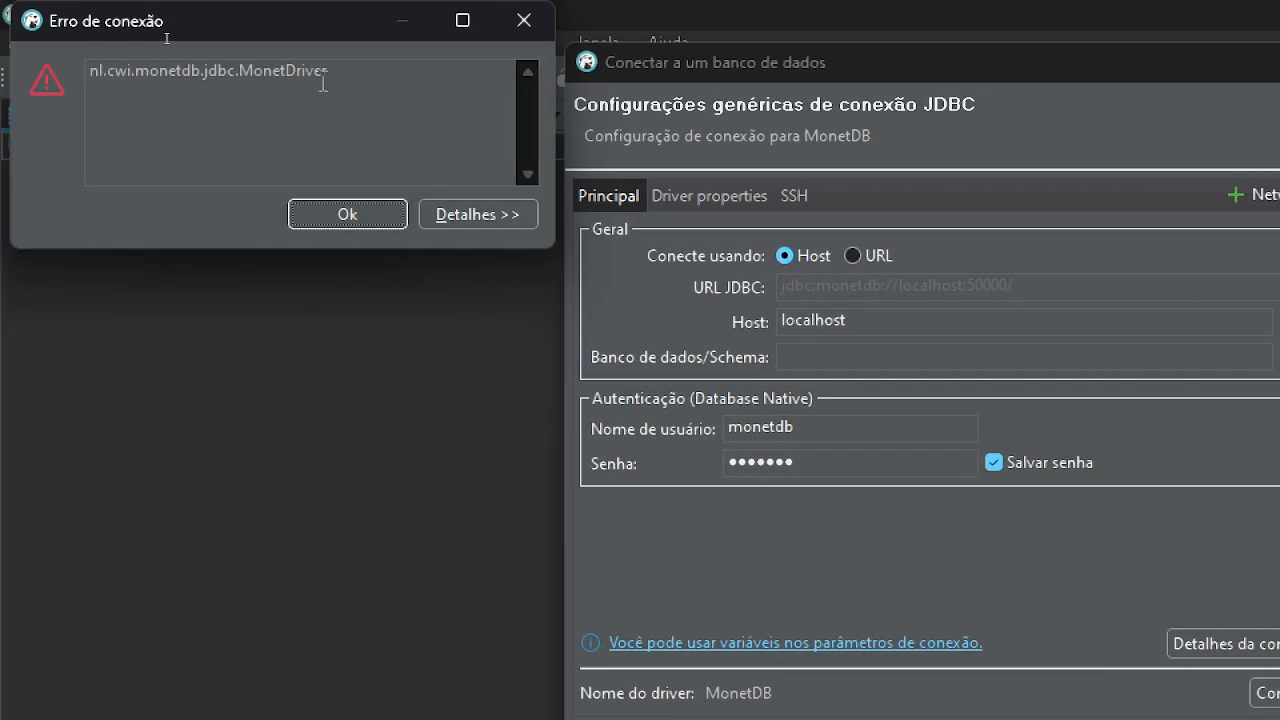
pyautogui.doubleClick(330, 74)
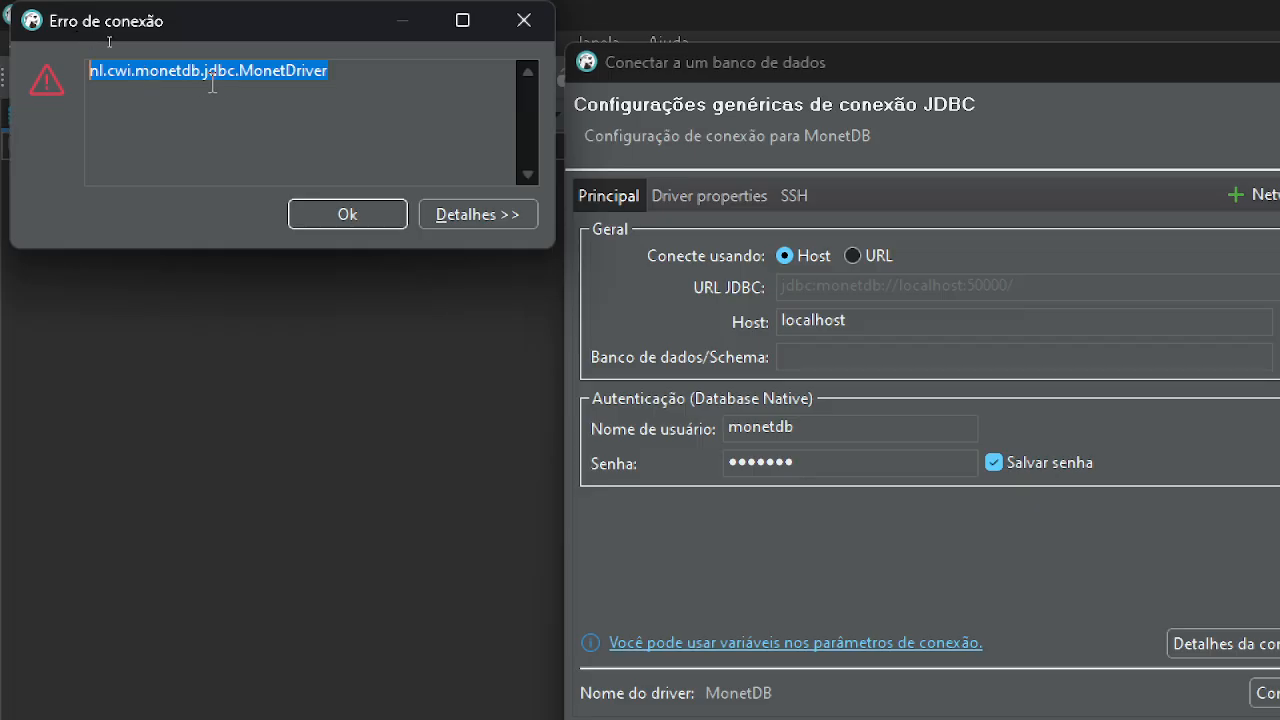
pyautogui.click(338, 224)
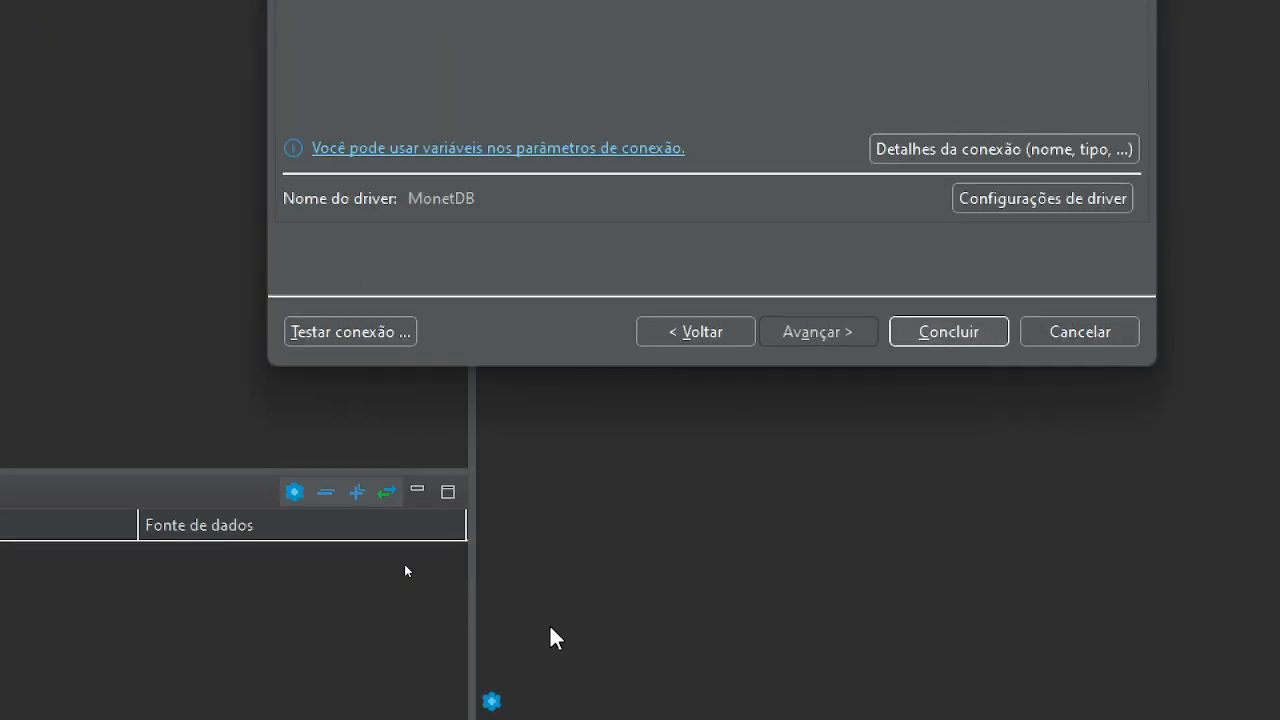
# Switch to Edge, search the web for "monetdb jdbc" in a new tab, and open the JDBC Driver page of MonetDB Docs
pyautogui.click(280, 688)
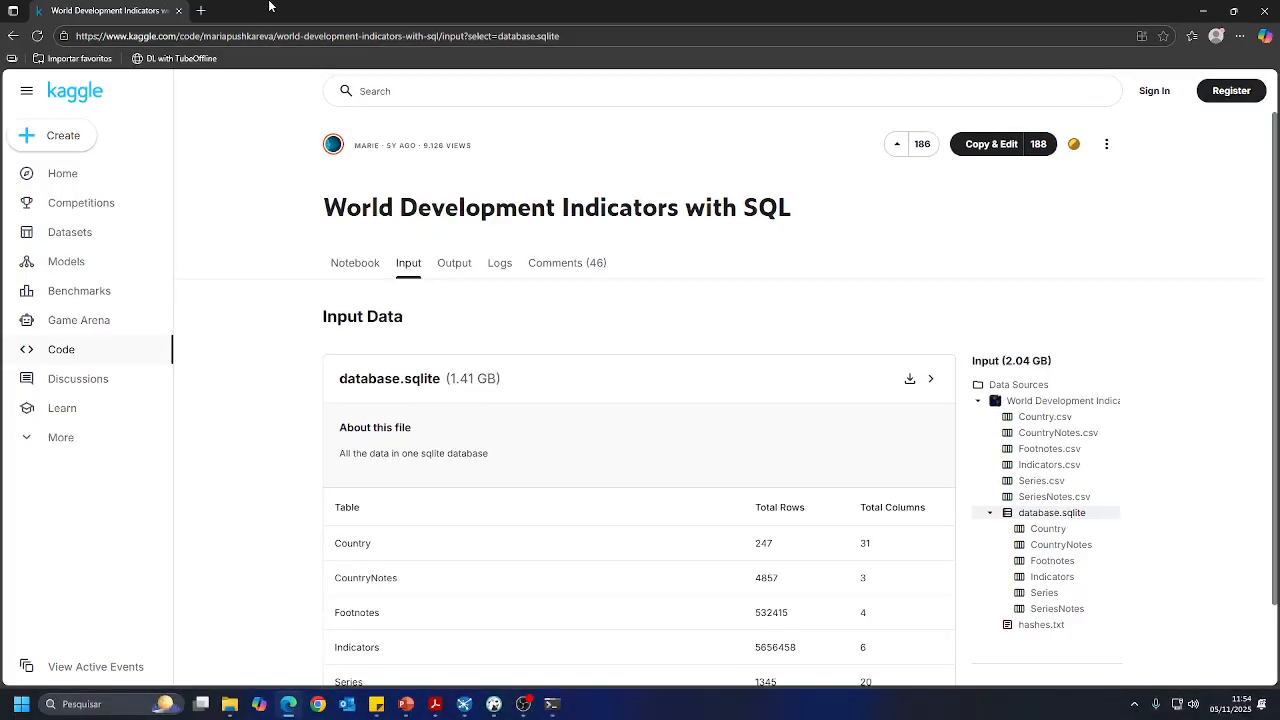
pyautogui.click(202, 11)
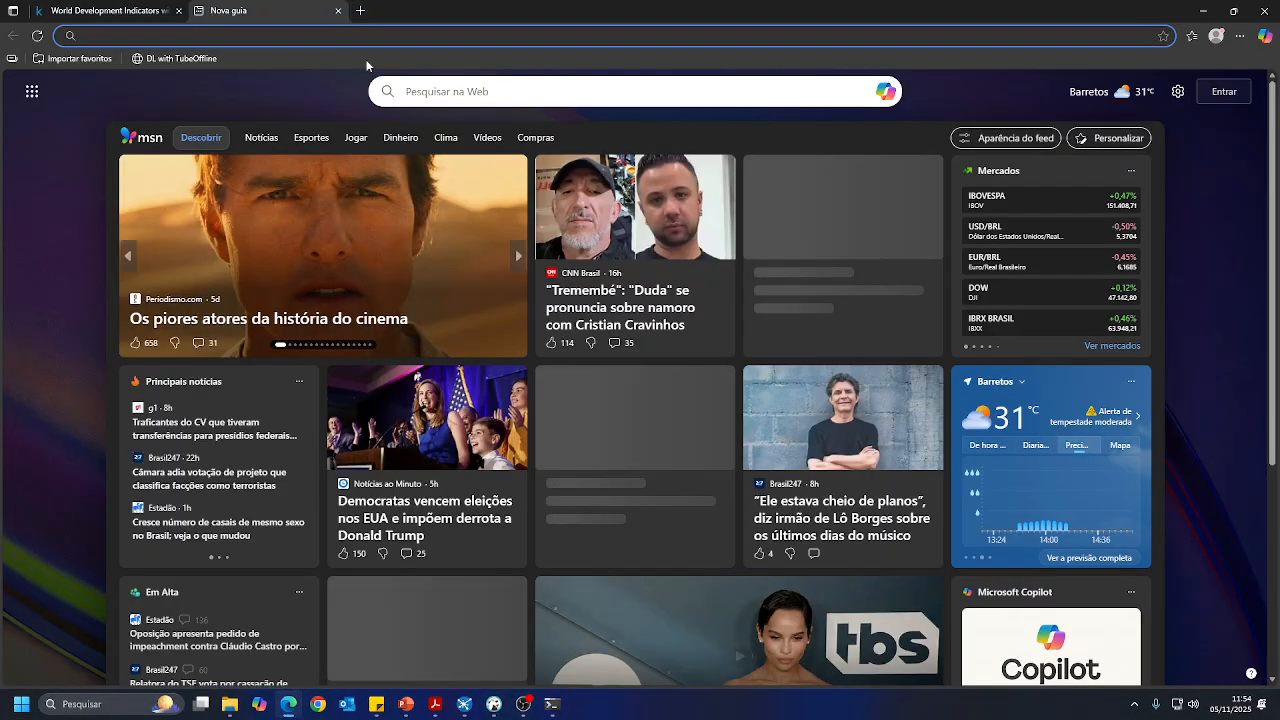
pyautogui.write('monetdb')
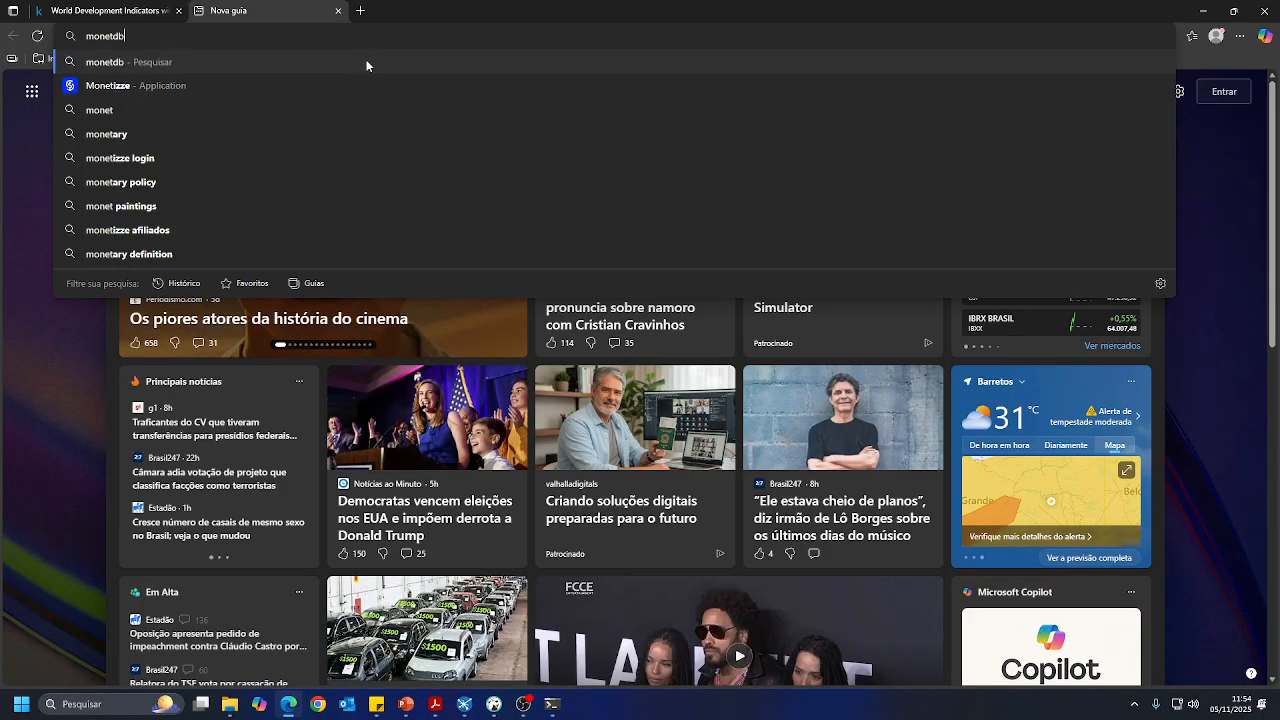
pyautogui.write('jdbc')
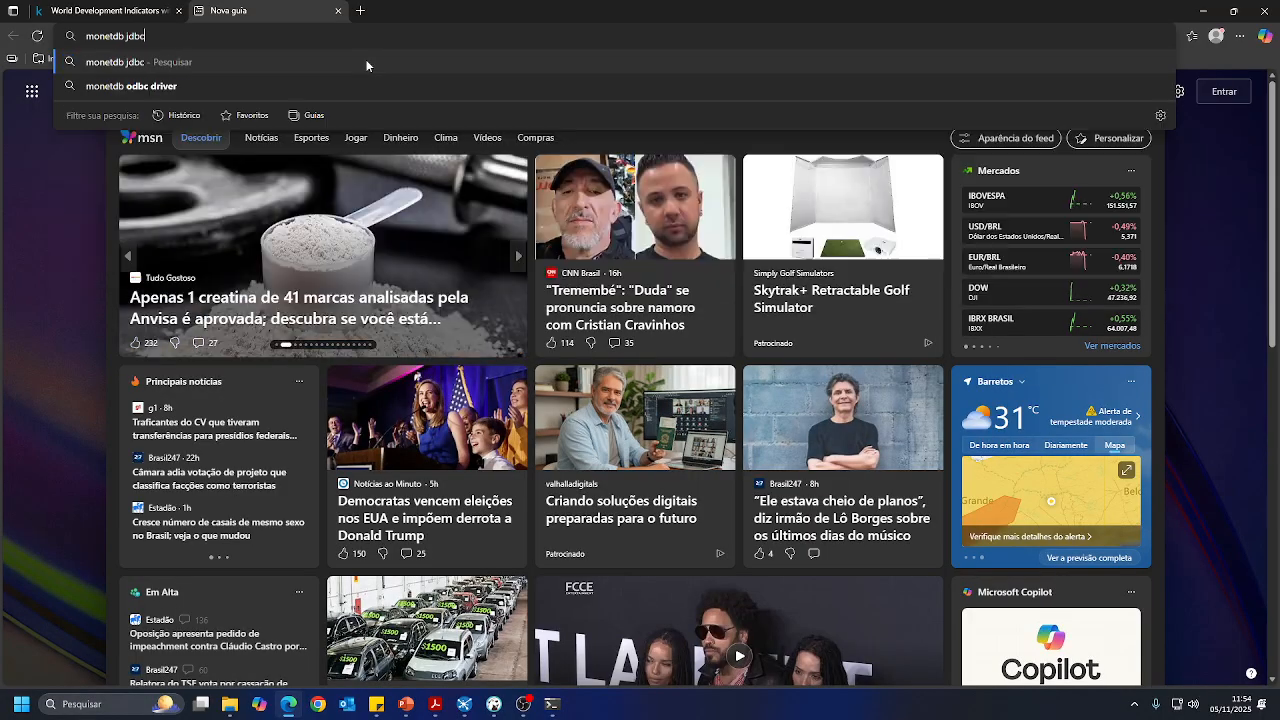
pyautogui.press('Return')
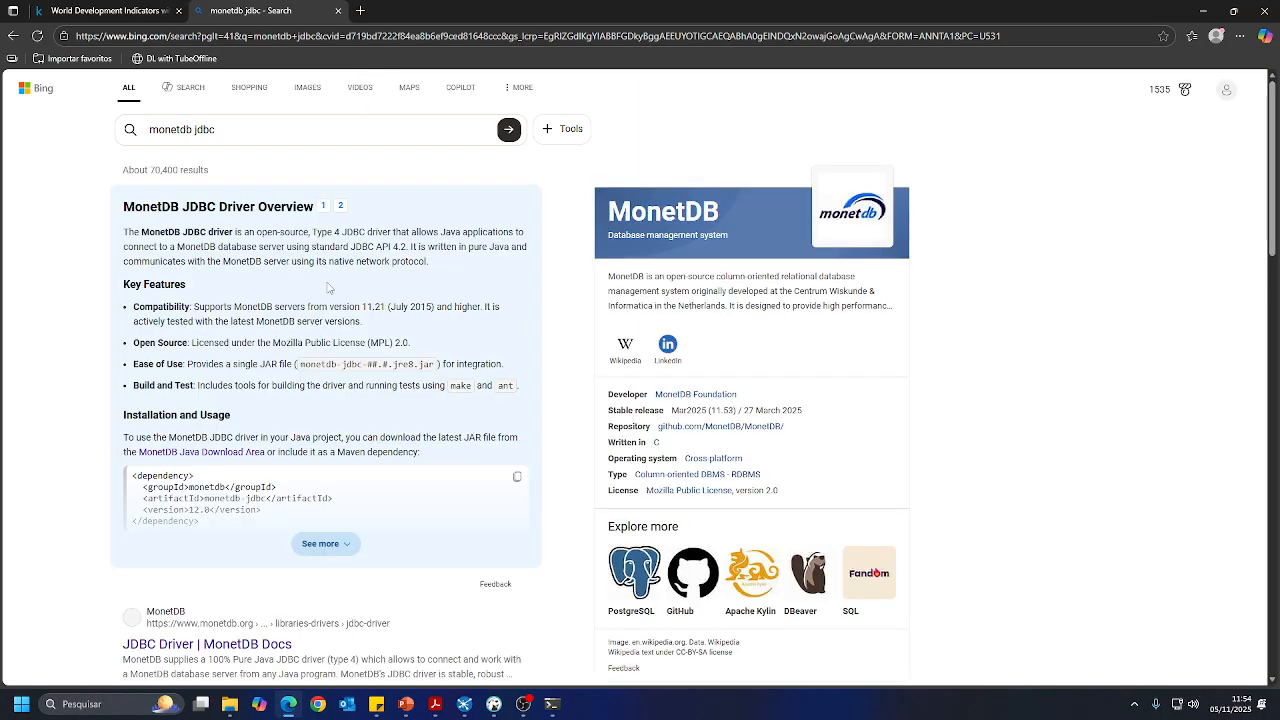
pyautogui.scroll(-2, 277, 524)
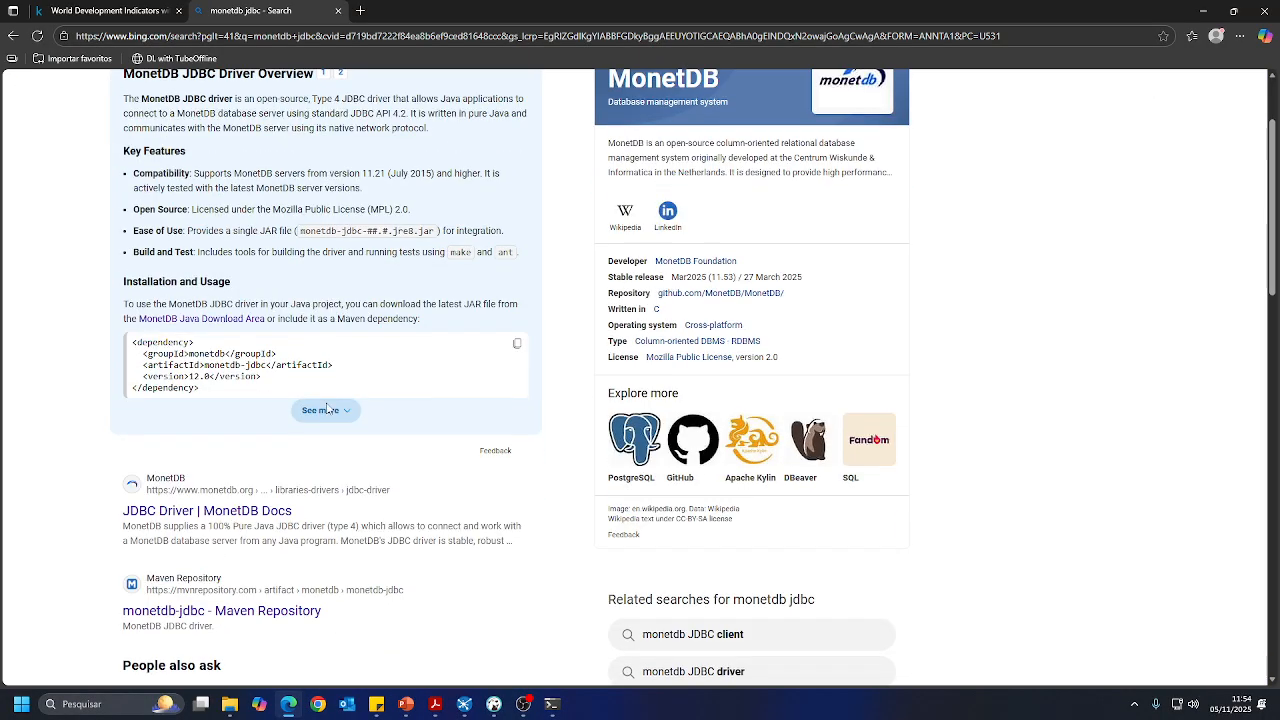
pyautogui.click(277, 518)
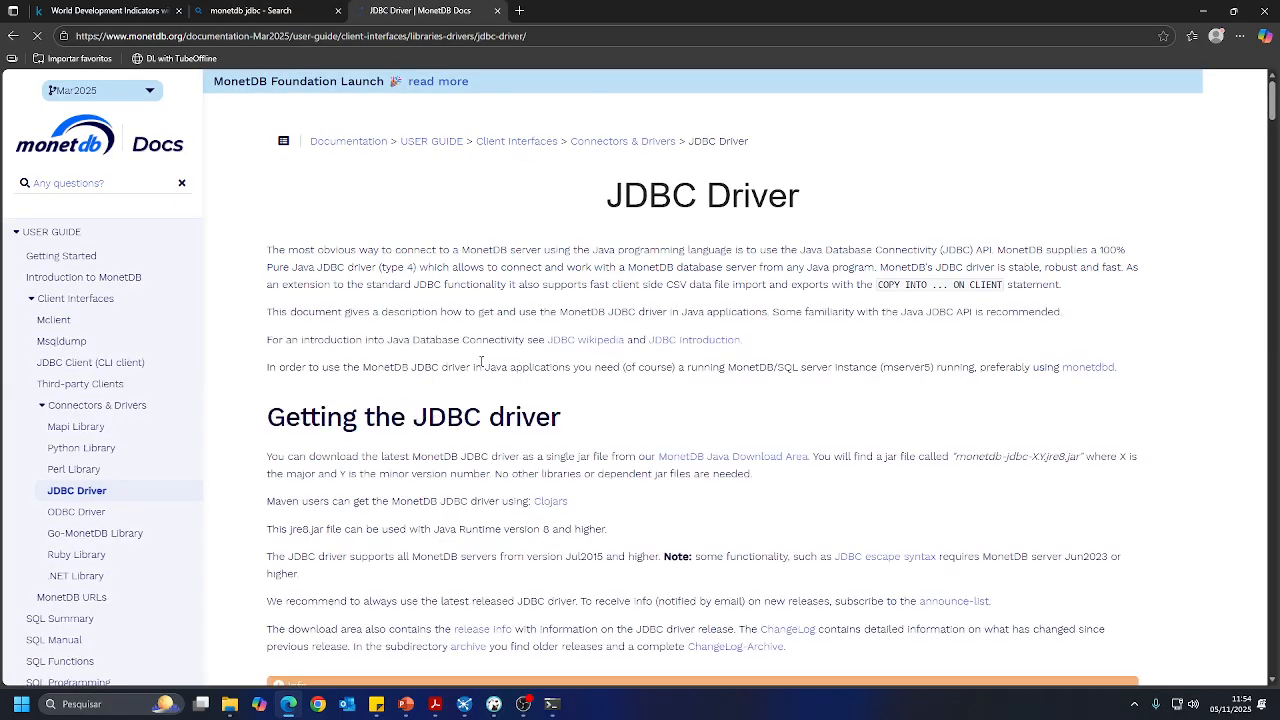
# Copy the main driver class name org.monetdb.jdbc.MonetDriver from the section "Using the JDBC driver in your programs"
pyautogui.scroll(-4, 665, 392)
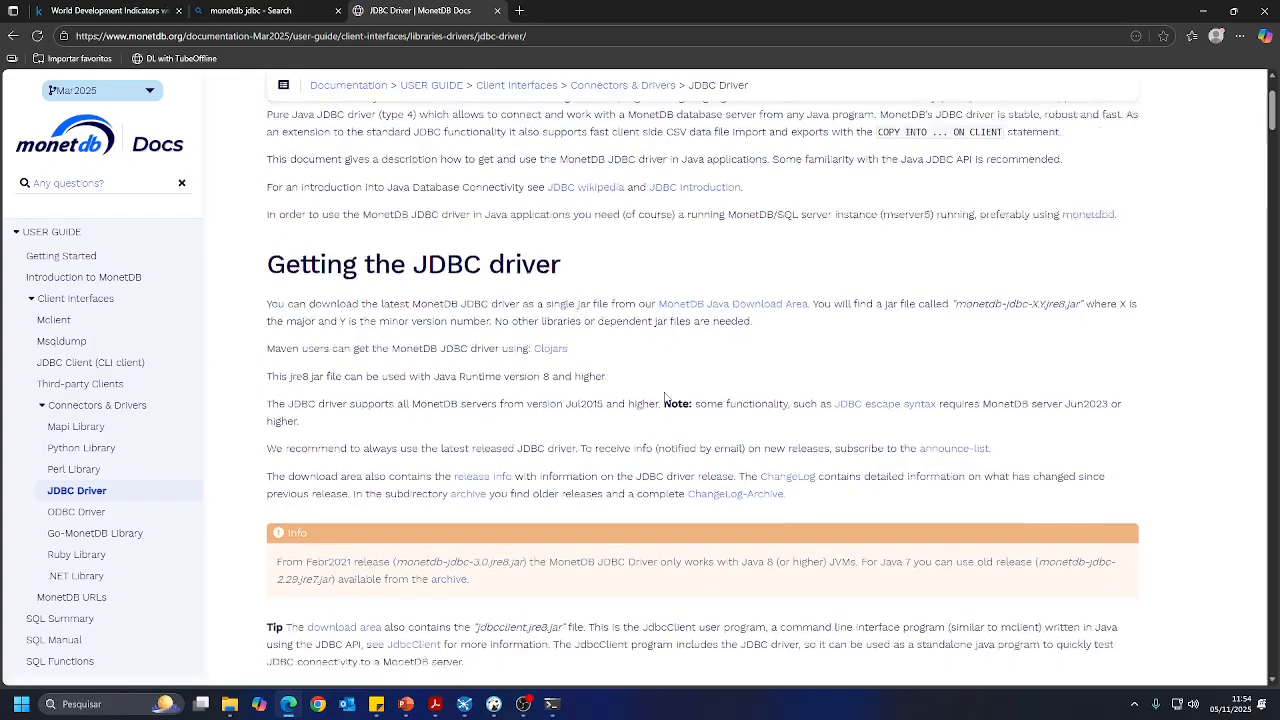
pyautogui.scroll(-1, 684, 377)
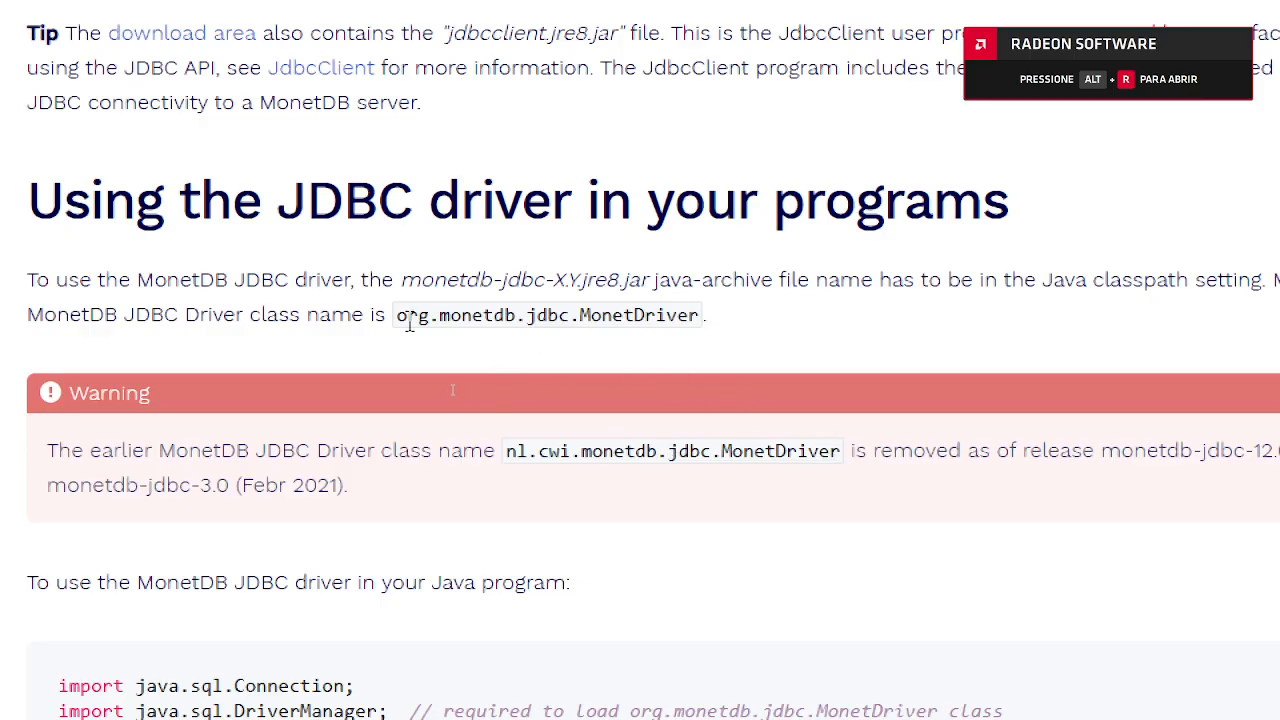
pyautogui.moveTo(396, 315); pyautogui.dragTo(703, 318)
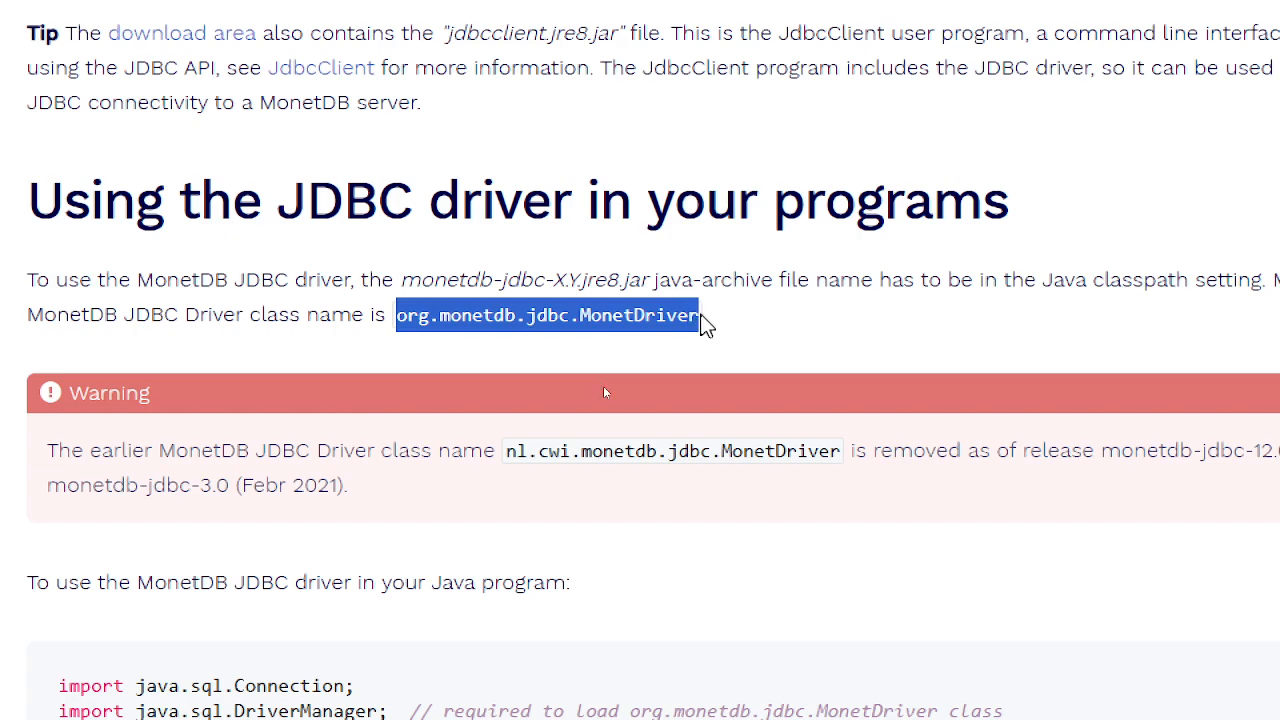
pyautogui.rightClick(703, 318)
pyautogui.click(728, 341)
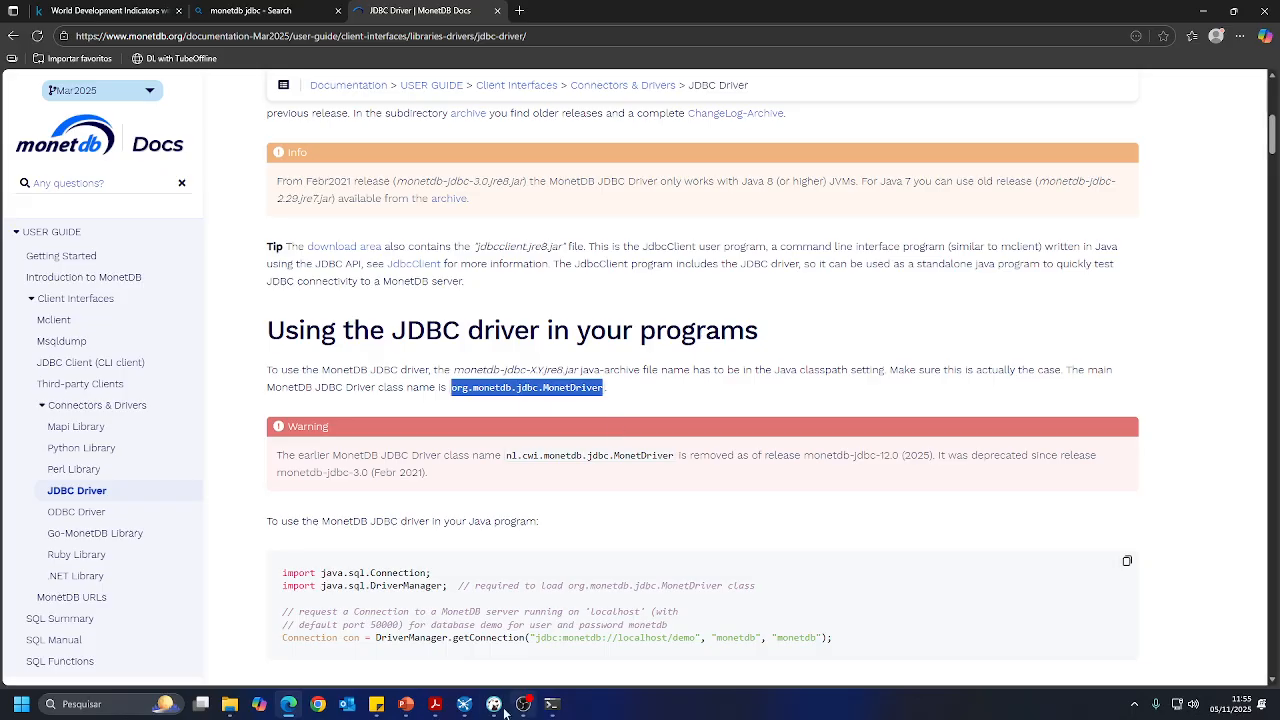
# Switch to DBeaver and set the MonetDB driver's class name to org.monetdb.jdbc.MonetDriver
pyautogui.click(494, 704)
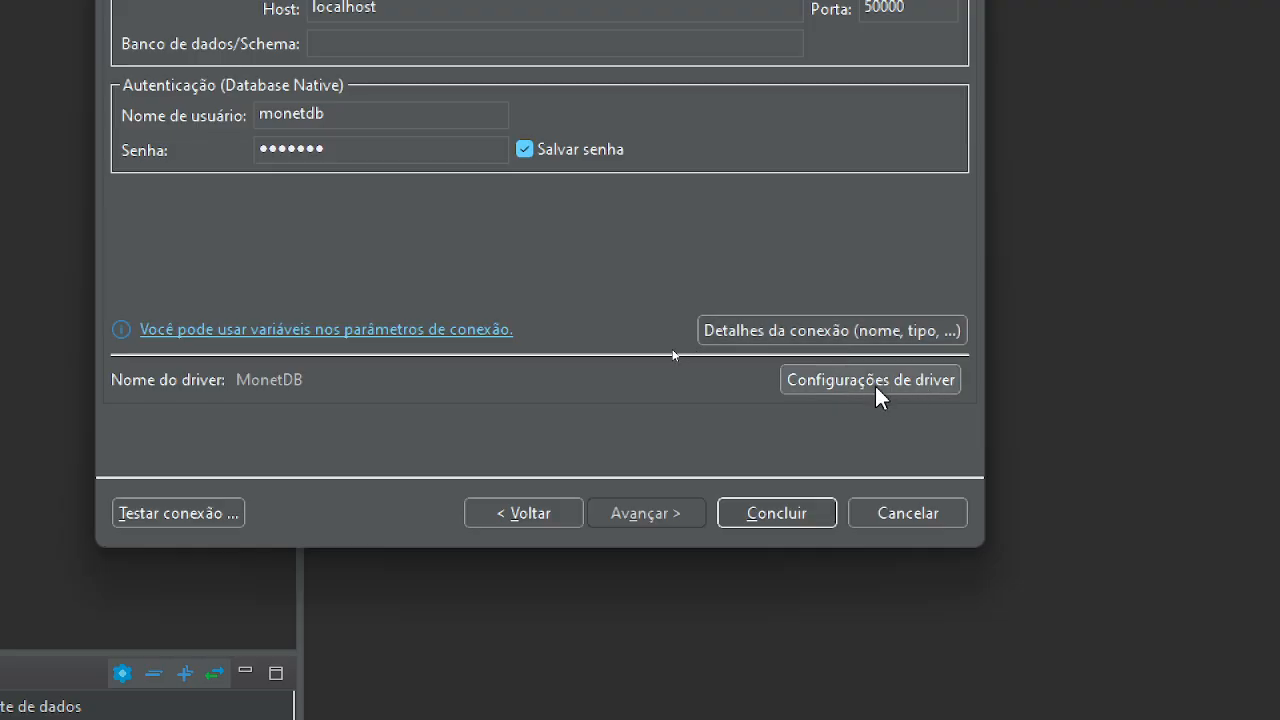
pyautogui.click(874, 383)
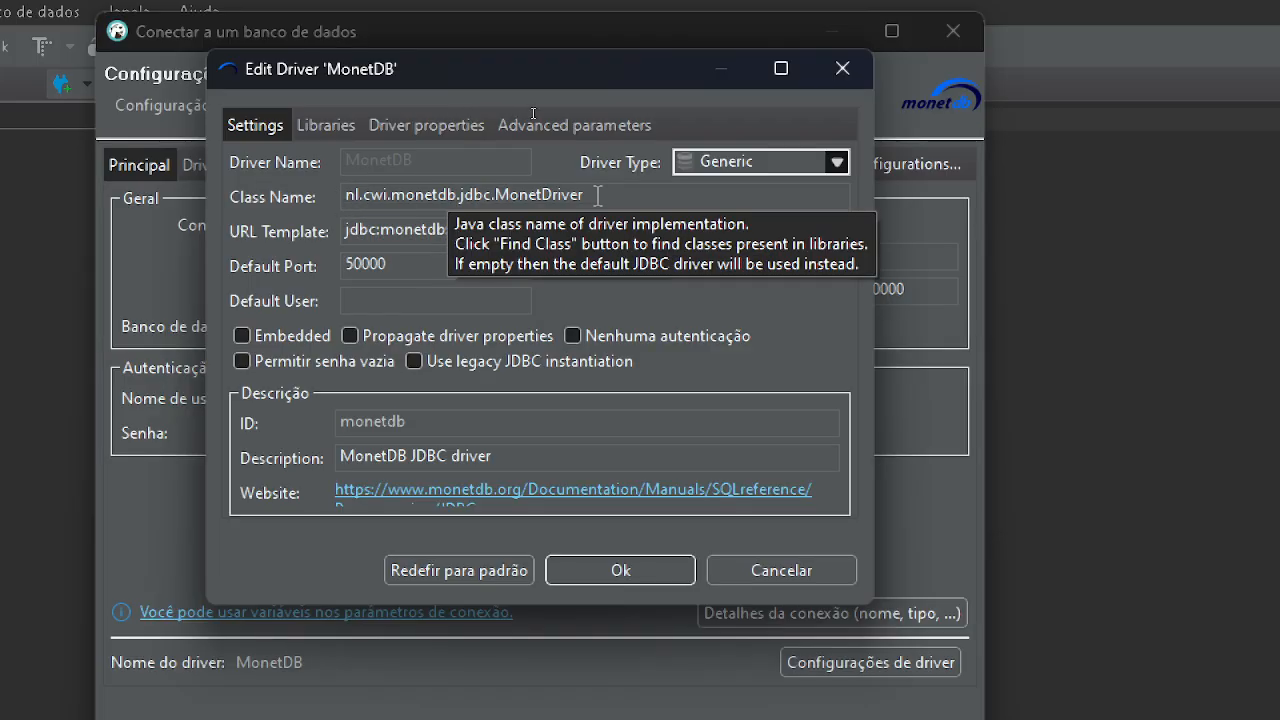
pyautogui.moveTo(597, 194); pyautogui.dragTo(337, 196)
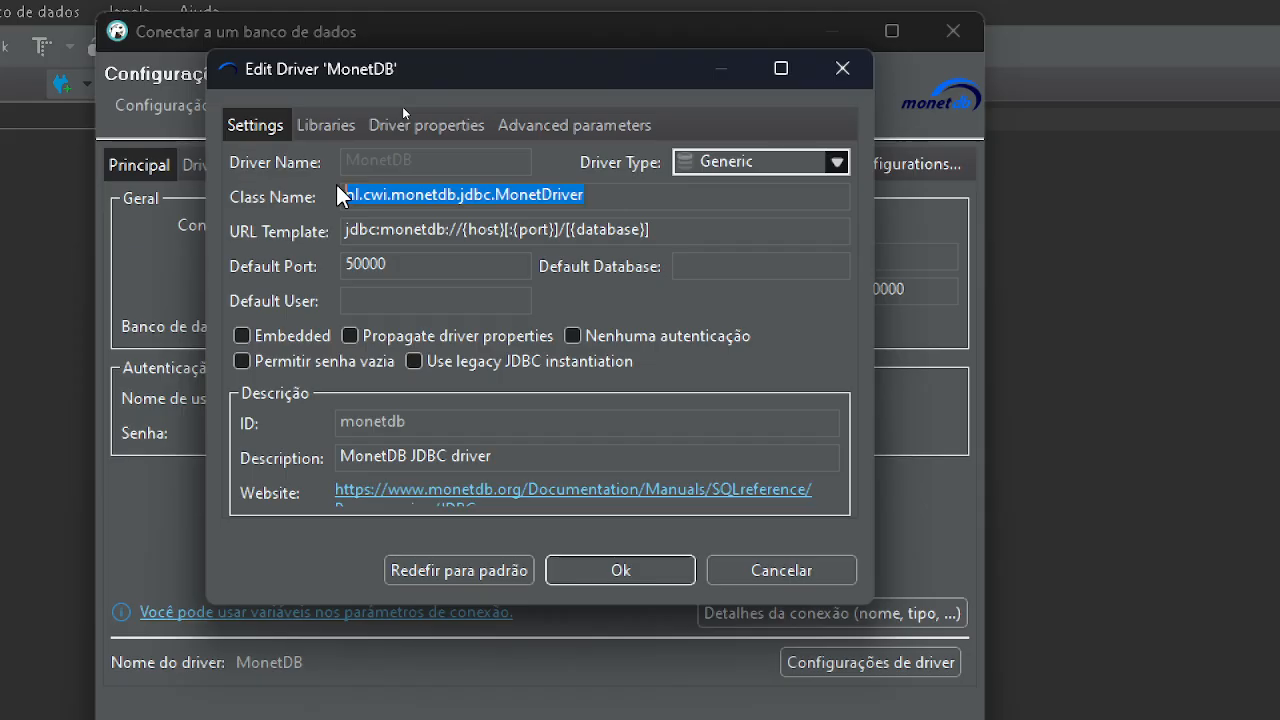
pyautogui.hotkey('ctrl', 'v')
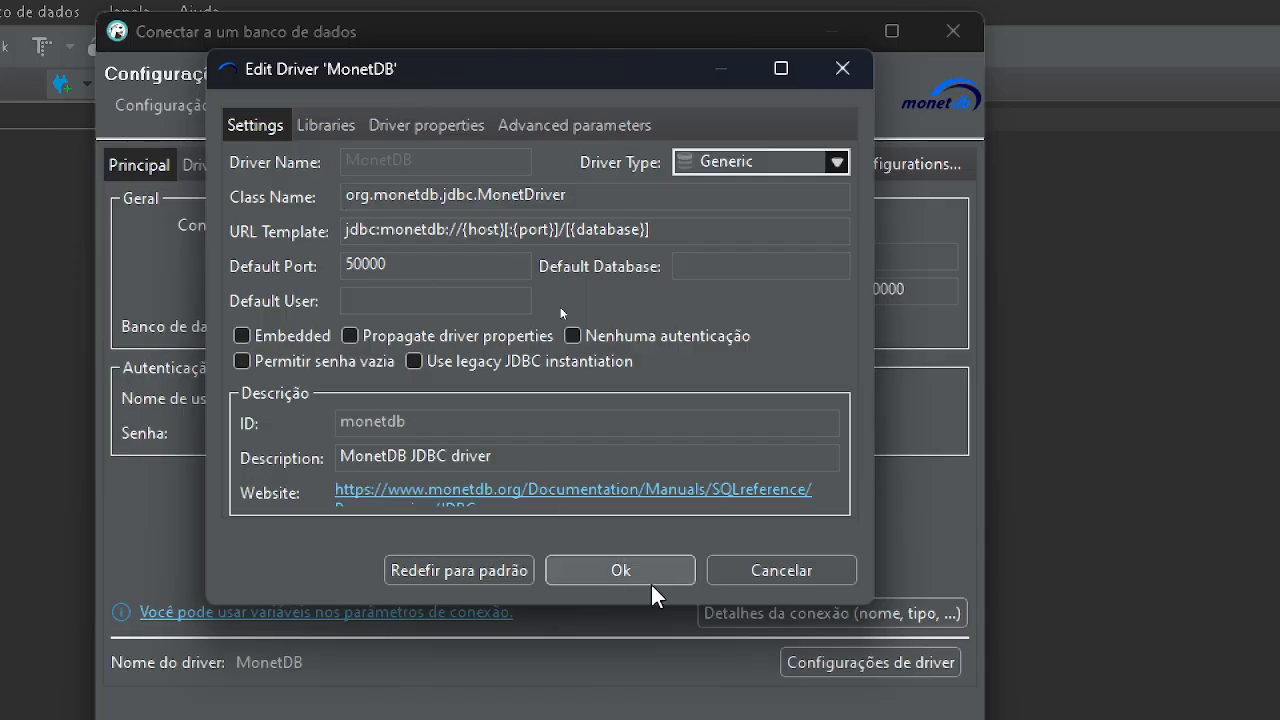
pyautogui.click(679, 568)
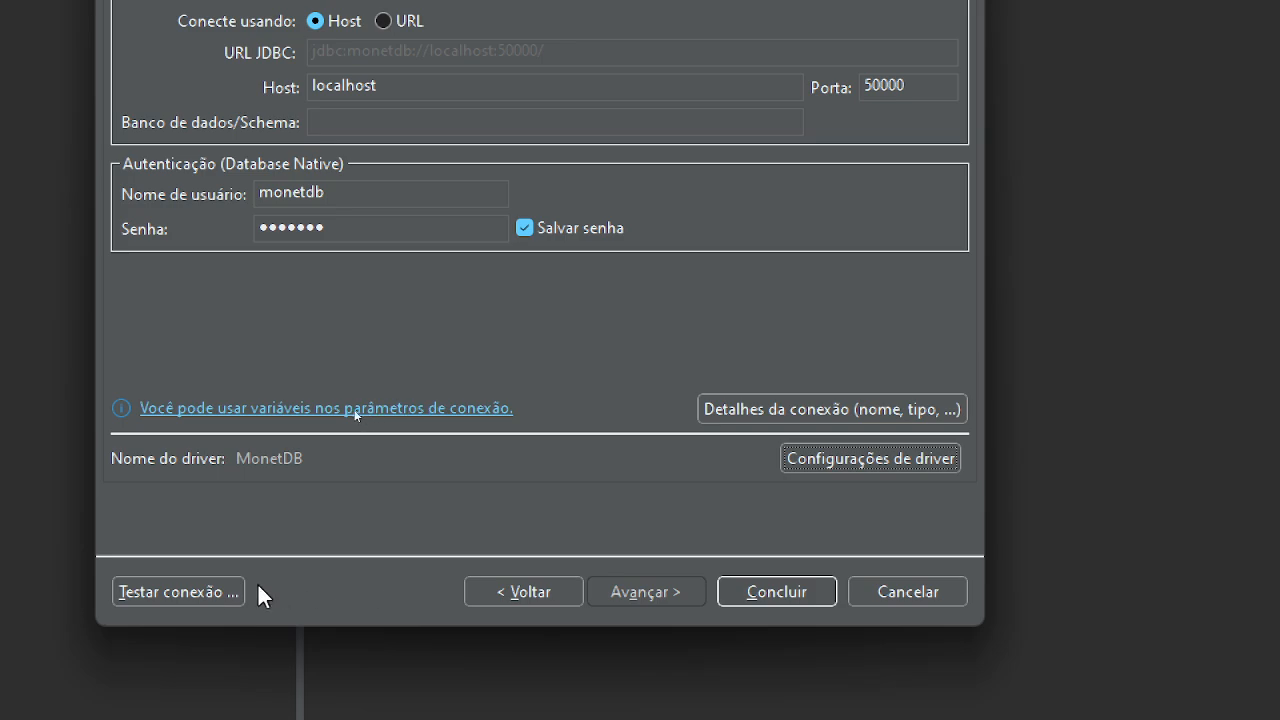
# Test the MonetDB connection, downloading the required driver files, and finish creating the connection
pyautogui.click(226, 591)
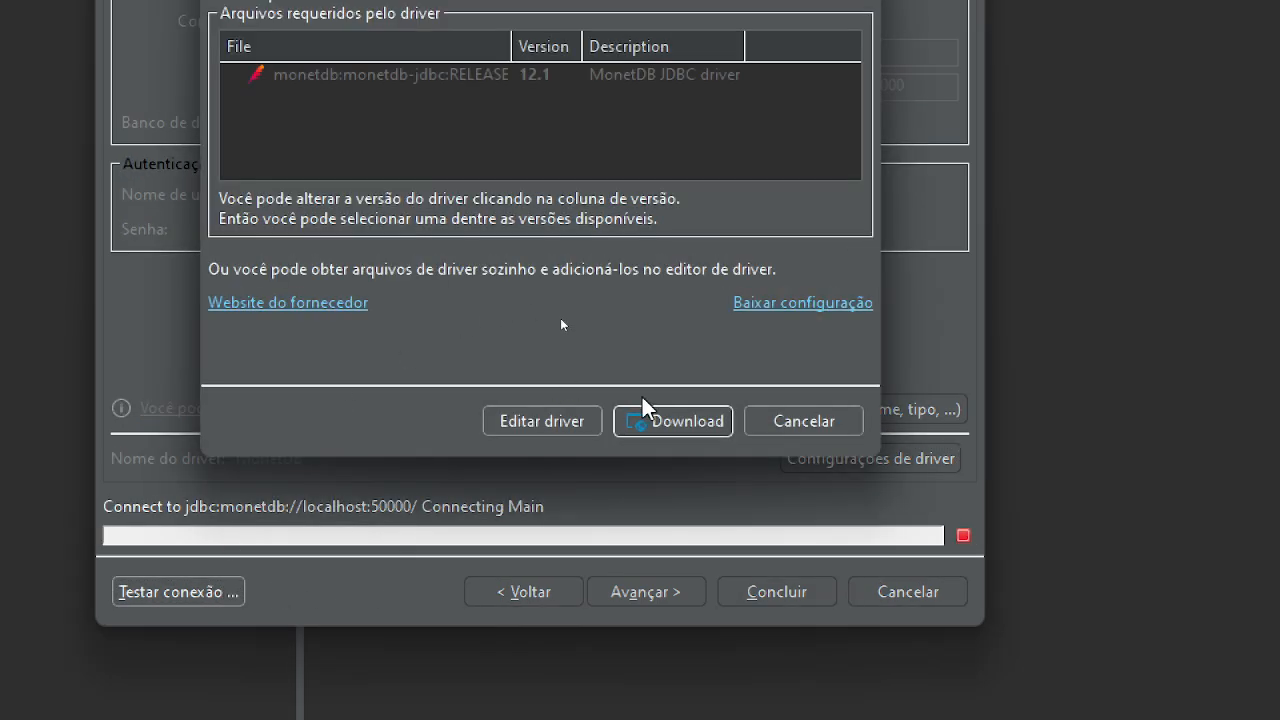
pyautogui.click(676, 421)
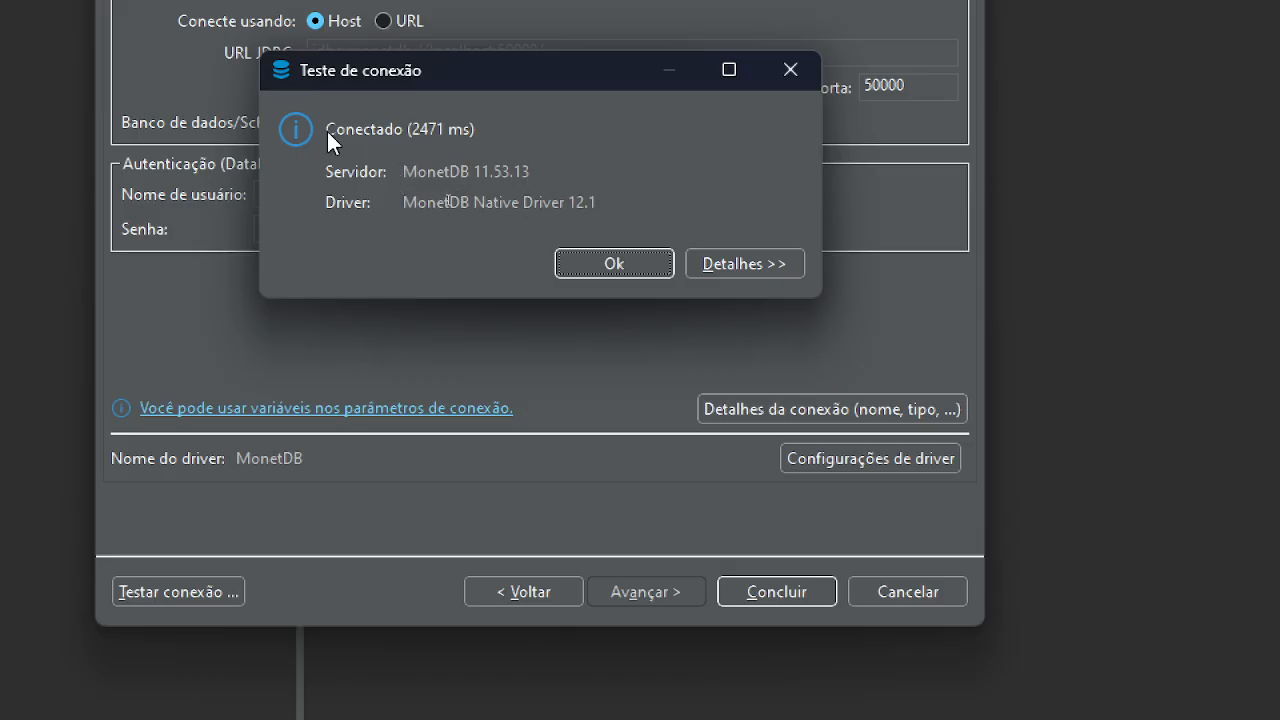
pyautogui.click(620, 265)
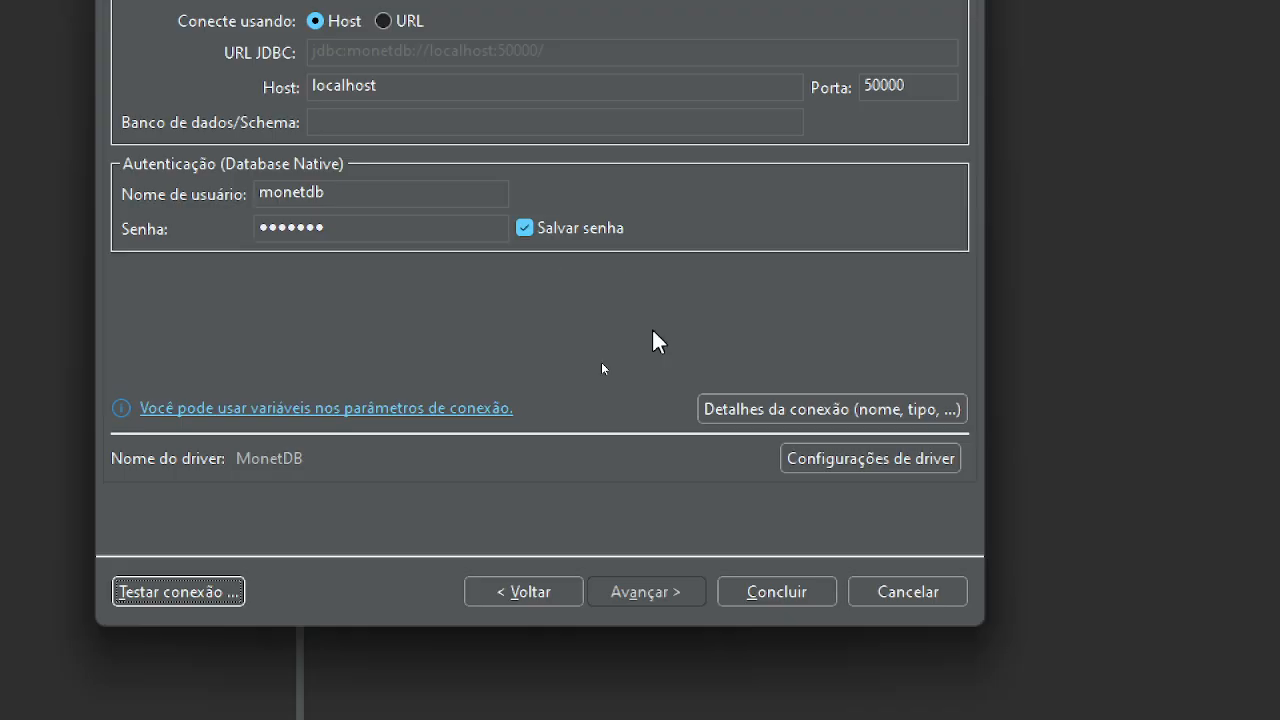
pyautogui.click(797, 592)
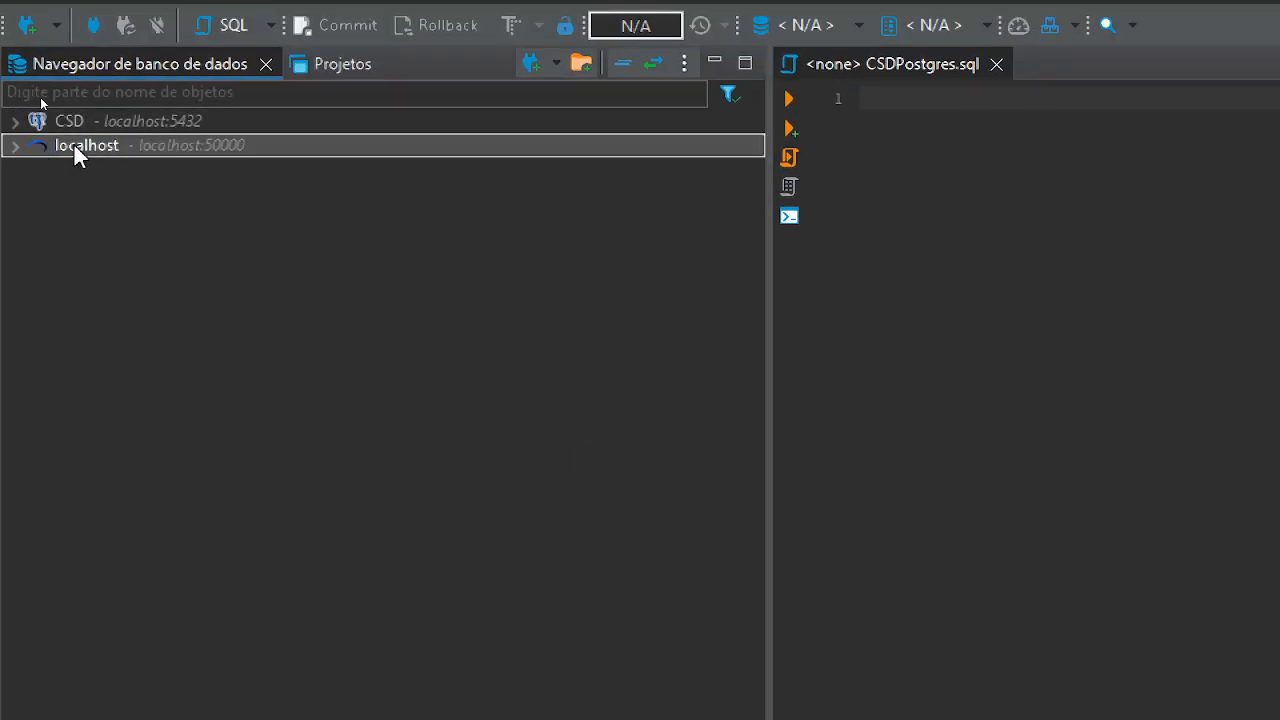
# Expand the localhost MonetDB connection and set it as the data source of the CSDPostgres.sql script
pyautogui.click(14, 146)
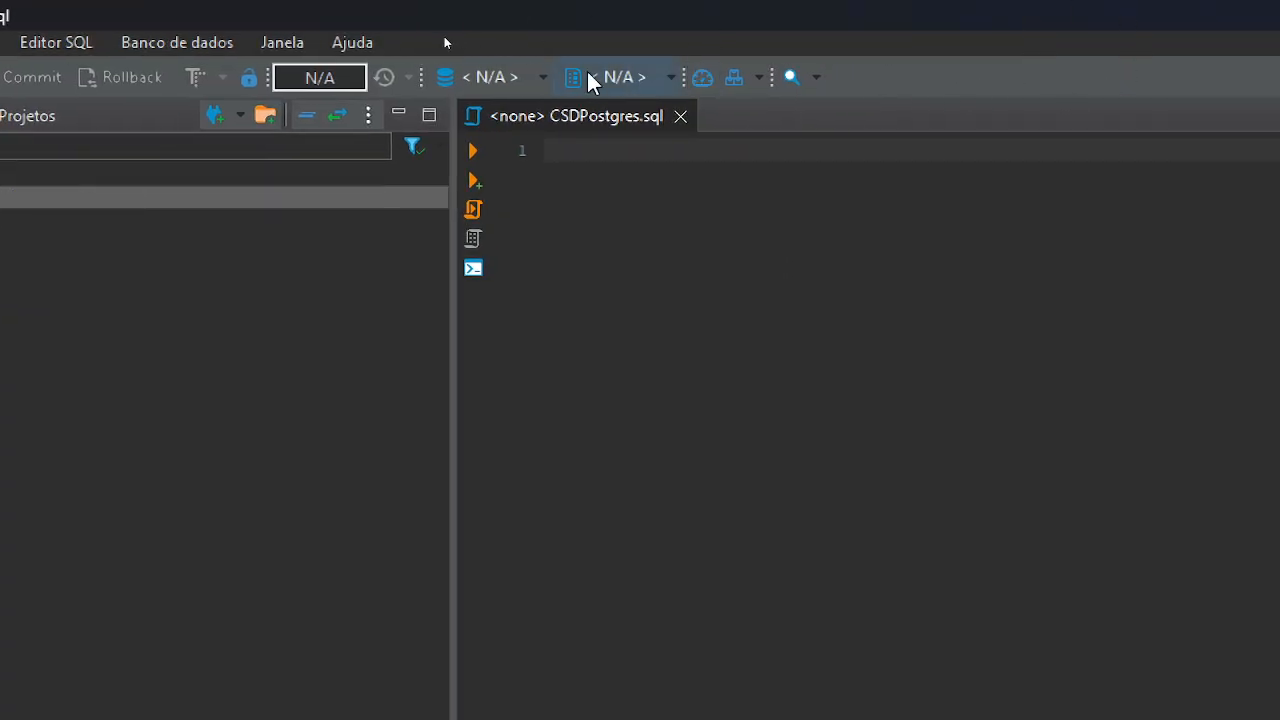
pyautogui.click(480, 78)
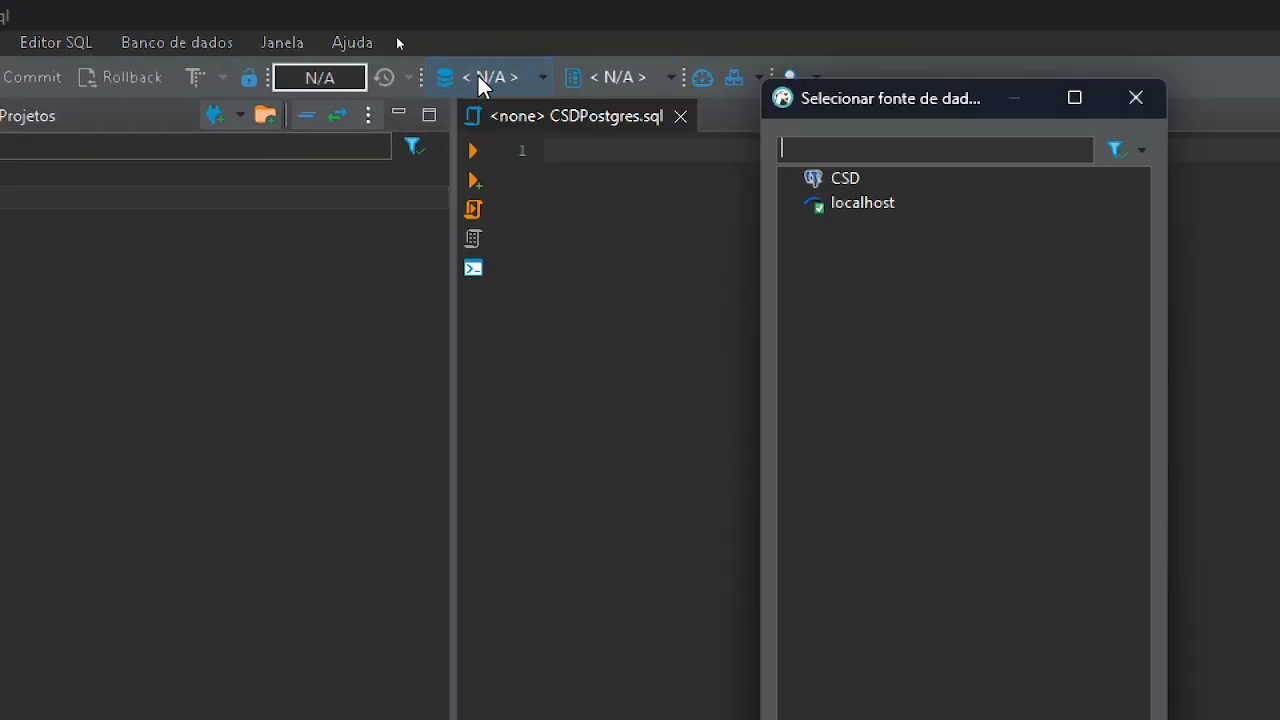
pyautogui.click(888, 205)
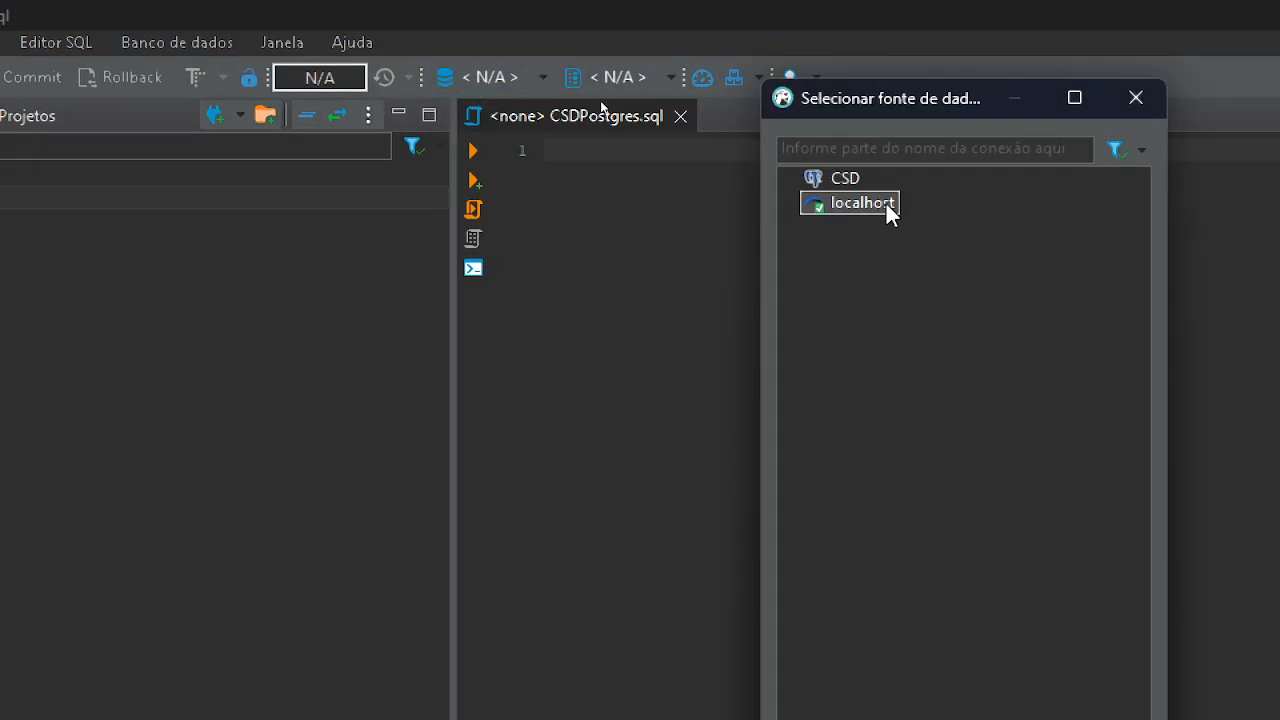
pyautogui.click(977, 628)
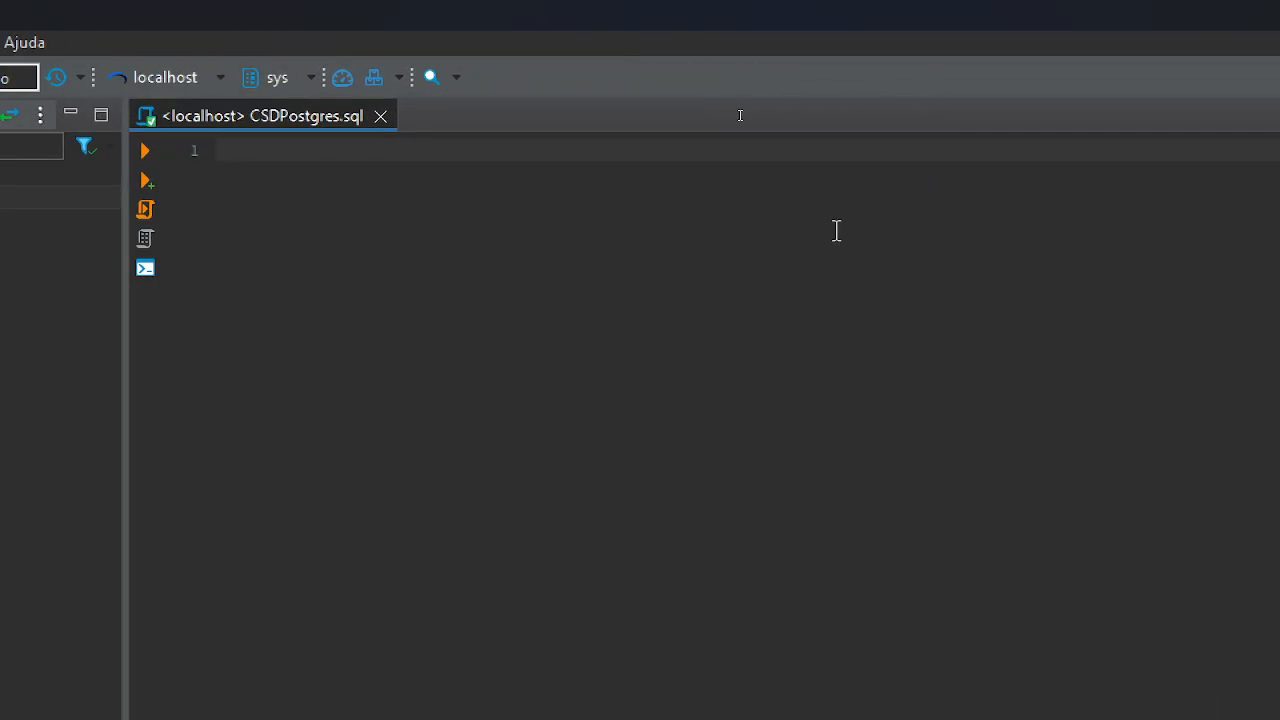
# Write and run the statement "create schema datamining", and refresh the localhost connection
pyautogui.write('create ')
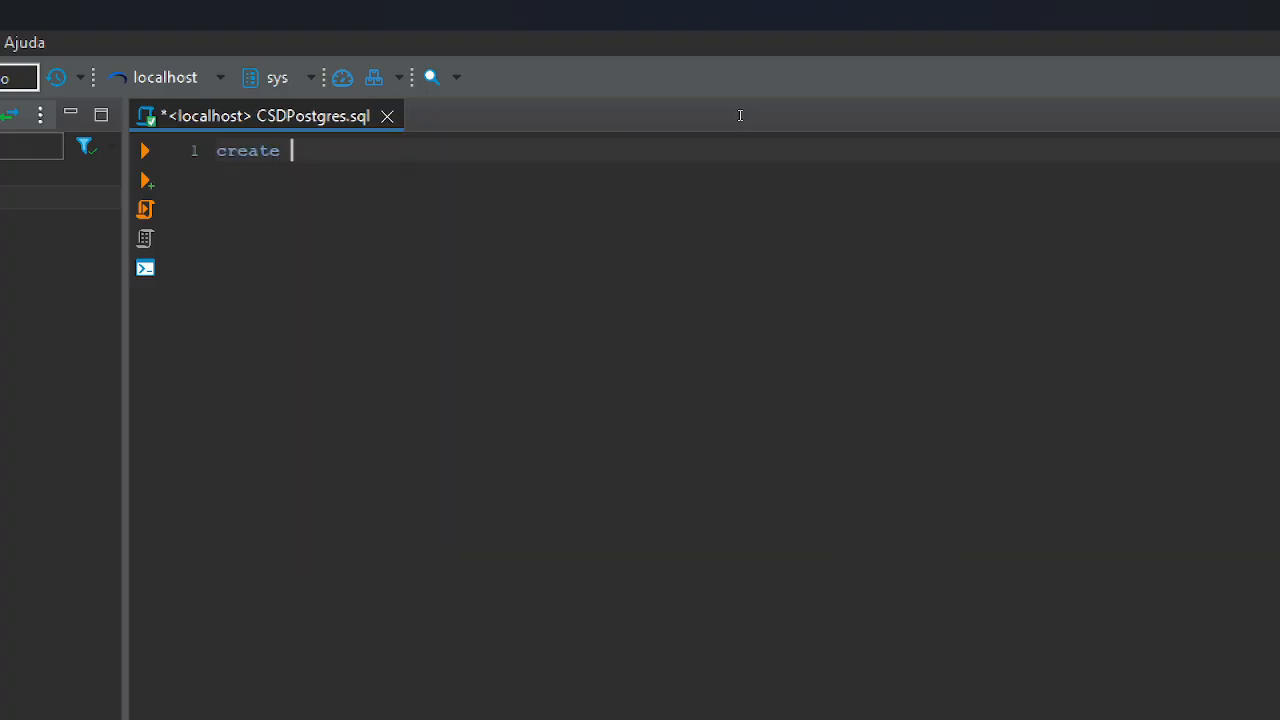
pyautogui.write('schema datamining')
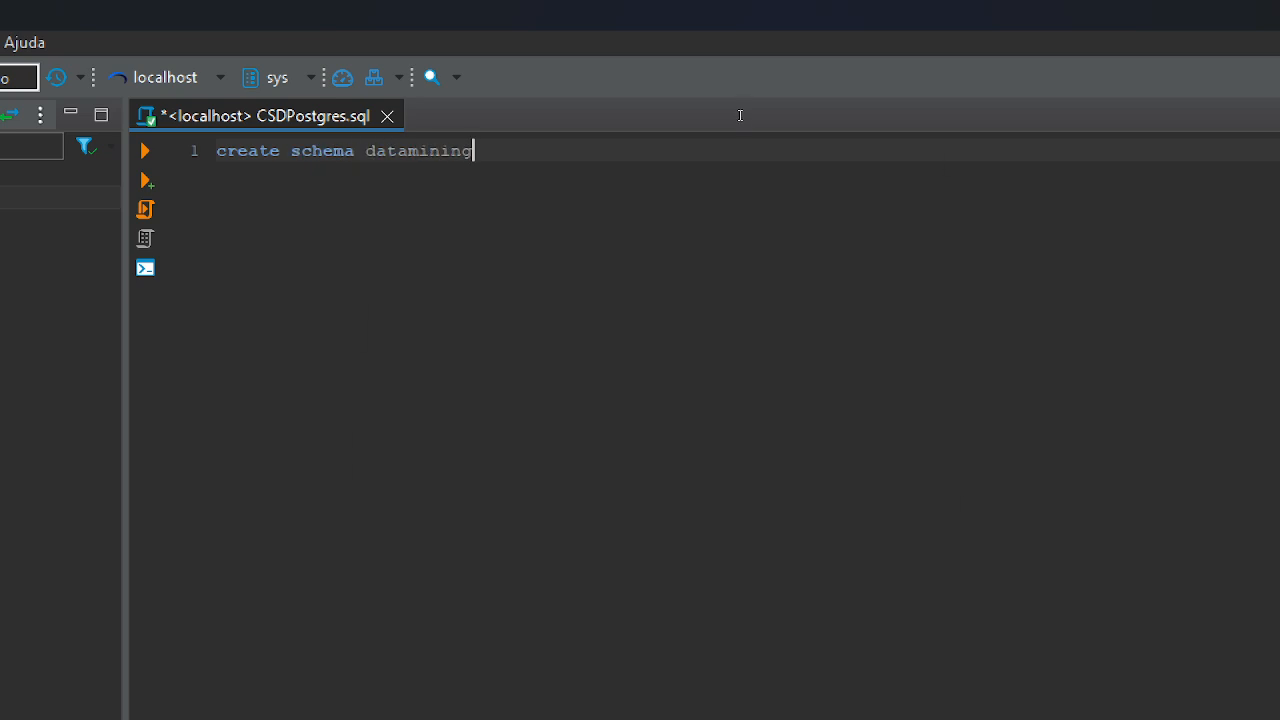
pyautogui.moveTo(517, 148); pyautogui.dragTo(211, 172)
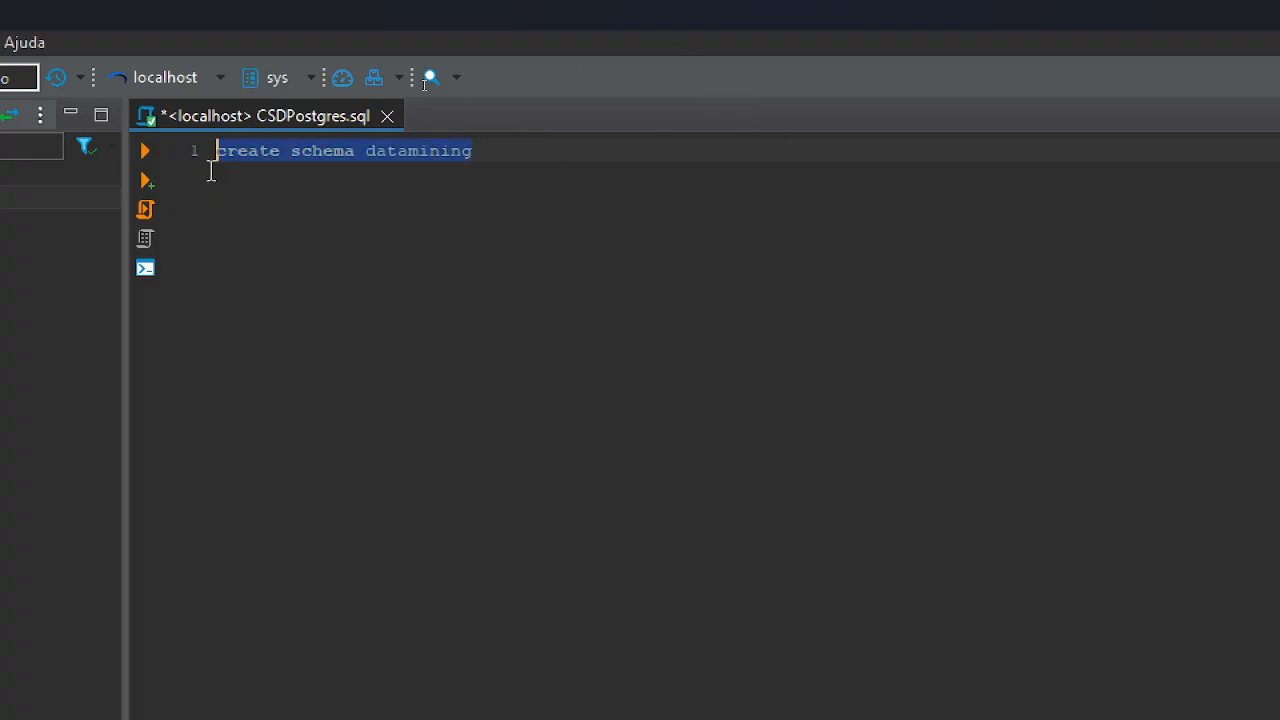
pyautogui.click(145, 150)
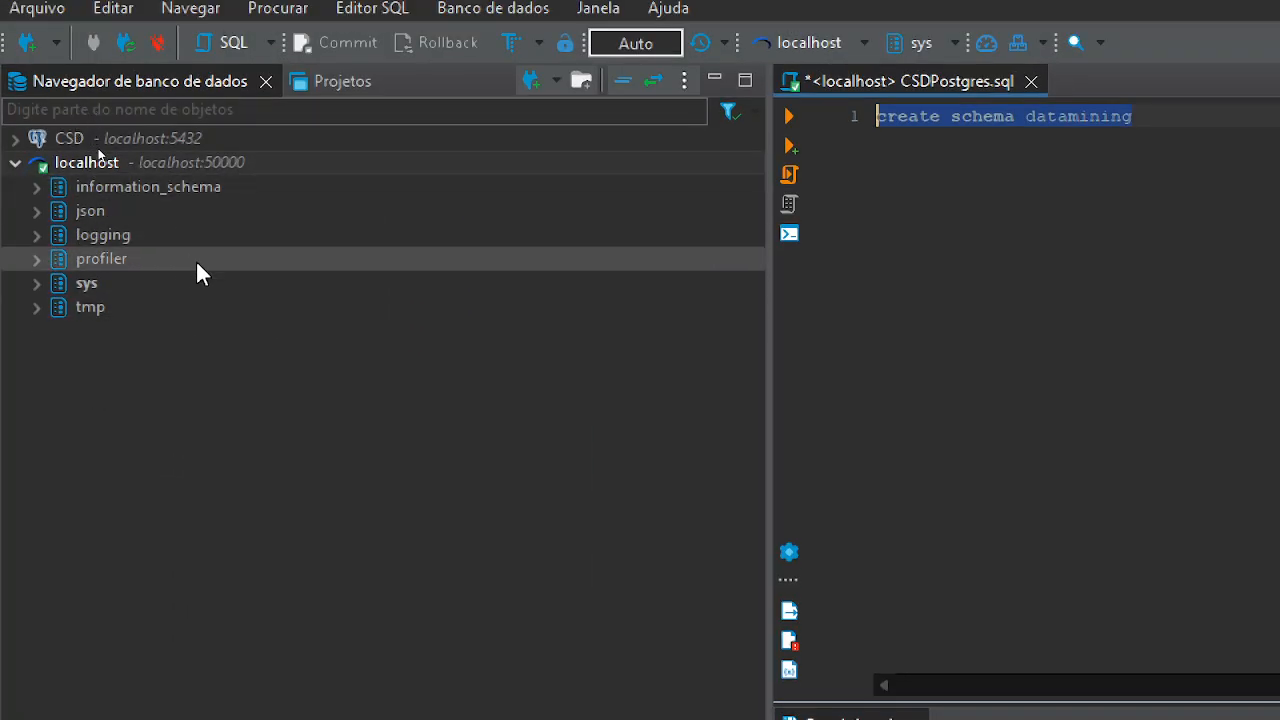
pyautogui.rightClick(203, 160)
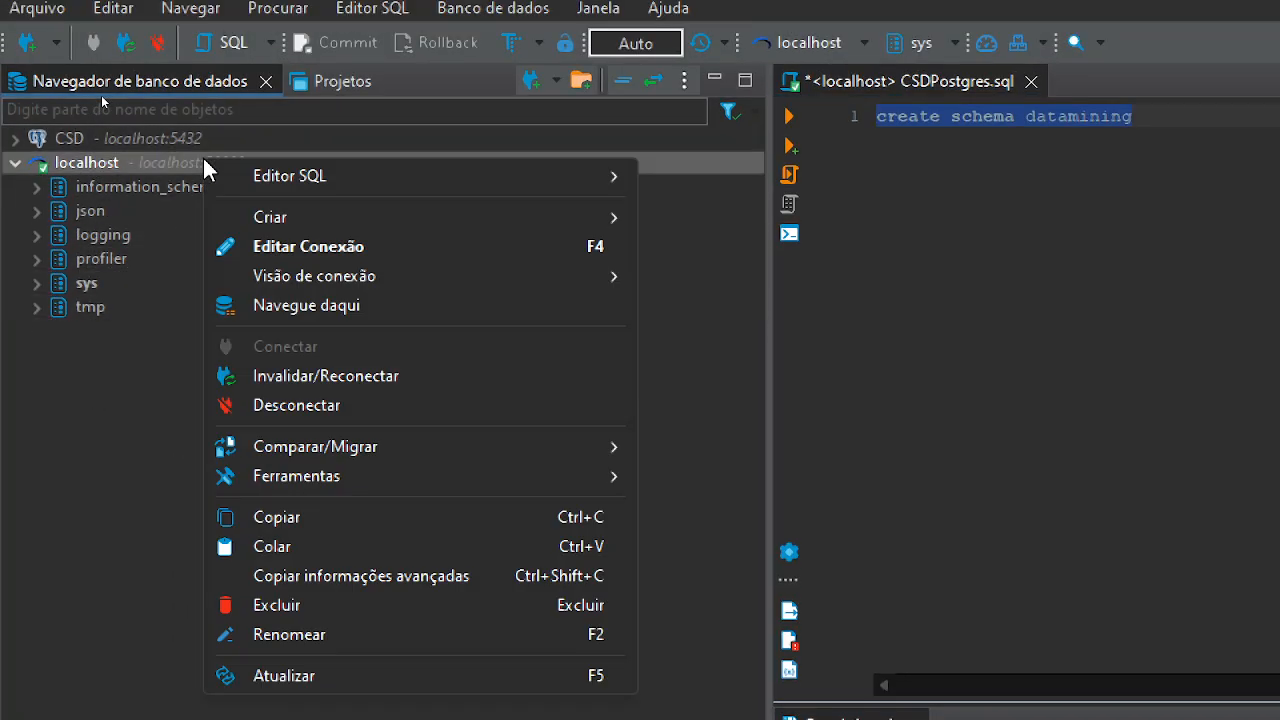
pyautogui.click(360, 685)
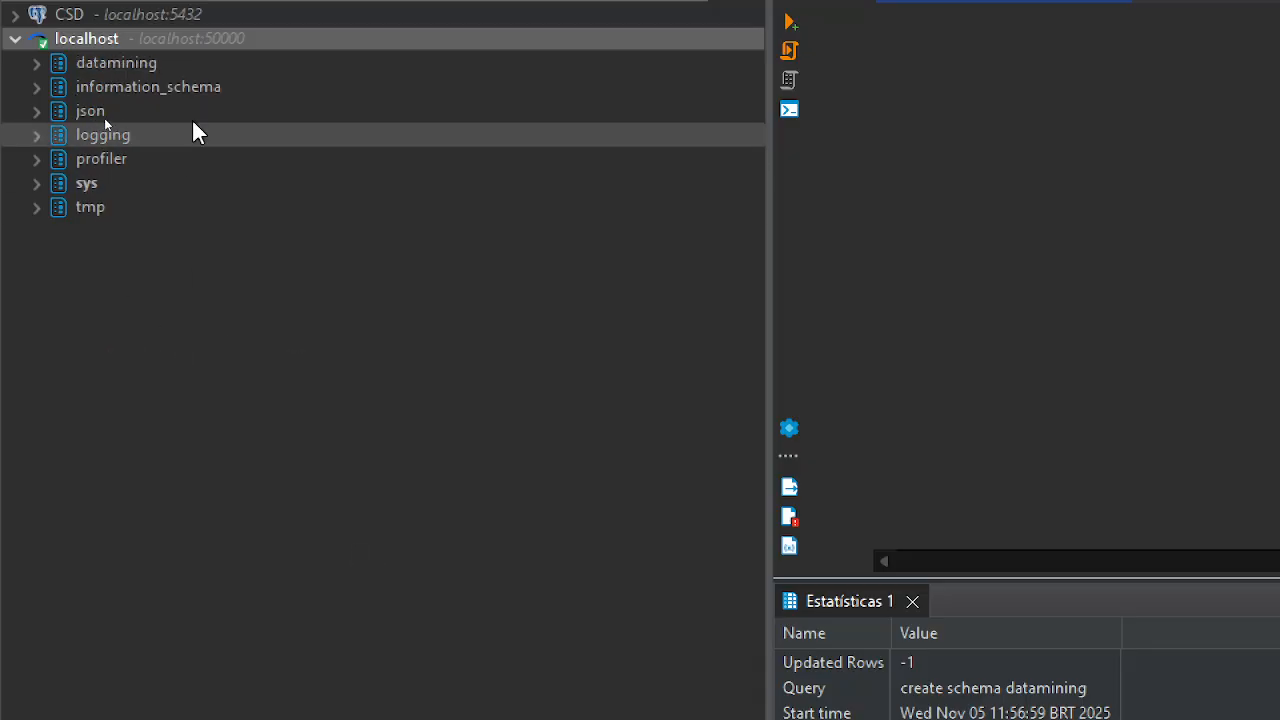
# Expand the datamining schema down to its tables folder and make datamining the script's active schema
pyautogui.click(140, 64)
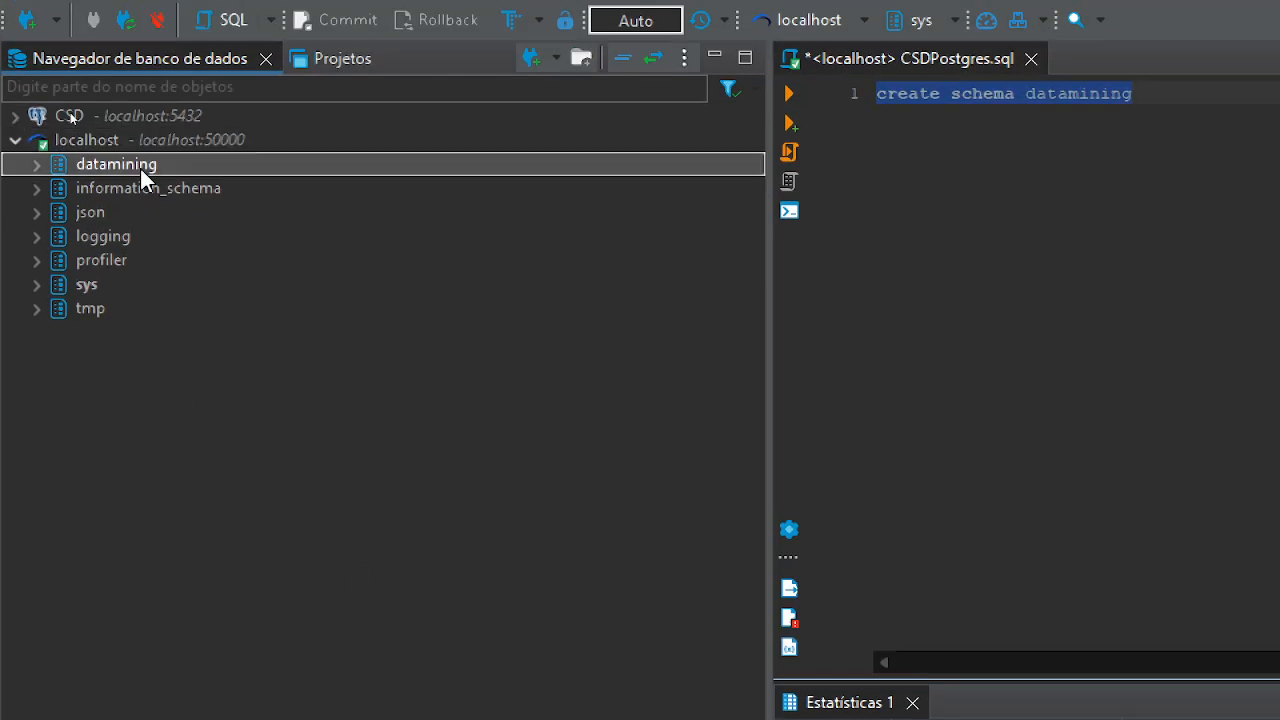
pyautogui.click(37, 164)
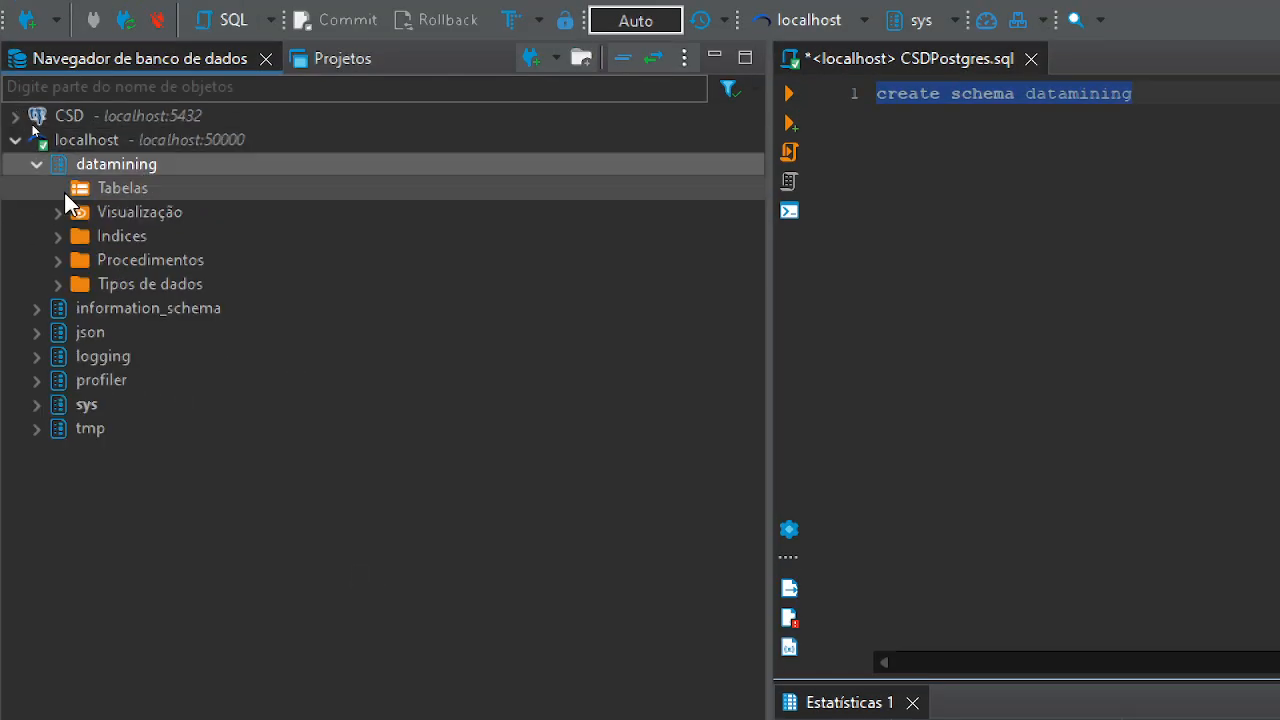
pyautogui.click(103, 191)
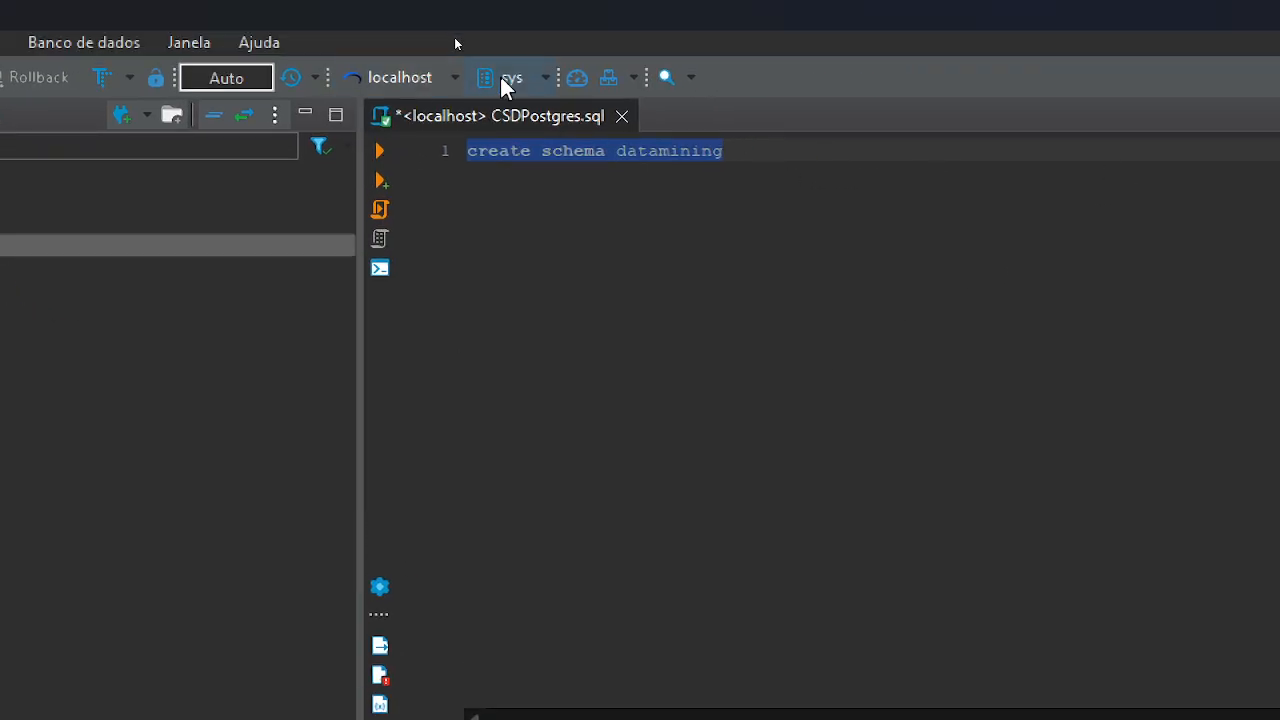
pyautogui.click(501, 78)
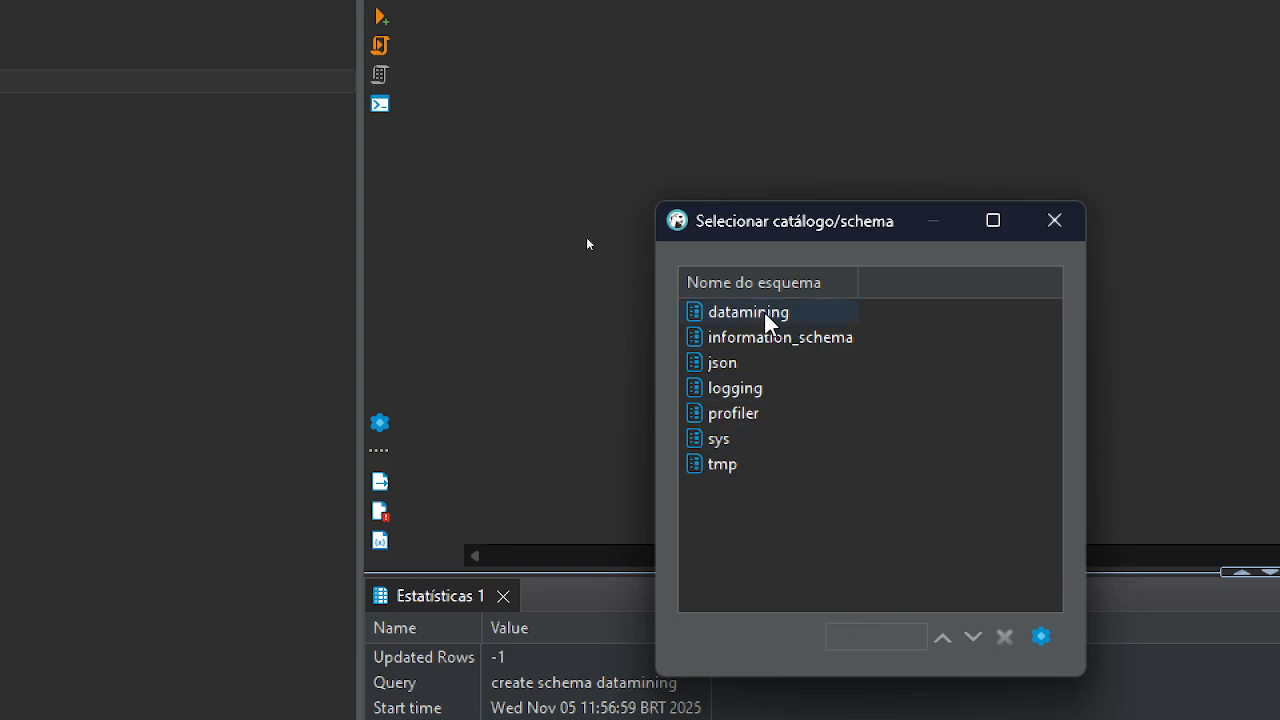
pyautogui.doubleClick(765, 313)
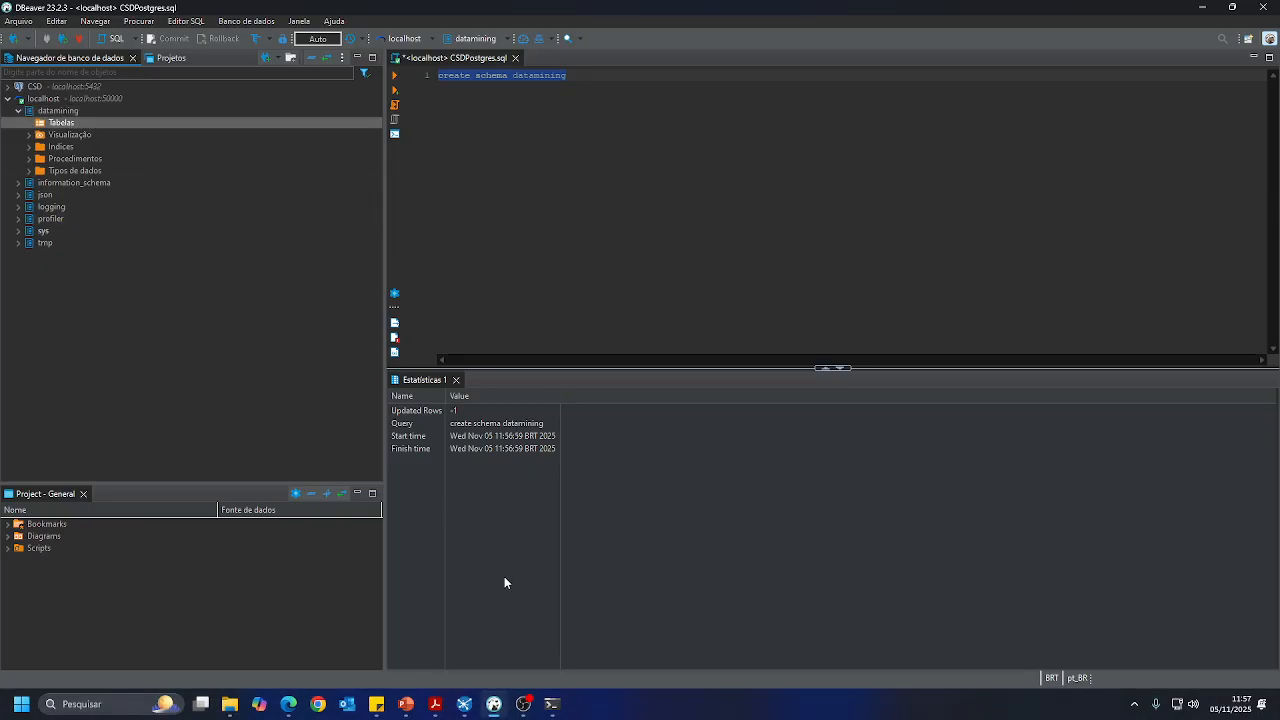
# Switch to the PowerPoint slide show and review the slides "Meu Caso de Uso" and "Contexto para a mineração"
pyautogui.click(408, 712)
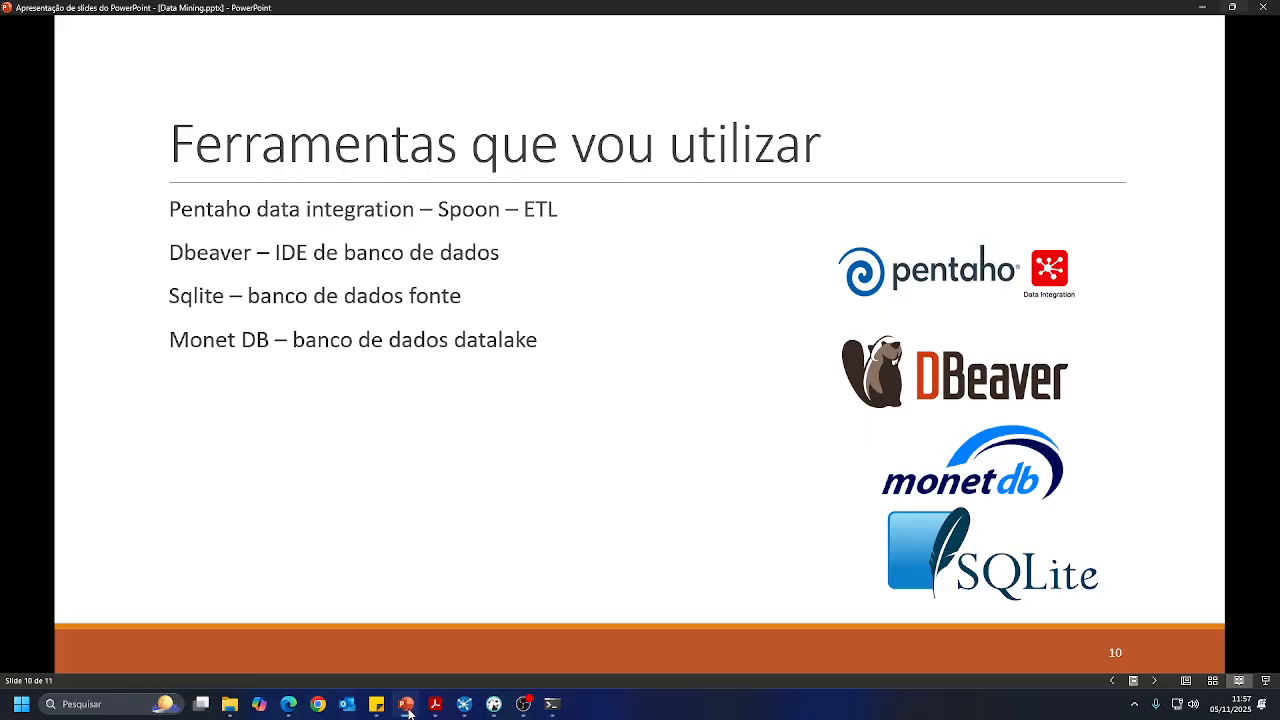
pyautogui.press('Left')
pyautogui.press('Left')
pyautogui.press('Left')
pyautogui.press('Right')
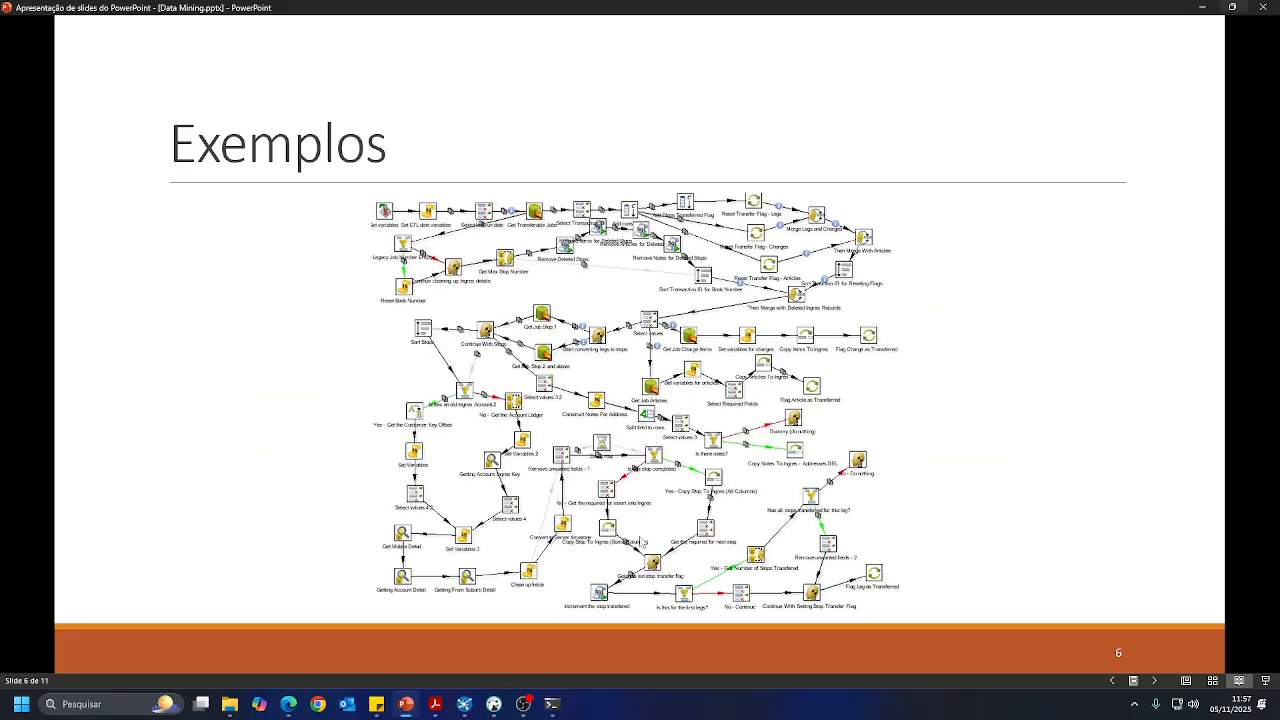
pyautogui.press('Left')
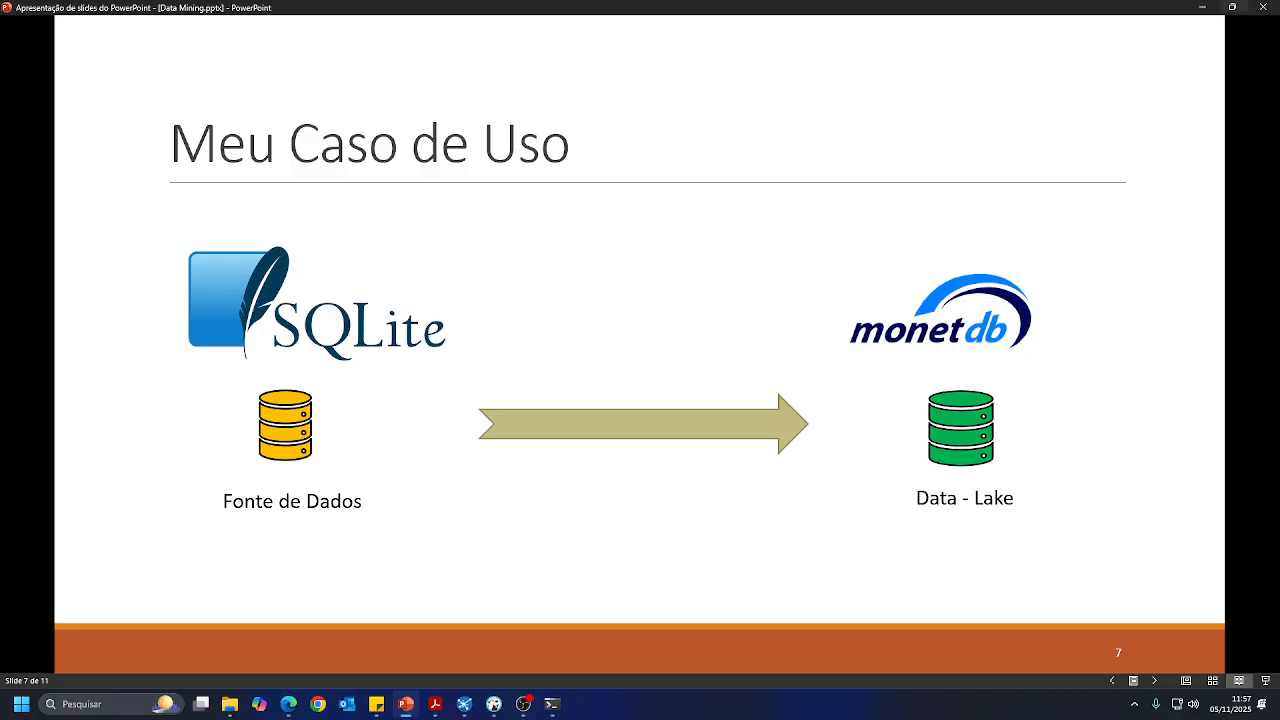
pyautogui.press('Right')
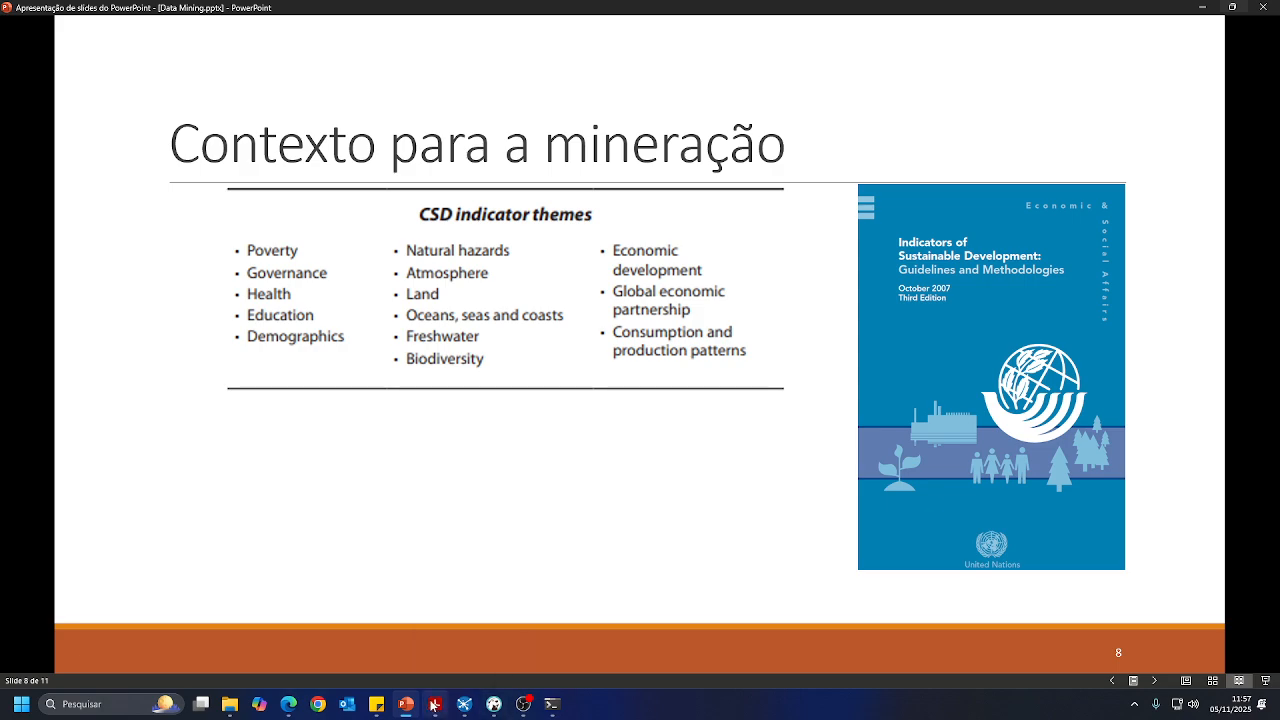
# Switch to Edge and examine the Kaggle page "World Development Indicators with SQL", highlighting its title
pyautogui.moveTo(435, 704)
pyautogui.click(291, 700)
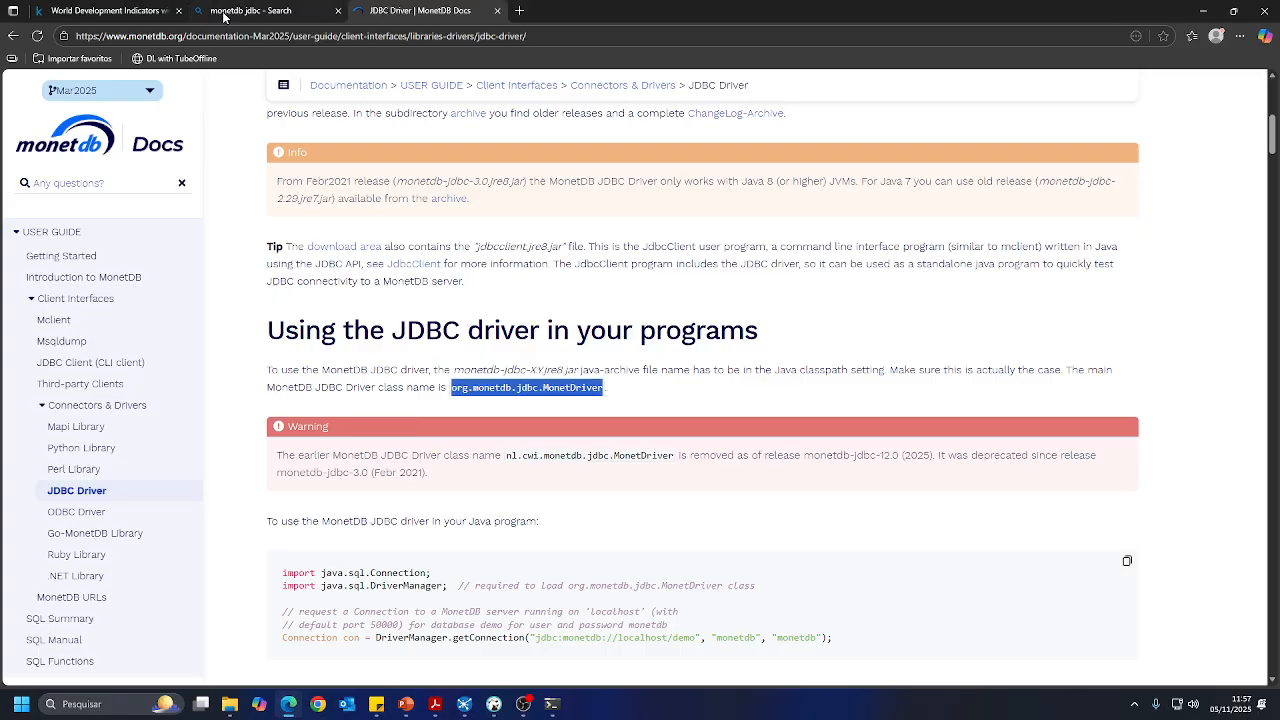
pyautogui.click(130, 10)
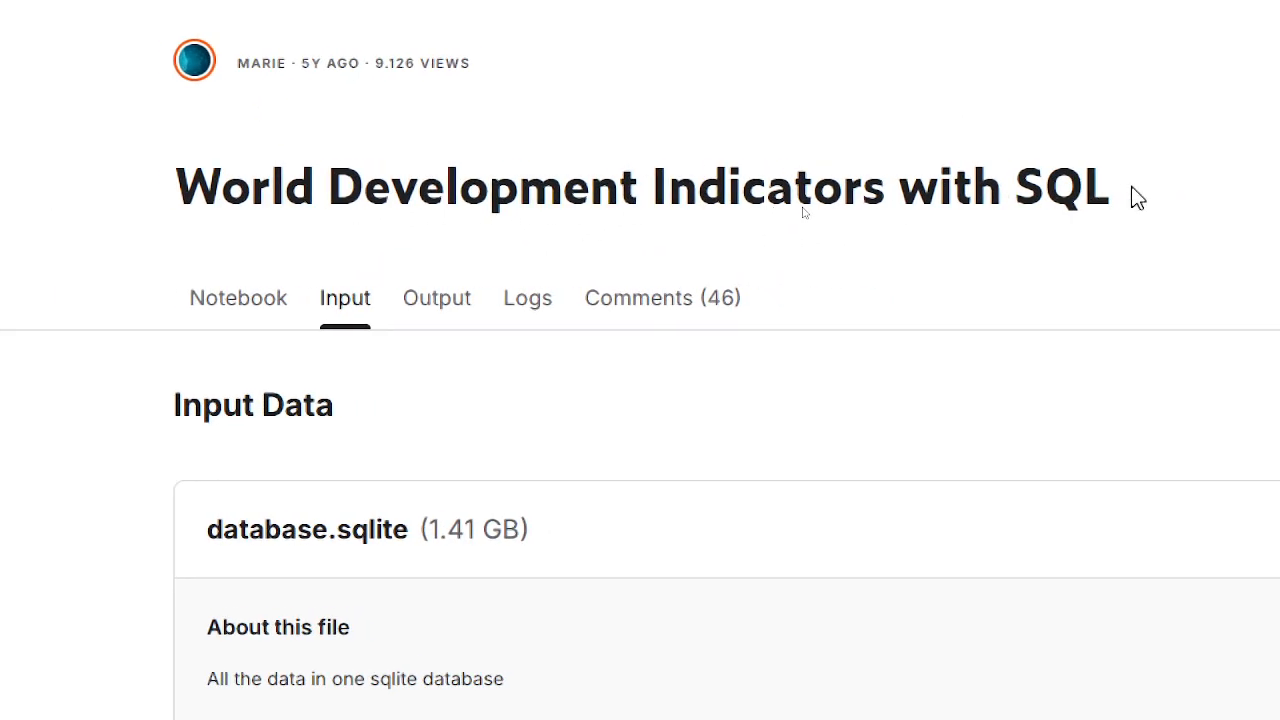
pyautogui.moveTo(1094, 186); pyautogui.dragTo(150, 172)
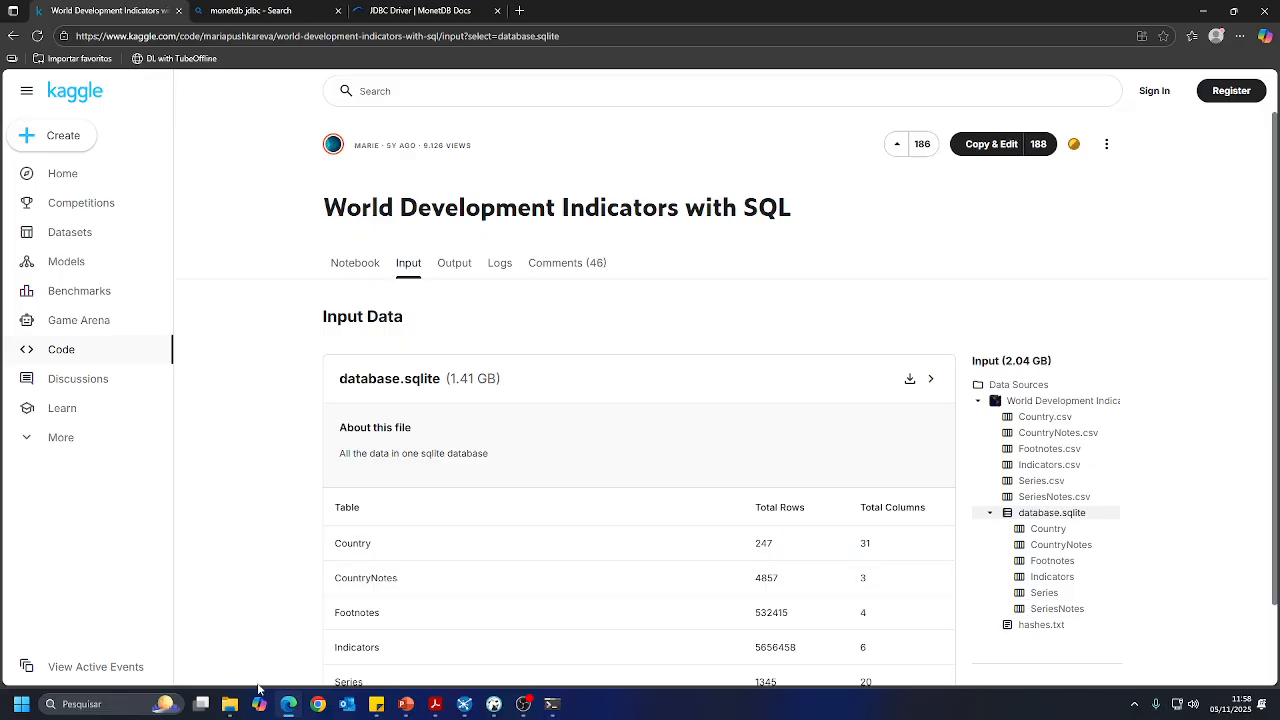
# Switch to the World Development Indicators folder in File Explorer and select the file database.sqlite
pyautogui.click(238, 713)
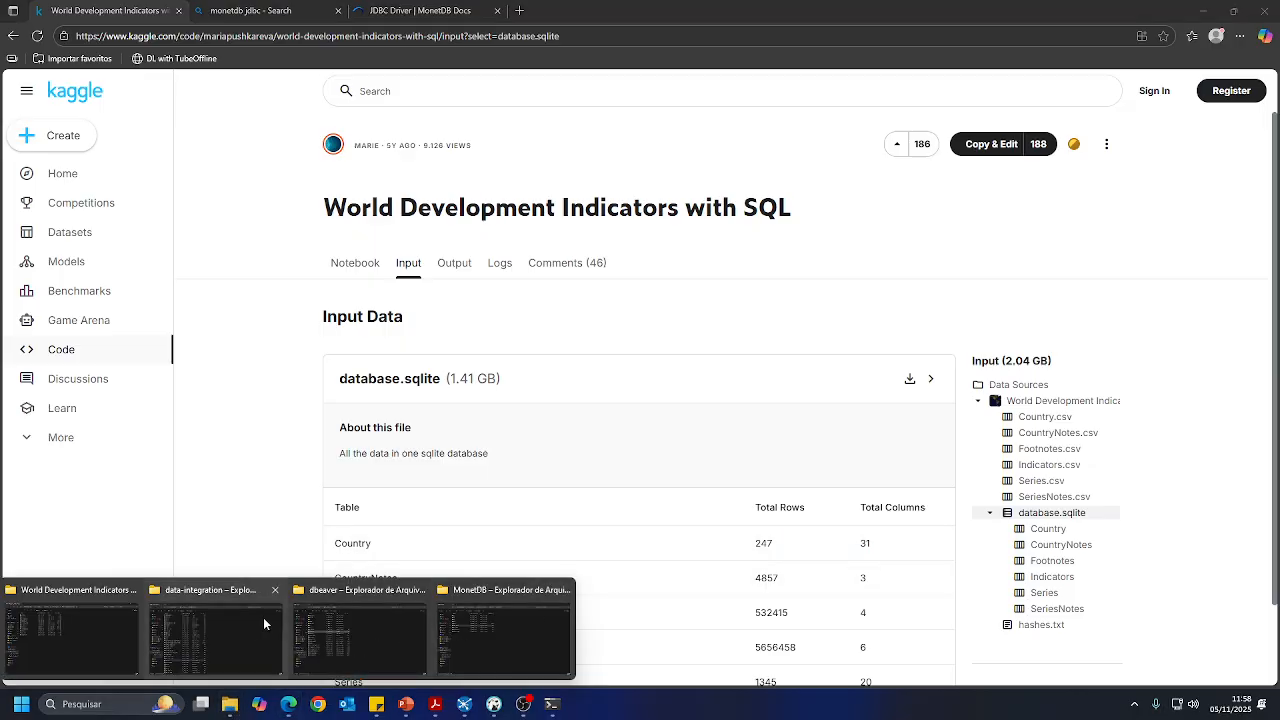
pyautogui.click(86, 633)
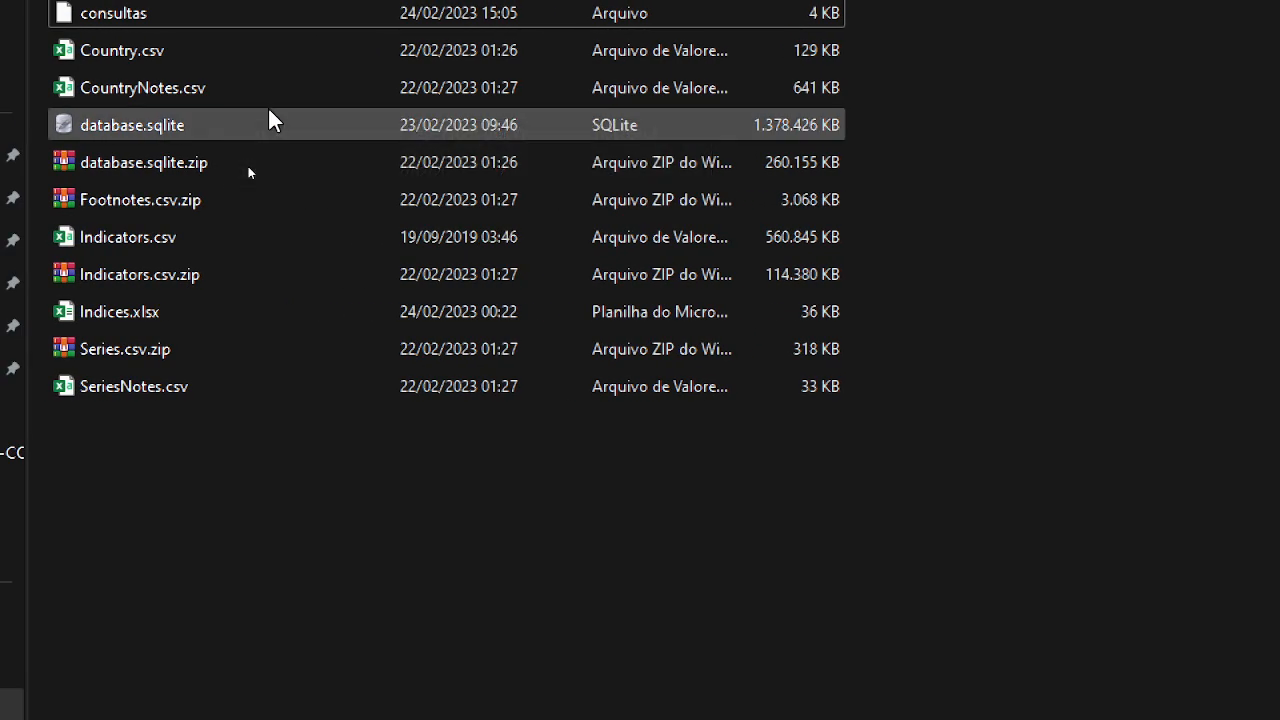
pyautogui.click(292, 120)
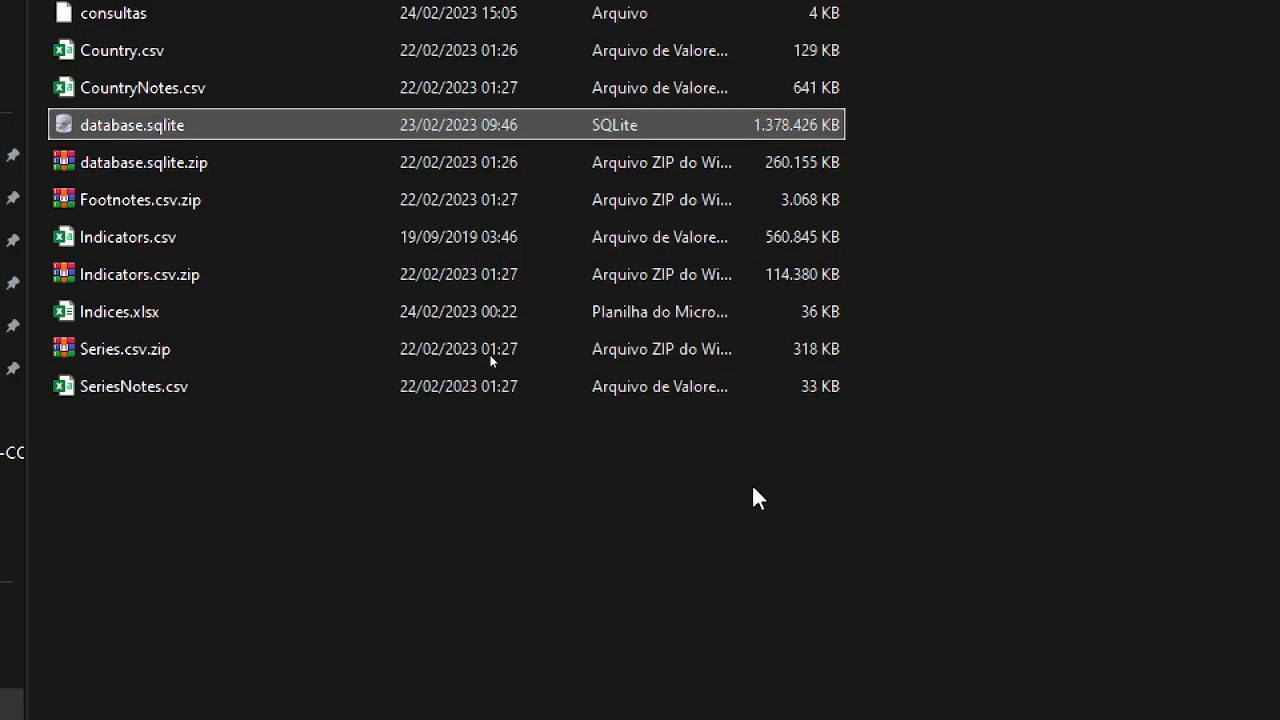
pyautogui.moveTo(512, 710)
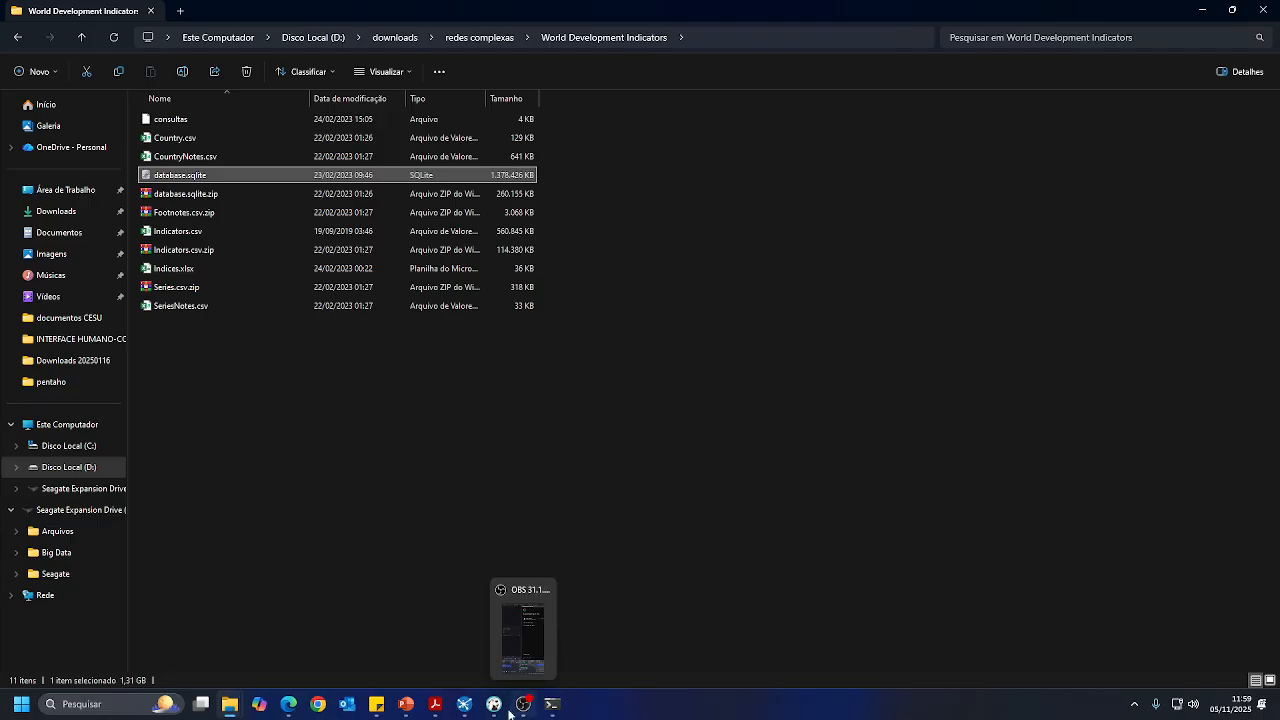
# Switch to the PowerPoint slide show and review the slides from "Contexto para a mineração" to "Ferramentas que vou utilizar"
pyautogui.click(464, 707)
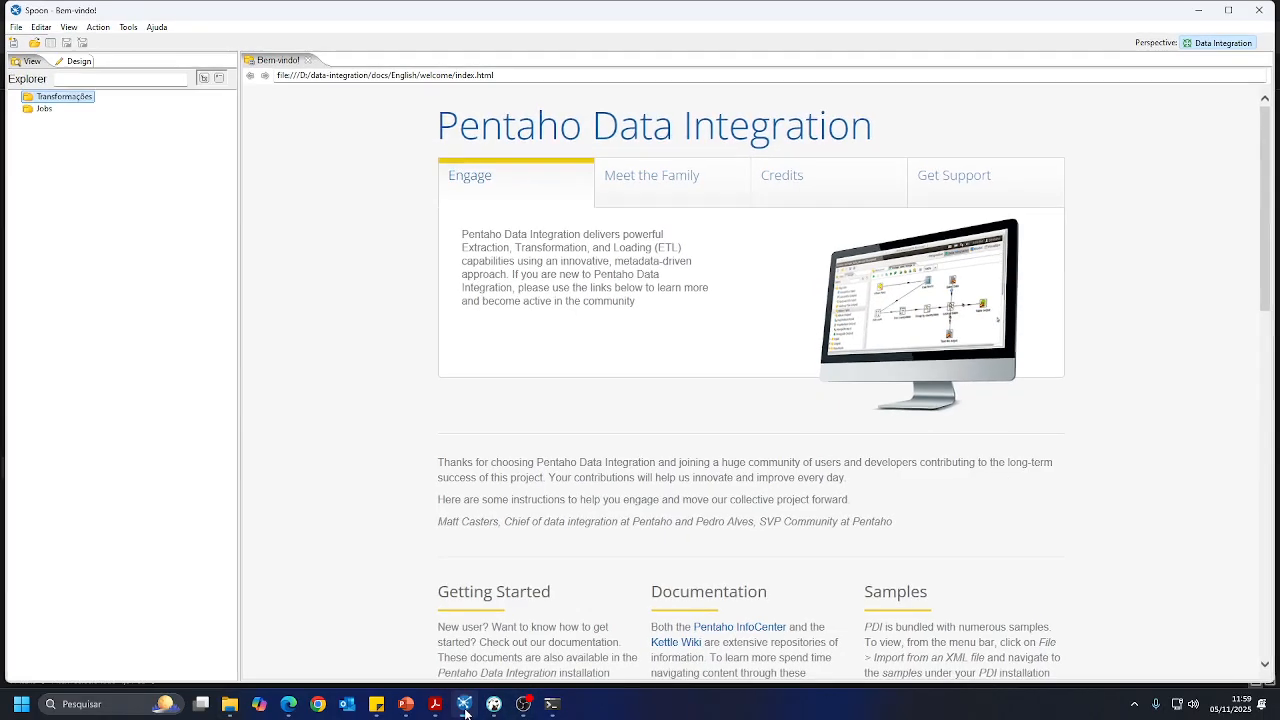
pyautogui.click(464, 710)
pyautogui.click(410, 710)
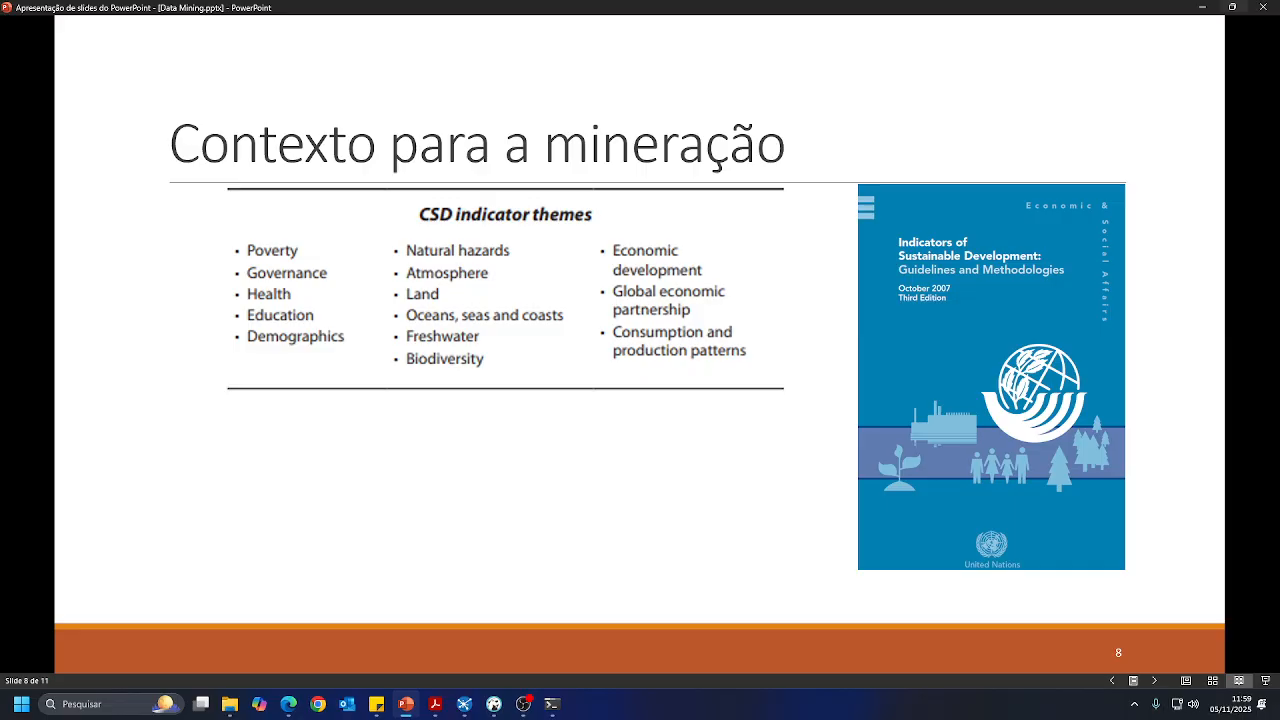
pyautogui.press('Right')
pyautogui.press('Left')
pyautogui.press('Right')
pyautogui.press('Right')
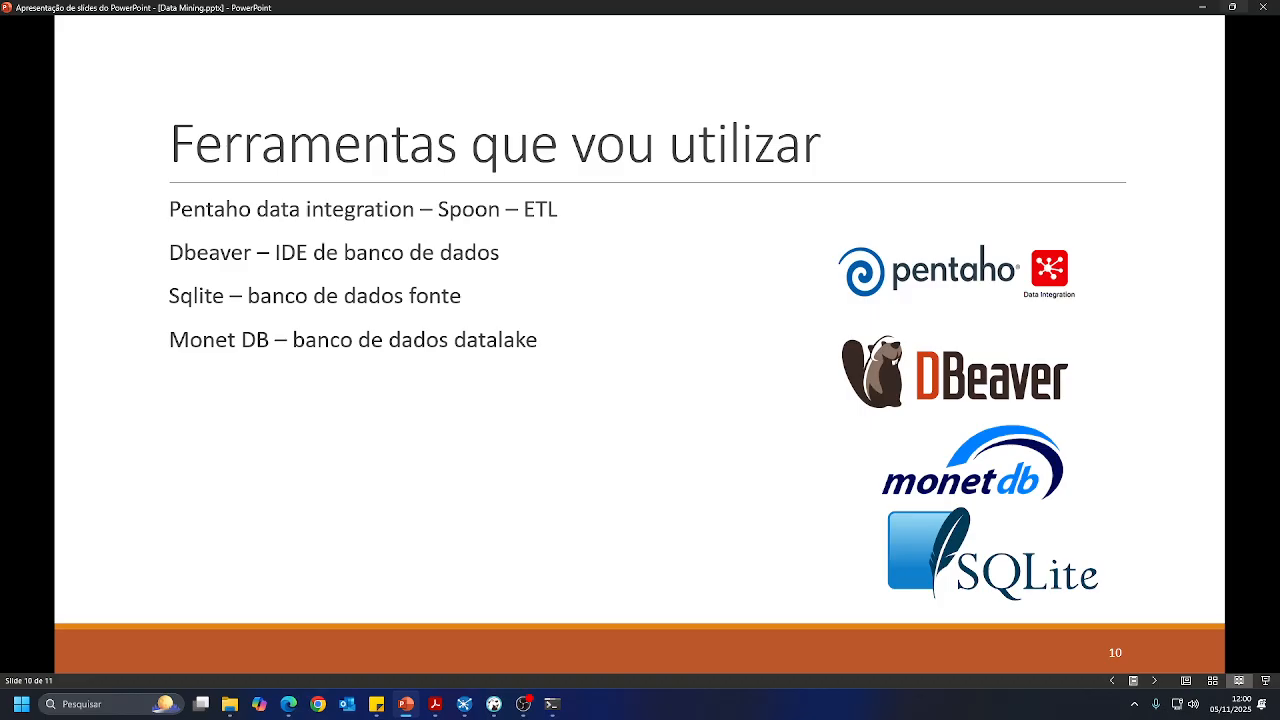
pyautogui.press('Left')
pyautogui.press('Left')
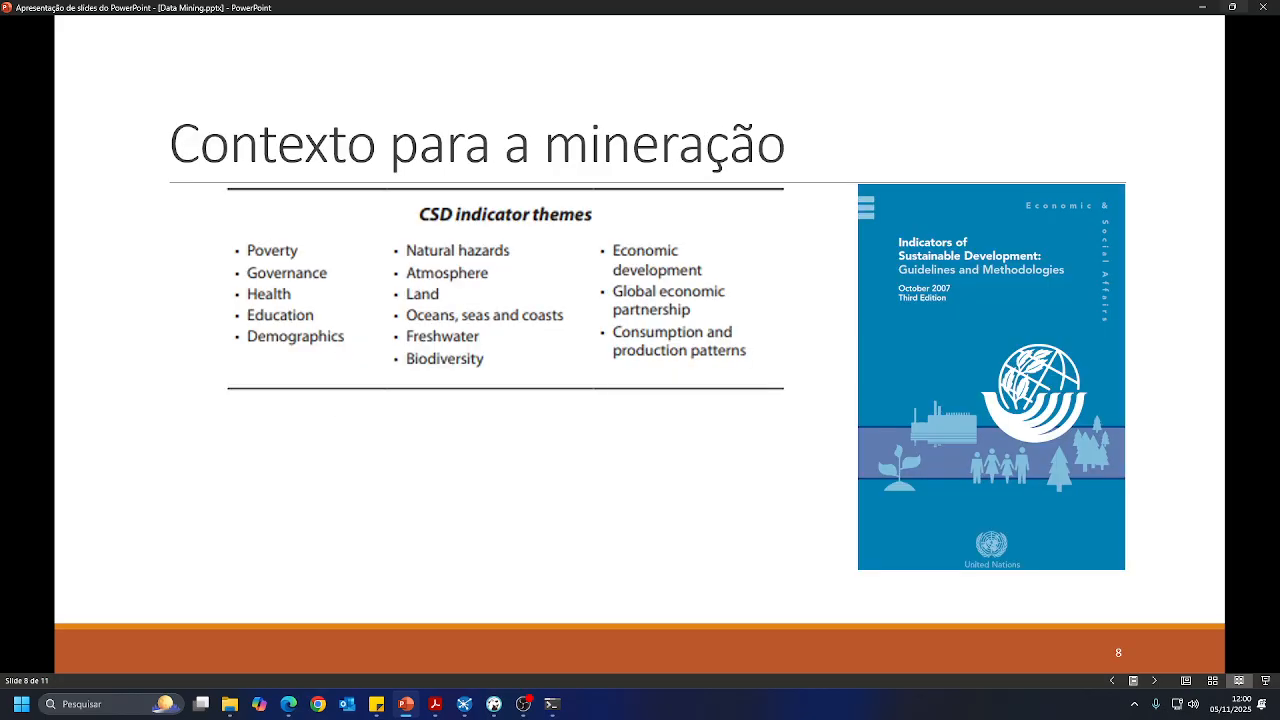
pyautogui.press('Right')
pyautogui.press('Left')
# Switch to guidelines.pdf in Acrobat and find the CSD indicator themes in section III on page 9
pyautogui.click(435, 706)
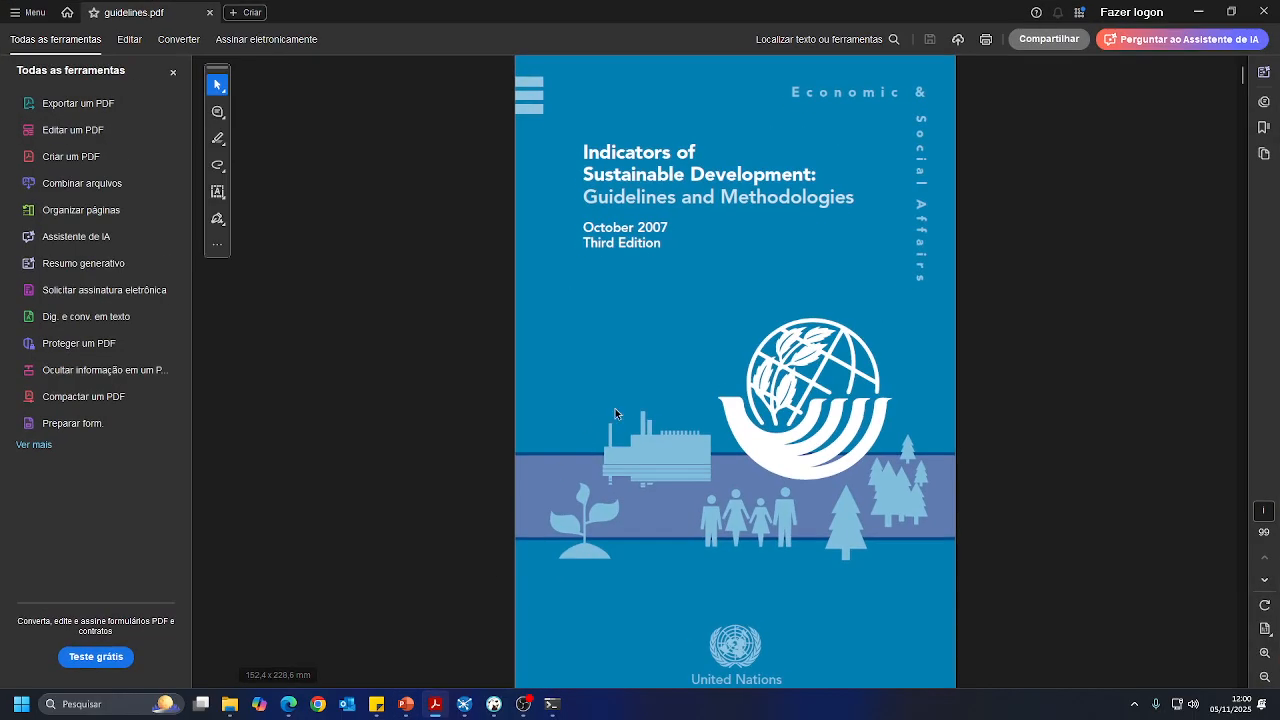
pyautogui.scroll(-4, 683, 374)
pyautogui.scroll(-10, 685, 380)
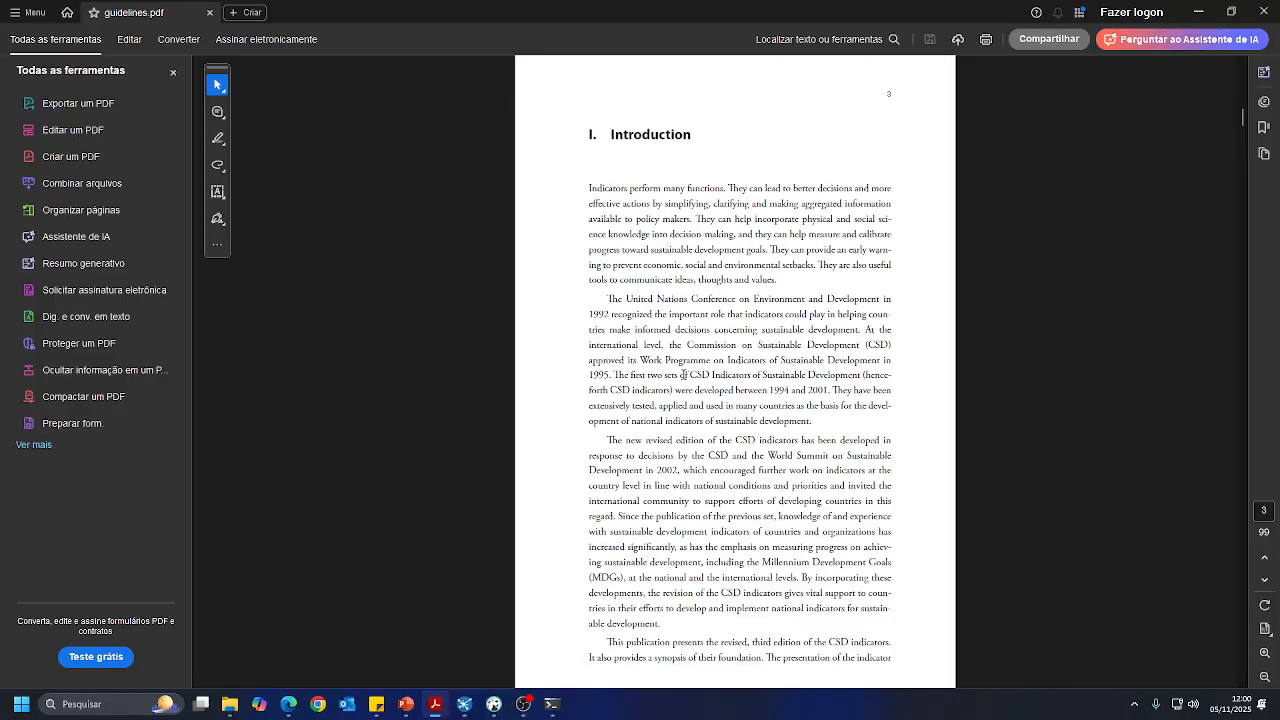
pyautogui.scroll(4, 684, 374)
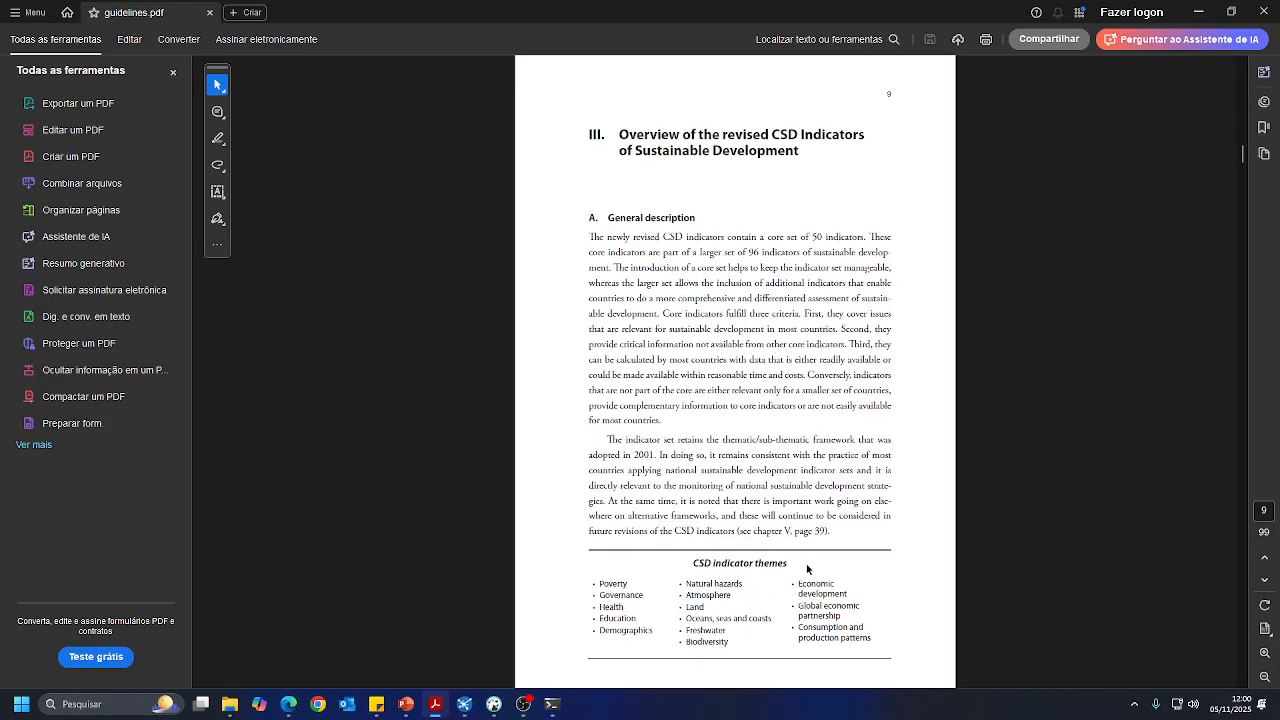
# Examine Table 1, "CSD Indicators of Sustainable Development", on pages 10 to 12 for its themes, sub-themes and core indicators
pyautogui.scroll(-3, 730, 568)
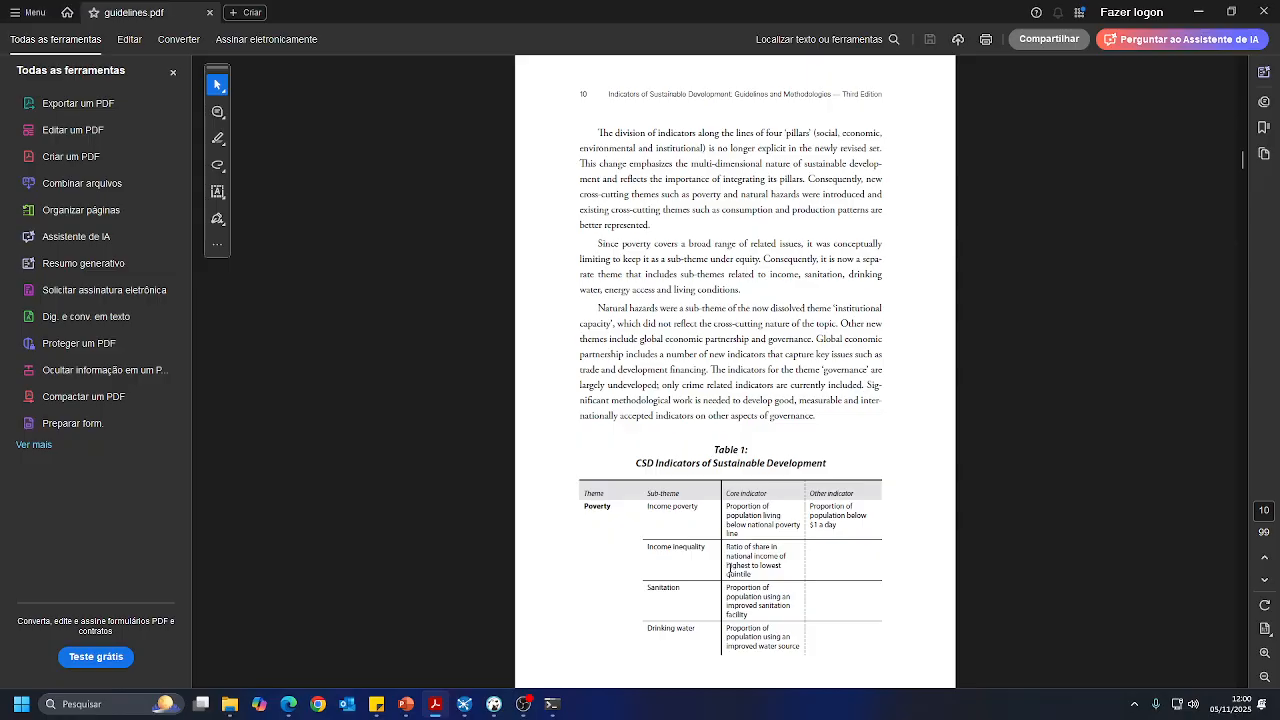
pyautogui.scroll(-5, 730, 569)
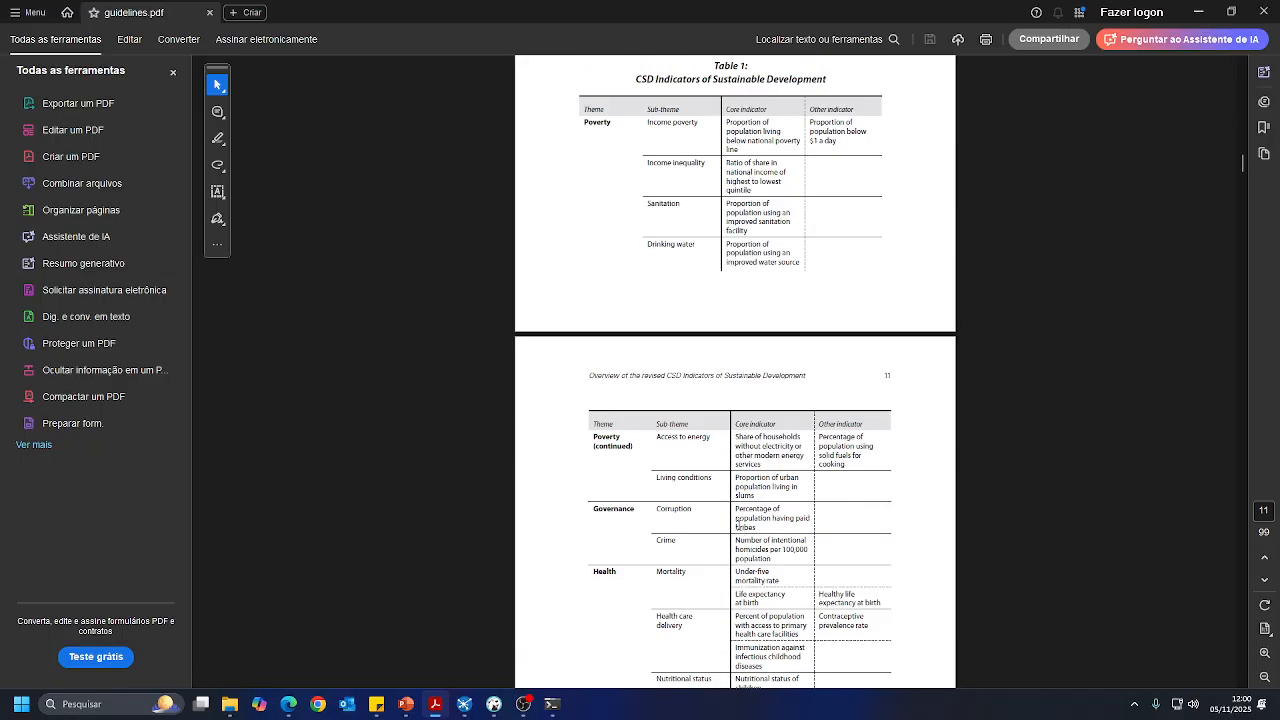
pyautogui.scroll(-5, 737, 525)
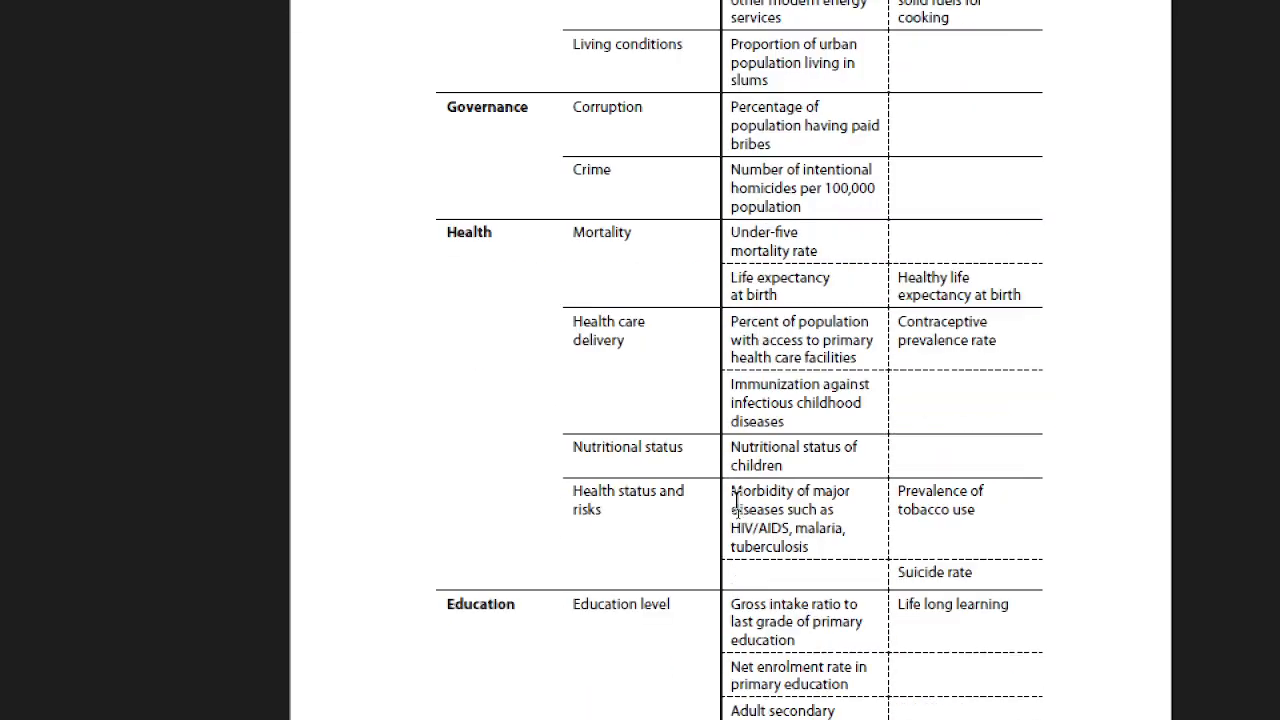
pyautogui.scroll(-1, 736, 500)
pyautogui.scroll(12, 736, 500)
pyautogui.scroll(-5, 736, 500)
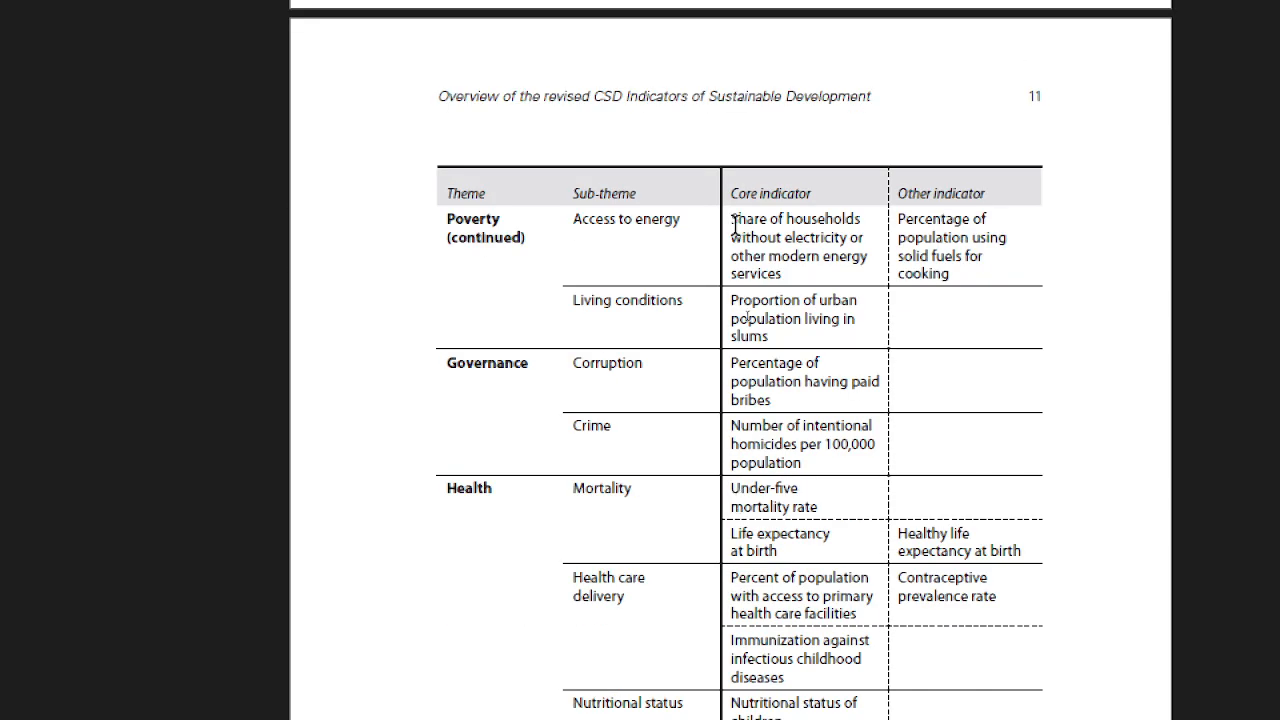
pyautogui.scroll(1, 740, 225)
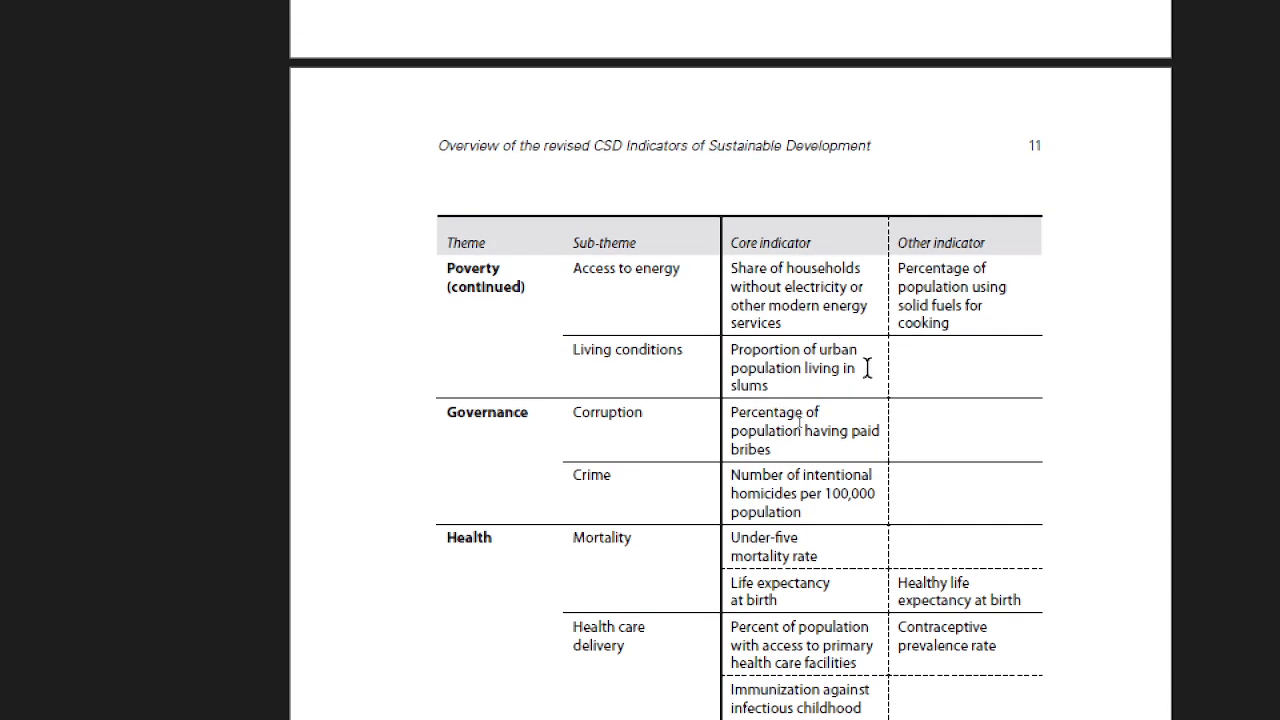
pyautogui.scroll(-3, 795, 454)
pyautogui.scroll(-2, 797, 453)
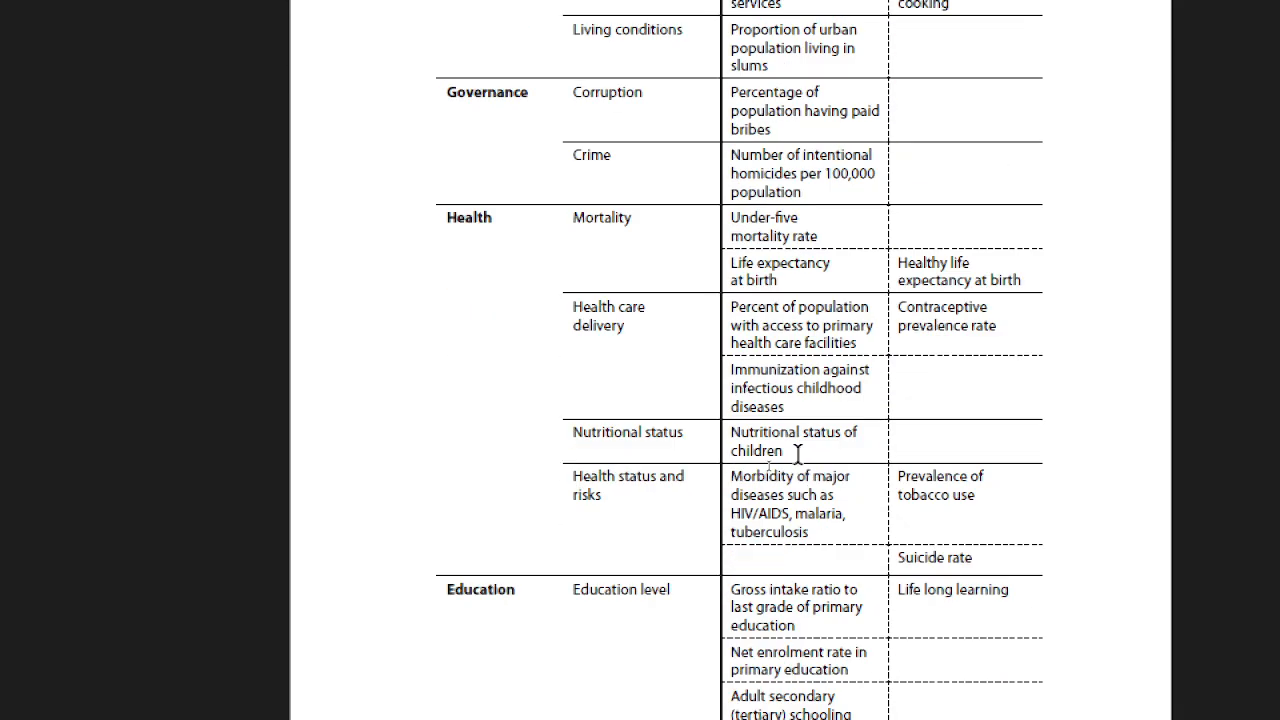
pyautogui.scroll(-7, 797, 453)
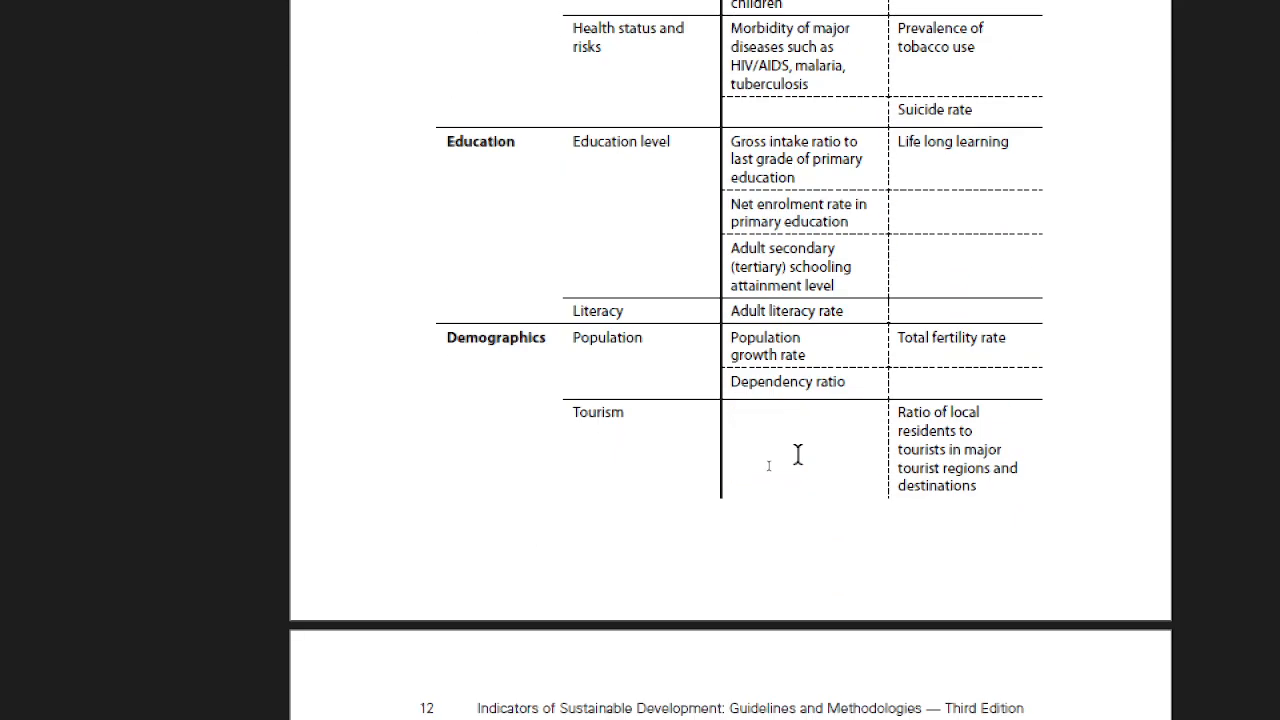
pyautogui.scroll(-7, 798, 458)
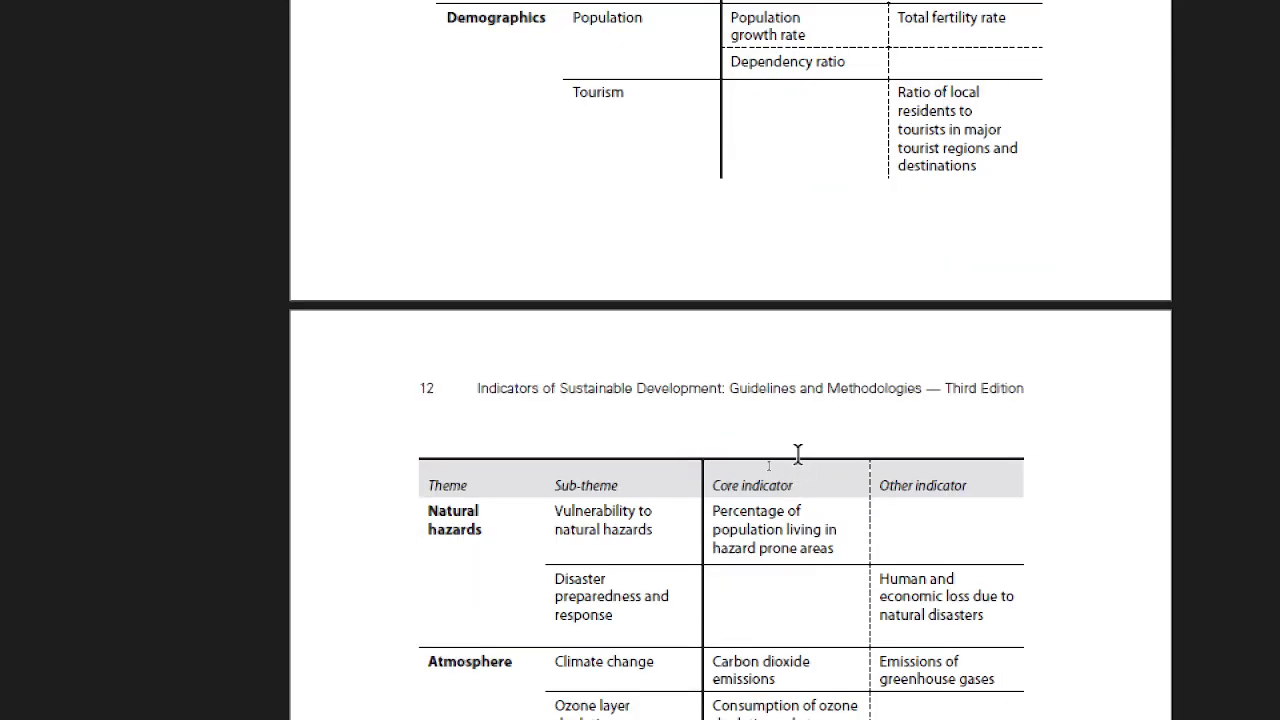
pyautogui.scroll(-2, 799, 463)
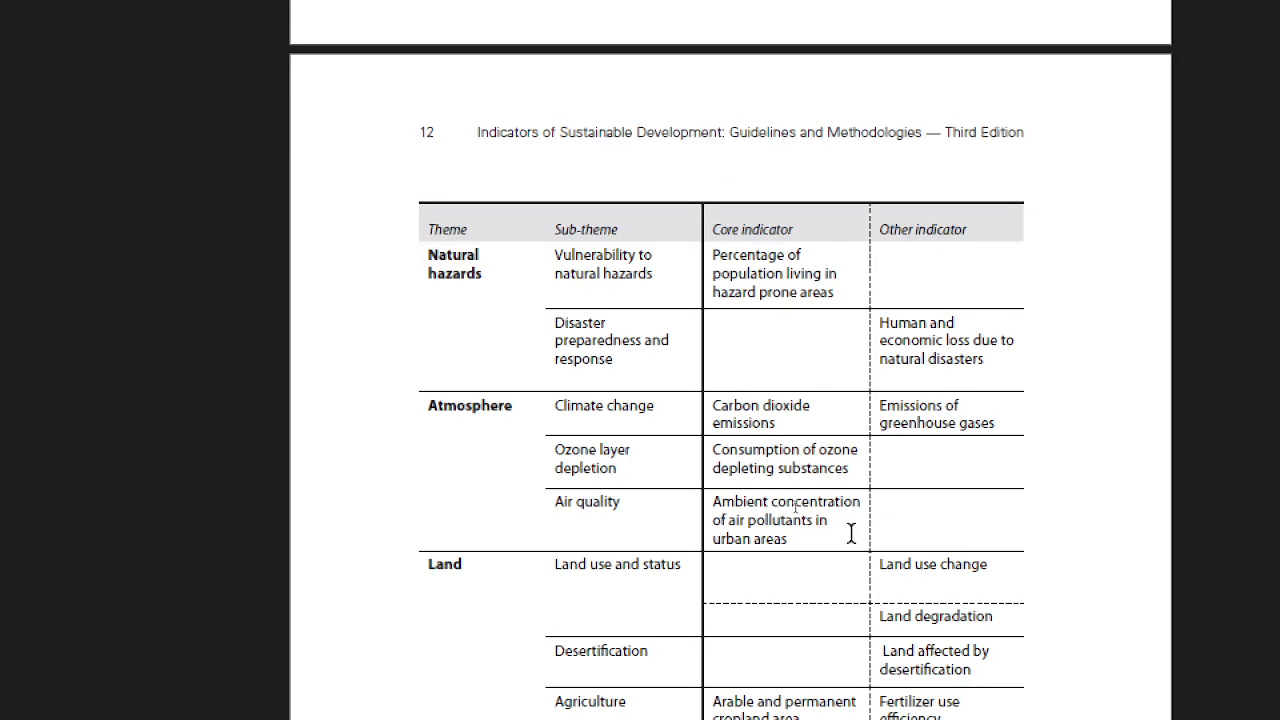
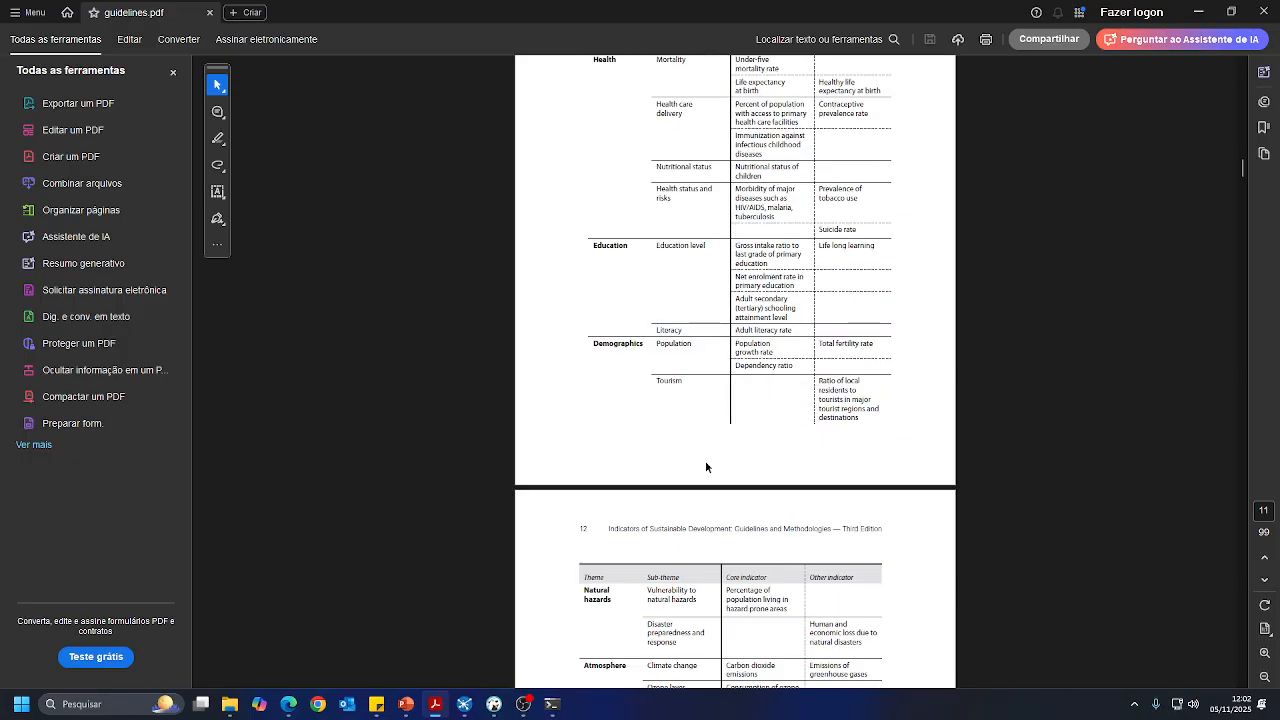
# Examine Table 2, "CSD indicators and thematic linkages", across pages 15 to 18, enlarging the document to 125%
pyautogui.scroll(-15, 705, 467)
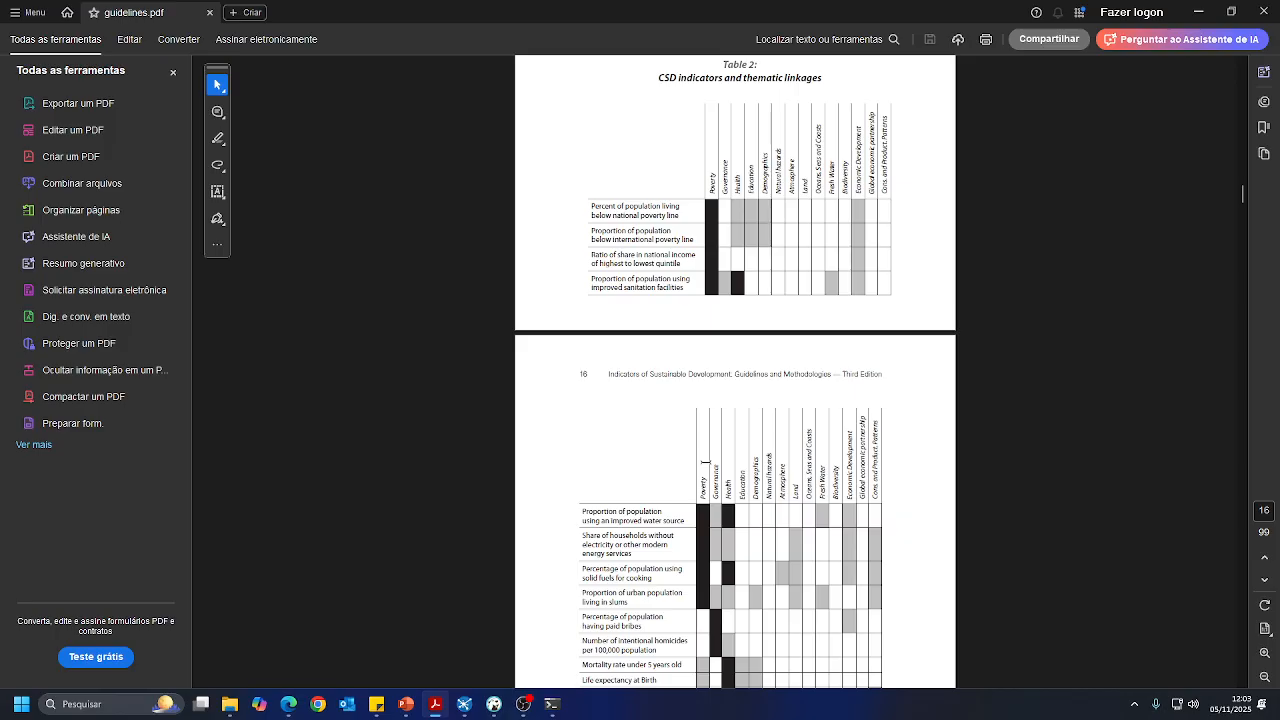
pyautogui.scroll(1, 705, 462)
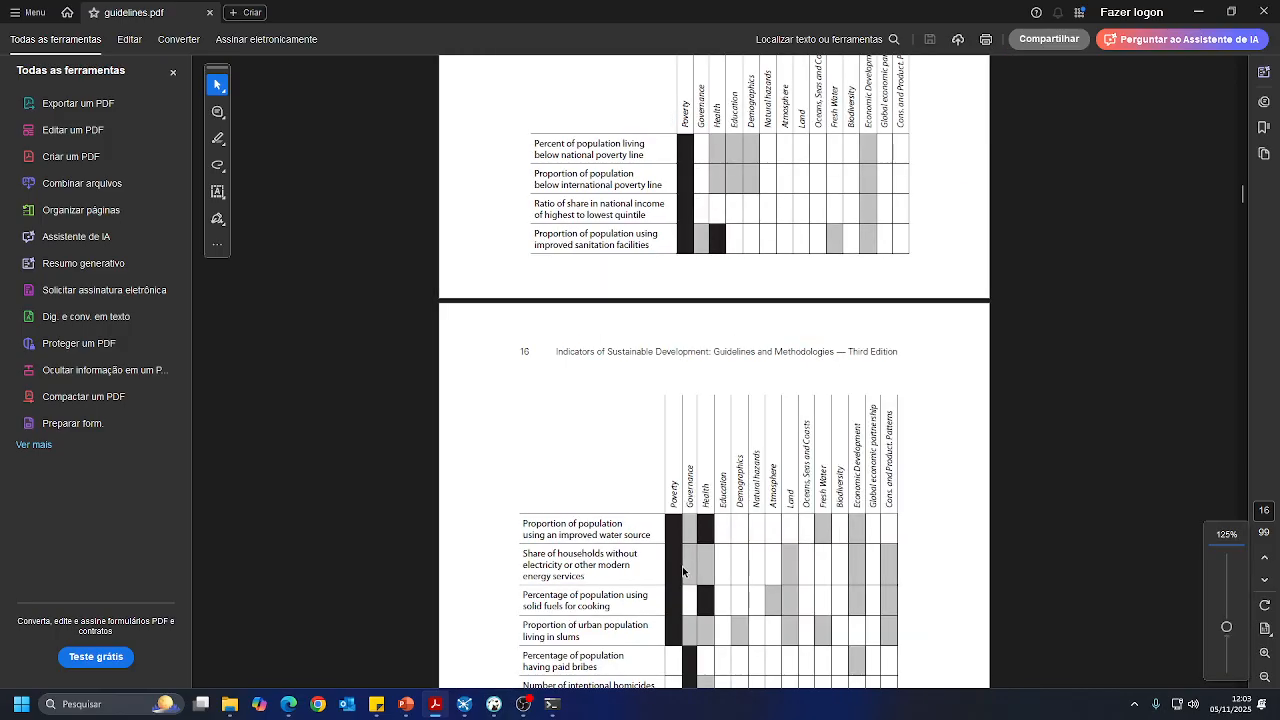
pyautogui.scroll(-5, 671, 618)
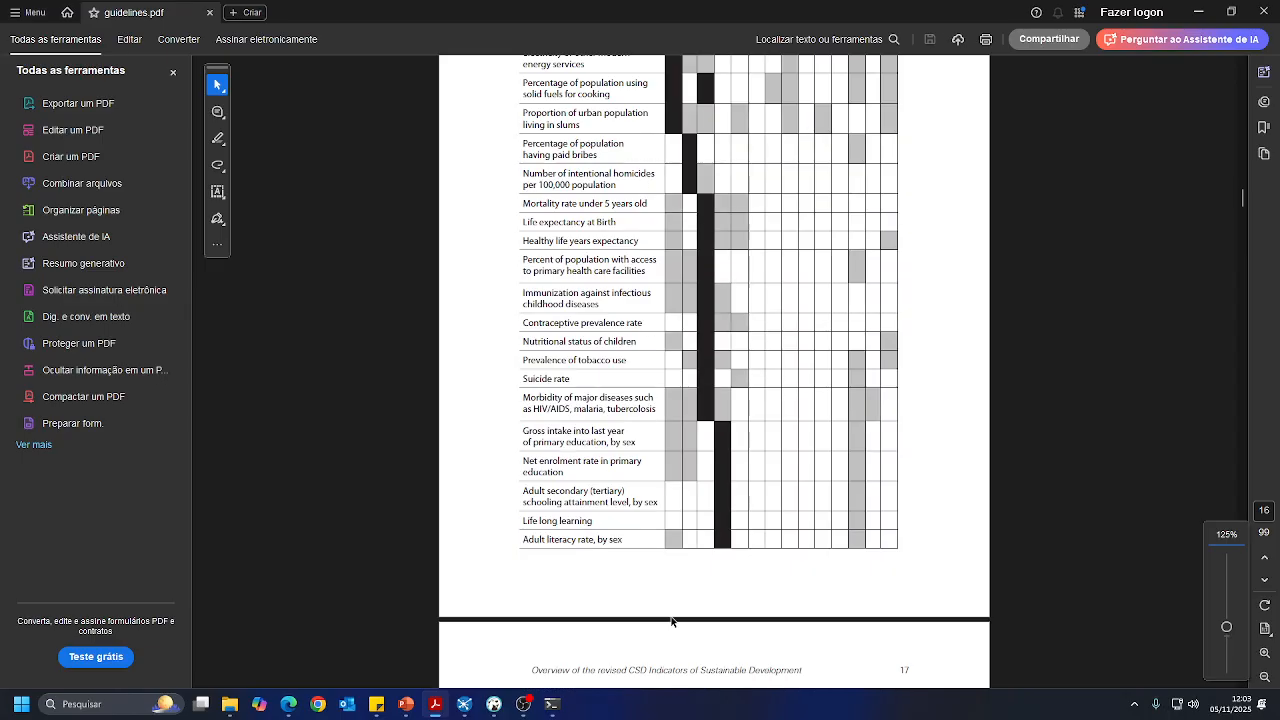
pyautogui.scroll(-7, 671, 621)
pyautogui.scroll(3, 671, 621)
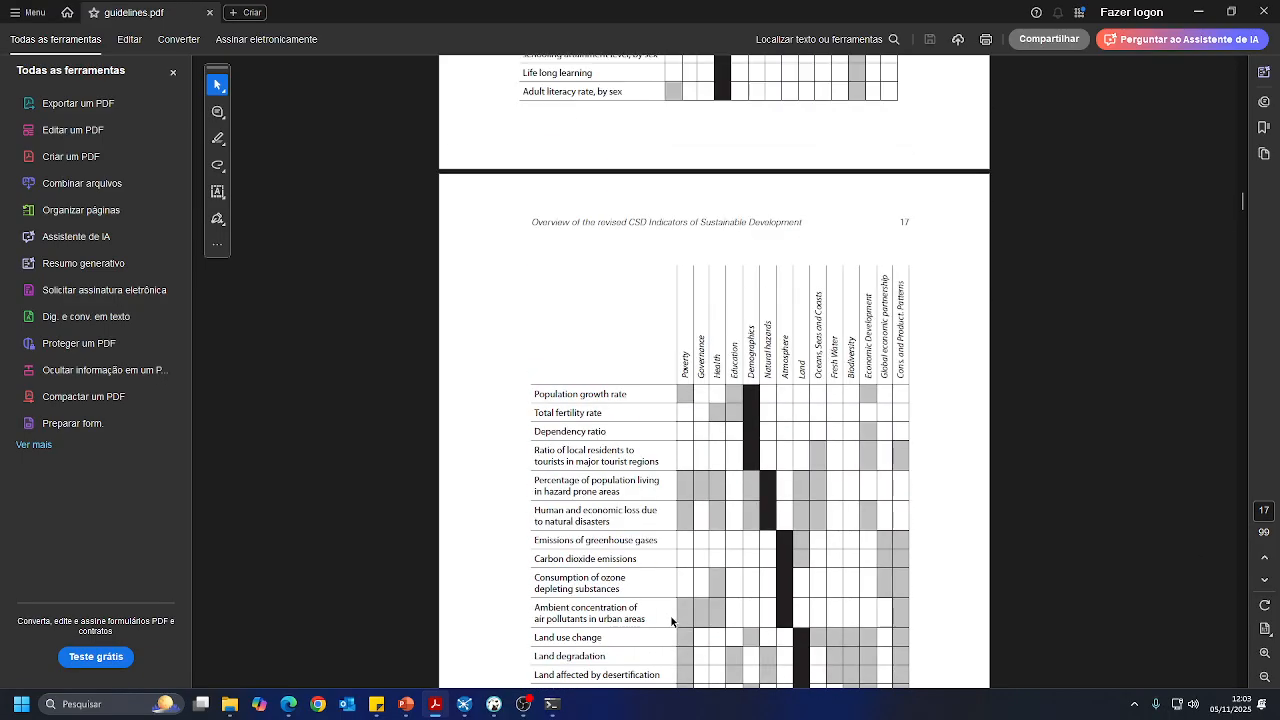
pyautogui.scroll(8, 671, 618)
pyautogui.scroll(2, 676, 610)
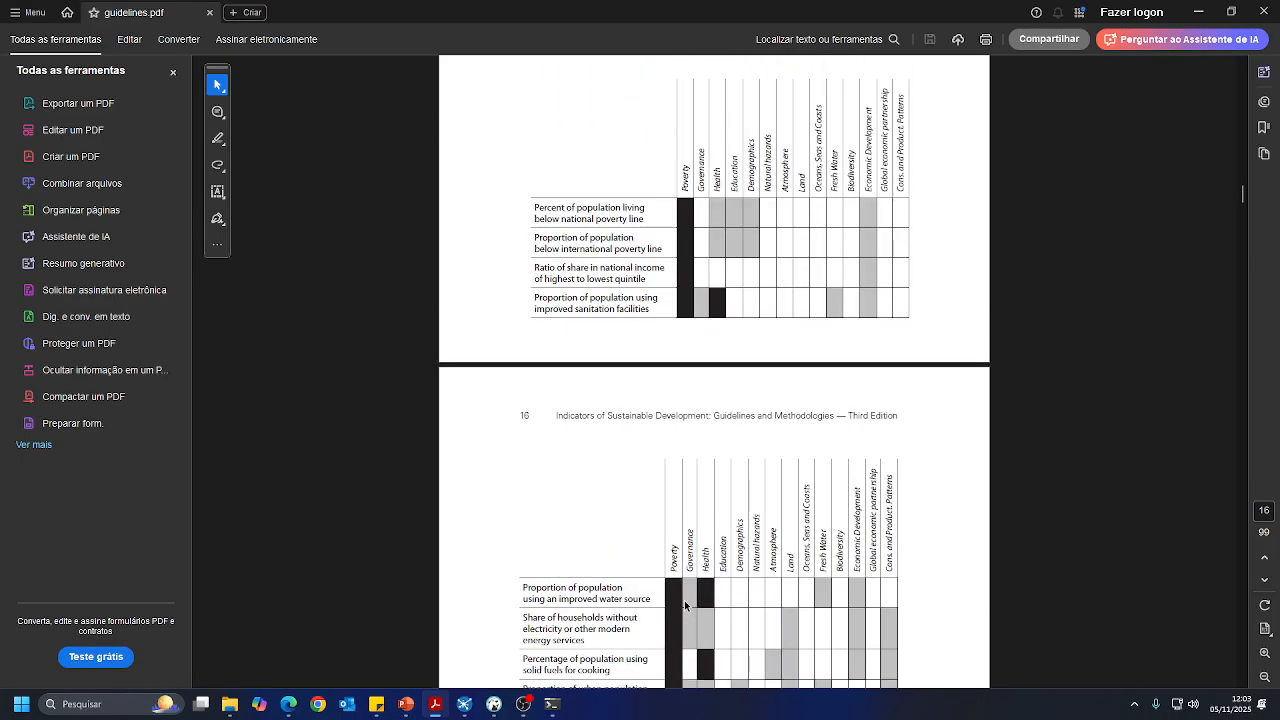
pyautogui.scroll(1, 685, 605)
pyautogui.scroll(-7, 781, 344)
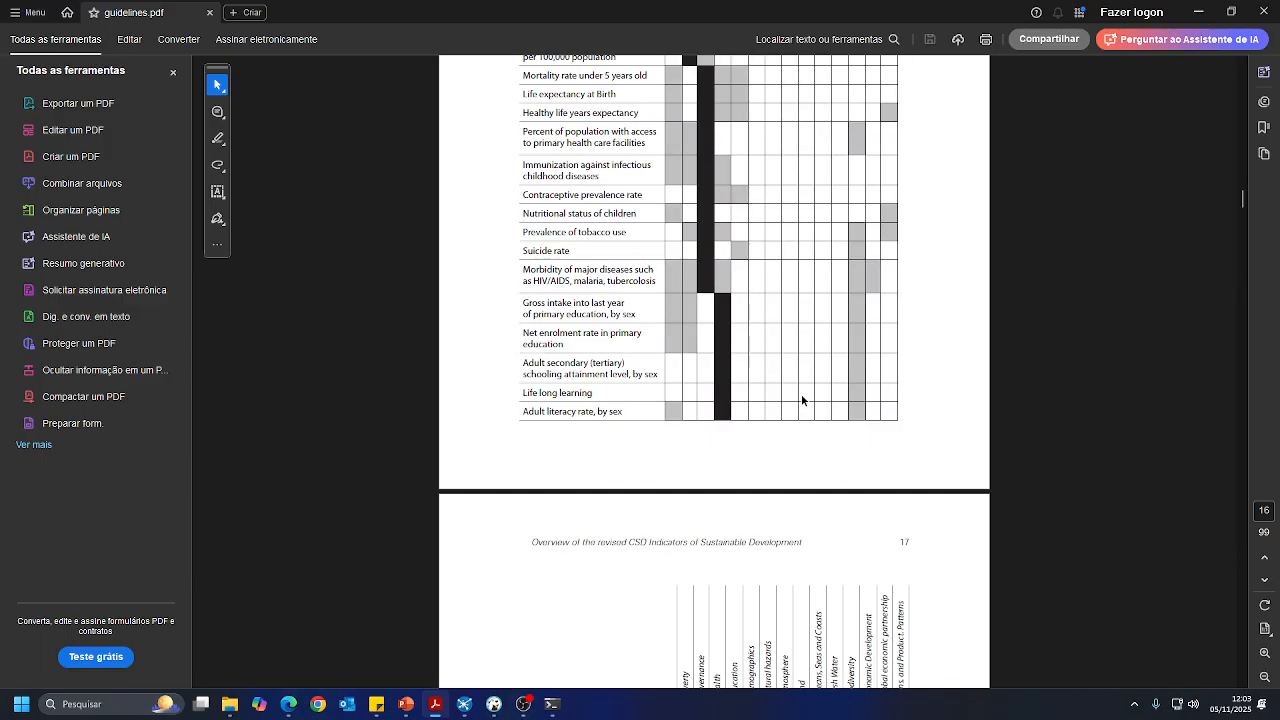
pyautogui.scroll(-6, 801, 399)
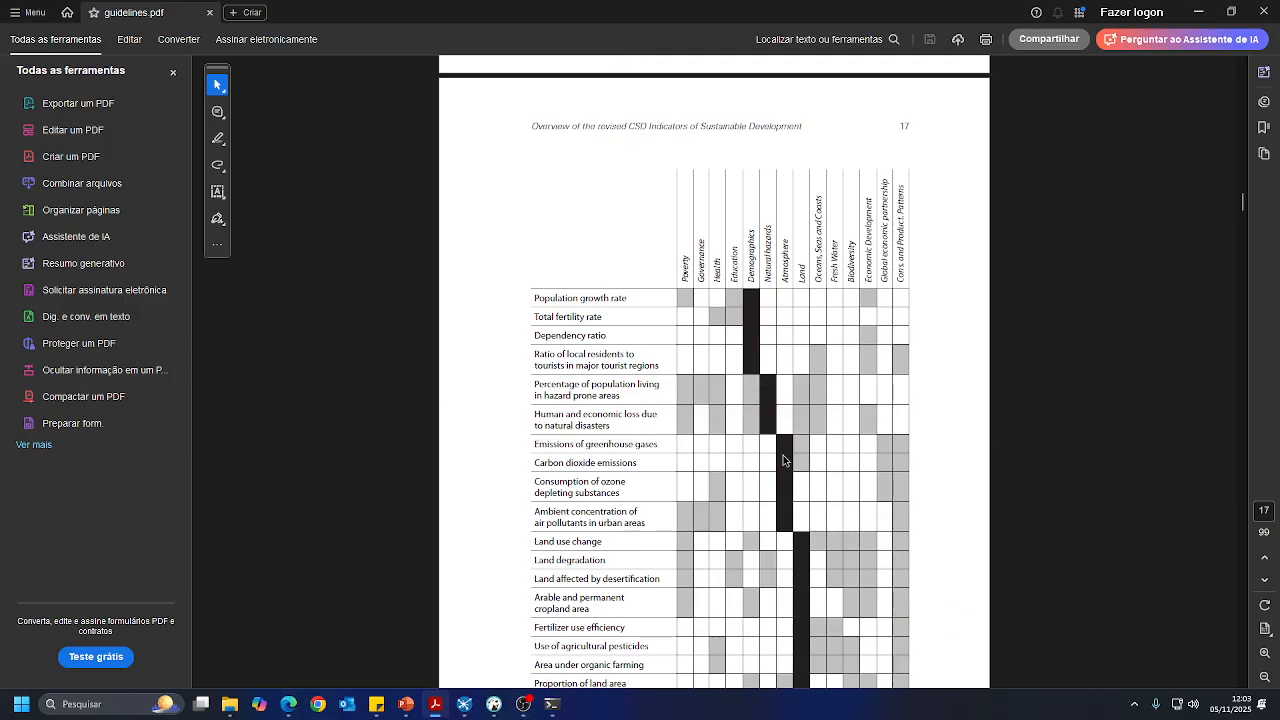
pyautogui.scroll(-10, 784, 525)
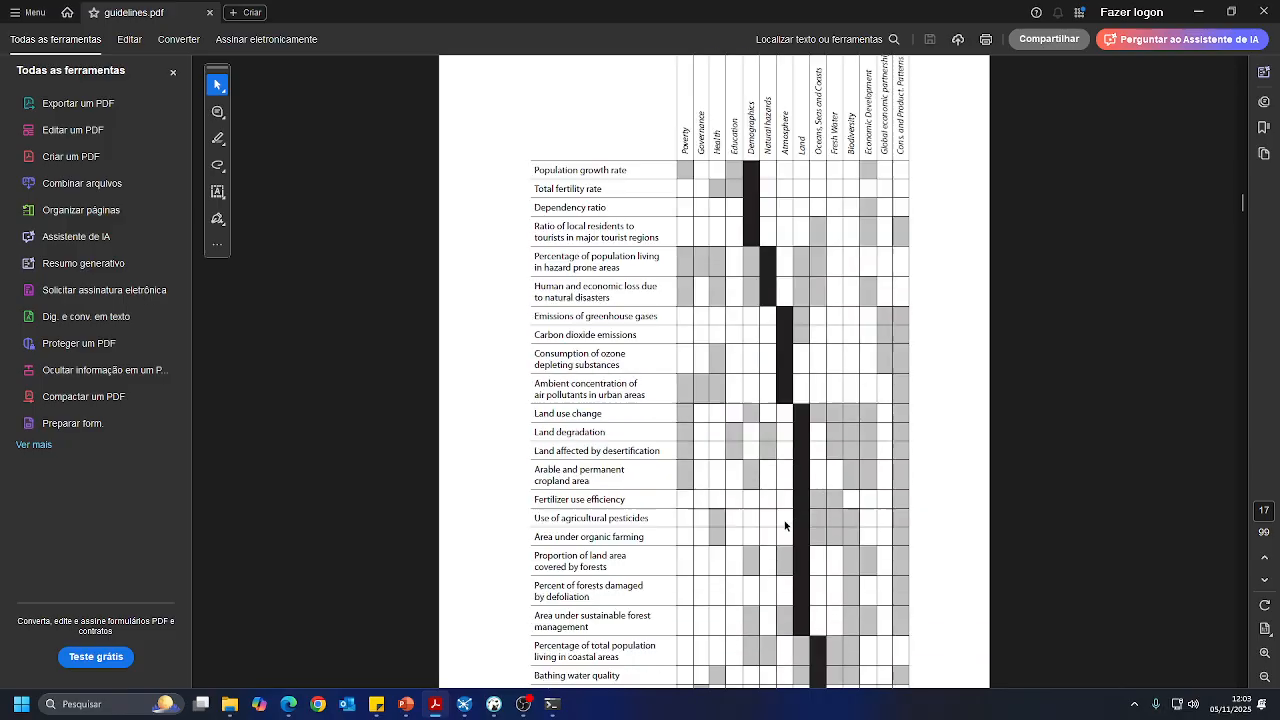
pyautogui.scroll(-8, 784, 525)
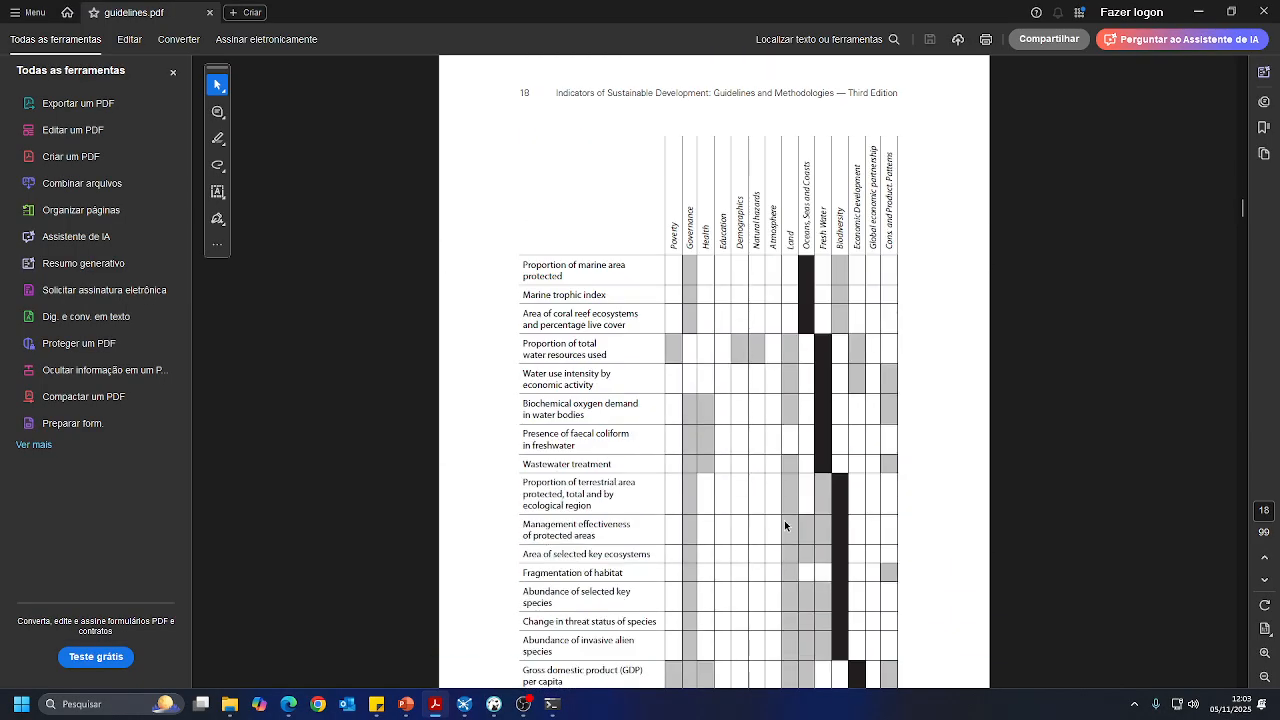
pyautogui.scroll(15, 784, 520)
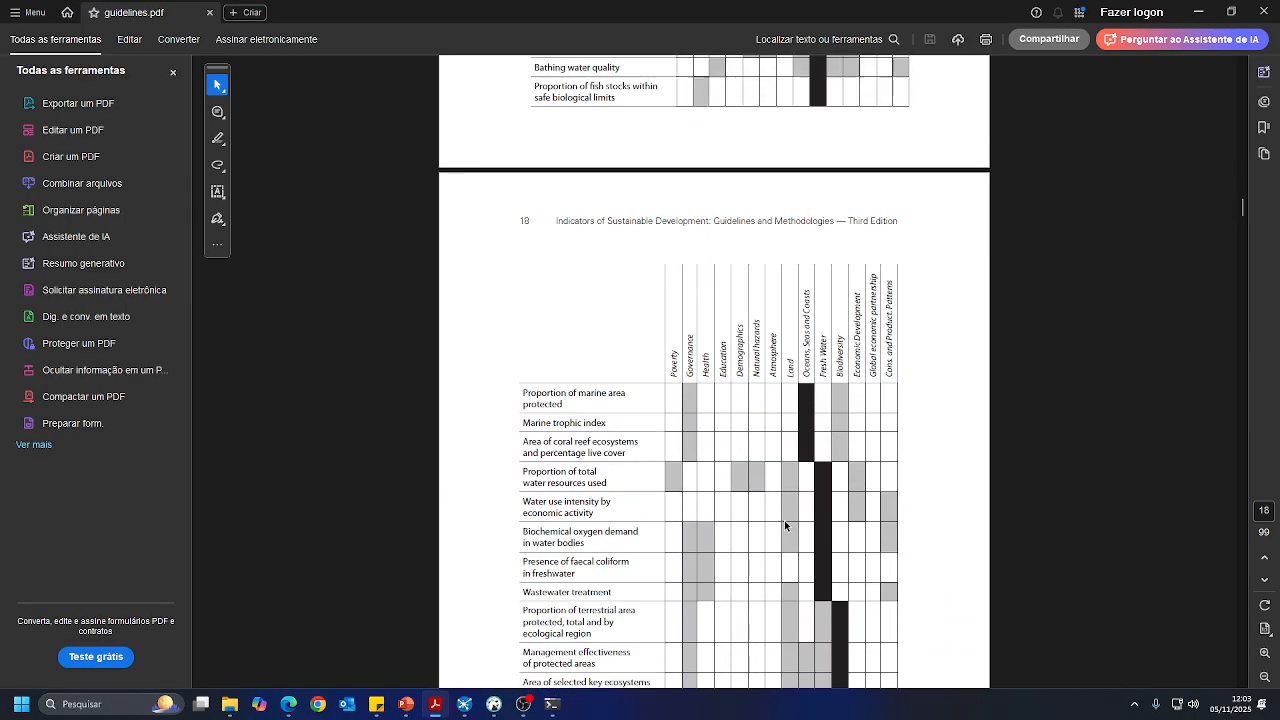
pyautogui.scroll(5, 784, 520)
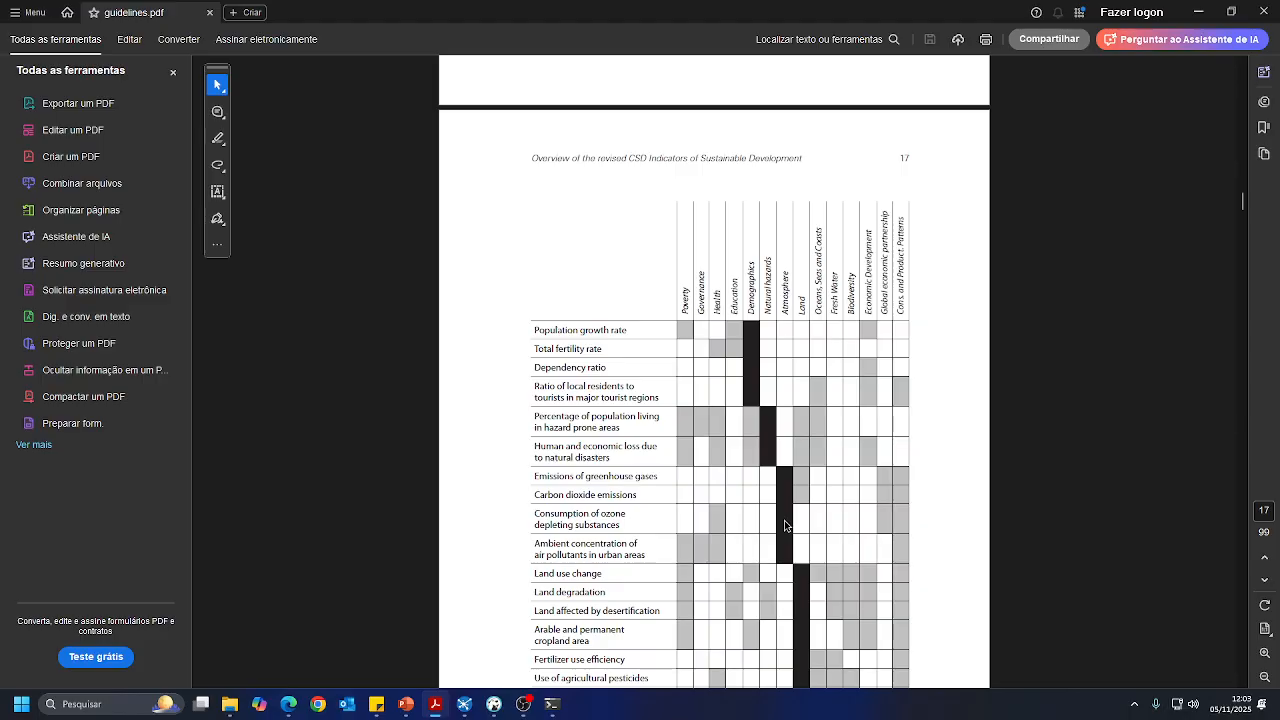
# Switch to DBeaver and collapse the MonetDB localhost connection in the database navigator
pyautogui.click(488, 714)
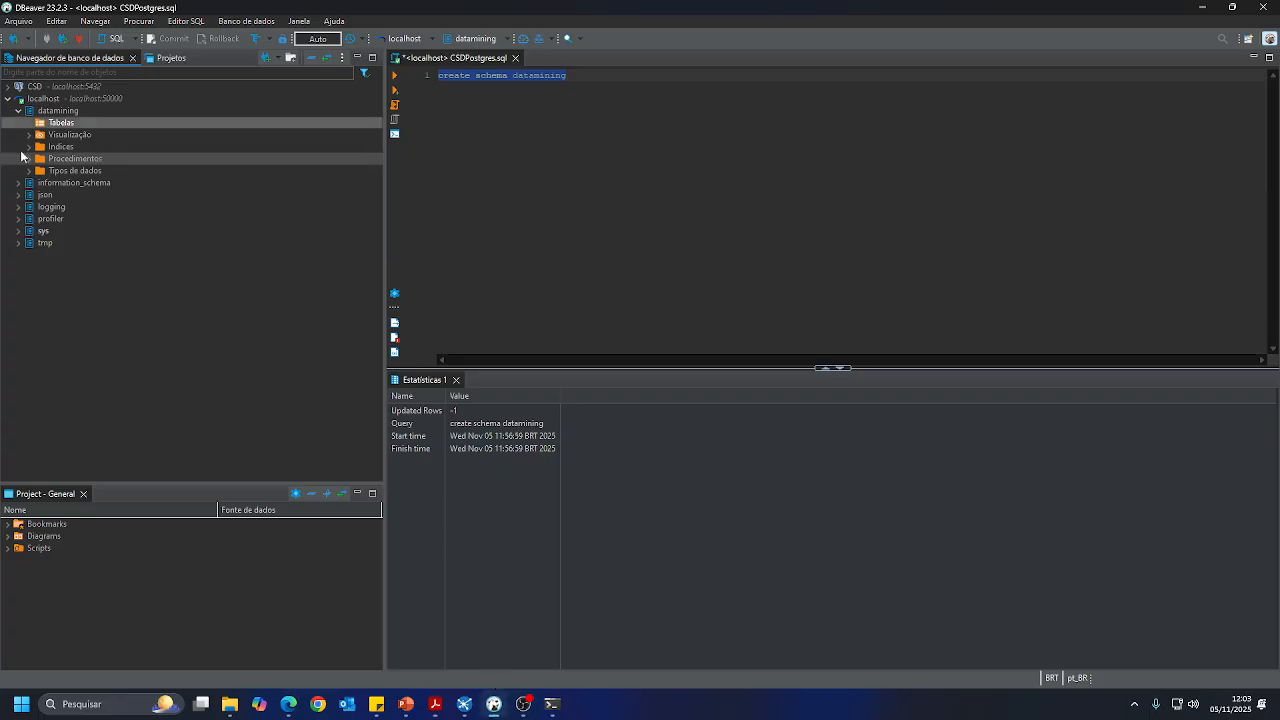
pyautogui.click(29, 122)
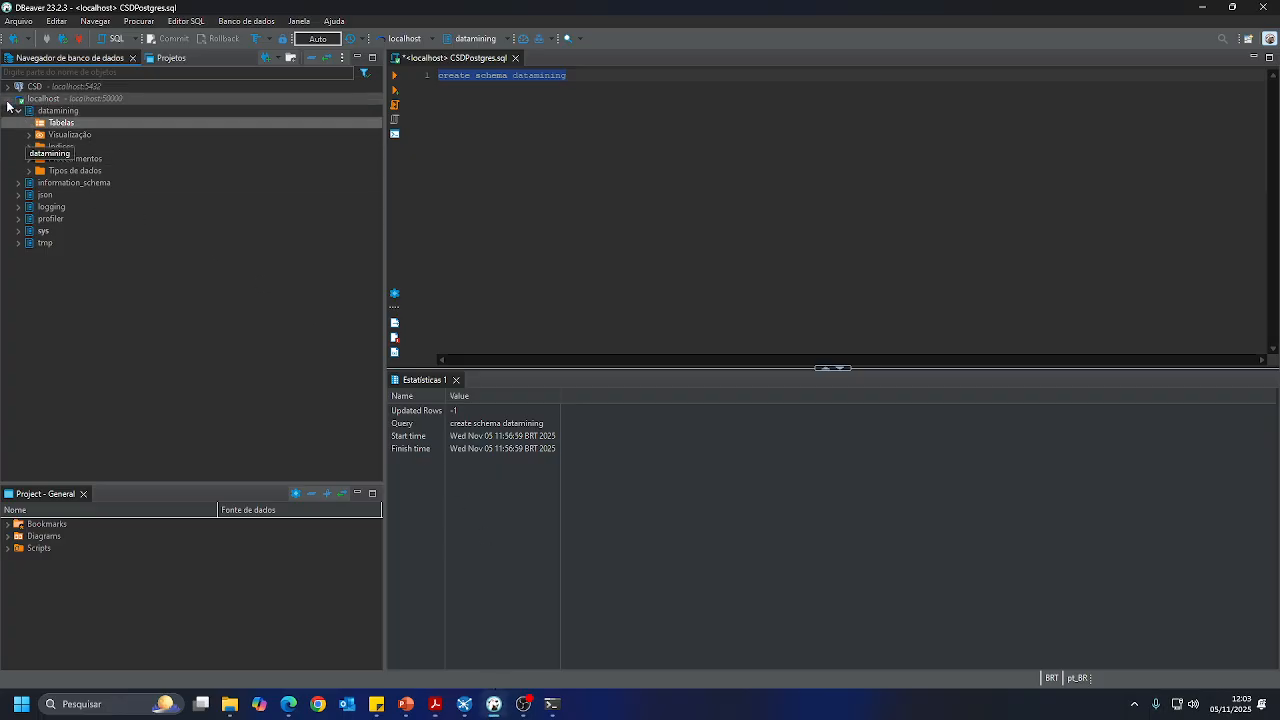
pyautogui.click(8, 100)
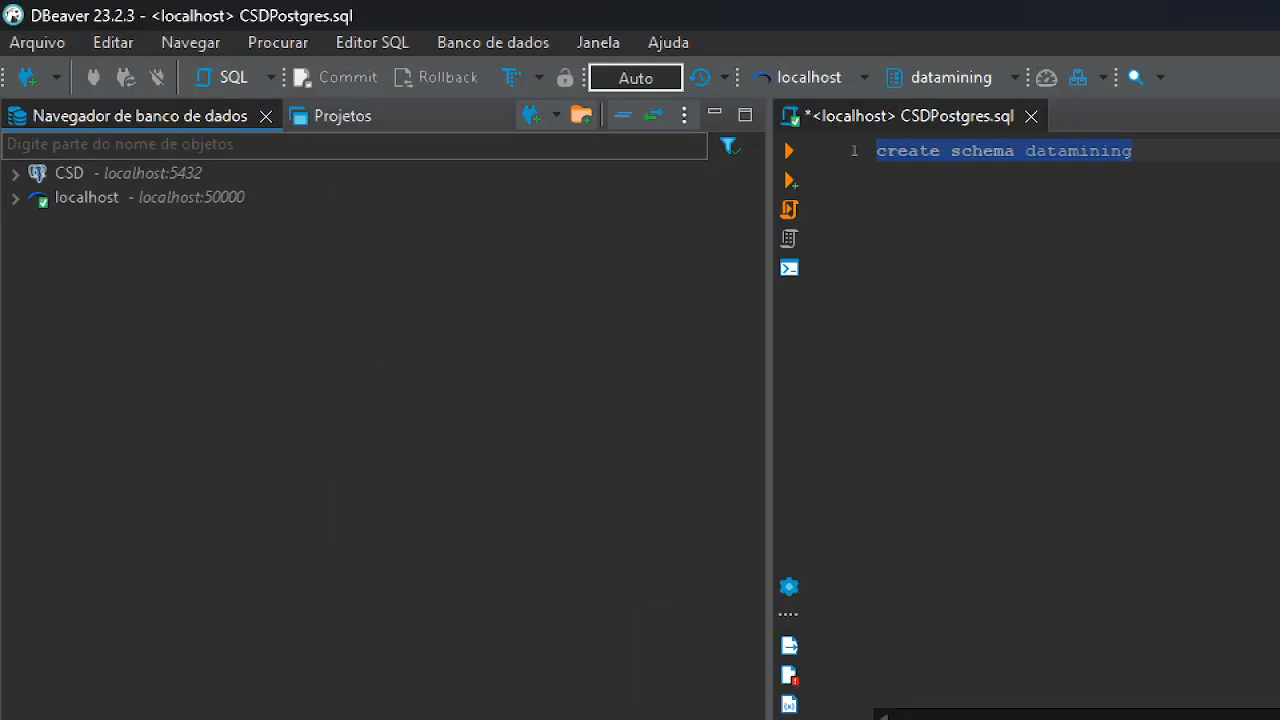
# Start a new database connection, search the drivers for sqlite and choose SQLite to reach its JDBC connection settings
pyautogui.click(27, 77)
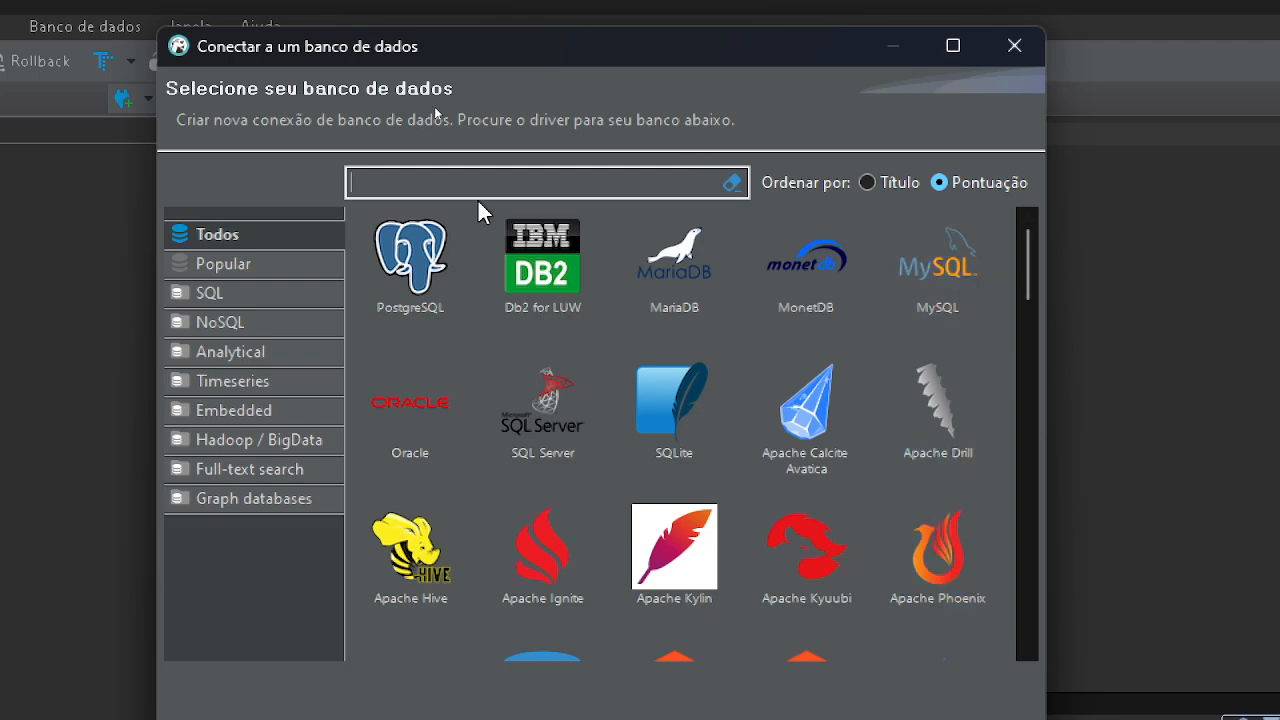
pyautogui.write('sql')
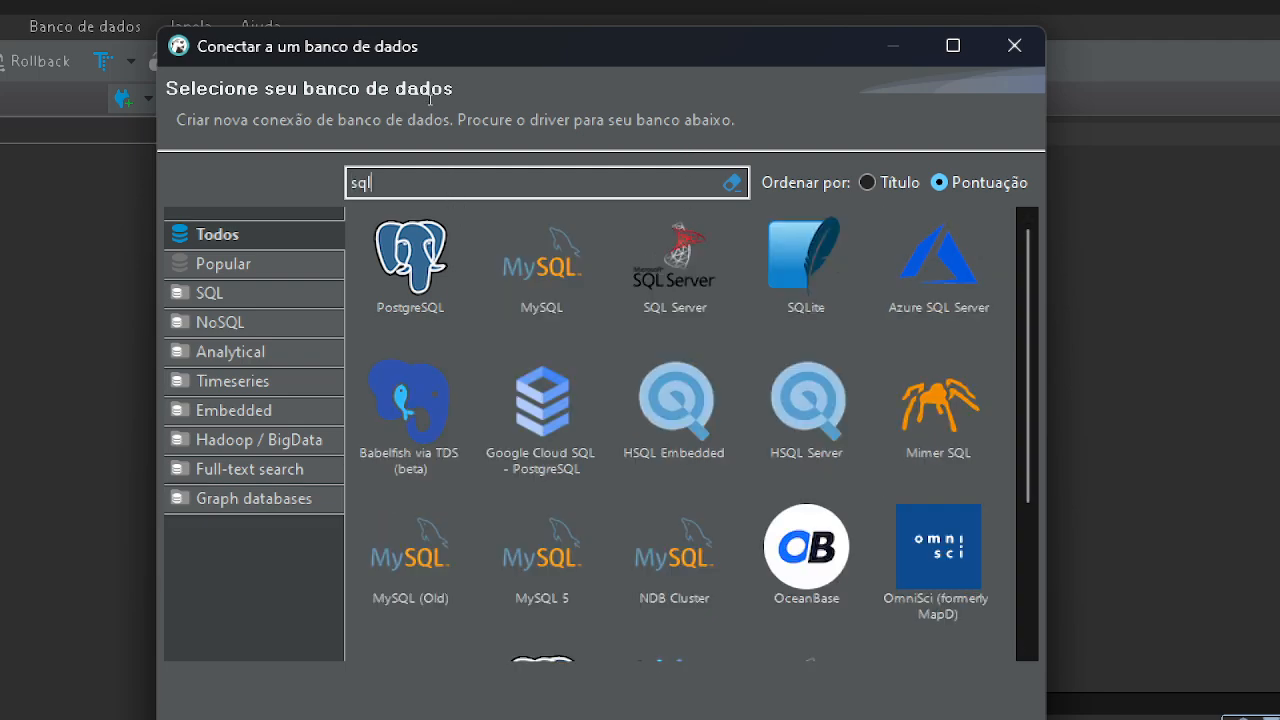
pyautogui.write('ite')
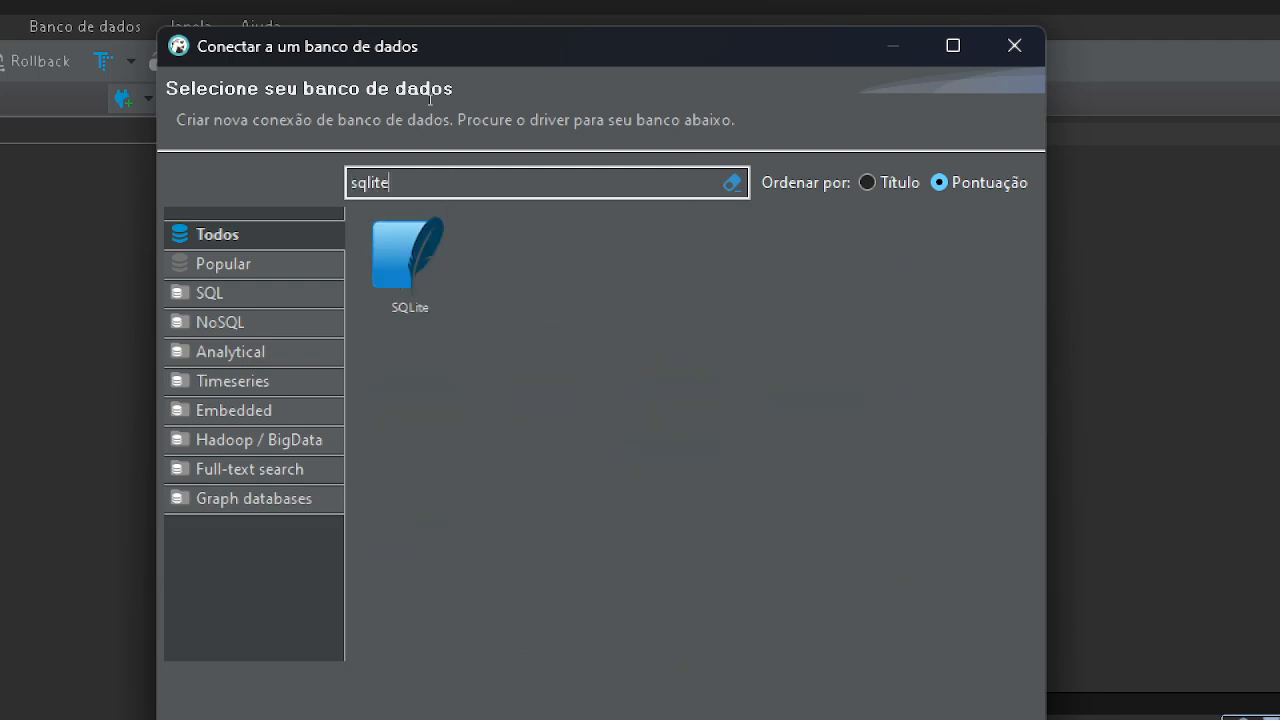
pyautogui.click(424, 300)
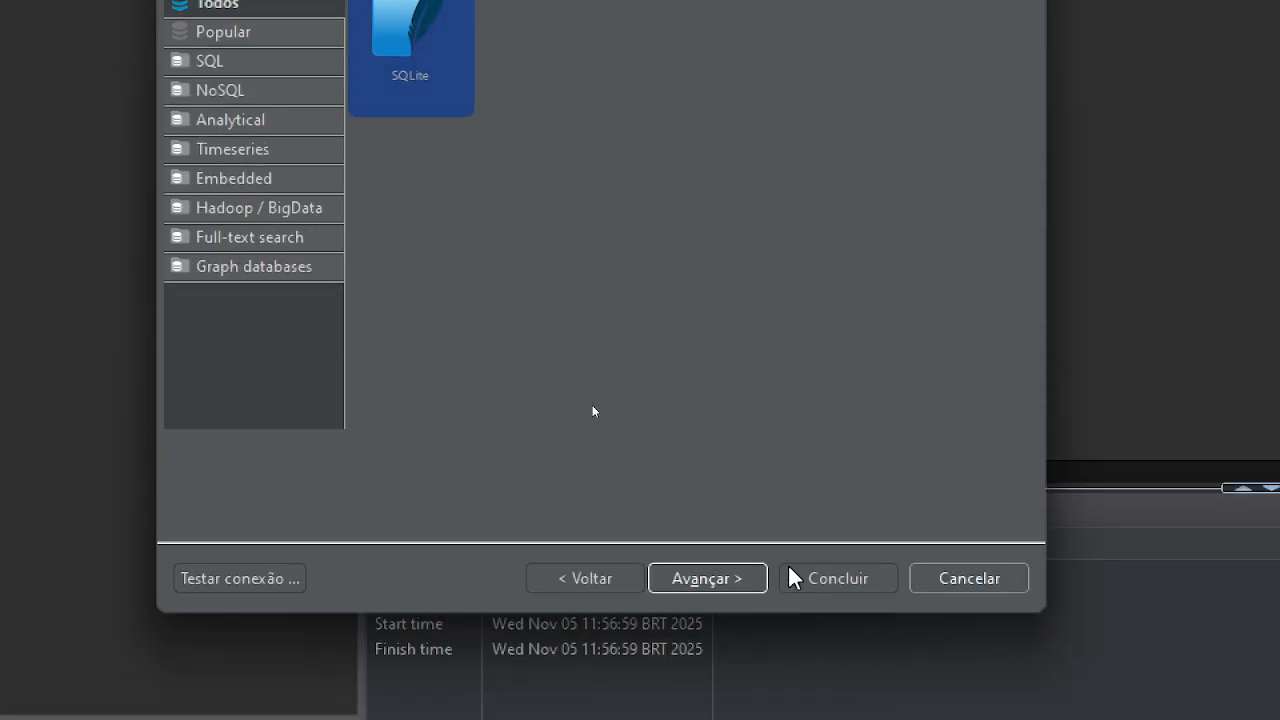
pyautogui.click(740, 580)
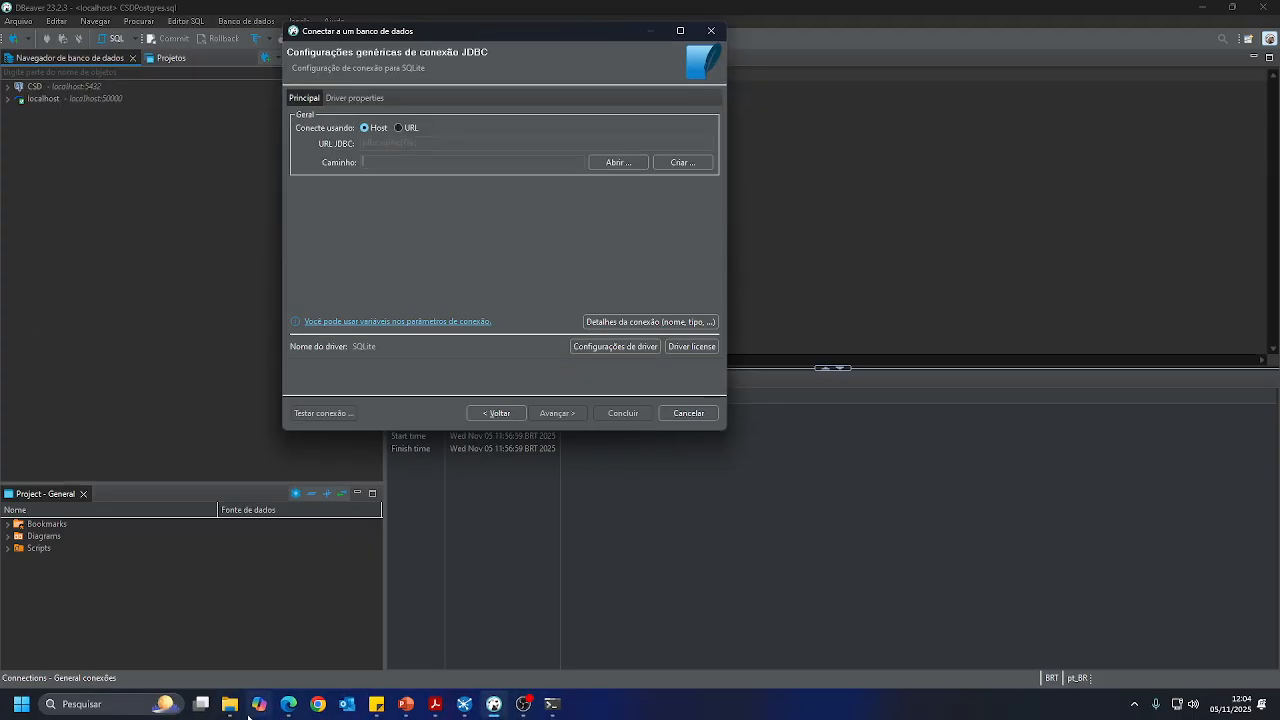
# Check the location of database.sqlite in the World Development Indicators folder in File Explorer, and return to DBeaver
pyautogui.click(232, 712)
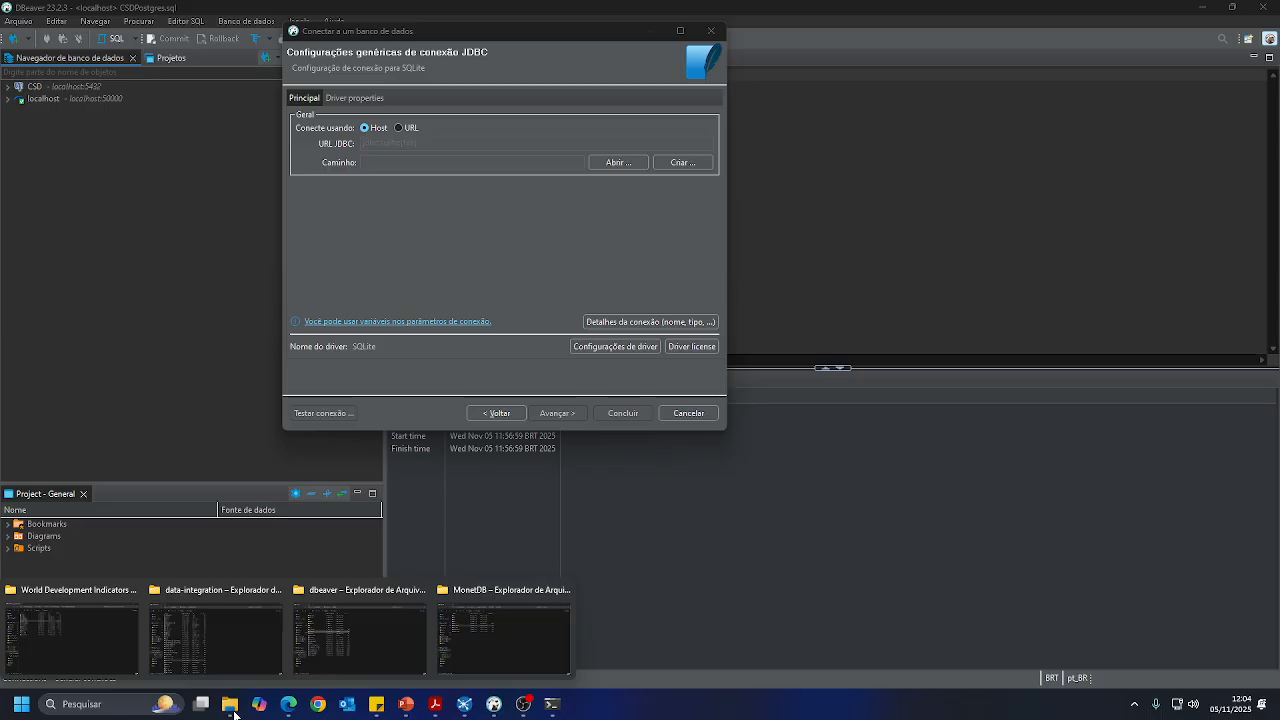
pyautogui.click(124, 650)
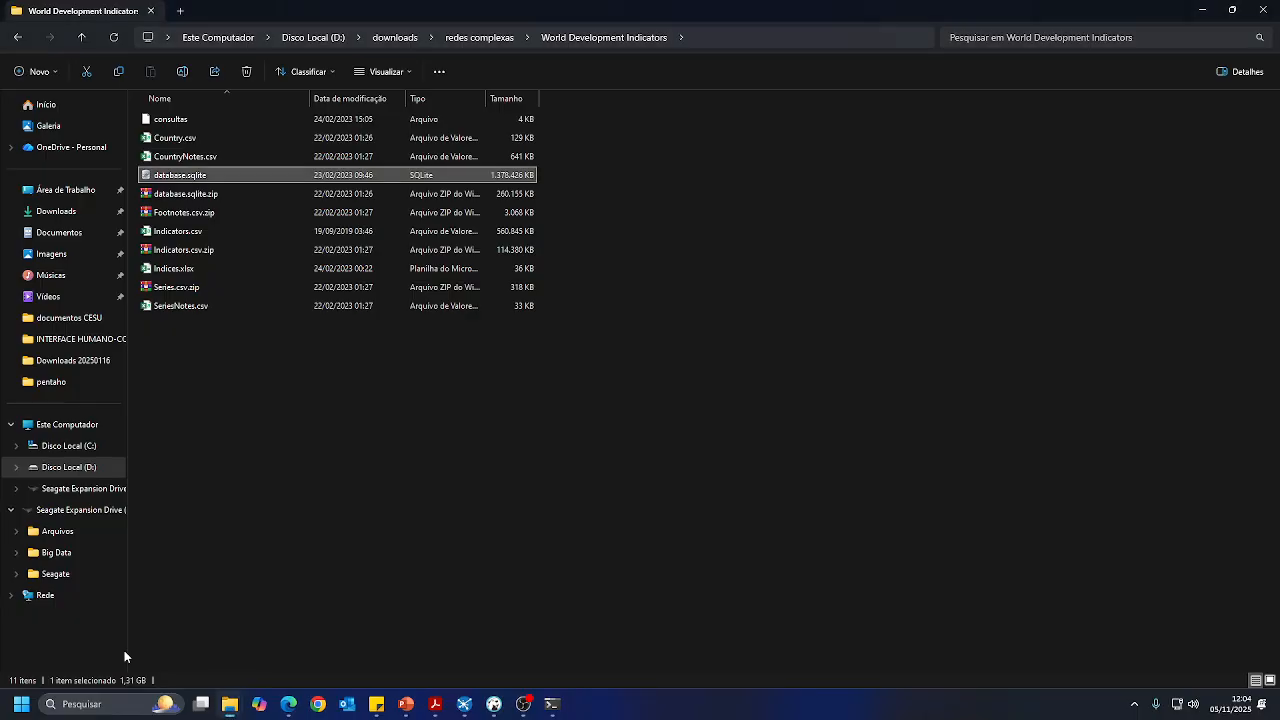
pyautogui.click(708, 38)
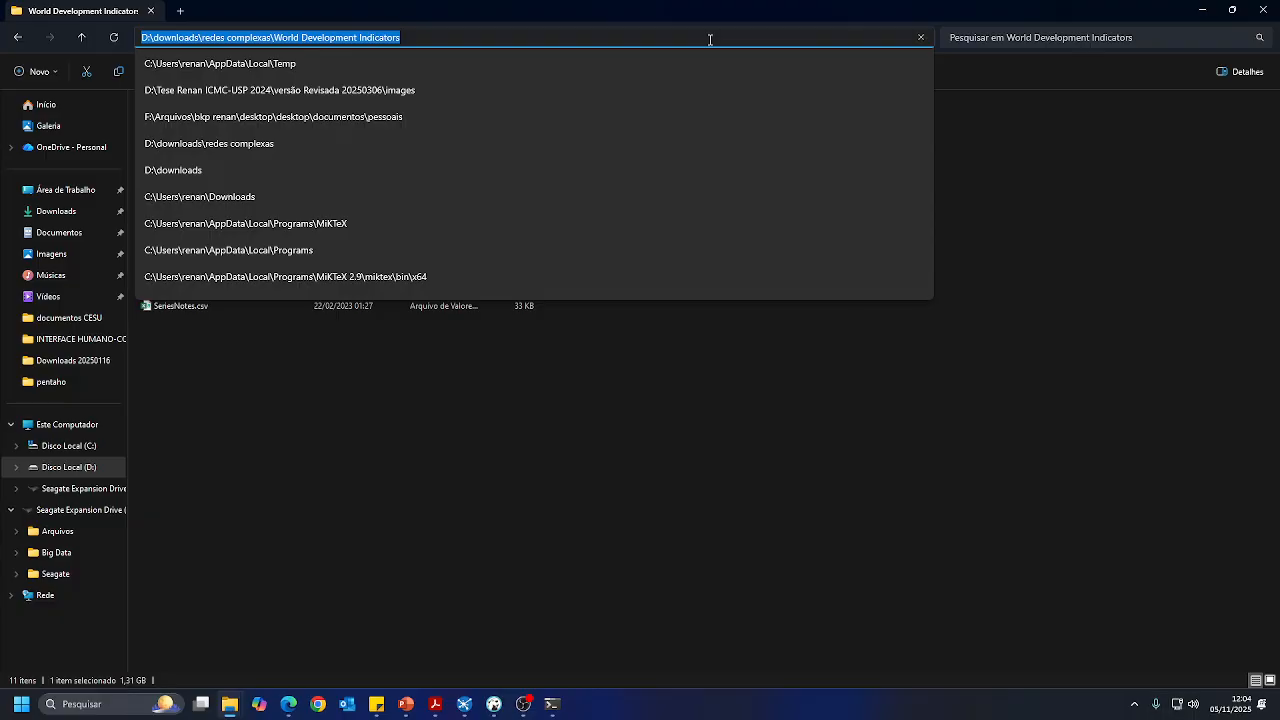
pyautogui.press('Escape')
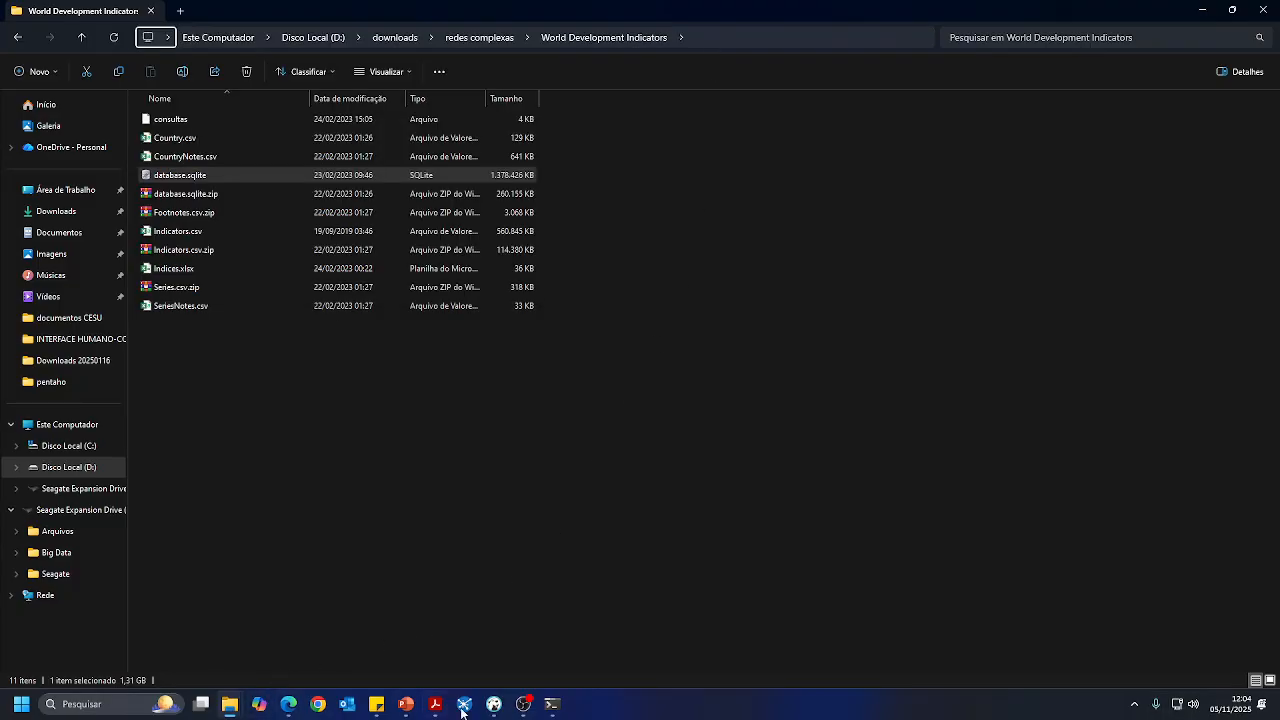
pyautogui.click(494, 704)
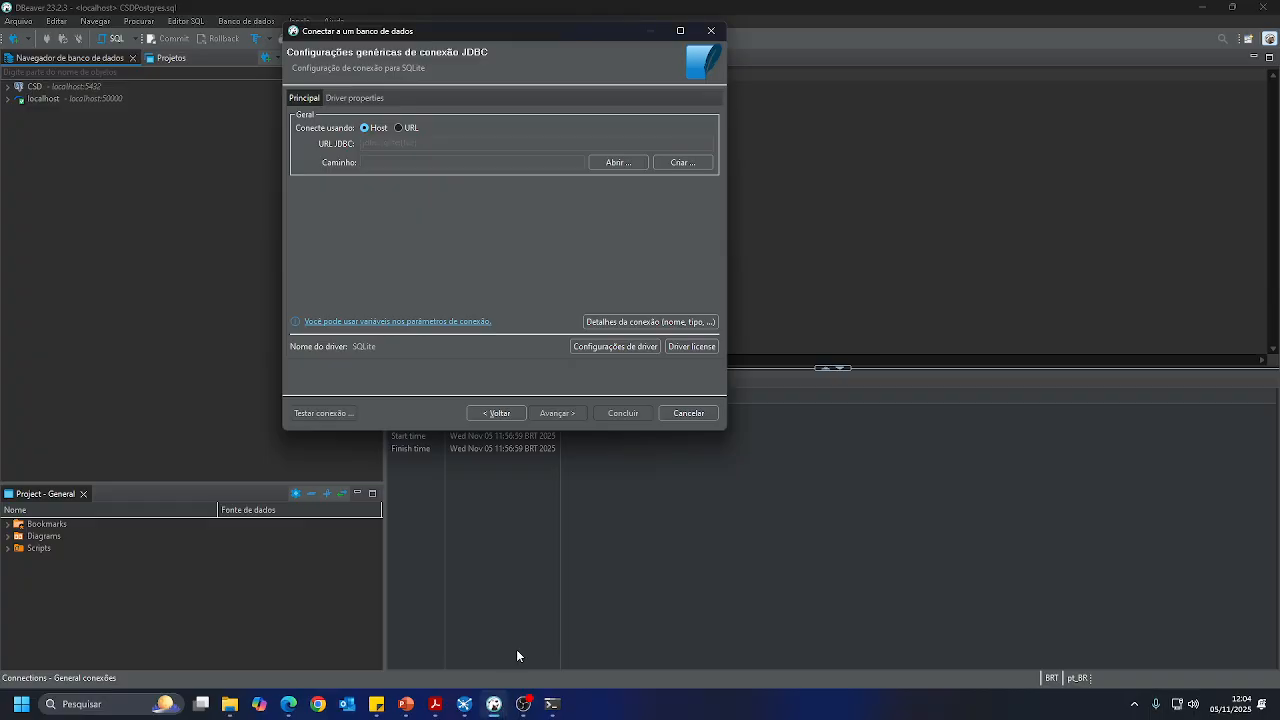
# Set the connection's path to database.sqlite in the World Development Indicators folder and finish creating the connection
pyautogui.click(617, 162)
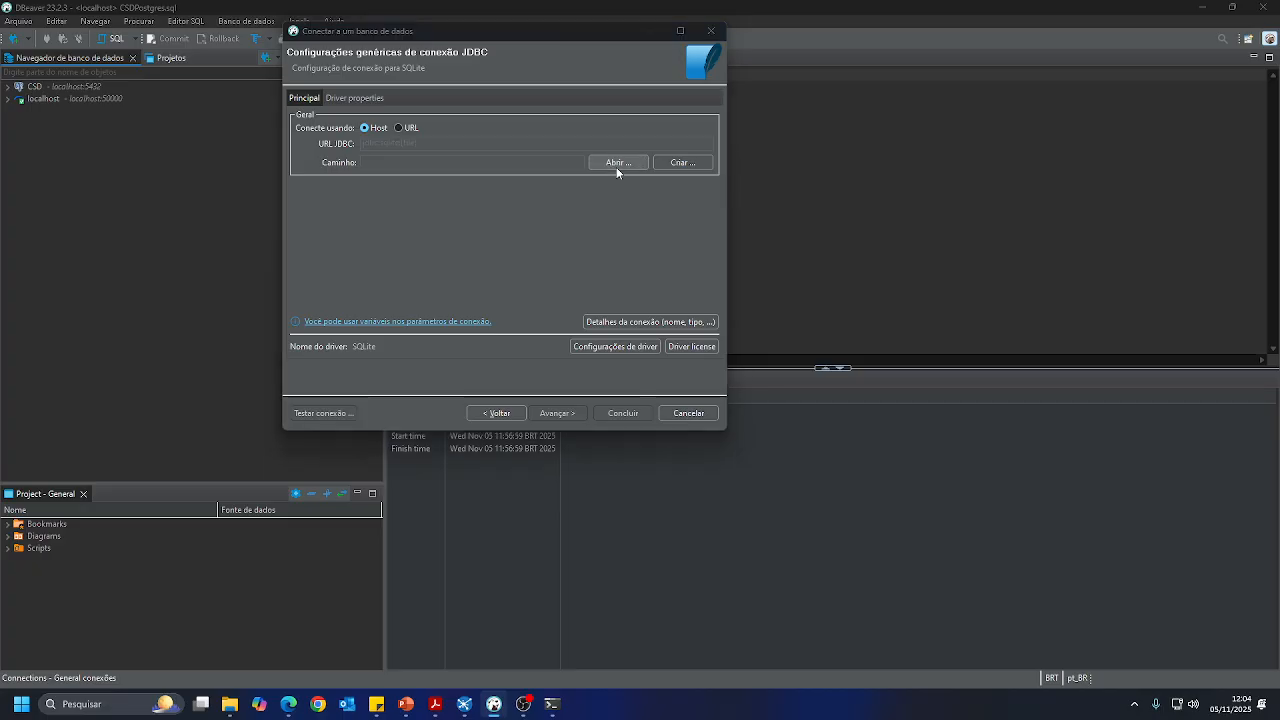
pyautogui.click(865, 378)
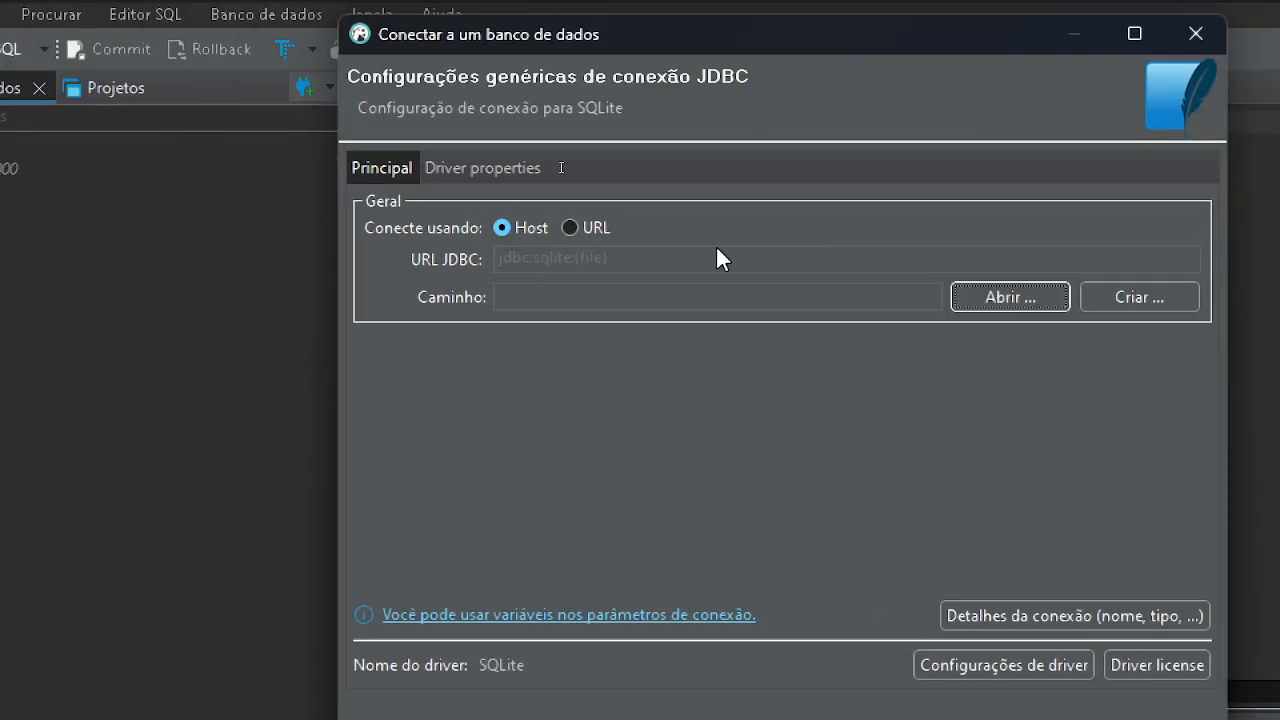
pyautogui.click(915, 297)
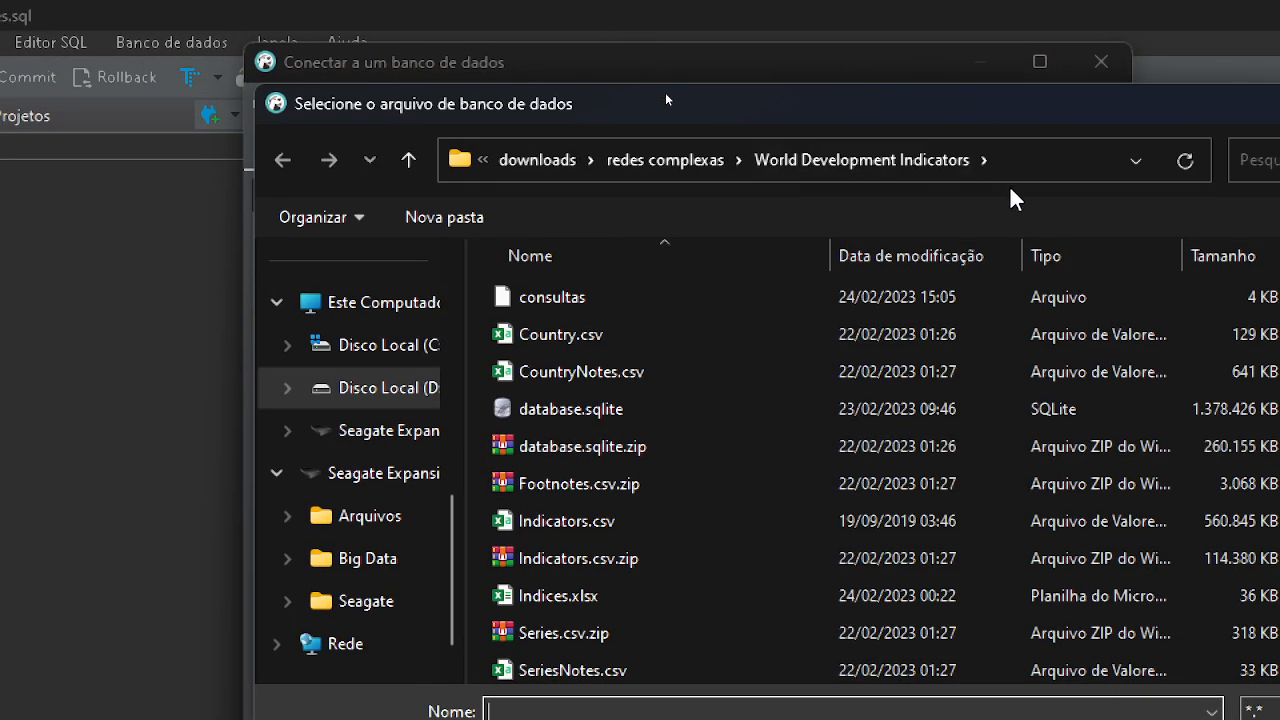
pyautogui.click(615, 406)
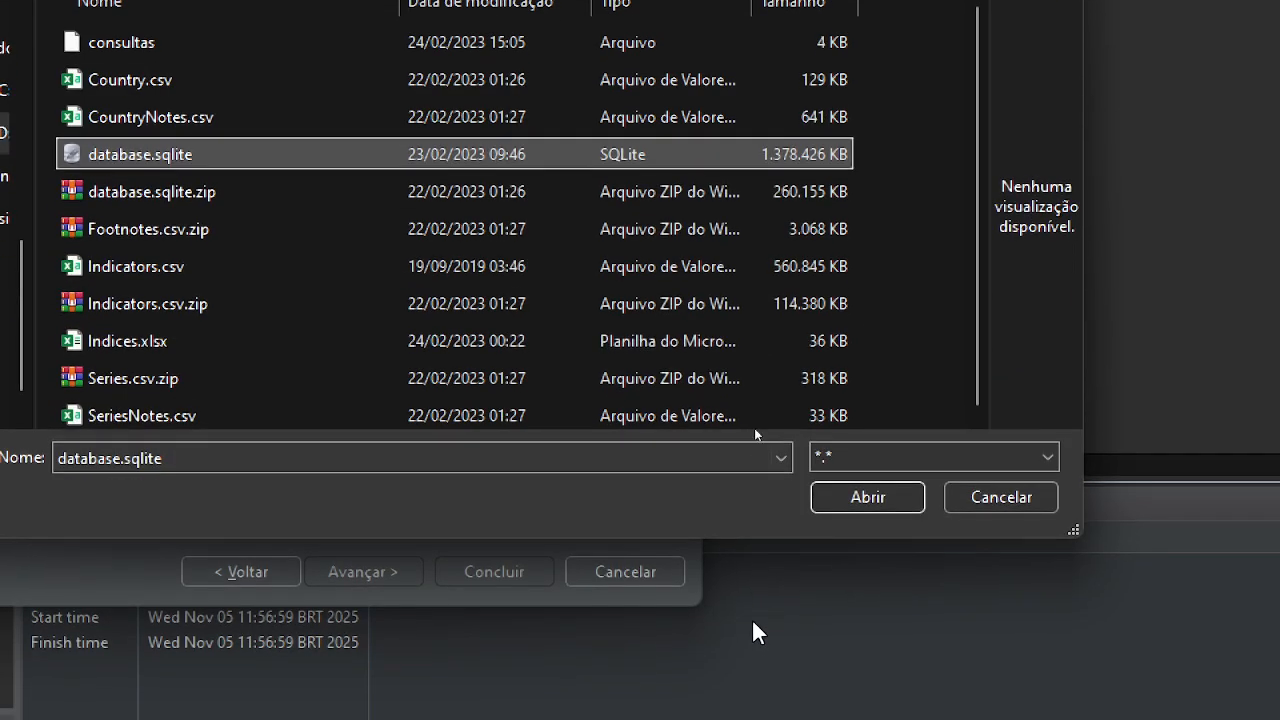
pyautogui.click(849, 507)
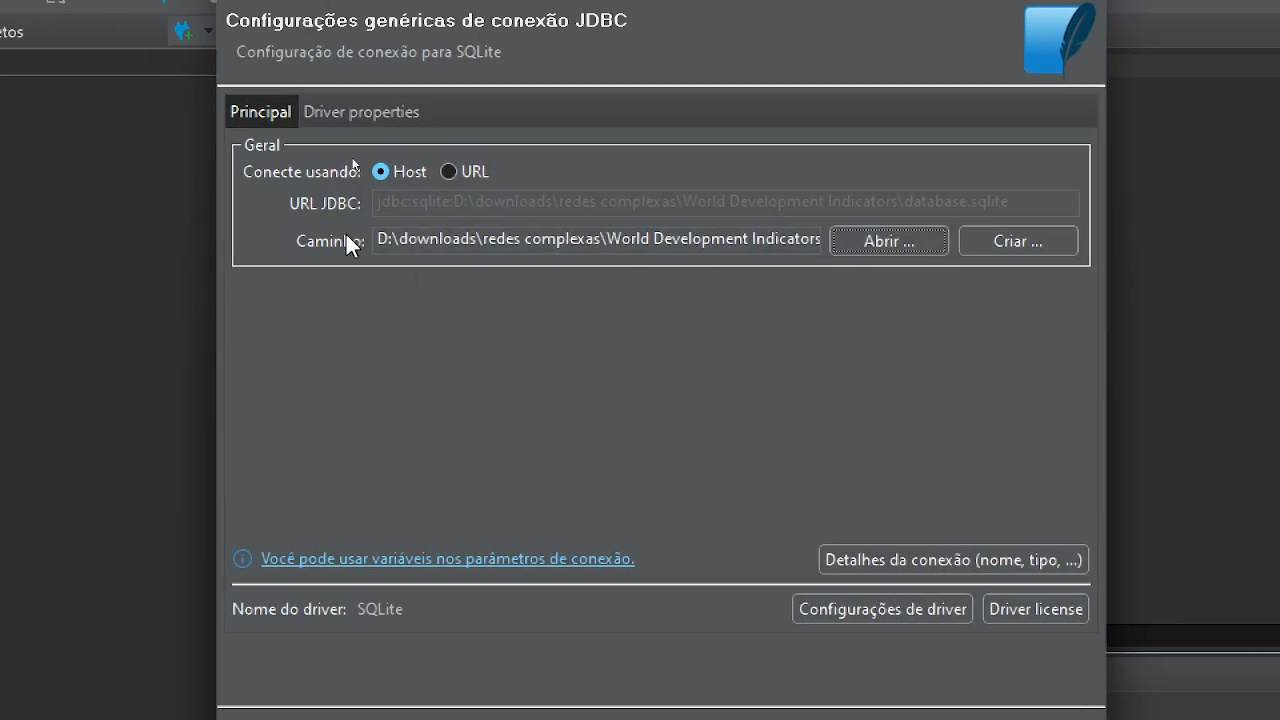
pyautogui.moveTo(378, 231); pyautogui.dragTo(842, 248)
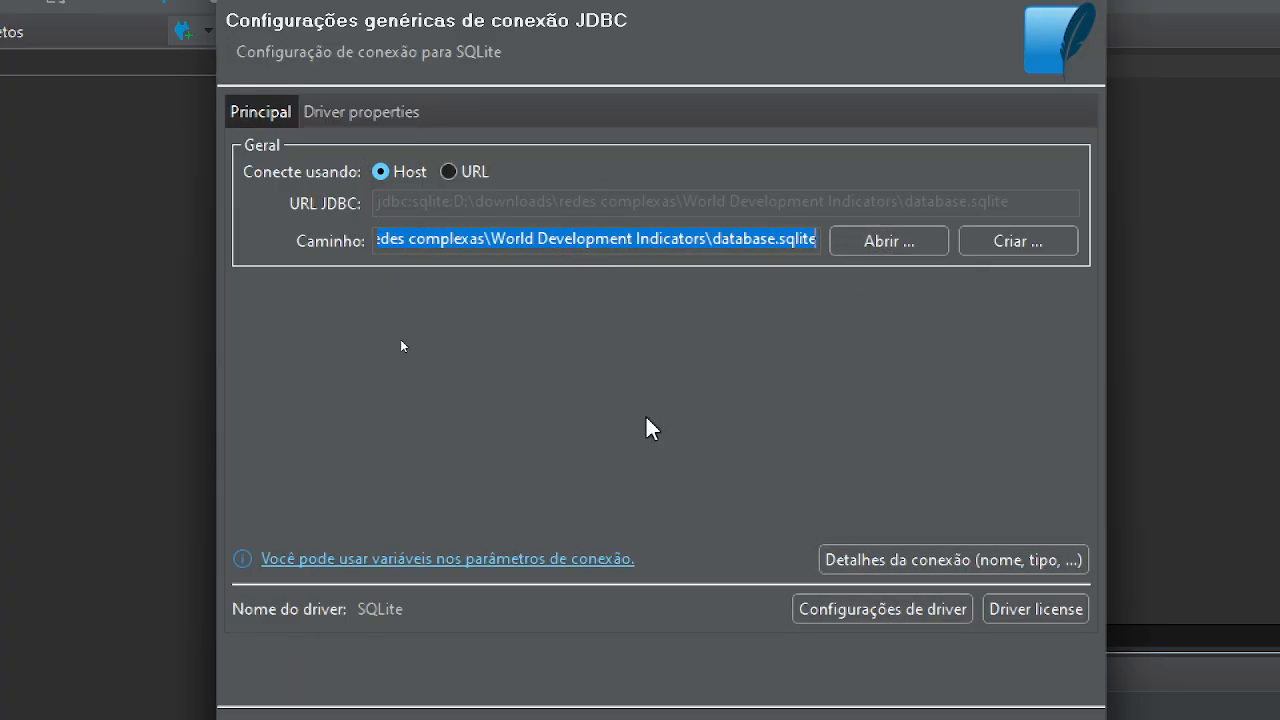
pyautogui.click(899, 572)
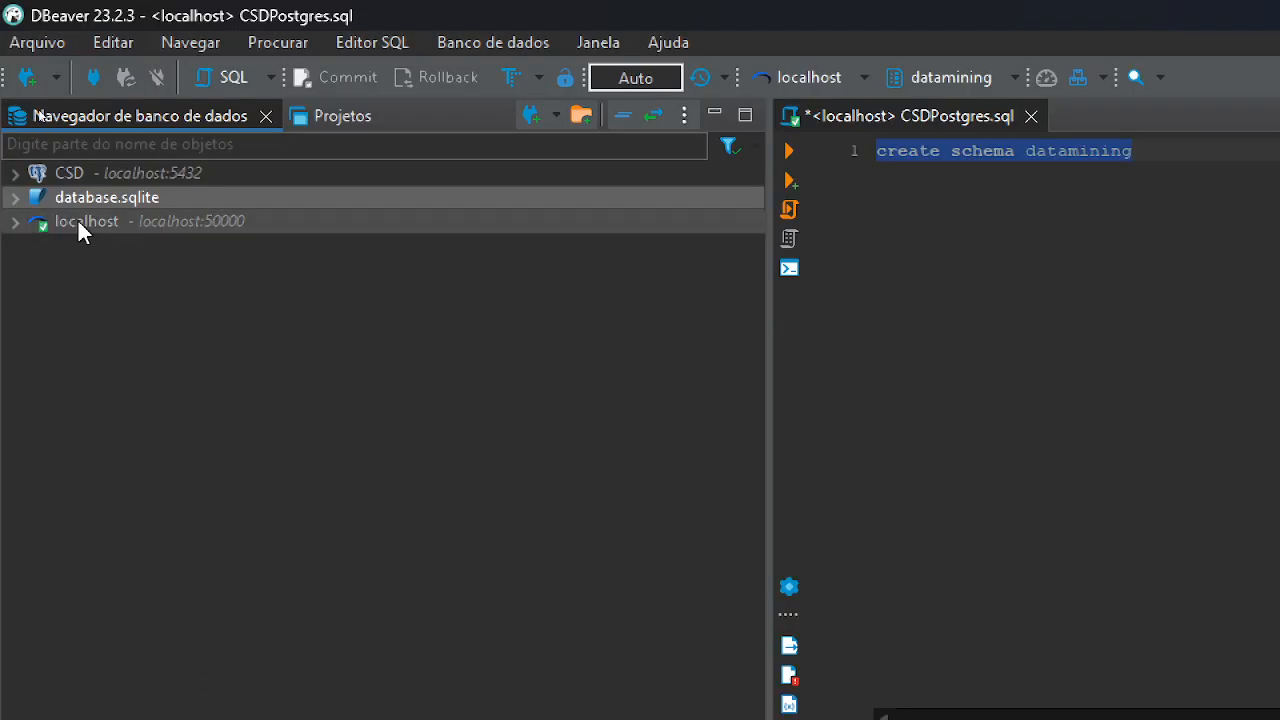
# Connect to database.sqlite and expand its tables down to the columns of the Indicators table
pyautogui.click(15, 198)
pyautogui.click(36, 222)
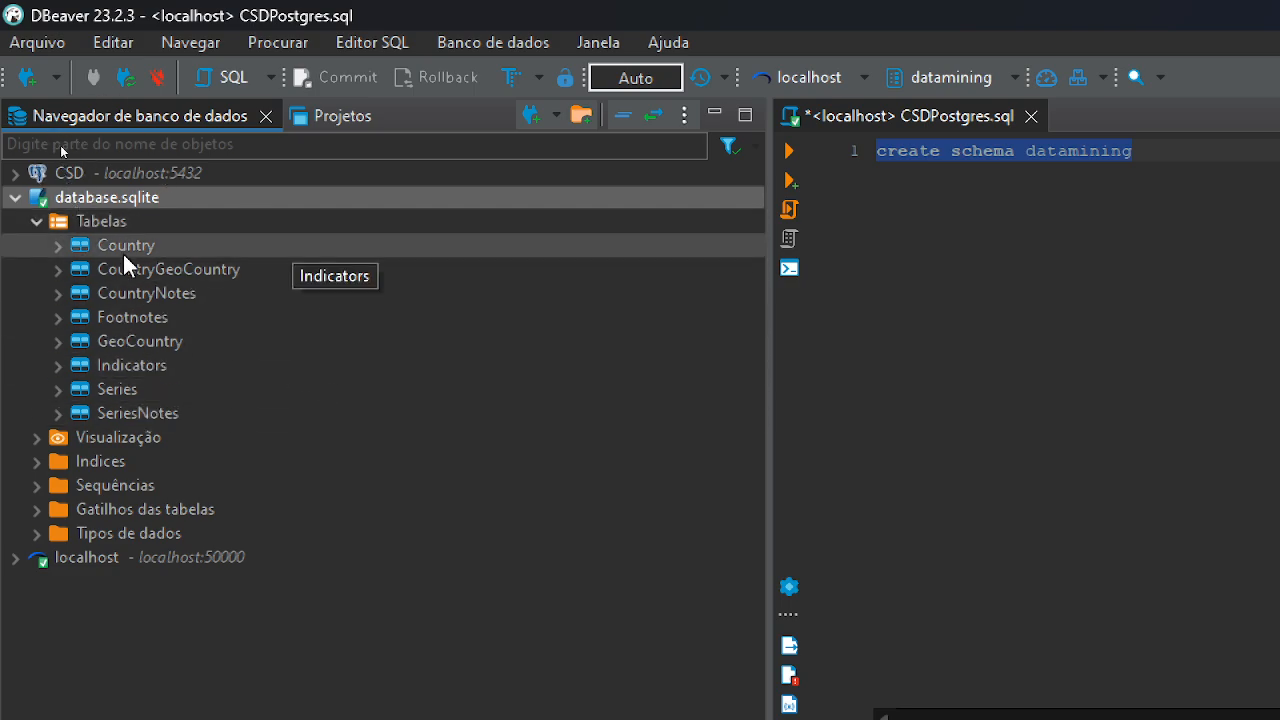
pyautogui.click(56, 365)
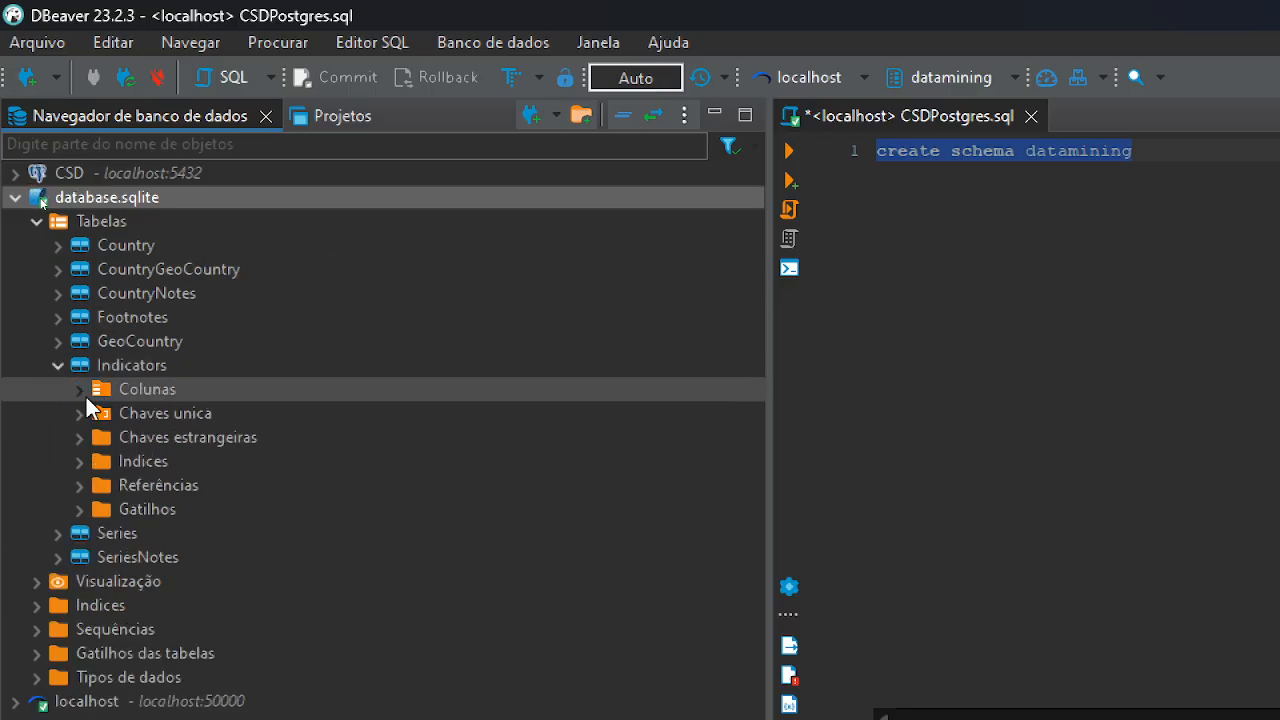
pyautogui.click(74, 391)
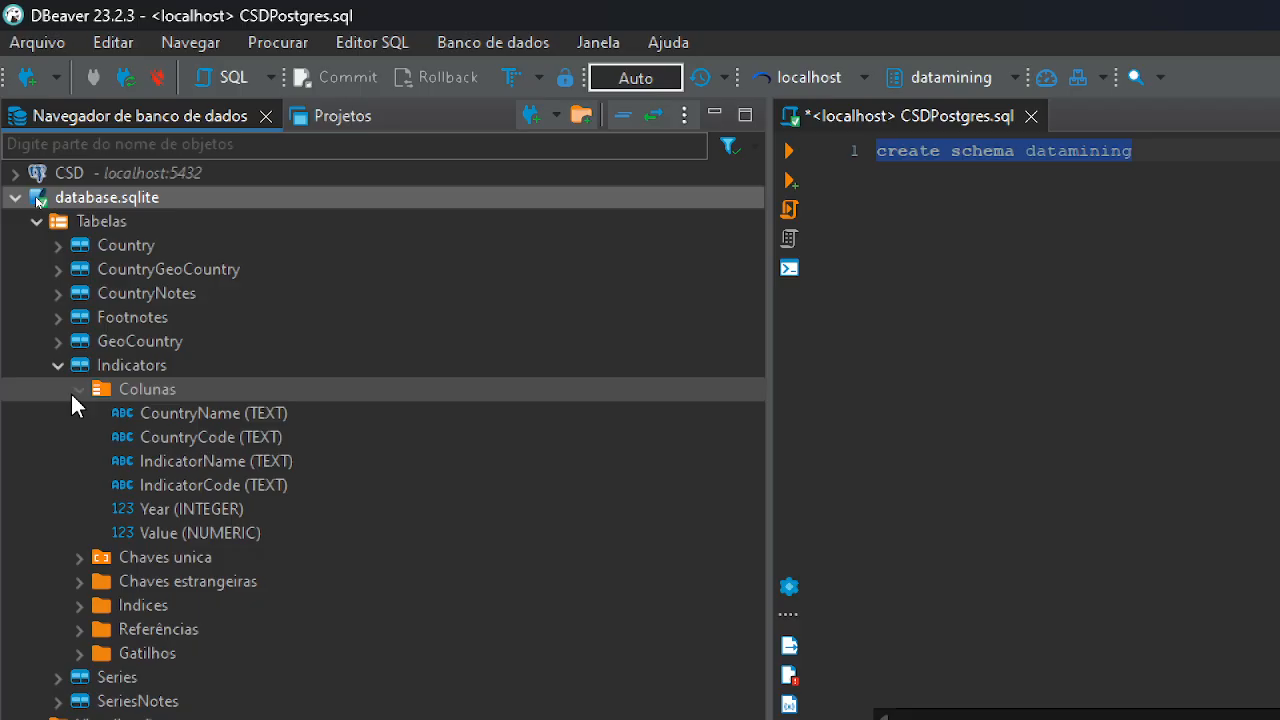
# Examine the Indicators table's columns for country, indicator name, year and value
pyautogui.click(233, 459)
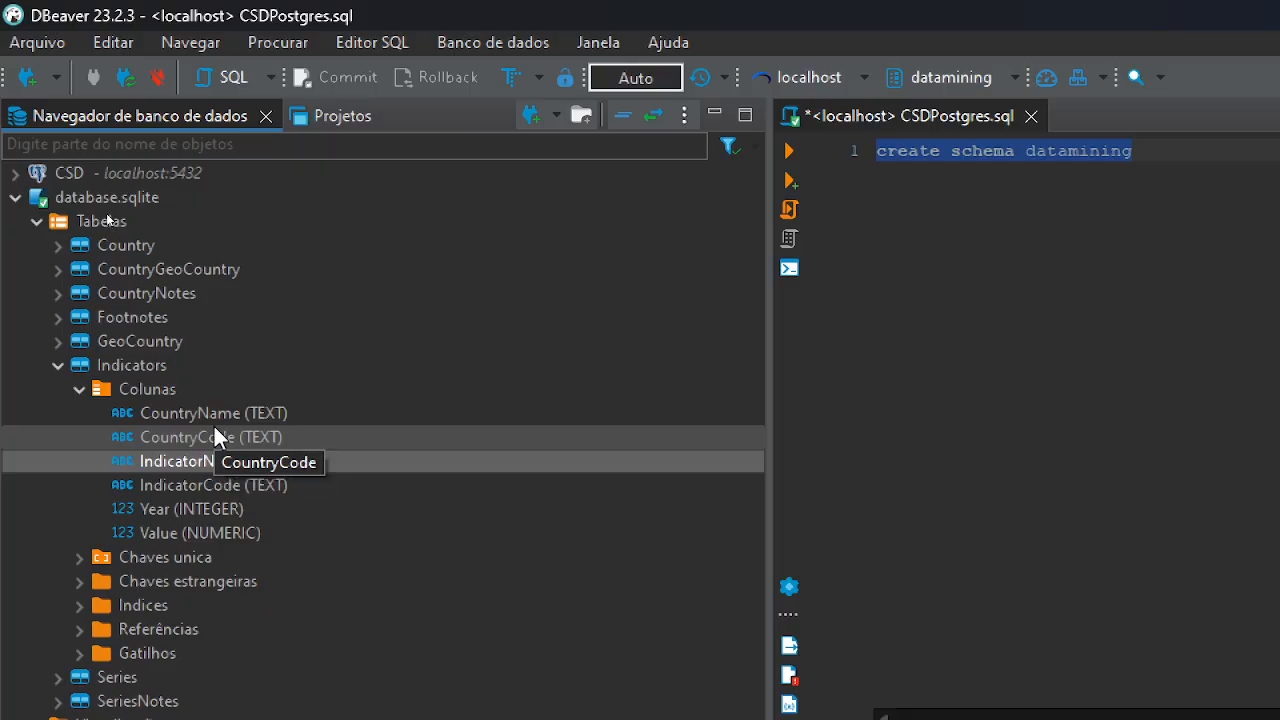
pyautogui.click(214, 432)
pyautogui.click(217, 412)
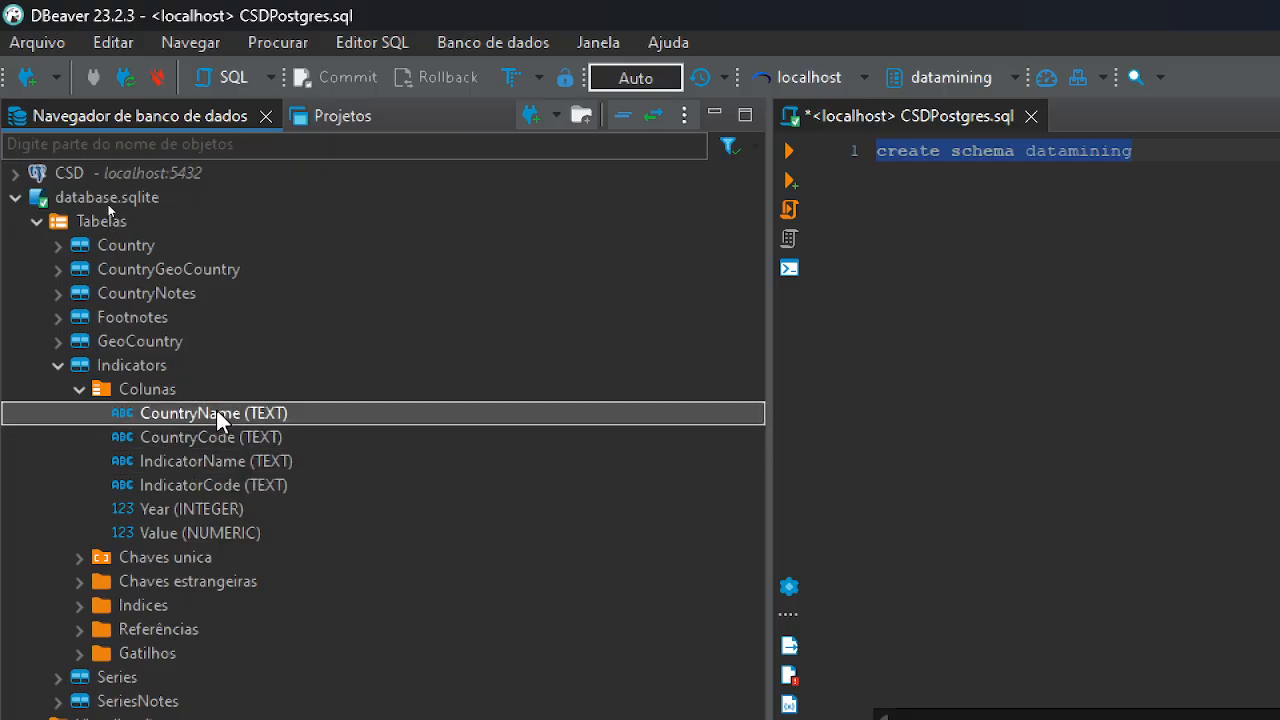
pyautogui.click(209, 503)
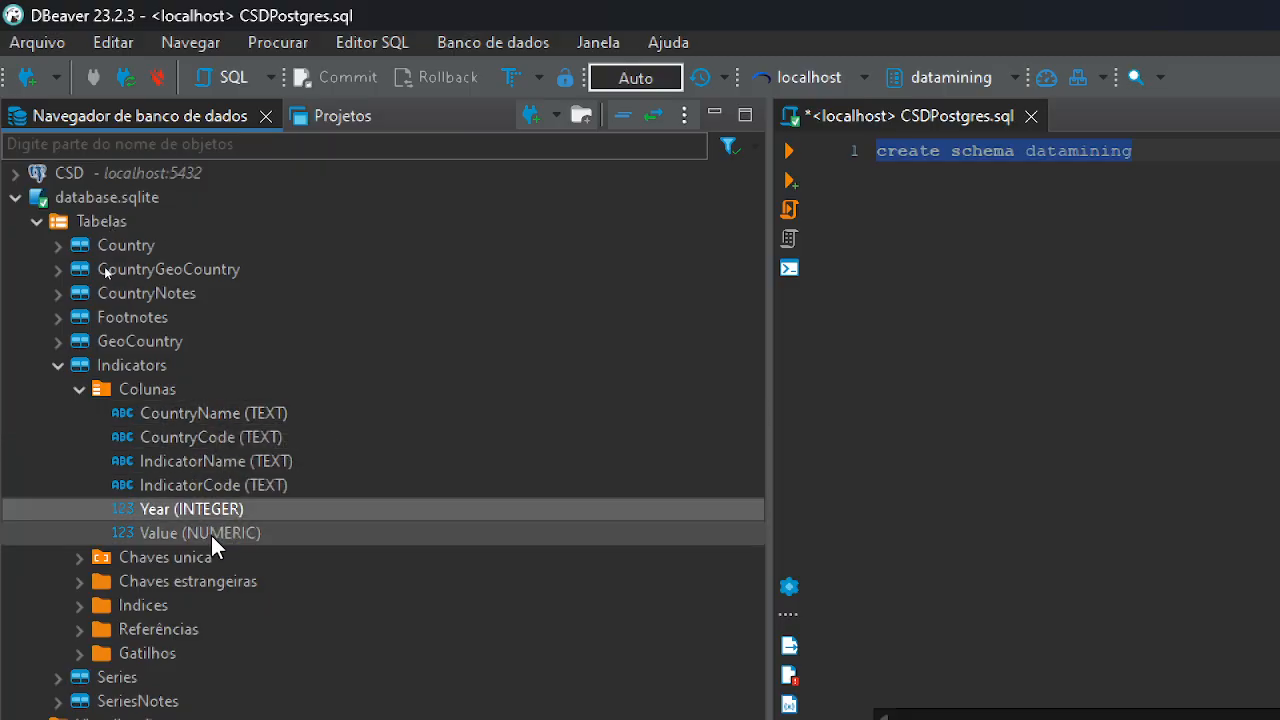
pyautogui.click(211, 535)
pyautogui.click(255, 459)
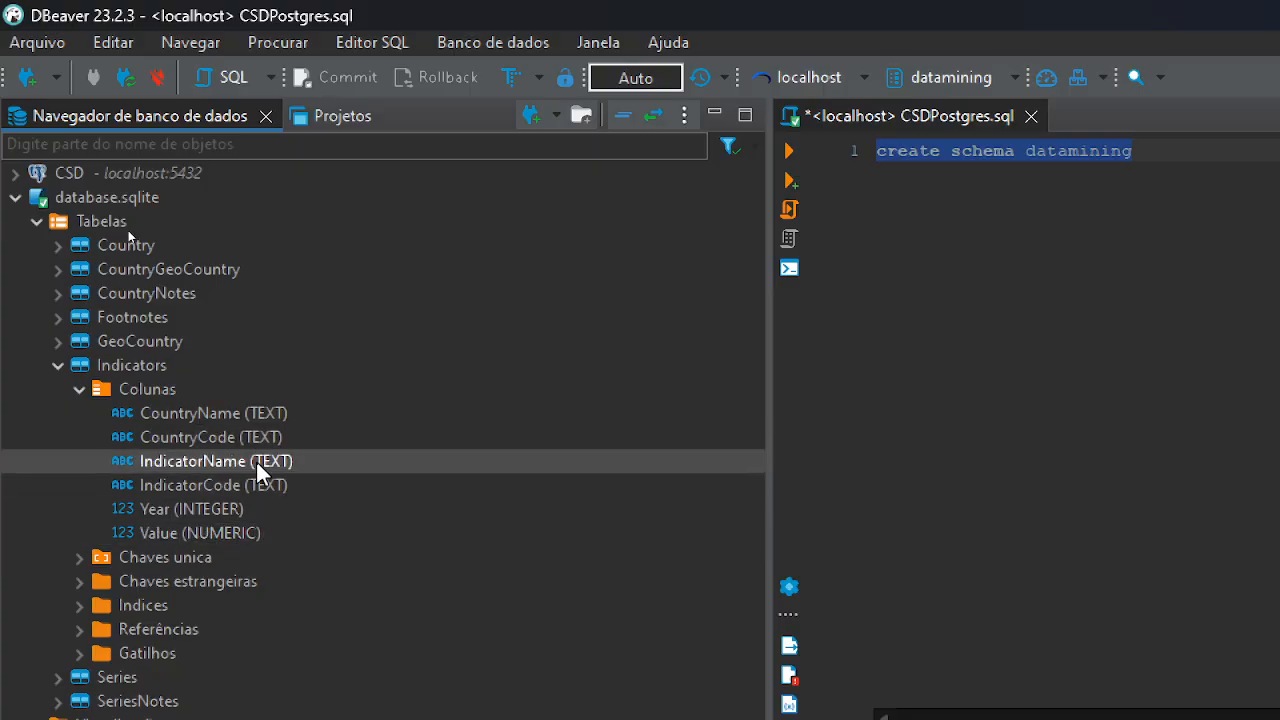
pyautogui.click(243, 508)
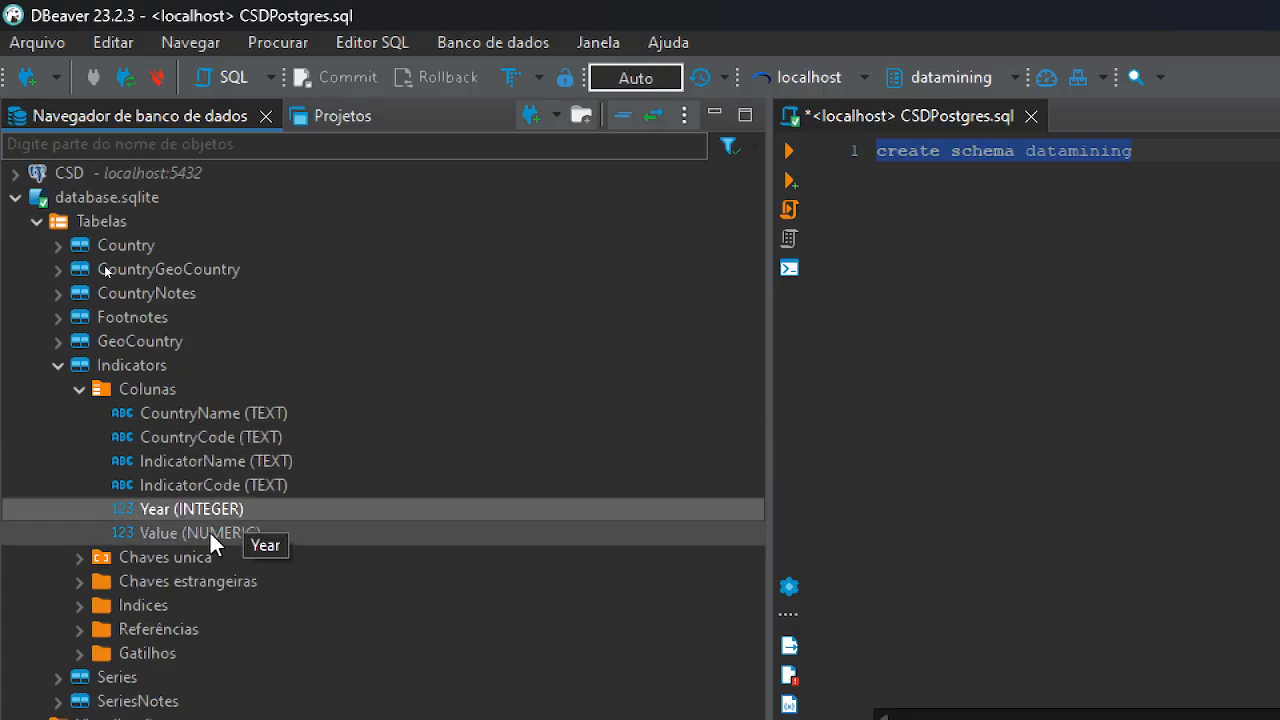
pyautogui.click(210, 533)
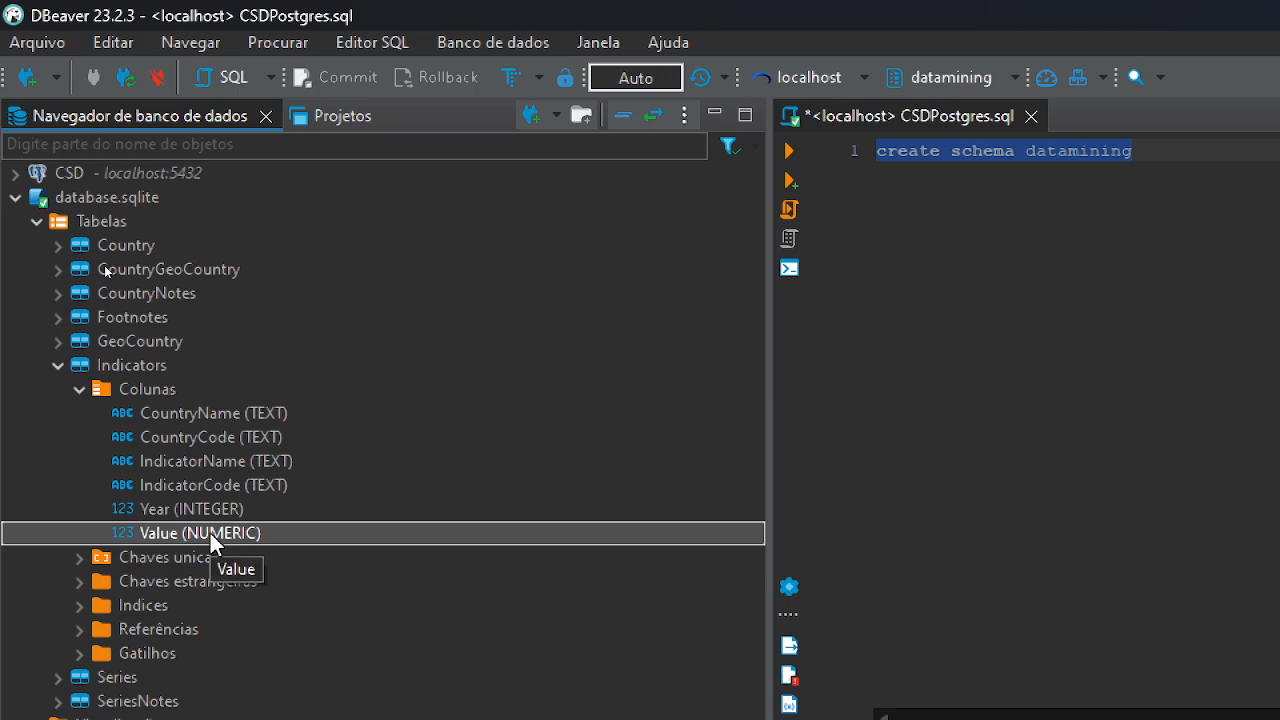
pyautogui.click(200, 413)
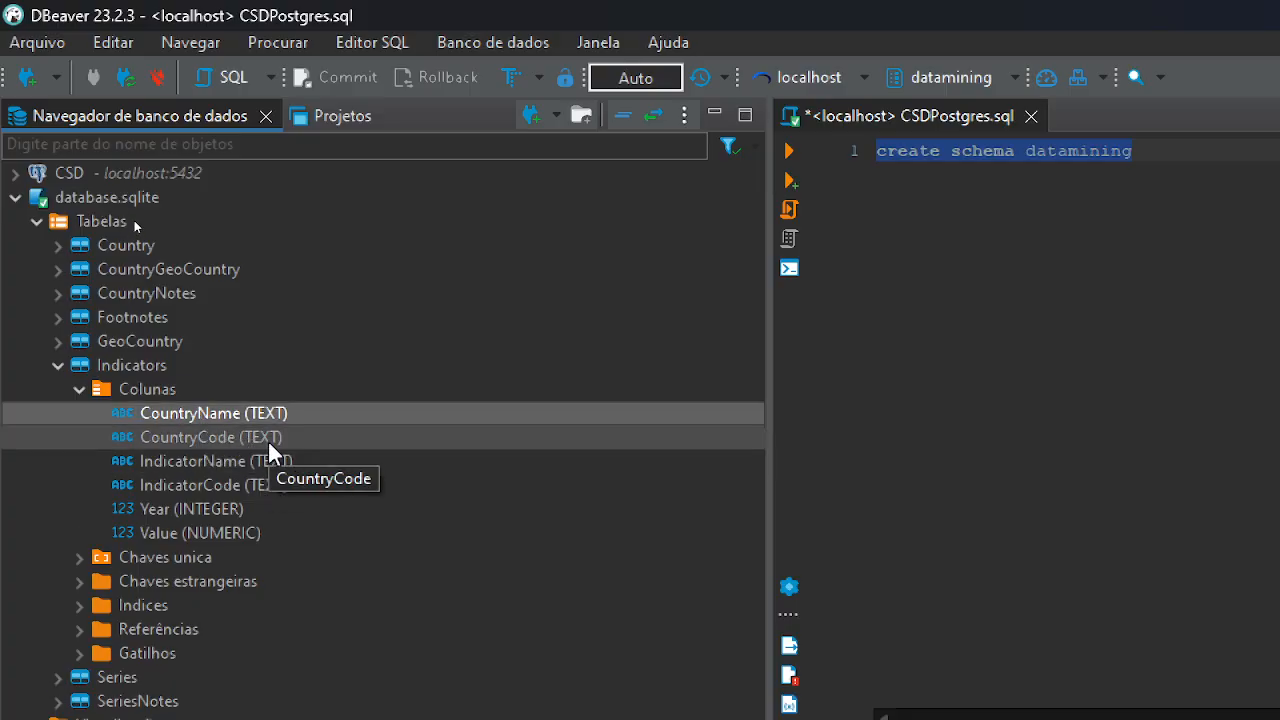
pyautogui.click(1261, 170)
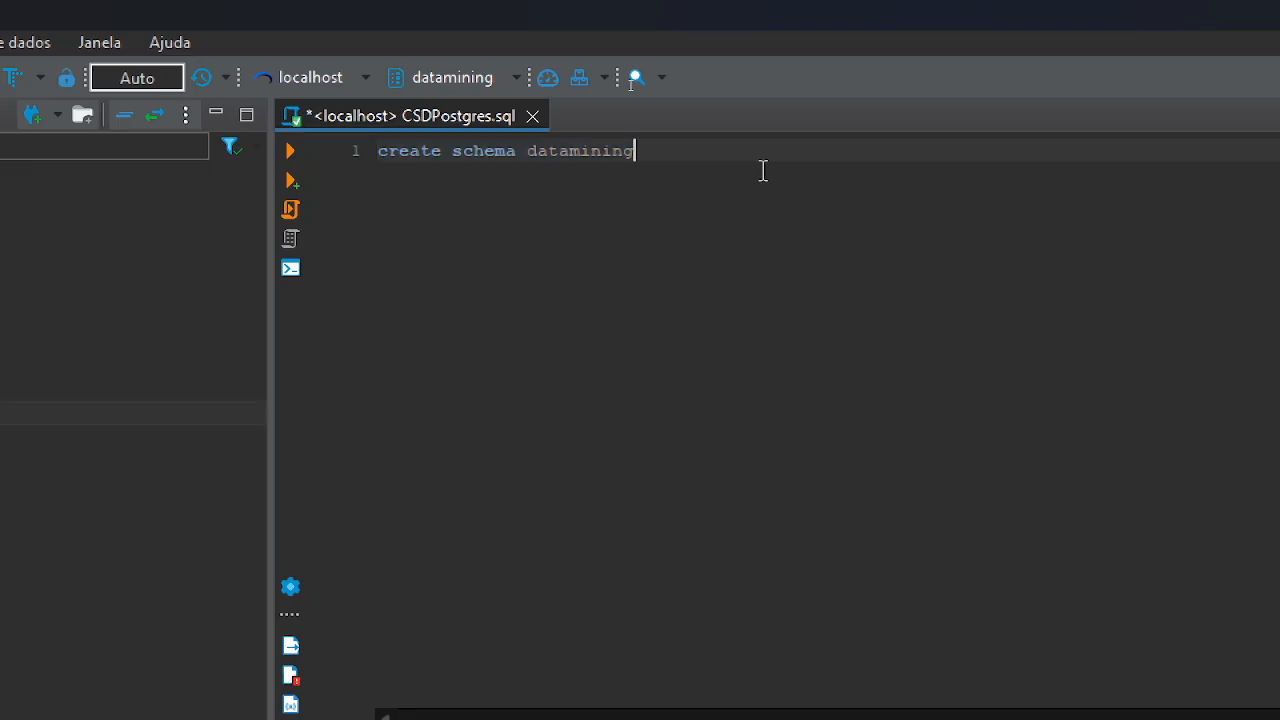
pyautogui.press('Return')
pyautogui.press('Return')
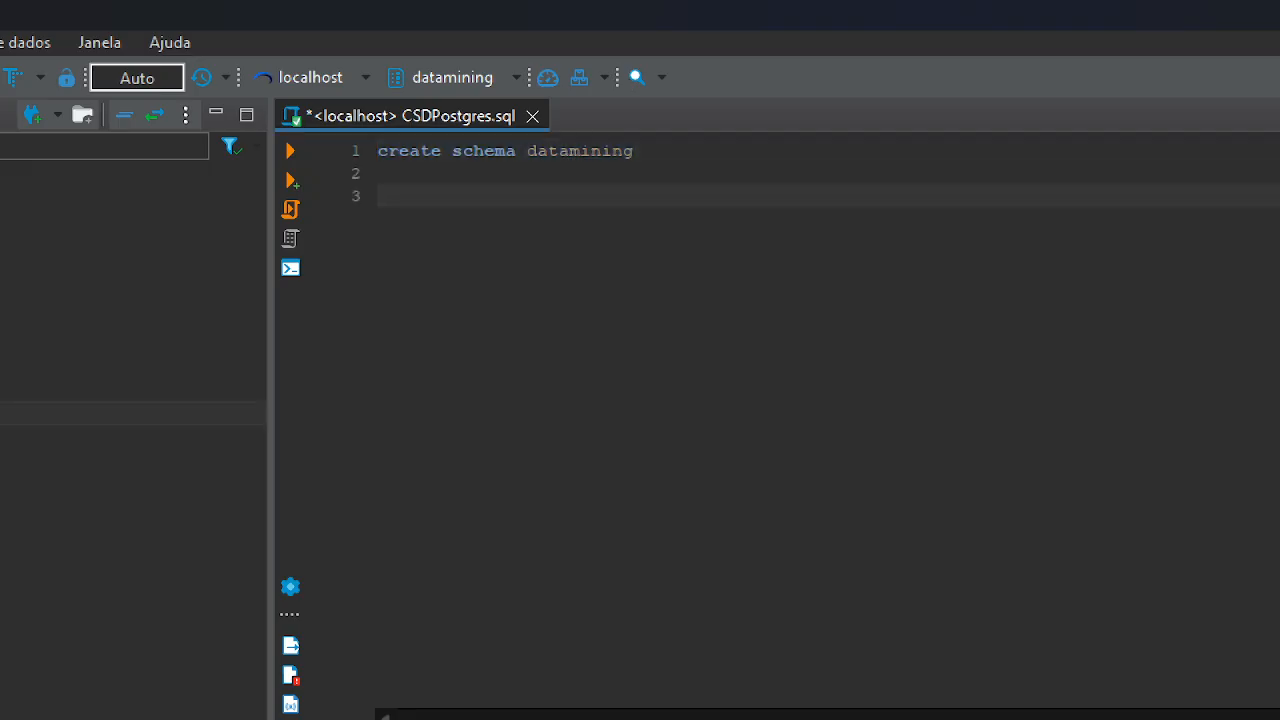
pyautogui.write('select')
pyautogui.press('BackSpace')
pyautogui.press('BackSpace')
pyautogui.write('t * from')
pyautogui.press('BackSpace')
pyautogui.press('BackSpace')
pyautogui.press('BackSpace')
pyautogui.press('BackSpace')
pyautogui.press('BackSpace')
pyautogui.press('BackSpace')
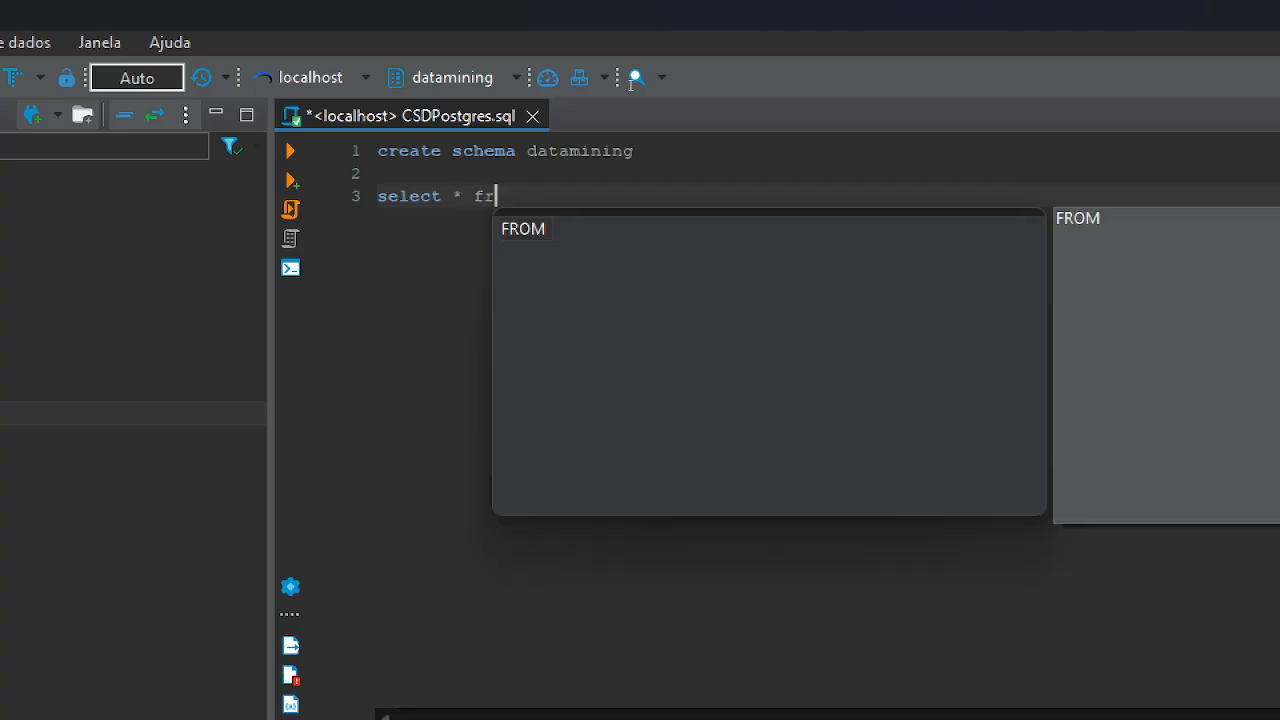
pyautogui.write('count')
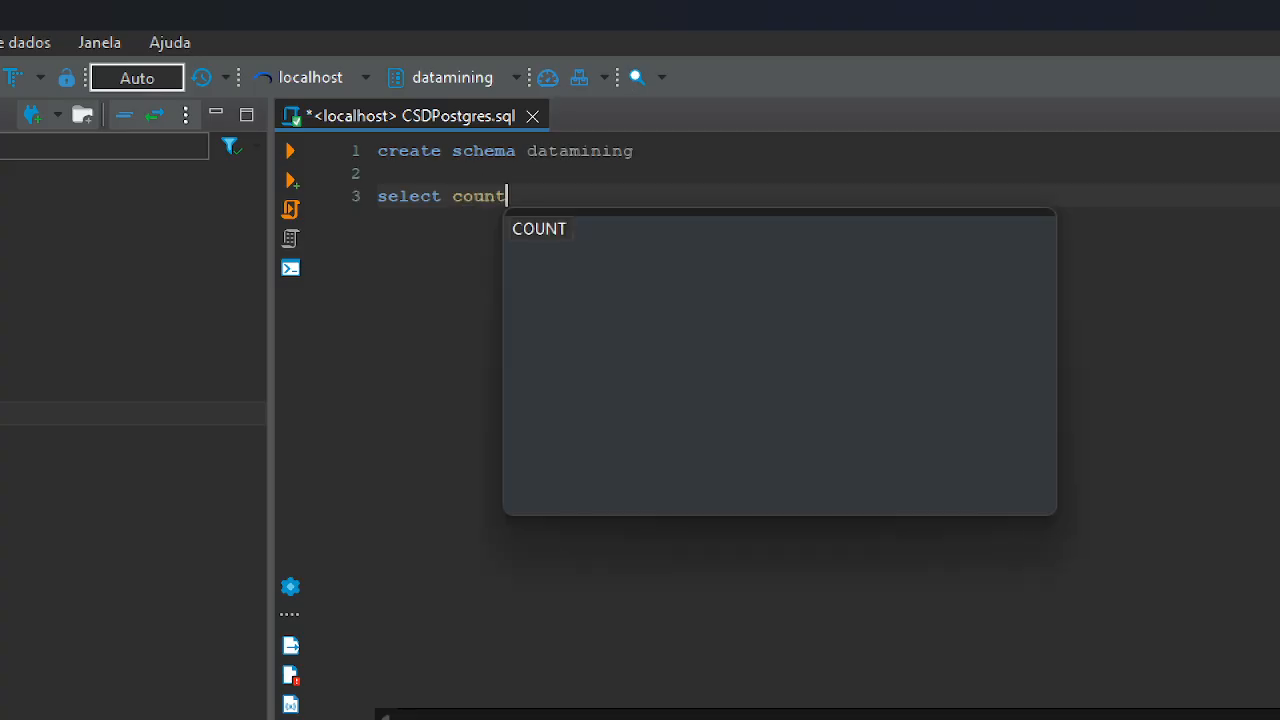
pyautogui.write('(*) fro')
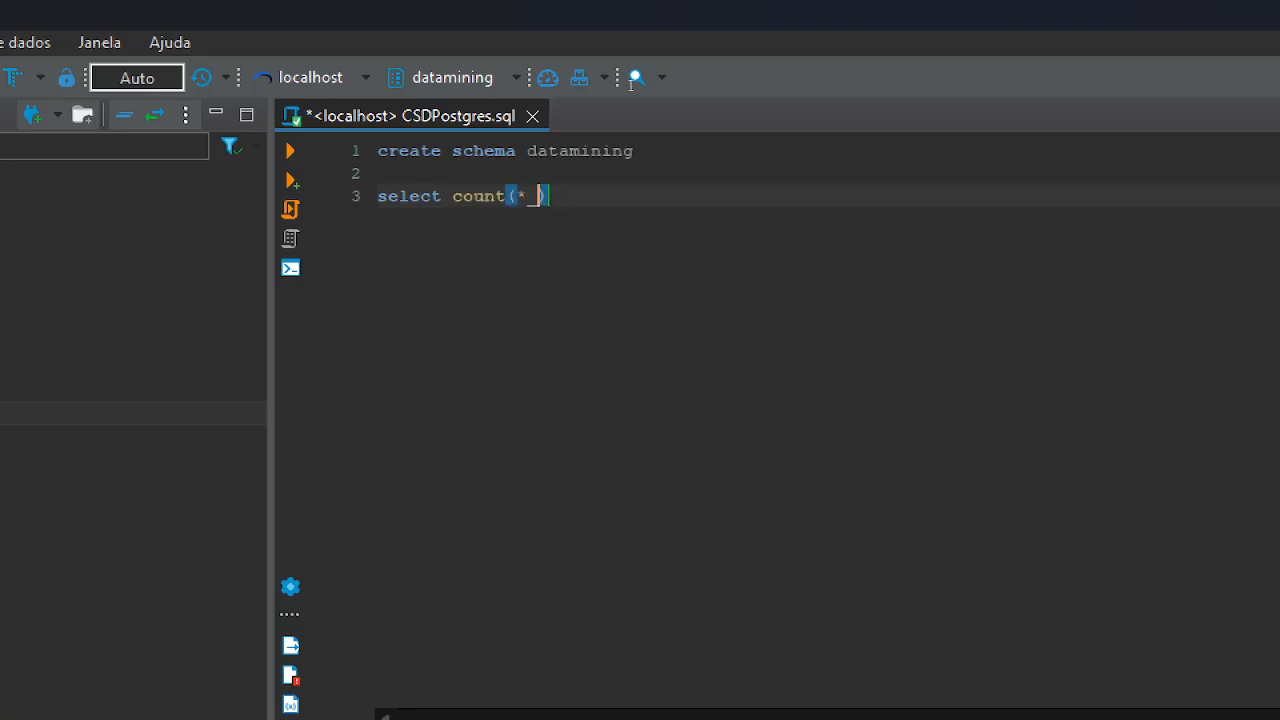
pyautogui.write('m ')
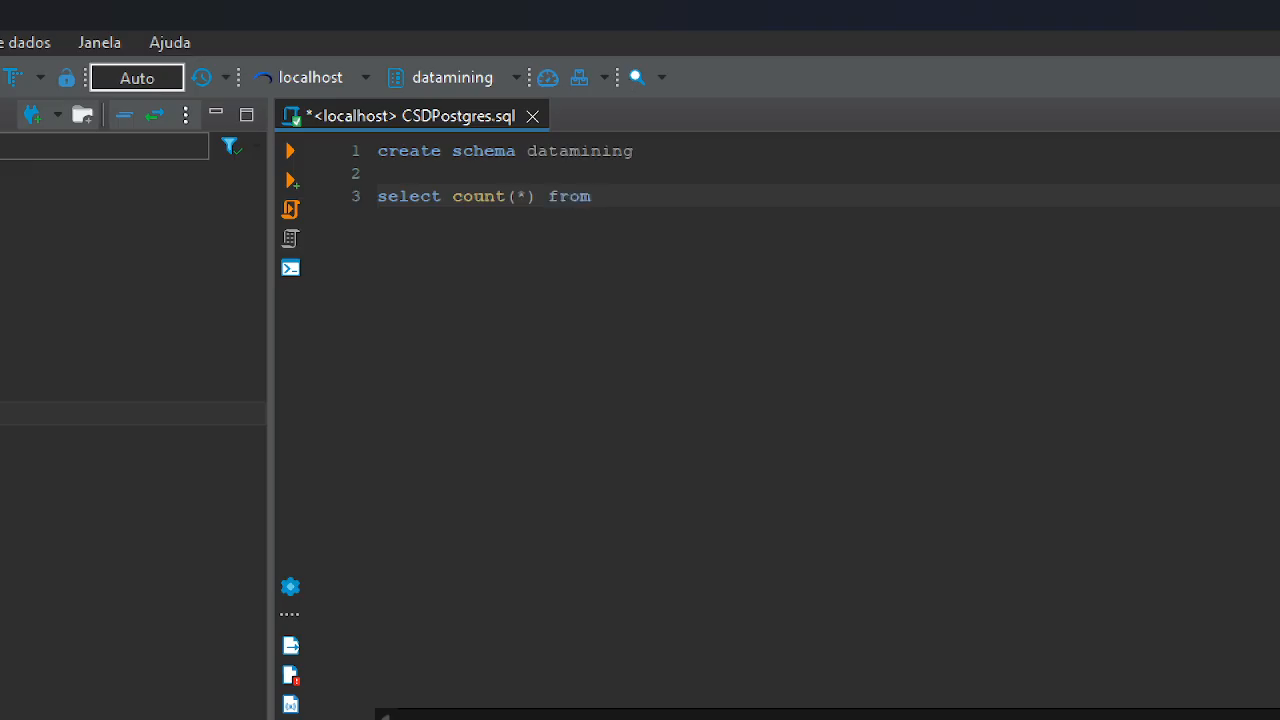
pyautogui.write('indi')
pyautogui.press('BackSpace')
pyautogui.press('BackSpace')
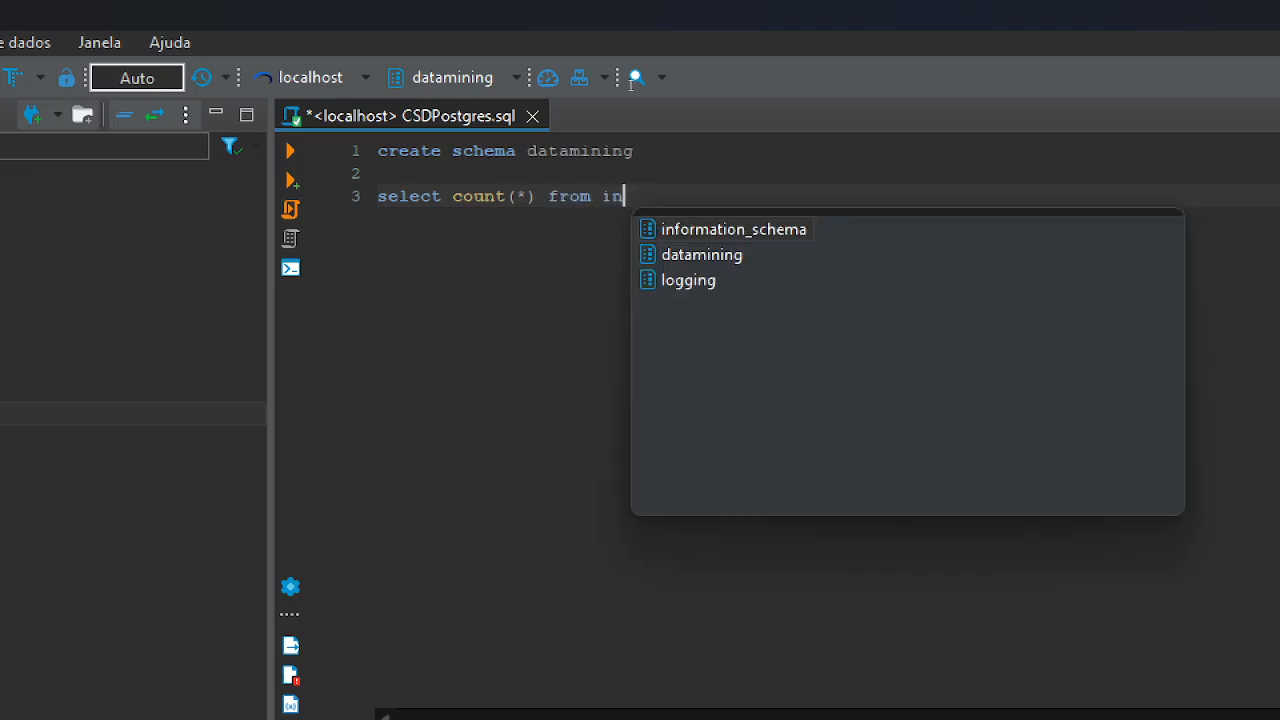
pyautogui.write('di')
pyautogui.press('BackSpace')
pyautogui.press('BackSpace')
pyautogui.press('BackSpace')
pyautogui.press('BackSpace')
pyautogui.press('BackSpace')
pyautogui.press('BackSpace')
pyautogui.press('BackSpace')
pyautogui.press('BackSpace')
pyautogui.press('BackSpace')
pyautogui.press('BackSpace')
pyautogui.press('BackSpace')
pyautogui.press('BackSpace')
pyautogui.press('BackSpace')
pyautogui.press('BackSpace')
pyautogui.press('BackSpace')
pyautogui.press('BackSpace')
pyautogui.press('BackSpace')
pyautogui.press('BackSpace')
pyautogui.press('BackSpace')
pyautogui.press('BackSpace')
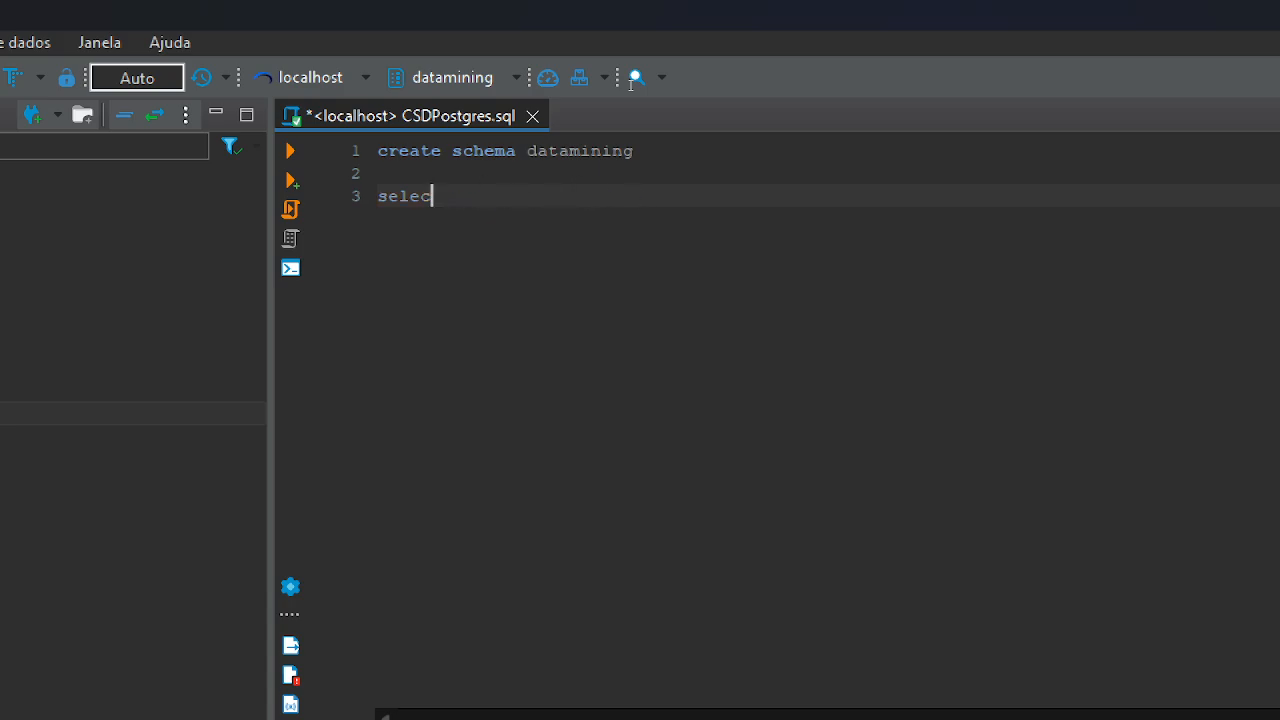
pyautogui.press('BackSpace')
pyautogui.press('BackSpace')
pyautogui.press('BackSpace')
pyautogui.press('BackSpace')
pyautogui.press('BackSpace')
pyautogui.press('BackSpace')
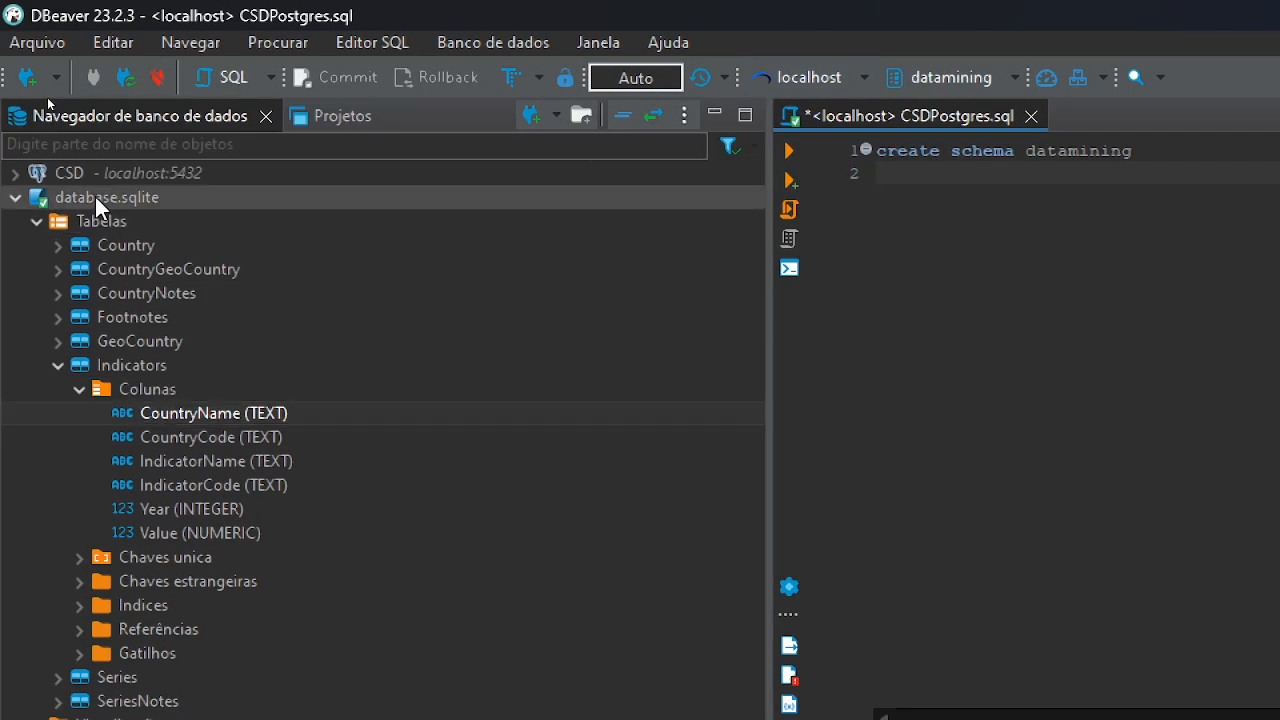
# Open a new SQL script on the database.sqlite connection and check its catalog/schema selection
pyautogui.click(94, 195)
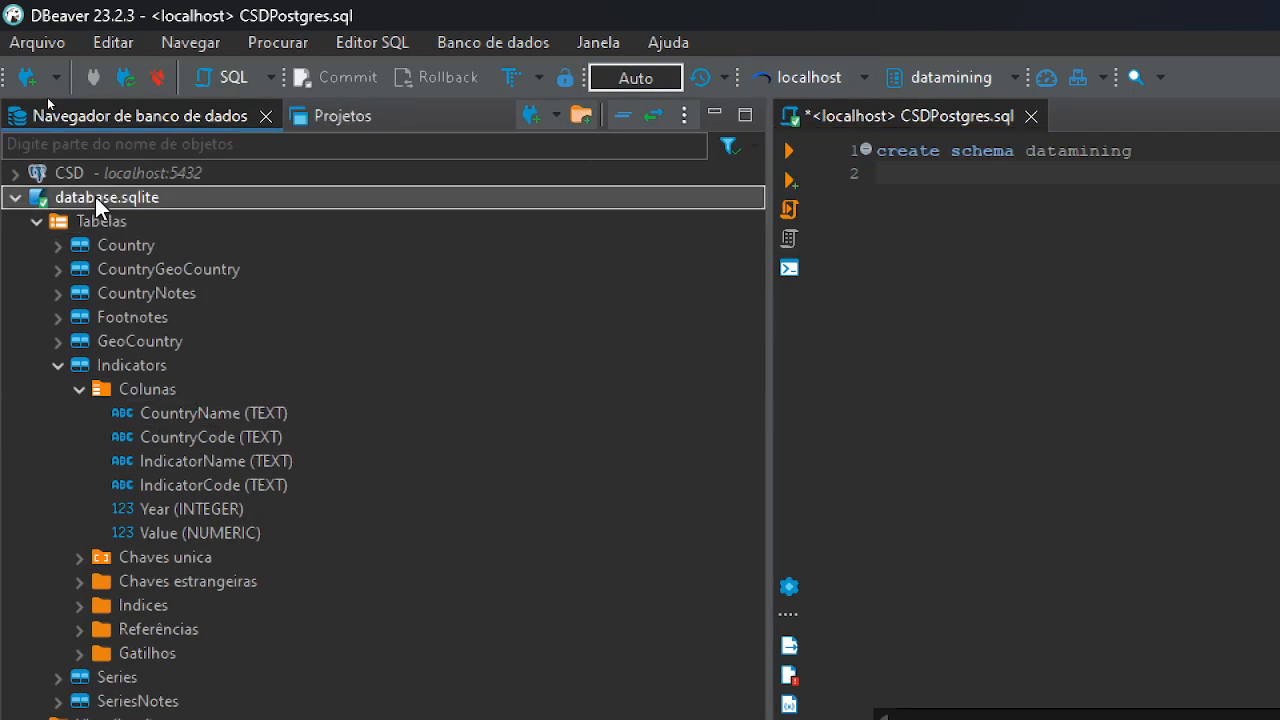
pyautogui.click(222, 78)
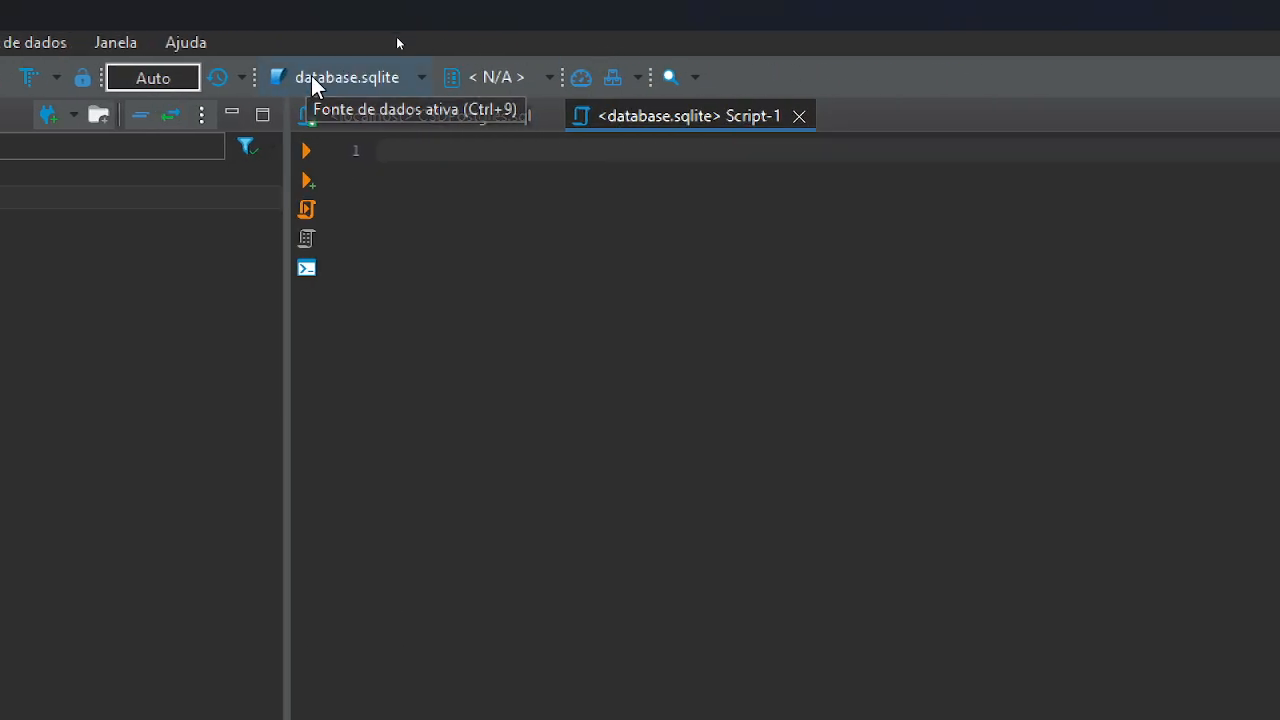
pyautogui.click(489, 78)
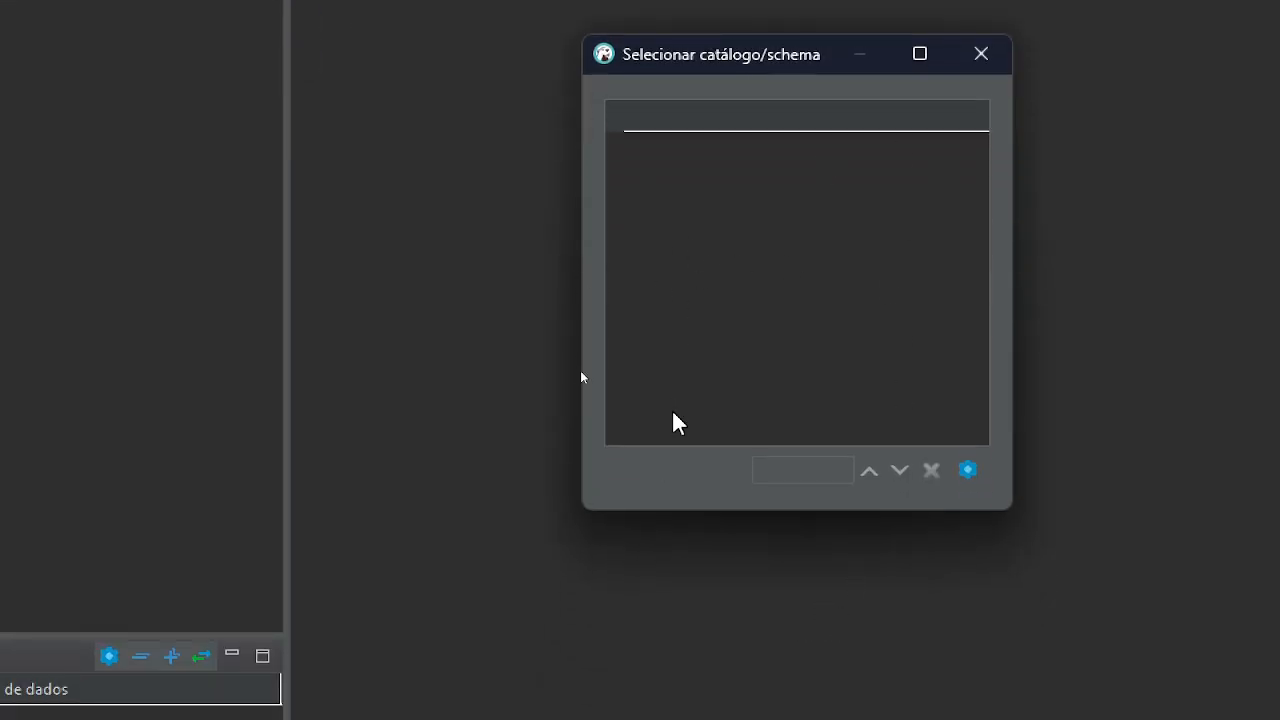
pyautogui.click(981, 54)
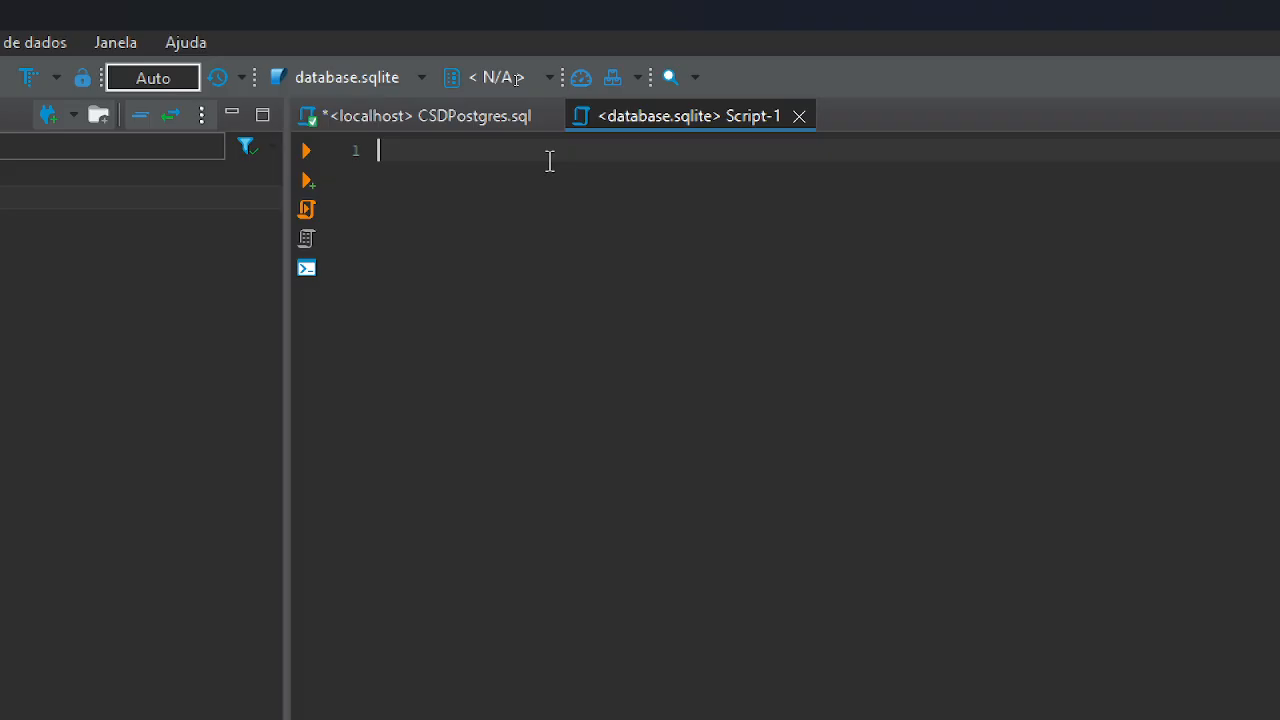
# Write and run the query "select count(*) from Indicators i" in the database.sqlite script
pyautogui.write('select ')
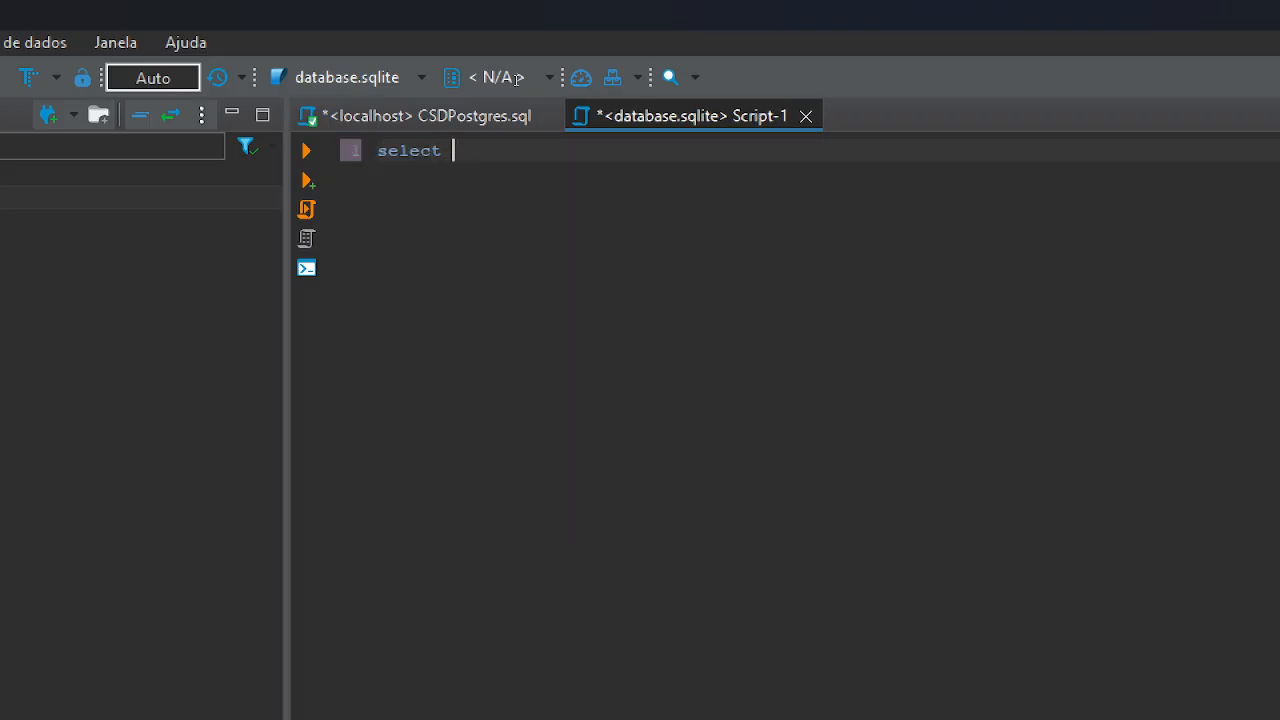
pyautogui.write('count')
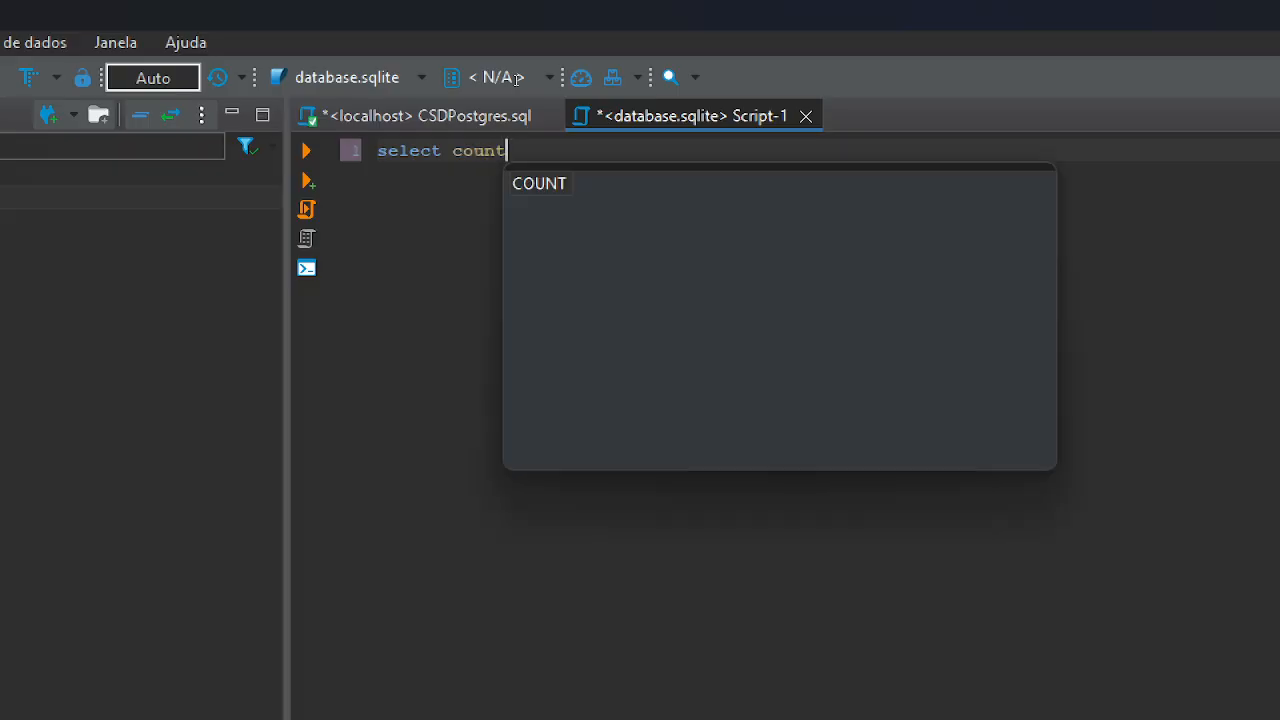
pyautogui.write('(*)')
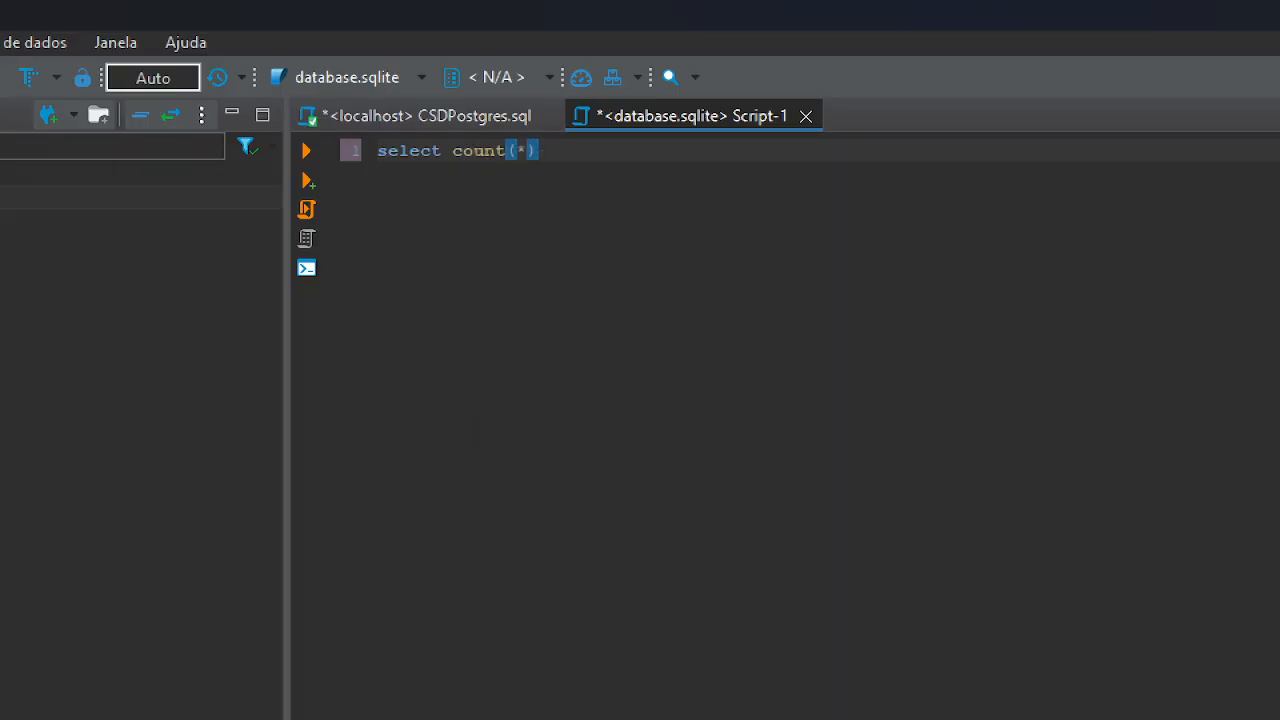
pyautogui.write(' from ')
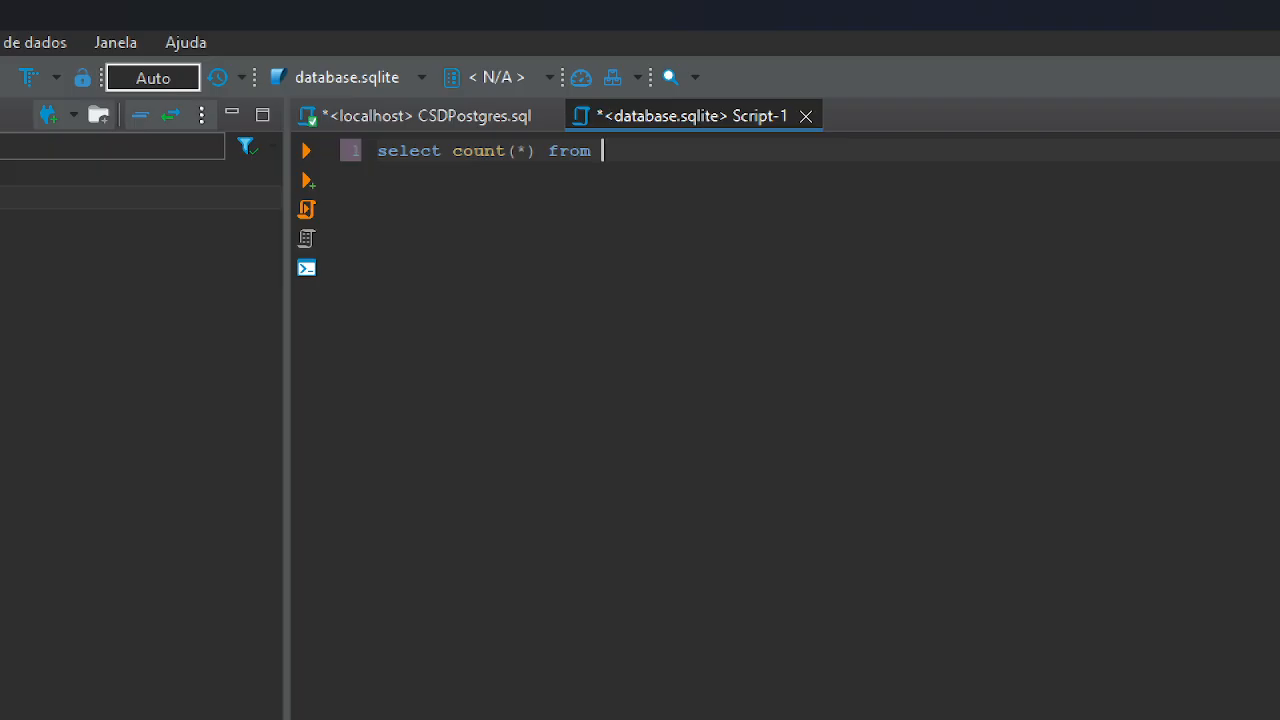
pyautogui.write('indi')
pyautogui.press('Return')
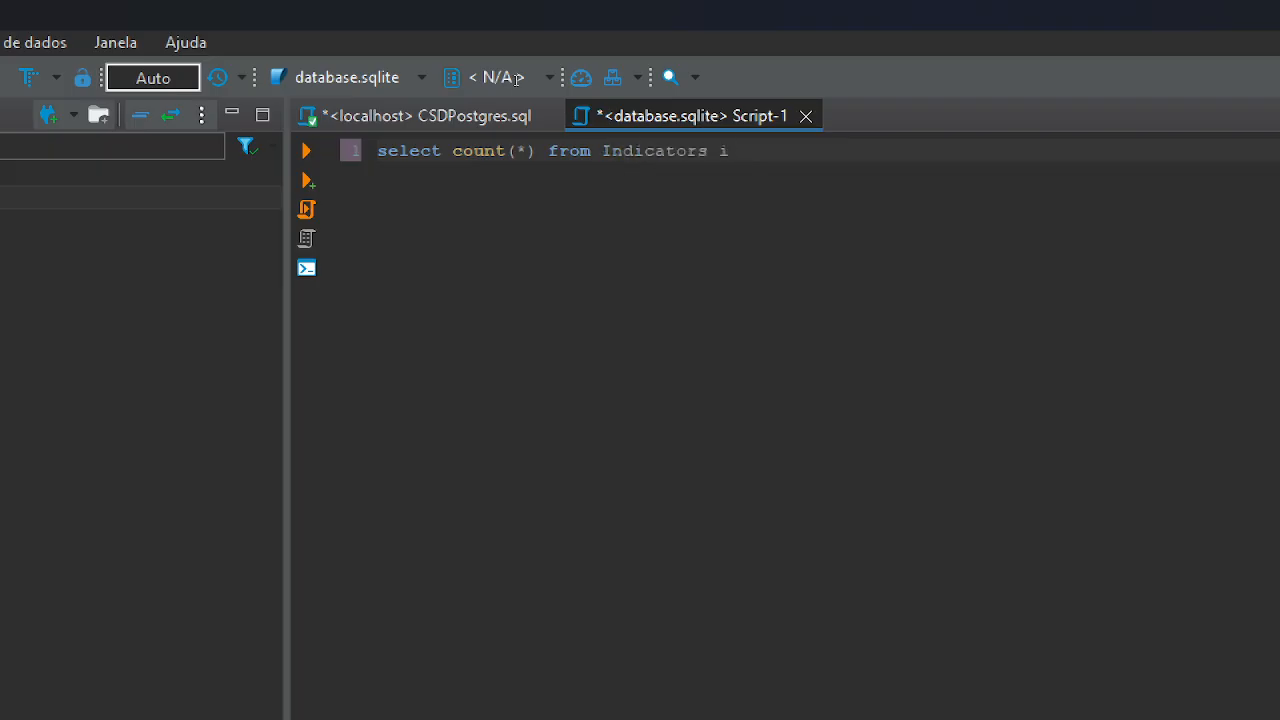
pyautogui.moveTo(760, 151); pyautogui.dragTo(396, 173)
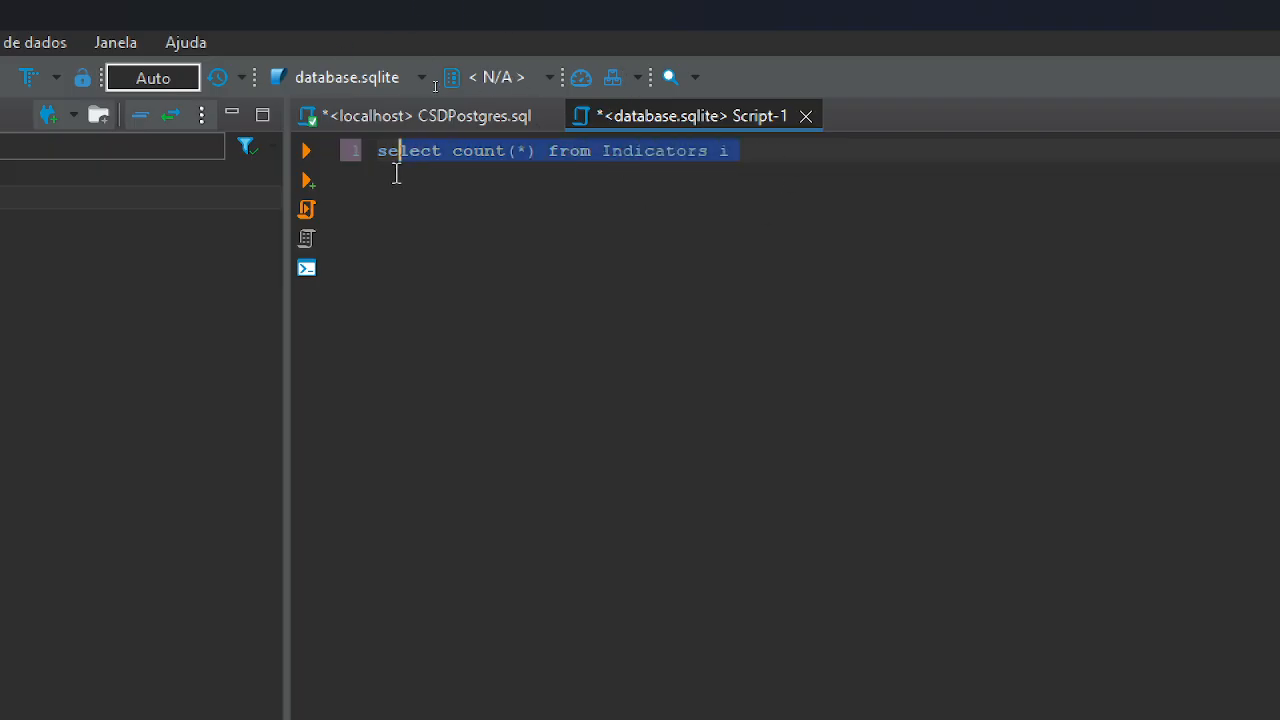
pyautogui.click(306, 151)
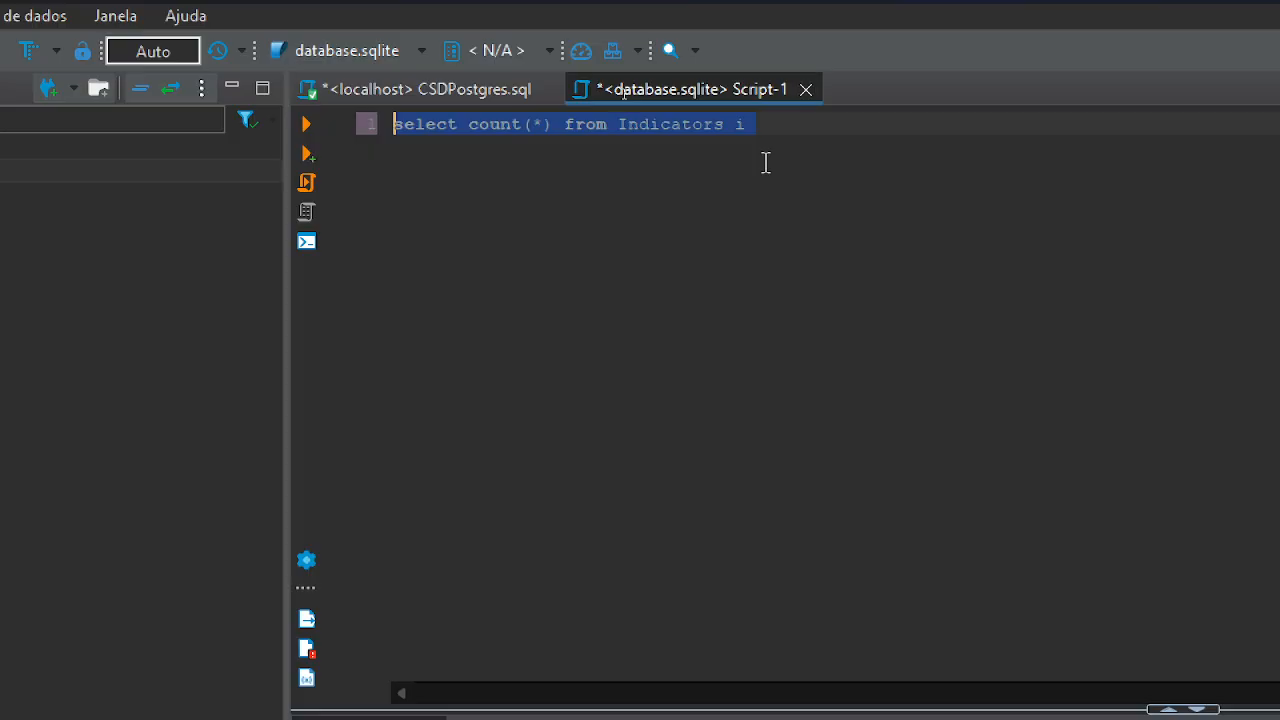
# Change the query to "select * from Indicators i limit 100" and run it
pyautogui.click(762, 128)
pyautogui.click(553, 125)
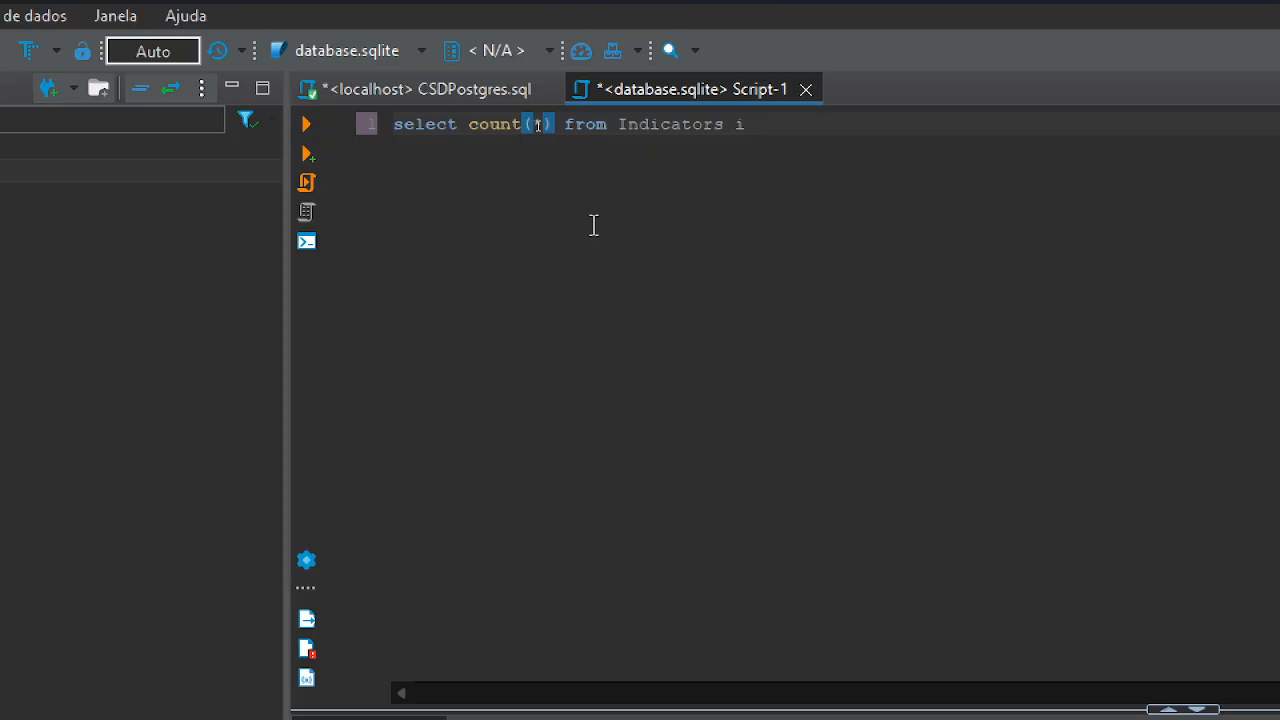
pyautogui.press('BackSpace')
pyautogui.press('BackSpace')
pyautogui.press('BackSpace')
pyautogui.press('BackSpace')
pyautogui.press('BackSpace')
pyautogui.press('BackSpace')
pyautogui.press('BackSpace')
pyautogui.press('BackSpace')
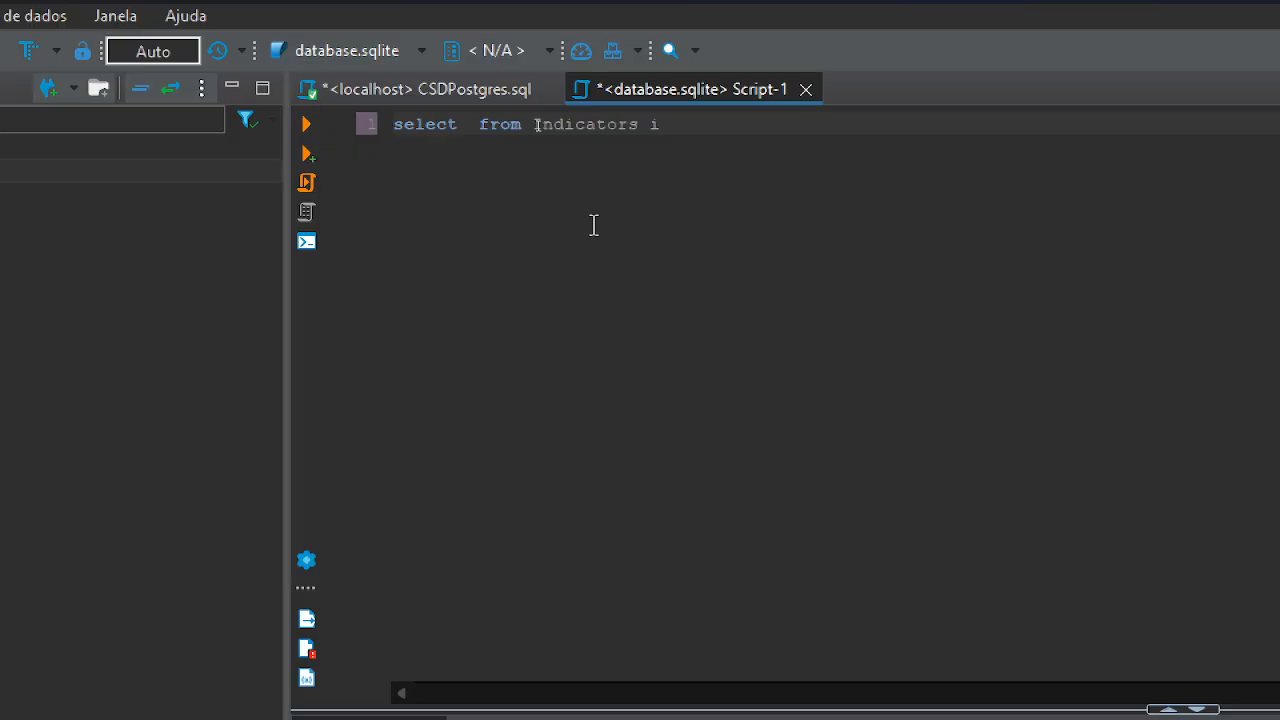
pyautogui.write('*')
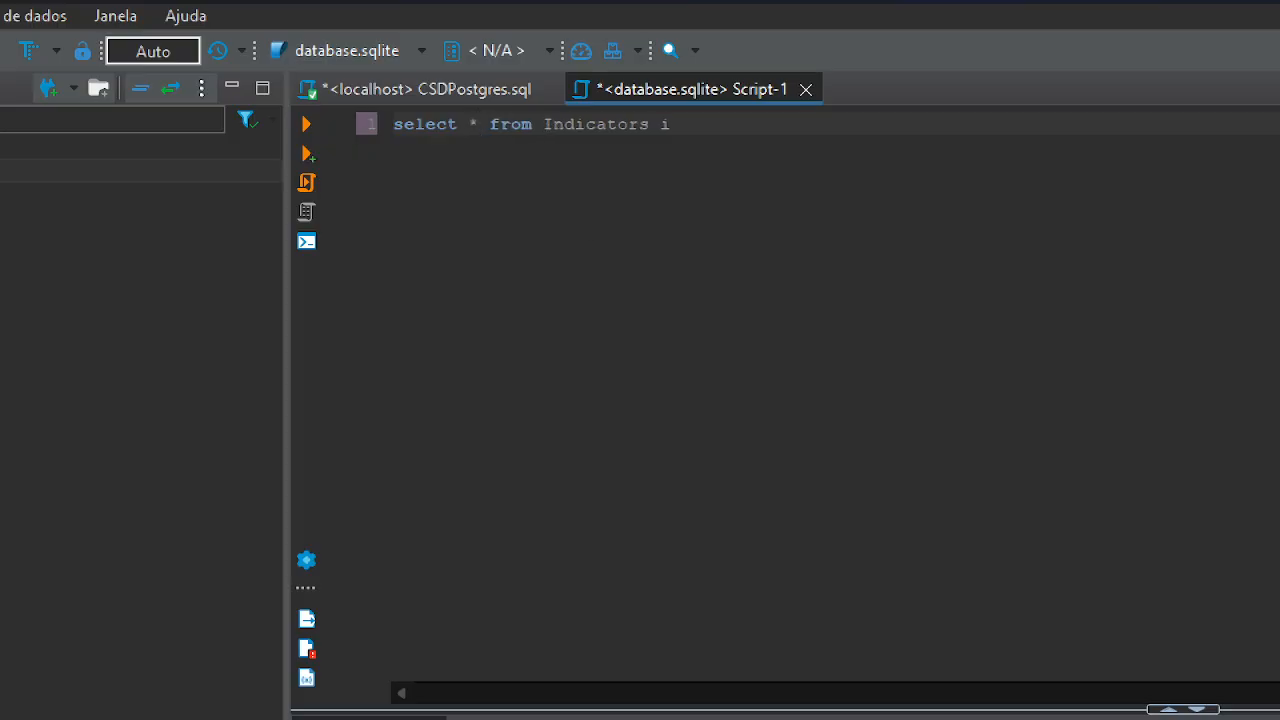
pyautogui.click(745, 130)
pyautogui.write('limit 100')
pyautogui.hotkey('shift', 'Home')
pyautogui.click(306, 124)
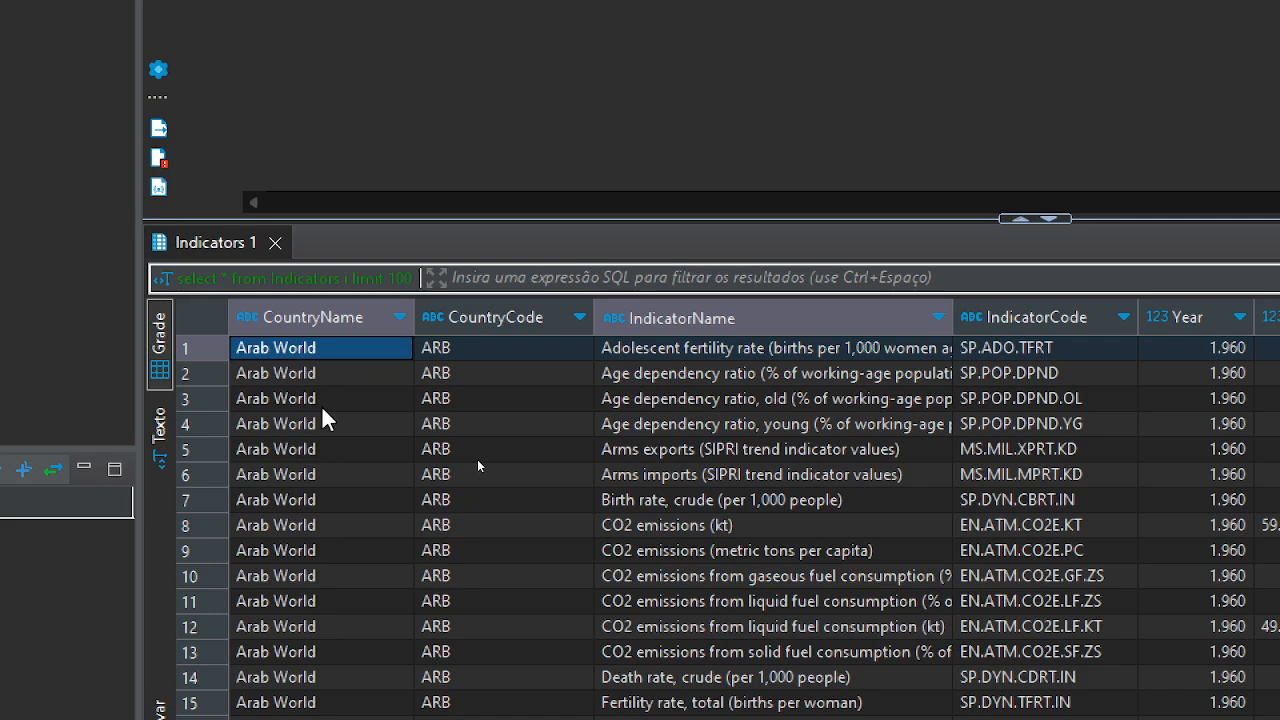
# Examine the country names and indicators across the 100 returned Indicators rows
pyautogui.click(312, 375)
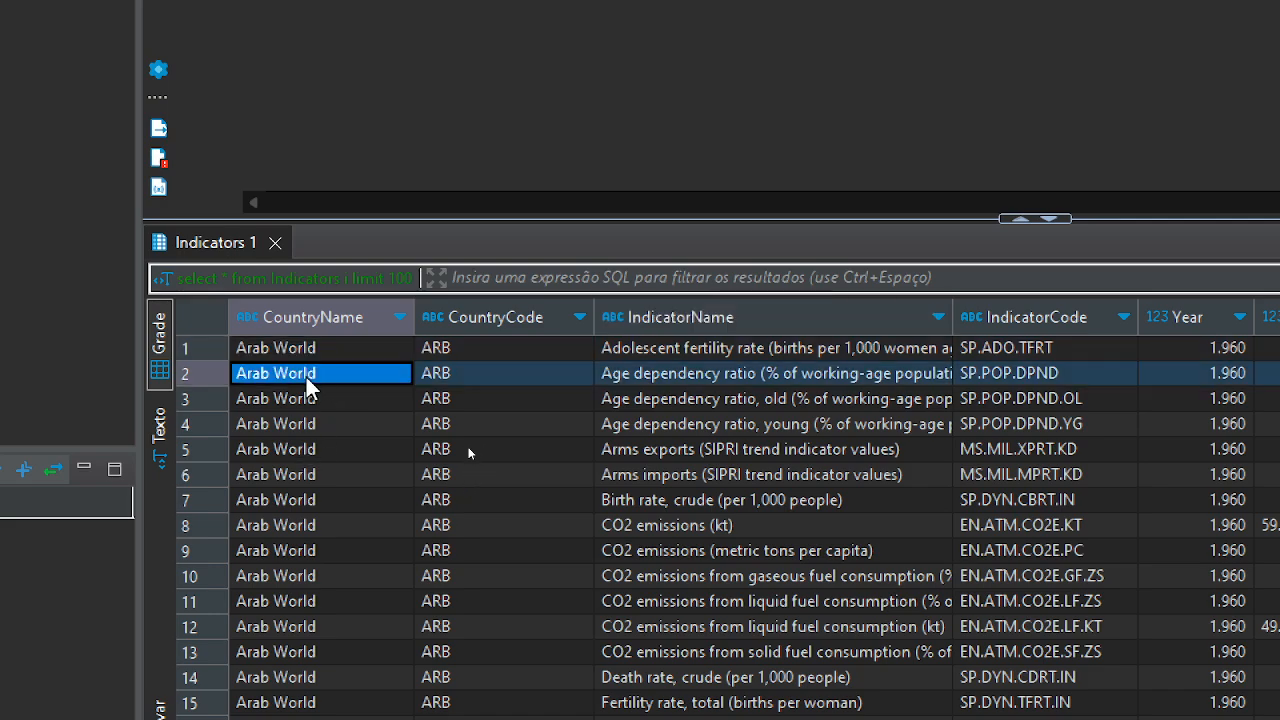
pyautogui.click(306, 352)
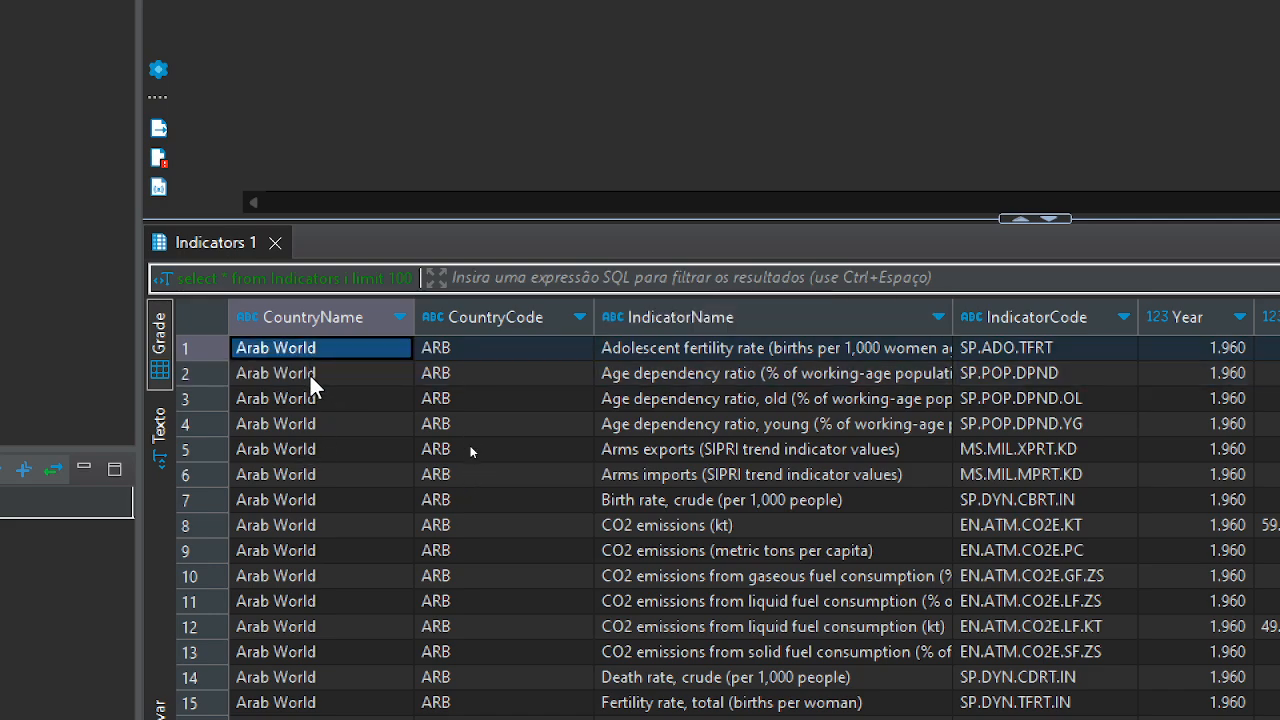
pyautogui.scroll(-18, 310, 370)
pyautogui.scroll(-10, 330, 415)
pyautogui.scroll(3, 330, 415)
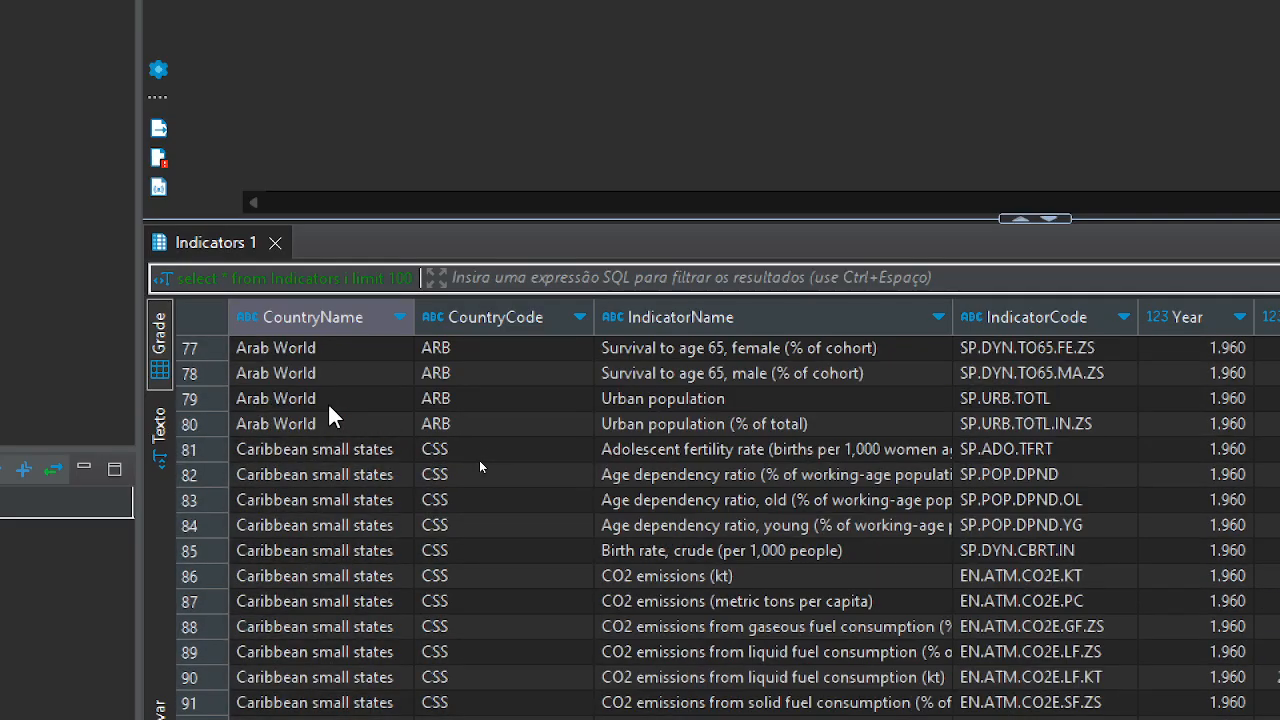
pyautogui.scroll(-3, 350, 470)
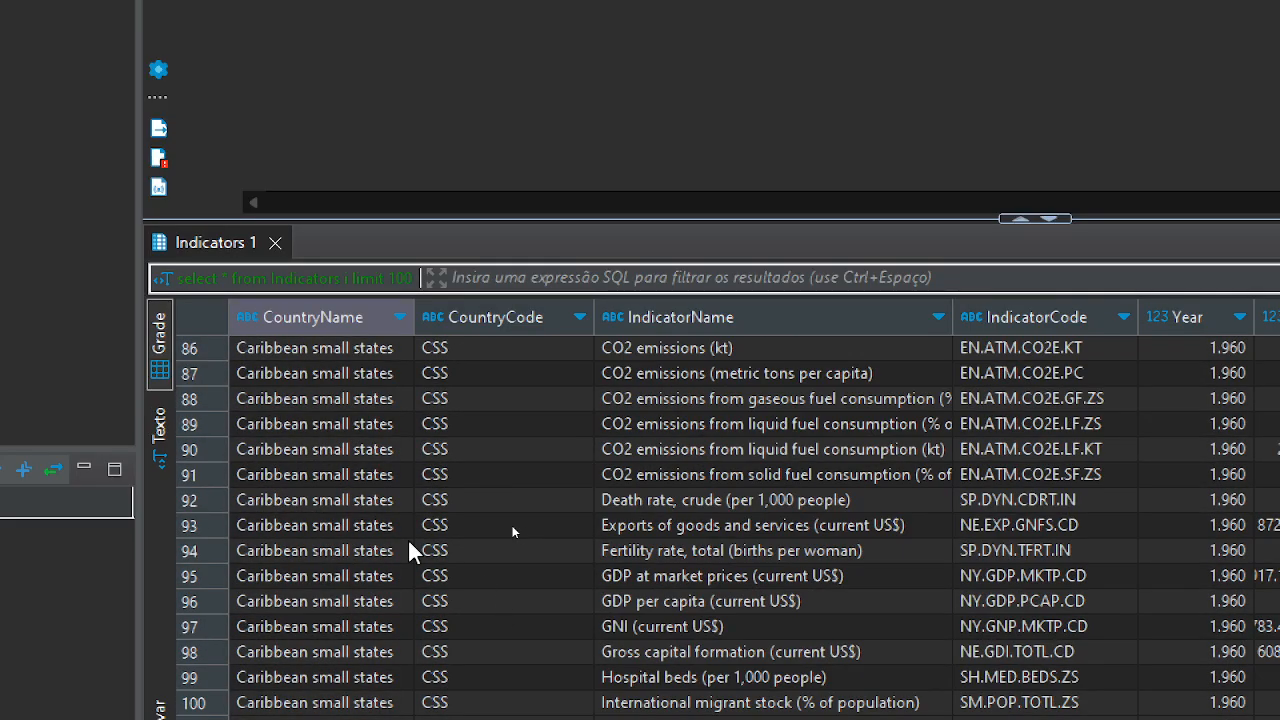
pyautogui.scroll(16, 386, 538)
pyautogui.scroll(12, 921, 386)
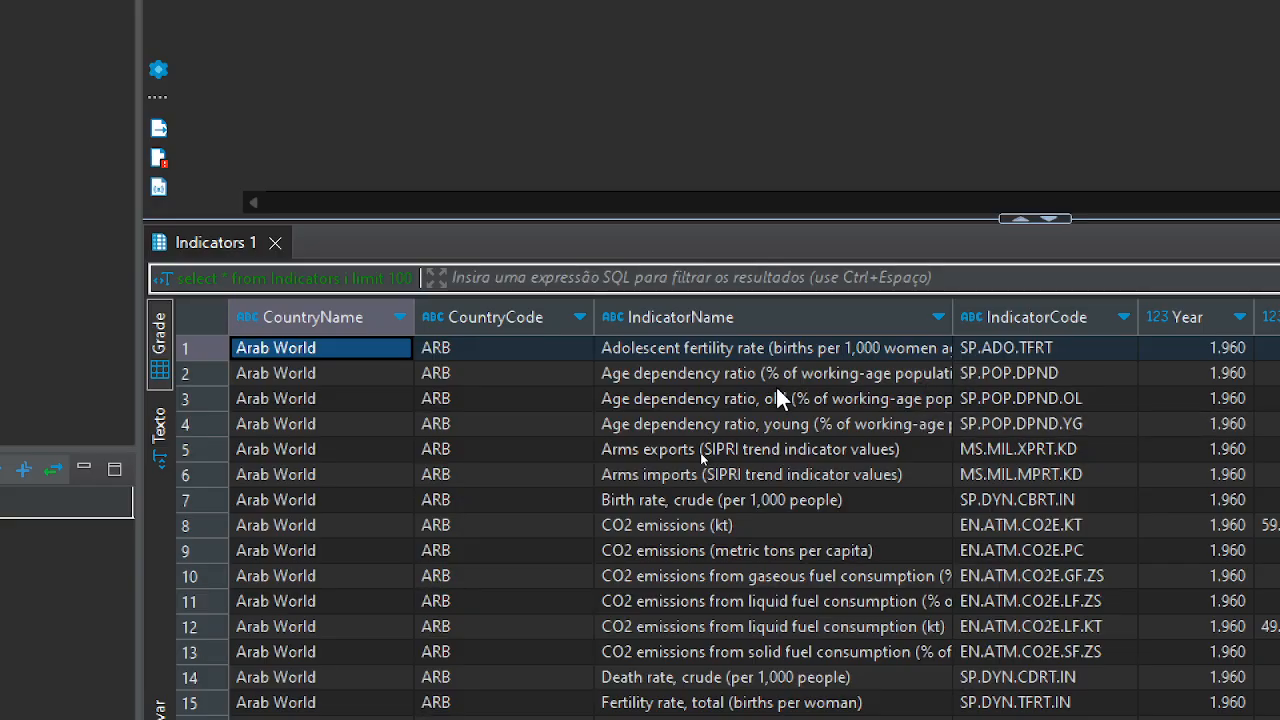
# Widen the IndicatorName column to fit the full names and examine the CO2 emissions indicators for Arab World
pyautogui.click(698, 526)
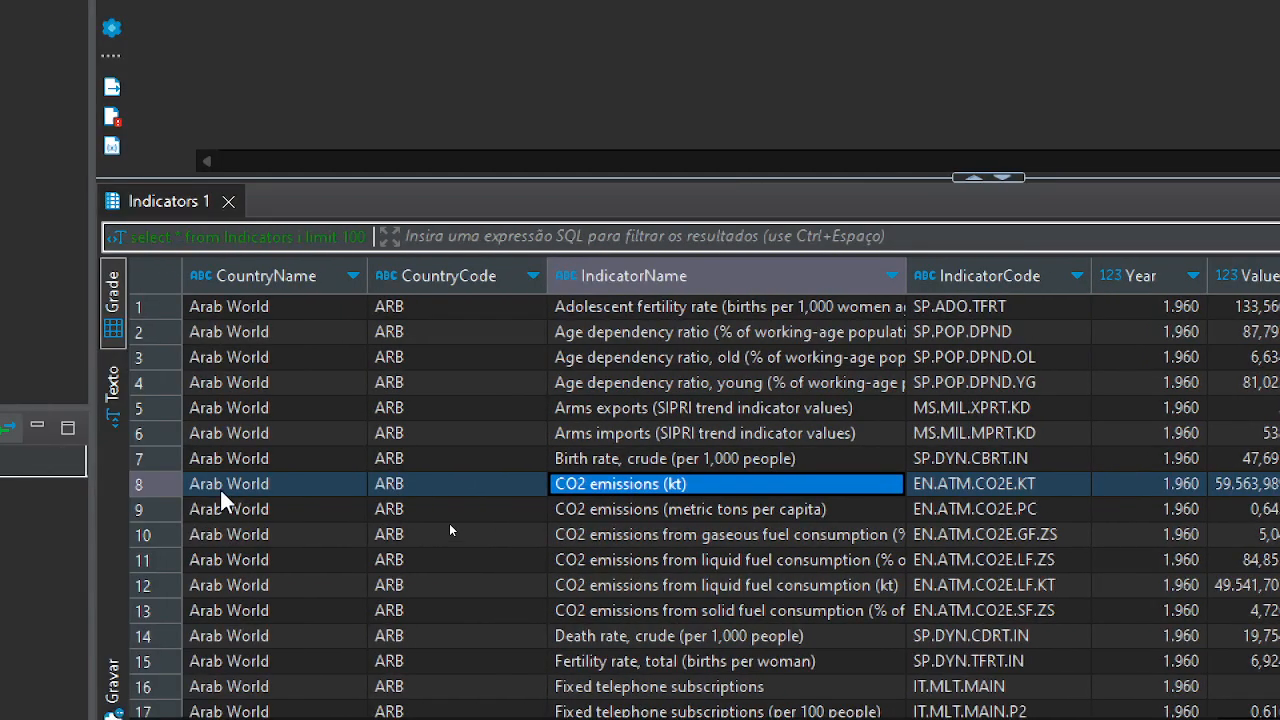
pyautogui.click(224, 486)
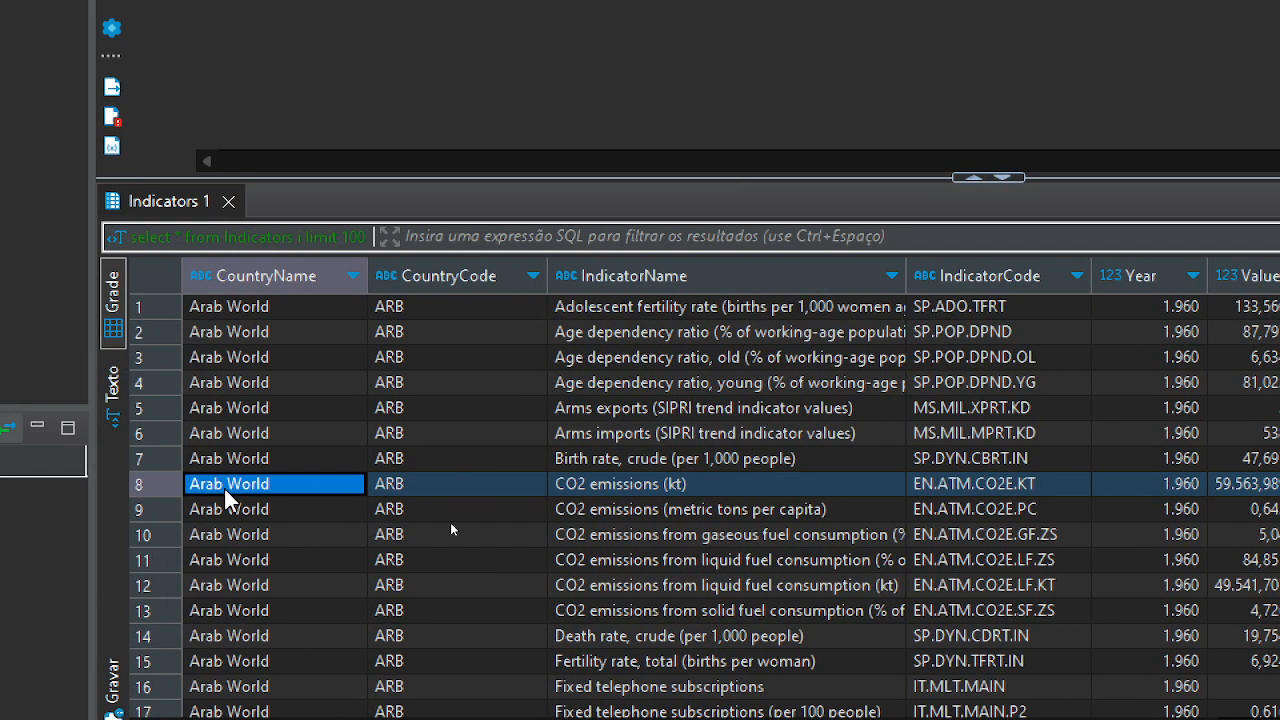
pyautogui.click(629, 483)
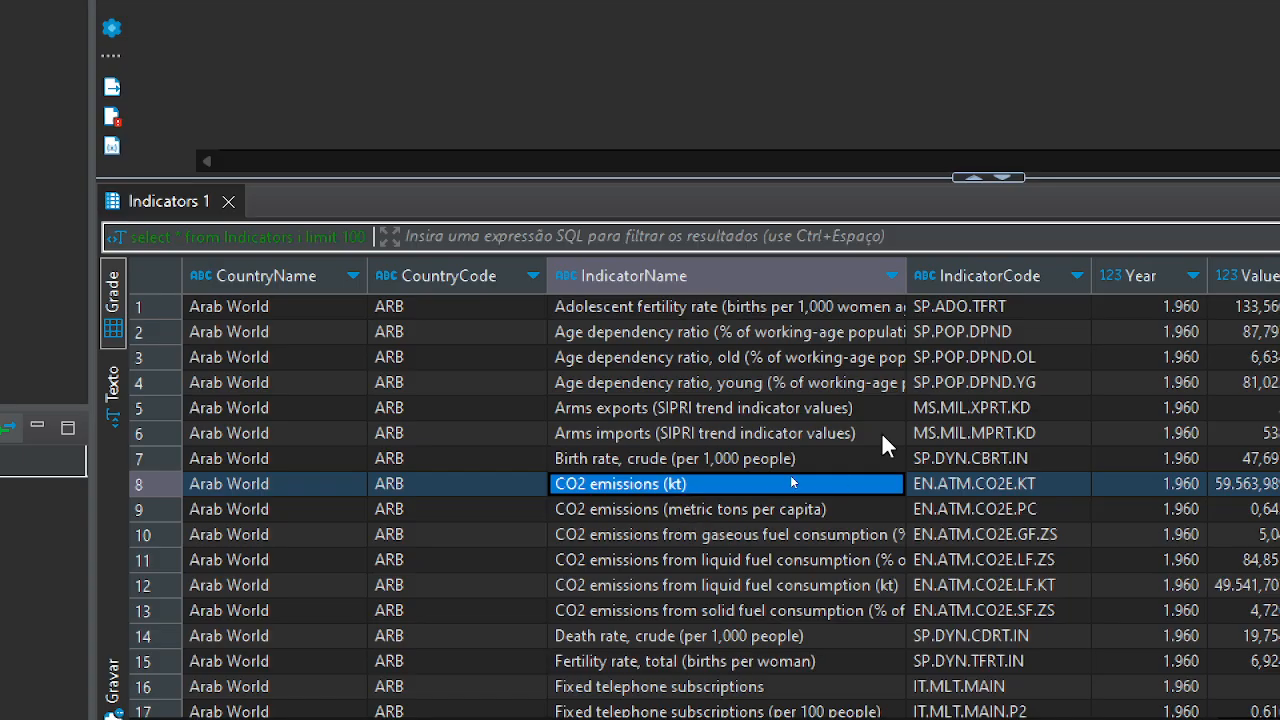
pyautogui.moveTo(905, 275); pyautogui.dragTo(989, 276)
pyautogui.click(851, 532)
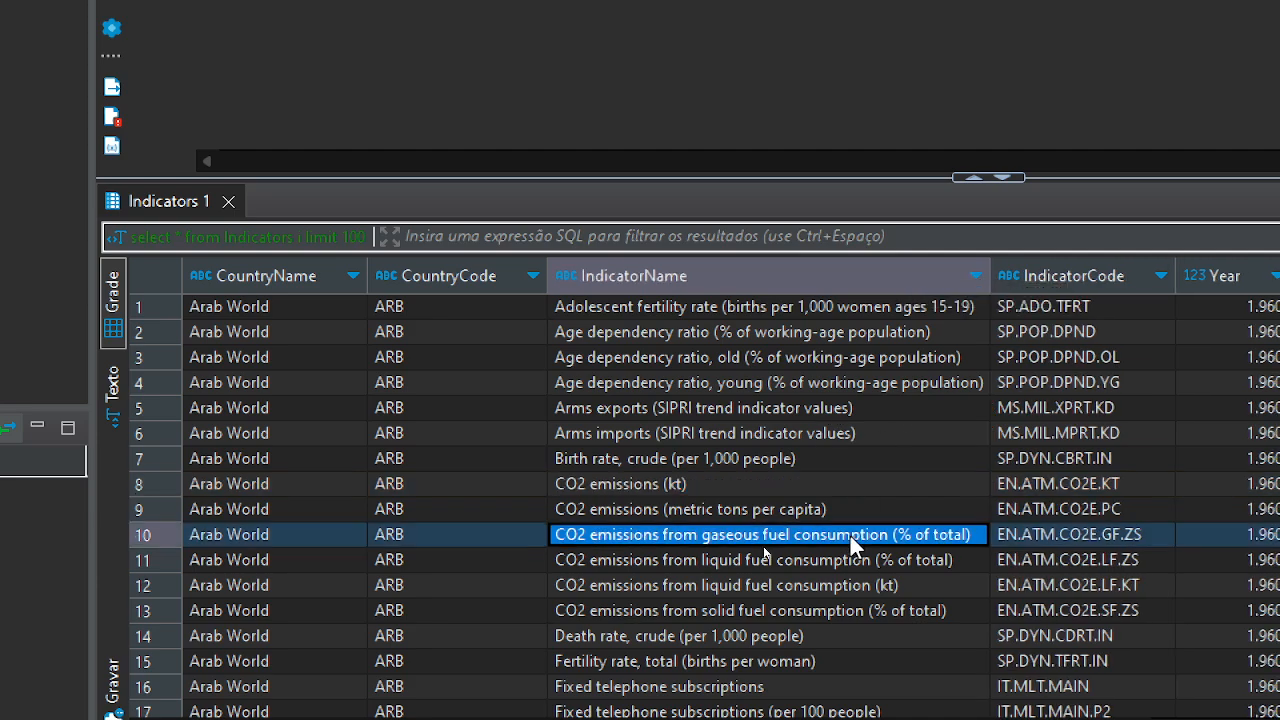
pyautogui.click(837, 558)
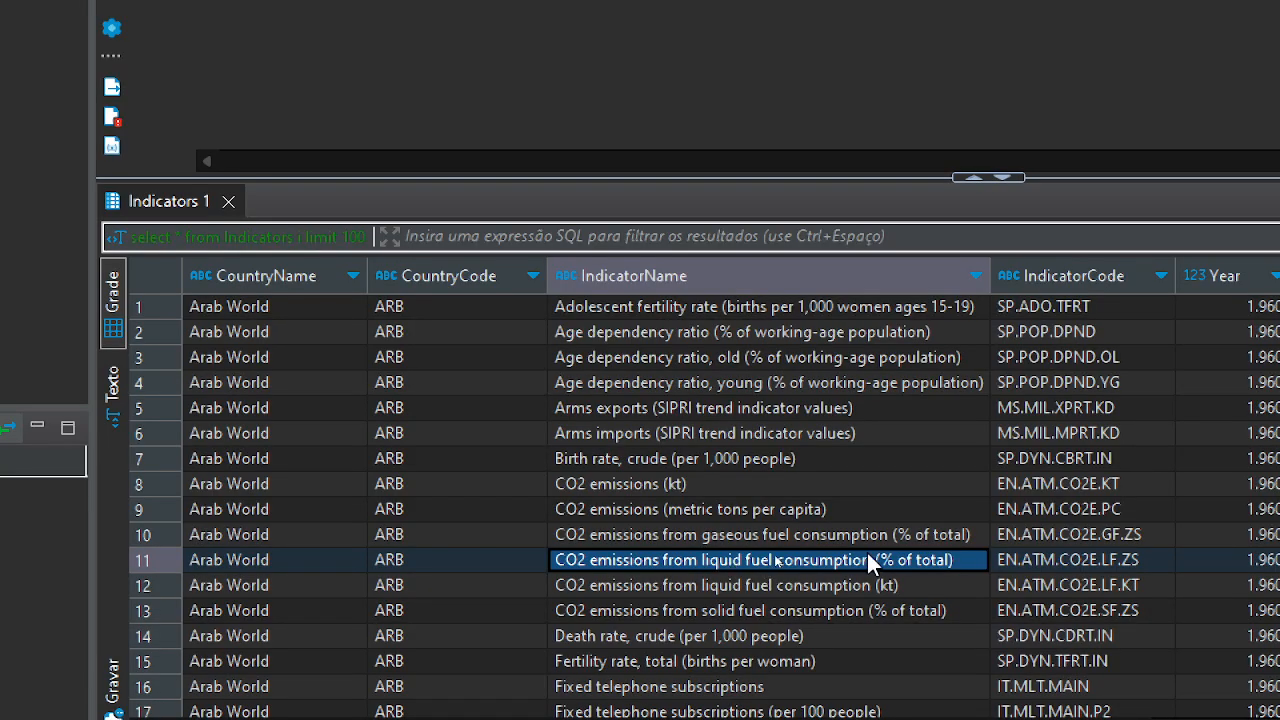
pyautogui.click(689, 485)
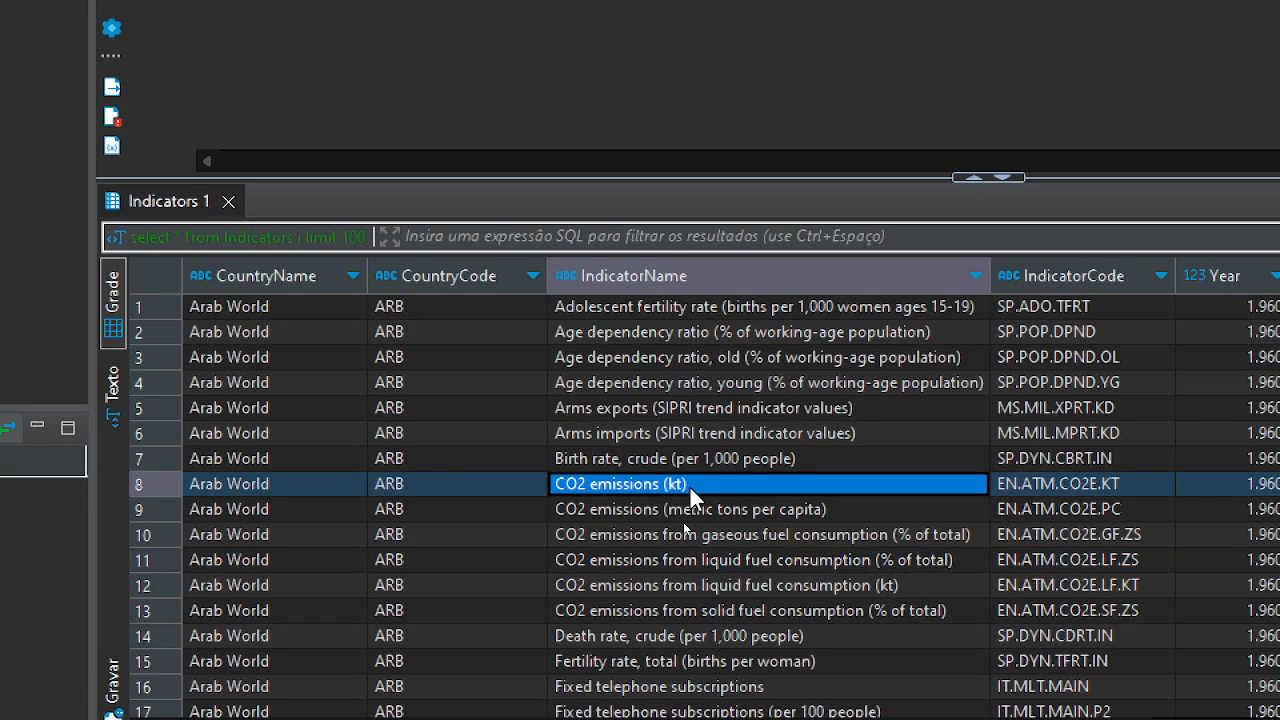
# Compare the Year and Value entries of the "CO2 emissions (kt)" and "CO2 emissions (metric tons per capita)" rows for Arab World
pyautogui.click(706, 510)
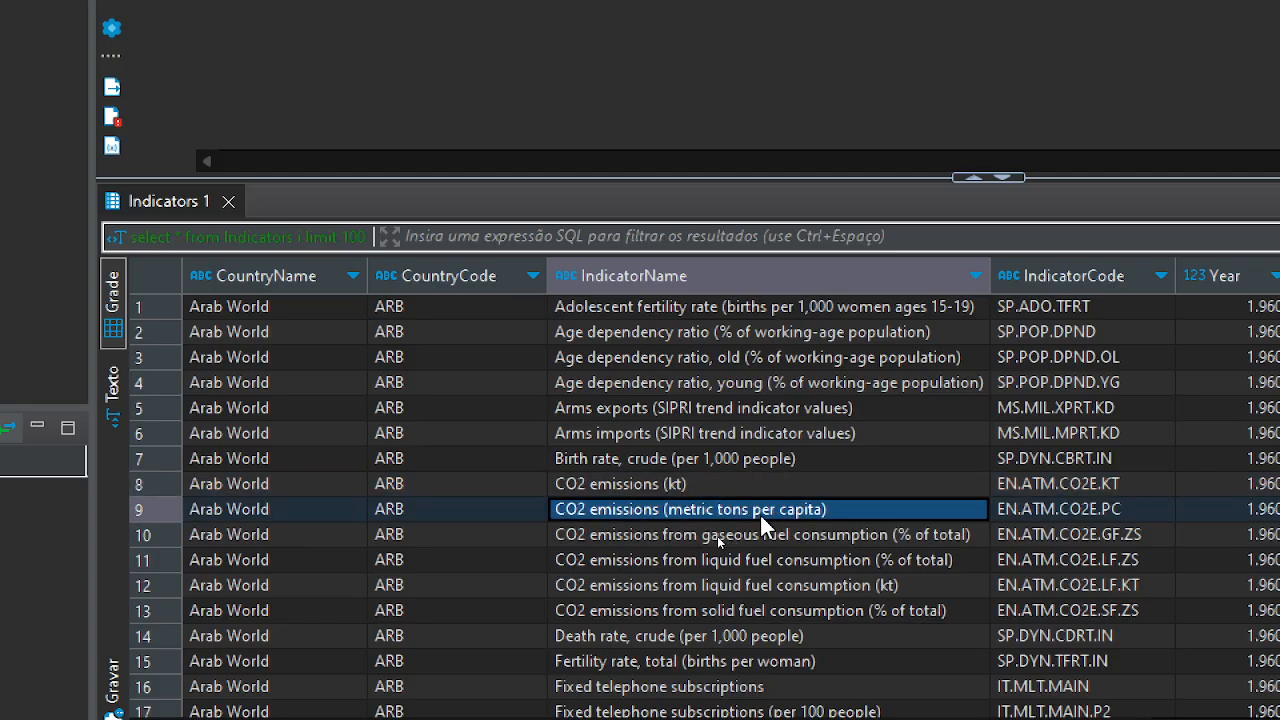
pyautogui.click(676, 485)
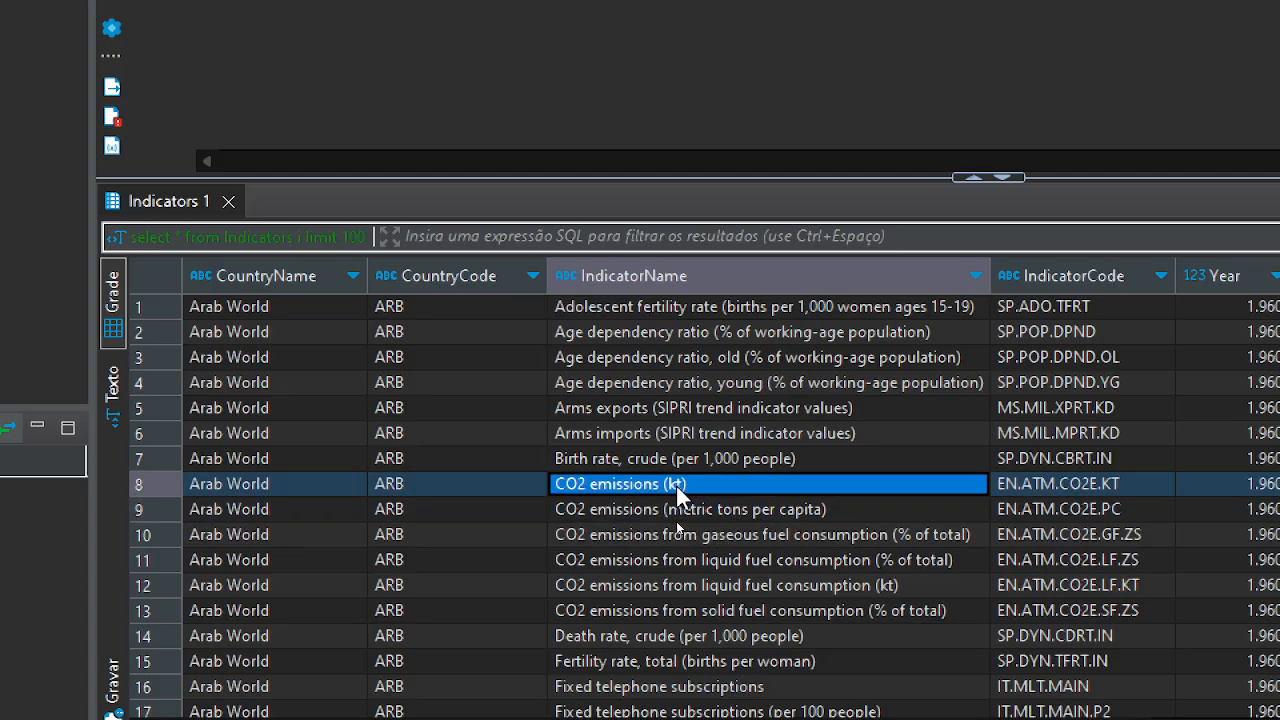
pyautogui.click(699, 508)
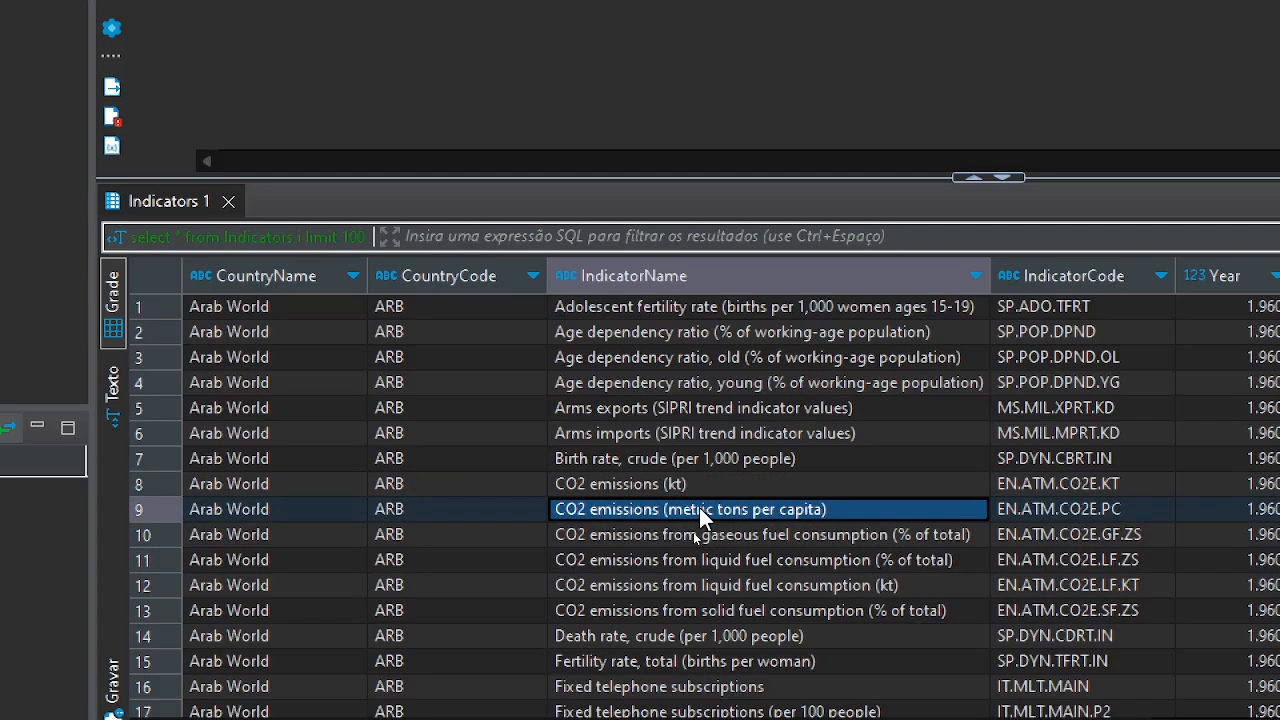
pyautogui.click(1224, 508)
pyautogui.click(1218, 485)
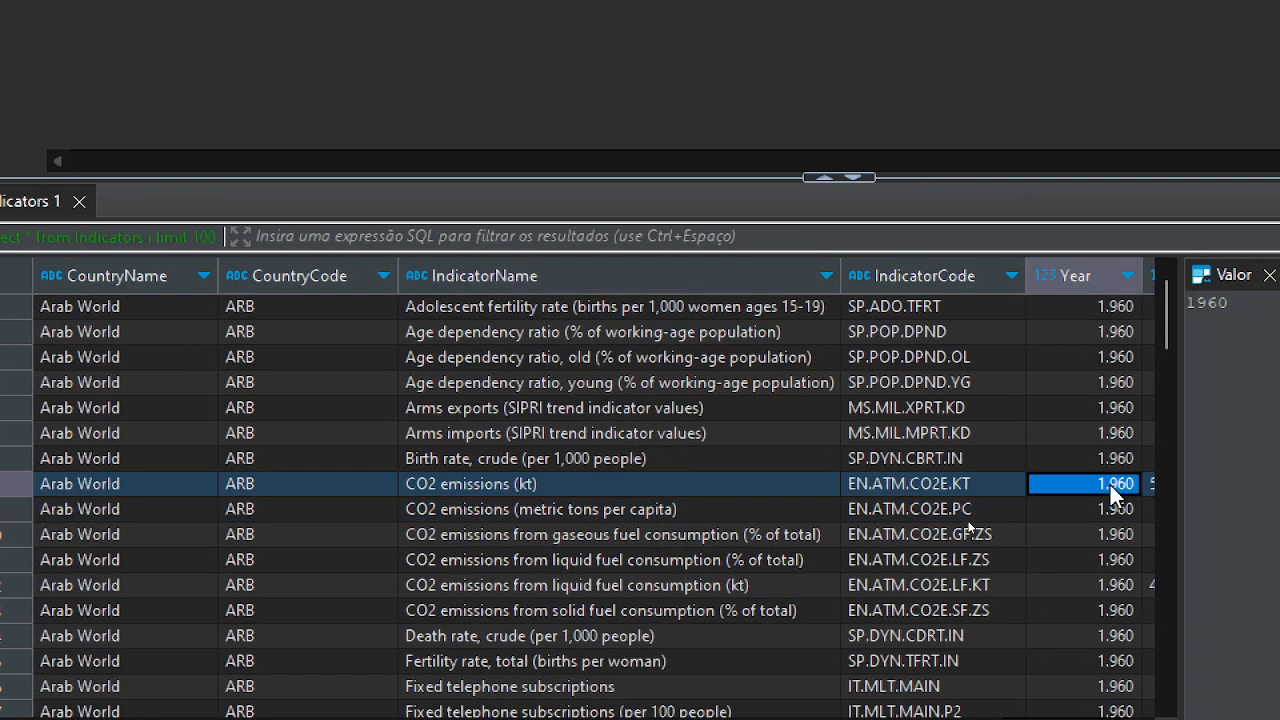
pyautogui.press('Right')
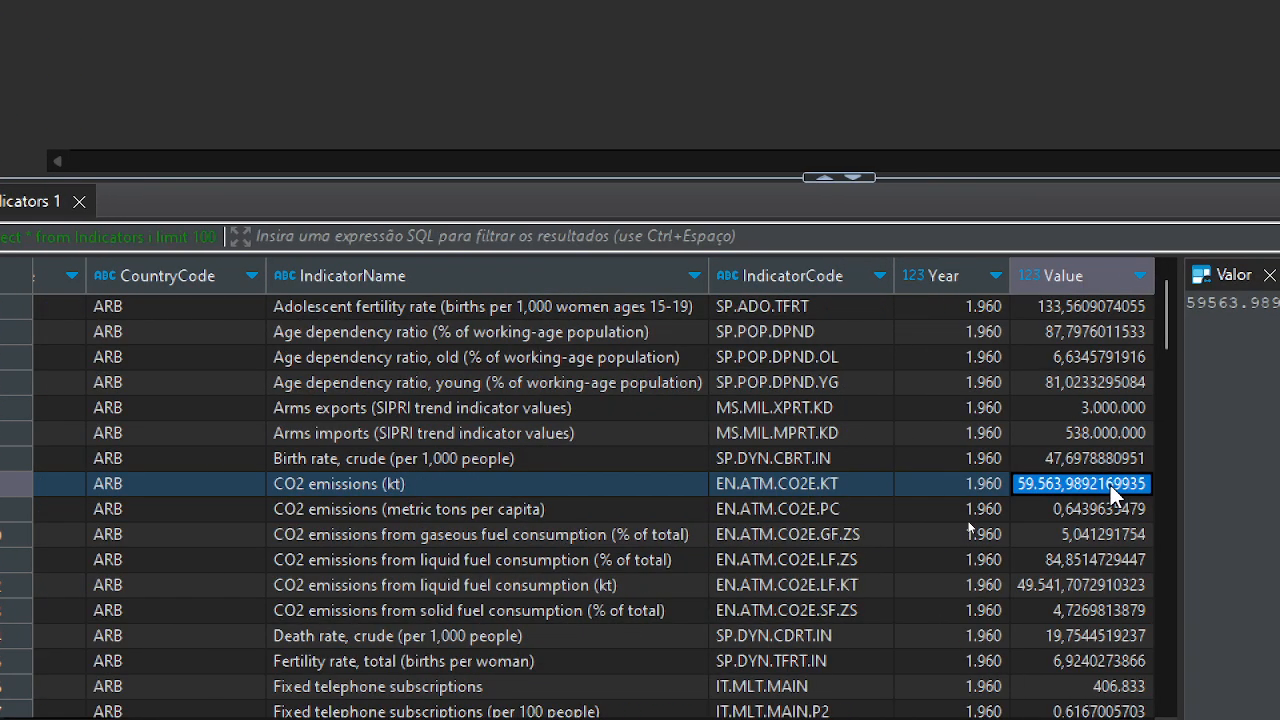
pyautogui.click(1080, 508)
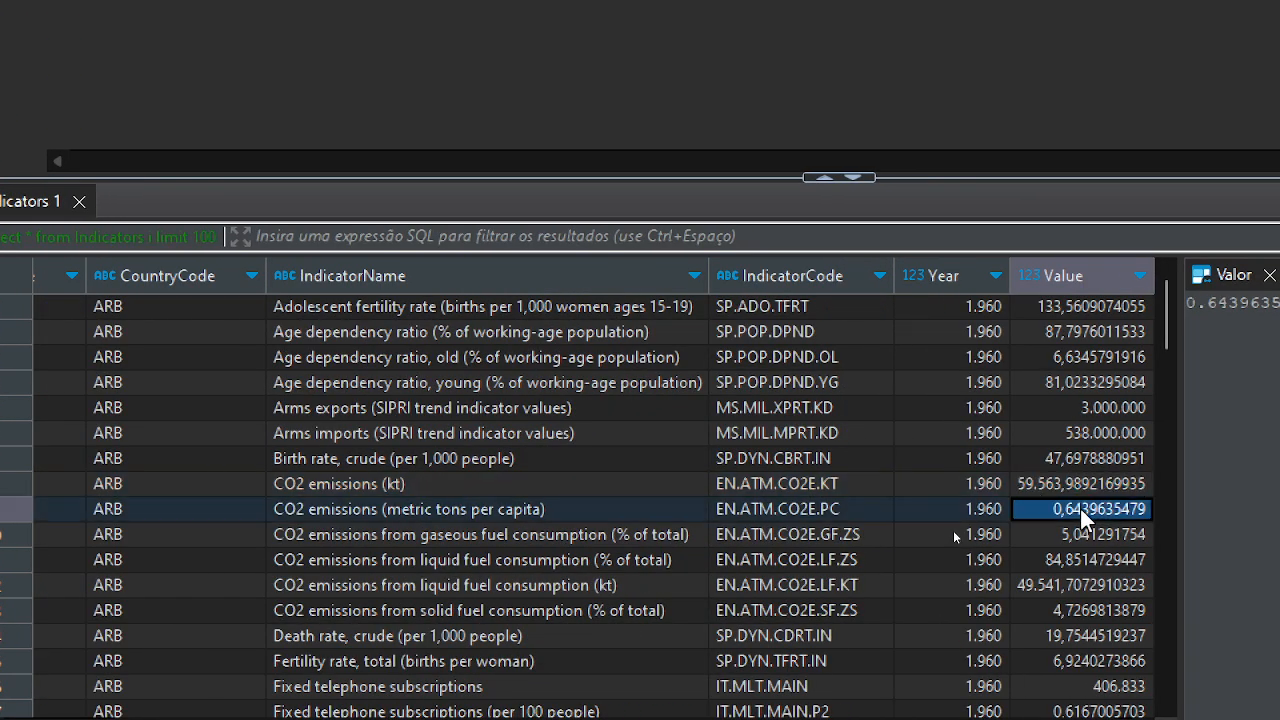
pyautogui.click(1100, 482)
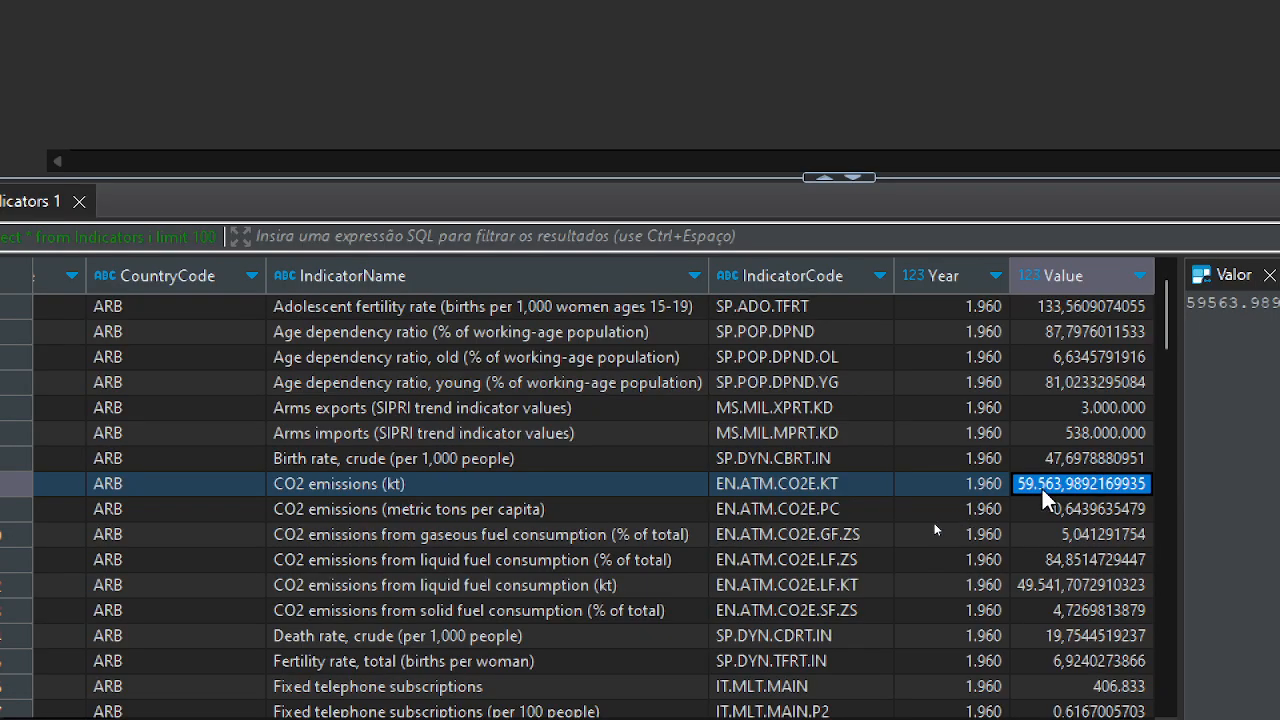
pyautogui.click(529, 482)
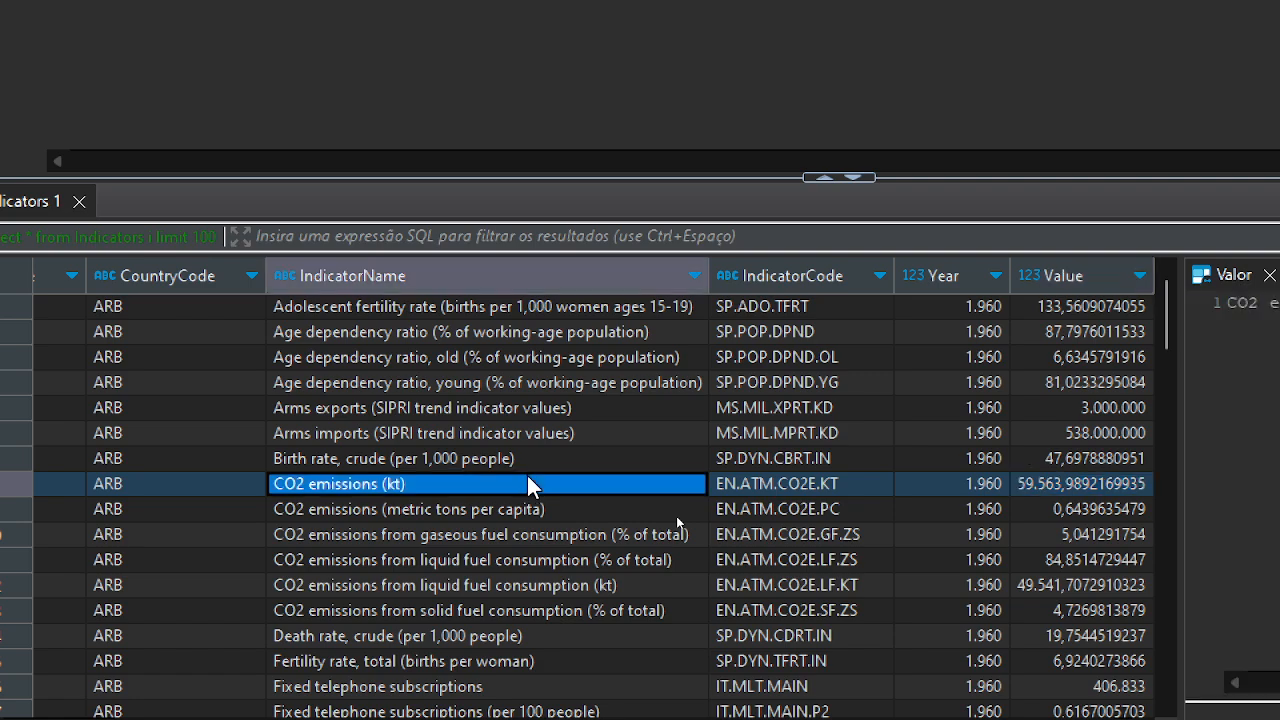
pyautogui.click(1070, 487)
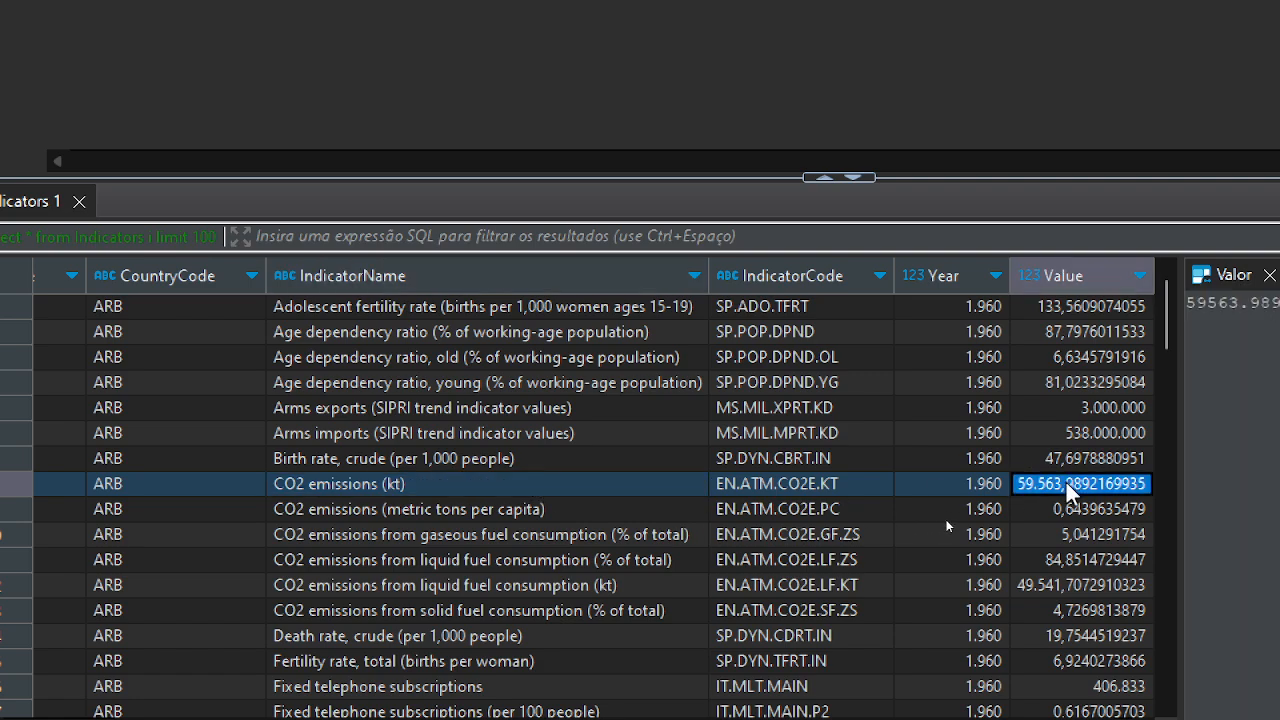
pyautogui.click(1081, 506)
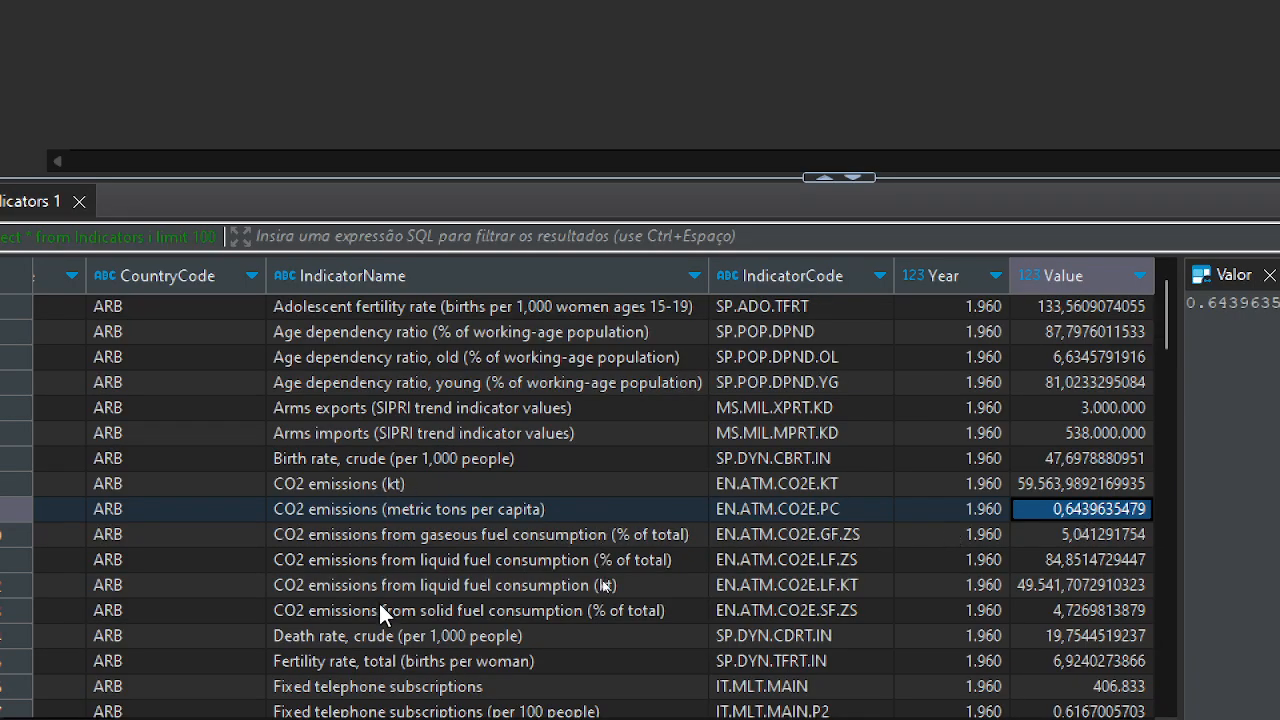
# Copy the six CO2 emissions indicator names from the results and paste them below the query in Script-1, after a blank line
pyautogui.moveTo(380, 610); pyautogui.dragTo(385, 483)
pyautogui.hotkey('ctrl', 'c')
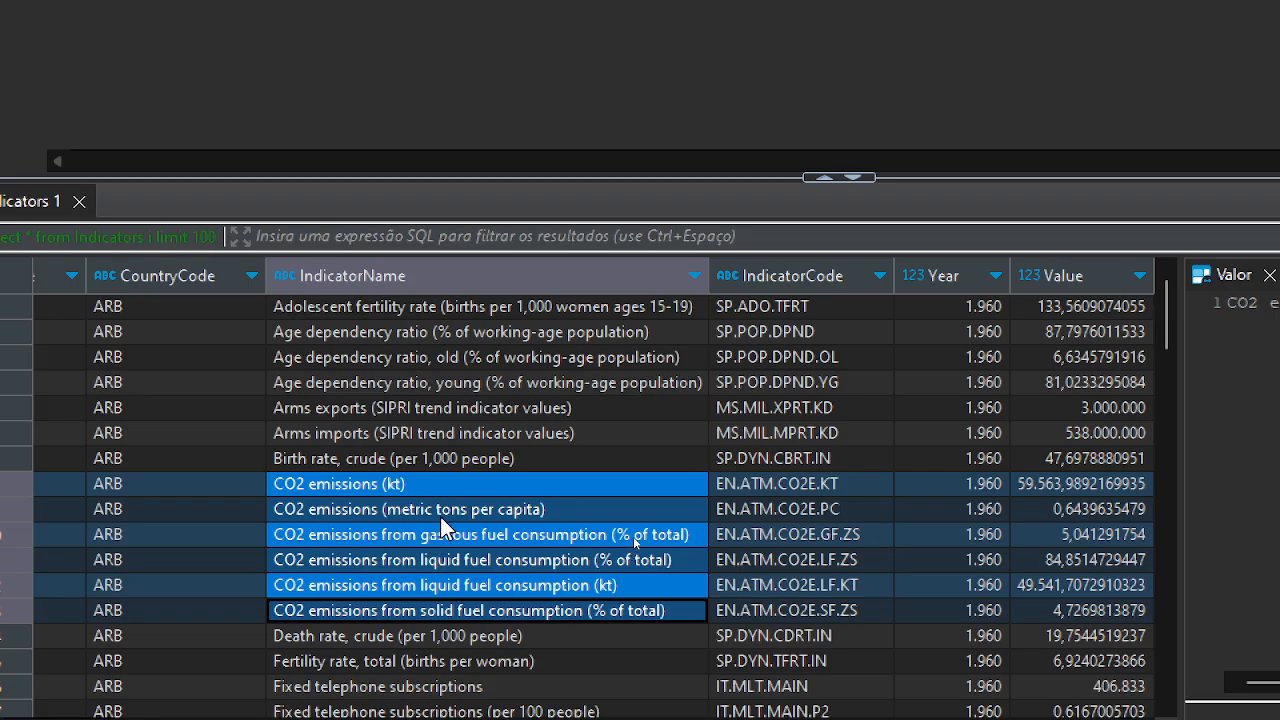
pyautogui.rightClick(495, 568)
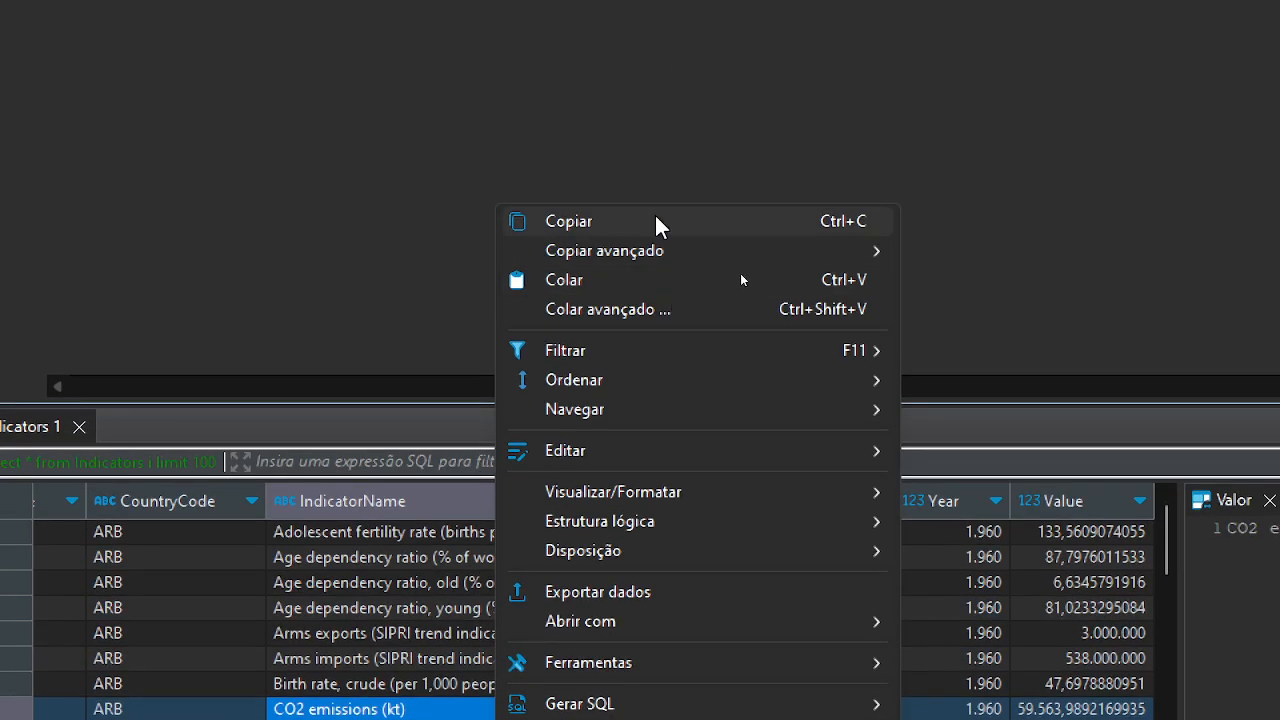
pyautogui.click(680, 221)
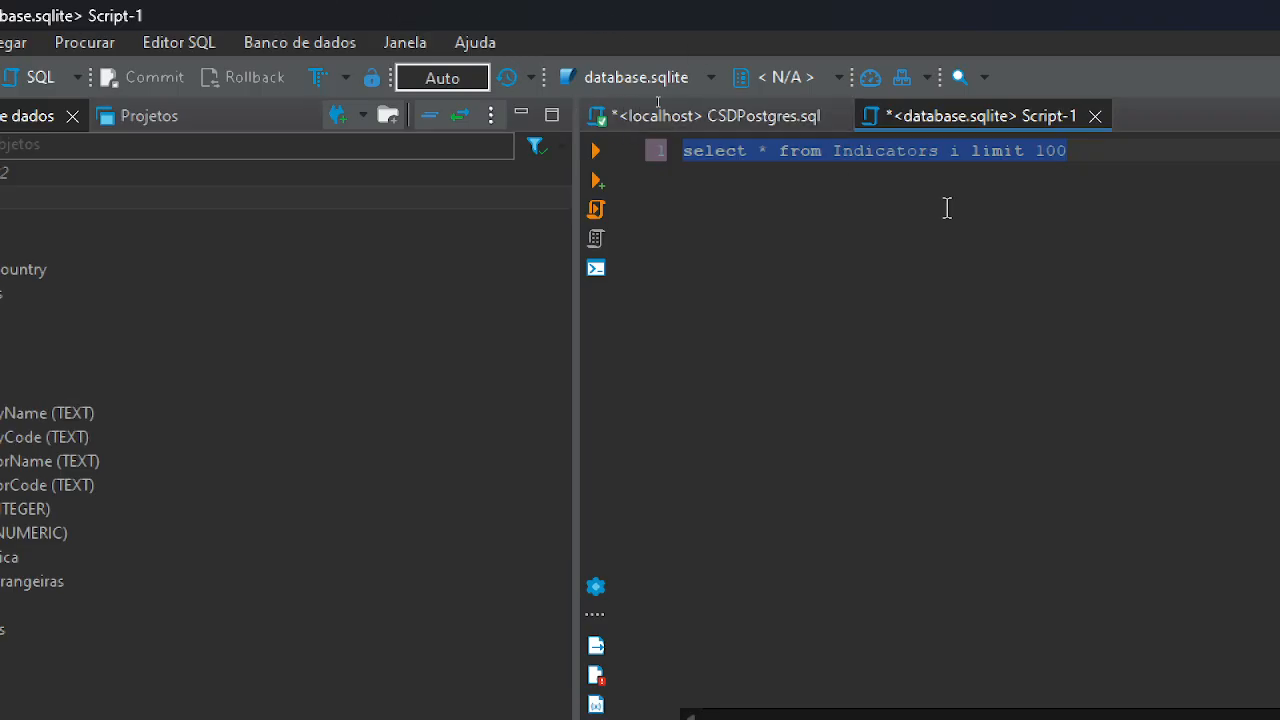
pyautogui.click(1084, 164)
pyautogui.press('Return')
pyautogui.press('Return')
pyautogui.hotkey('ctrl', 'v')
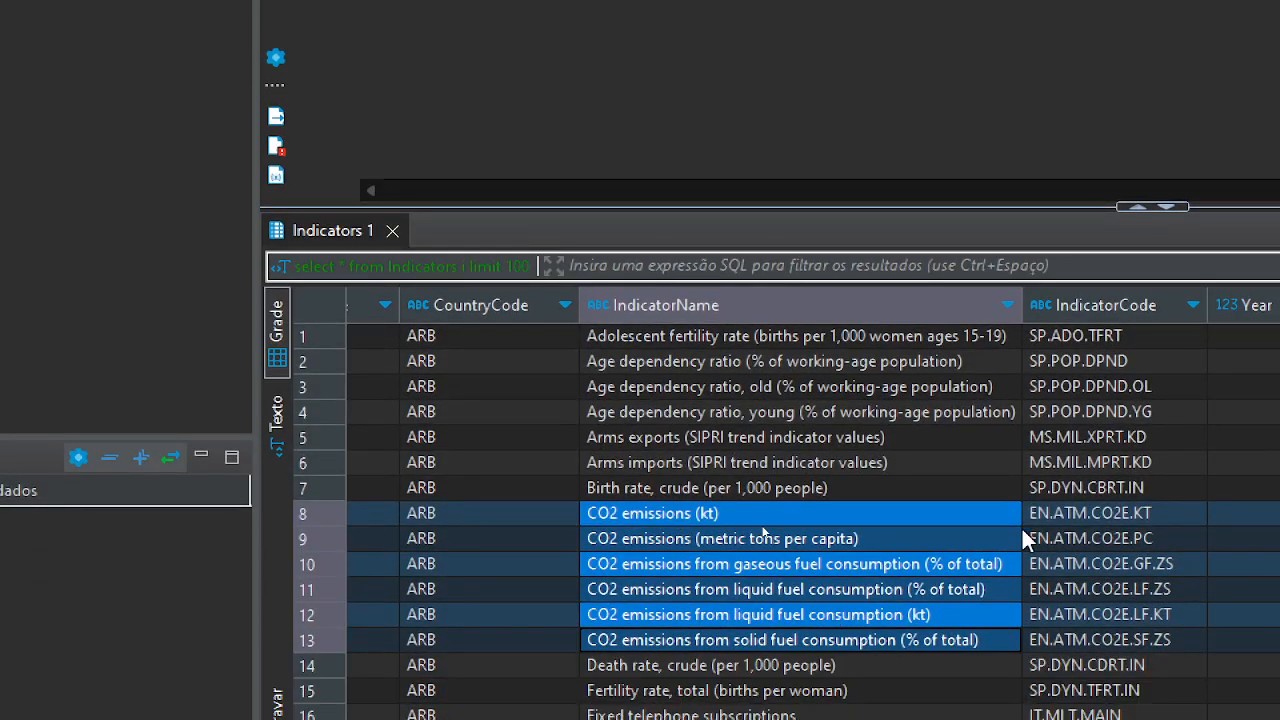
# Look through the indicator names in the remaining result rows and return to the first rows
pyautogui.click(762, 524)
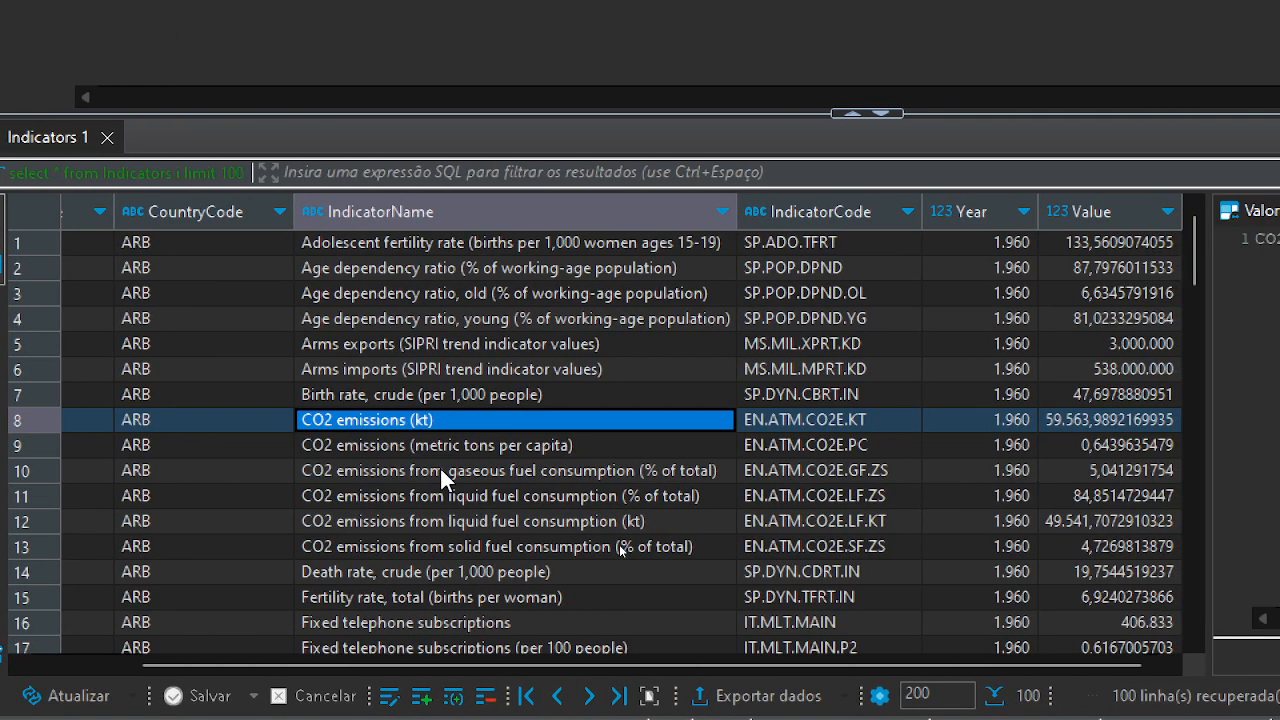
pyautogui.scroll(-20, 543, 410)
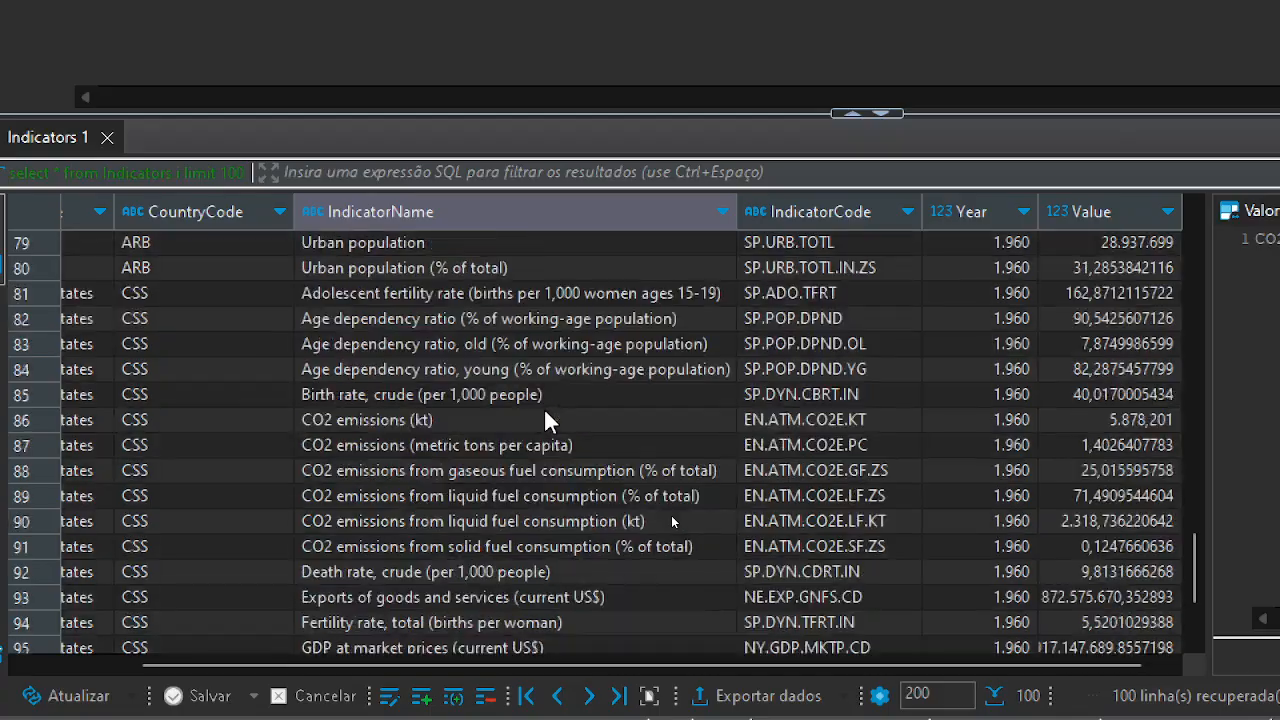
pyautogui.scroll(-3, 545, 418)
pyautogui.scroll(20, 518, 495)
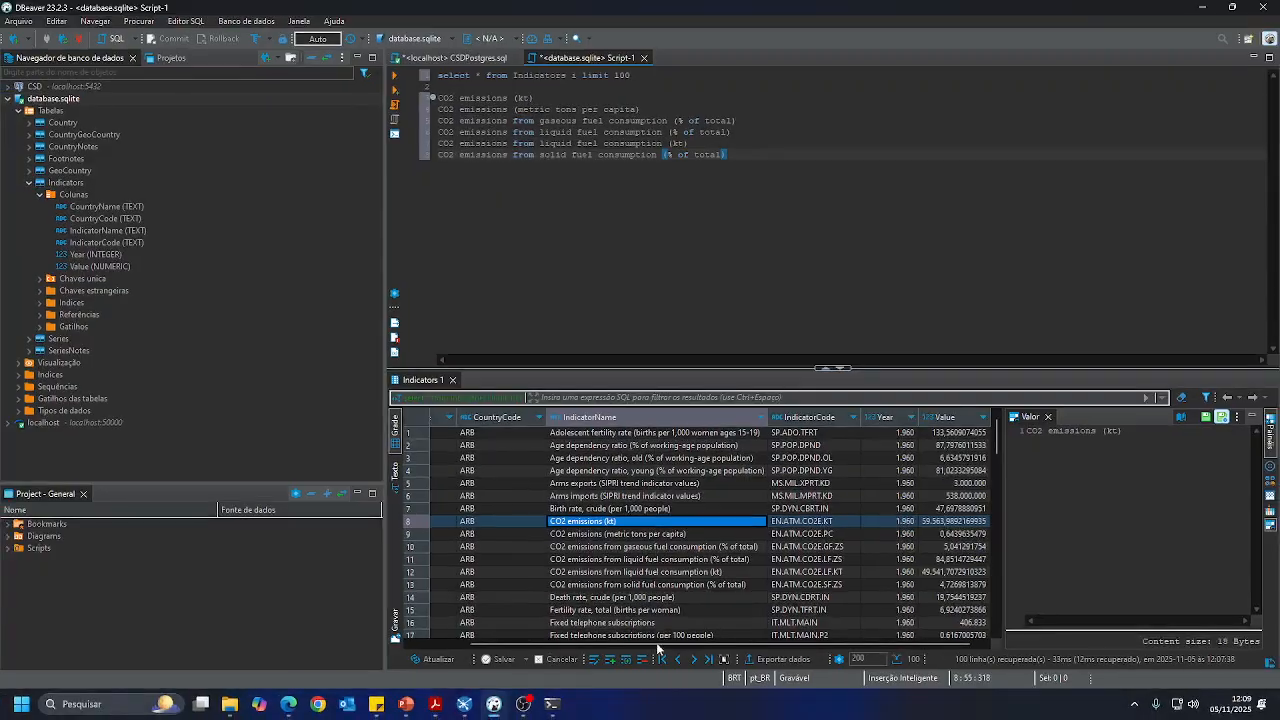
pyautogui.moveTo(436, 710)
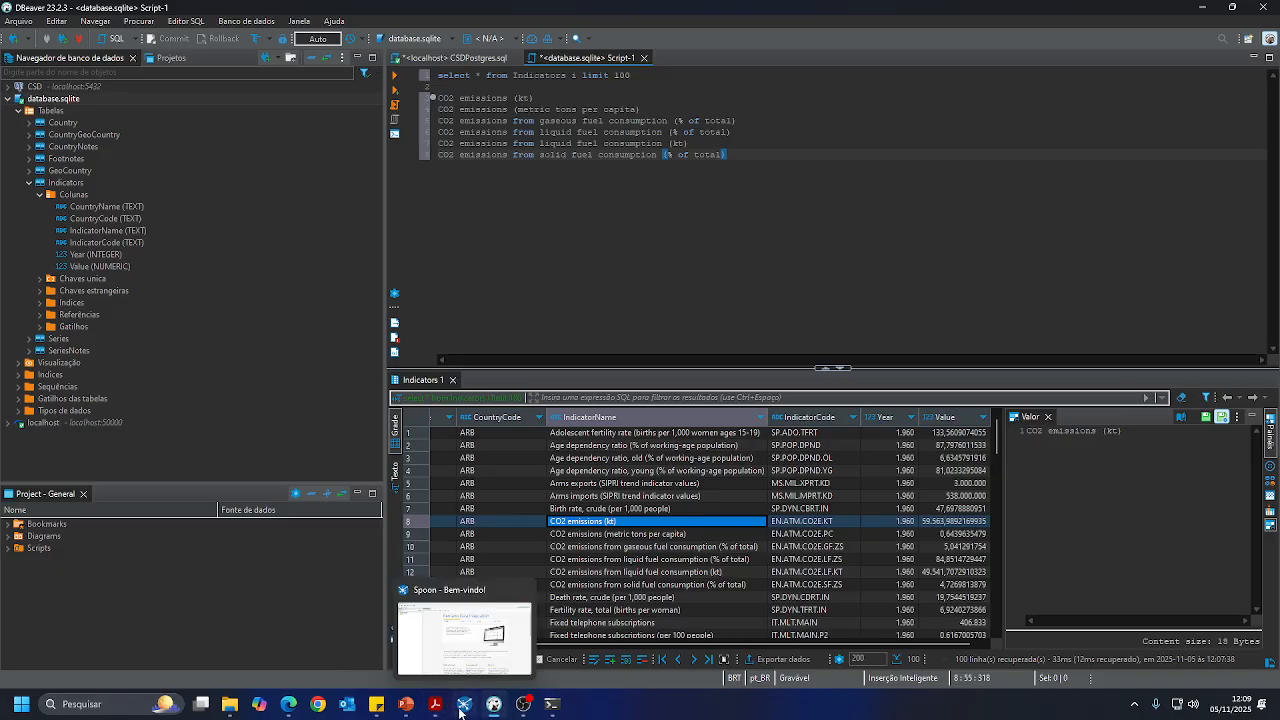
pyautogui.click(459, 709)
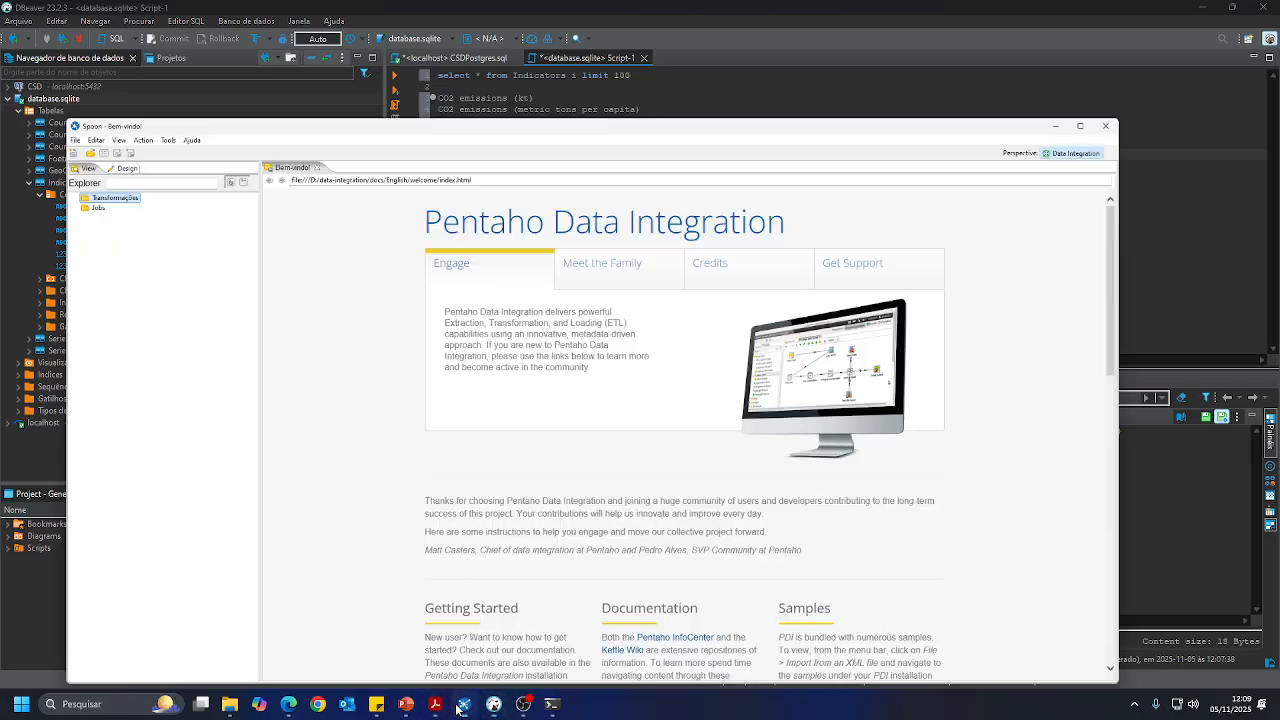
pyautogui.click(459, 709)
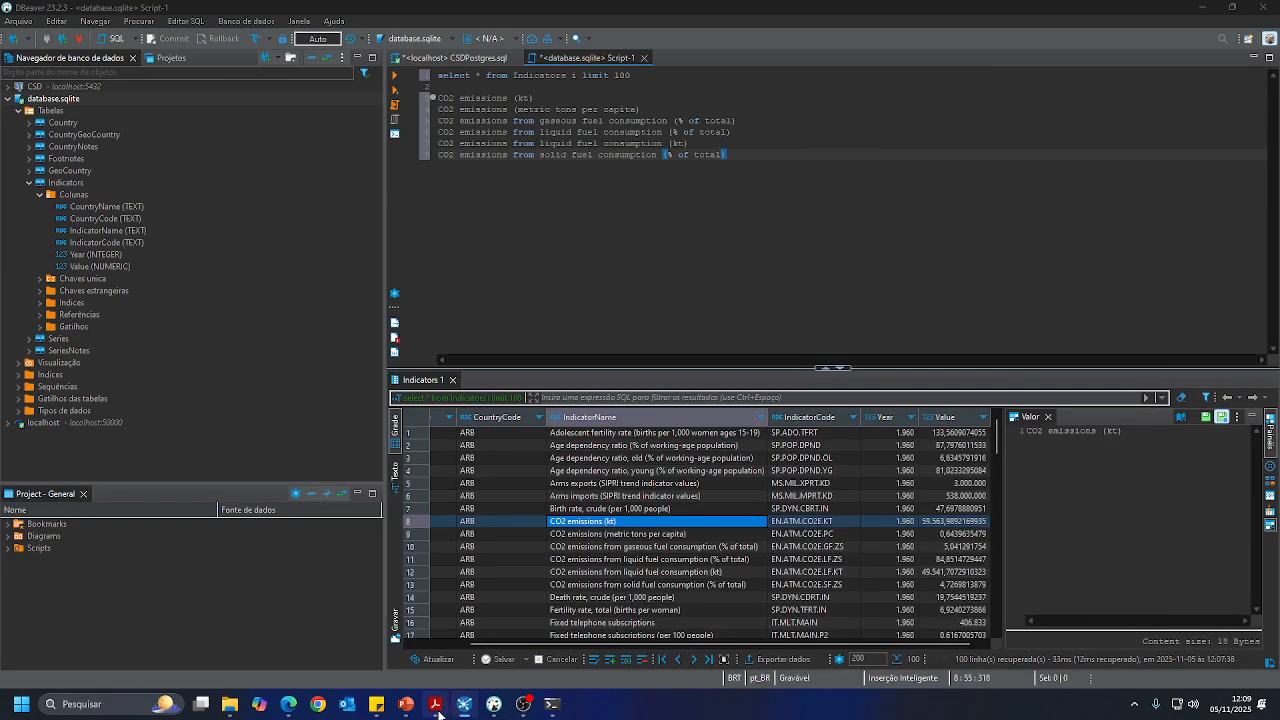
# Switch to the indicators PDF and mark the Atmosphere column with its greenhouse gas, carbon dioxide, ozone and urban air pollutant indicators
pyautogui.click(437, 710)
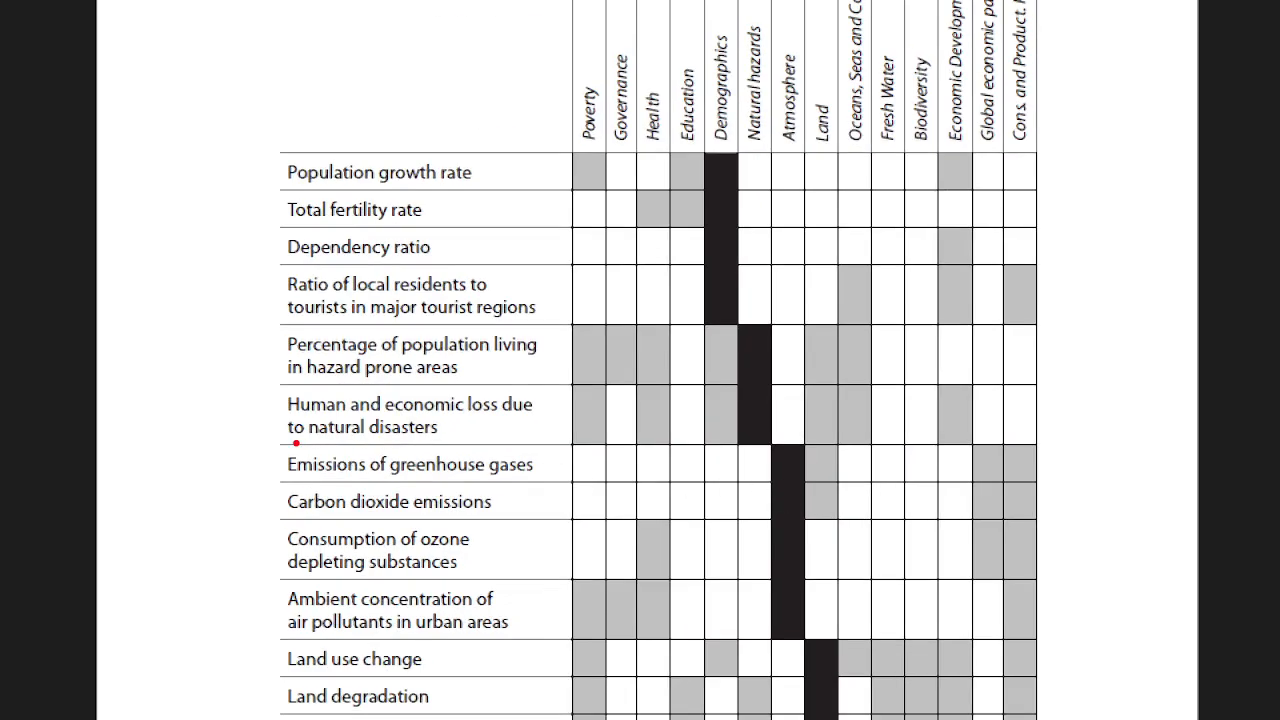
pyautogui.moveTo(767, 42)
pyautogui.mouseDown()
pyautogui.moveTo(840, 177)
pyautogui.moveTo(810, 645)
pyautogui.mouseUp()
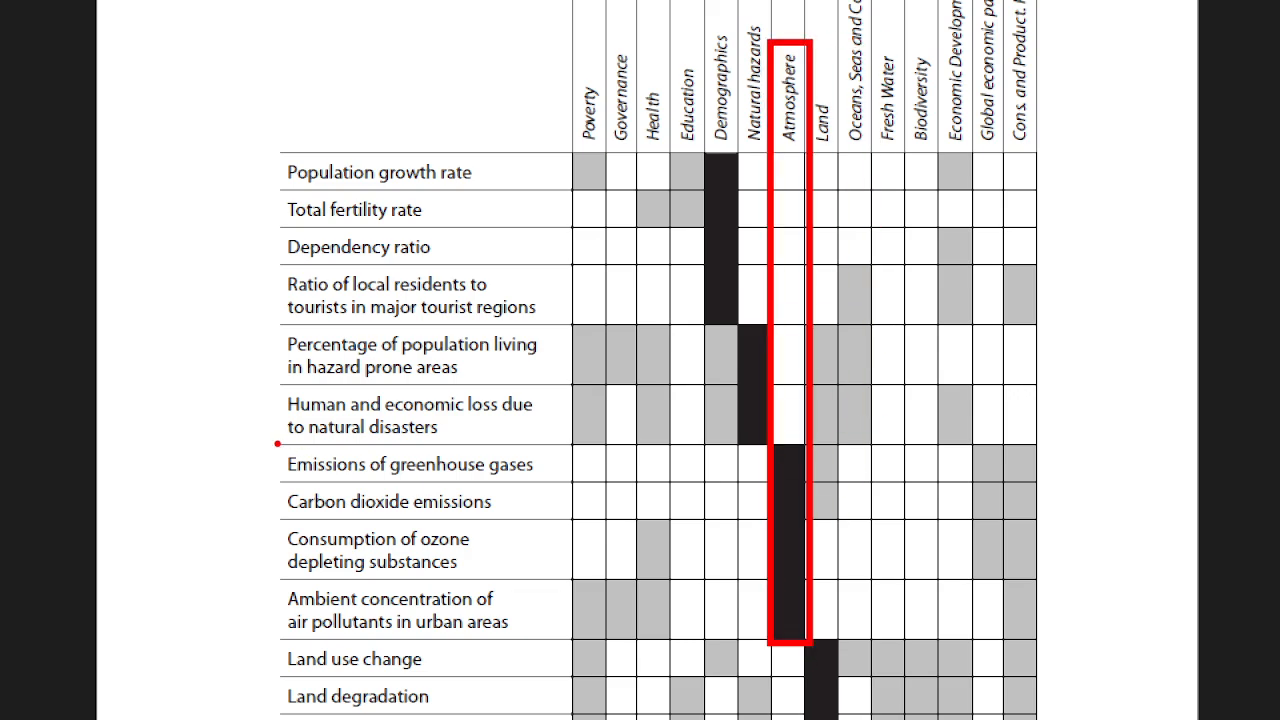
pyautogui.moveTo(277, 443)
pyautogui.mouseDown()
pyautogui.moveTo(357, 463)
pyautogui.moveTo(812, 487)
pyautogui.mouseUp()
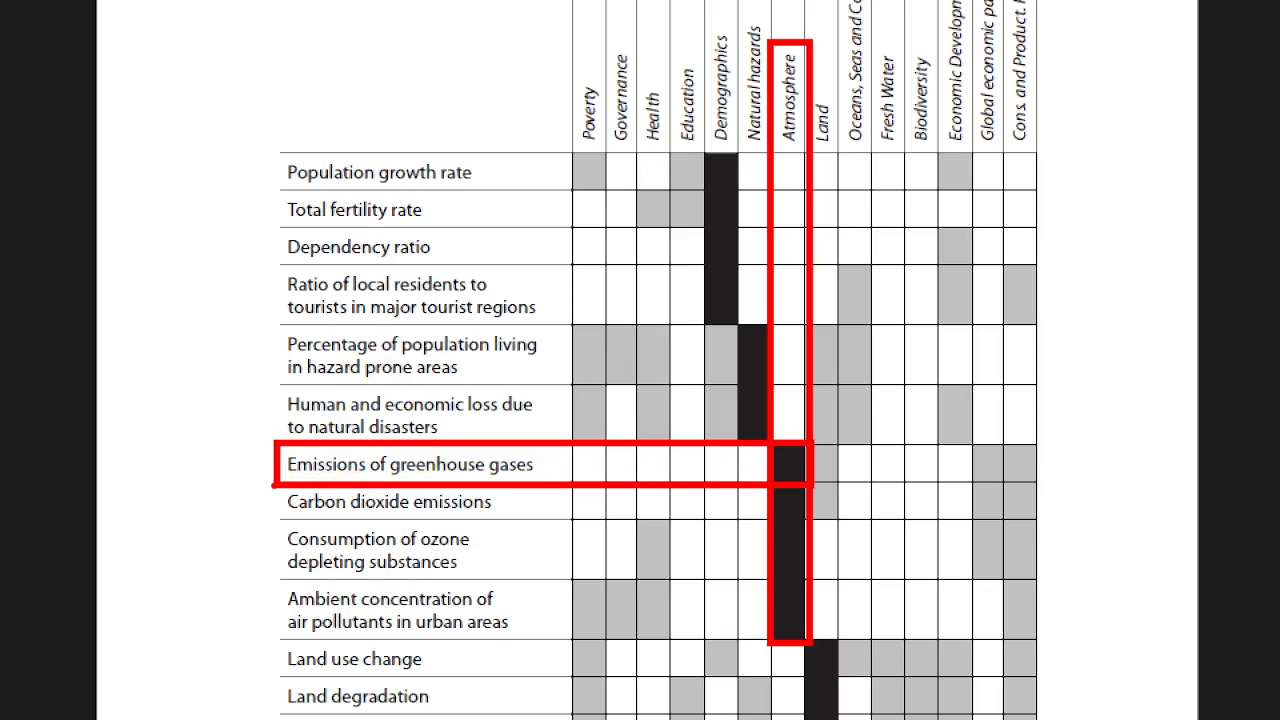
pyautogui.moveTo(274, 482)
pyautogui.mouseDown()
pyautogui.moveTo(408, 510)
pyautogui.moveTo(810, 520)
pyautogui.mouseUp()
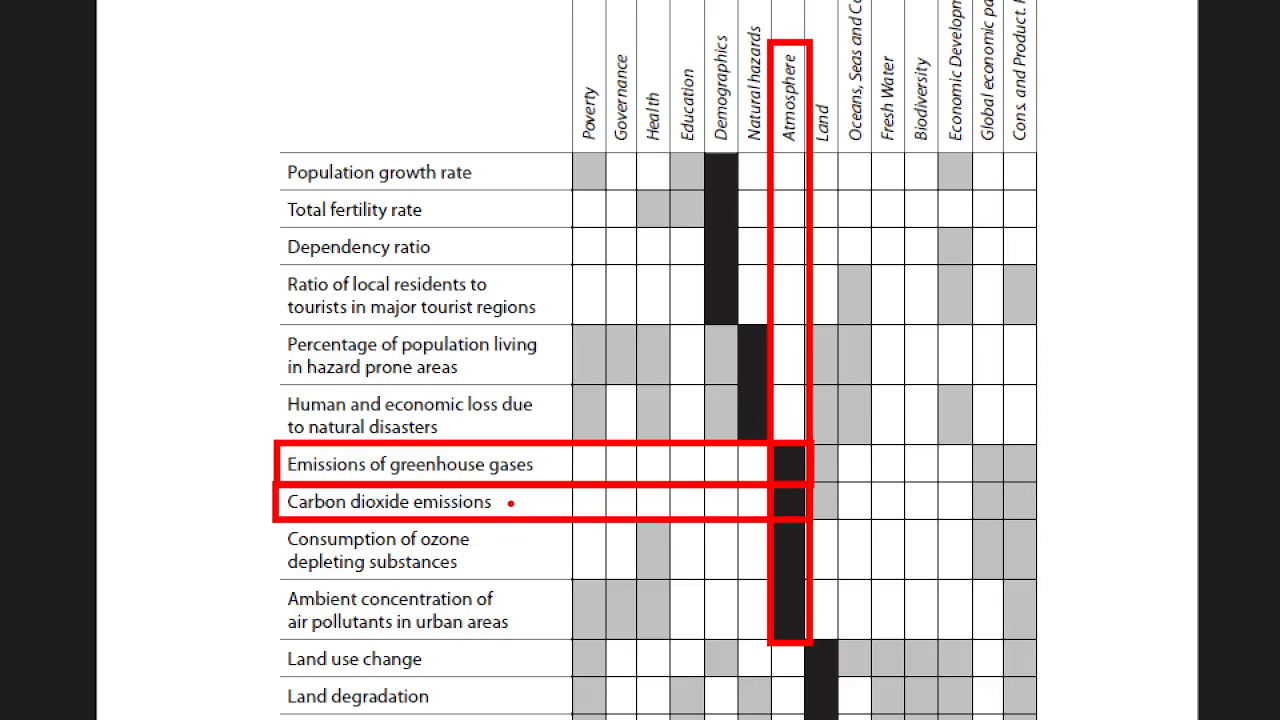
pyautogui.moveTo(508, 503); pyautogui.dragTo(790, 503)
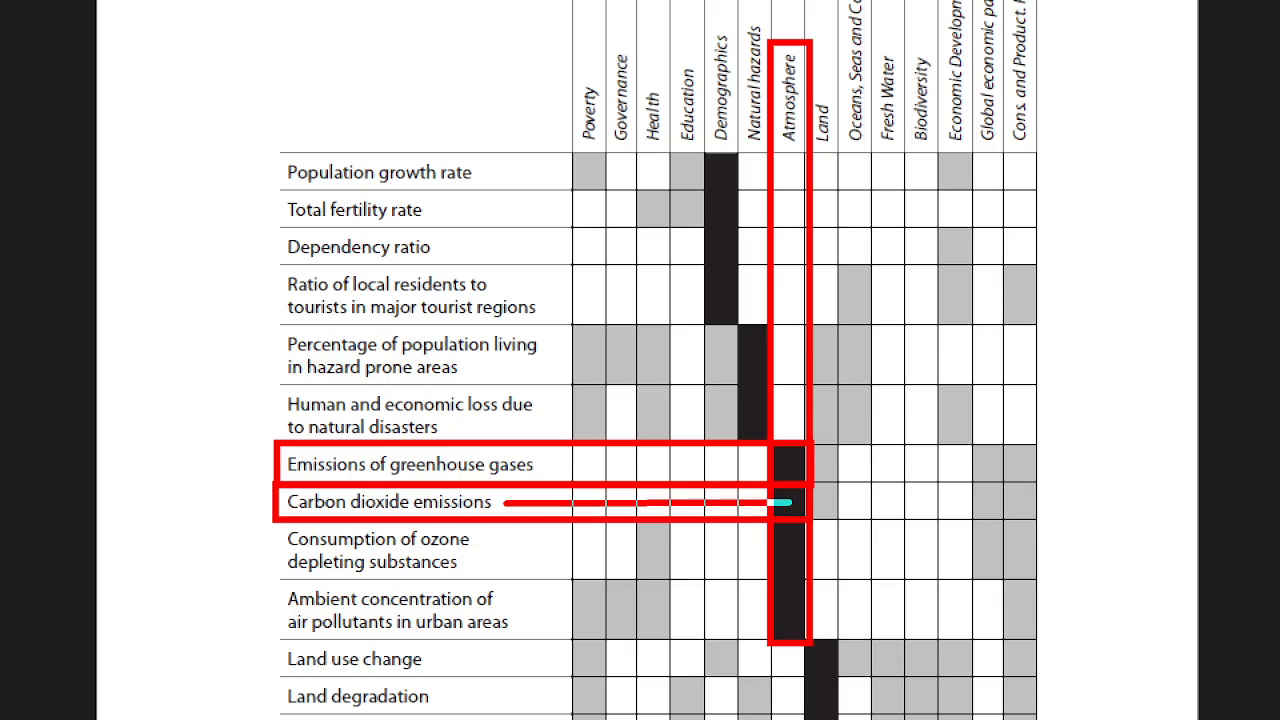
pyautogui.moveTo(524, 492)
pyautogui.mouseDown()
pyautogui.moveTo(500, 503)
pyautogui.moveTo(518, 516)
pyautogui.mouseUp()
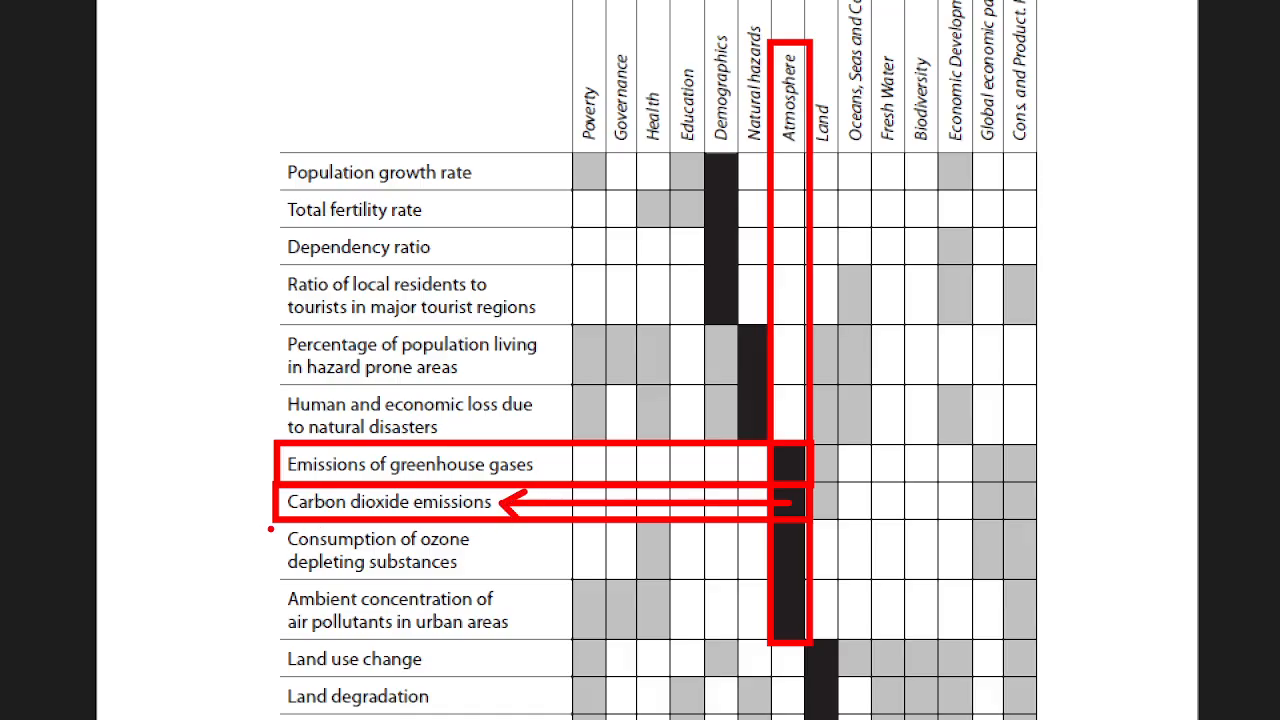
pyautogui.moveTo(270, 521)
pyautogui.mouseDown()
pyautogui.moveTo(441, 531)
pyautogui.moveTo(532, 566)
pyautogui.moveTo(812, 578)
pyautogui.mouseUp()
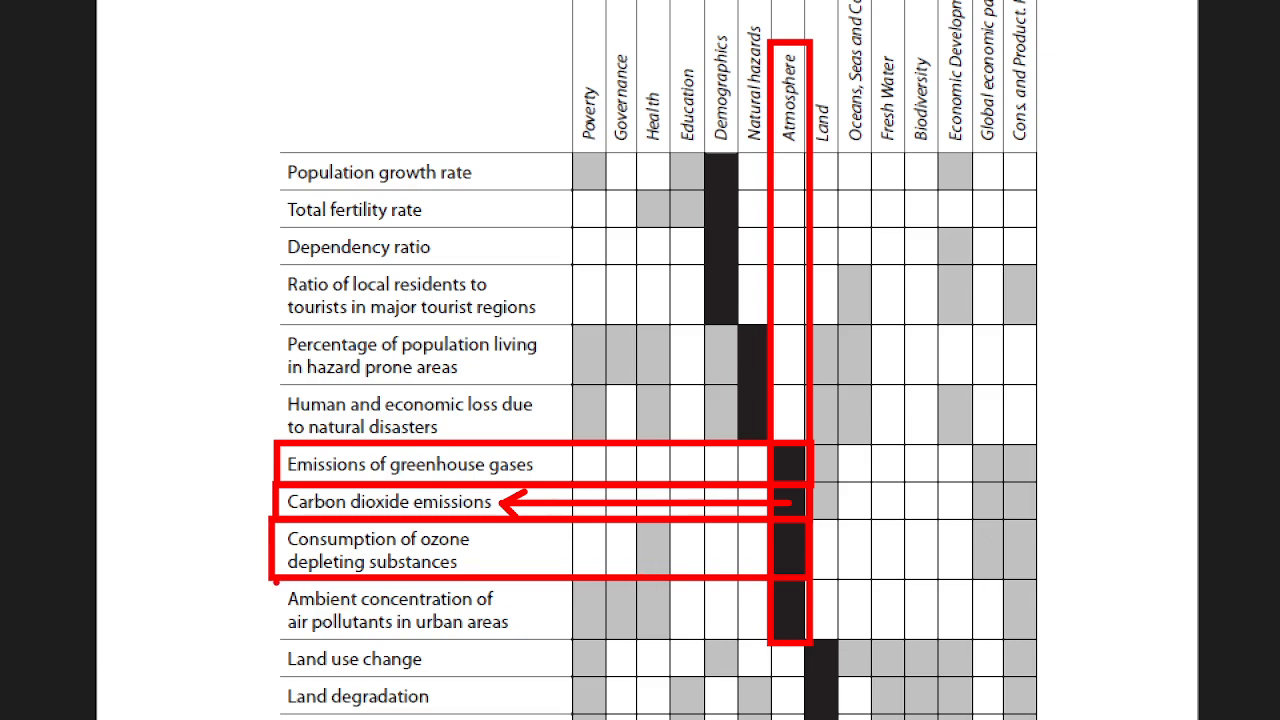
pyautogui.moveTo(268, 577)
pyautogui.mouseDown()
pyautogui.moveTo(325, 599)
pyautogui.moveTo(478, 609)
pyautogui.moveTo(572, 640)
pyautogui.mouseUp()
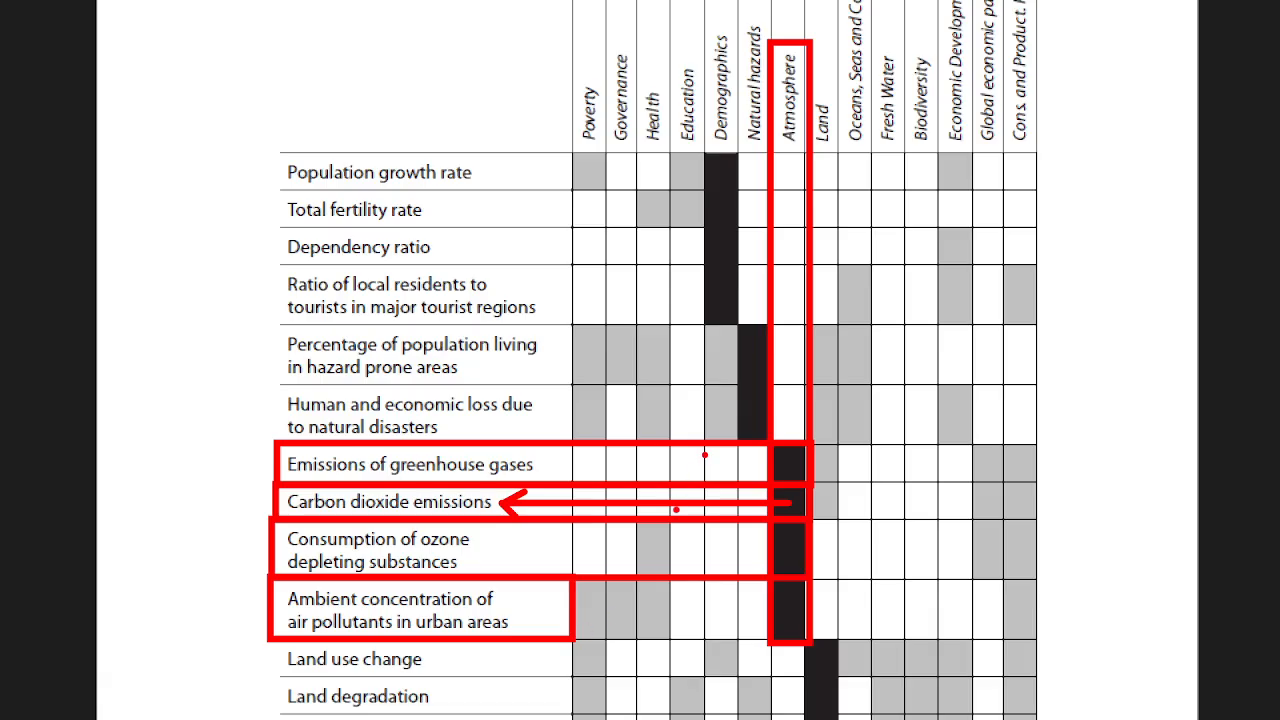
pyautogui.press('Escape')
pyautogui.hotkey('ctrl', '4')
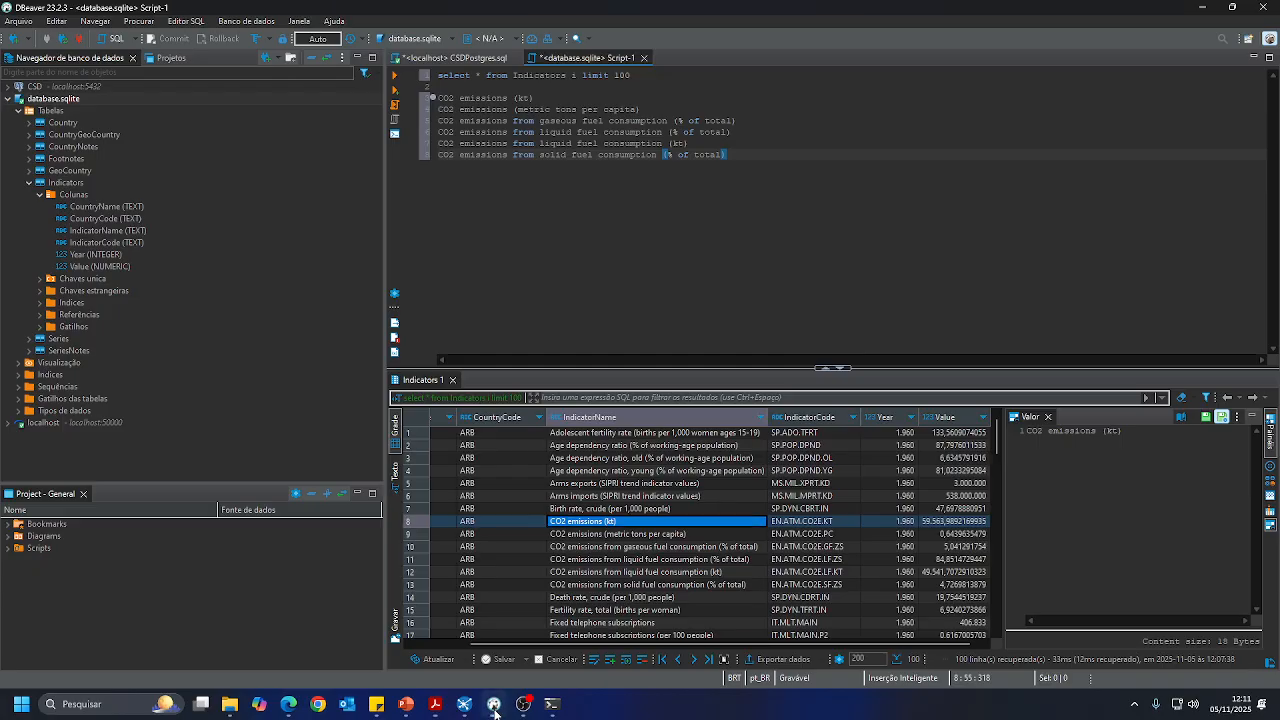
# Return to the DBeaver script and move "limit 100" onto its own line, leaving a blank line after "select * from Indicators i"
pyautogui.click(494, 704)
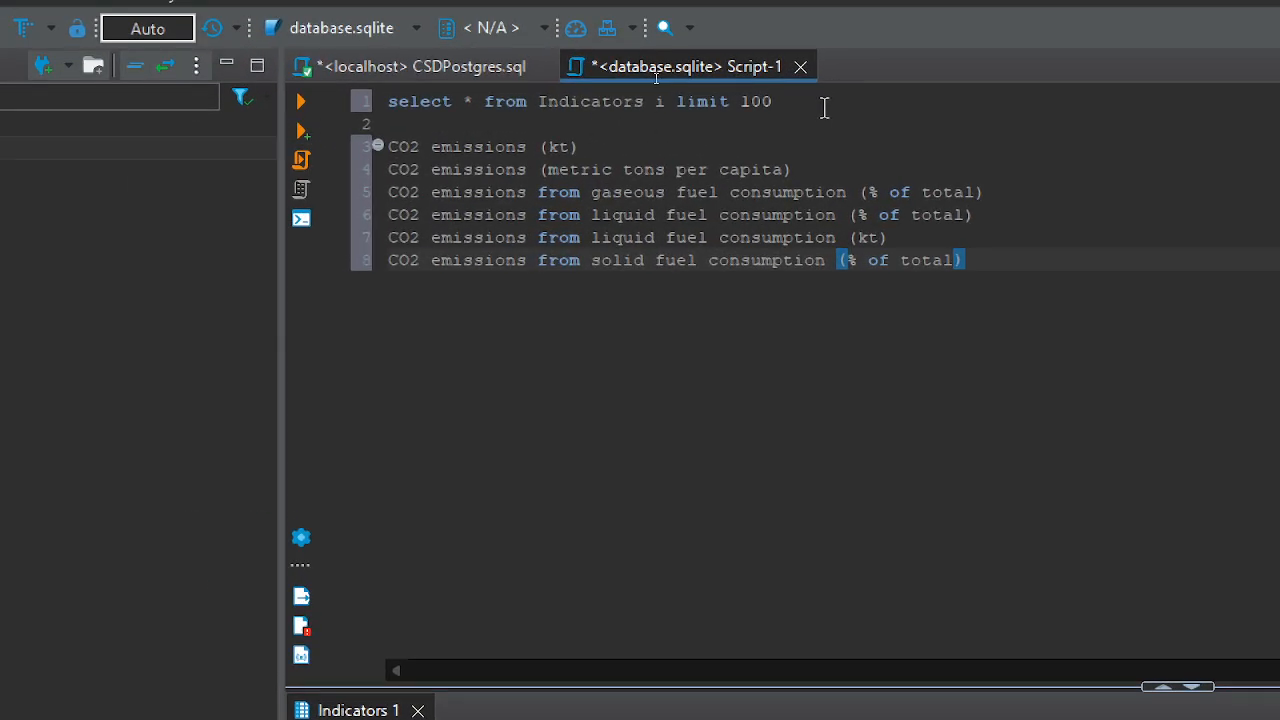
pyautogui.click(677, 103)
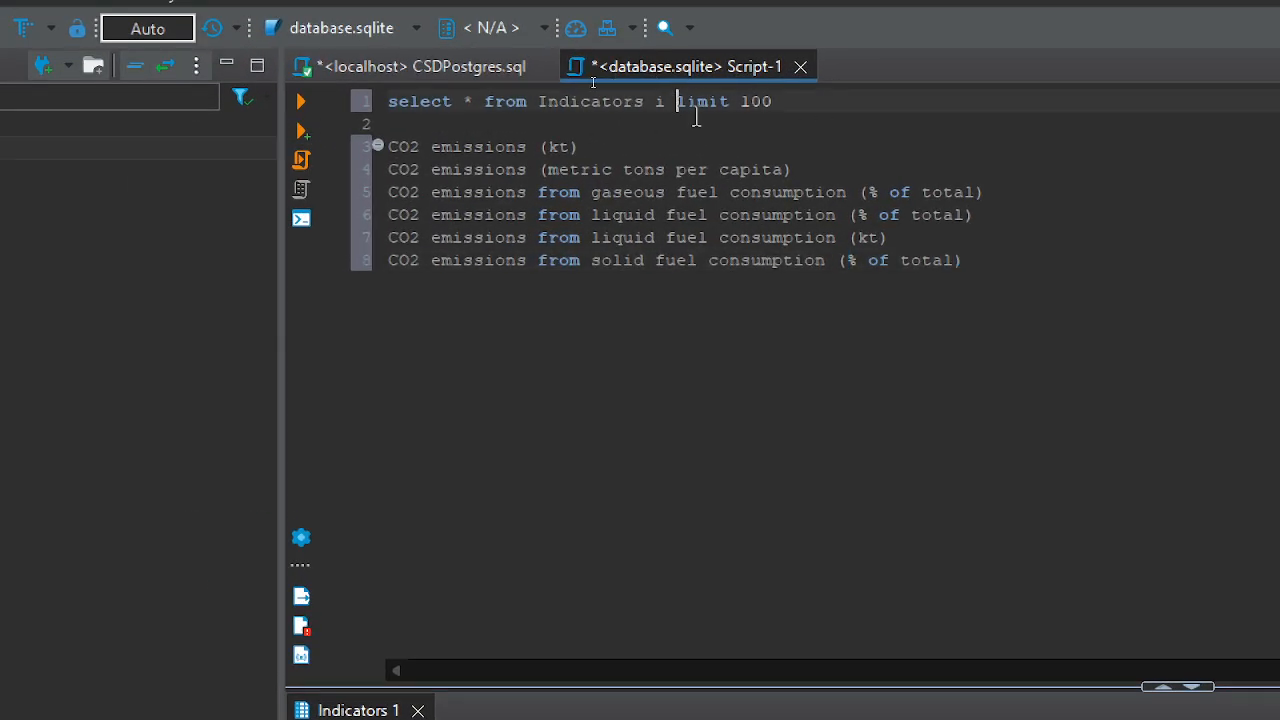
pyautogui.press('Return')
pyautogui.press('Return')
pyautogui.write('l')
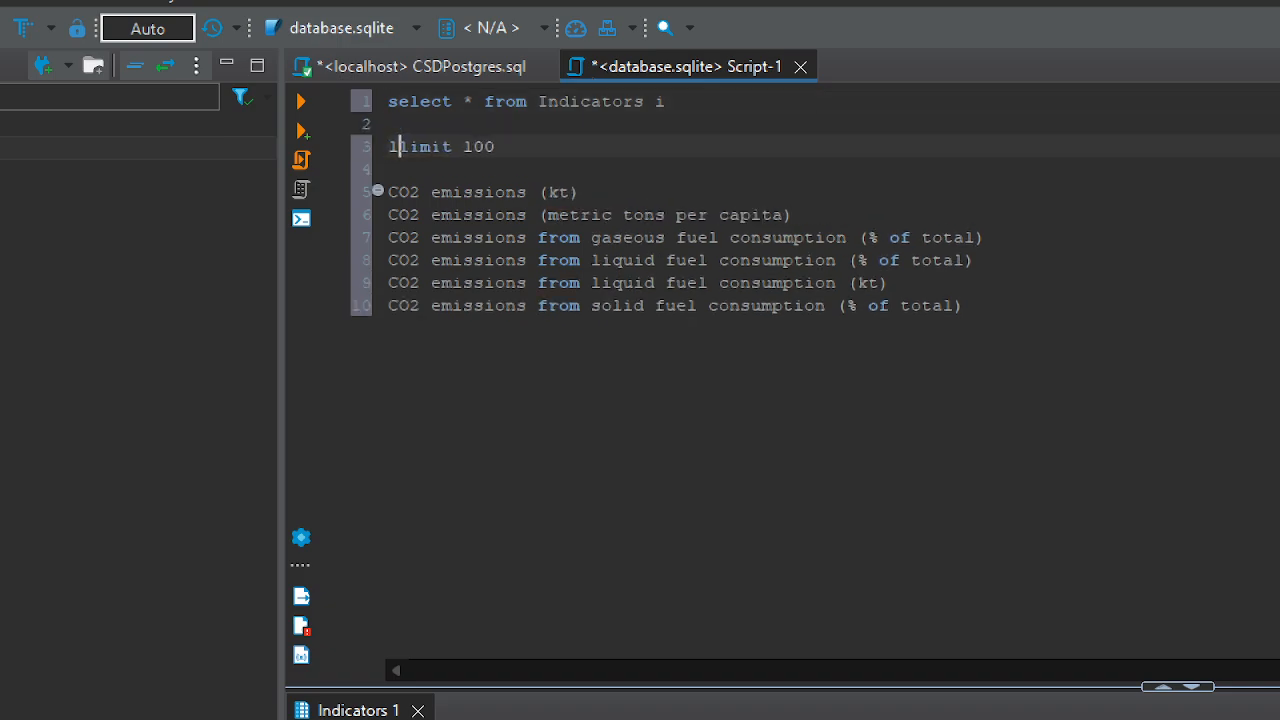
pyautogui.press('BackSpace')
pyautogui.press('Up')
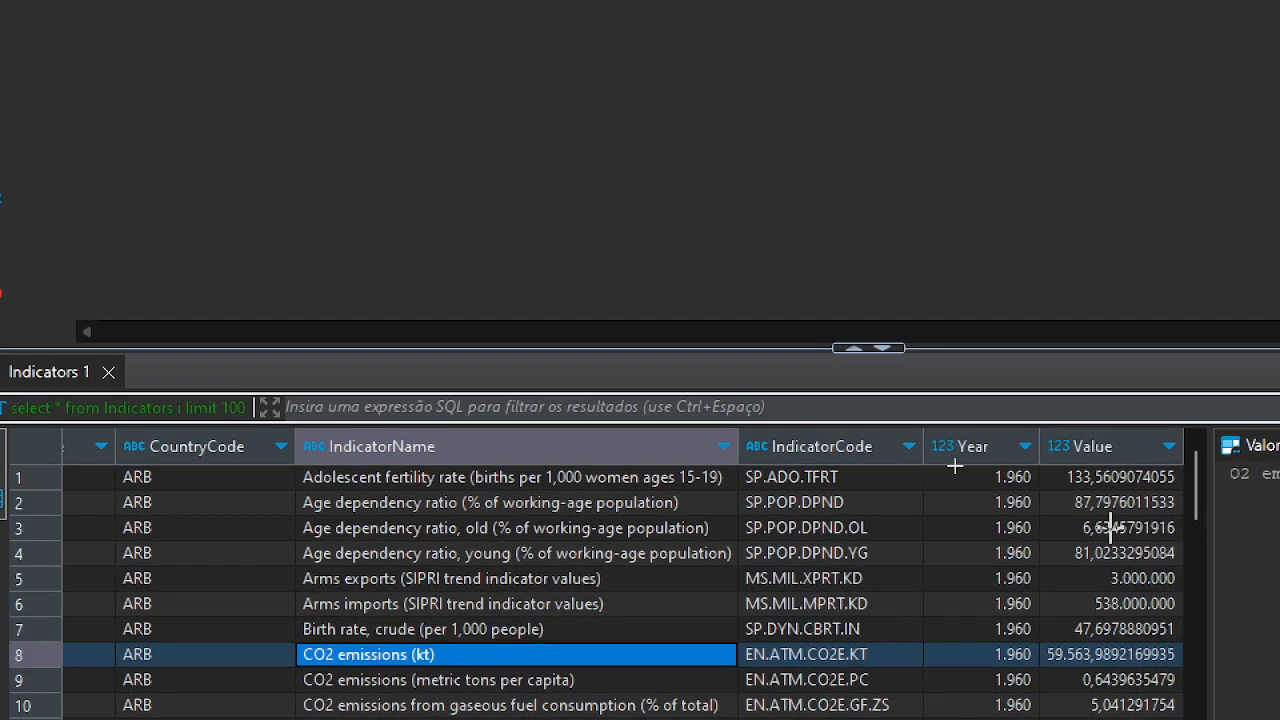
# Examine the Value and Year columns across the first rows of the Indicators results
pyautogui.moveTo(1104, 477); pyautogui.dragTo(1118, 602)
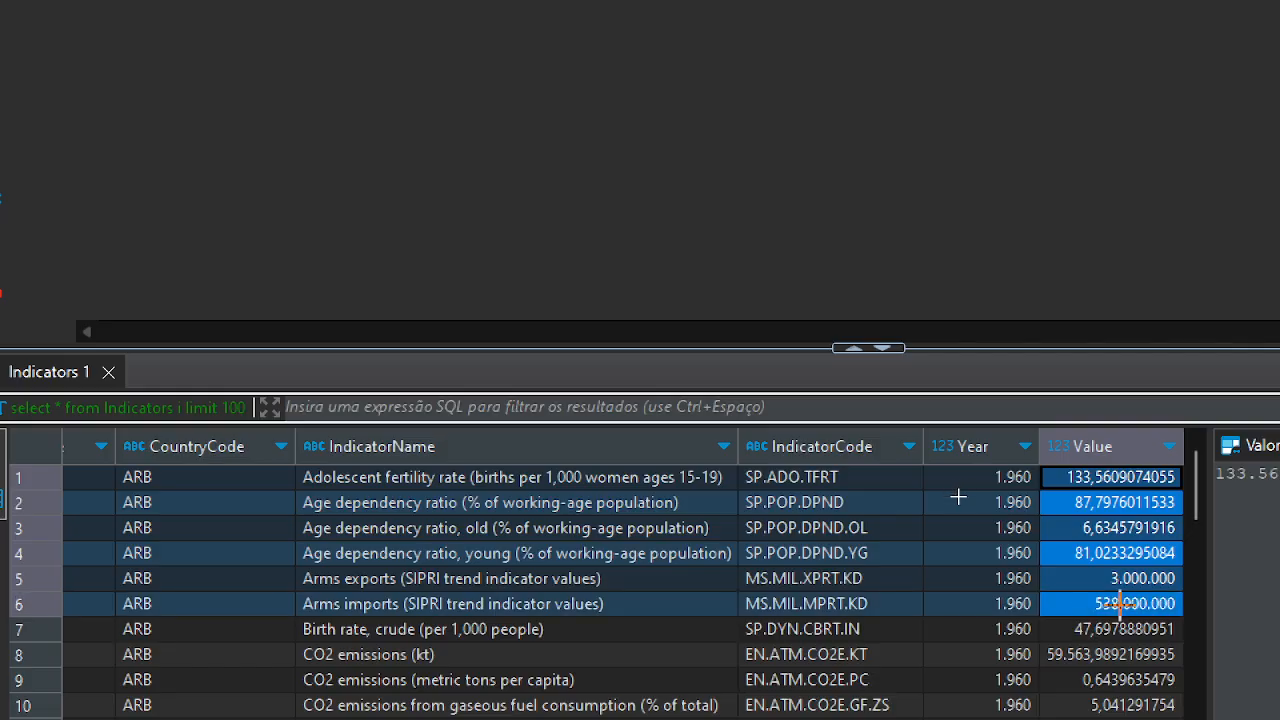
pyautogui.click(957, 502)
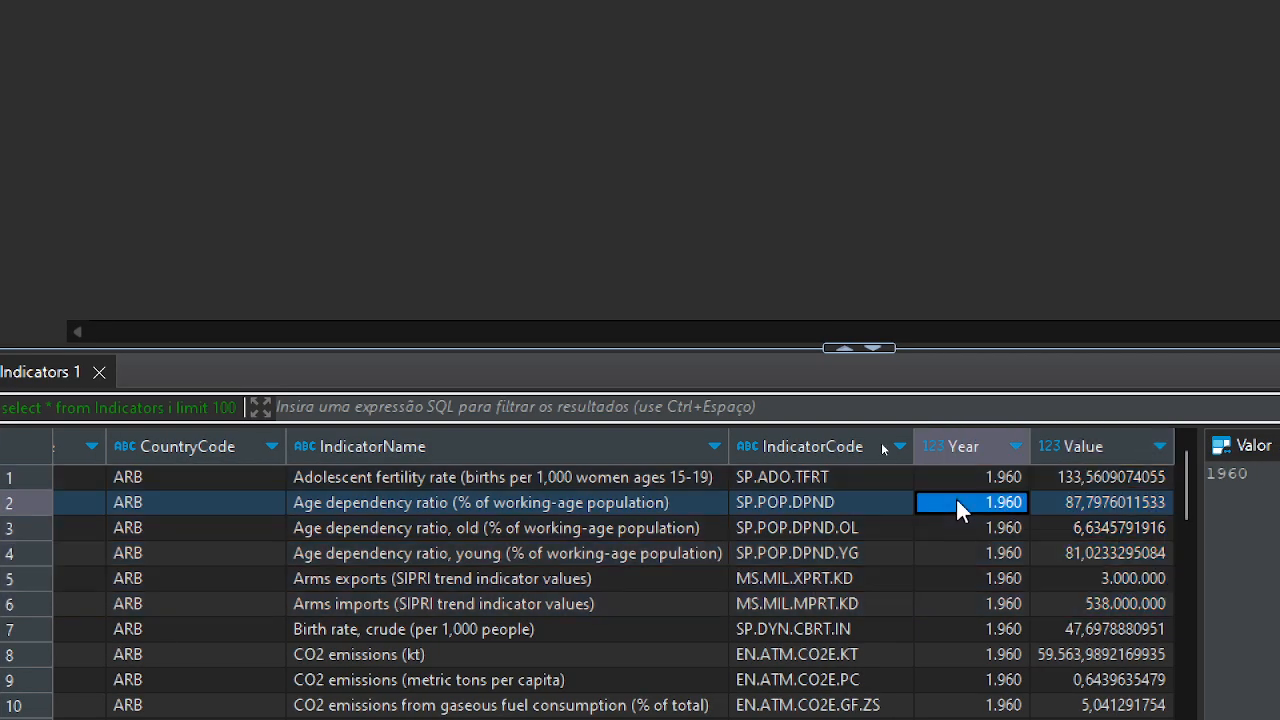
pyautogui.moveTo(955, 477); pyautogui.dragTo(957, 557)
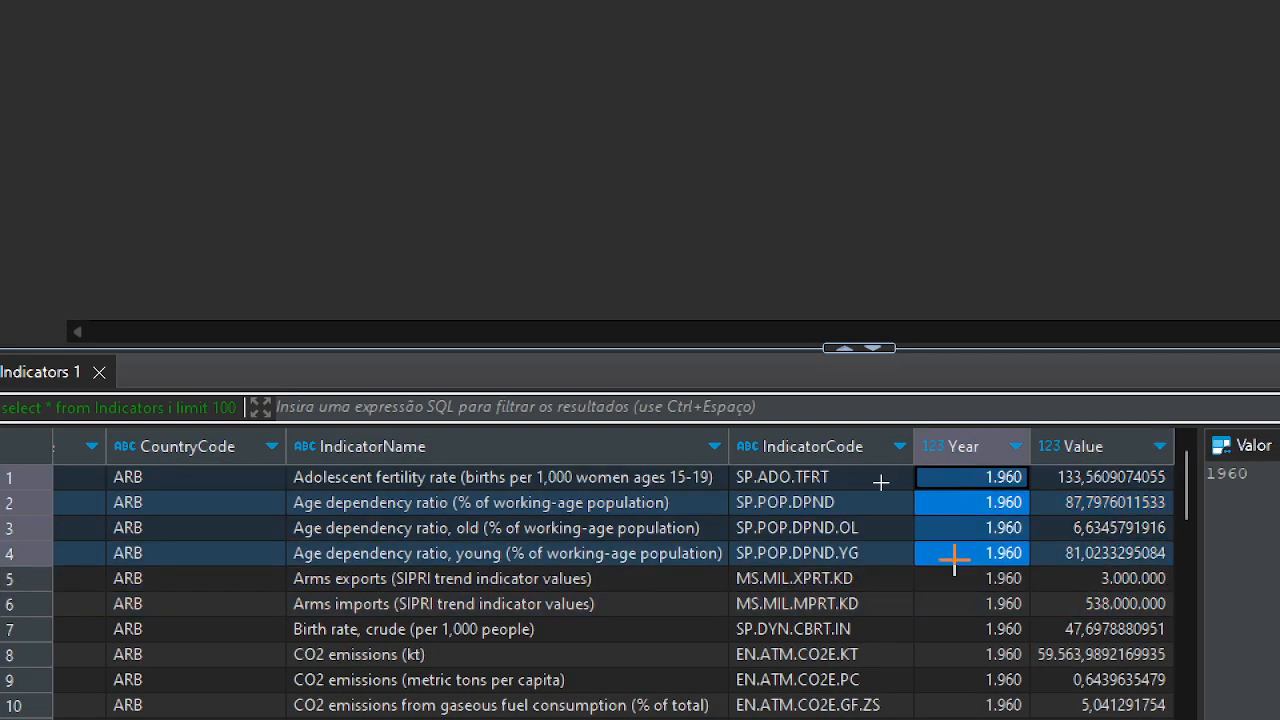
pyautogui.click(1107, 503)
pyautogui.moveTo(1108, 479); pyautogui.dragTo(1112, 517)
pyautogui.click(991, 519)
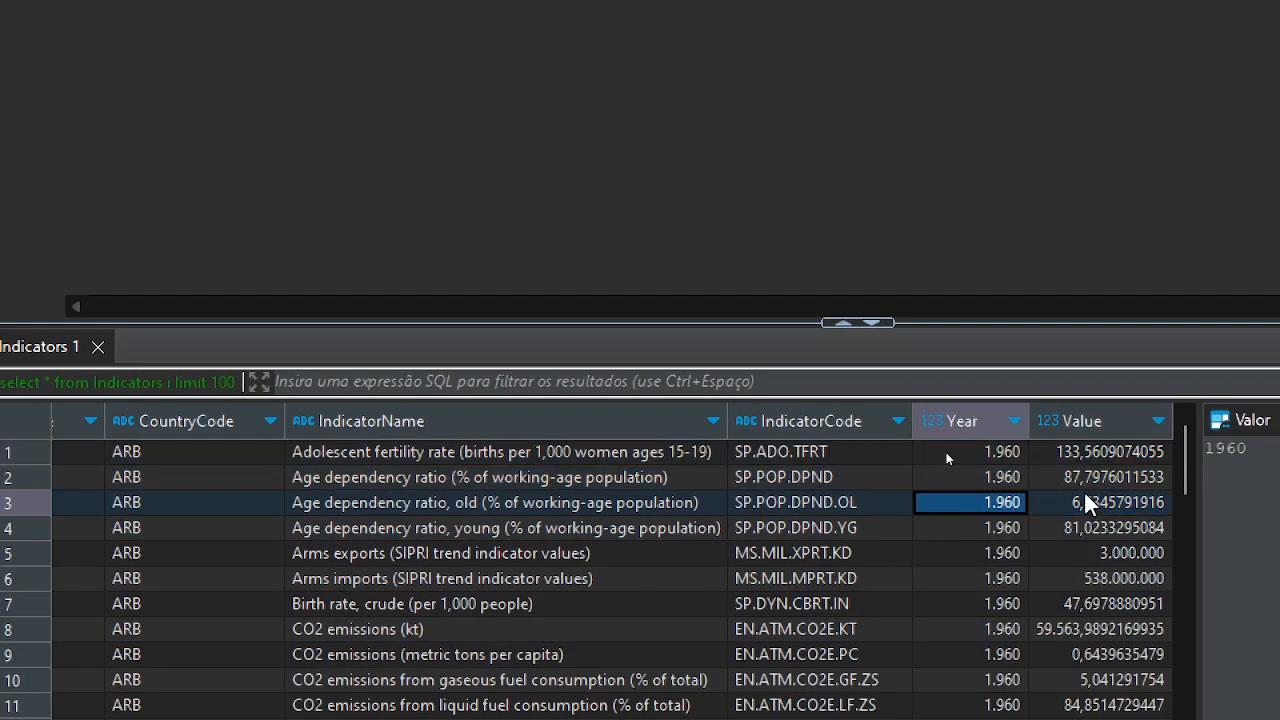
# Examine the indicator names in the first eight result rows alongside the CO2 emissions names listed in the script
pyautogui.click(353, 460)
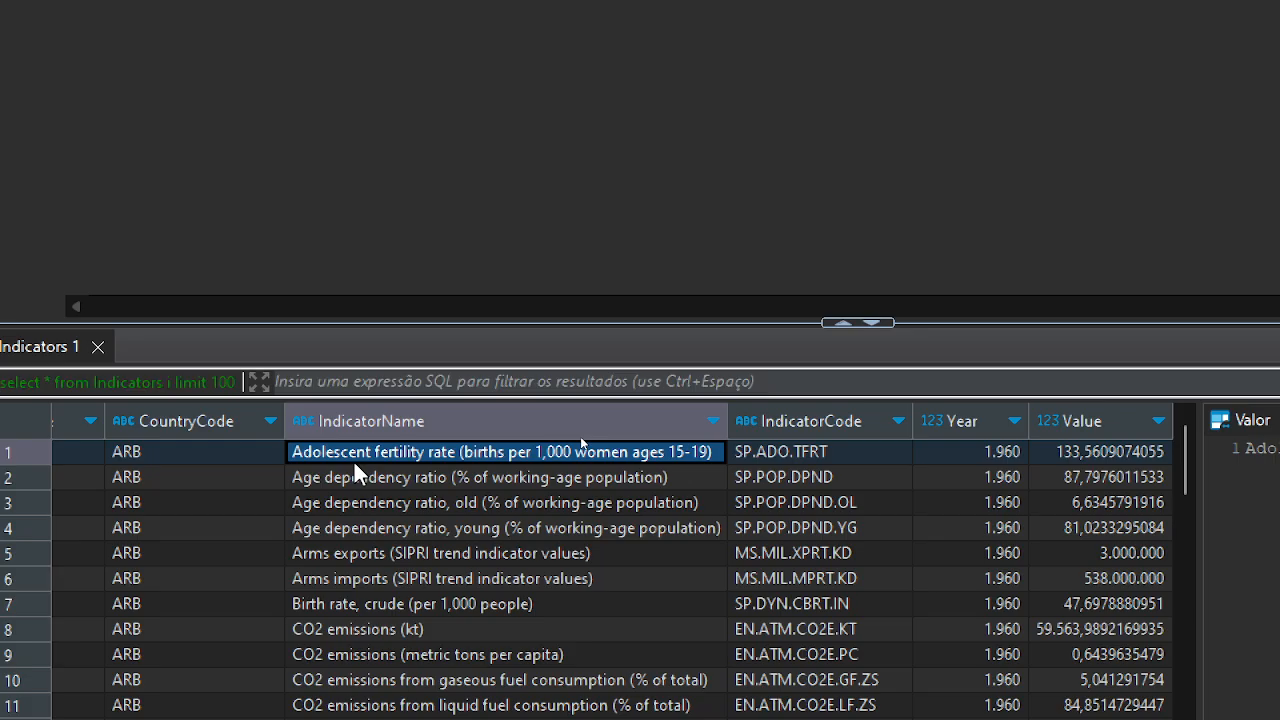
pyautogui.moveTo(401, 622); pyautogui.dragTo(435, 458)
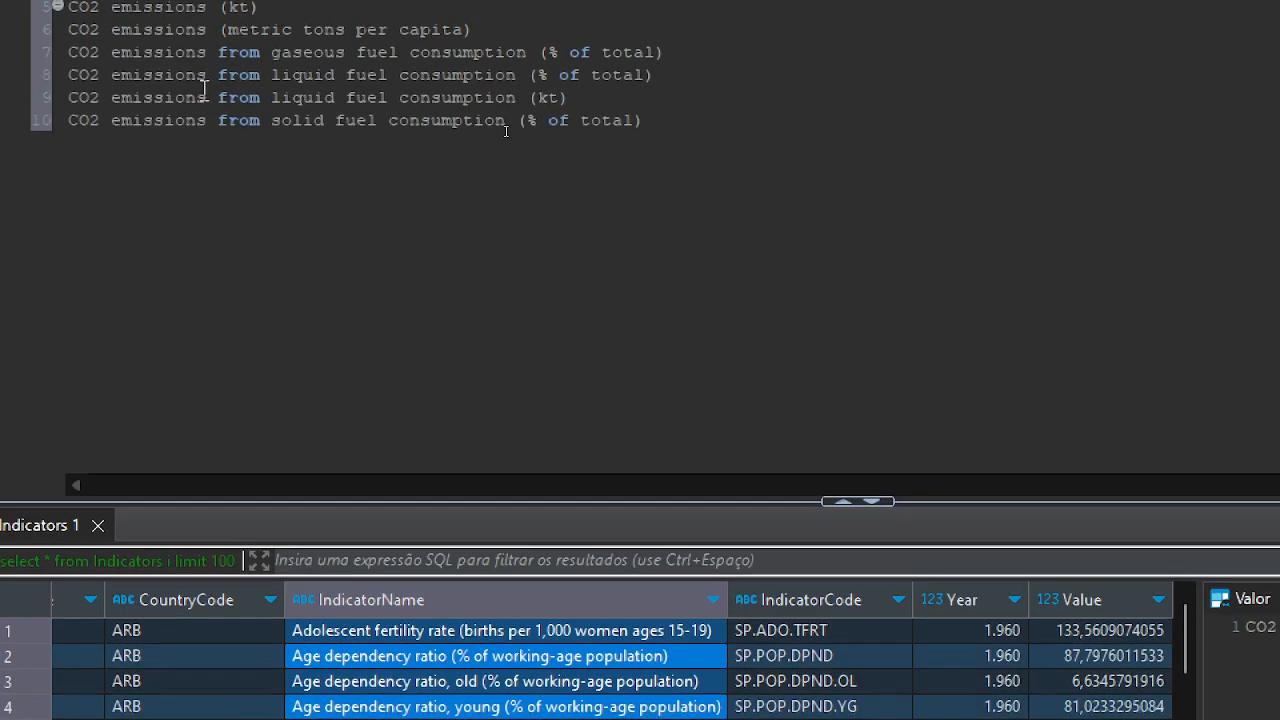
pyautogui.click(157, 92)
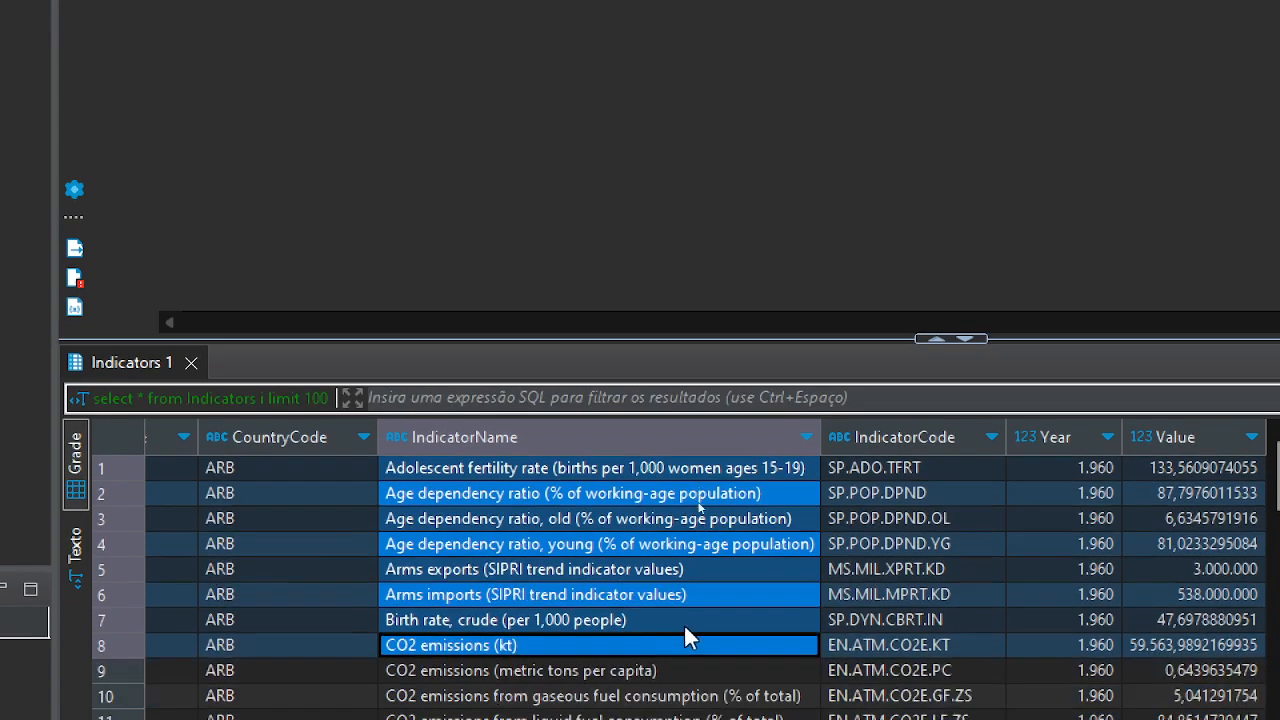
pyautogui.click(640, 520)
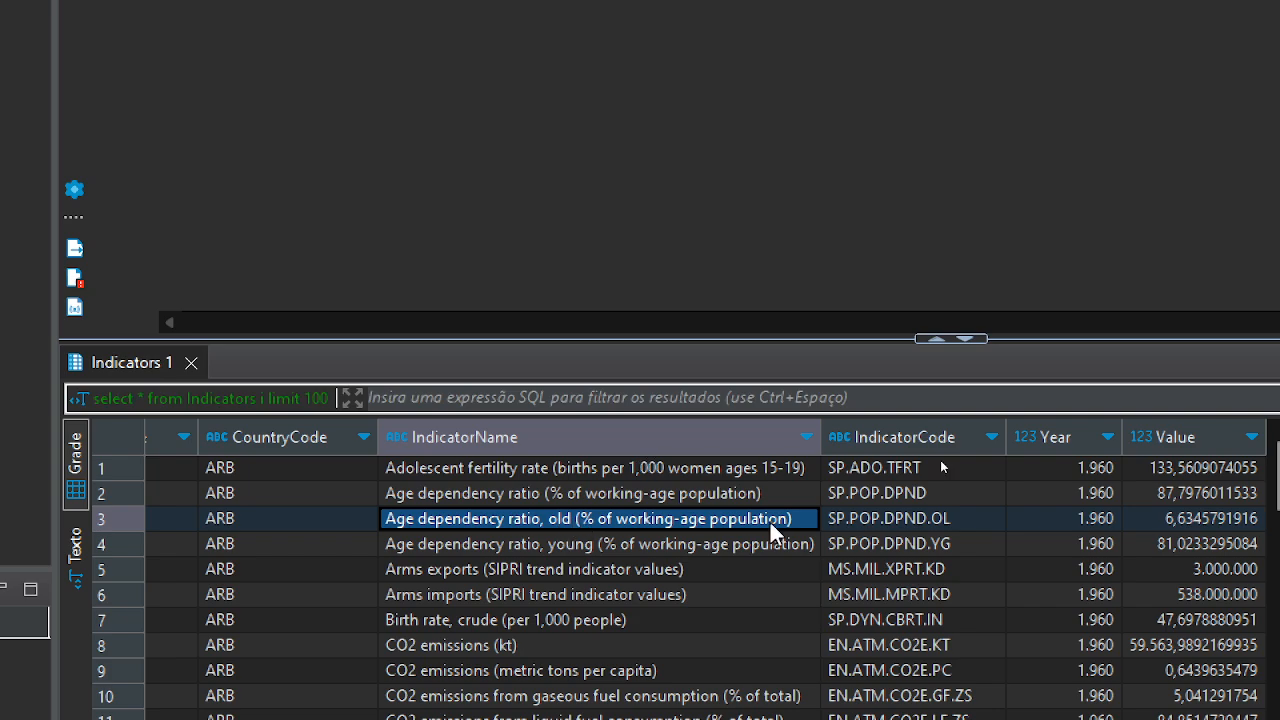
# Check how the first result rows relate values, years and countries by going through the Value, Year and CountryCode columns
pyautogui.moveTo(948, 476); pyautogui.dragTo(950, 594)
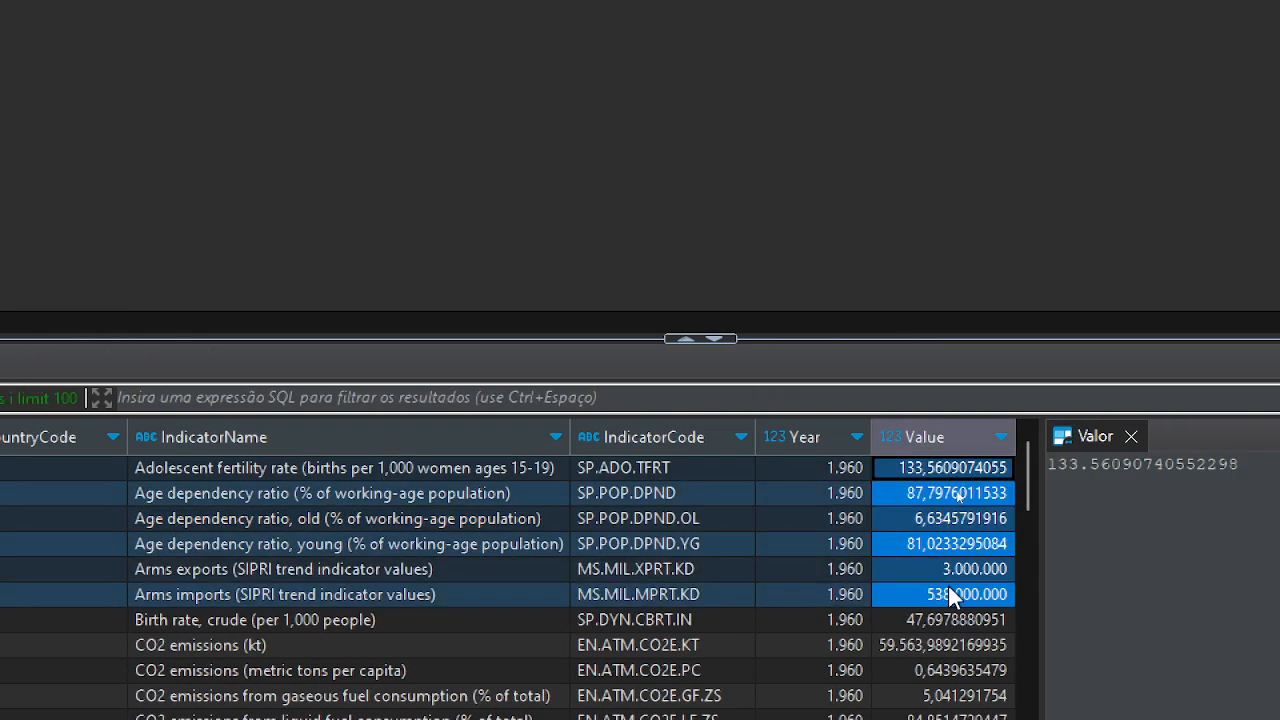
pyautogui.moveTo(789, 468); pyautogui.dragTo(791, 568)
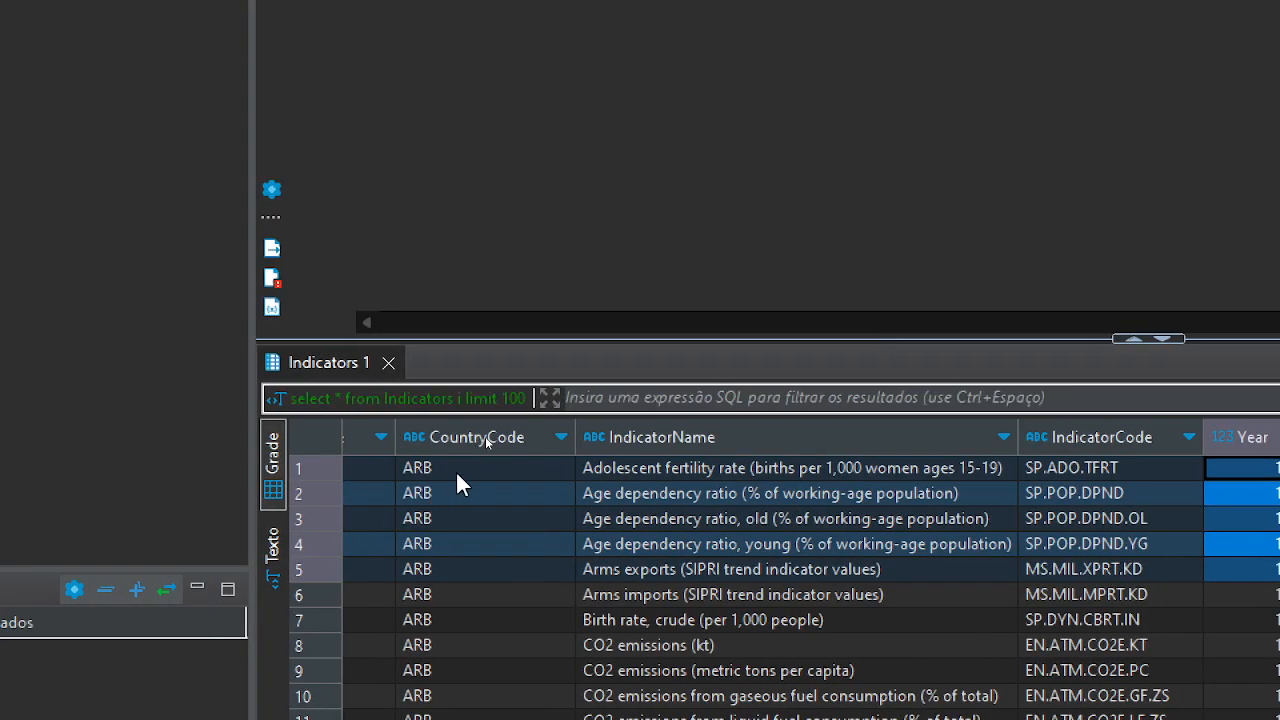
pyautogui.click(458, 518)
pyautogui.press('Down')
pyautogui.press('Down')
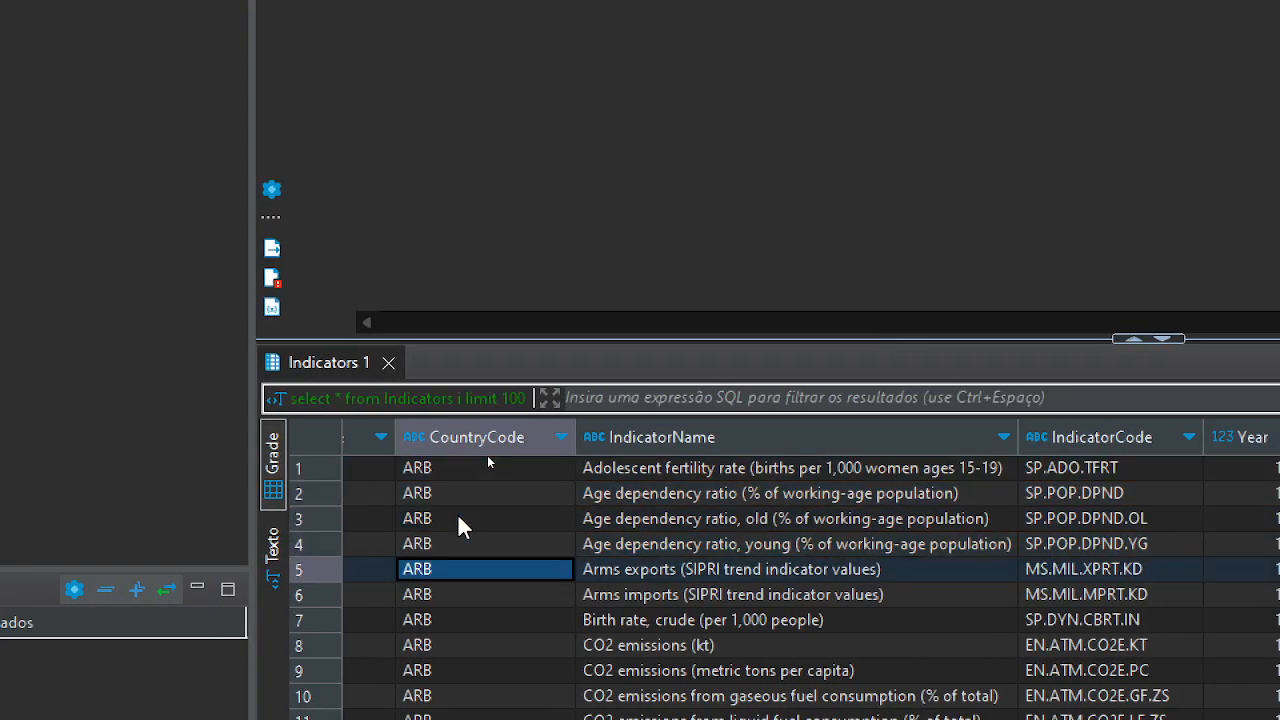
pyautogui.press('Left')
pyautogui.press('Up')
pyautogui.press('Up')
pyautogui.press('Up')
pyautogui.press('Up')
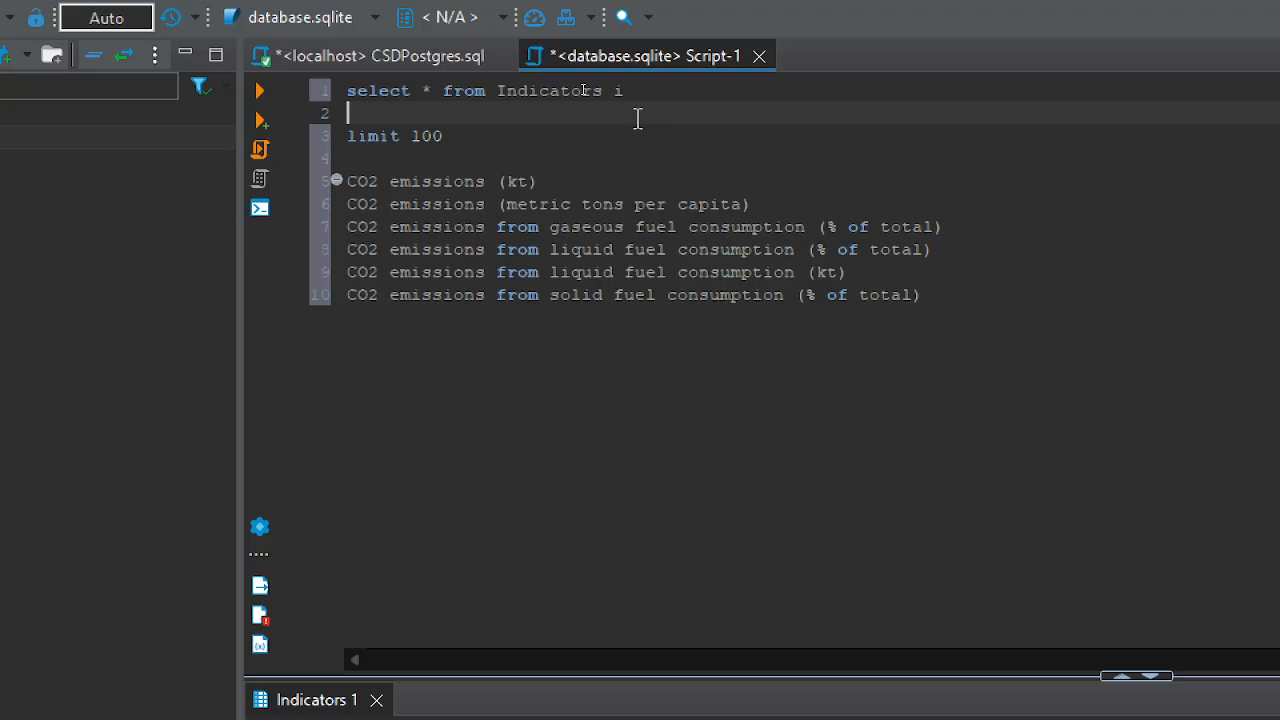
# Add the condition "where IndicatorName like %%" on the blank line between the select and limit lines
pyautogui.write('where ')
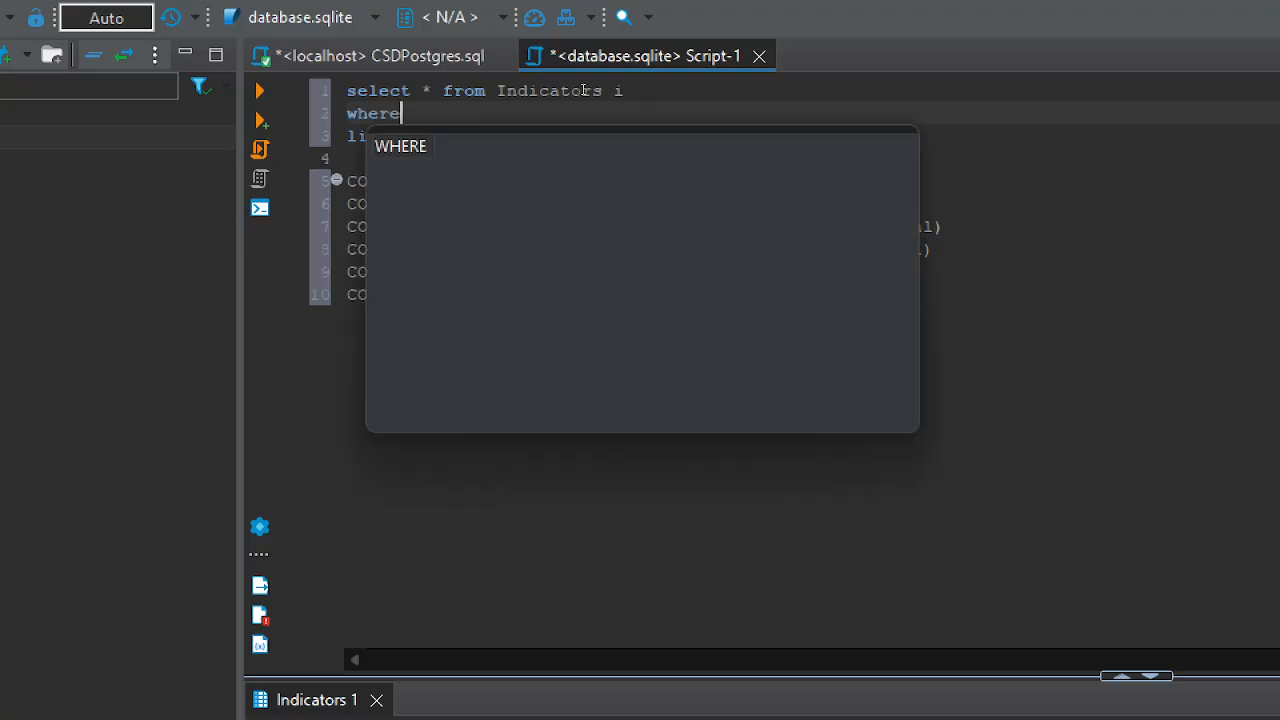
pyautogui.write('ini')
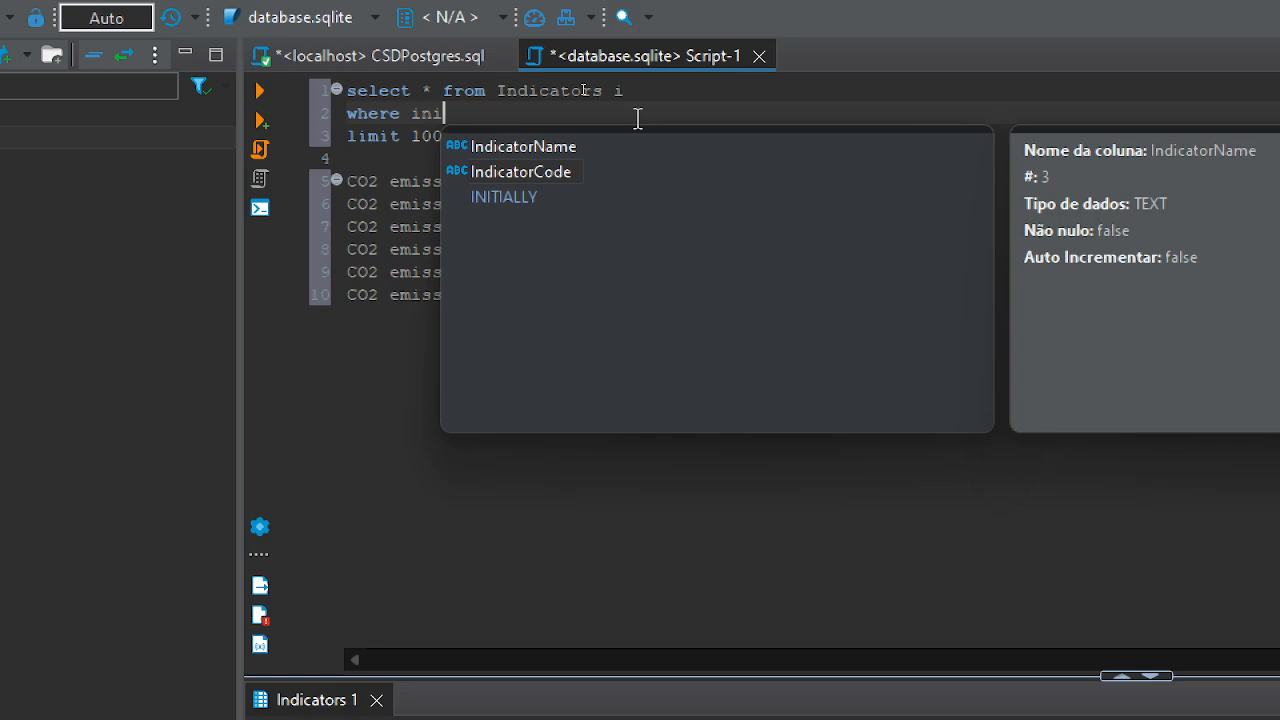
pyautogui.press('Return')
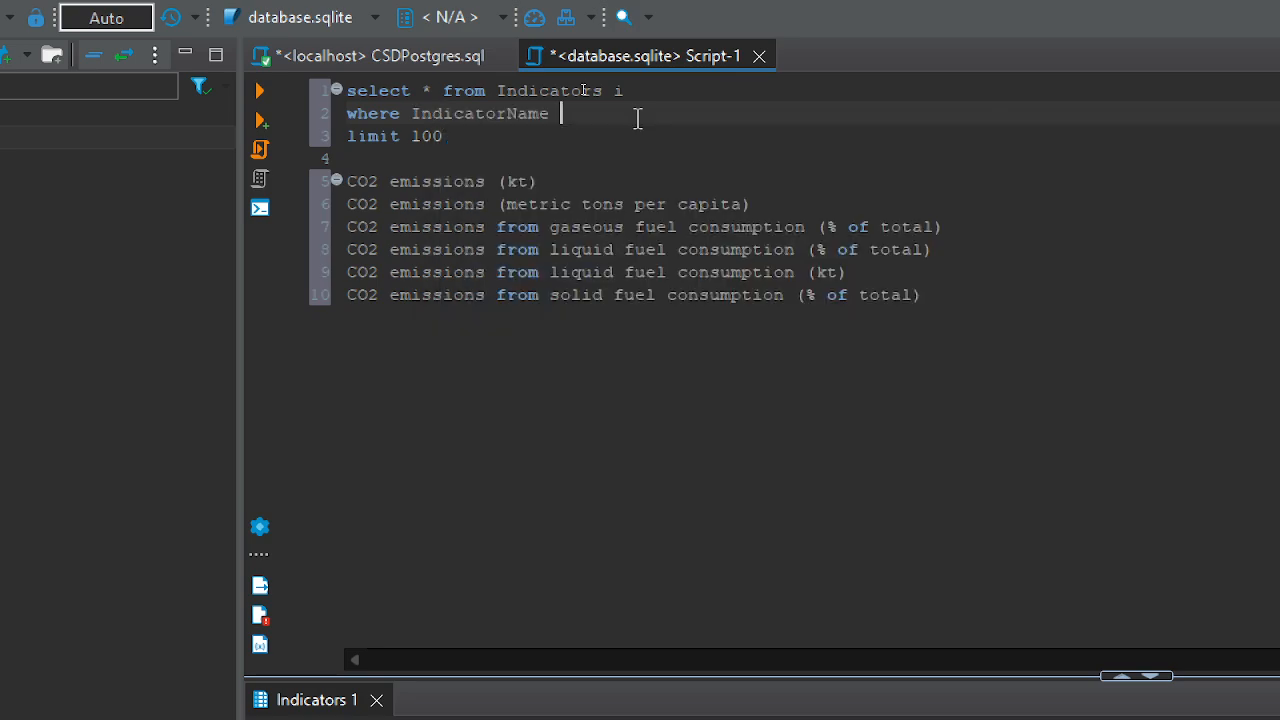
pyautogui.write('like')
pyautogui.press('Escape')
pyautogui.write('%%')
pyautogui.press('Left')
pyautogui.press('Left')
pyautogui.press('Right')
pyautogui.press('Left')
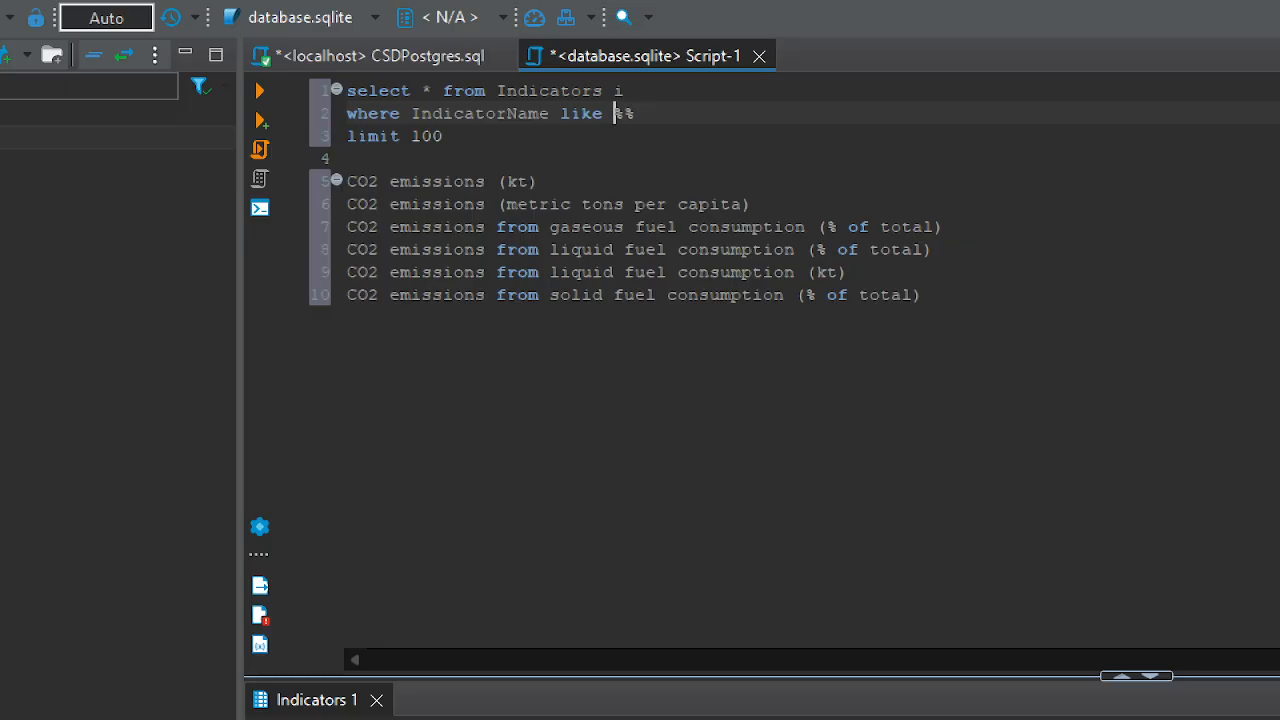
# Complete the IndicatorName filter in the Indicators query as like '%polution%', enclosed in single quotes
pyautogui.press('Right')
pyautogui.press('Right')
pyautogui.write("''")
pyautogui.press('Left')
pyautogui.press('Left')
pyautogui.press('BackSpace')
pyautogui.press('BackSpace')
pyautogui.press('Down')
pyautogui.press('Up')
pyautogui.write('%%')
pyautogui.press('Left')
pyautogui.write('polution')
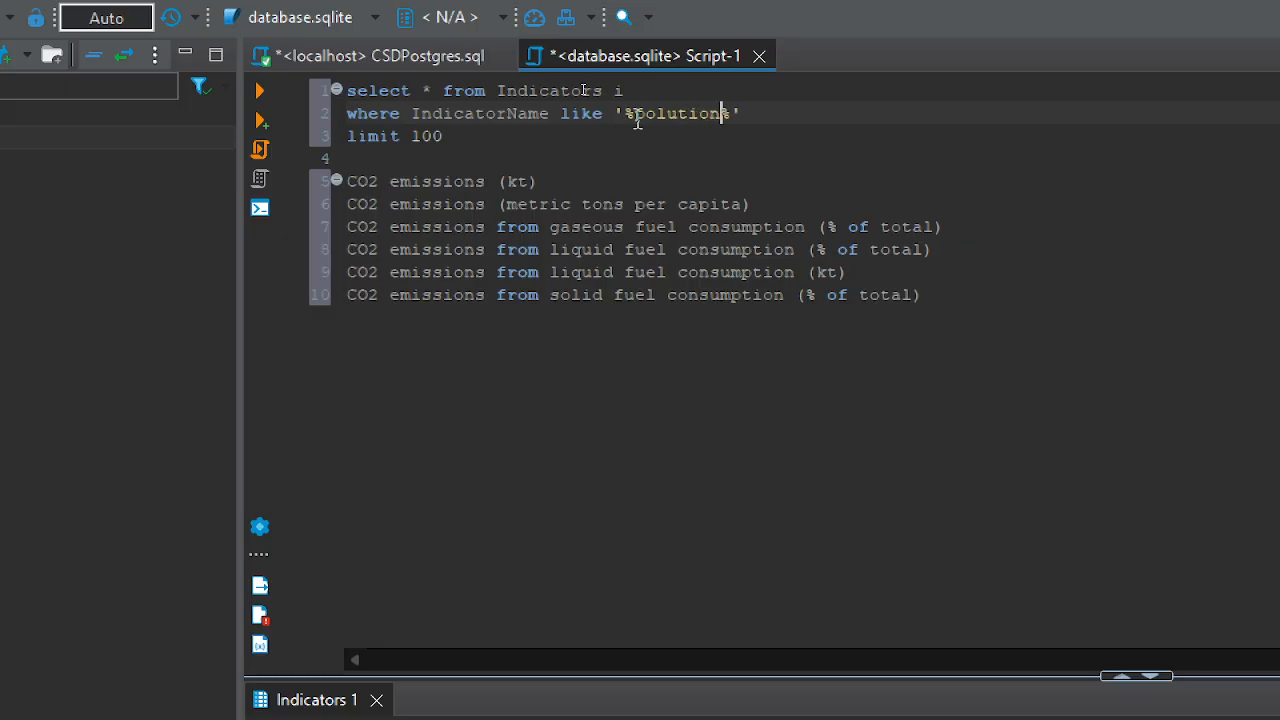
# Run only the select and where lines of the '%polution%' query, leaving out the limit 100 line
pyautogui.click(750, 118)
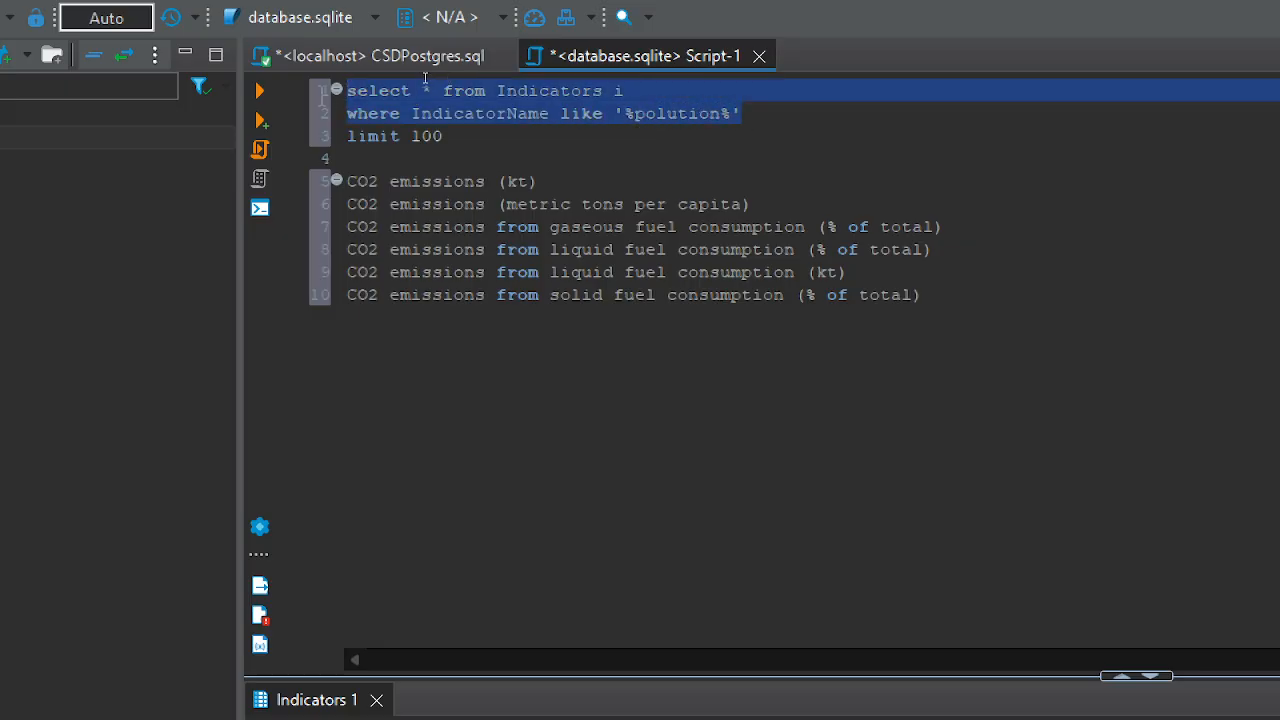
pyautogui.moveTo(446, 136); pyautogui.dragTo(368, 136)
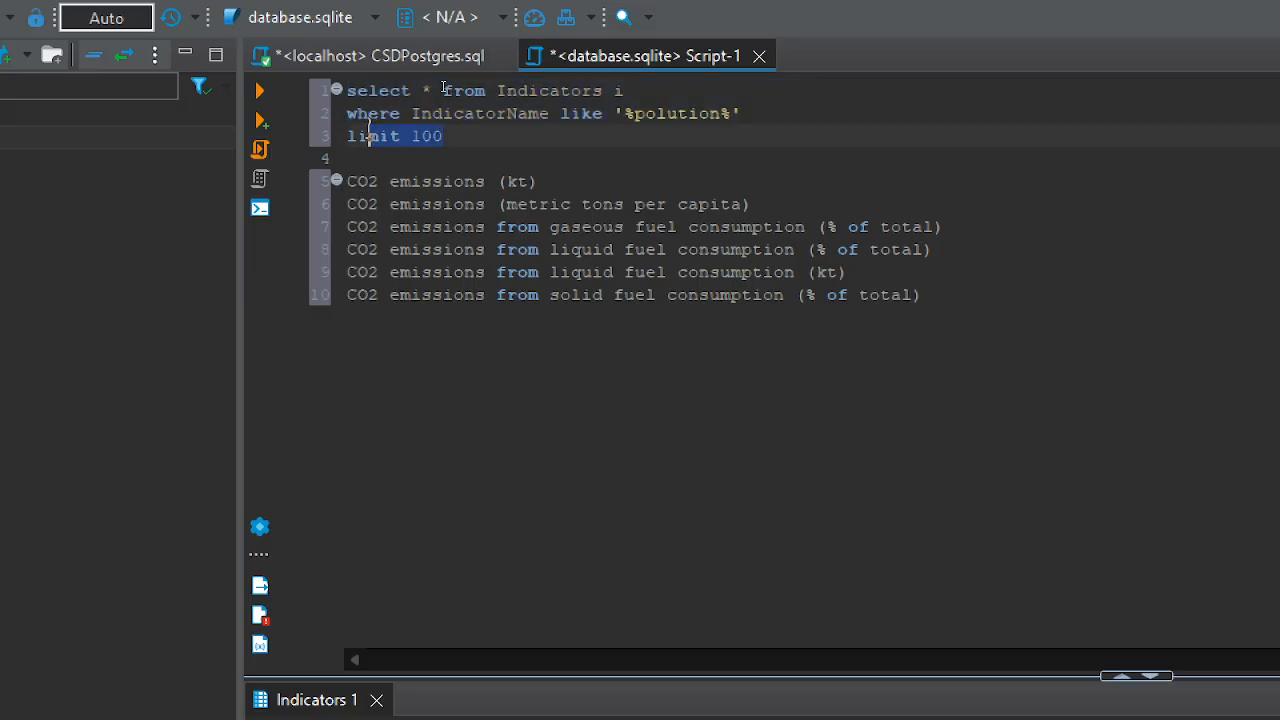
pyautogui.moveTo(443, 88); pyautogui.dragTo(435, 76)
pyautogui.click(401, 113)
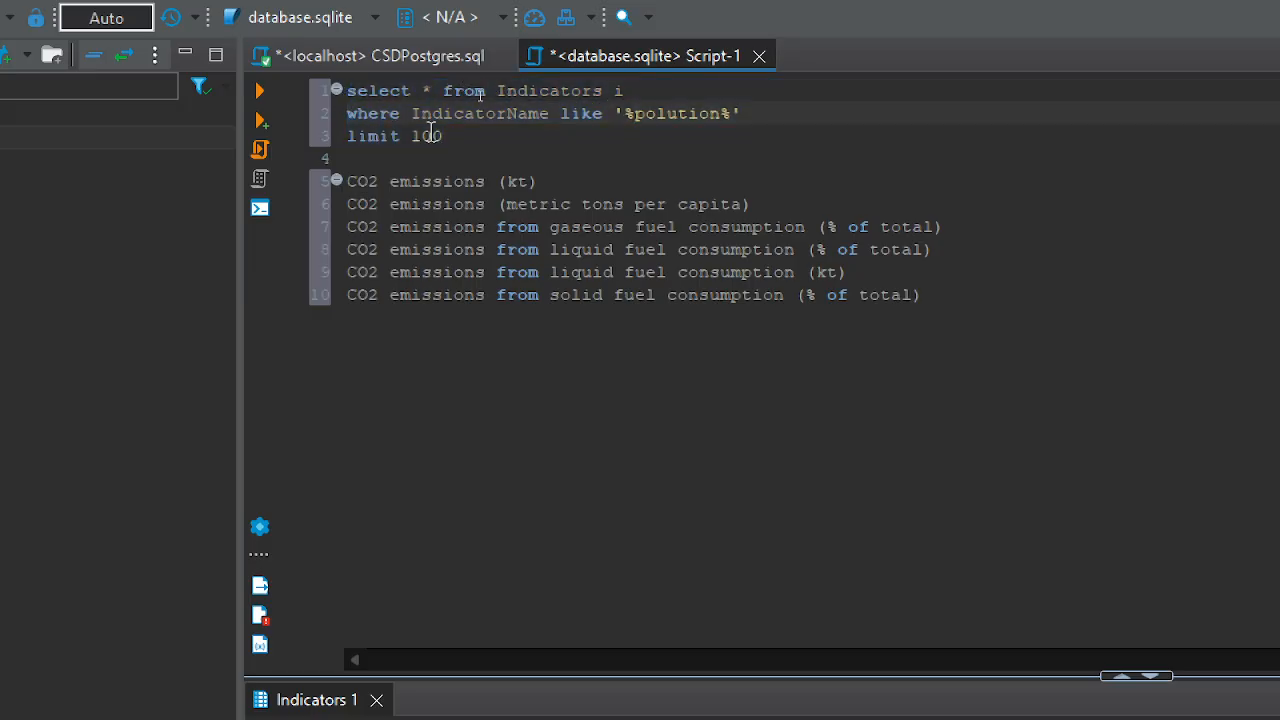
pyautogui.moveTo(446, 137); pyautogui.dragTo(346, 147)
pyautogui.click(689, 106)
pyautogui.moveTo(754, 114); pyautogui.dragTo(305, 98)
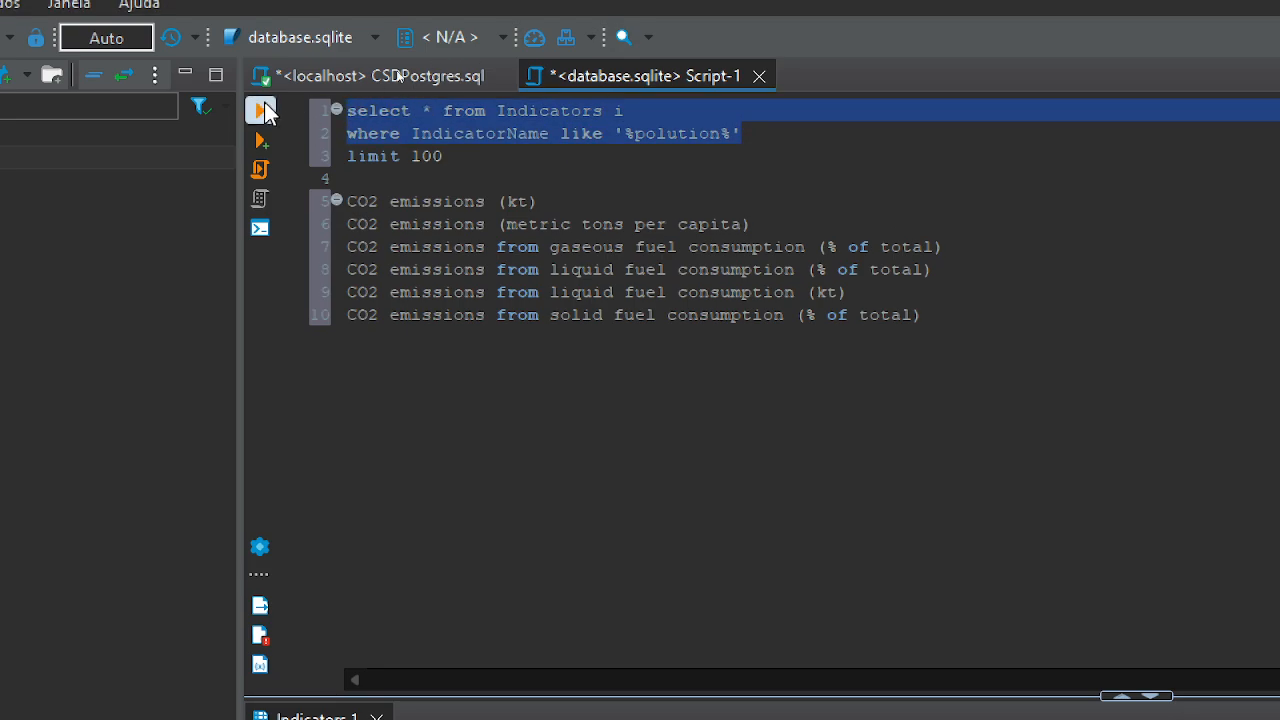
pyautogui.click(259, 110)
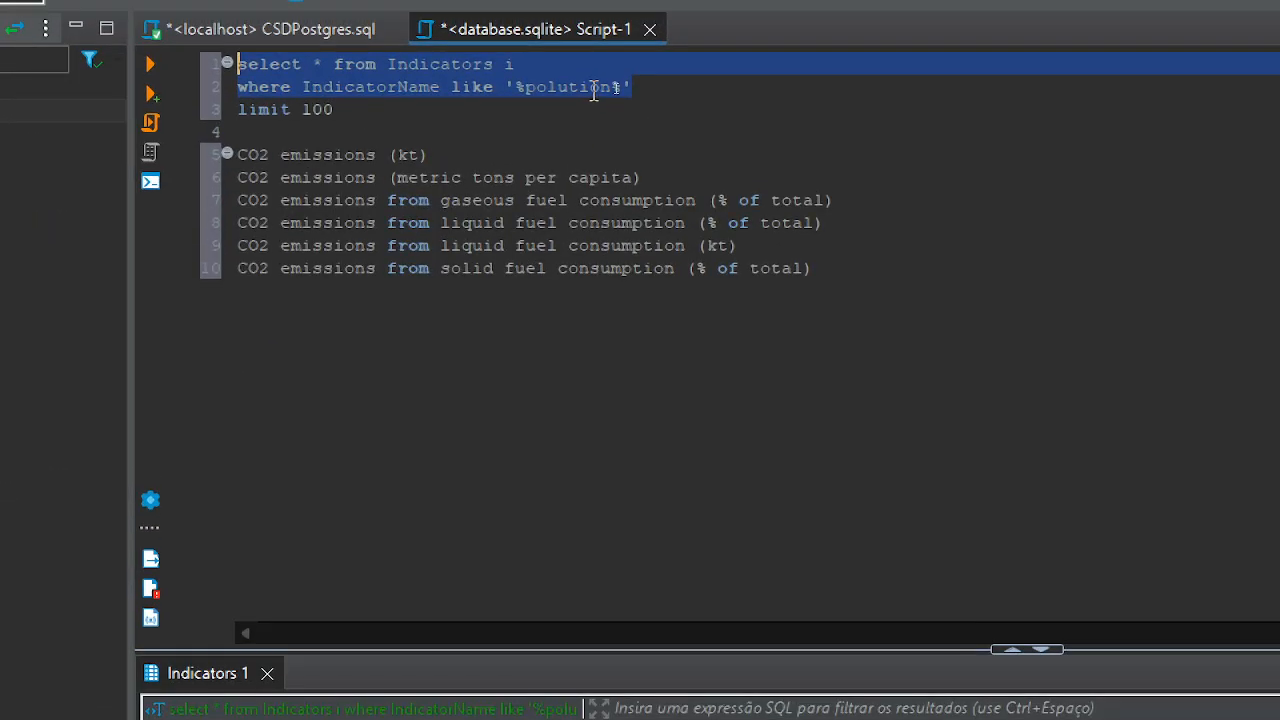
# Change the IndicatorName search pattern to '%urban%' and run the query's first two lines without the limit
pyautogui.click(593, 88)
pyautogui.doubleClick(593, 88)
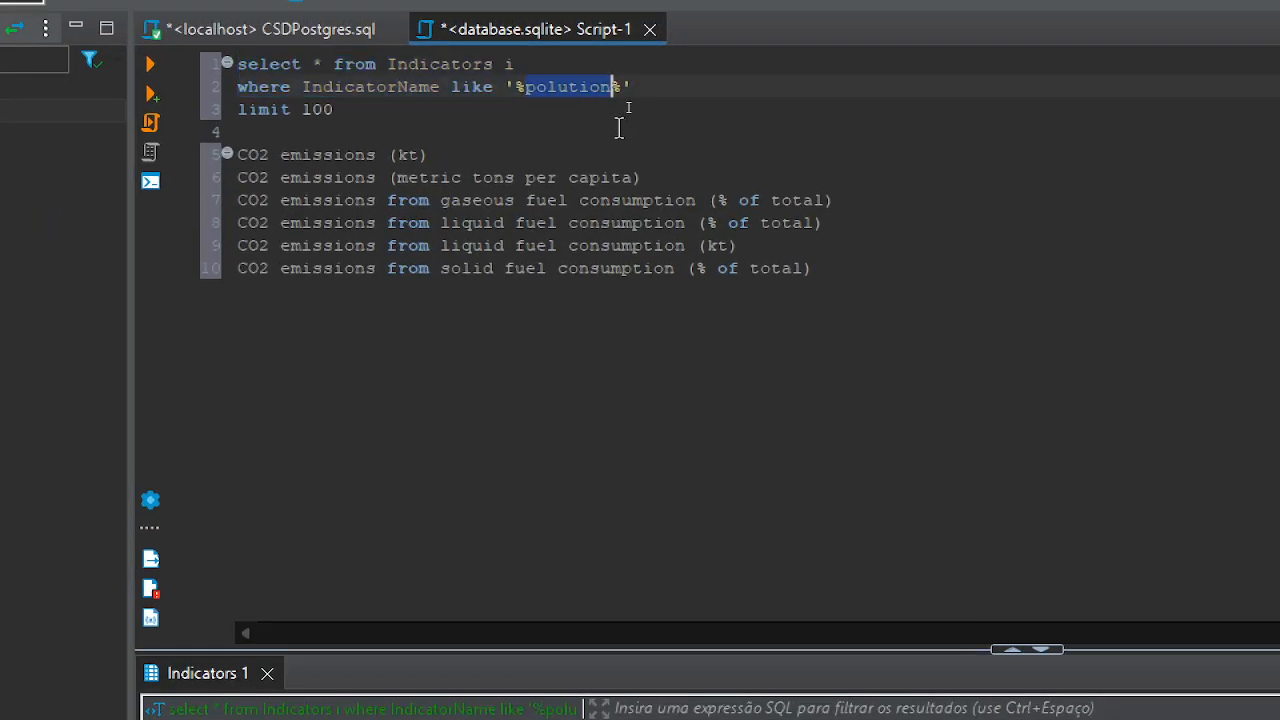
pyautogui.write('urban')
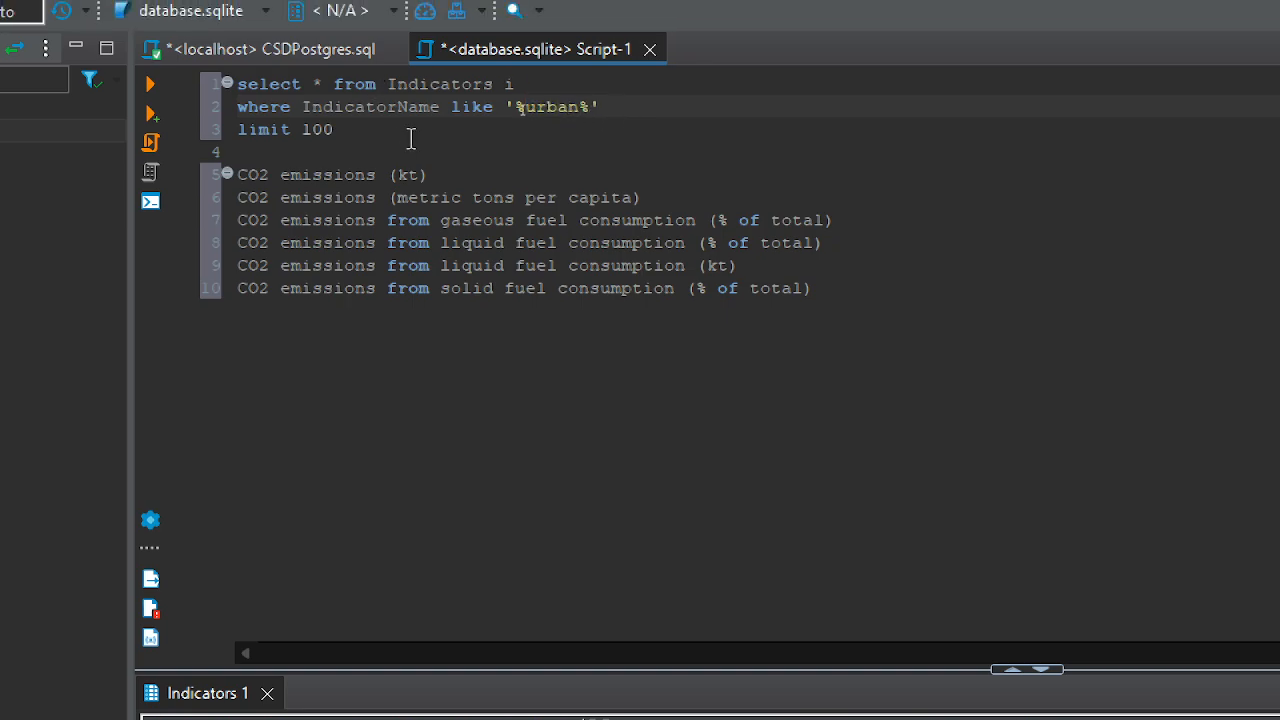
pyautogui.moveTo(357, 128); pyautogui.dragTo(231, 74)
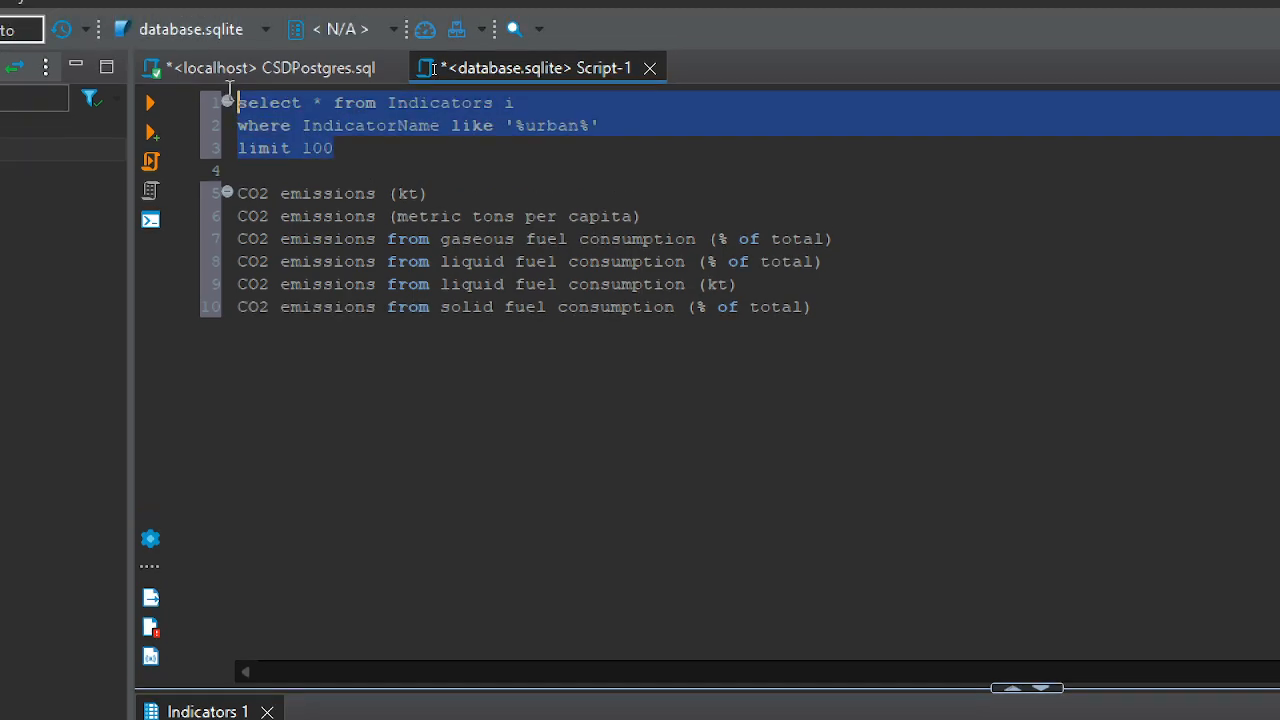
pyautogui.click(312, 108)
pyautogui.moveTo(660, 125); pyautogui.dragTo(240, 103)
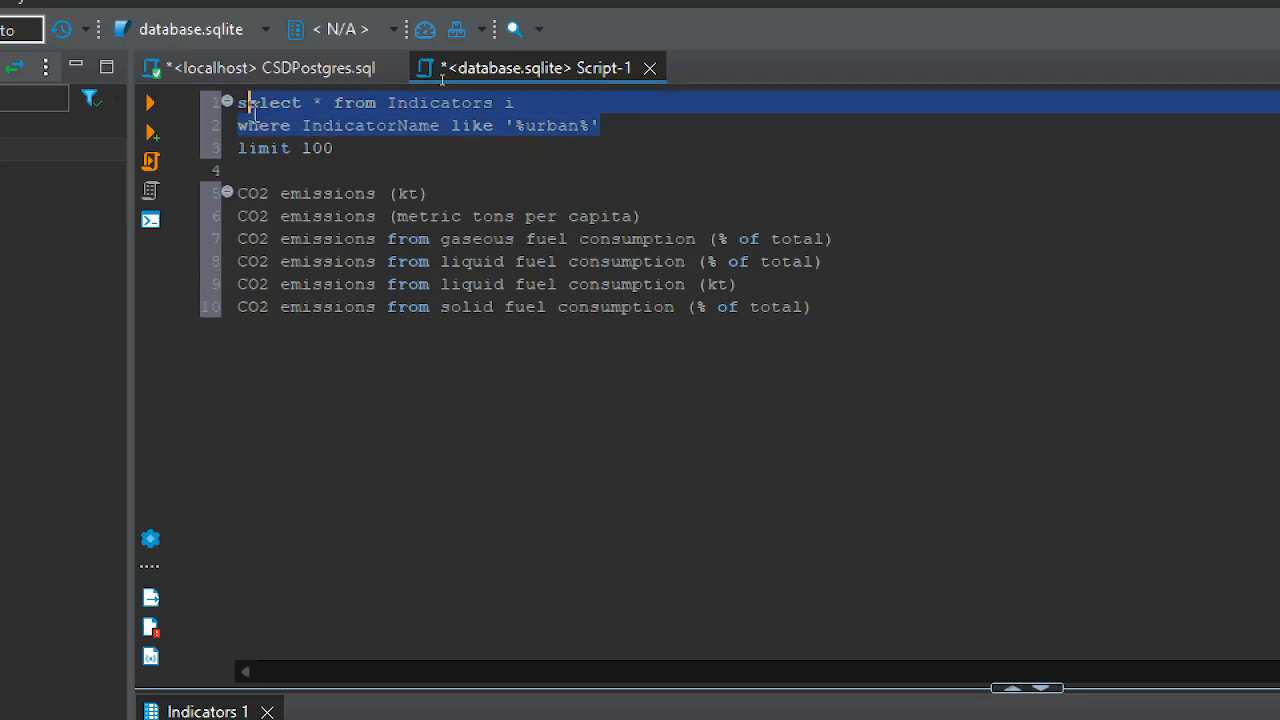
pyautogui.click(151, 103)
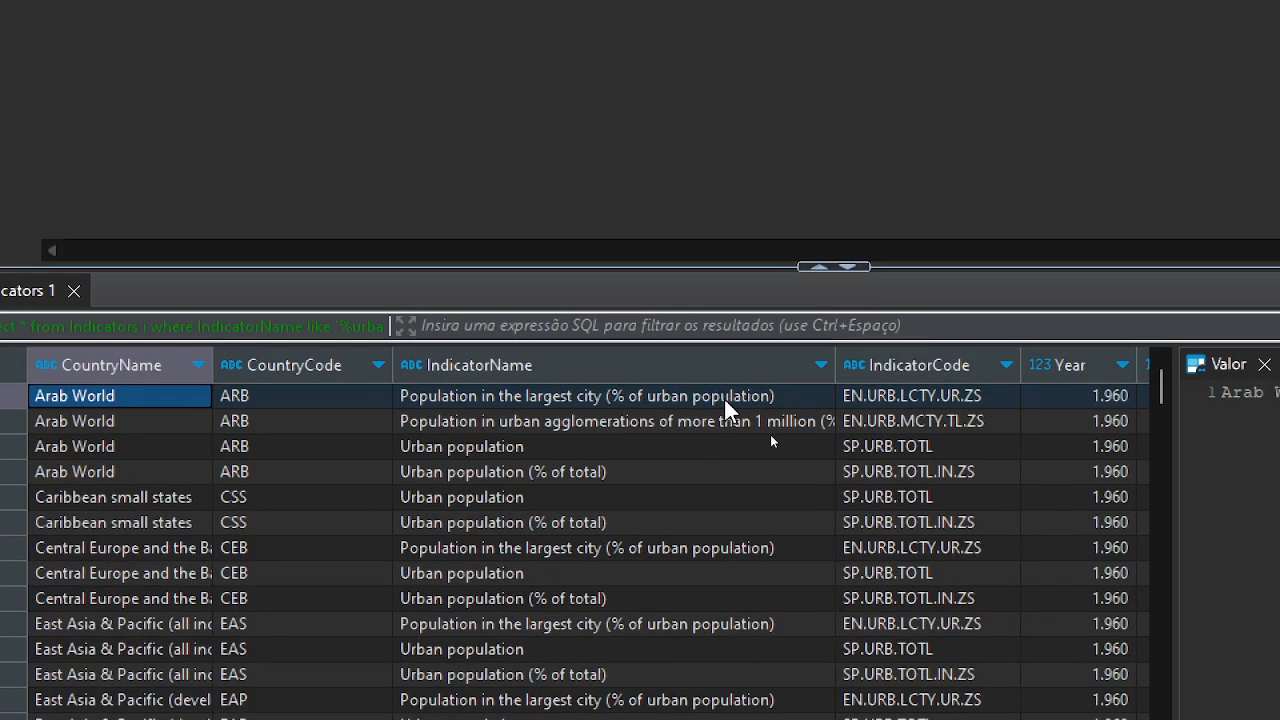
# Examine the IndicatorName values in the urban query results across the listed countries and regions
pyautogui.click(476, 465)
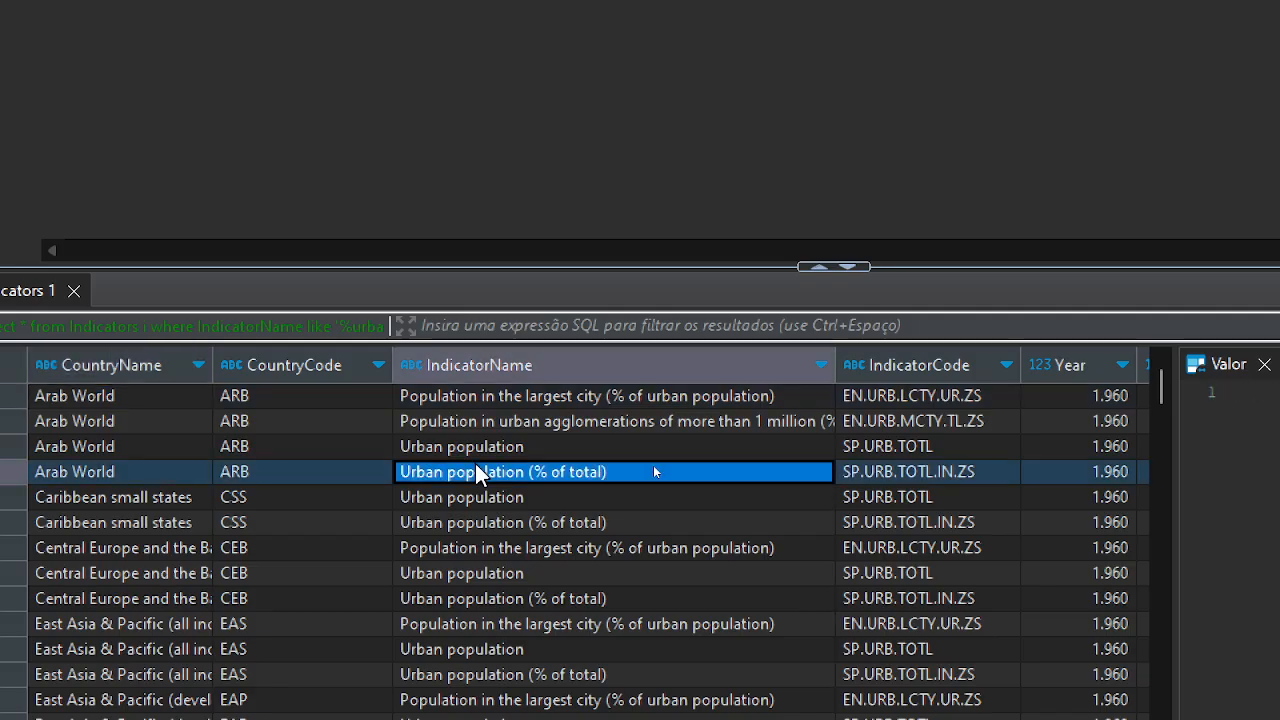
pyautogui.scroll(-1, 476, 465)
pyautogui.scroll(-6, 478, 470)
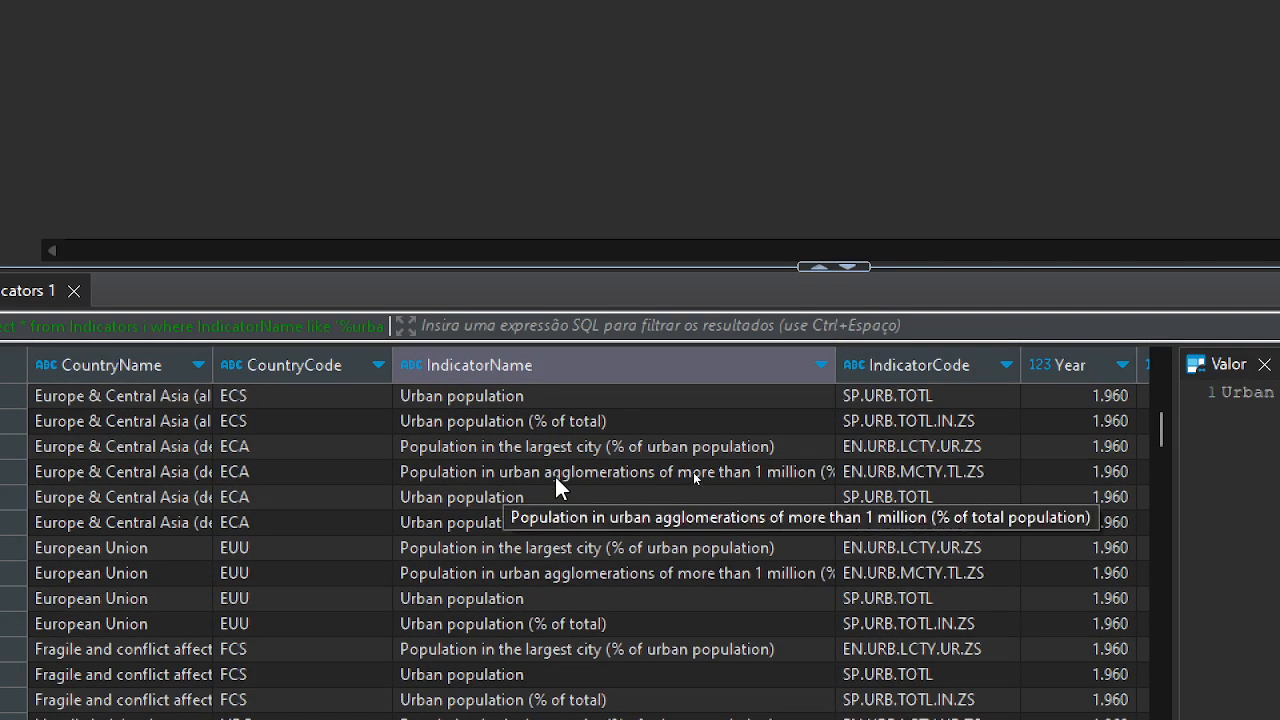
pyautogui.scroll(-1, 555, 476)
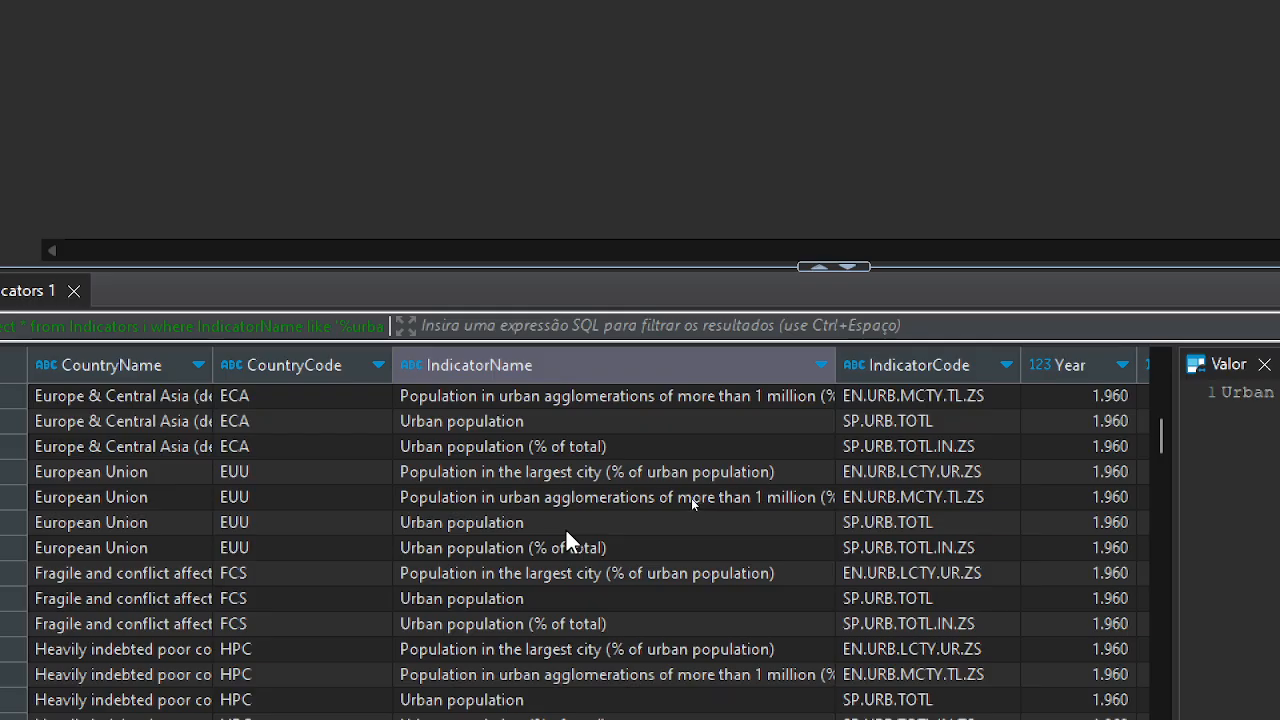
pyautogui.scroll(-1, 516, 527)
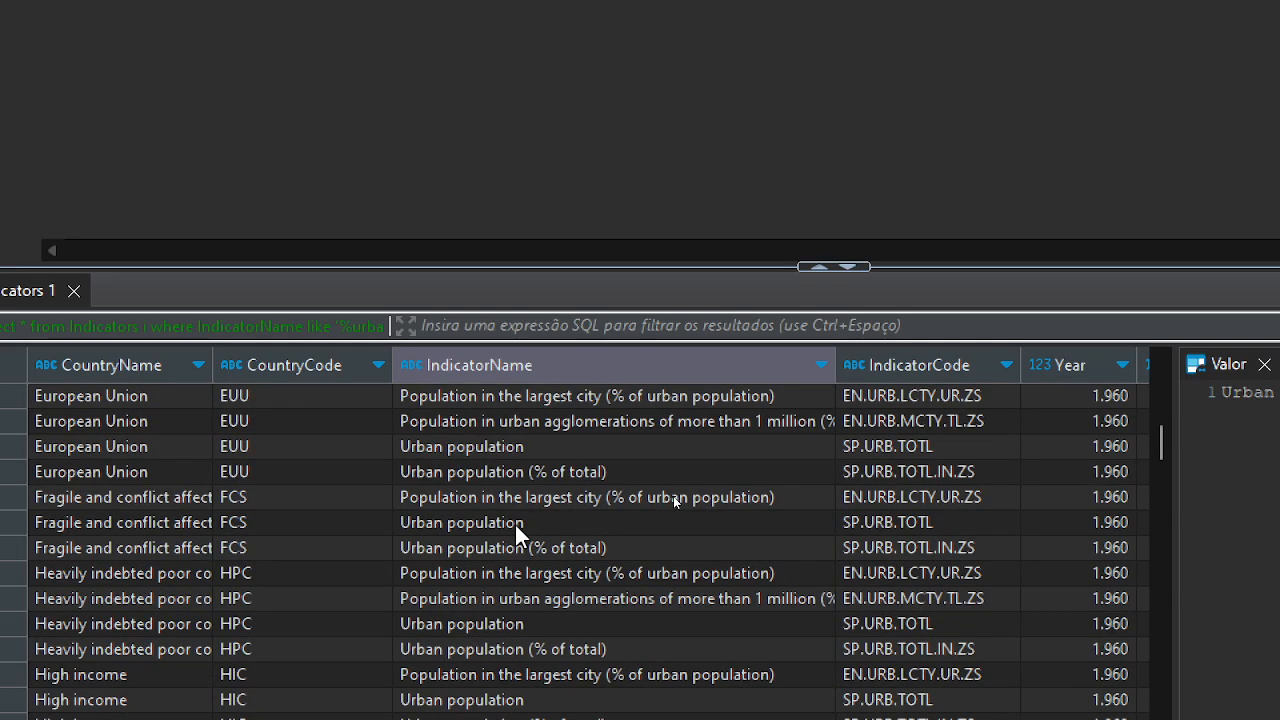
pyautogui.scroll(-7, 516, 527)
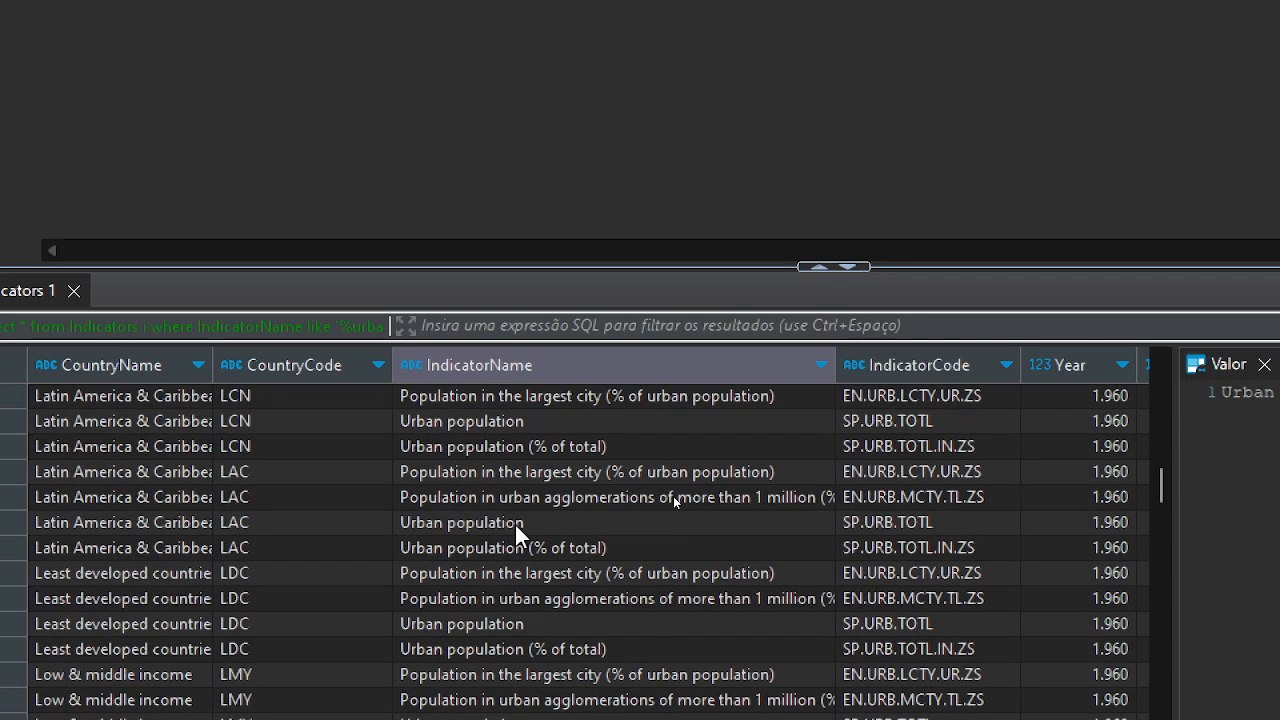
pyautogui.scroll(-6, 516, 526)
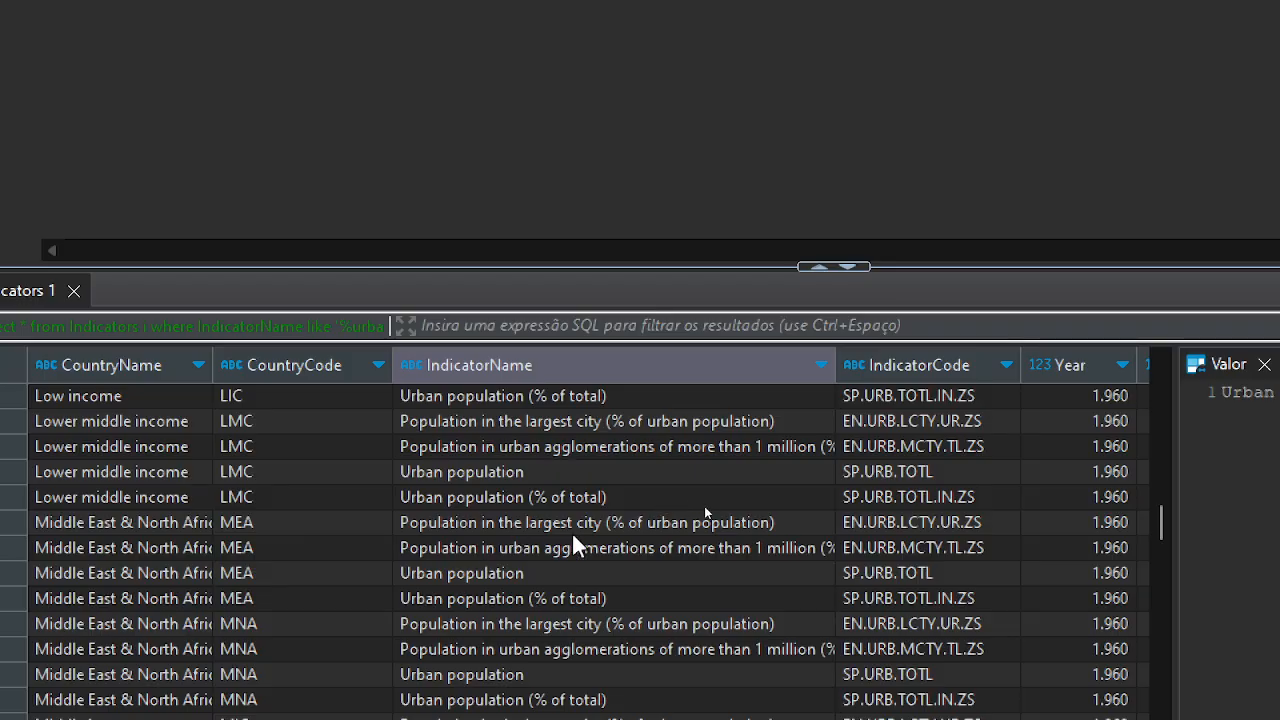
pyautogui.scroll(-2, 568, 573)
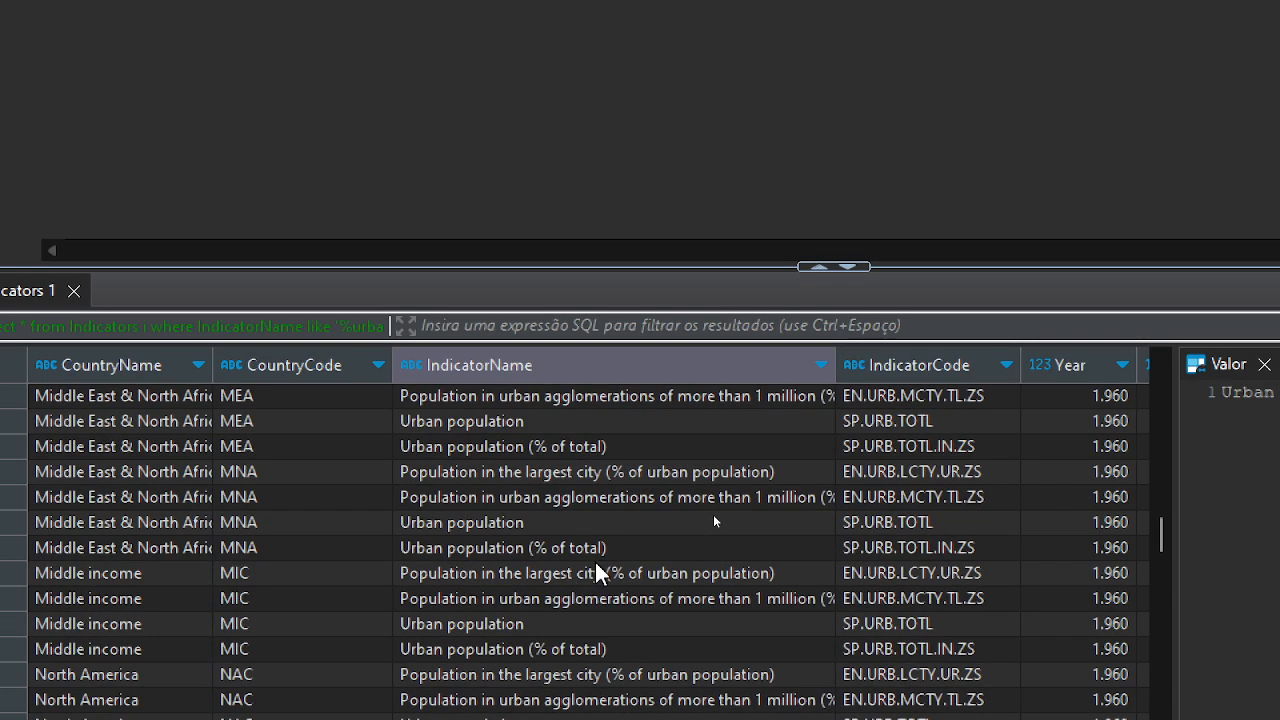
pyautogui.scroll(-1, 595, 563)
pyautogui.scroll(-6, 597, 572)
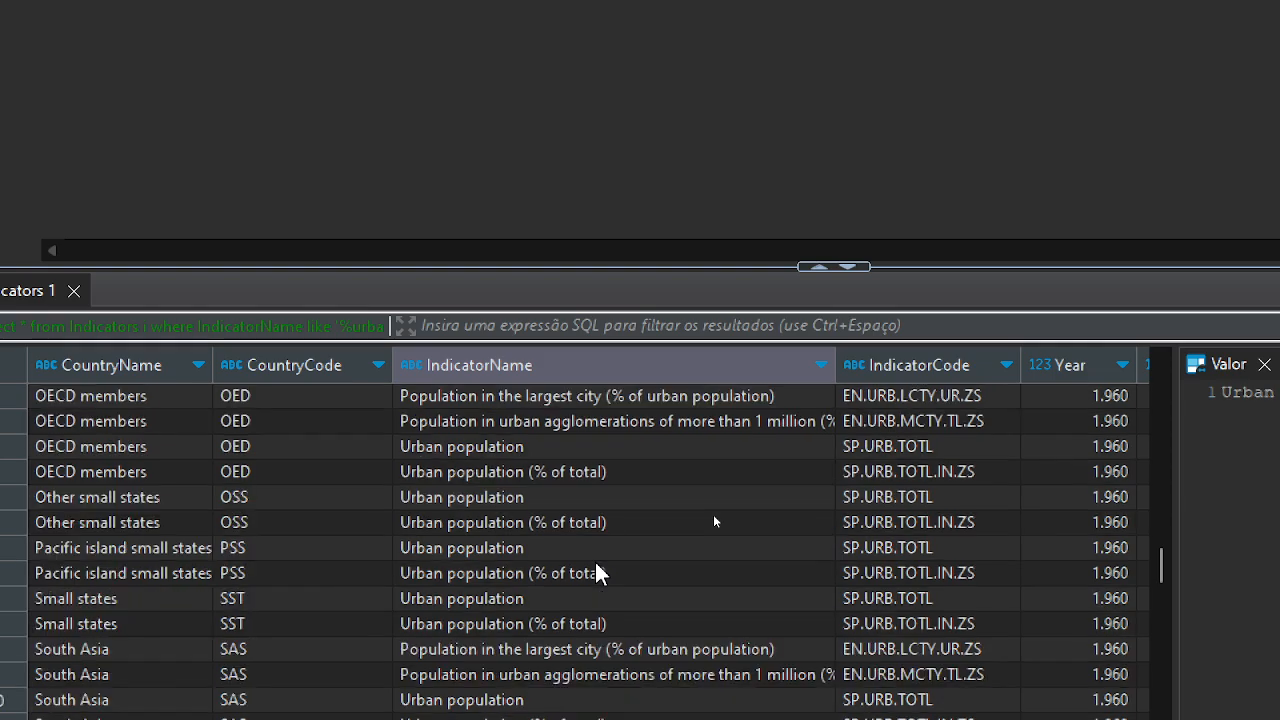
pyautogui.scroll(-5, 596, 566)
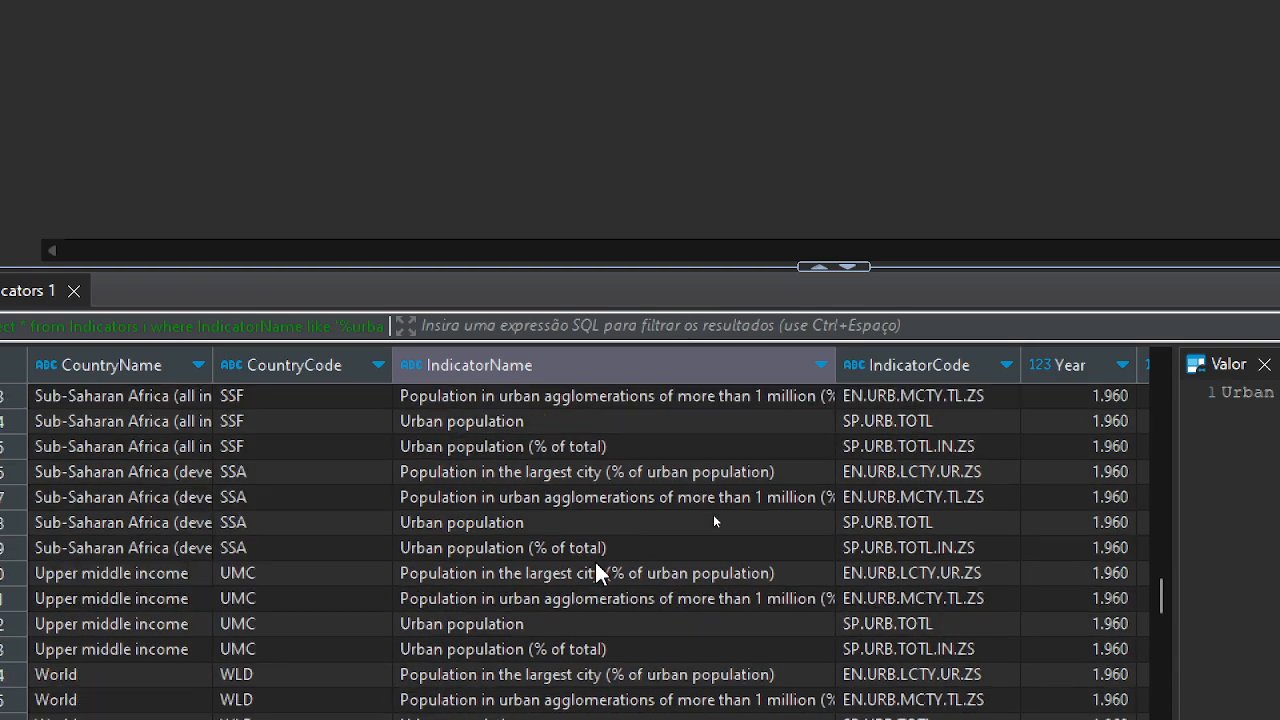
pyautogui.scroll(-7, 596, 573)
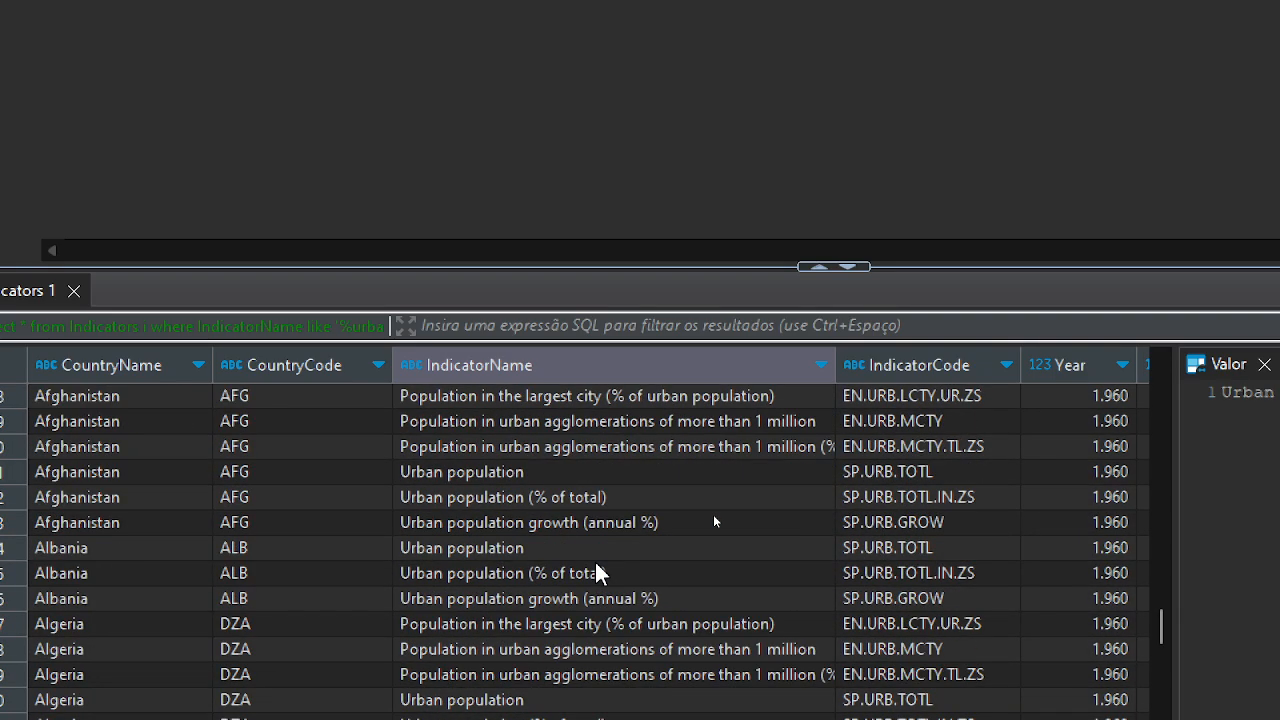
pyautogui.scroll(-4, 597, 572)
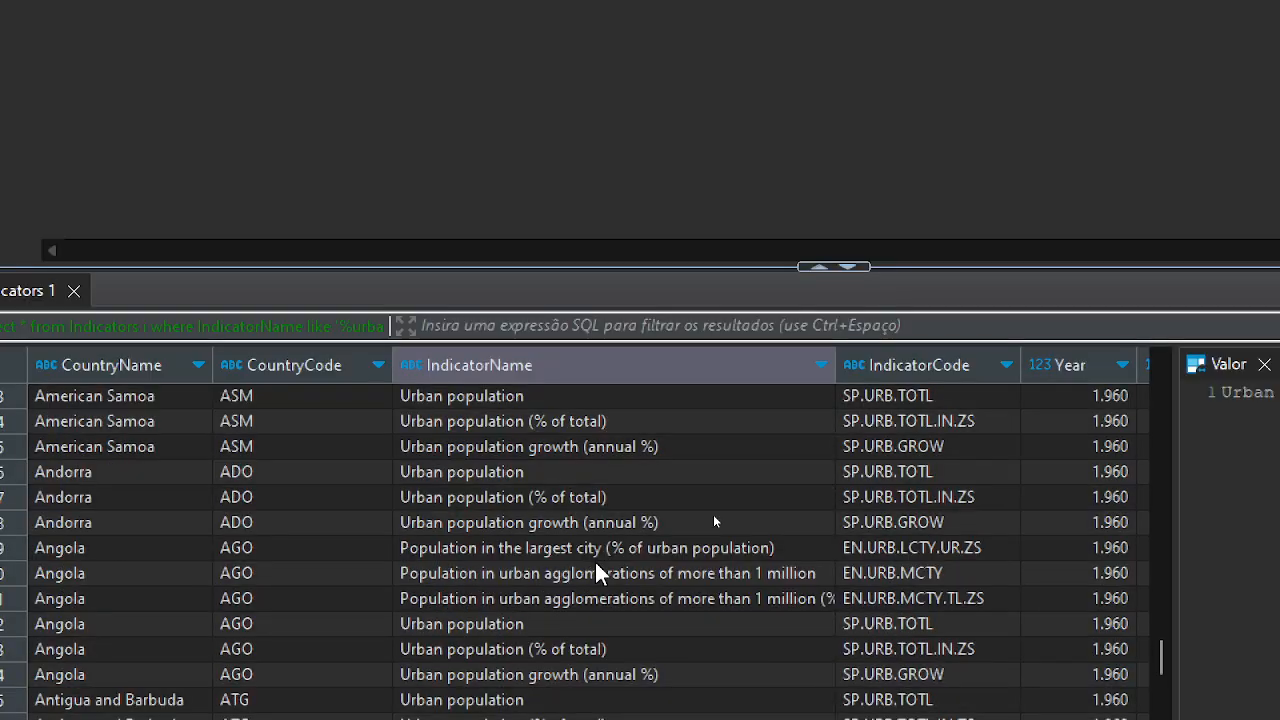
pyautogui.scroll(-9, 597, 573)
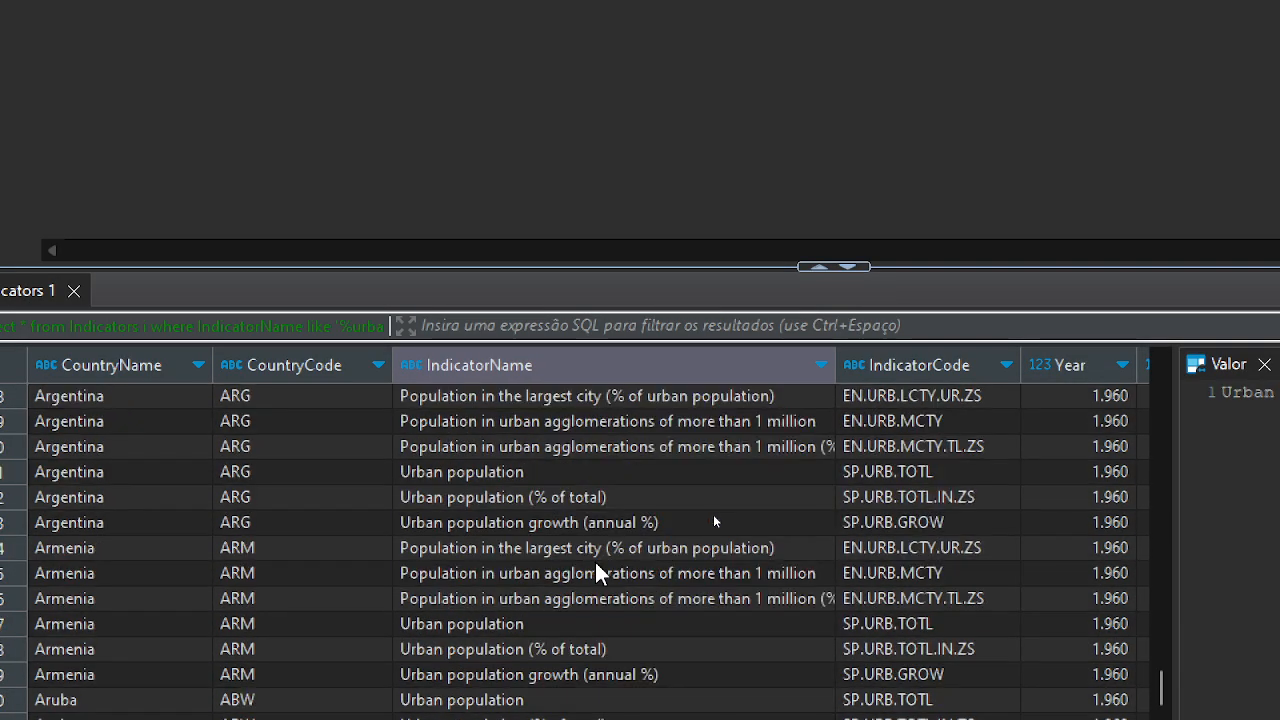
pyautogui.scroll(-1, 597, 573)
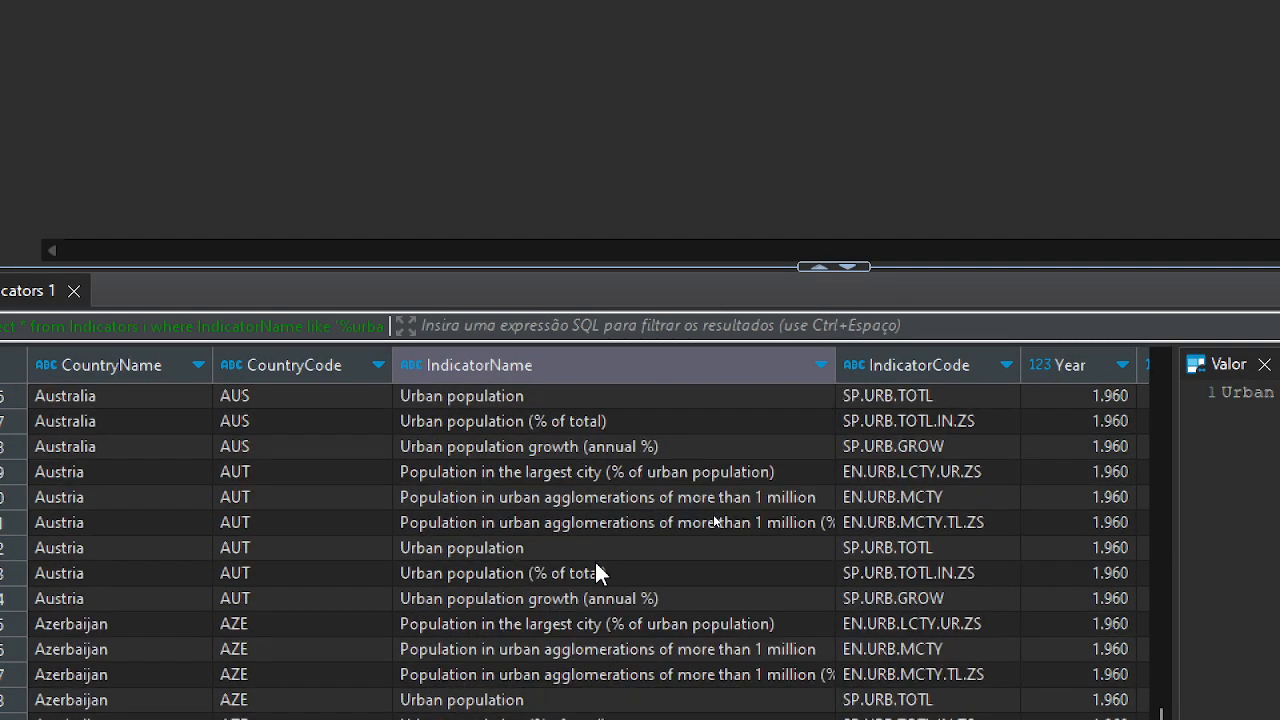
pyautogui.scroll(-3, 597, 573)
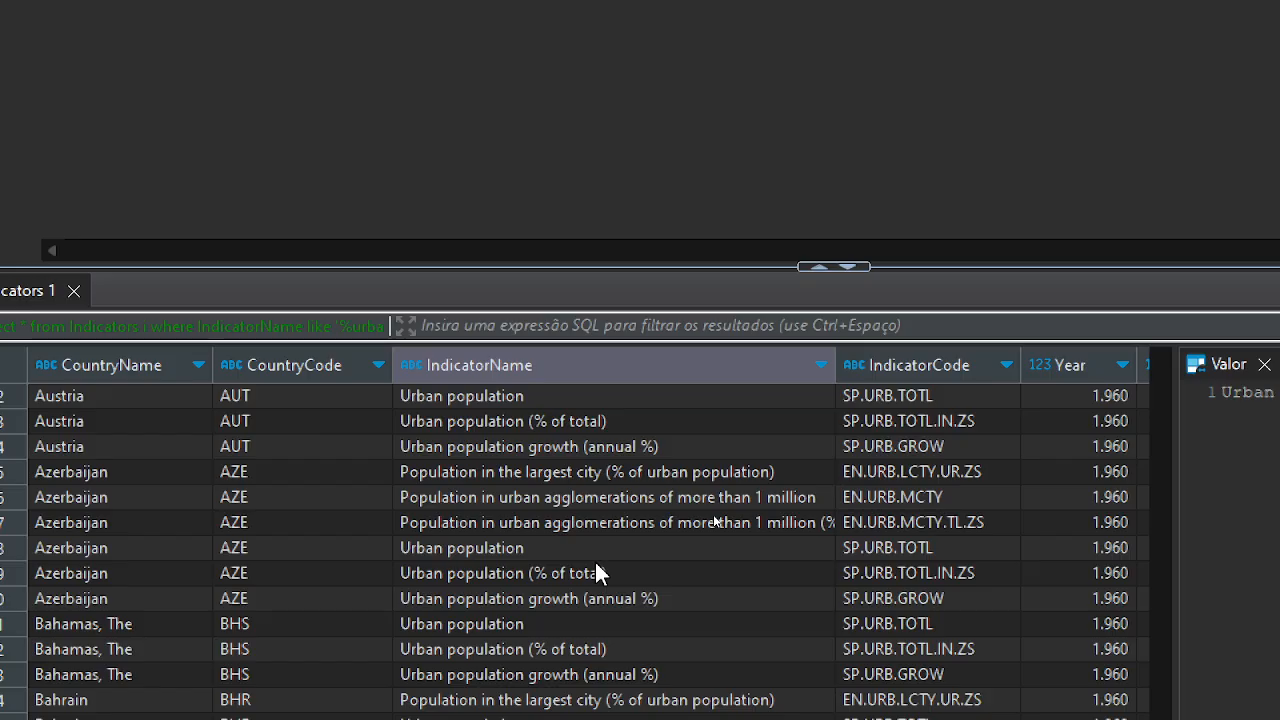
pyautogui.scroll(-1, 597, 573)
pyautogui.scroll(-2, 597, 573)
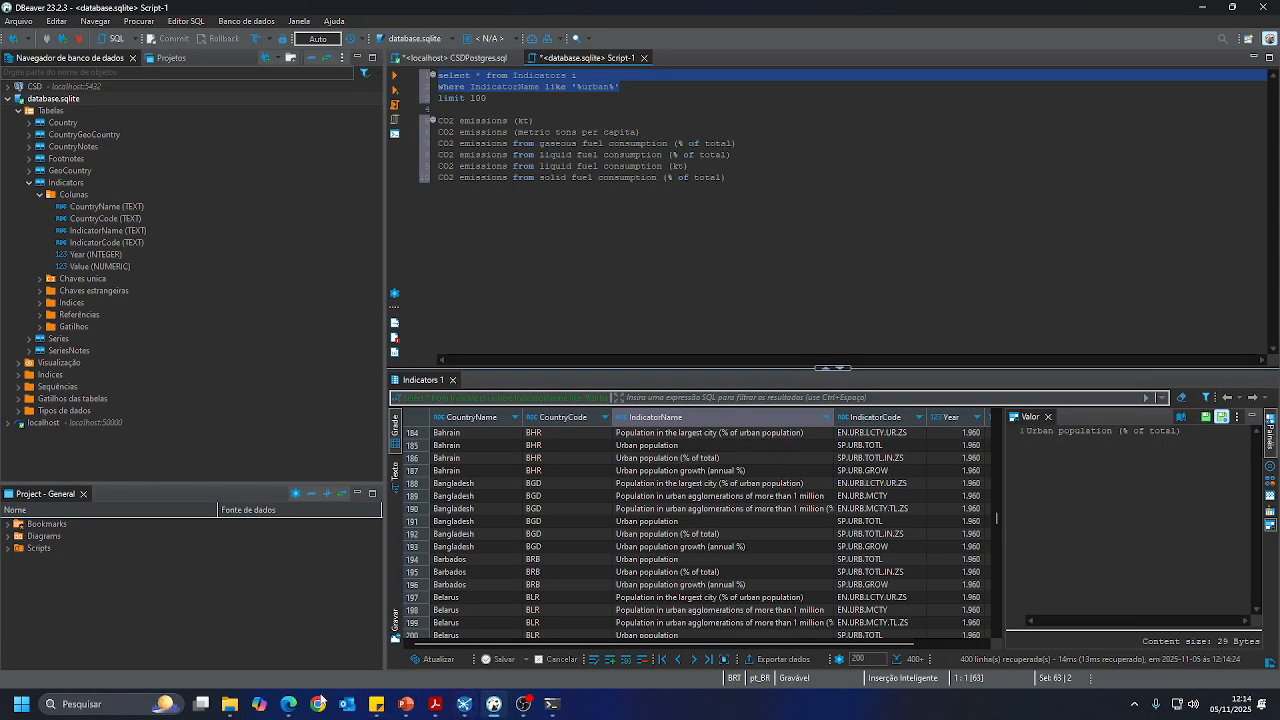
# Switch to the Edge browser and open translate.google.com.br in a new tab
pyautogui.click(288, 704)
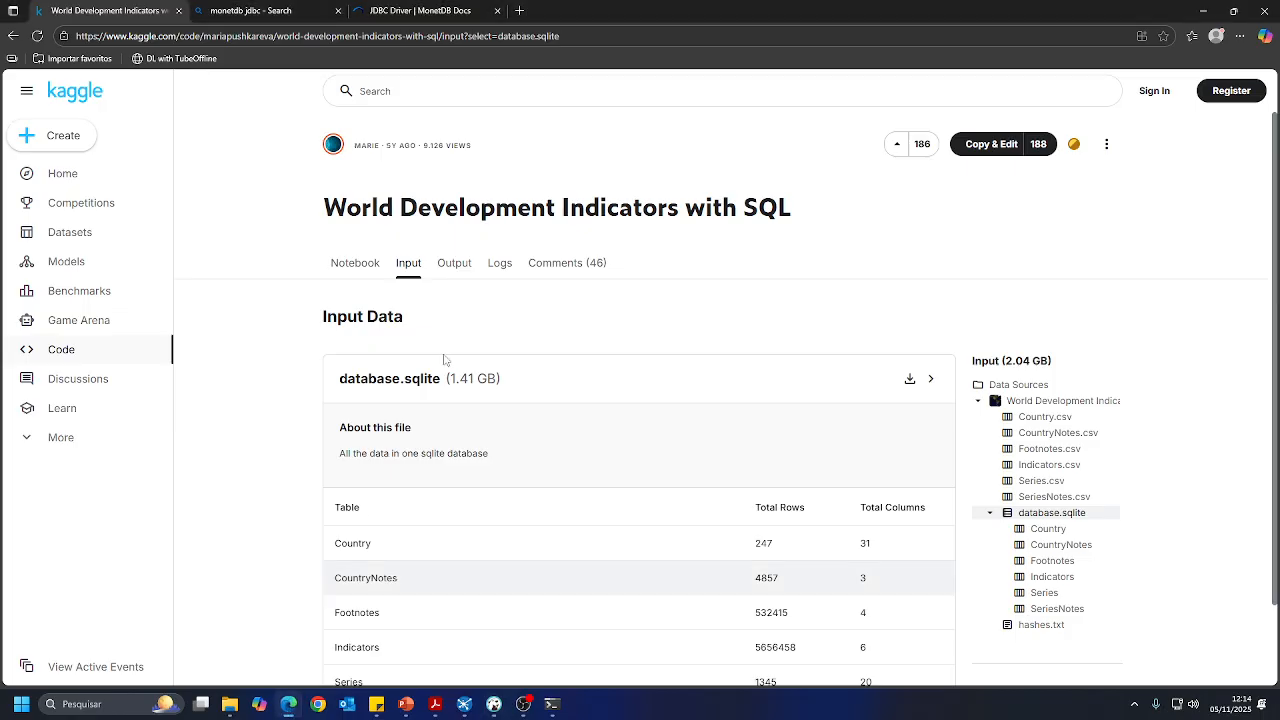
pyautogui.click(519, 10)
pyautogui.write('trans')
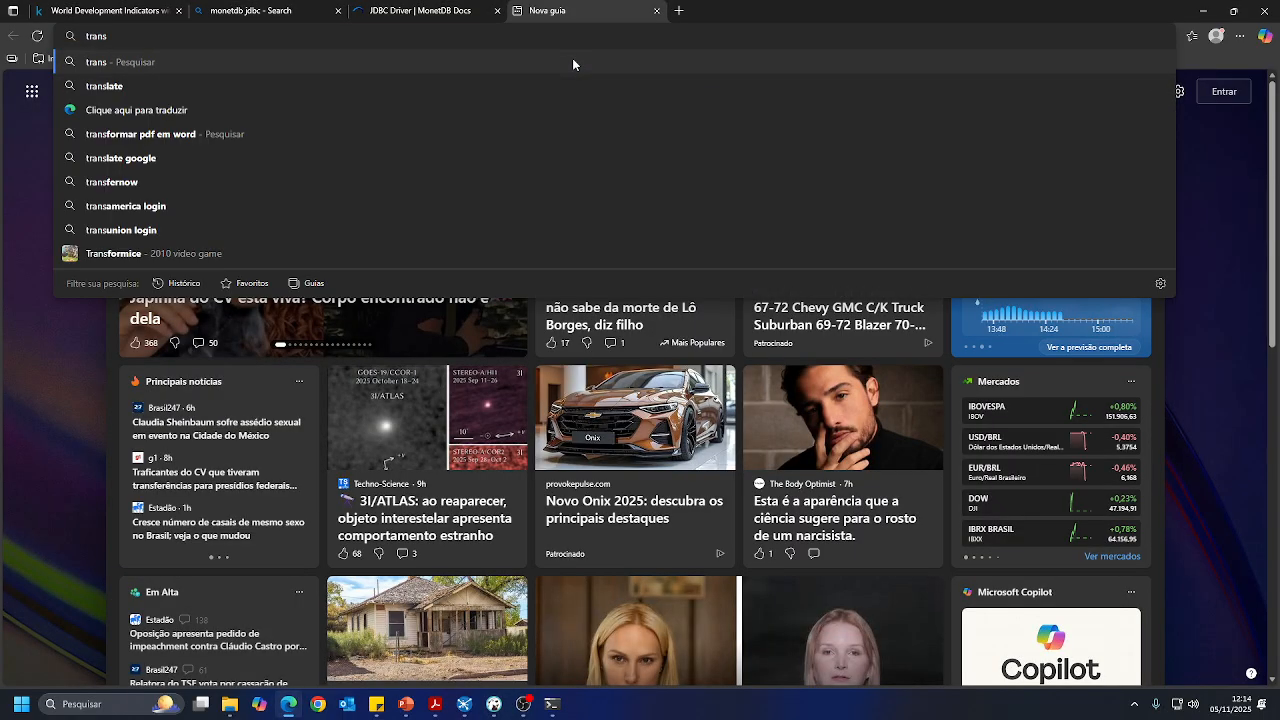
pyautogui.write('late.goog')
pyautogui.write('le.com')
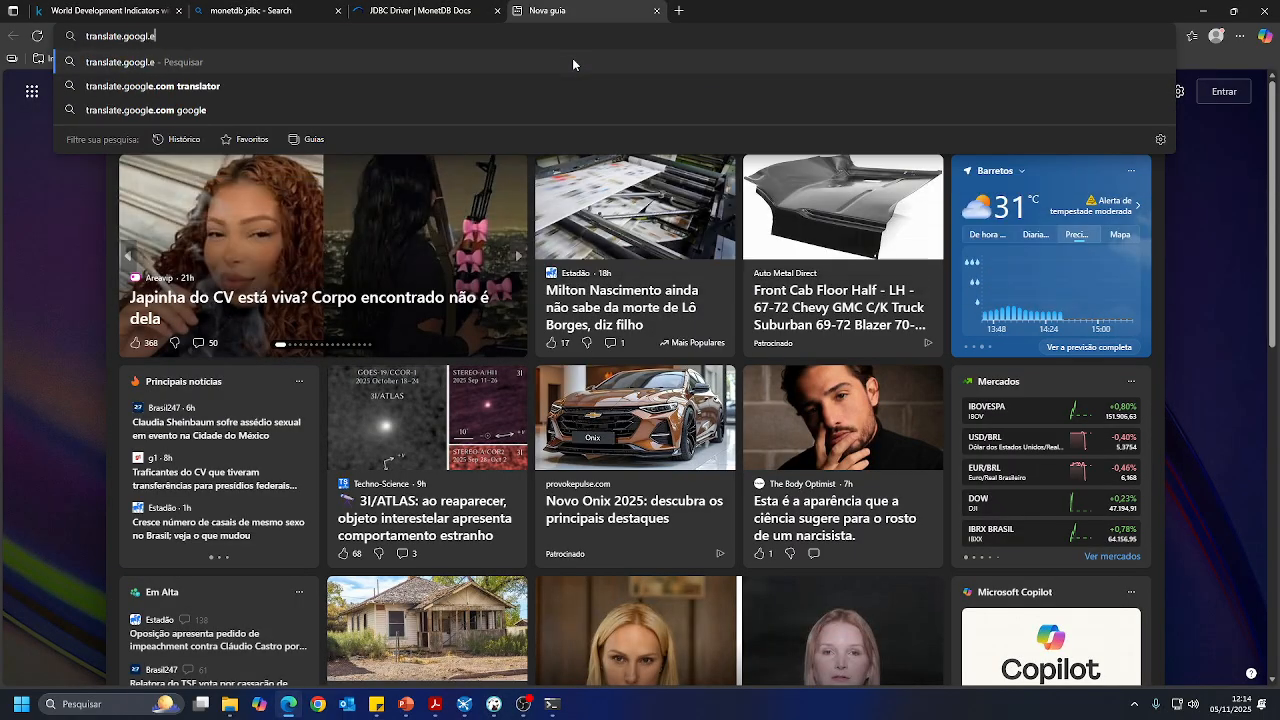
pyautogui.write('.br')
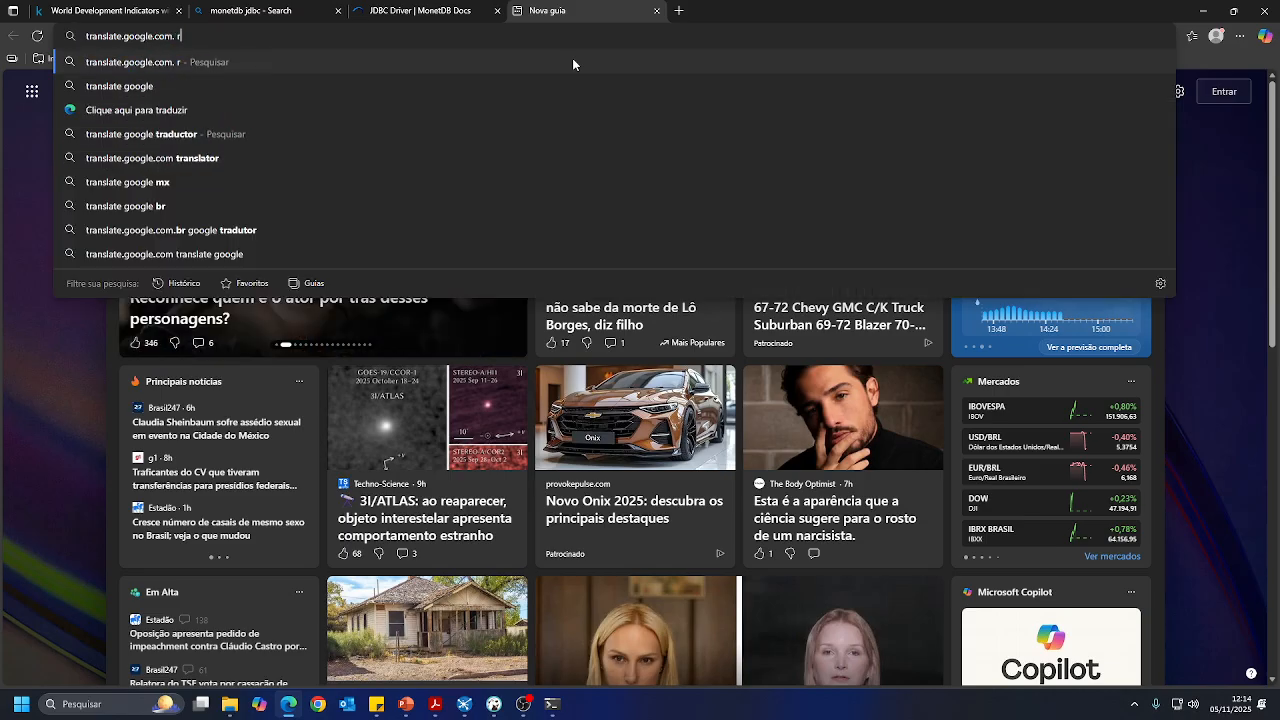
pyautogui.press('Return')
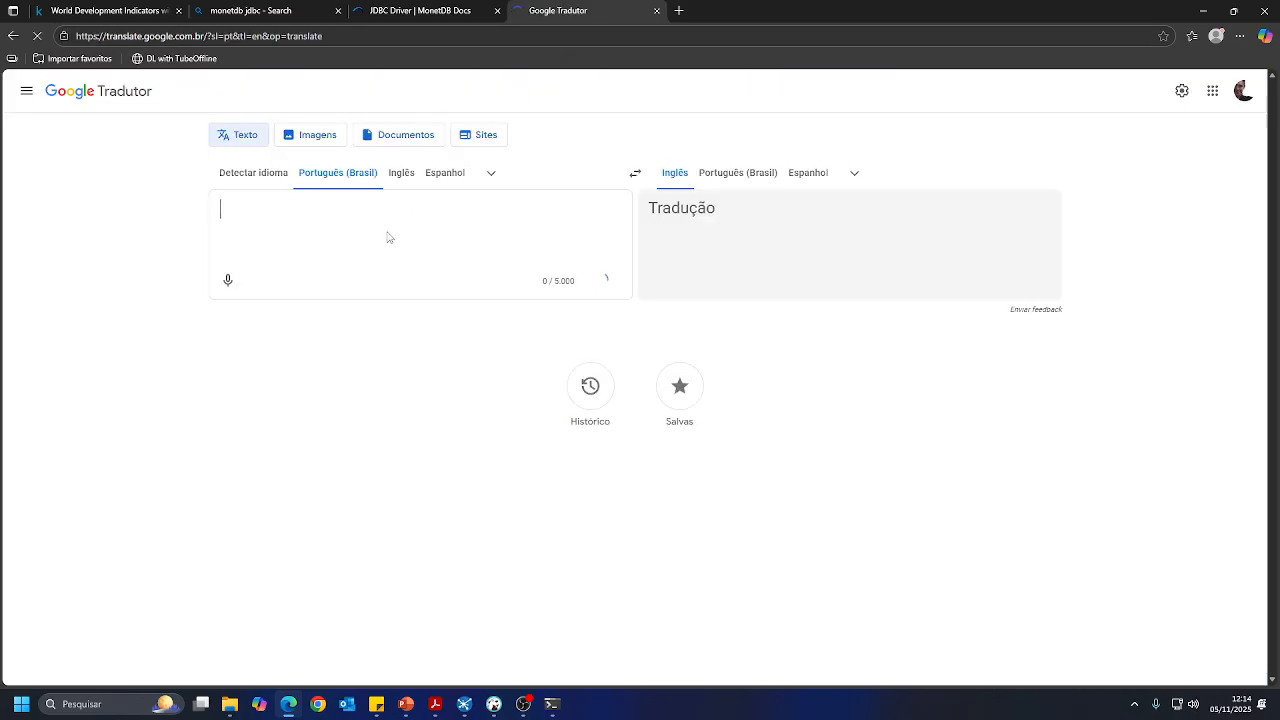
# Translate "polution" from Portuguese to English and swap the translation direction to check the English spelling
pyautogui.write('polution')
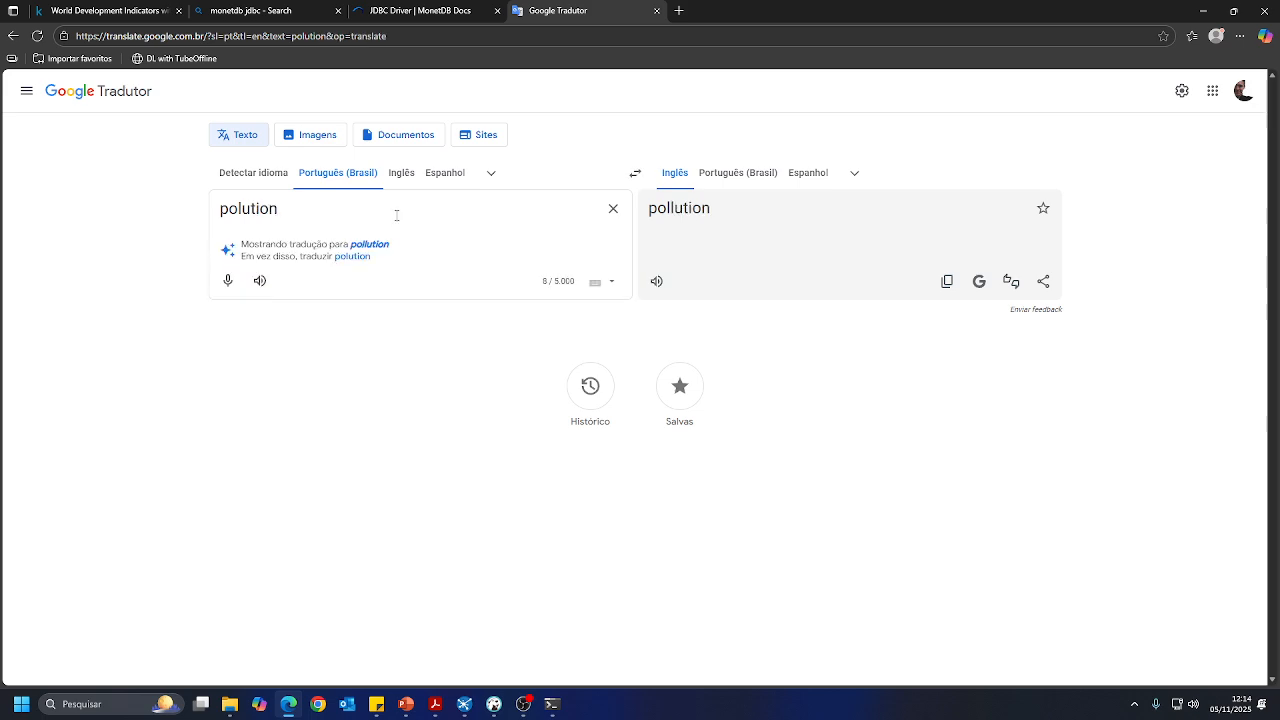
pyautogui.click(637, 174)
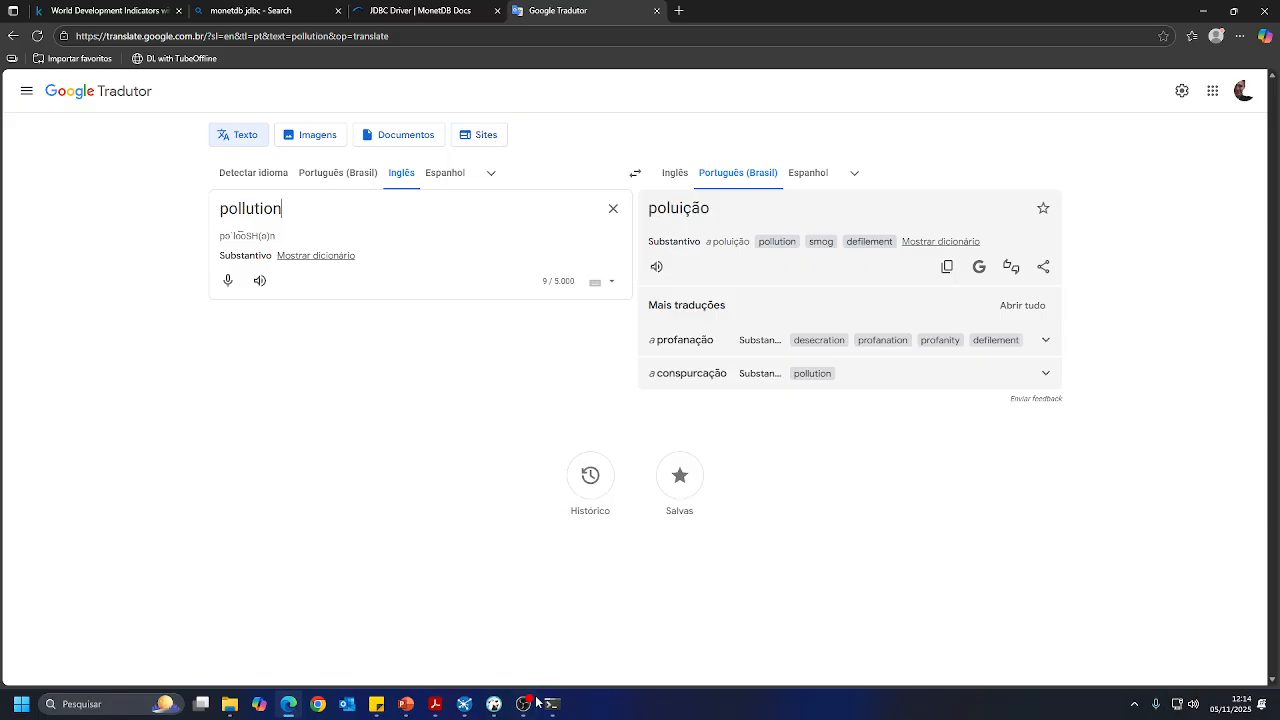
# Switch back to DBeaver and change the IndicatorName search pattern to '%pollution%'
pyautogui.click(496, 706)
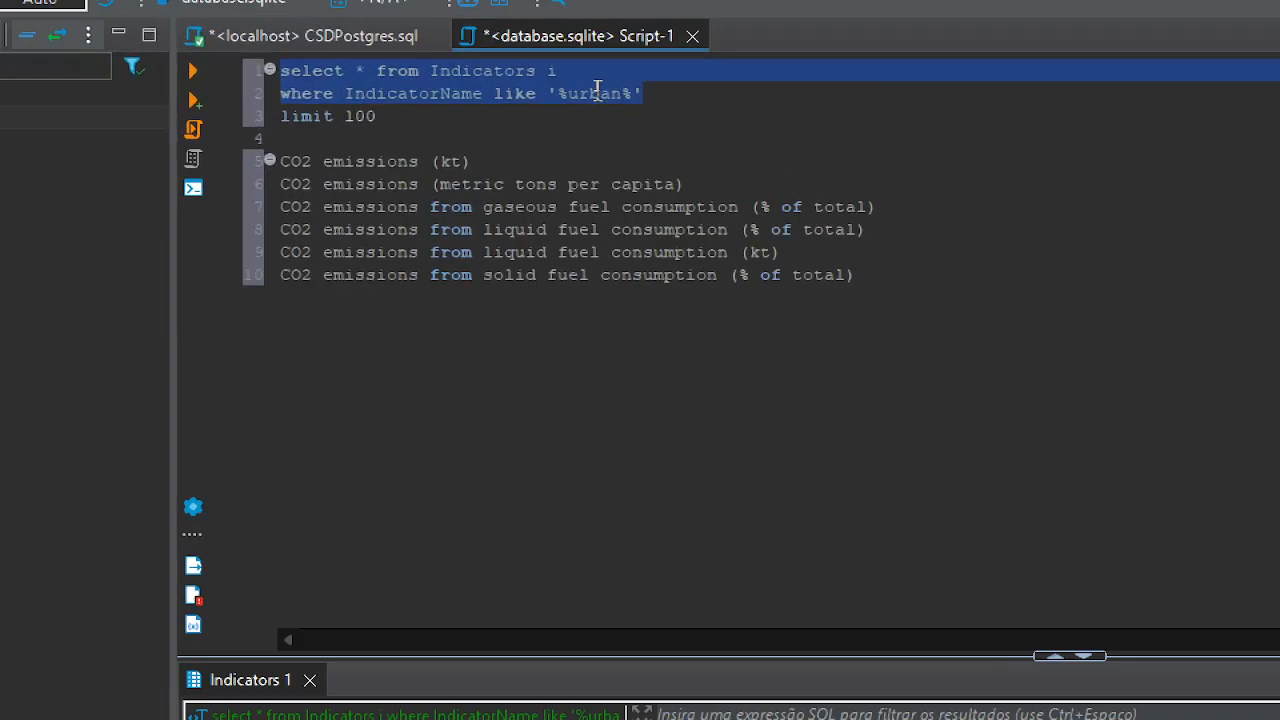
pyautogui.doubleClick(596, 86)
pyautogui.write('pollution')
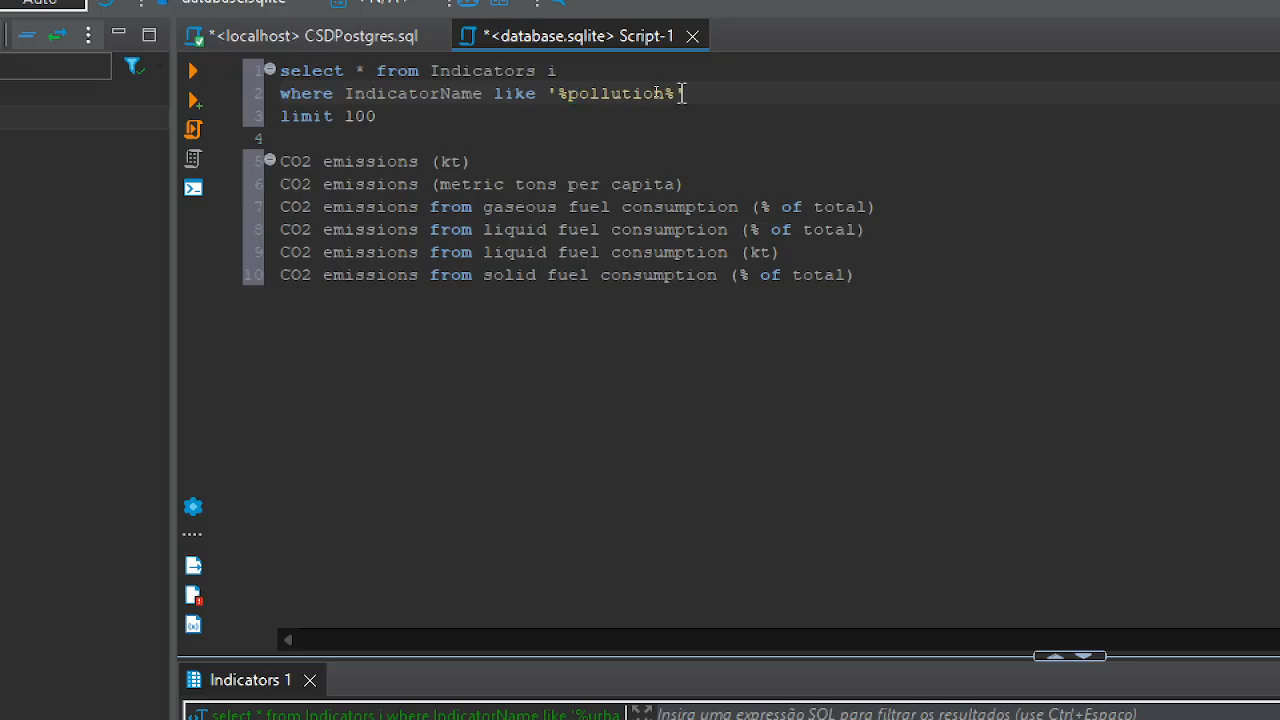
# Run the '%pollution%' query without its limit line and widen the IndicatorName column to show the full names
pyautogui.moveTo(720, 90); pyautogui.dragTo(250, 37)
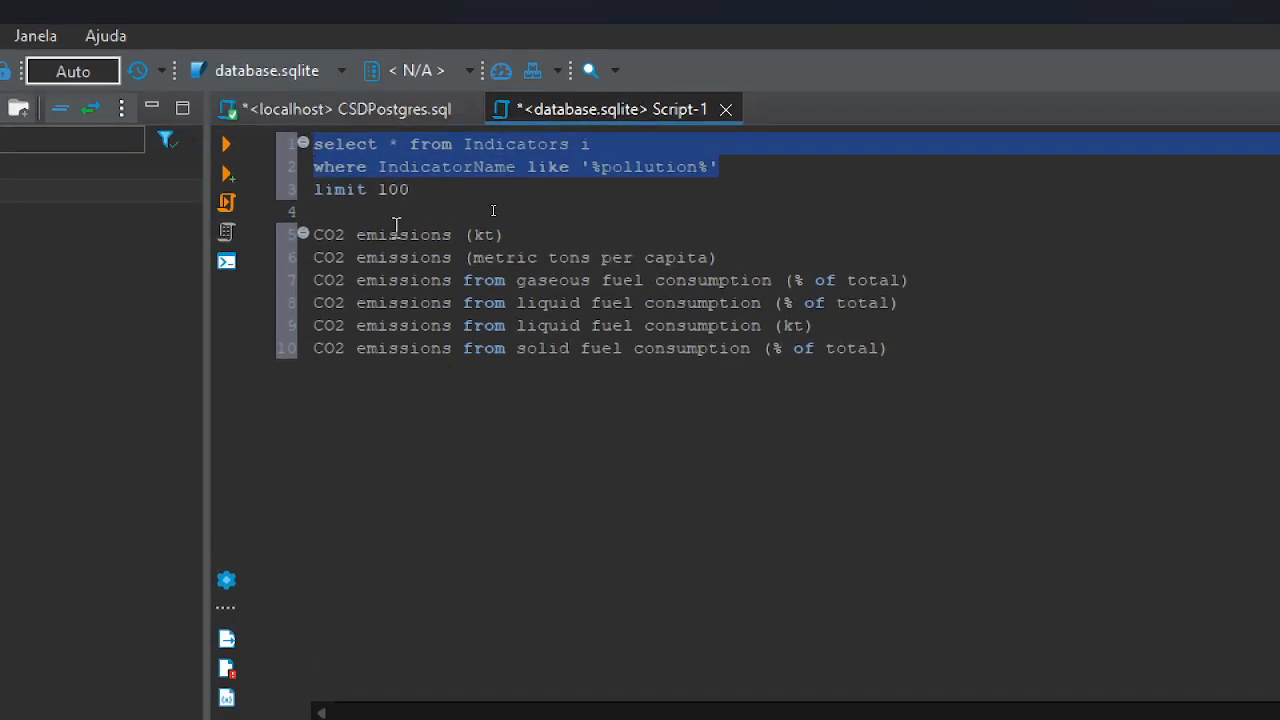
pyautogui.click(225, 147)
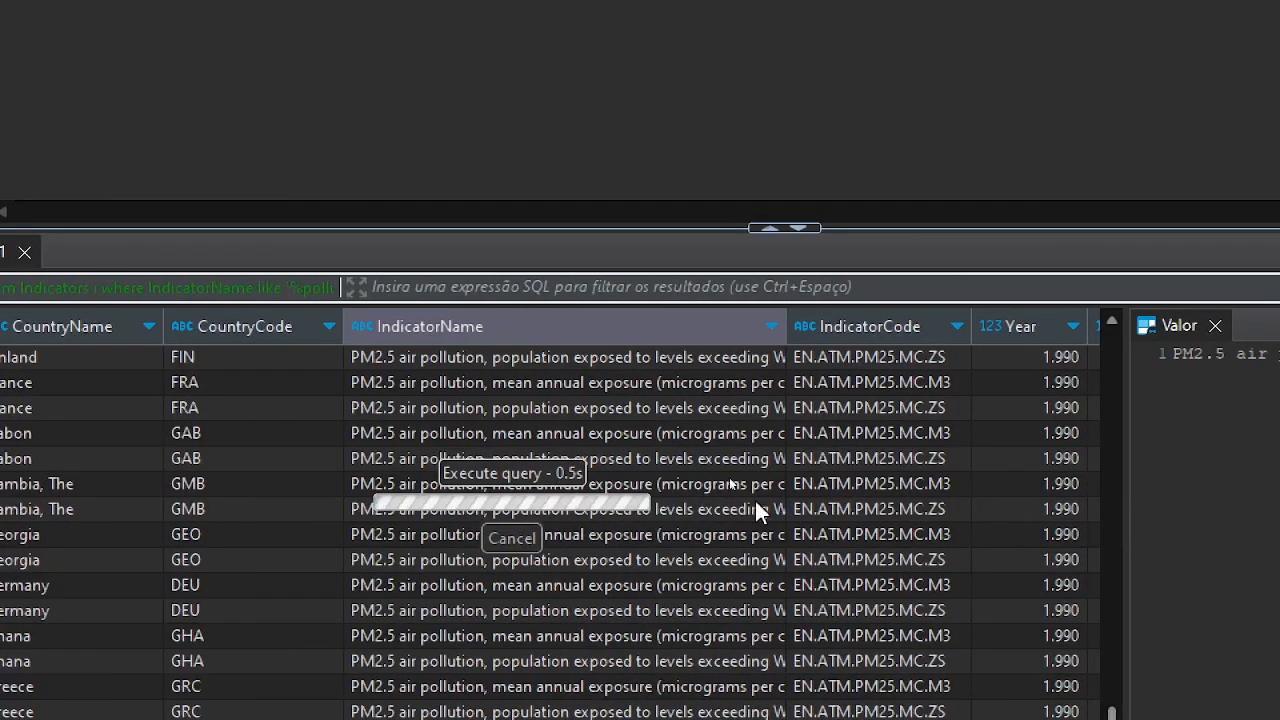
pyautogui.click(563, 360)
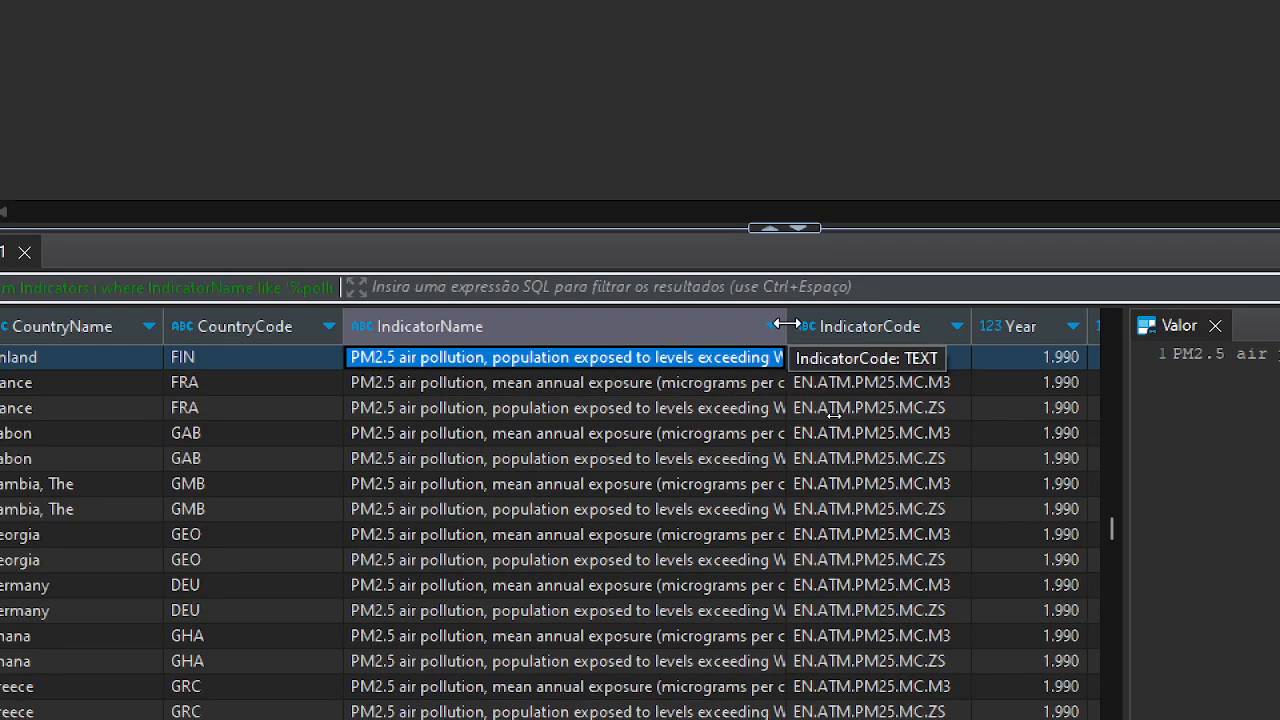
pyautogui.moveTo(788, 324); pyautogui.dragTo(1018, 324)
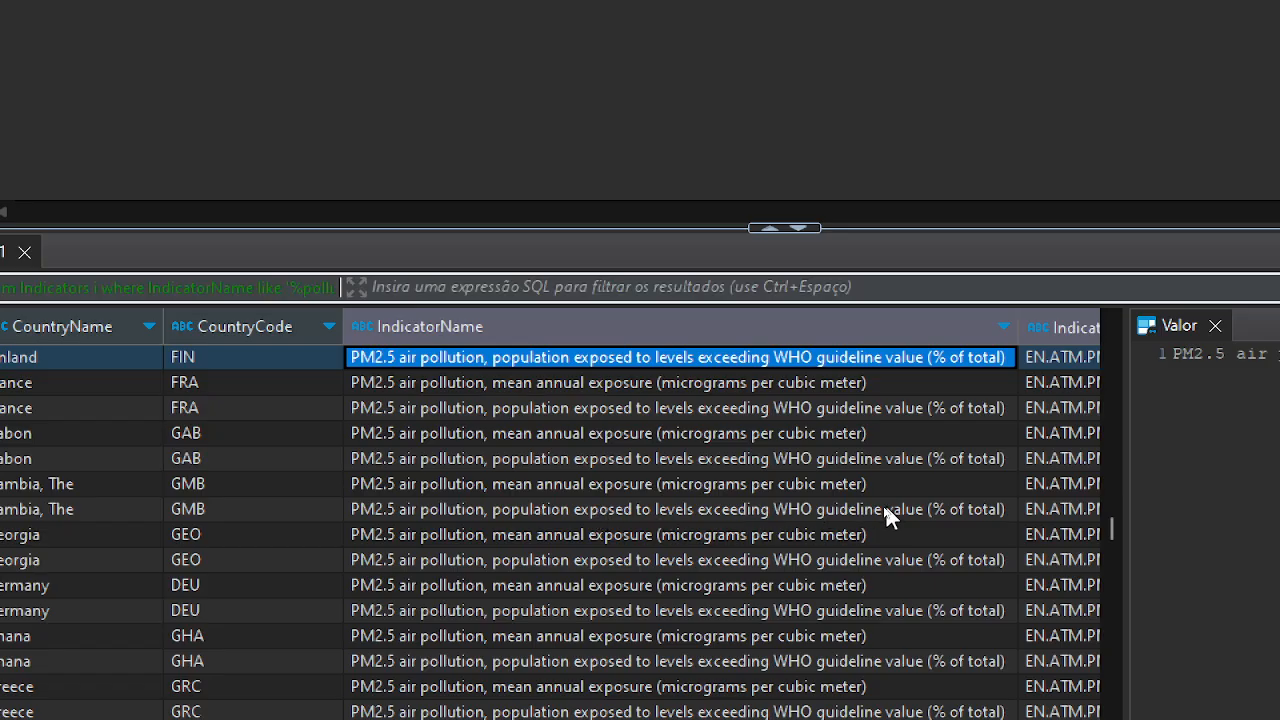
# Examine the IndicatorName values in the pollution query results across the listed countries and regions
pyautogui.scroll(-2, 610, 541)
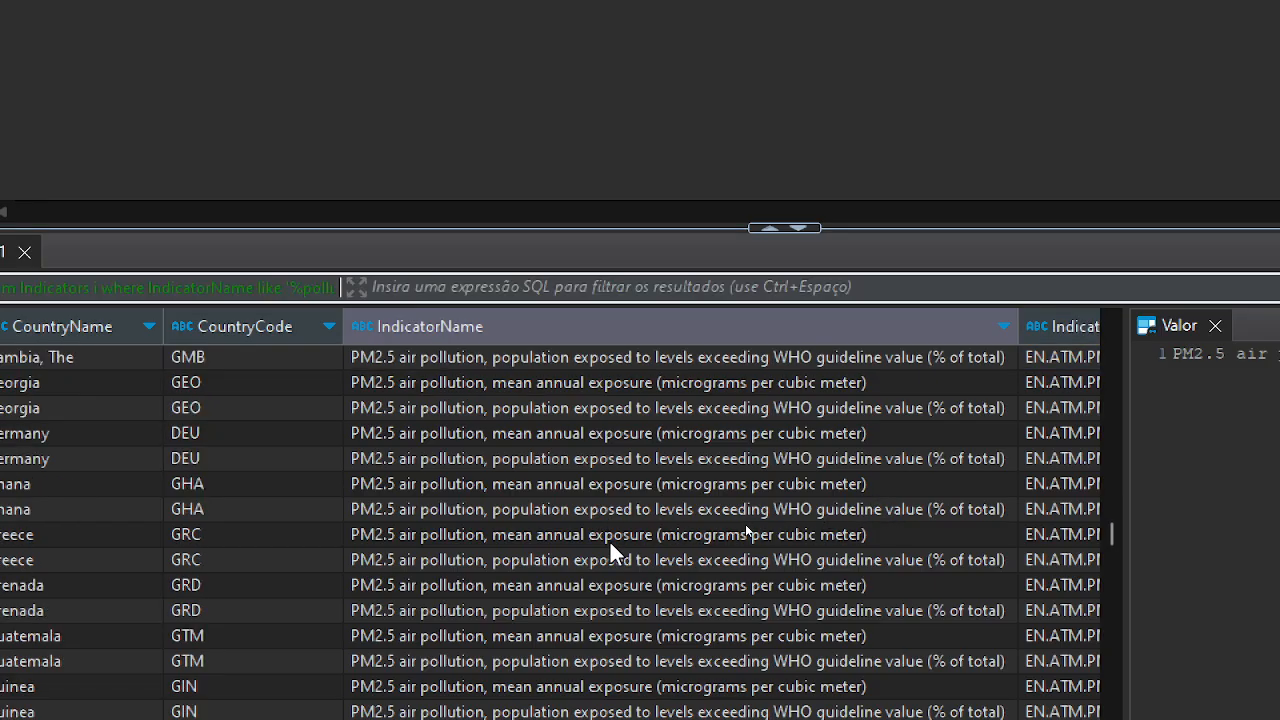
pyautogui.scroll(-3, 609, 539)
pyautogui.scroll(-1, 609, 539)
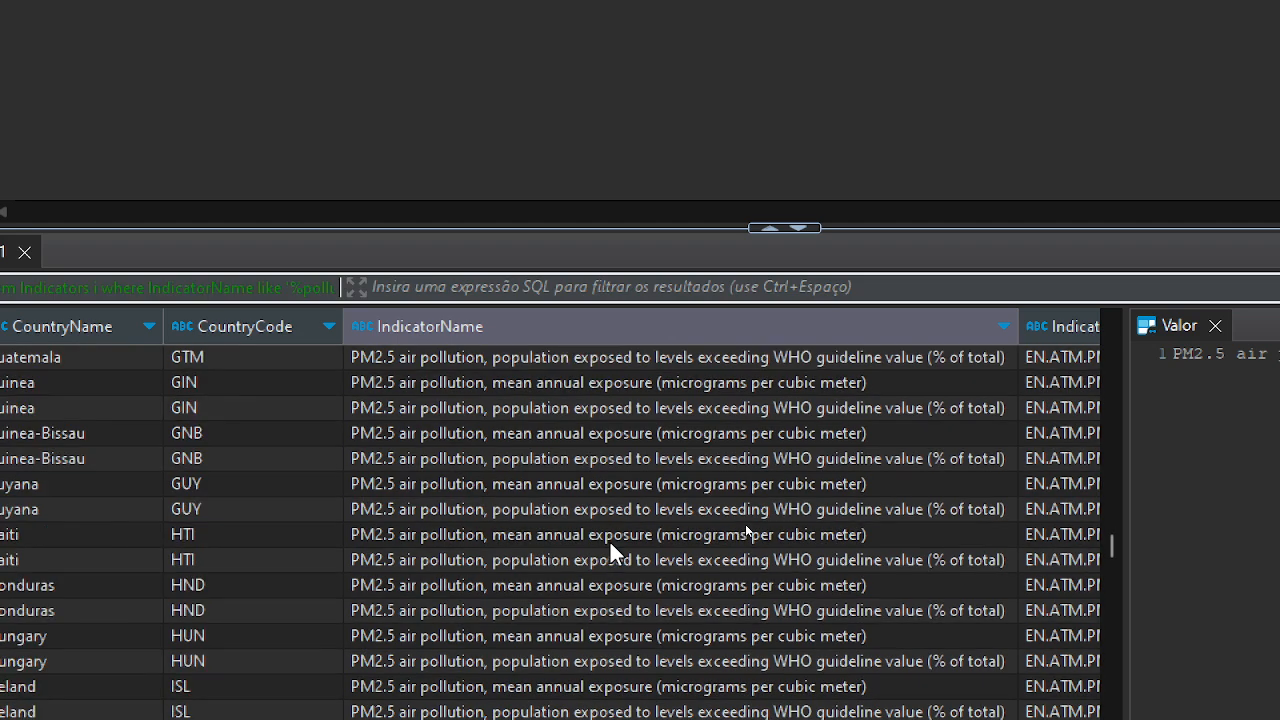
pyautogui.scroll(-2, 609, 539)
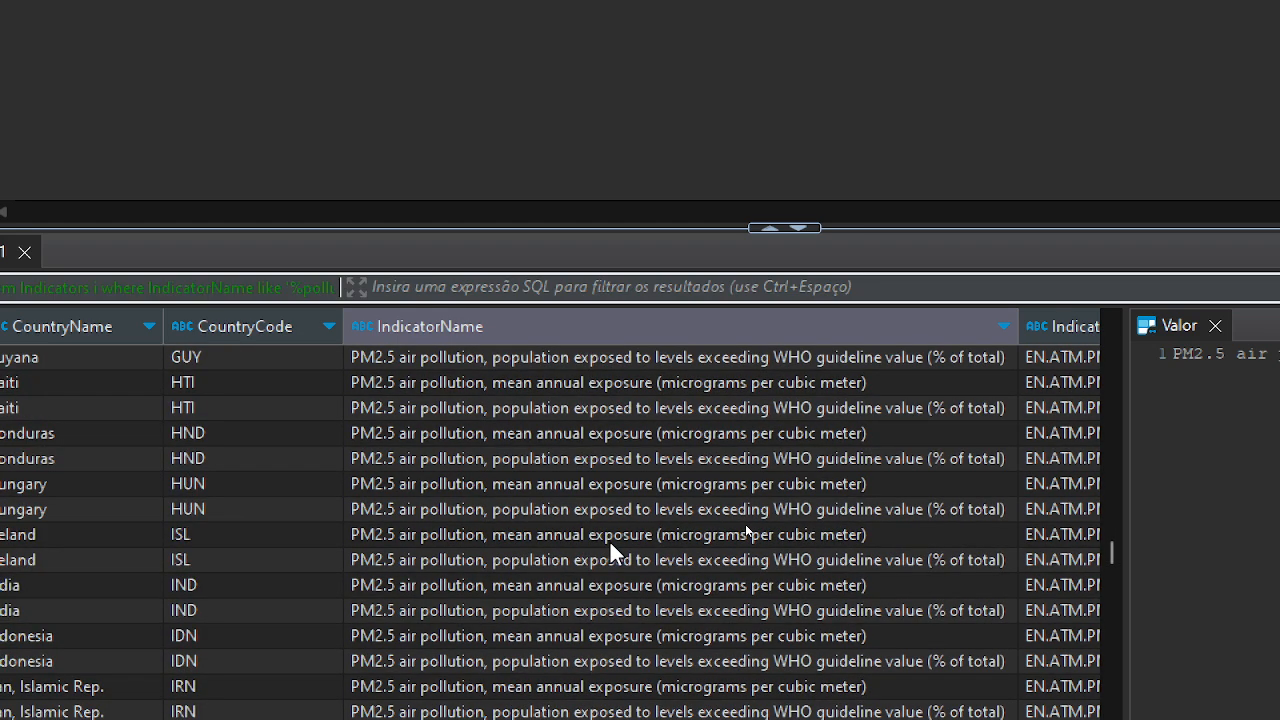
pyautogui.scroll(-2, 610, 553)
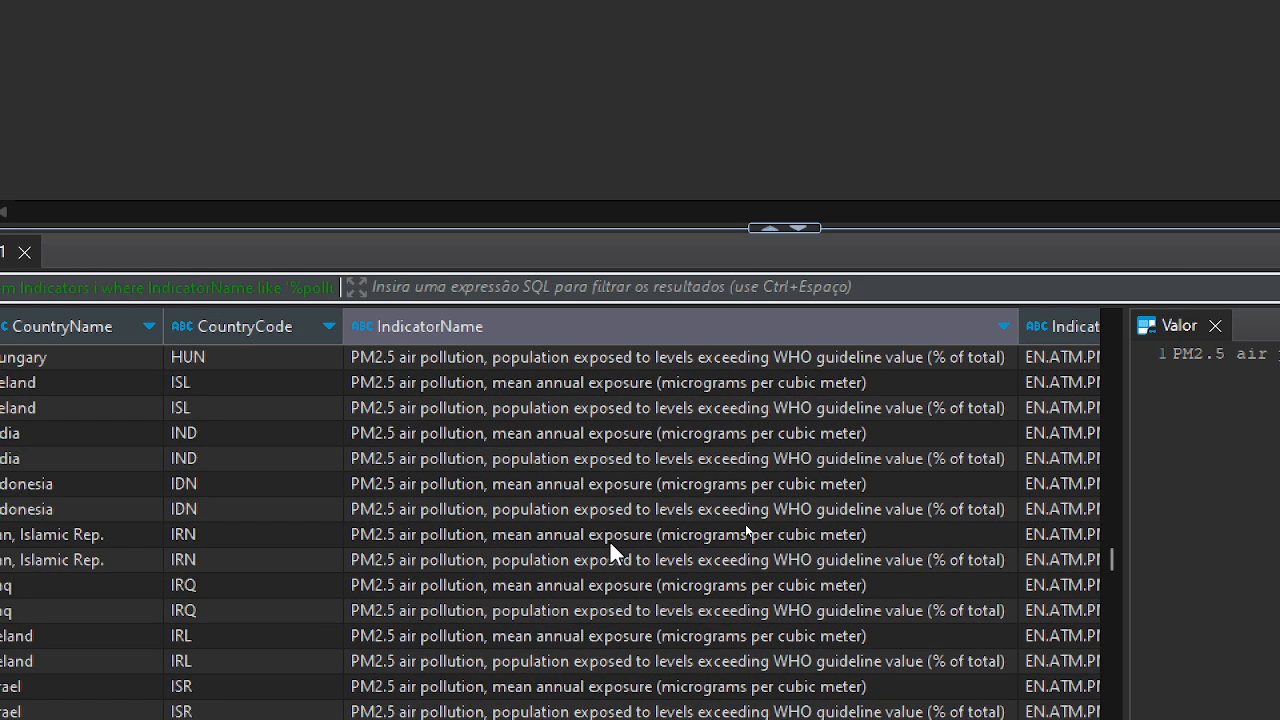
pyautogui.scroll(-2, 610, 545)
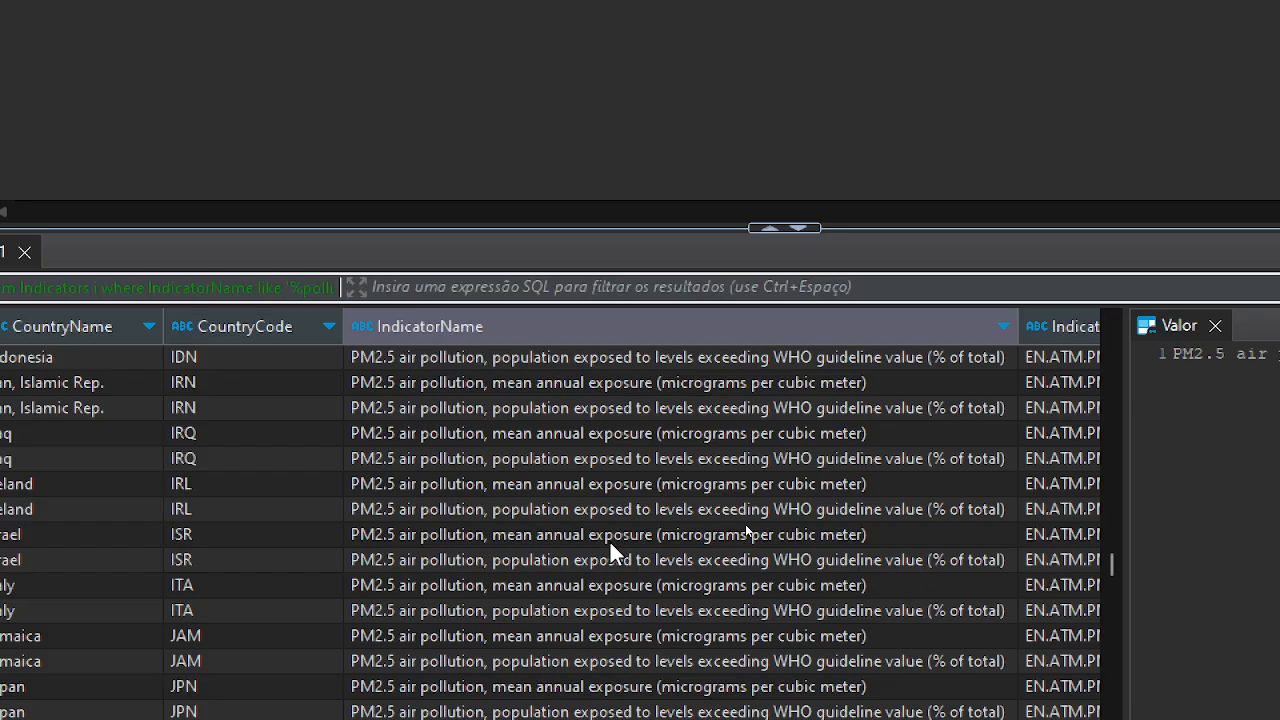
pyautogui.scroll(-4, 625, 509)
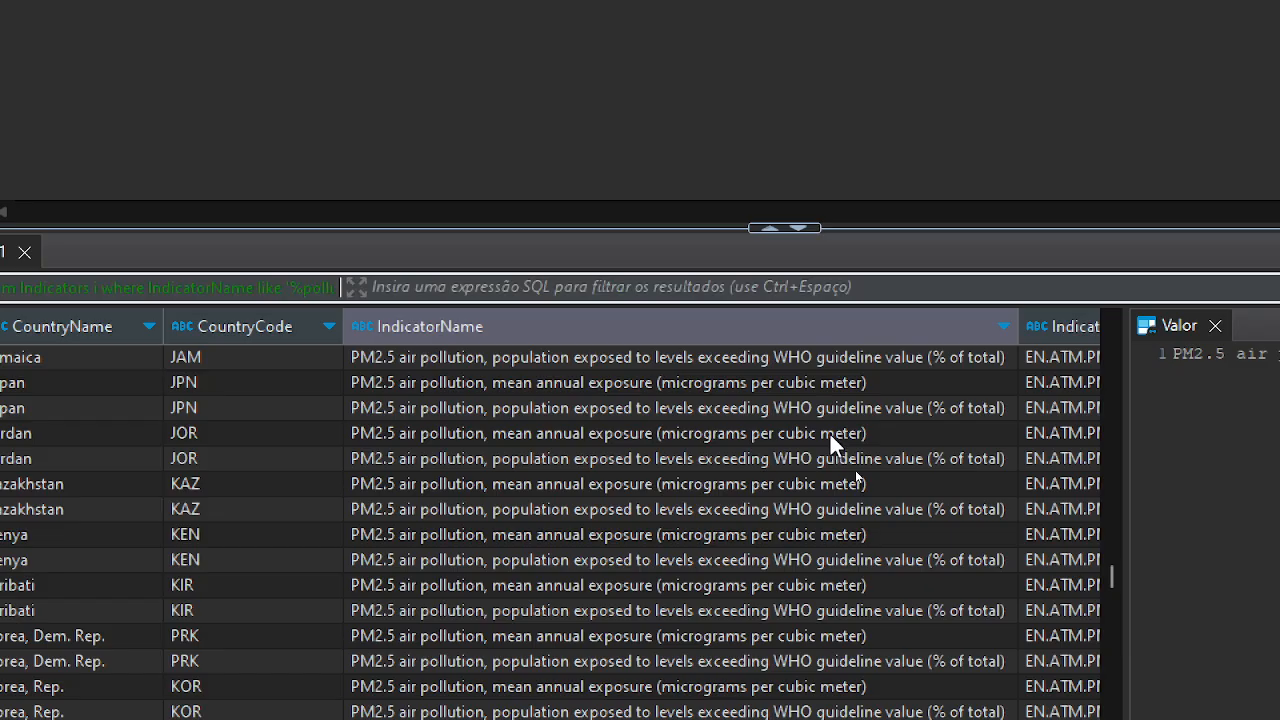
pyautogui.scroll(-3, 798, 513)
pyautogui.scroll(-9, 797, 510)
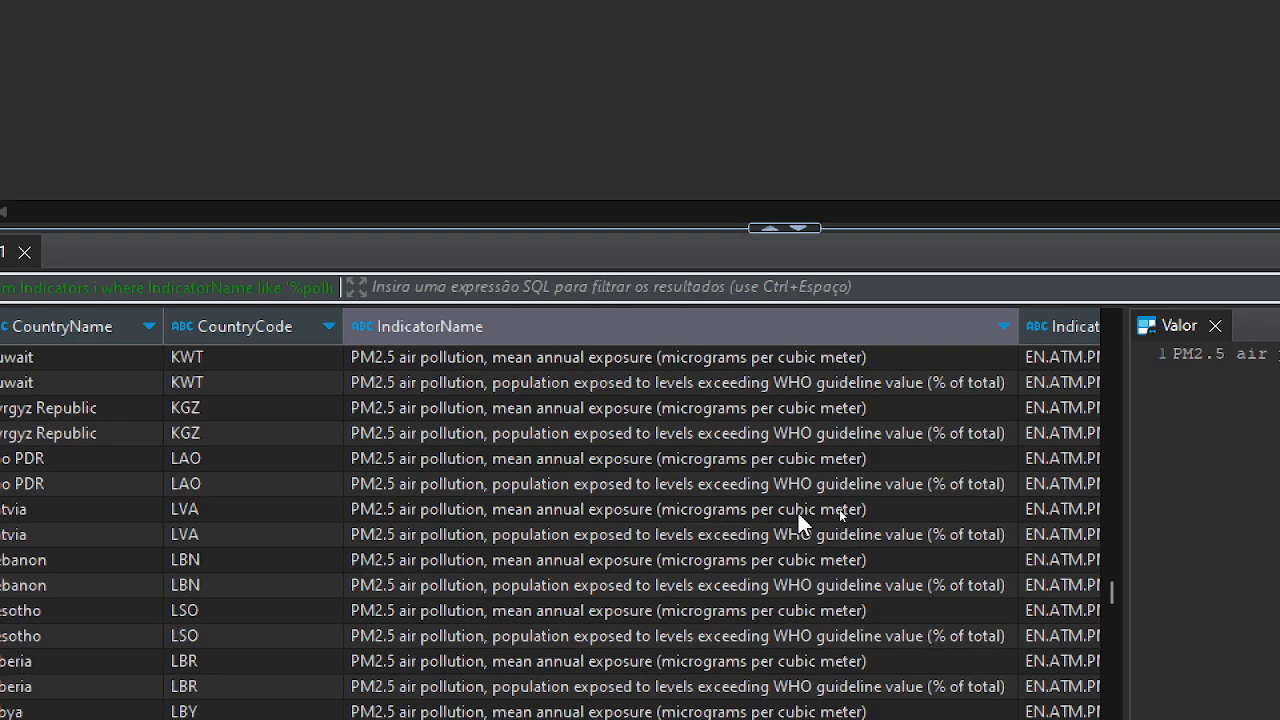
pyautogui.scroll(-20, 797, 510)
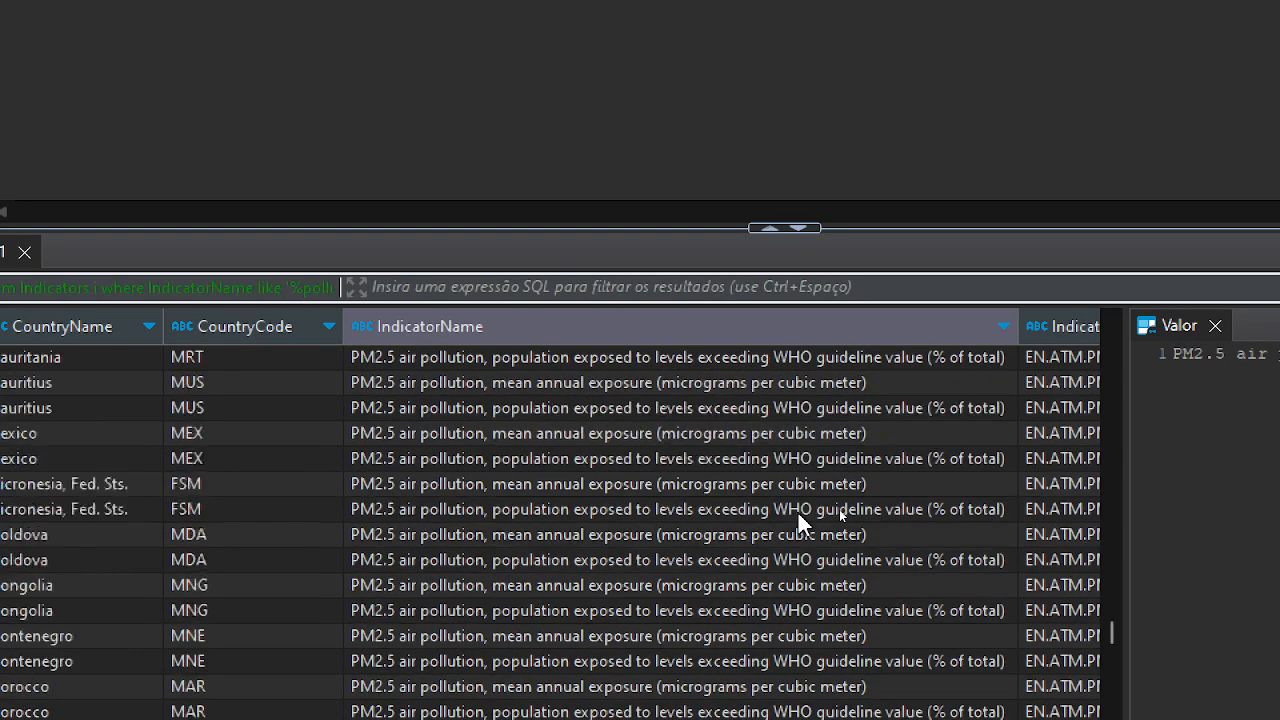
pyautogui.scroll(-13, 797, 510)
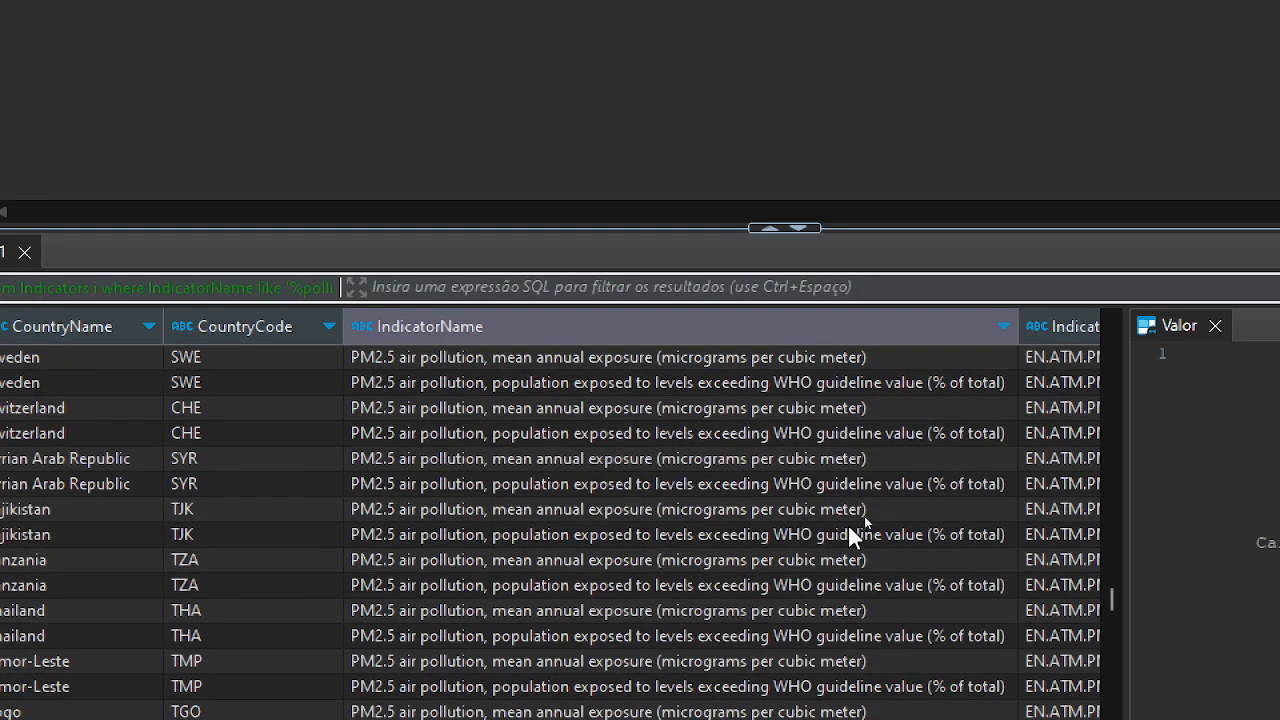
pyautogui.scroll(-15, 846, 546)
pyautogui.scroll(-20, 845, 543)
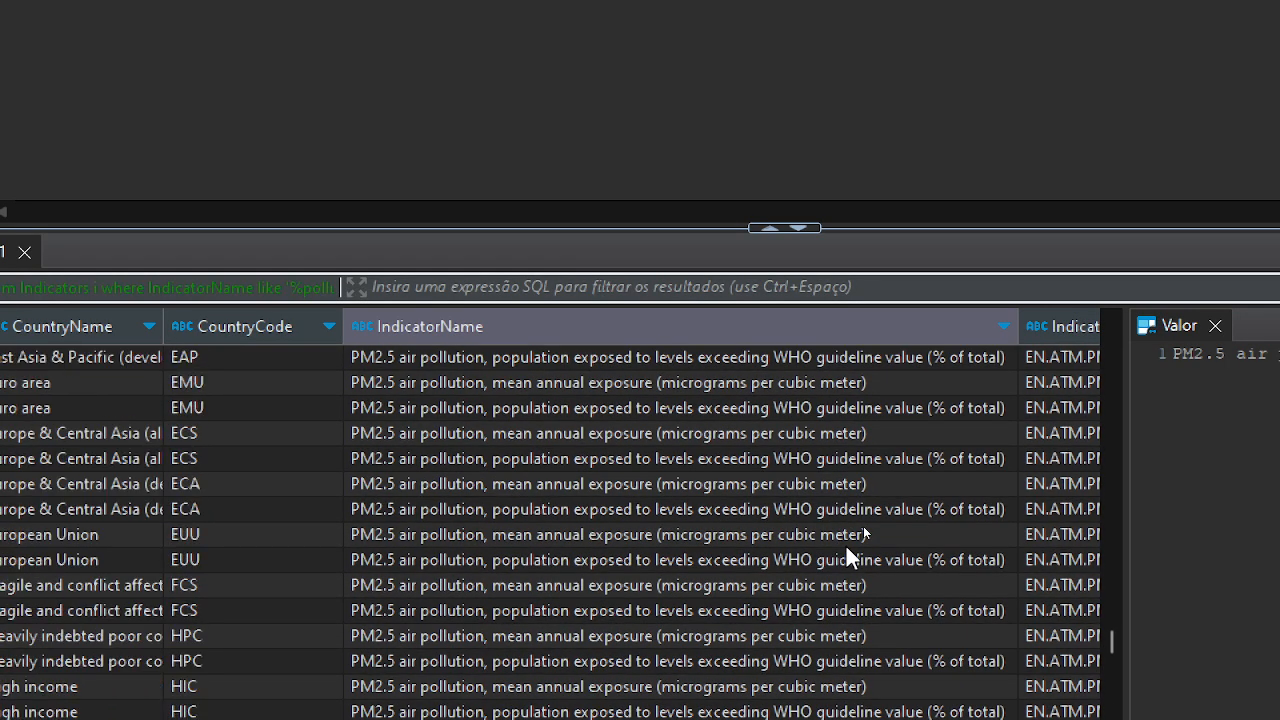
pyautogui.scroll(-20, 610, 606)
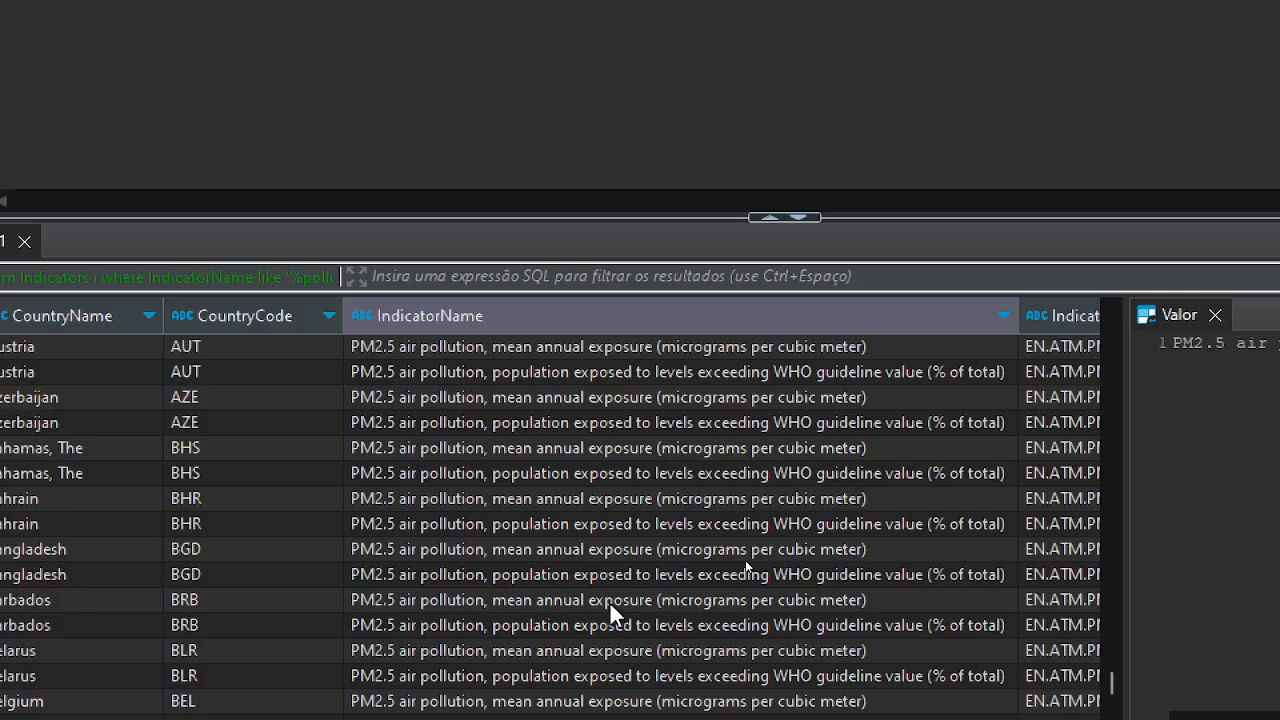
pyautogui.scroll(-5, 609, 601)
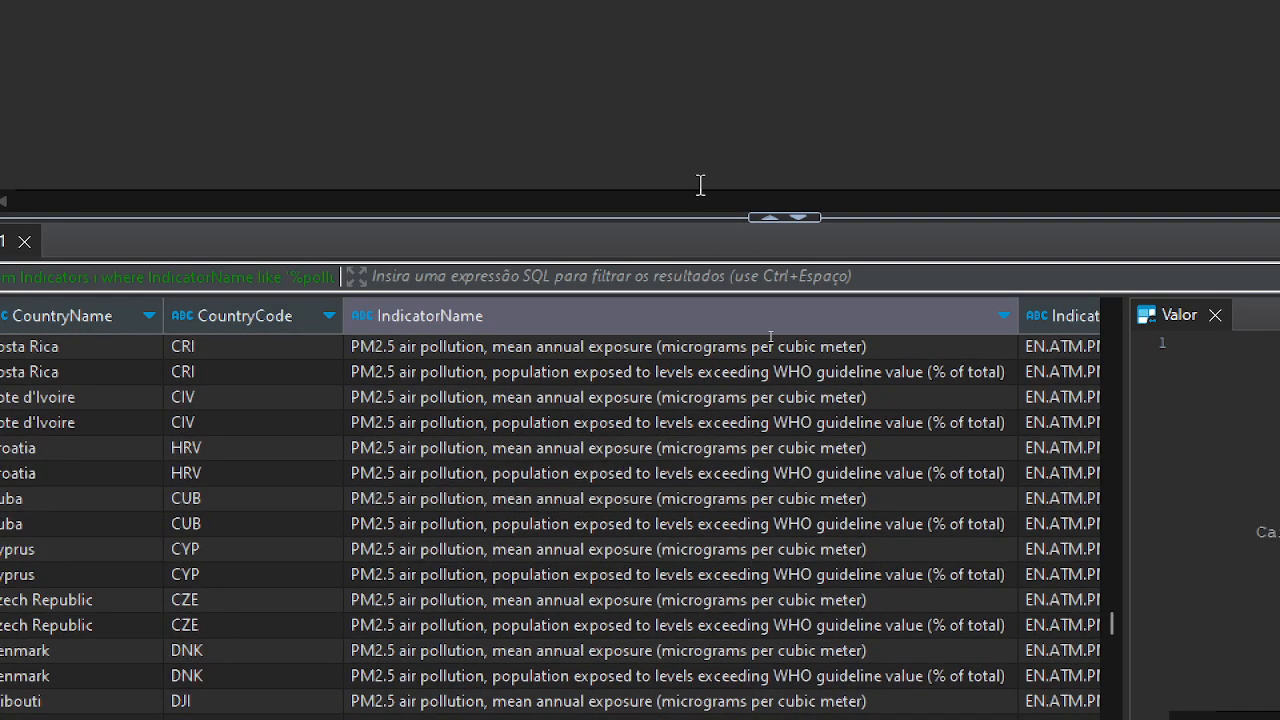
pyautogui.scroll(12, 681, 477)
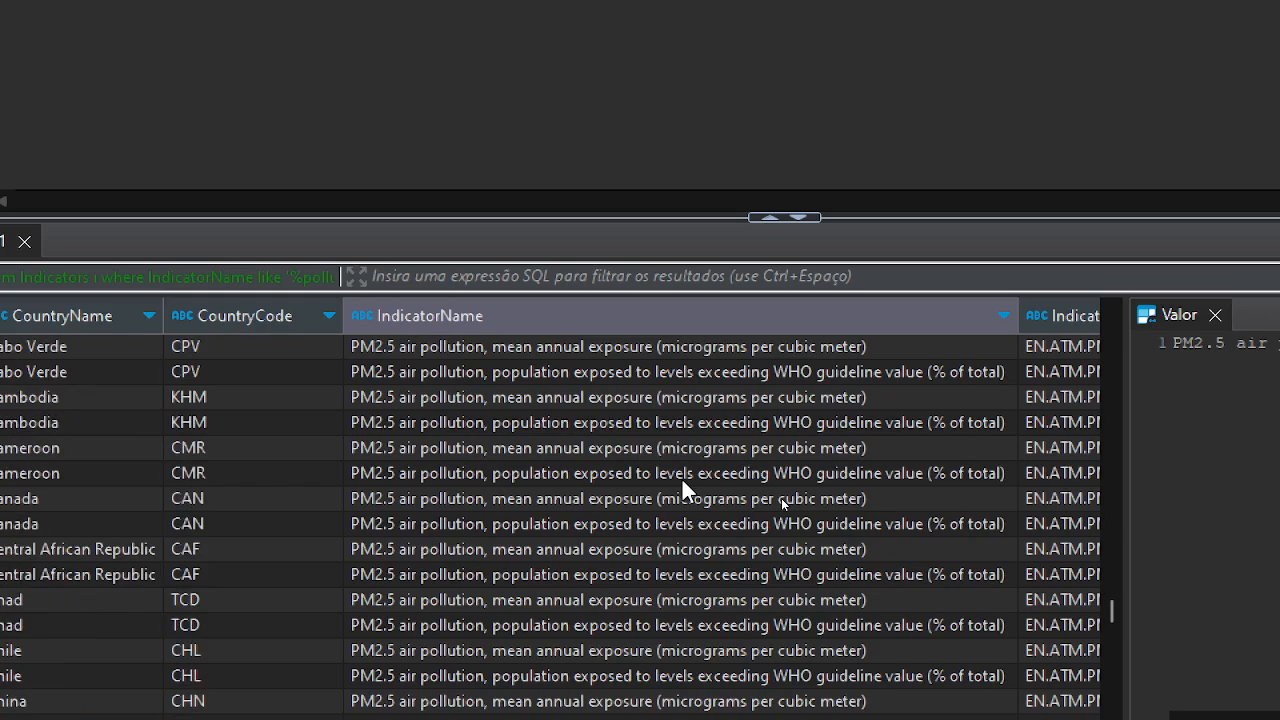
pyautogui.scroll(5, 560, 540)
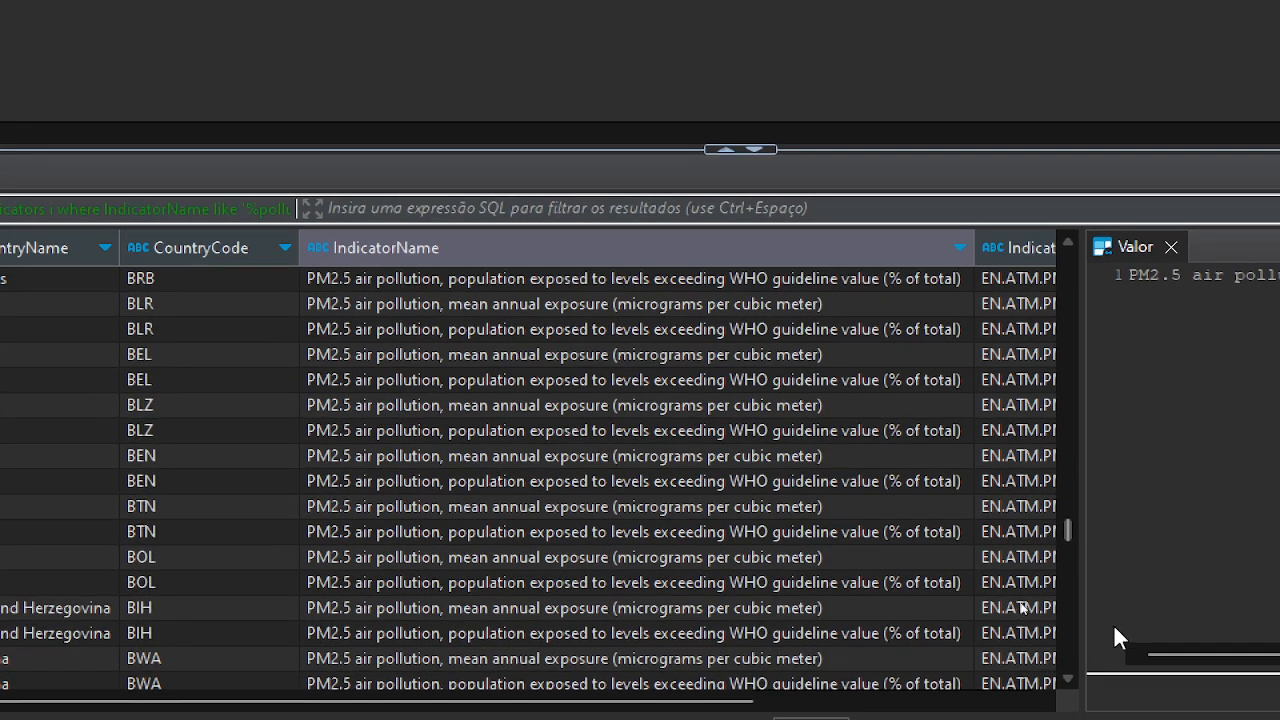
pyautogui.moveTo(1069, 535); pyautogui.dragTo(1049, 214)
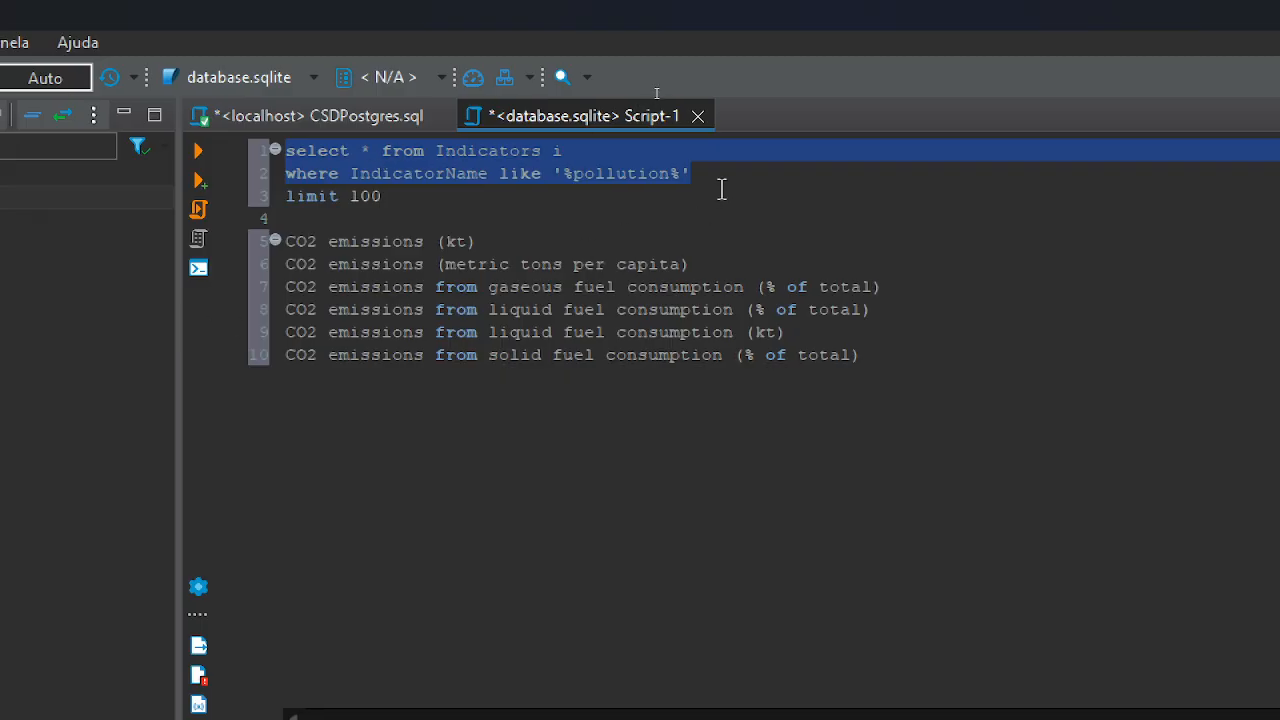
# Add the line and IndicatorName '%city%' below the pollution condition and run the query without the limit line
pyautogui.click(722, 178)
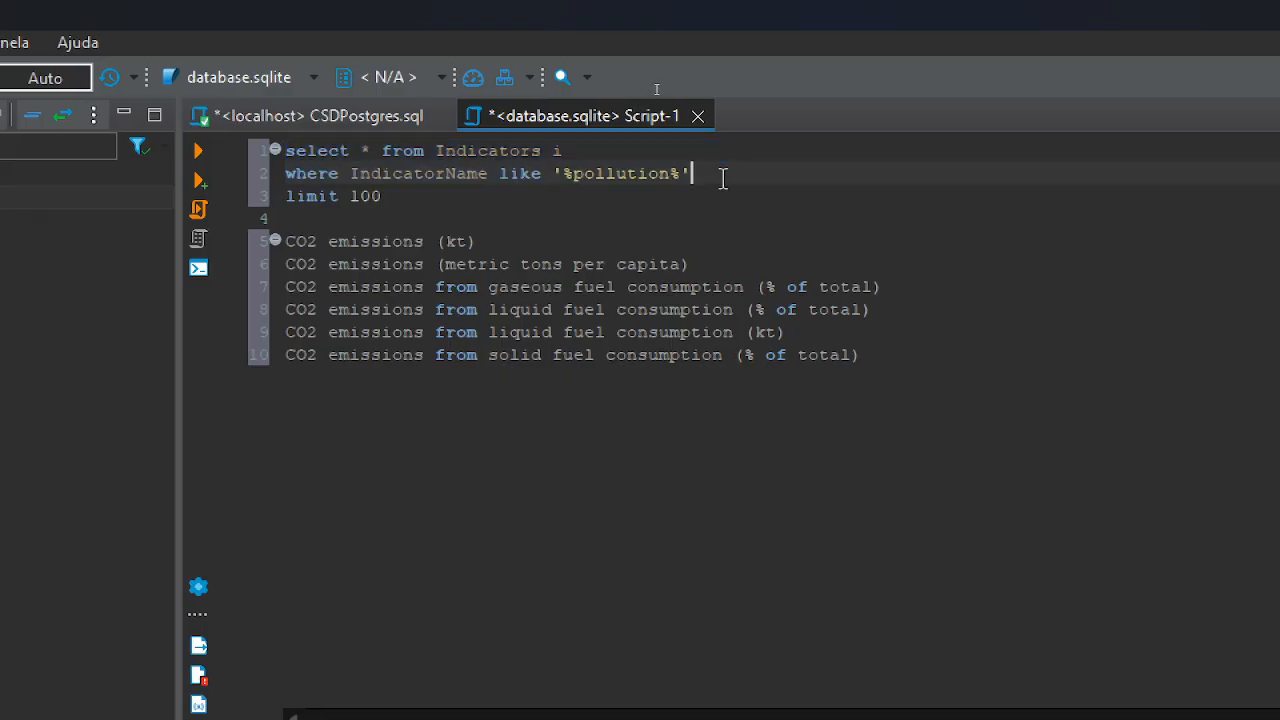
pyautogui.press('Return')
pyautogui.write('and ')
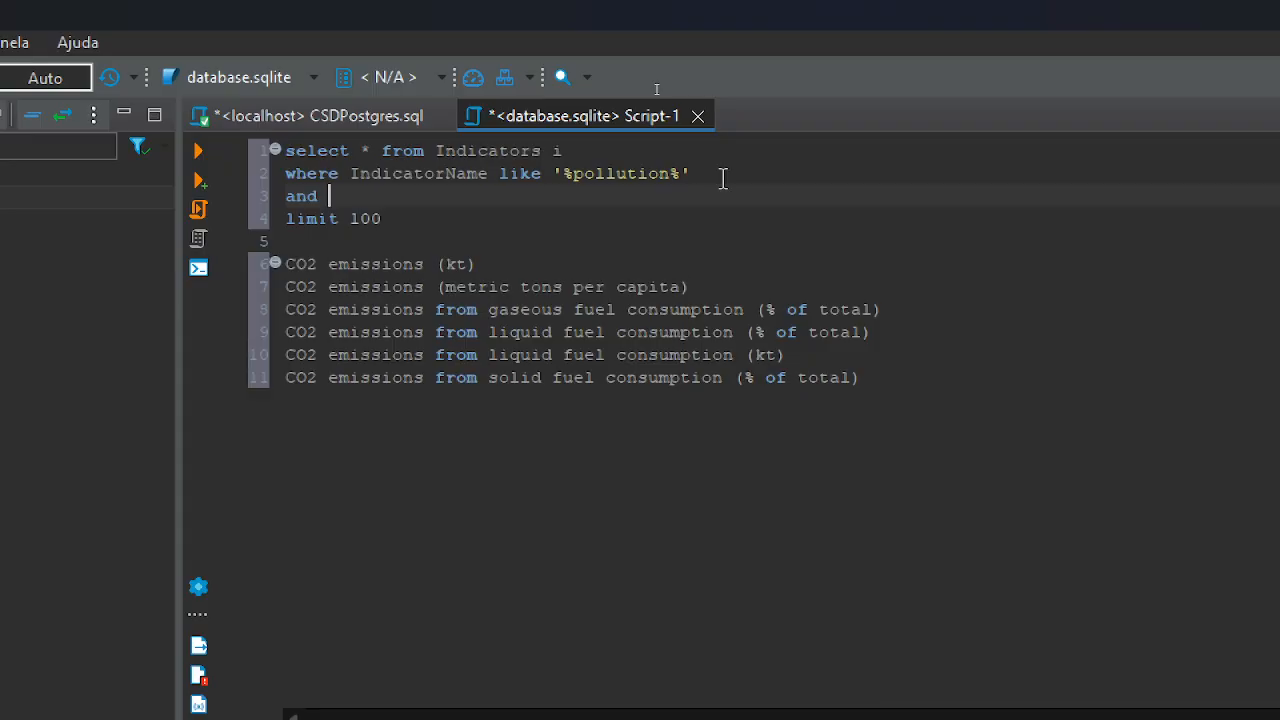
pyautogui.write('like')
pyautogui.press('BackSpace')
pyautogui.press('BackSpace')
pyautogui.press('BackSpace')
pyautogui.write('idn')
pyautogui.press('Return')
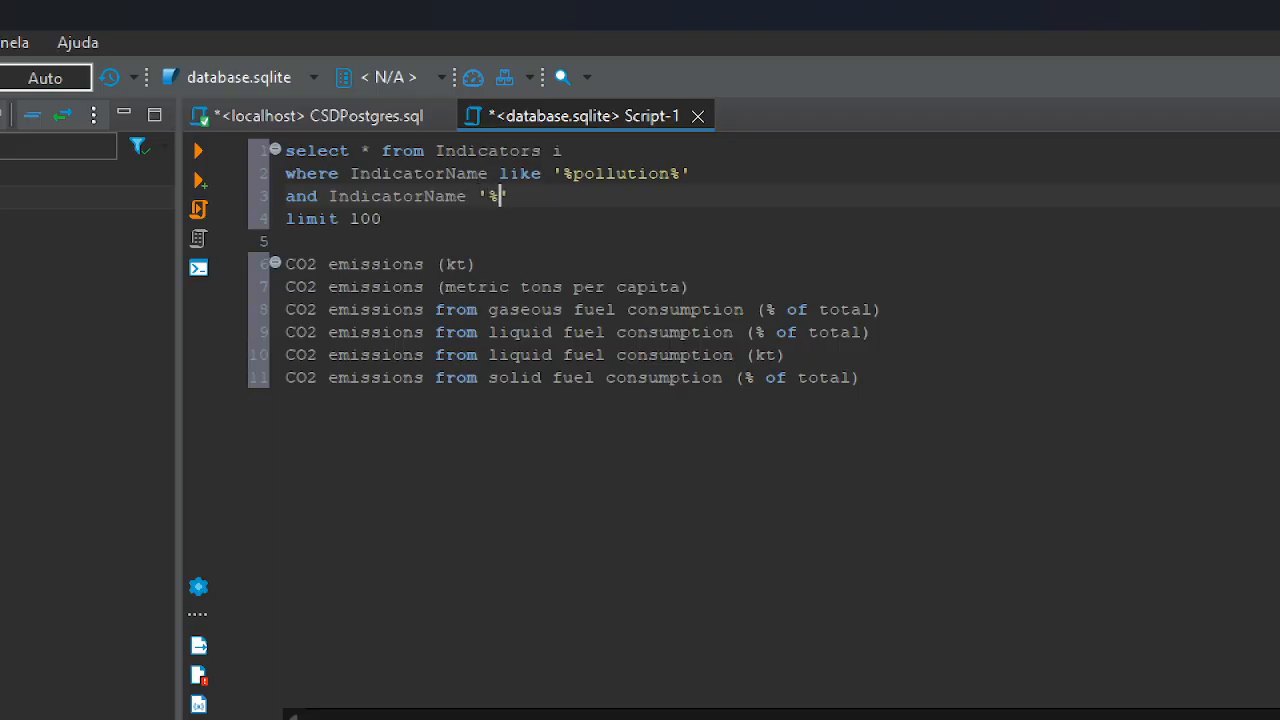
pyautogui.write('city%')
pyautogui.moveTo(574, 200); pyautogui.dragTo(417, 77)
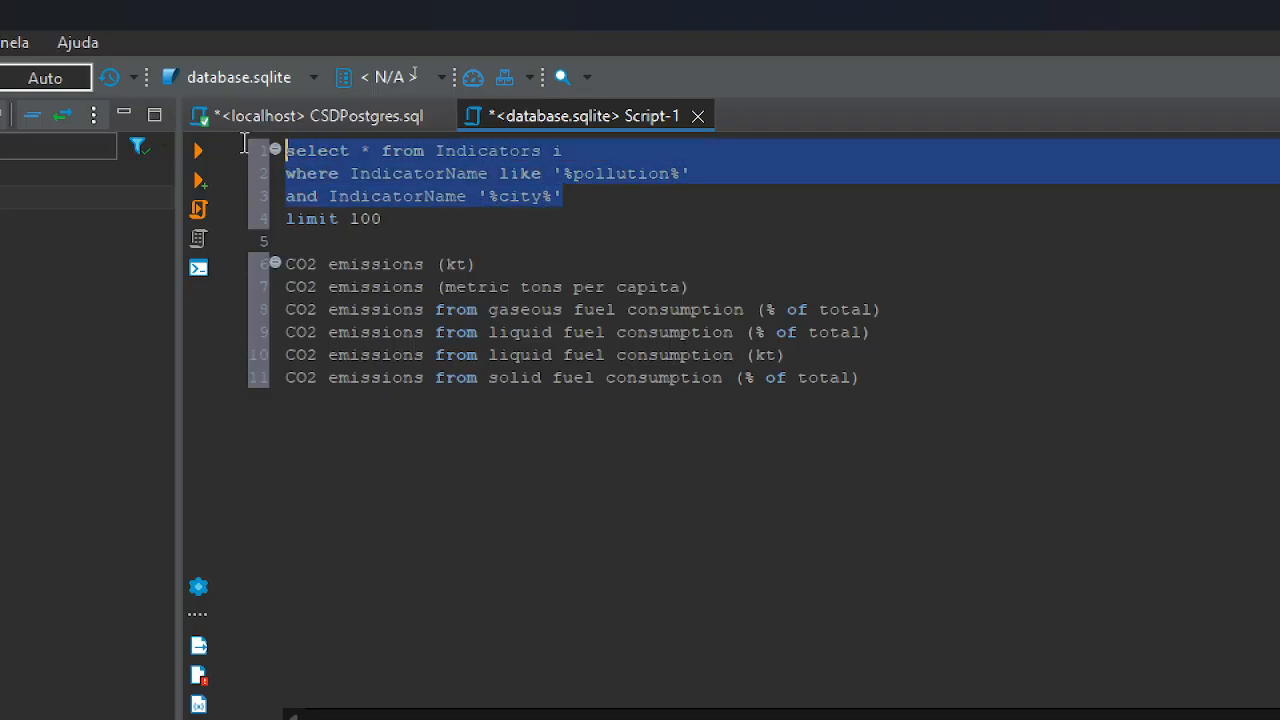
pyautogui.click(198, 152)
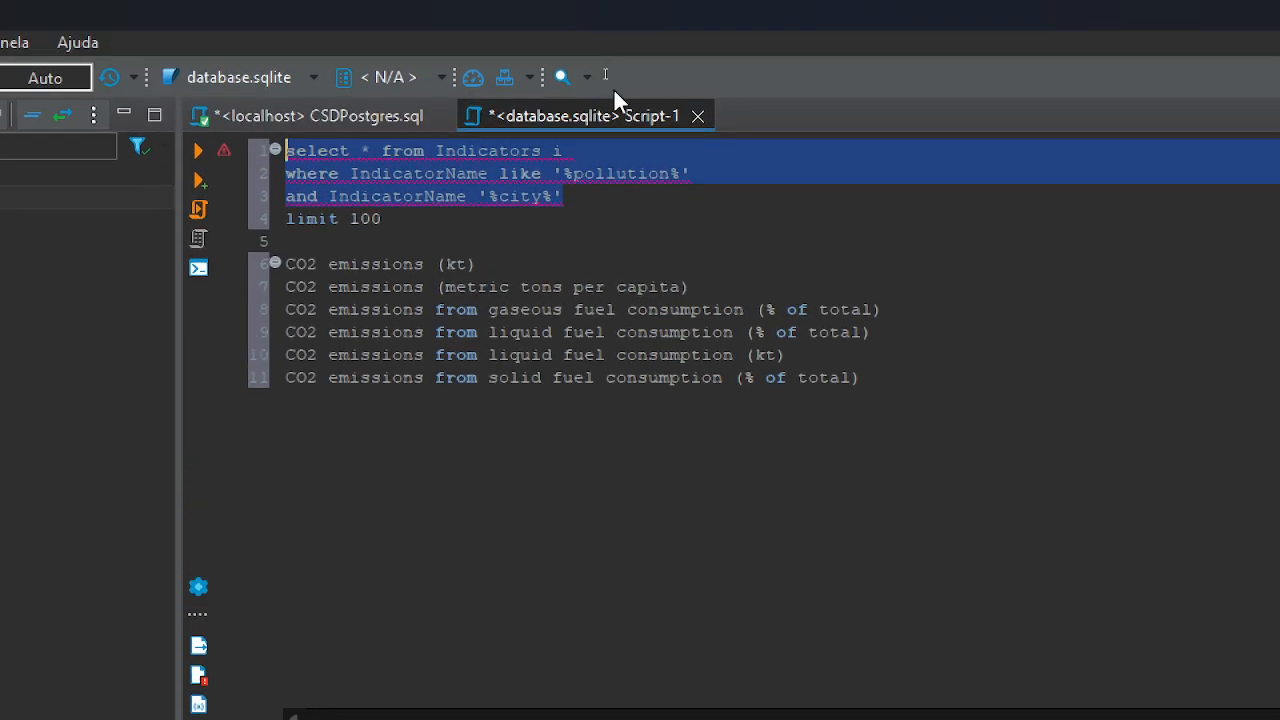
# Insert the missing like operator before '%city%' and rerun the query without the limit line
pyautogui.click(606, 190)
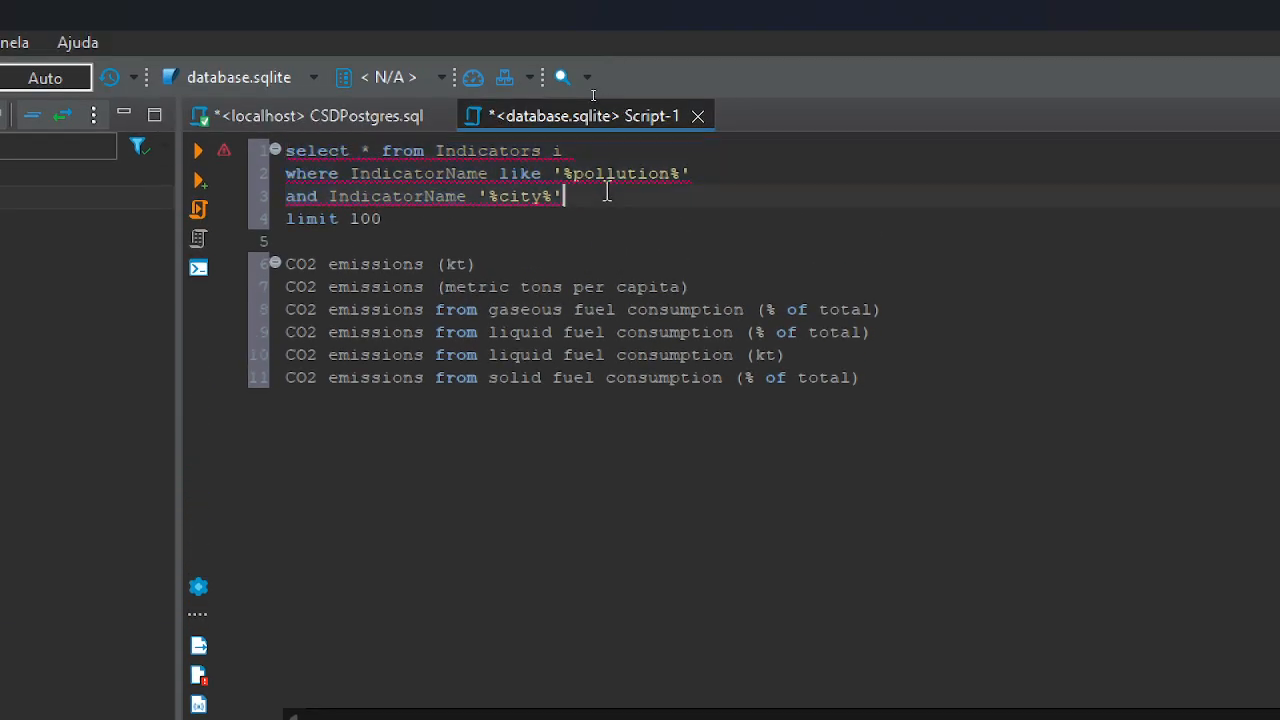
pyautogui.click(466, 193)
pyautogui.write('like')
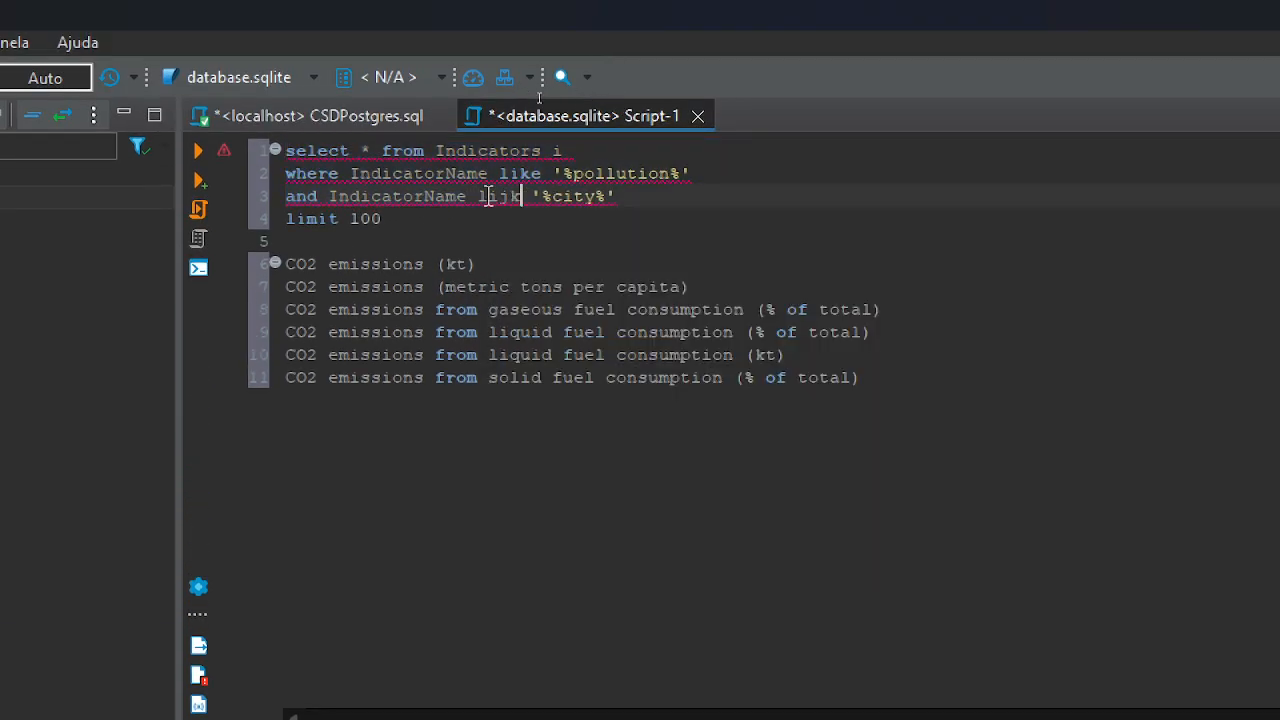
pyautogui.click(488, 196)
pyautogui.moveTo(624, 199); pyautogui.dragTo(274, 126)
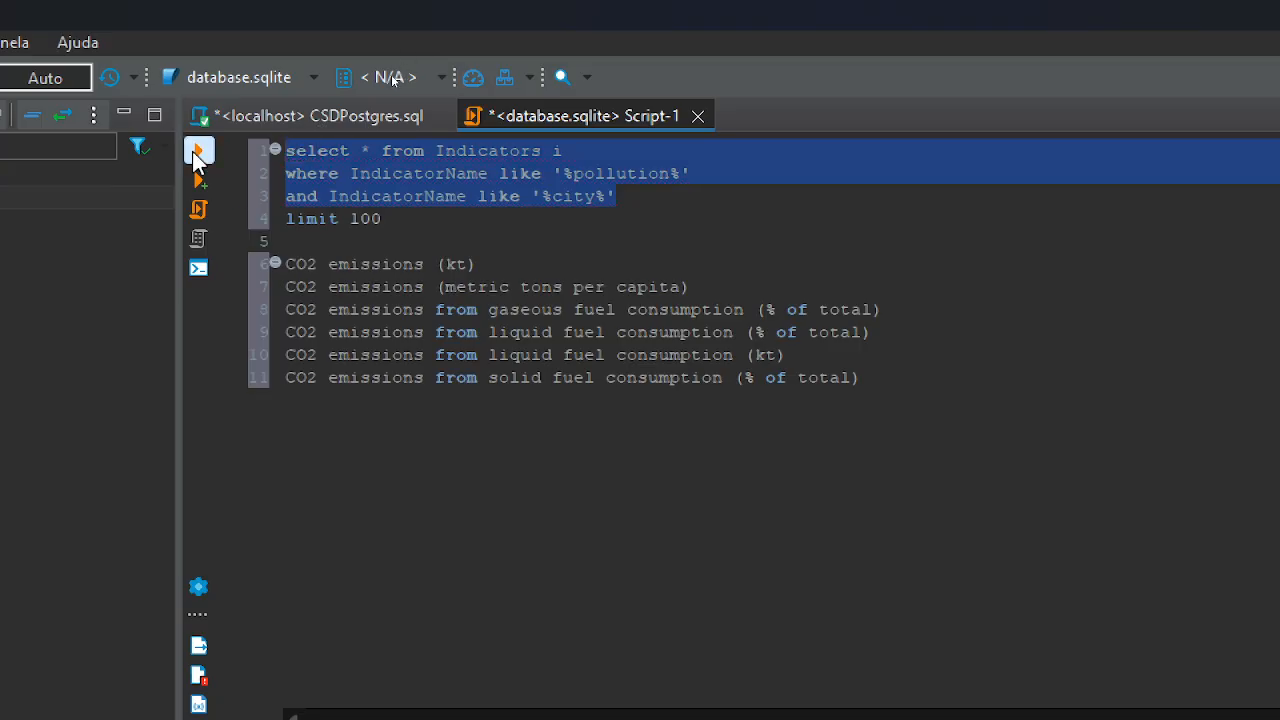
pyautogui.click(198, 150)
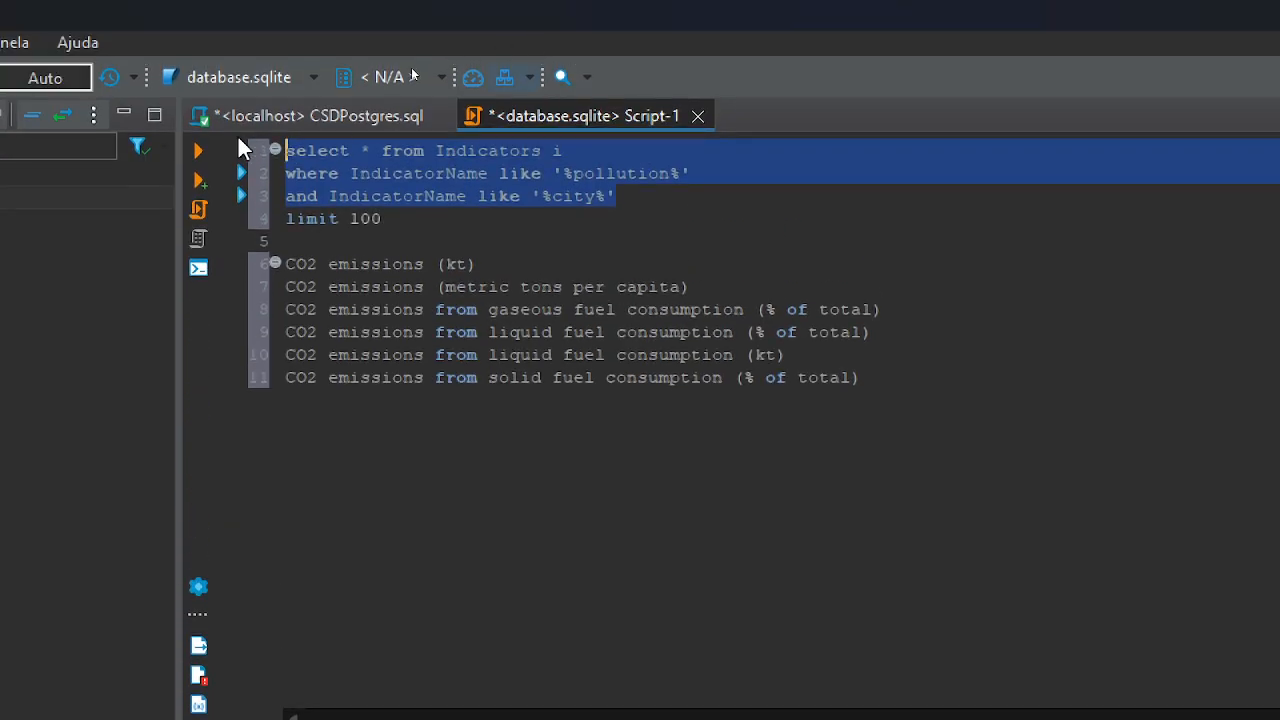
pyautogui.click(198, 141)
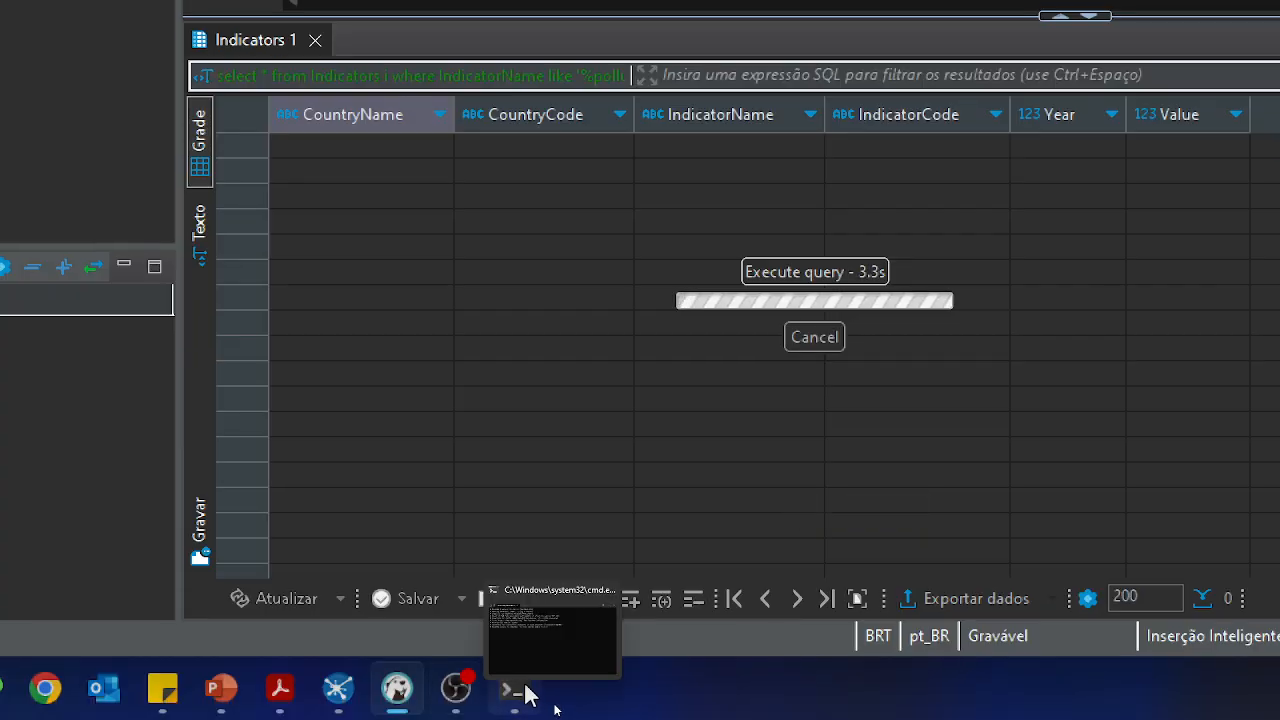
# Switch to guidelines.pdf in Acrobat and select "urban areas" in the indicator on ambient concentration of air pollutants
pyautogui.click(283, 699)
pyautogui.scroll(3, 805, 112)
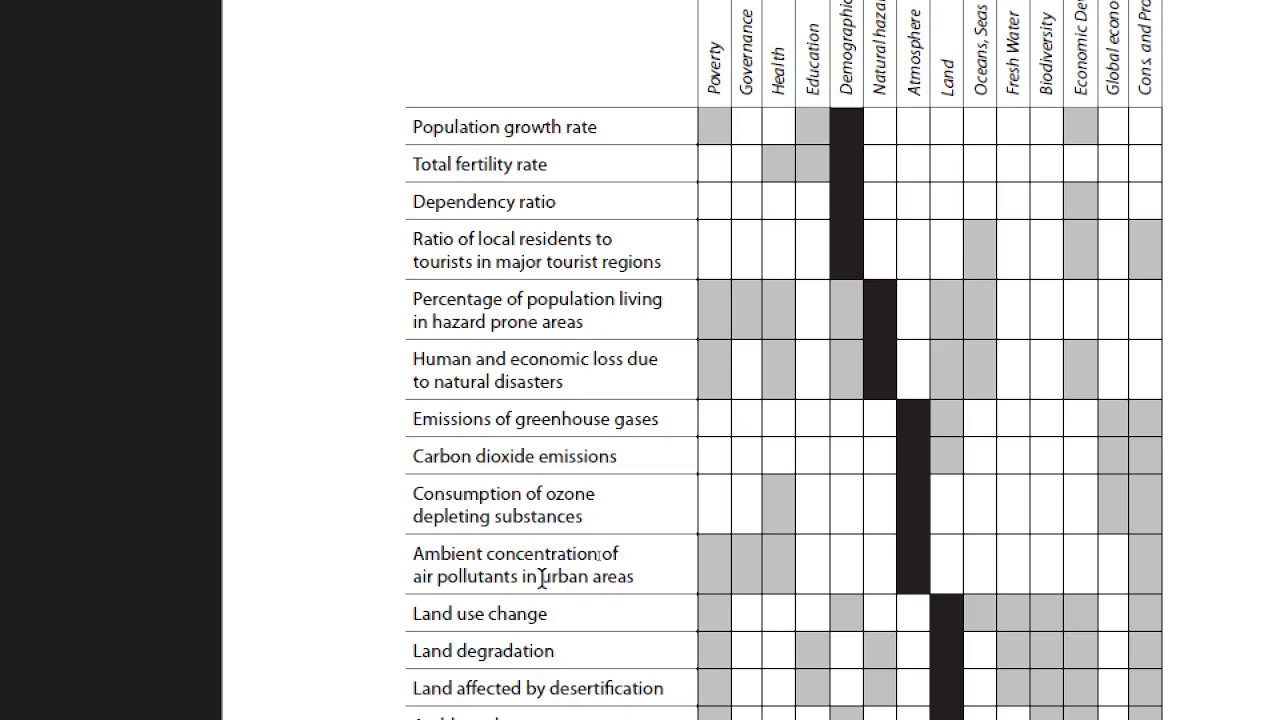
pyautogui.moveTo(544, 577); pyautogui.dragTo(638, 577)
pyautogui.scroll(-2, 480, 590)
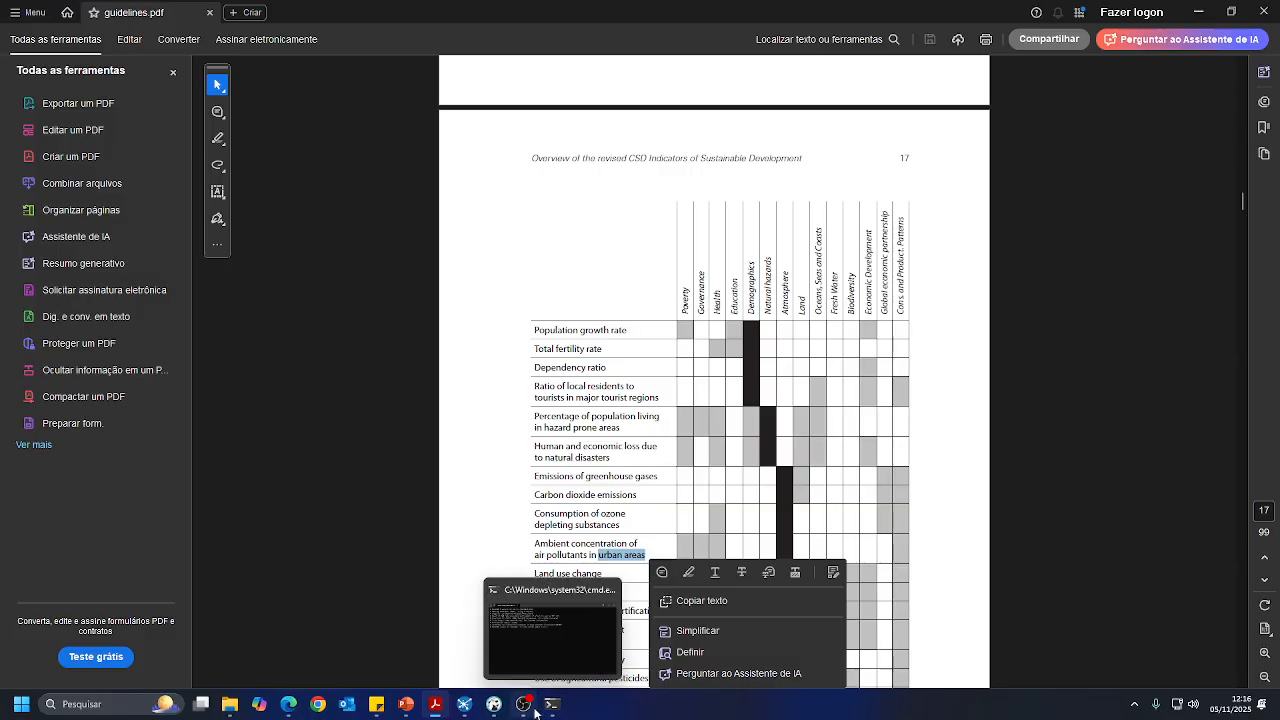
# Switch back to DBeaver and change the second IndicatorName search pattern to '%urban%'
pyautogui.click(497, 708)
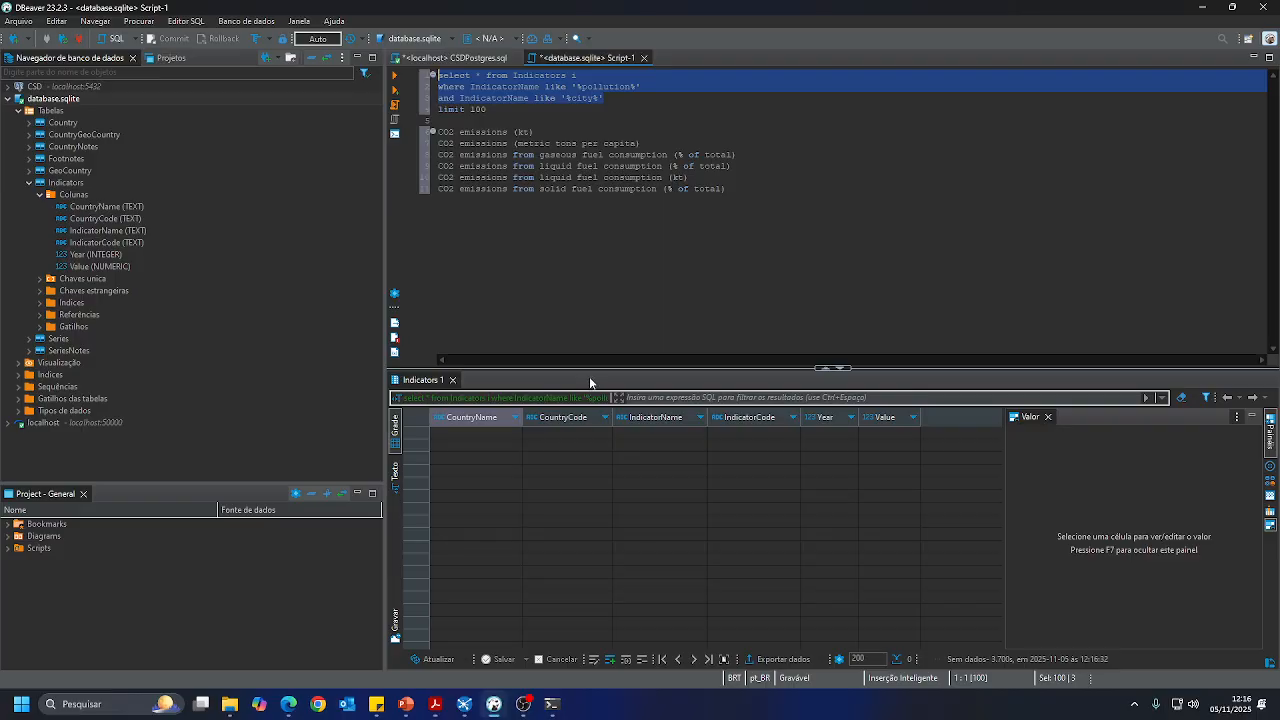
pyautogui.doubleClick(577, 99)
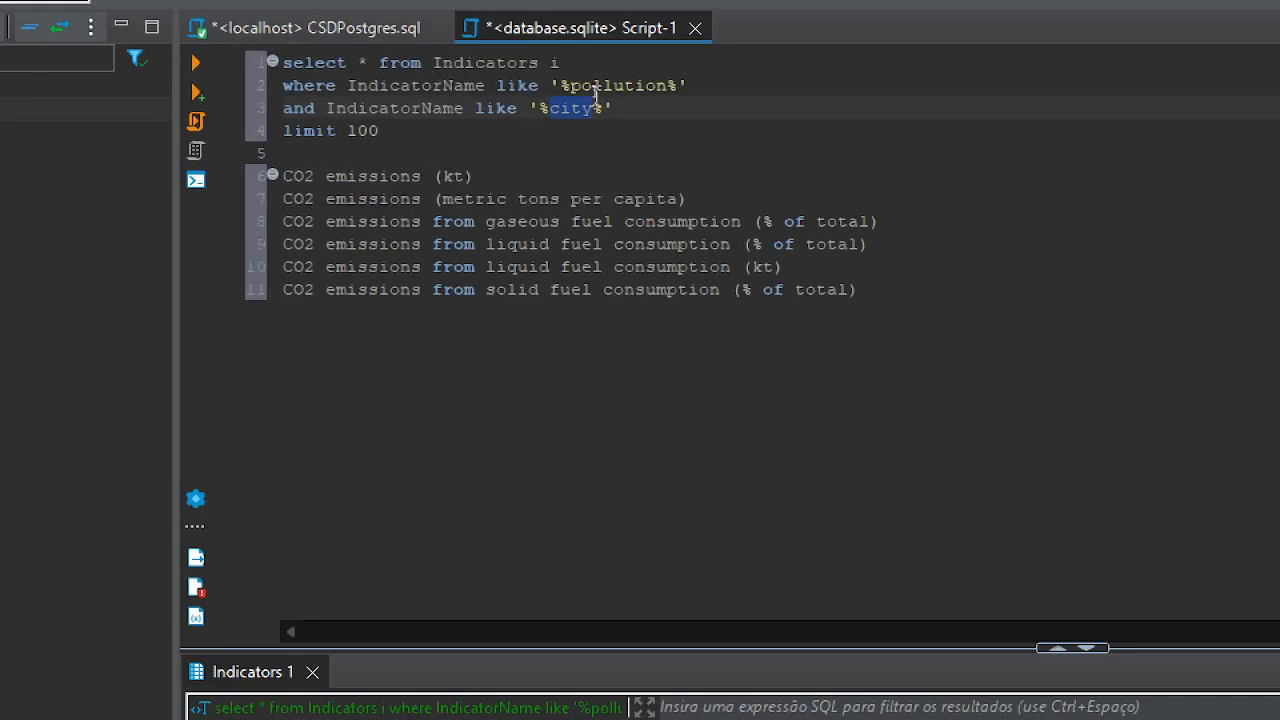
pyautogui.write('urban')
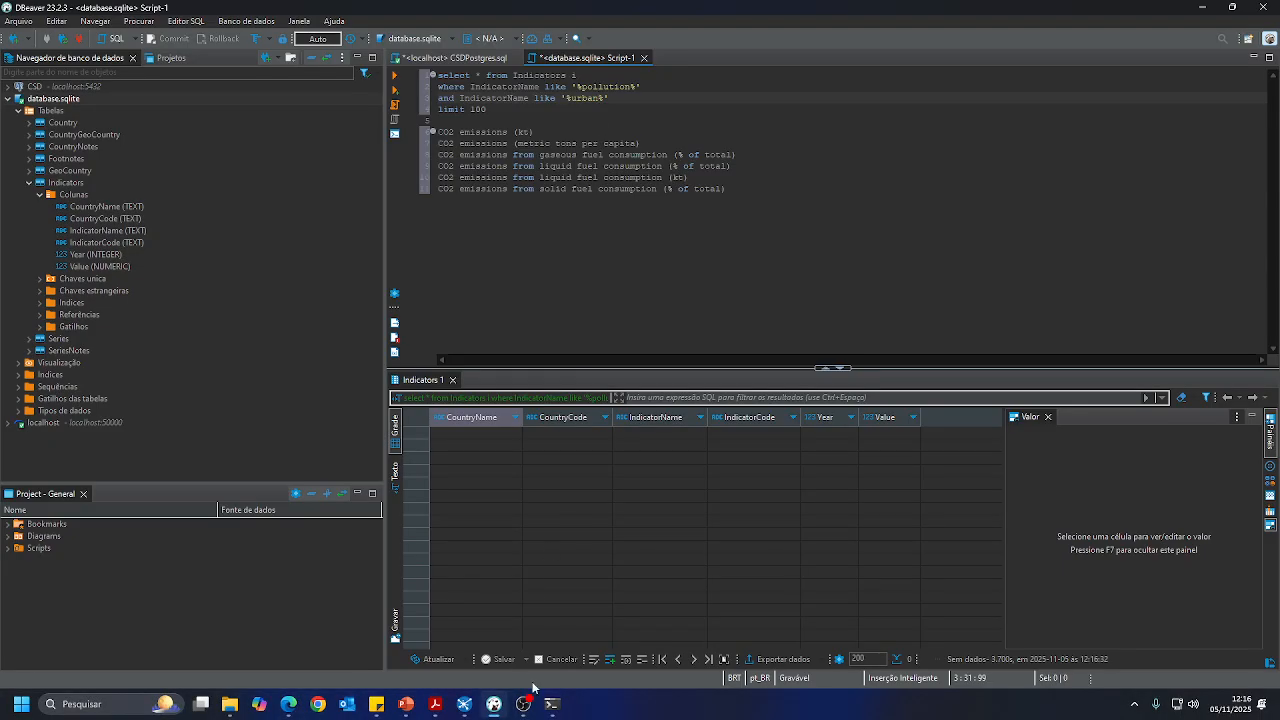
# Recheck the urban areas indicator in guidelines.pdf and run the pollution and urban query in DBeaver without the limit line
pyautogui.click(433, 710)
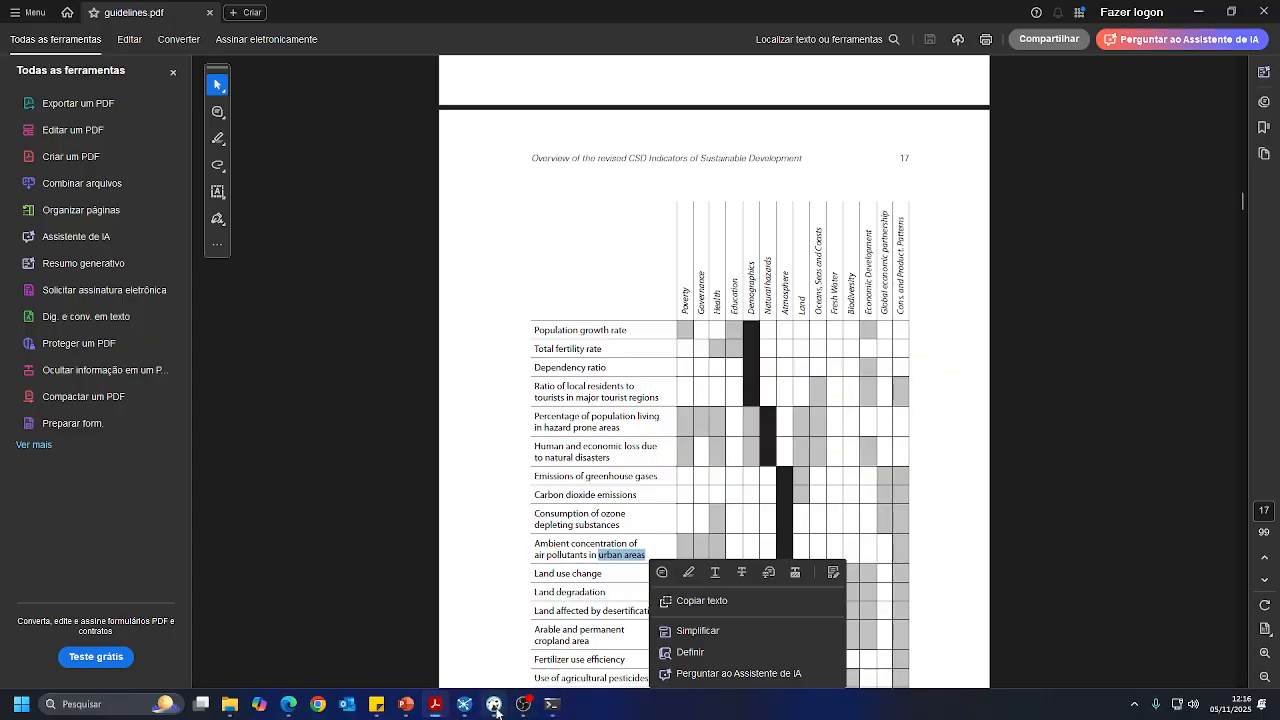
pyautogui.click(494, 704)
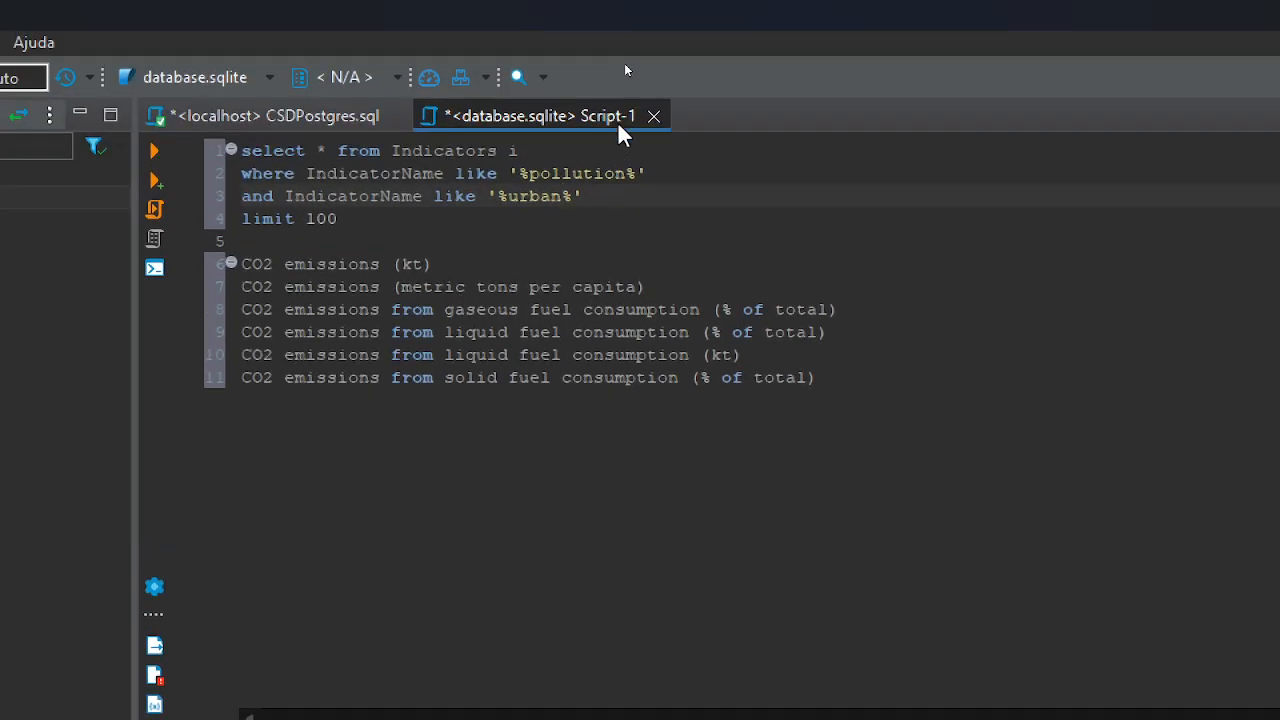
pyautogui.moveTo(594, 203); pyautogui.dragTo(240, 150)
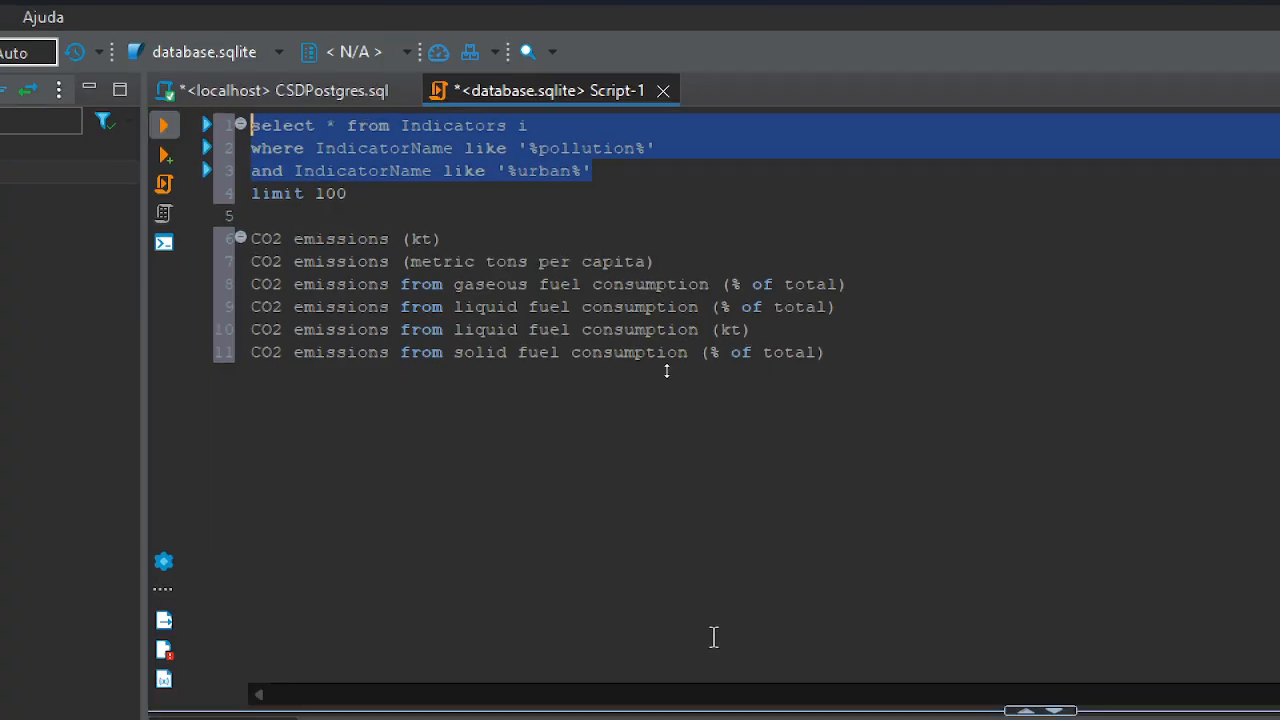
pyautogui.hotkey('ctrl', 'Return')
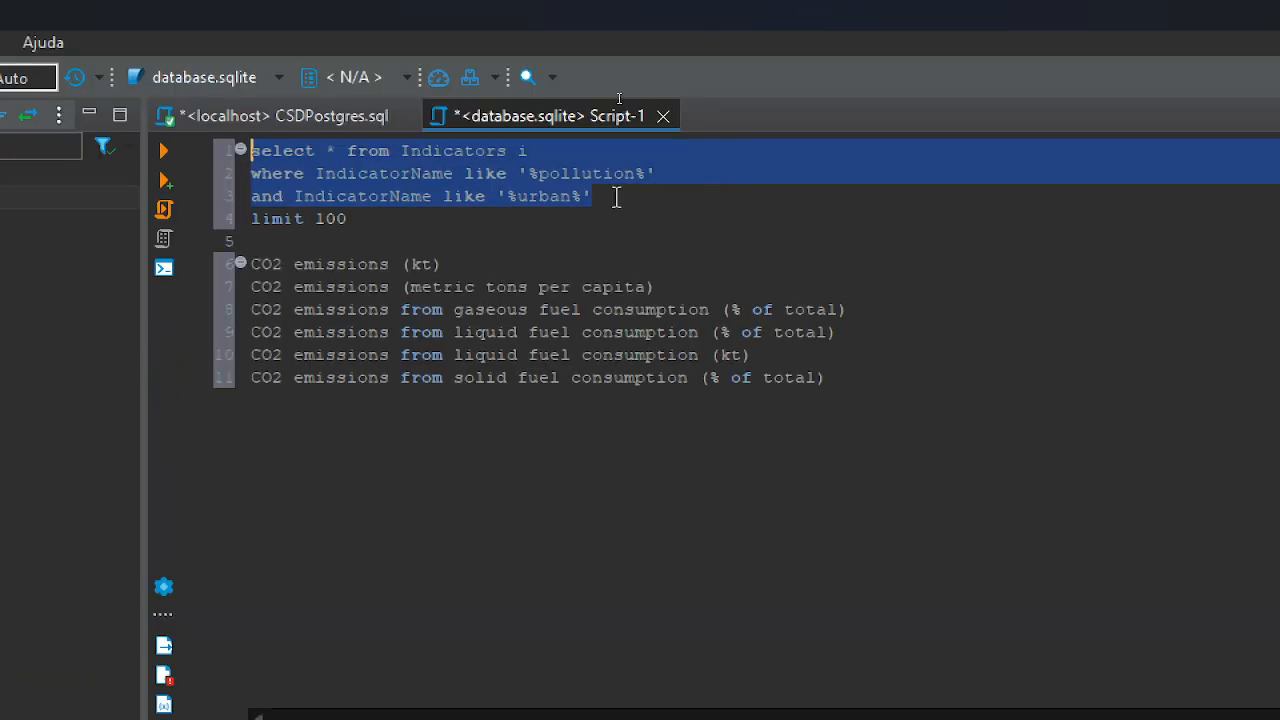
pyautogui.click(613, 178)
pyautogui.doubleClick(613, 177)
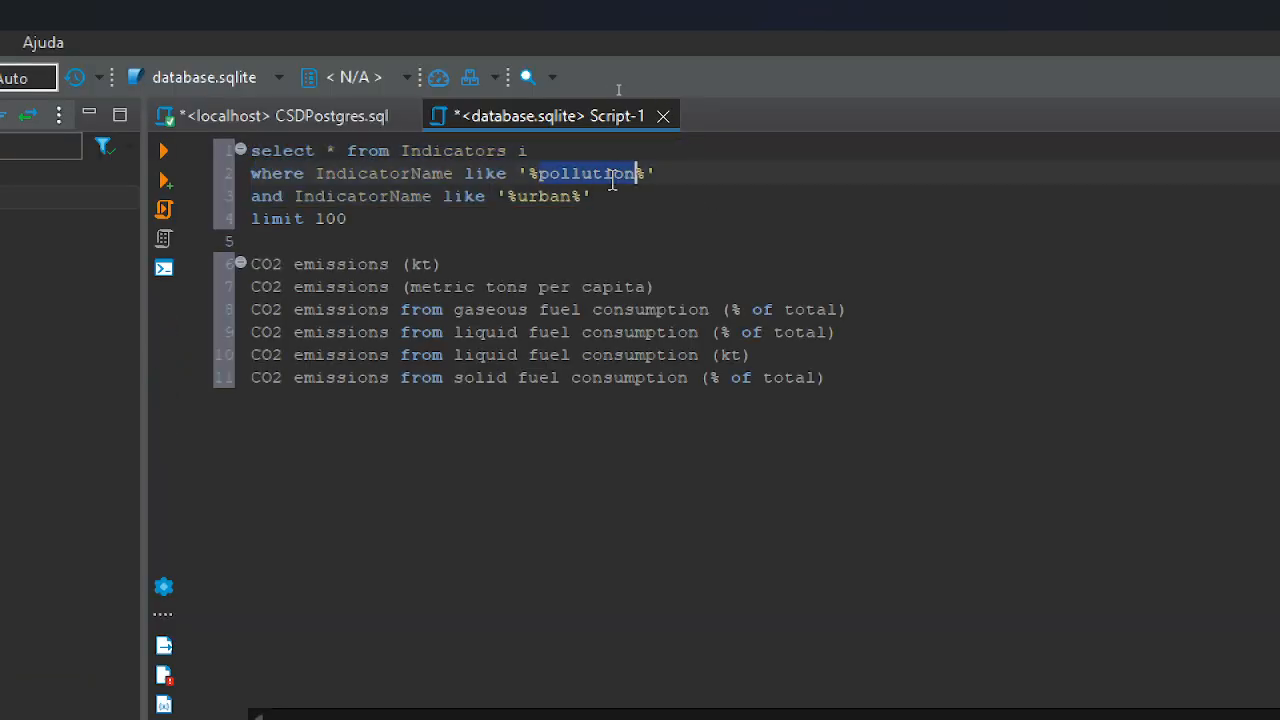
pyautogui.doubleClick(553, 191)
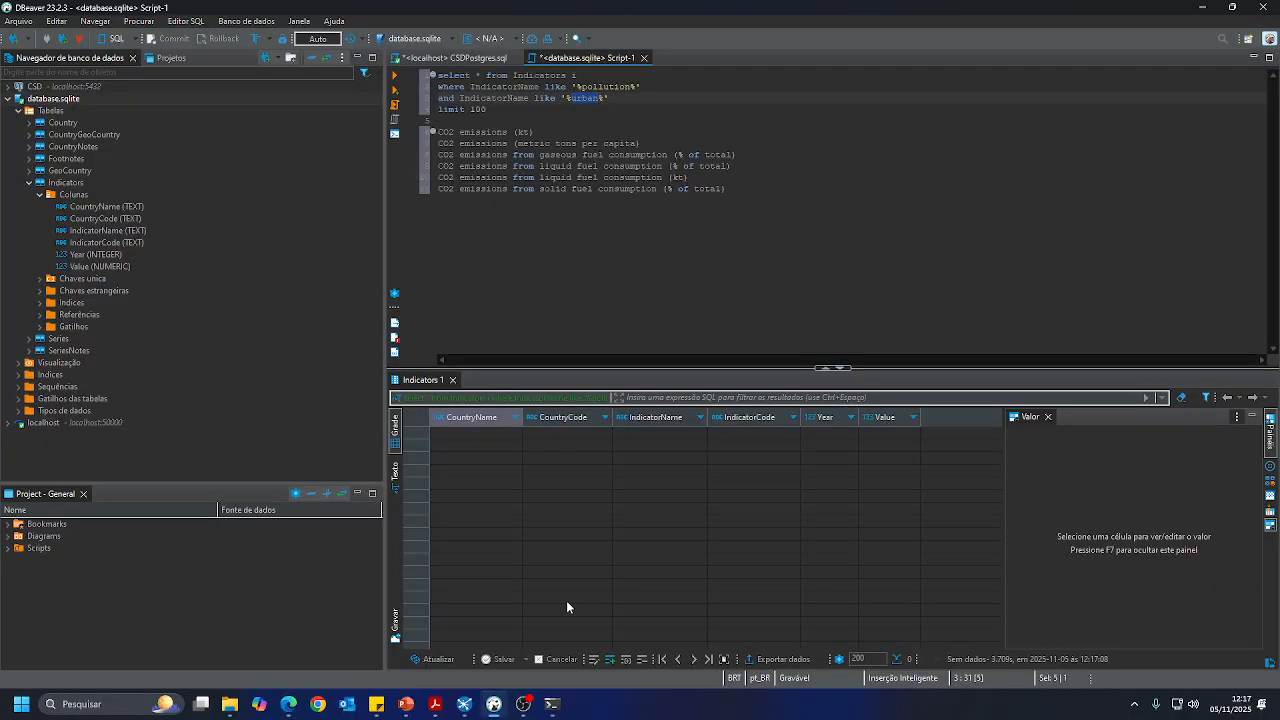
pyautogui.click(521, 713)
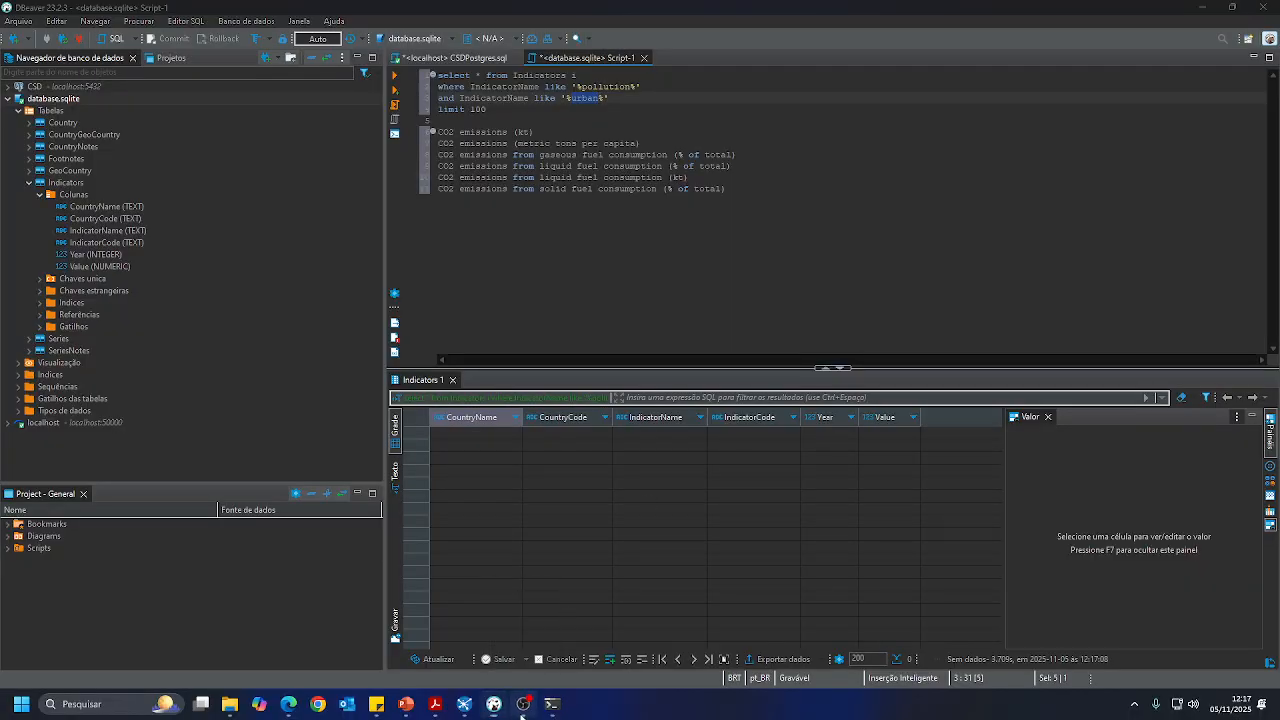
pyautogui.click(521, 714)
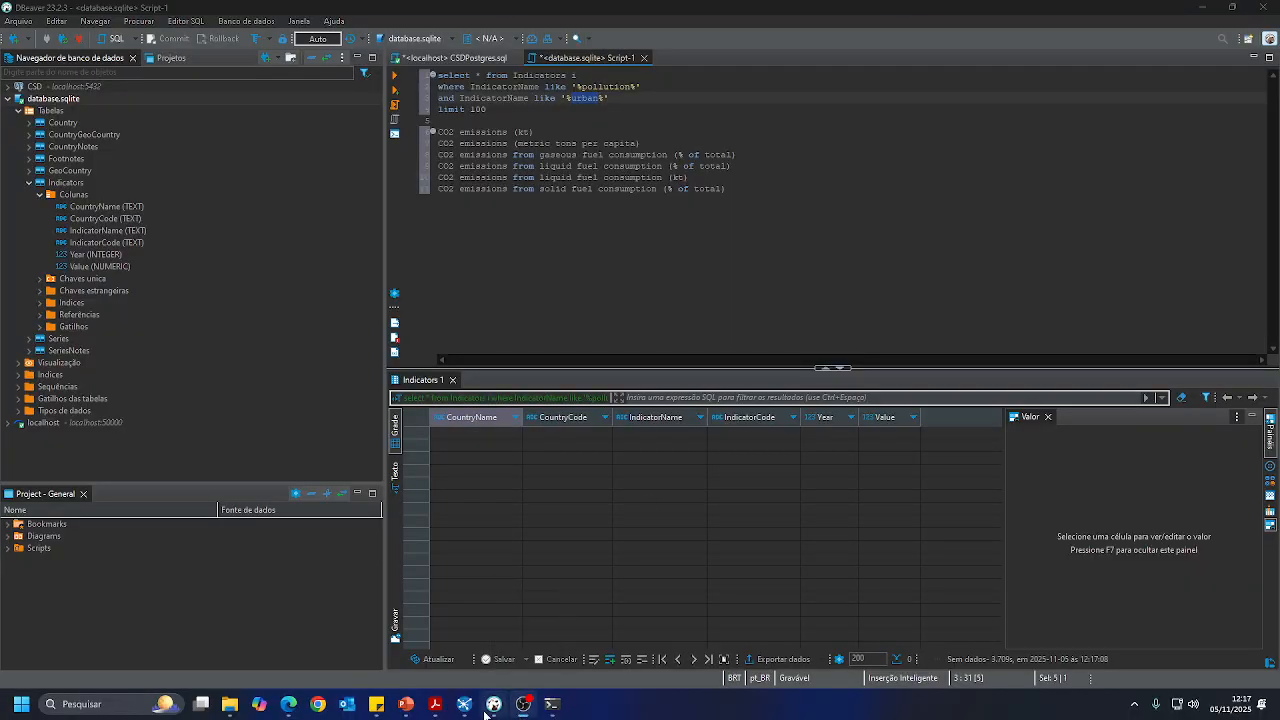
pyautogui.moveTo(462, 712)
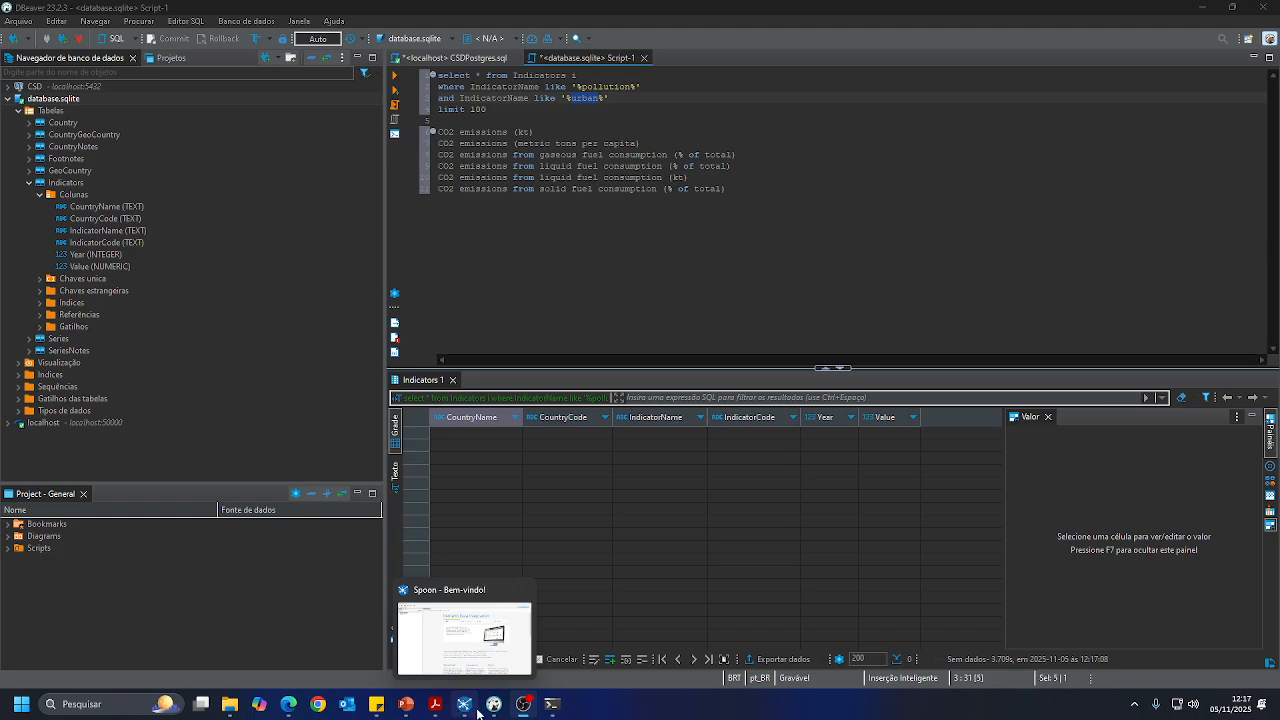
pyautogui.click(464, 707)
pyautogui.click(465, 708)
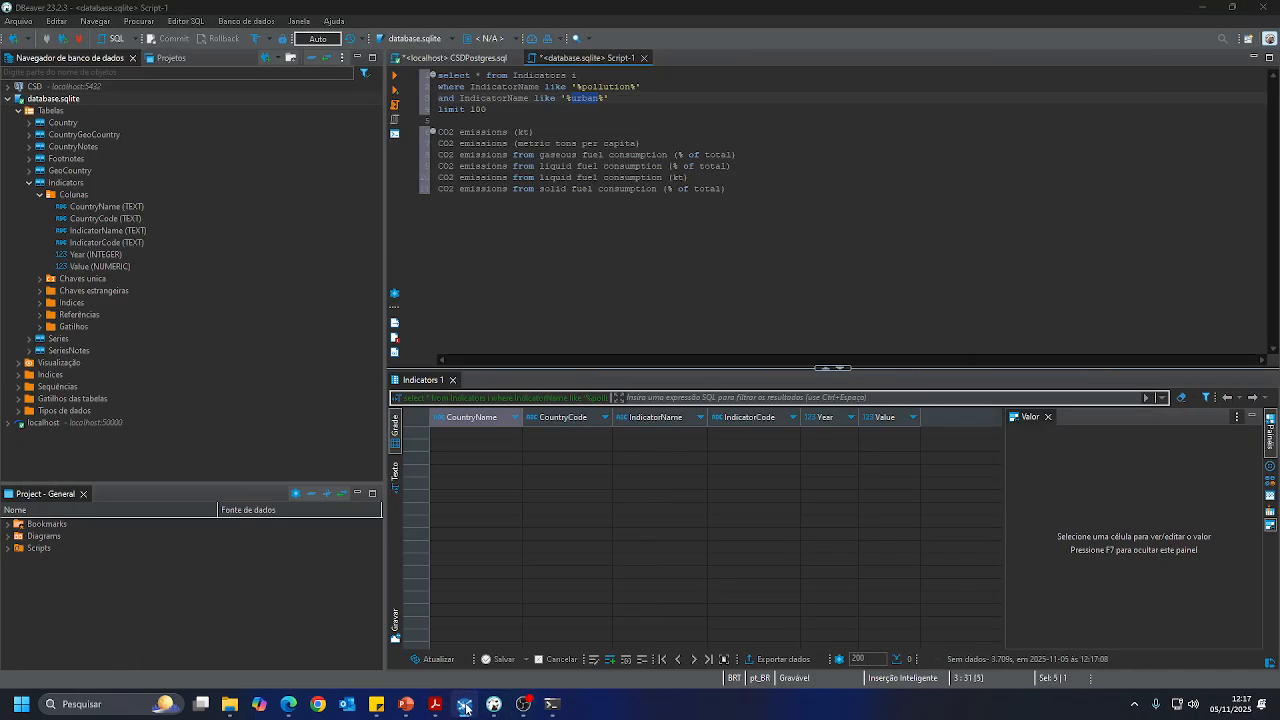
# Switch to guidelines.pdf in Acrobat and select "ozone" in the indicator on consumption of ozone depleting substances
pyautogui.click(405, 706)
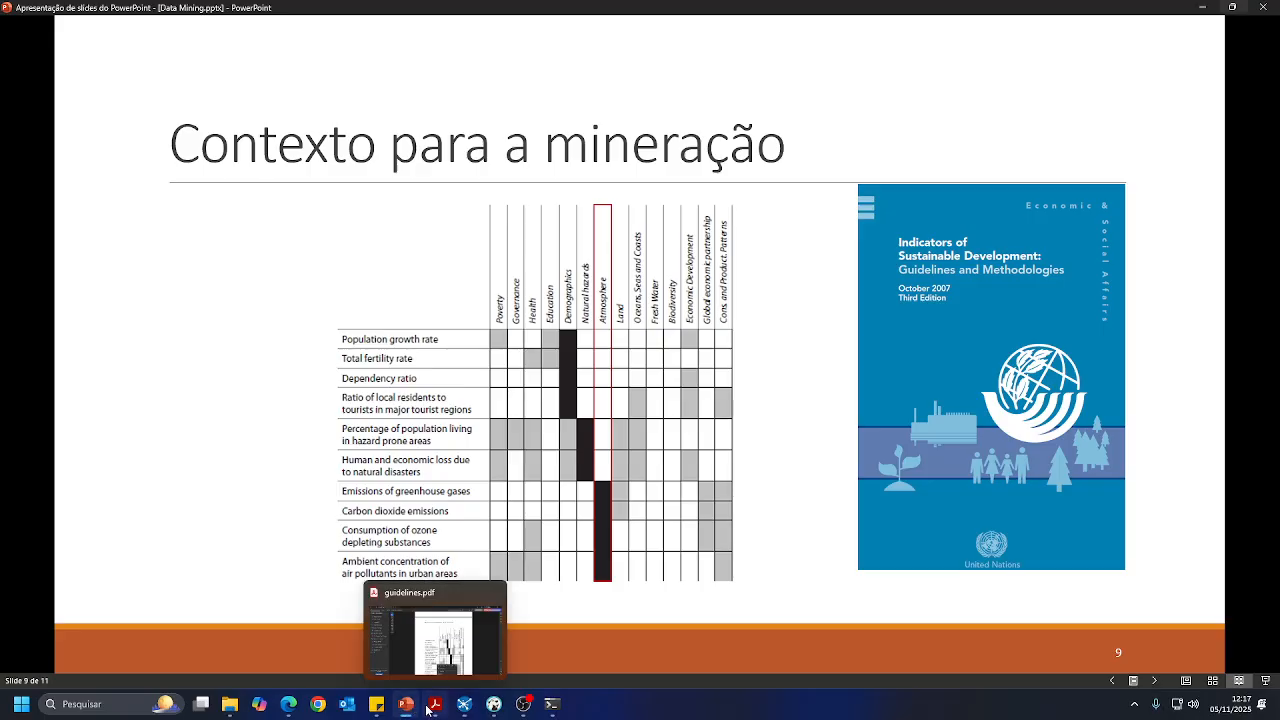
pyautogui.click(428, 710)
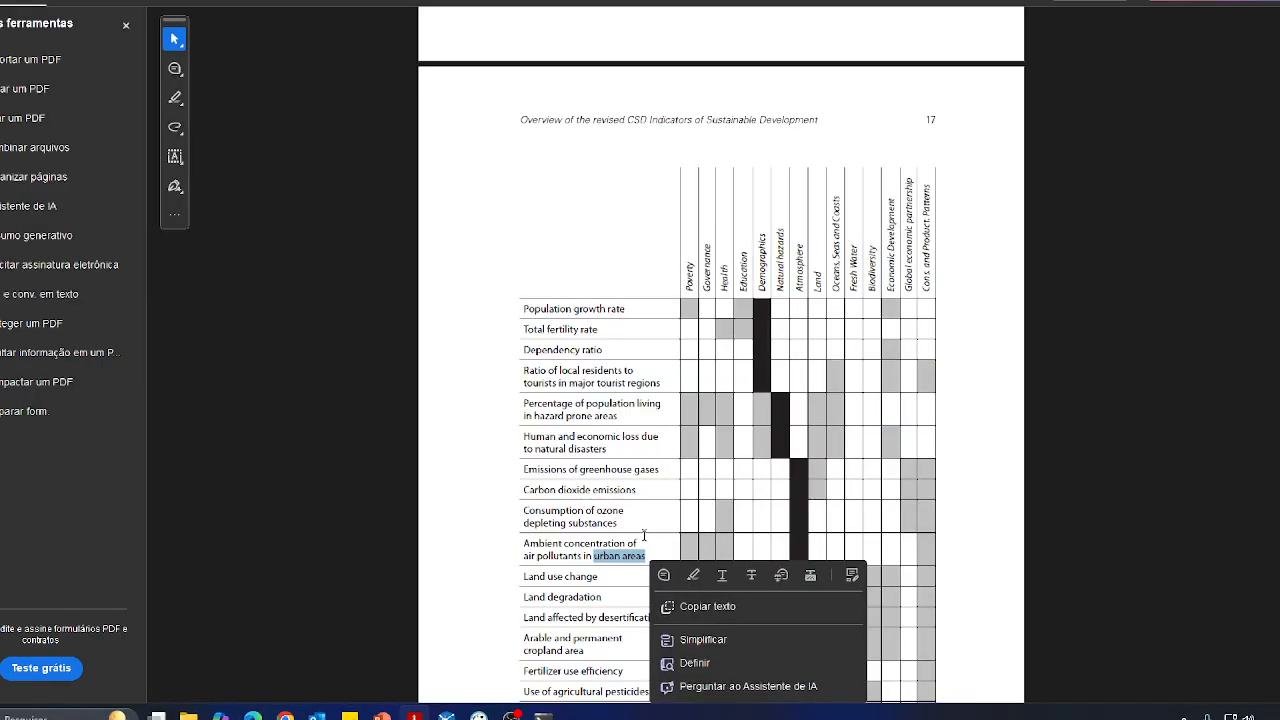
pyautogui.click(644, 537)
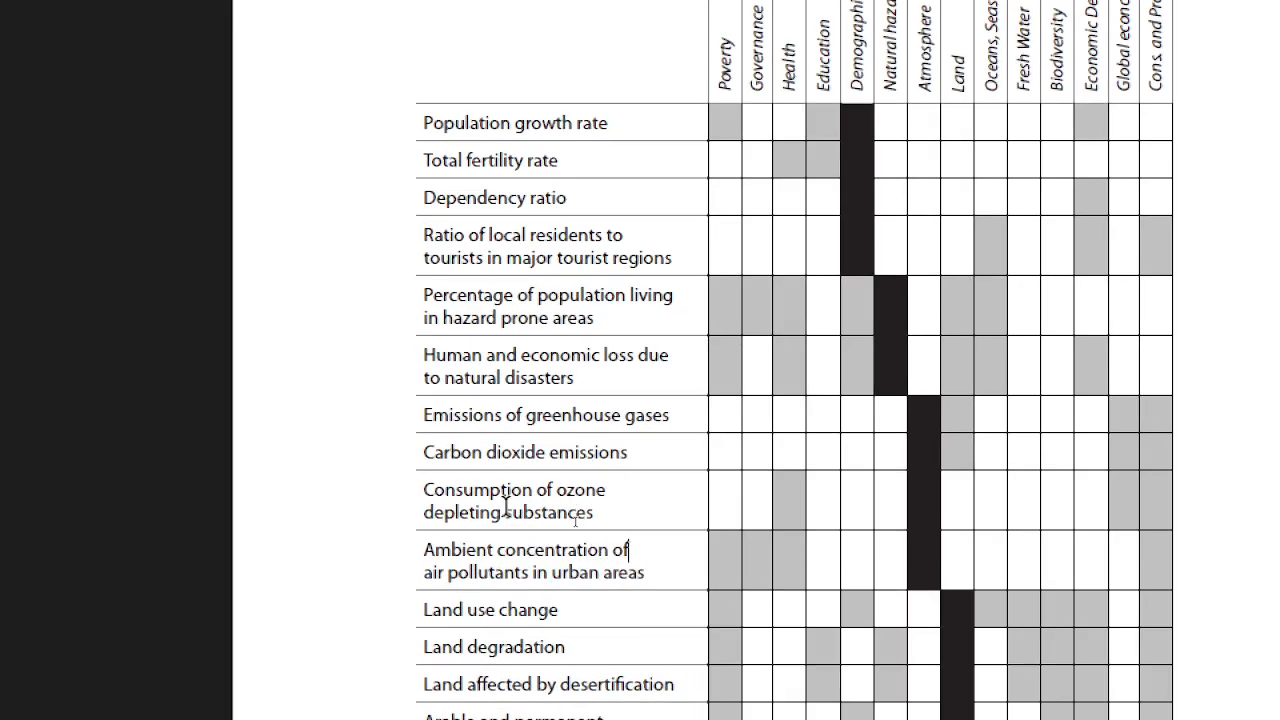
pyautogui.doubleClick(588, 490)
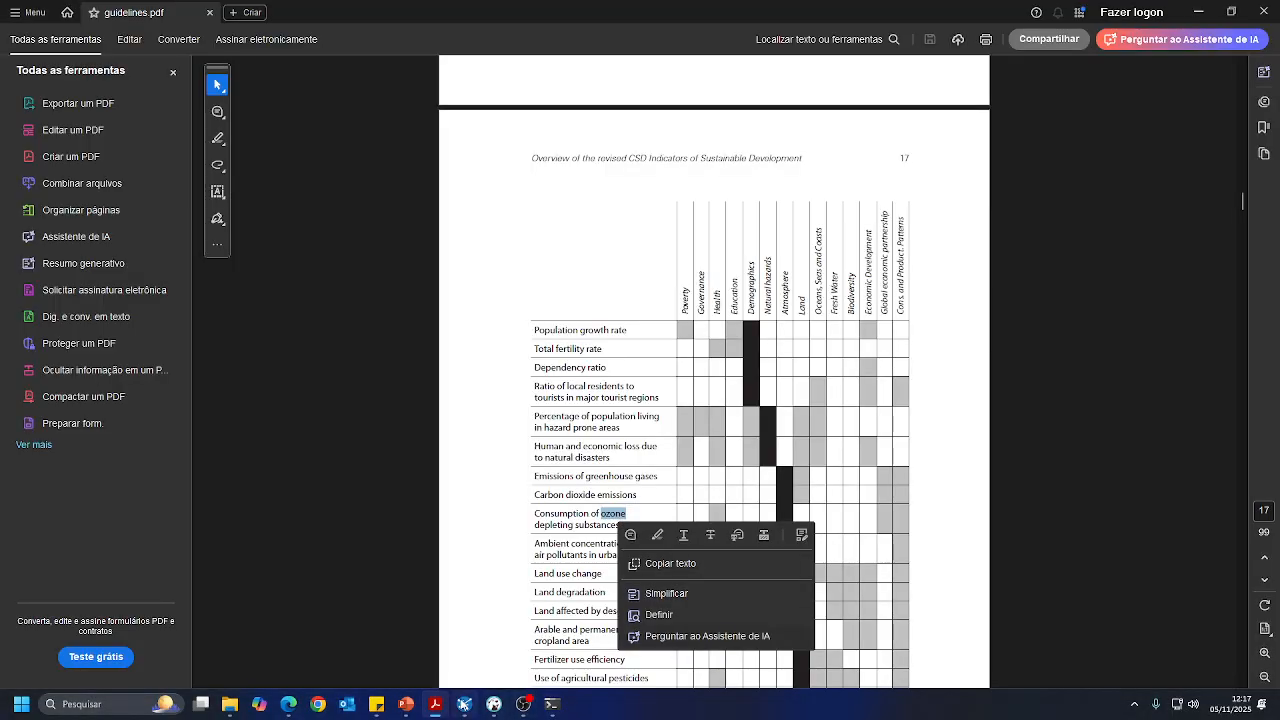
pyautogui.click(442, 707)
pyautogui.click(466, 706)
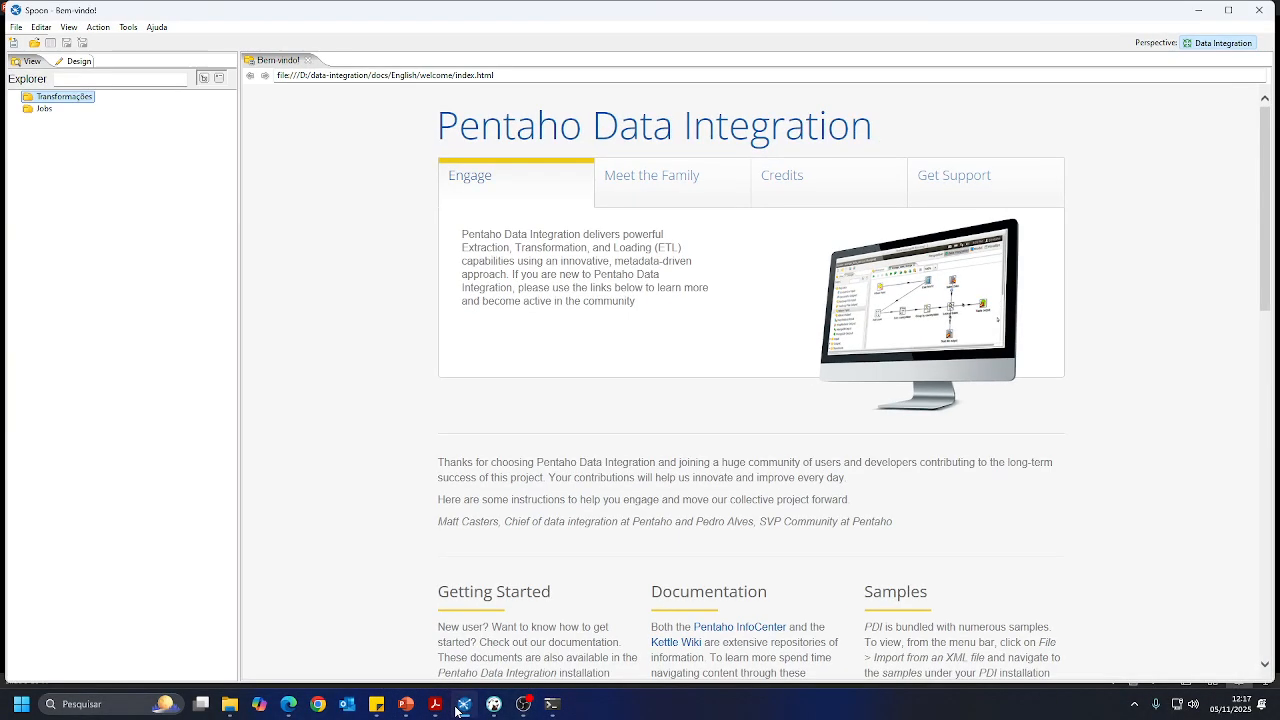
pyautogui.click(466, 706)
pyautogui.click(434, 707)
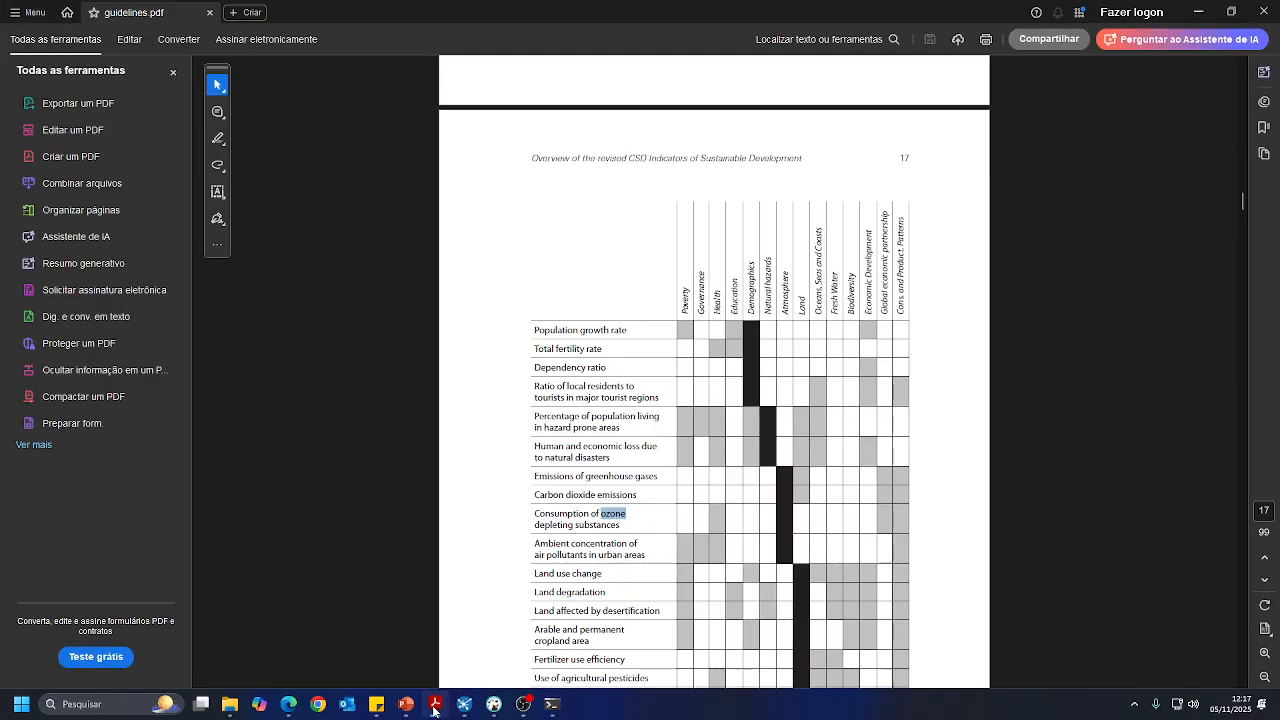
pyautogui.click(434, 707)
# Switch back to DBeaver, delete the '%urban%' condition line and insert an empty line above the select statement
pyautogui.click(494, 704)
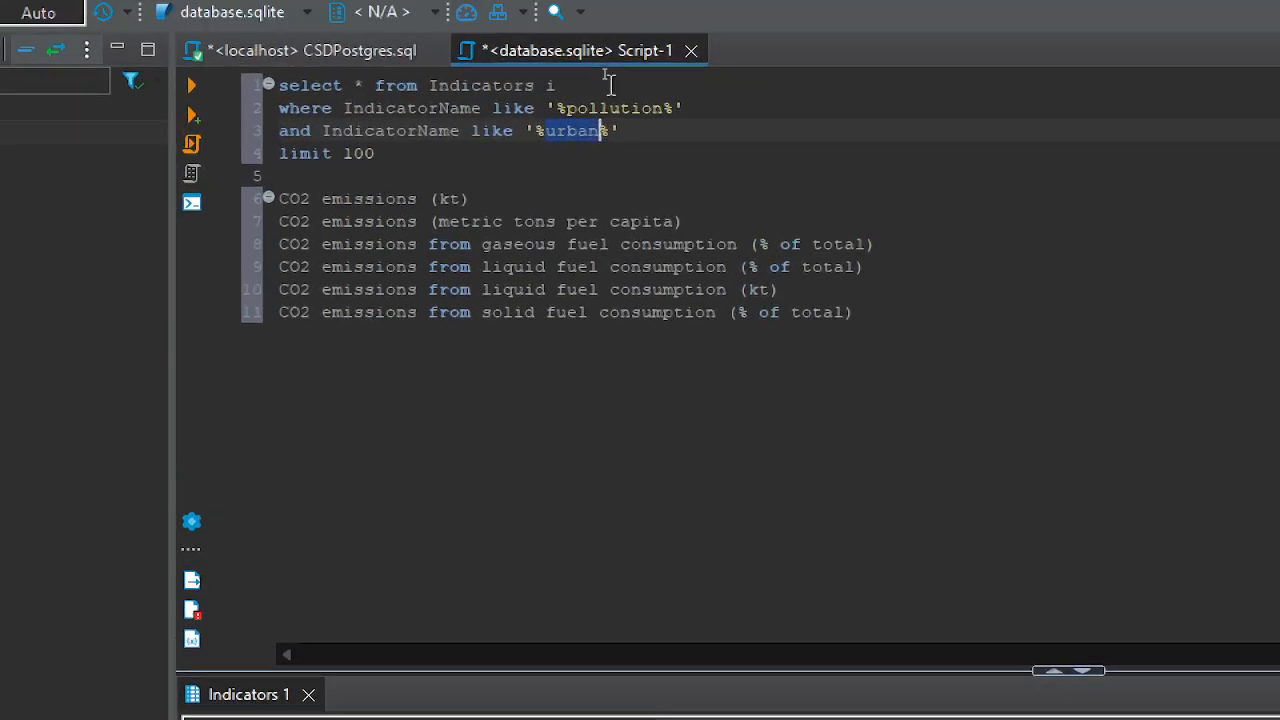
pyautogui.moveTo(610, 100); pyautogui.dragTo(381, 96)
pyautogui.press('BackSpace')
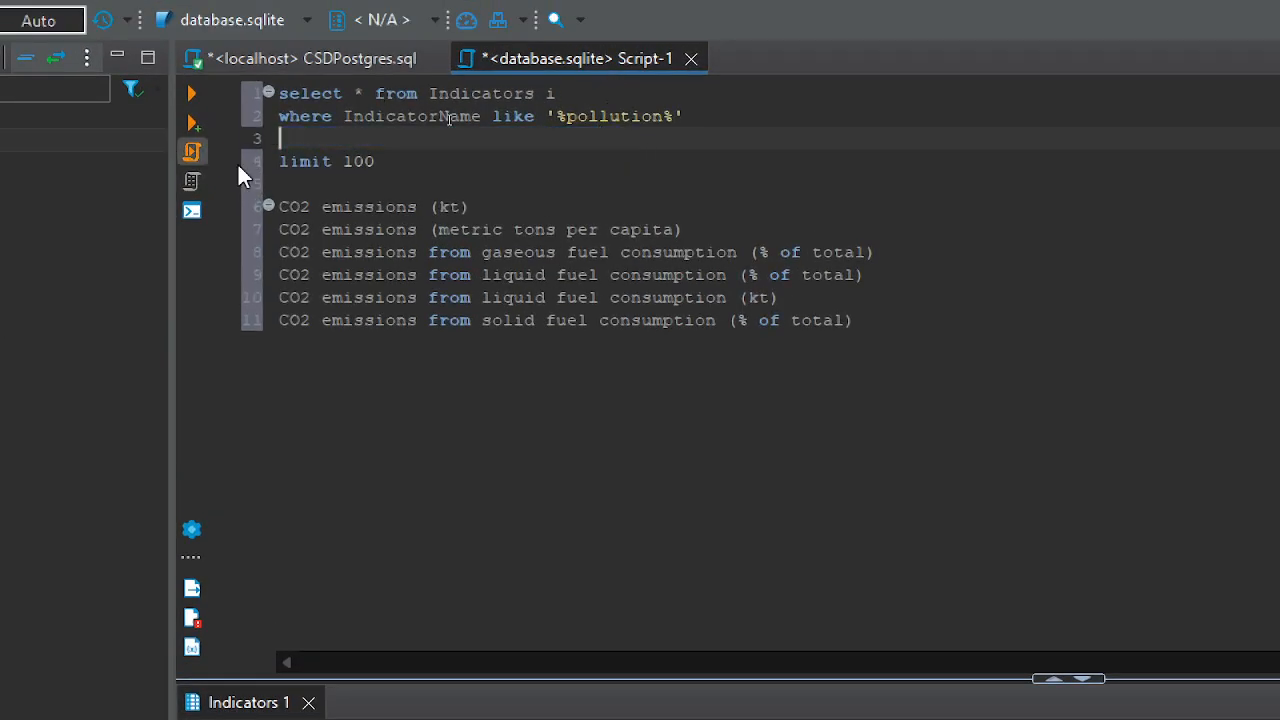
pyautogui.press('BackSpace')
pyautogui.click(572, 95)
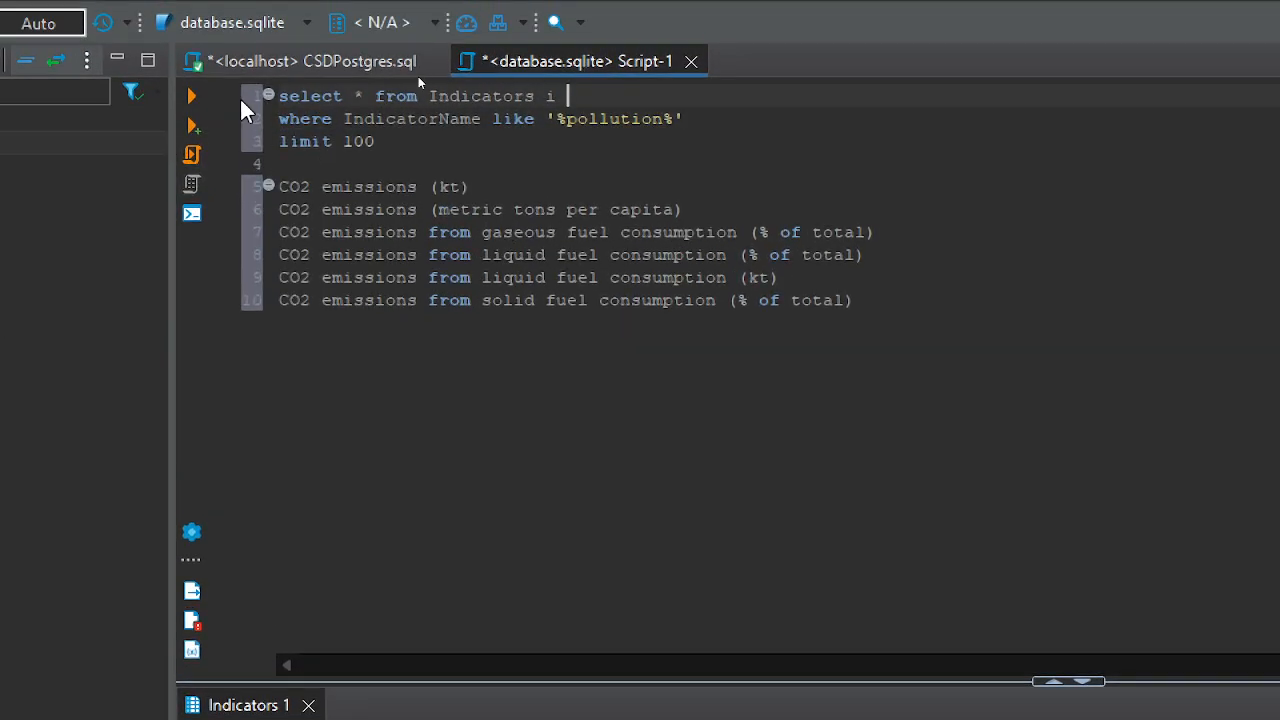
pyautogui.click(280, 96)
pyautogui.press('Return')
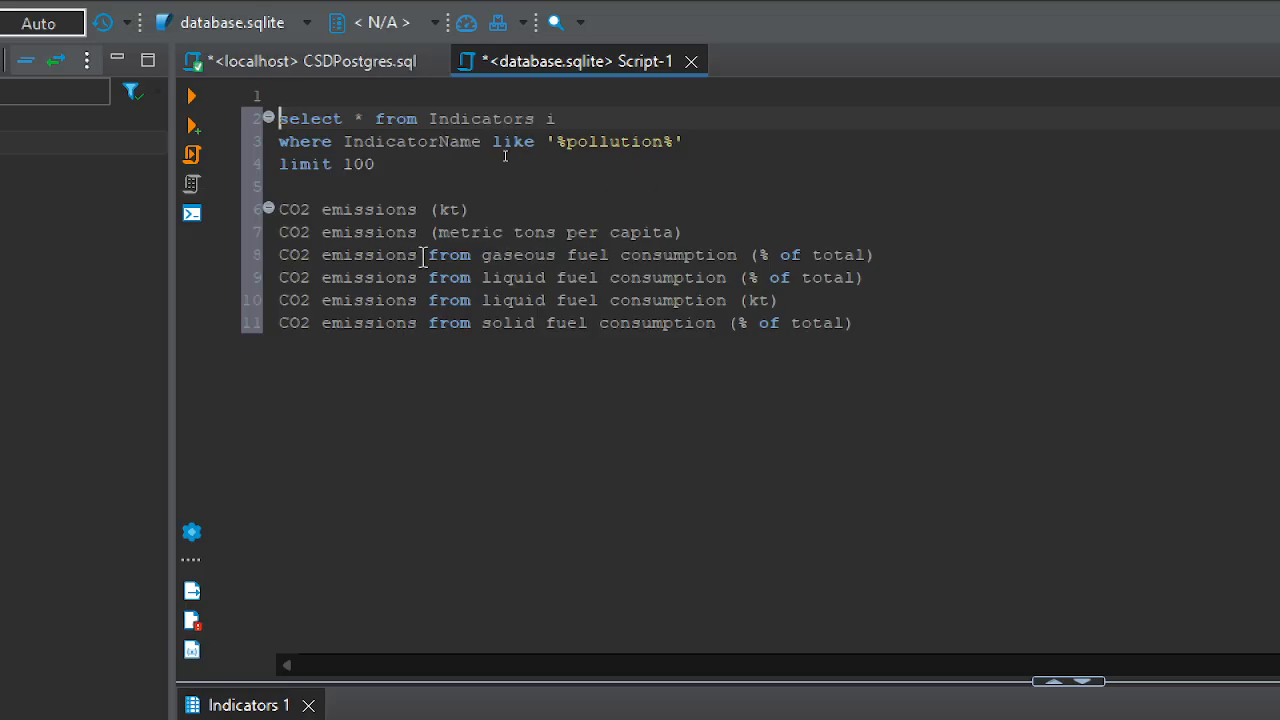
# Examine the CO2 emissions indicator names listed below the query, including their units and fuel types
pyautogui.click(384, 209)
pyautogui.click(382, 231)
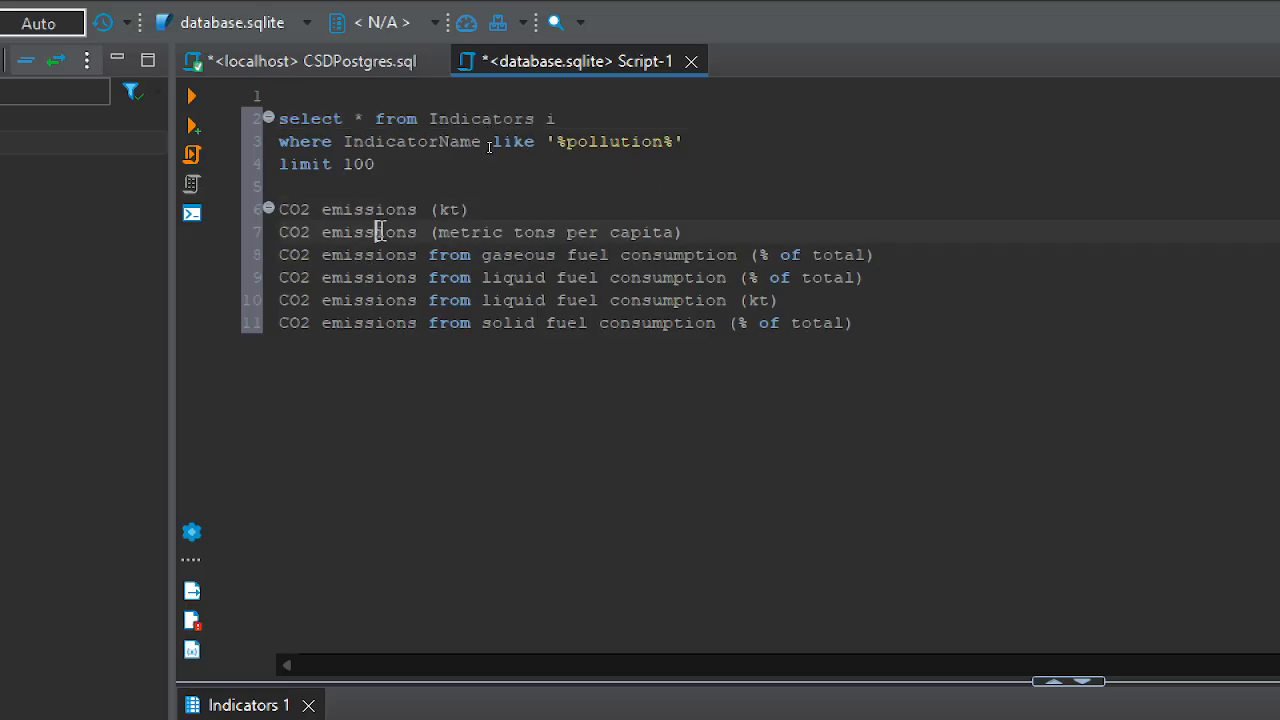
pyautogui.click(382, 256)
pyautogui.click(382, 297)
pyautogui.click(382, 279)
pyautogui.click(381, 300)
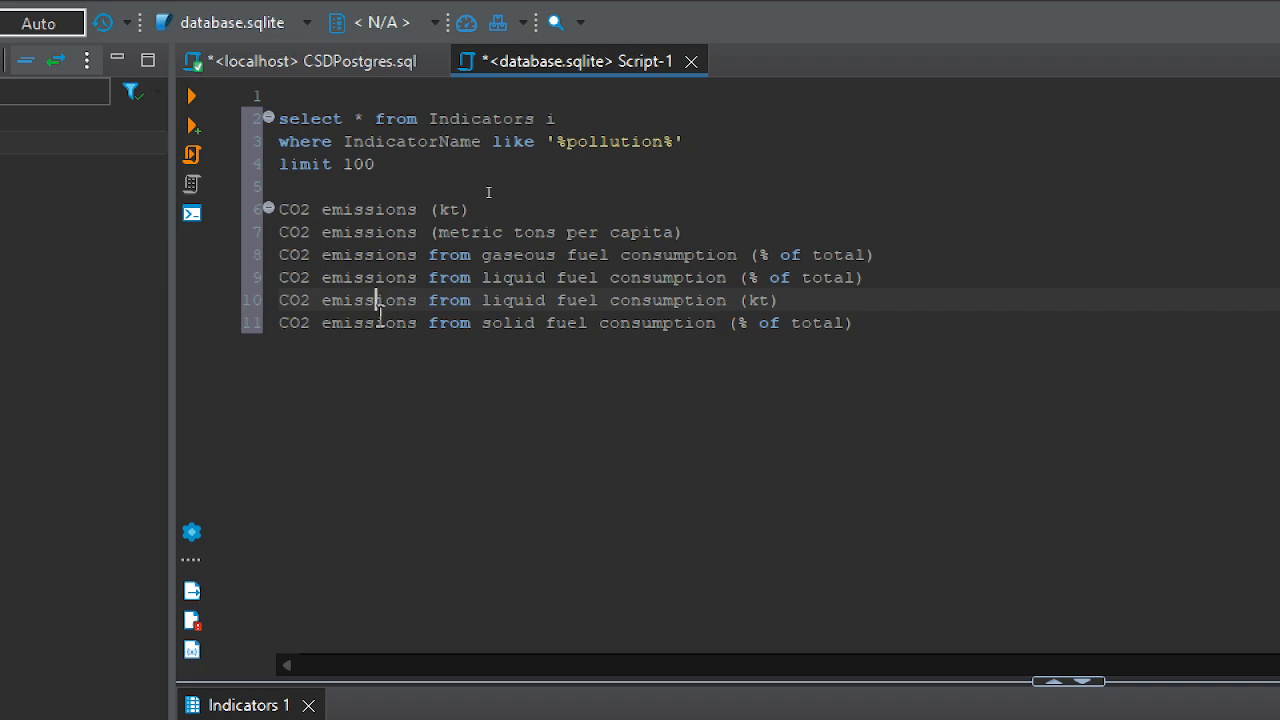
pyautogui.click(380, 324)
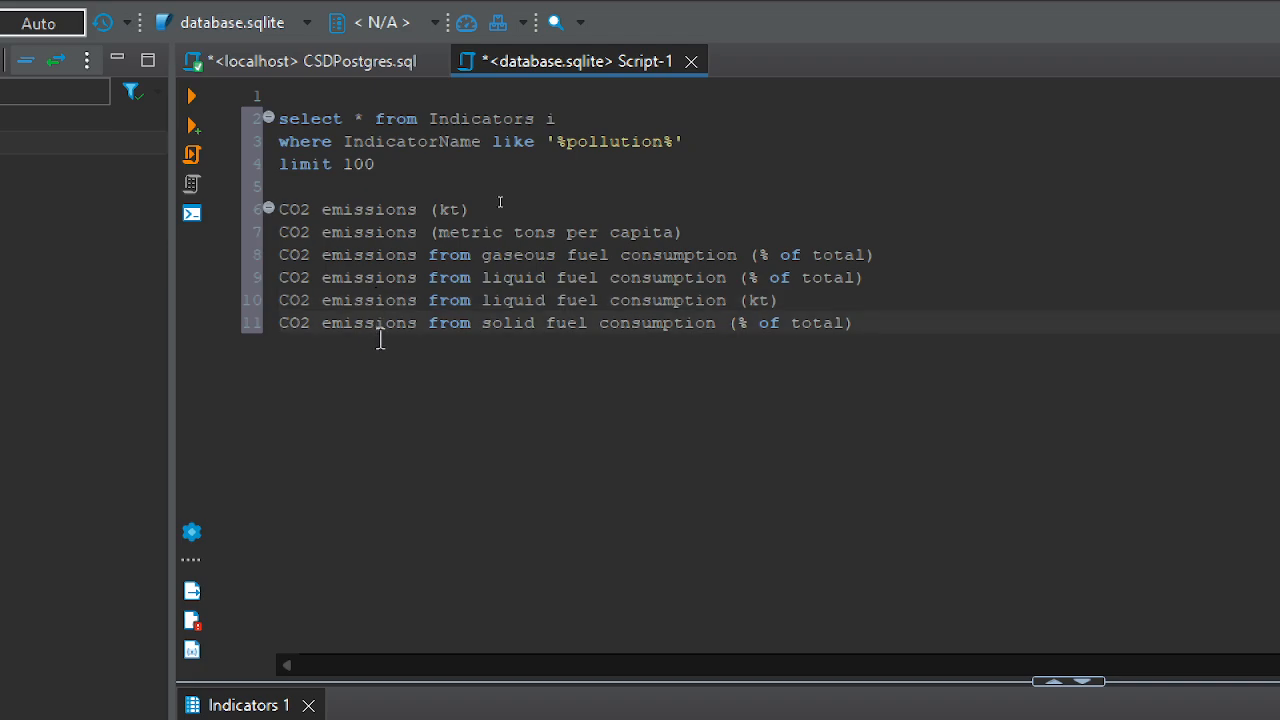
pyautogui.click(781, 257)
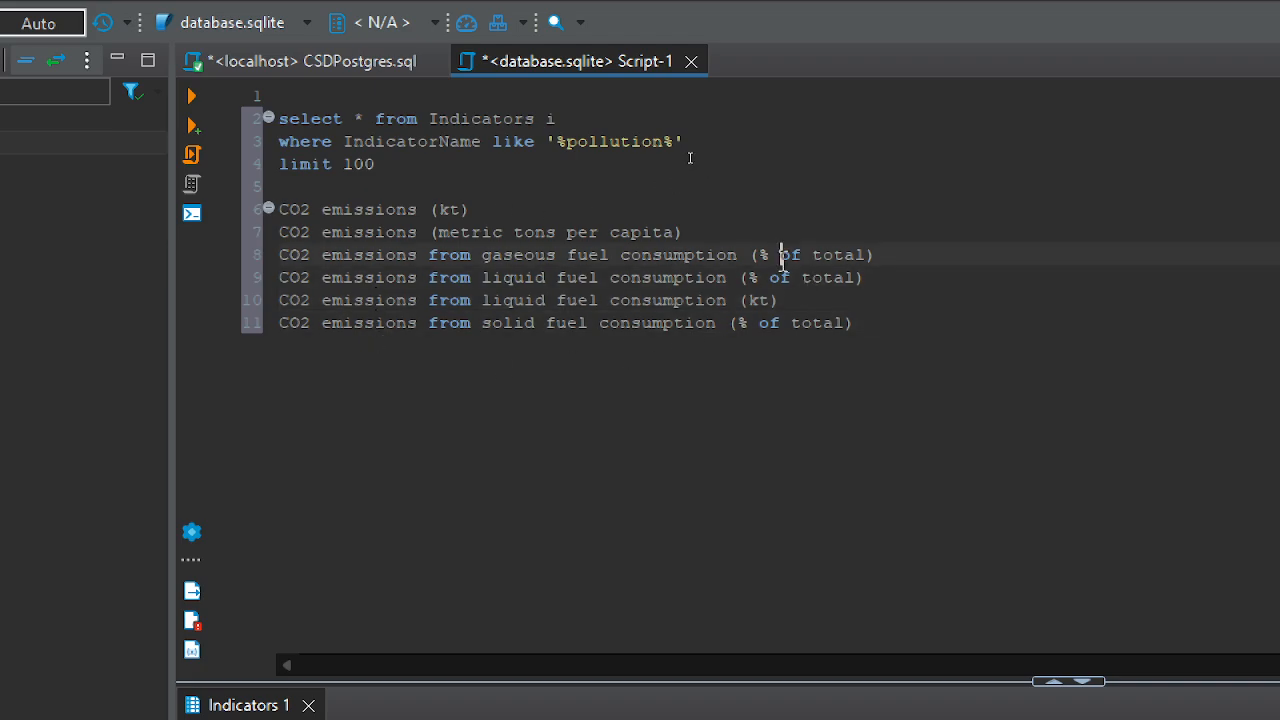
pyautogui.click(610, 232)
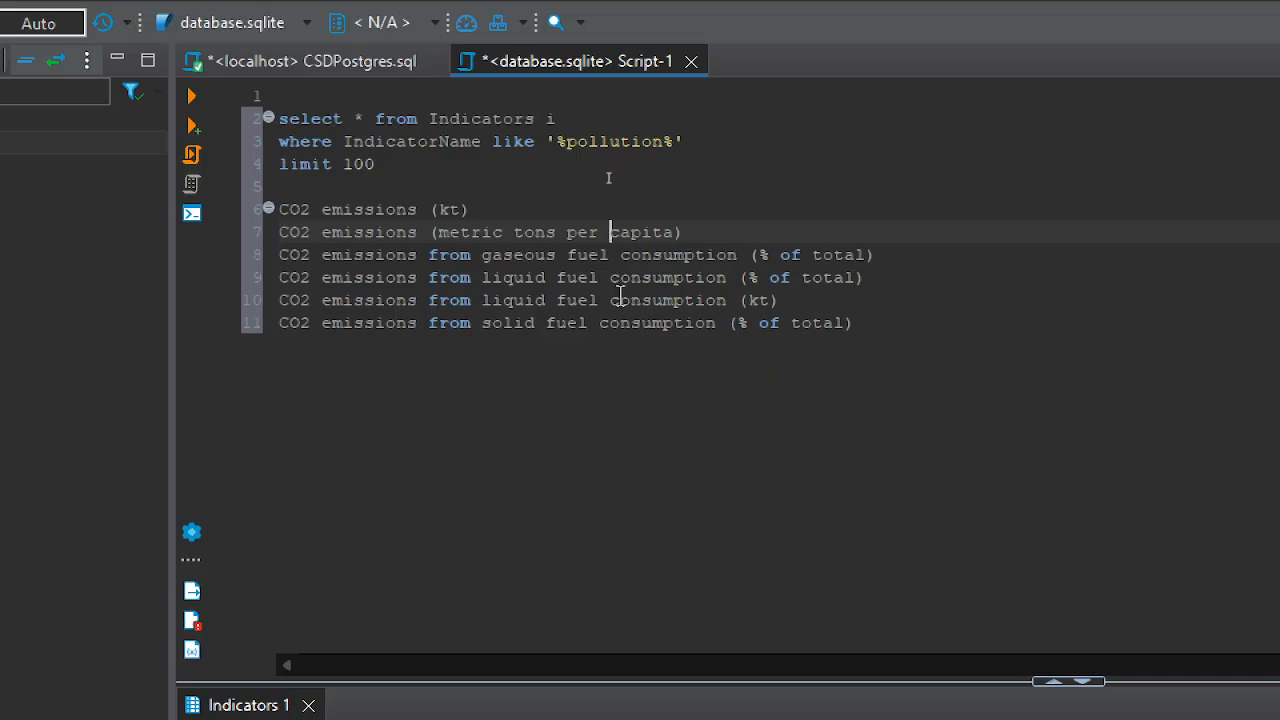
pyautogui.doubleClick(414, 210)
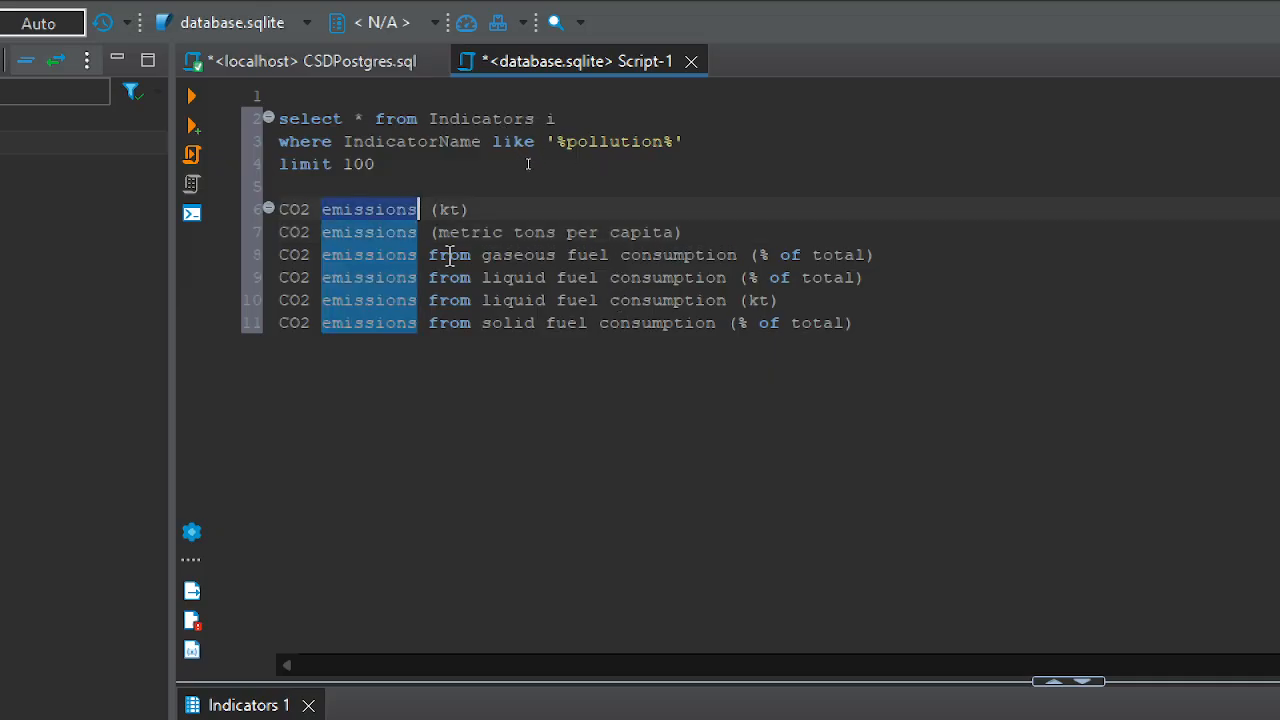
pyautogui.doubleClick(540, 301)
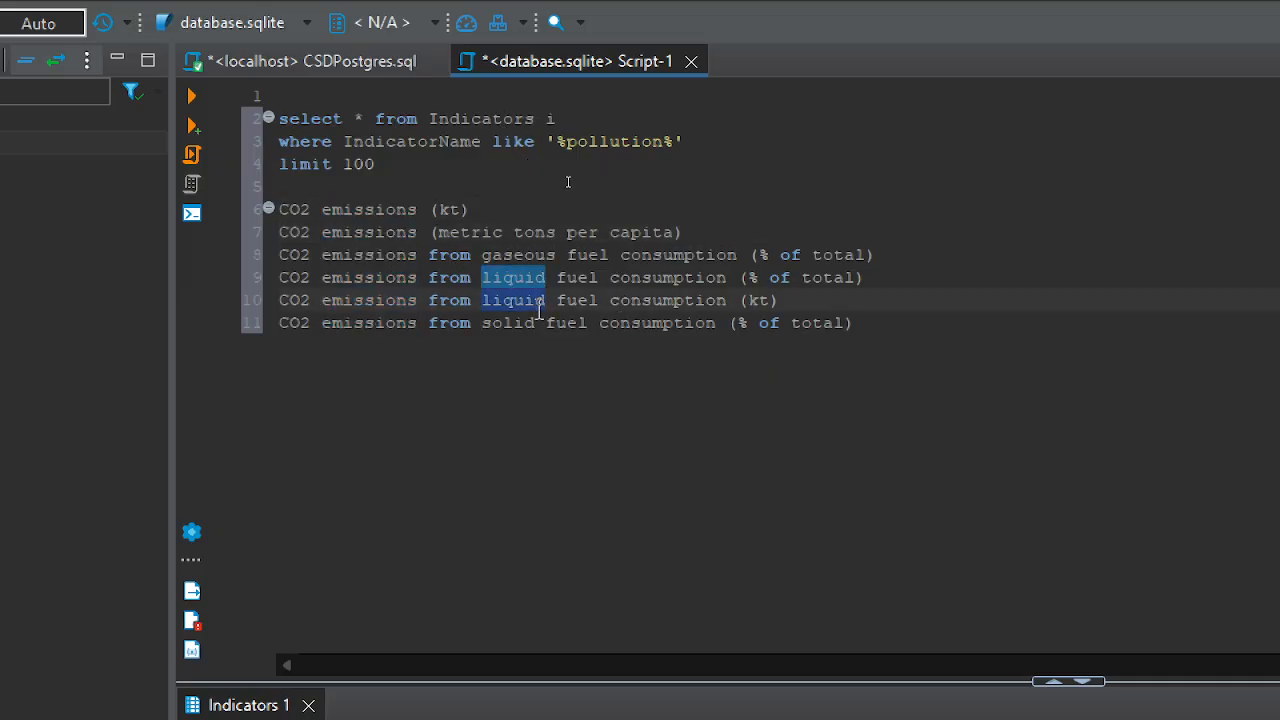
# Add the comment --pollution on the empty line above the first query
pyautogui.click(404, 101)
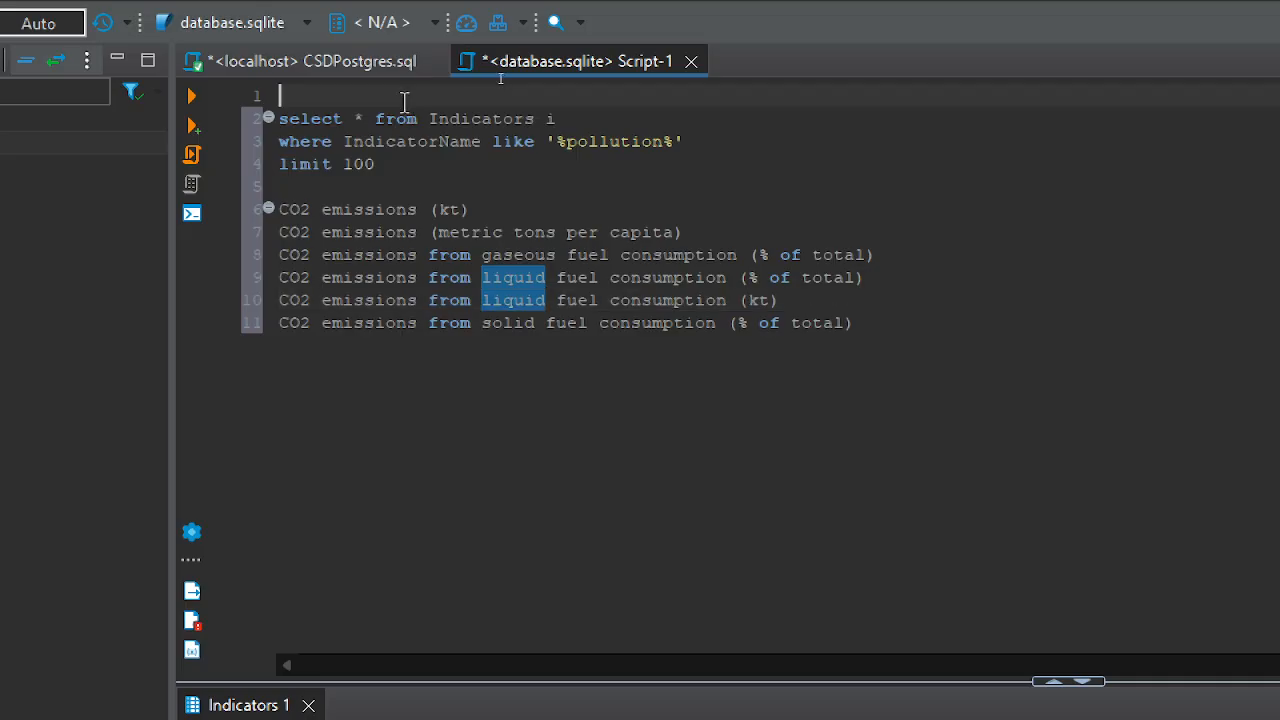
pyautogui.write('%')
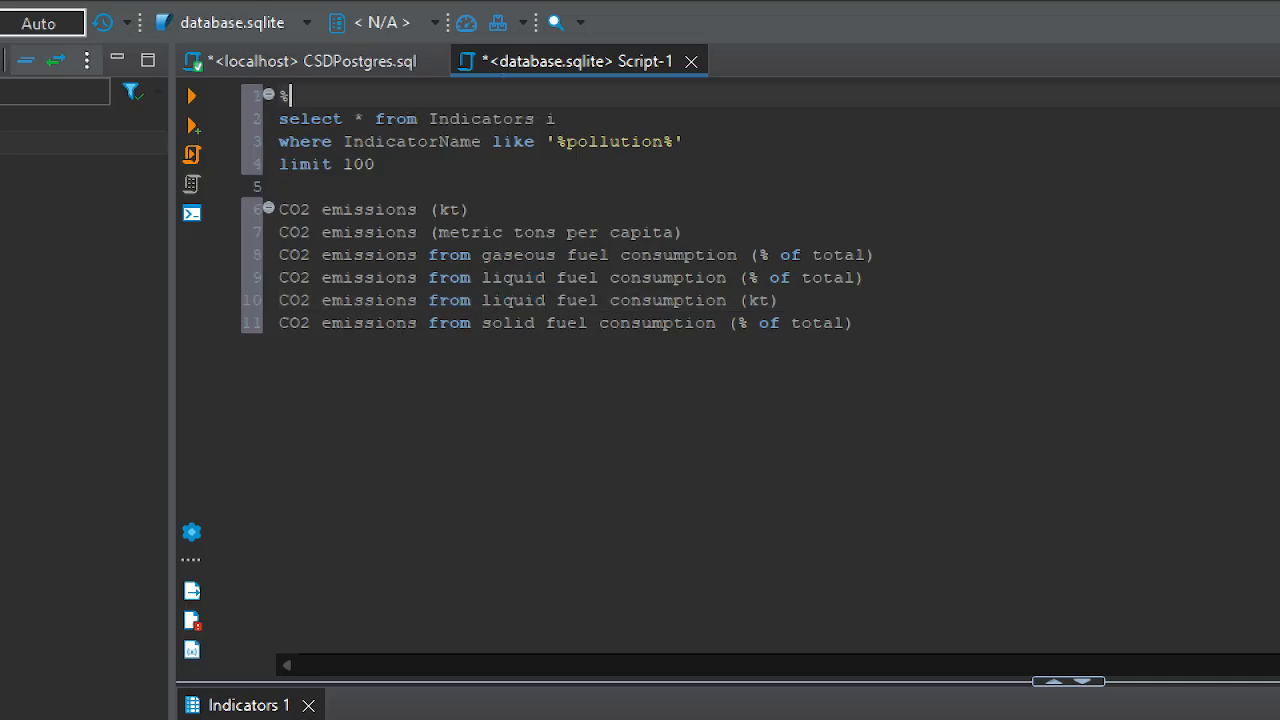
pyautogui.press('BackSpace')
pyautogui.write('--')
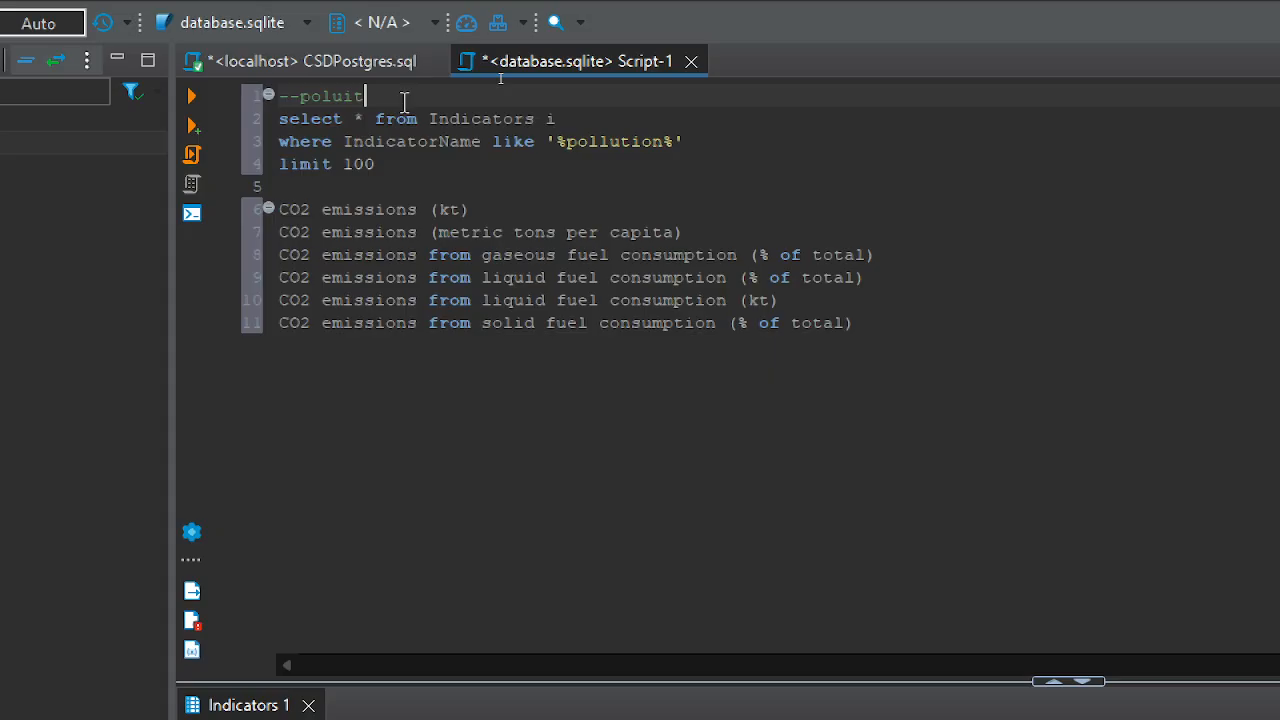
pyautogui.write('poluit')
pyautogui.press('BackSpace')
# Copy the pollution query without its limit line and paste it between the first query and the CO2 indicator list
pyautogui.moveTo(756, 144); pyautogui.dragTo(258, 118)
pyautogui.hotkey('ctrl', 'c')
pyautogui.click(349, 186)
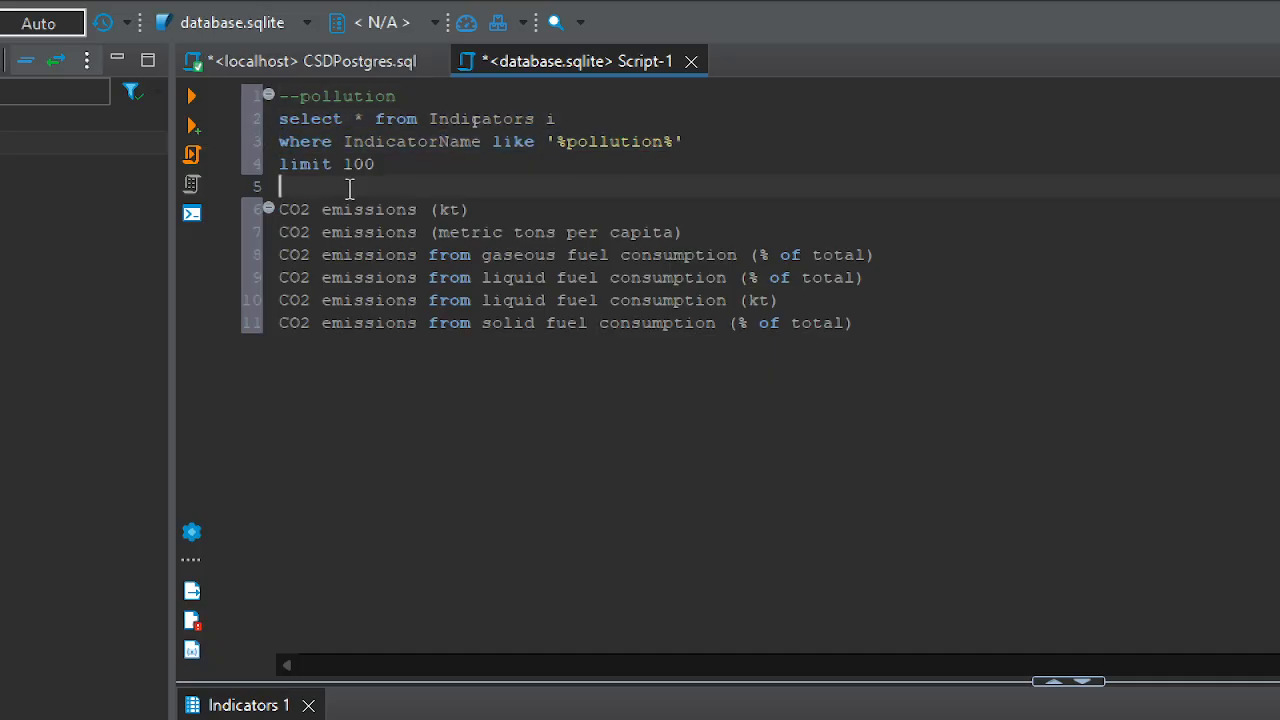
pyautogui.press('Return')
pyautogui.press('Return')
pyautogui.press('Up')
pyautogui.hotkey('ctrl', 'v')
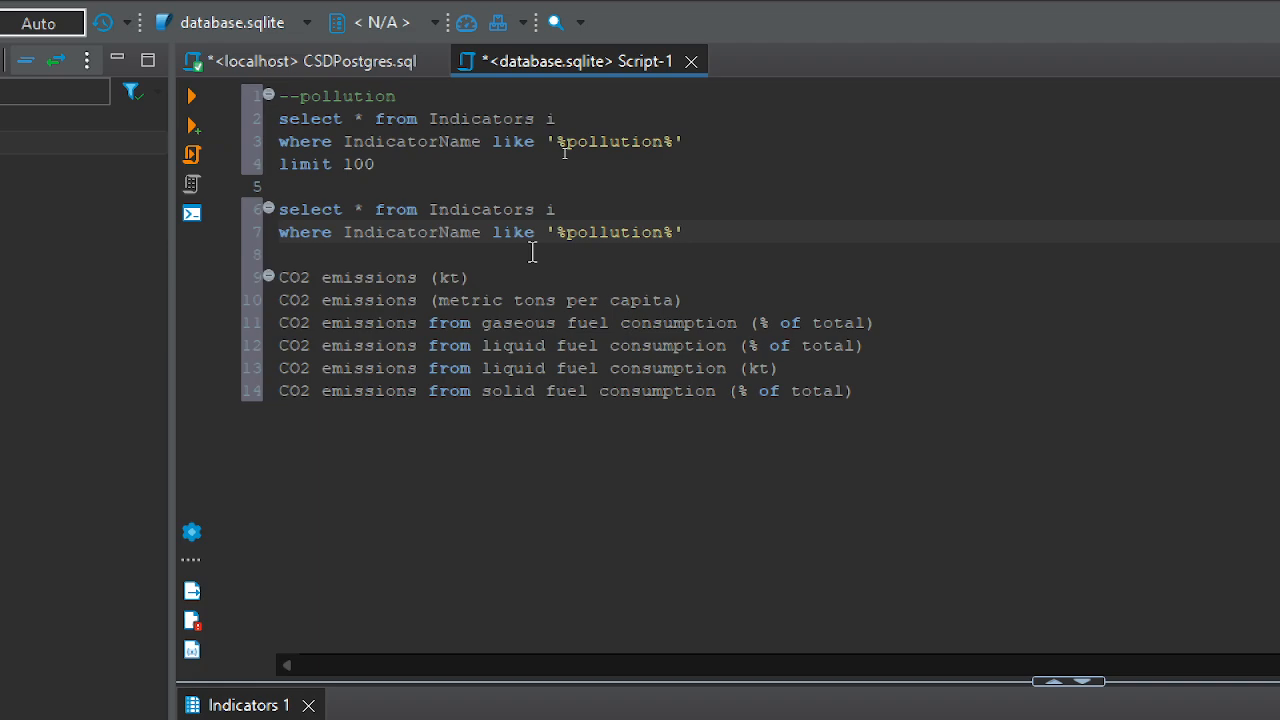
# Change the second query's IndicatorName filter from pollution to '%ozone%' and run only that query
pyautogui.doubleClick(620, 228)
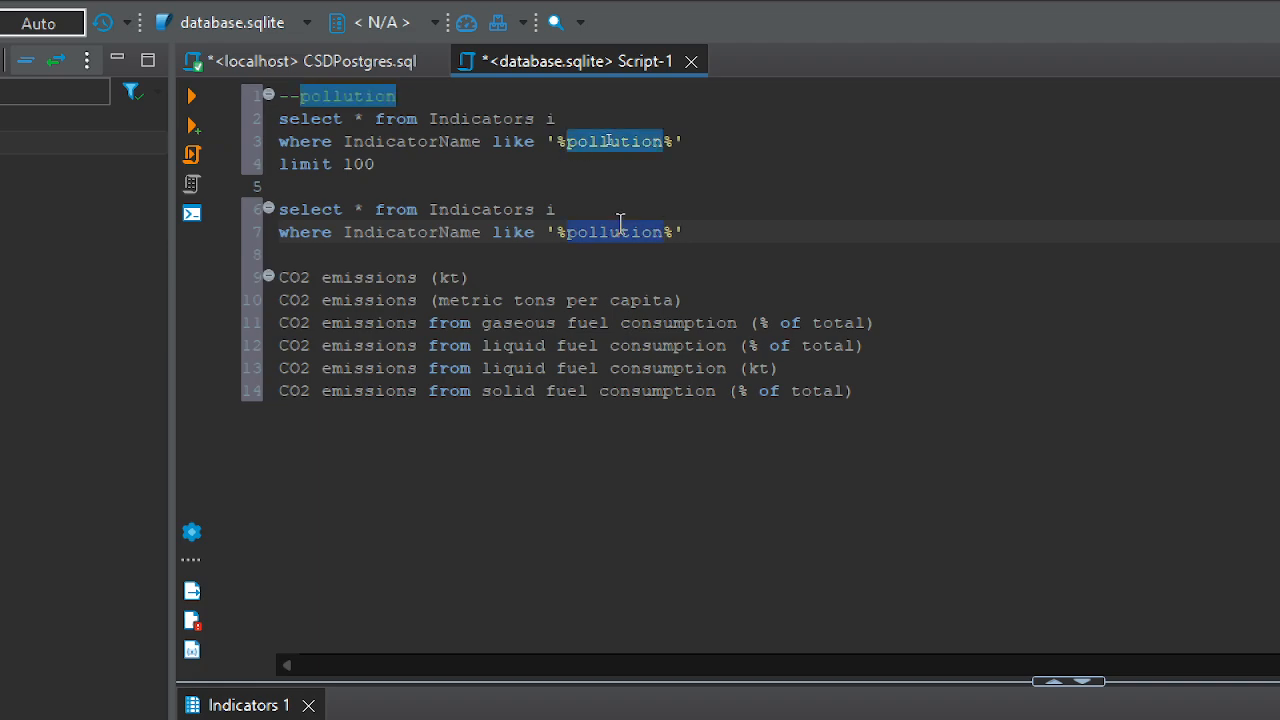
pyautogui.write('ozone')
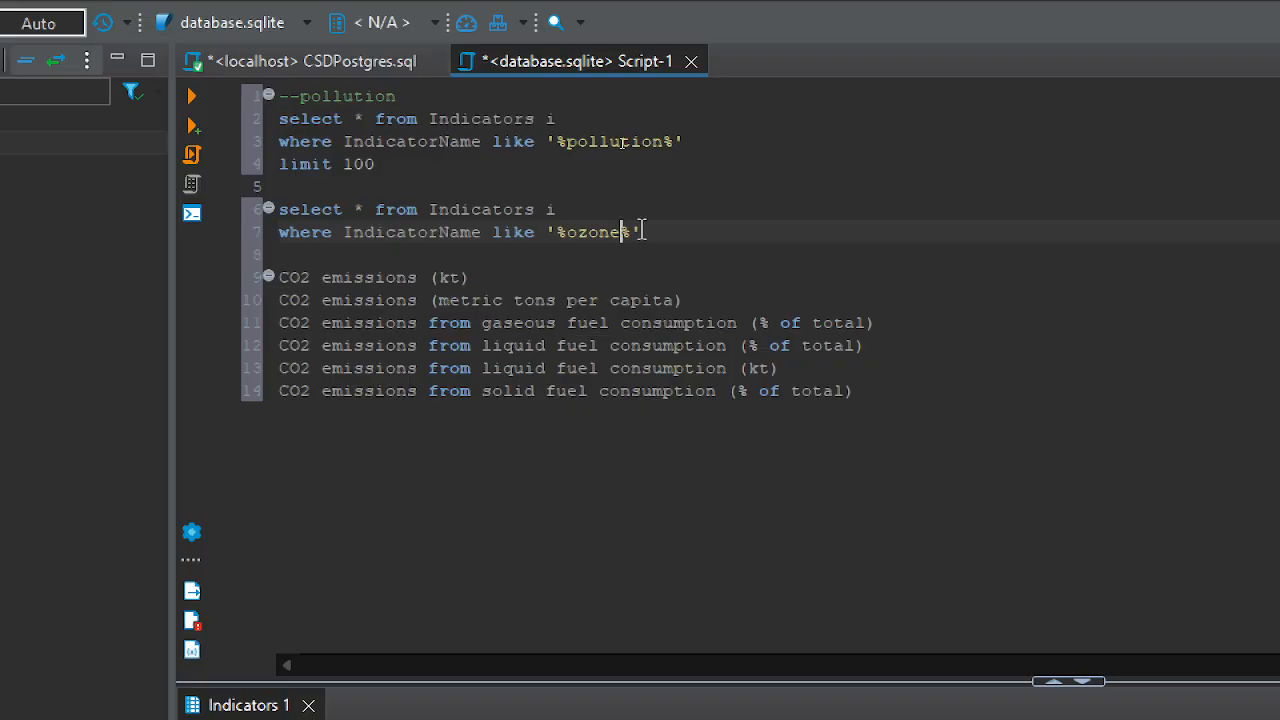
pyautogui.moveTo(643, 231); pyautogui.dragTo(272, 205)
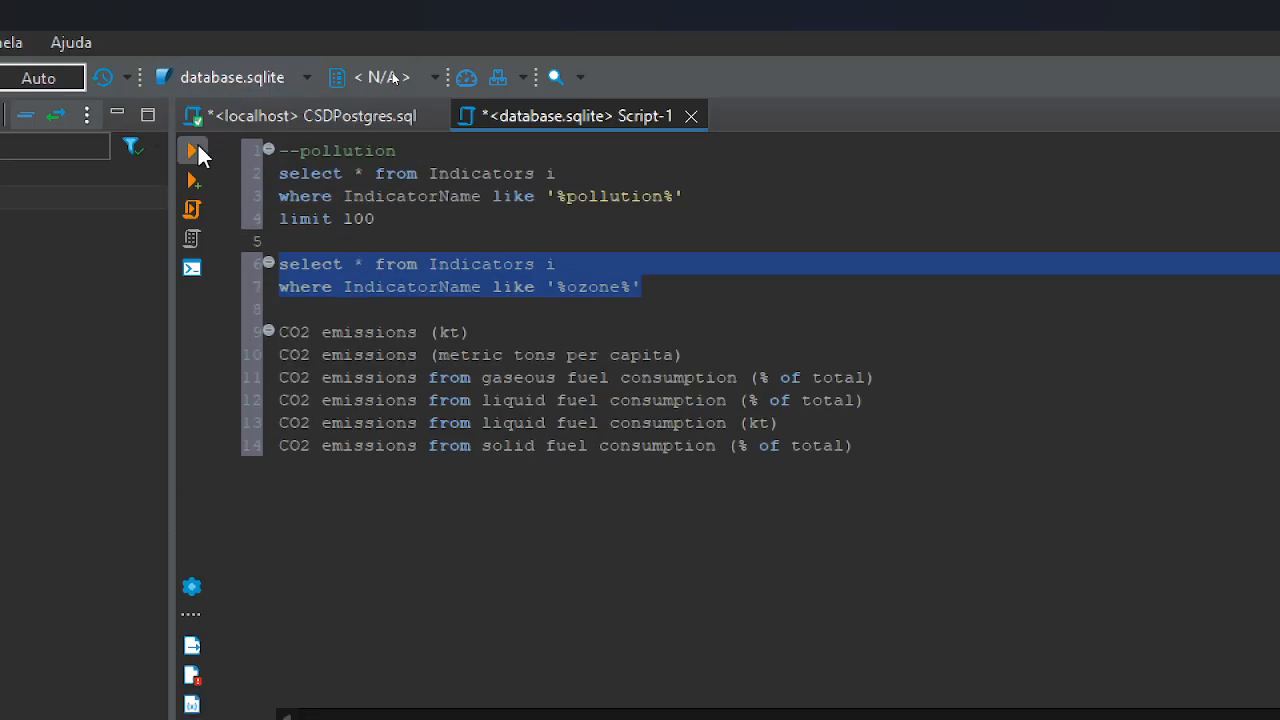
pyautogui.click(192, 151)
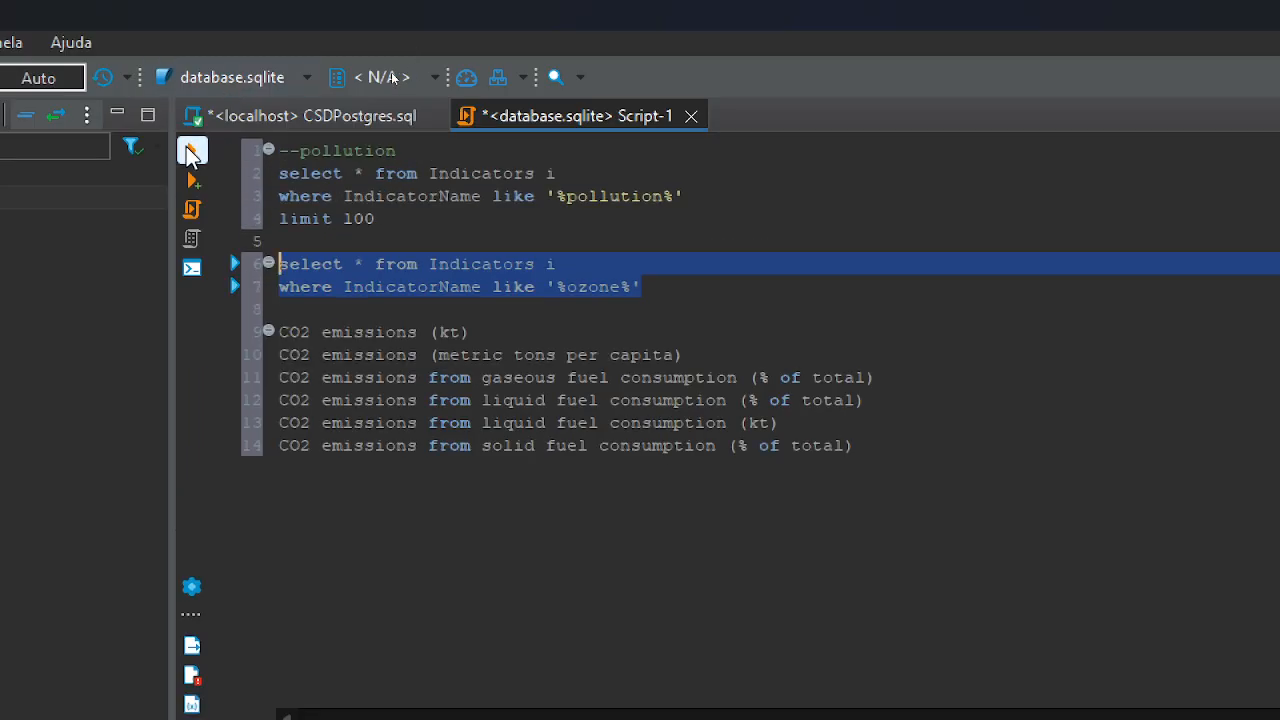
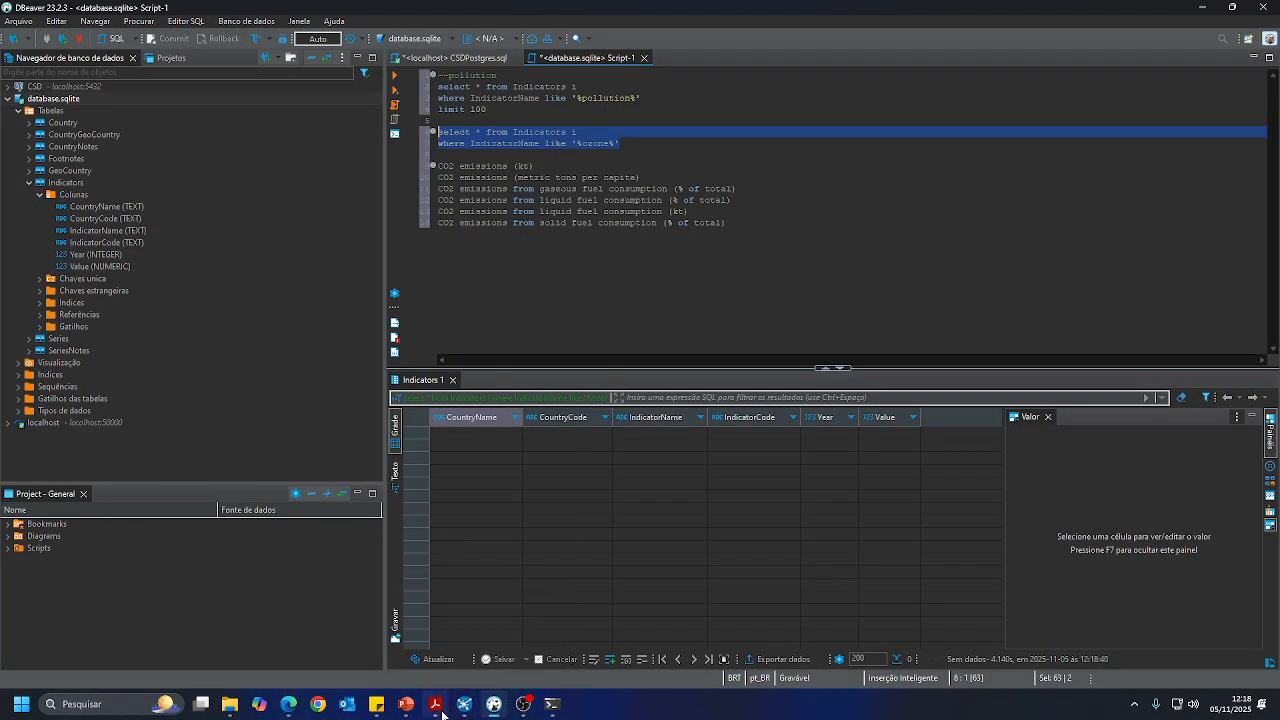
# Switch to guidelines.pdf to check the atmosphere indicators in the CSD table, and return to the SQL script in DBeaver
pyautogui.click(437, 706)
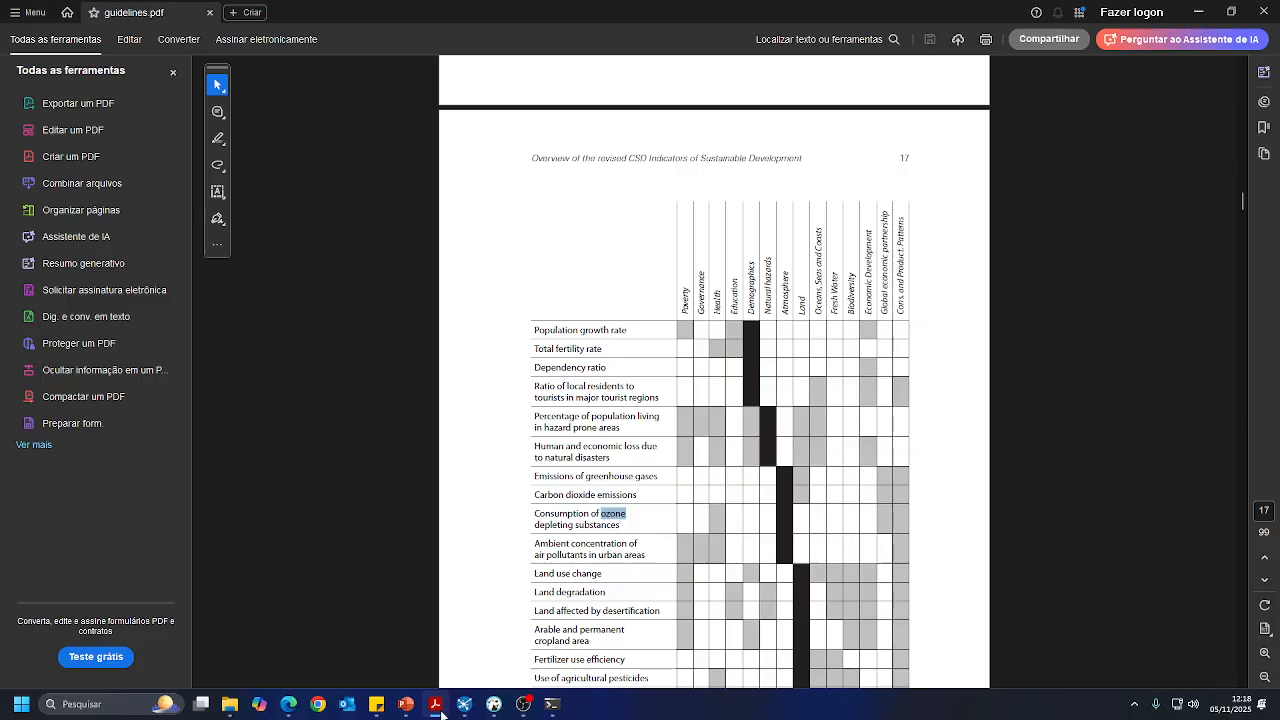
pyautogui.click(462, 705)
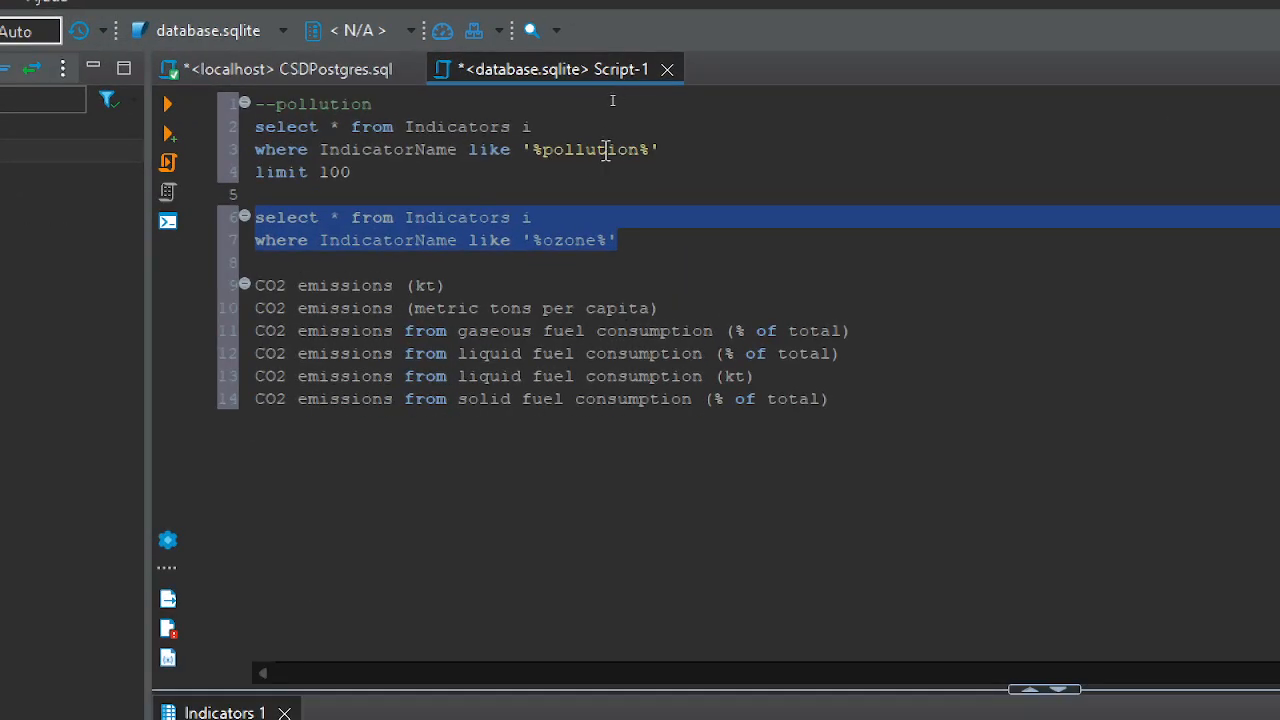
pyautogui.click(607, 108)
pyautogui.click(608, 90)
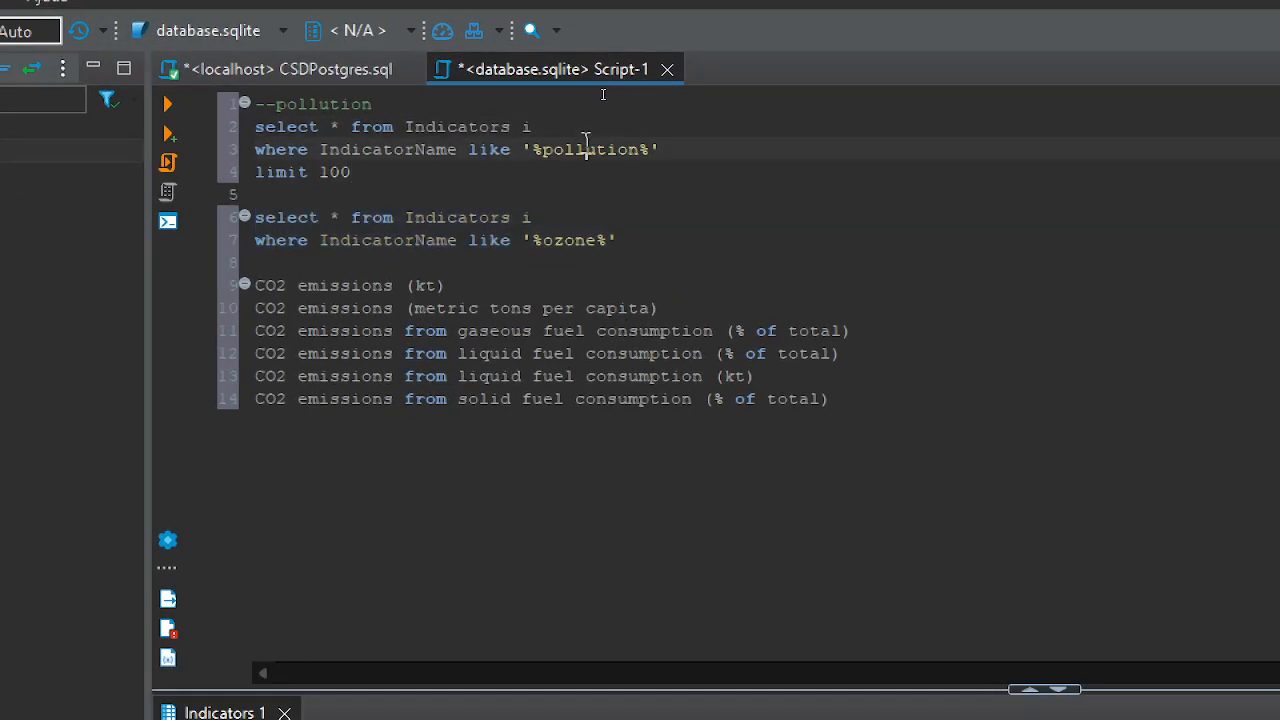
pyautogui.doubleClick(588, 149)
pyautogui.write('h')
pyautogui.write('ree')
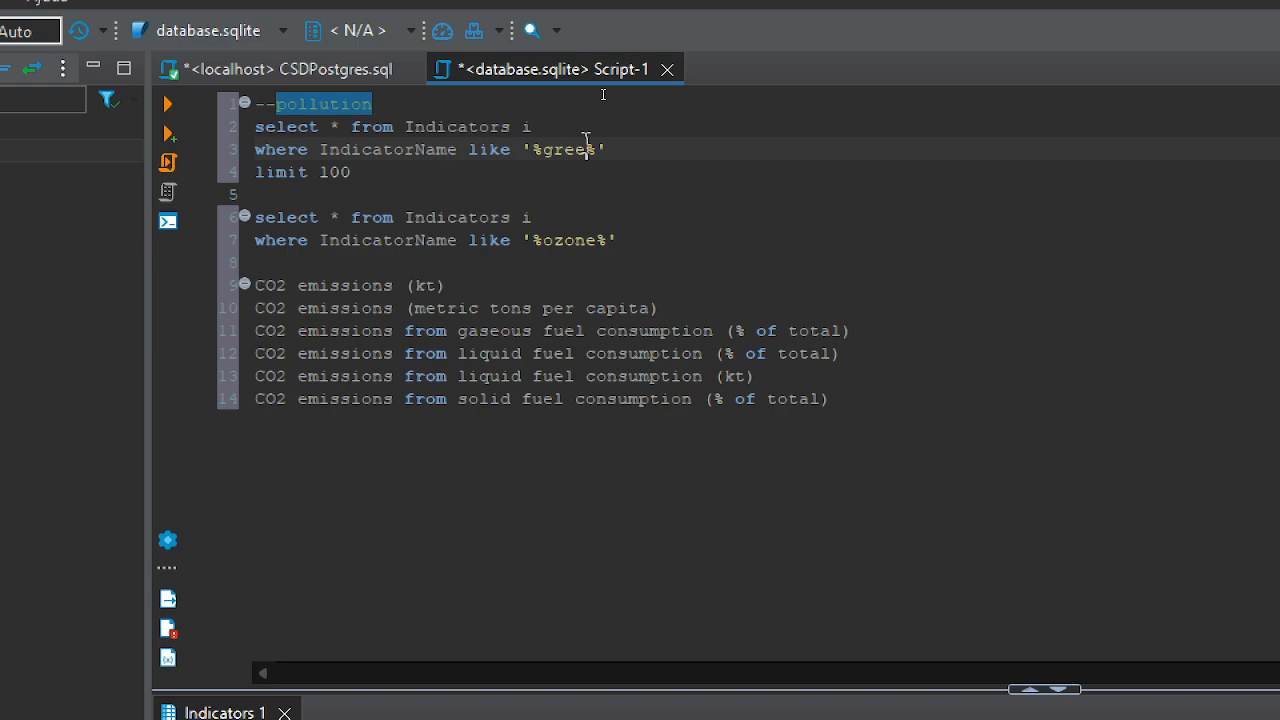
pyautogui.write('nhouse')
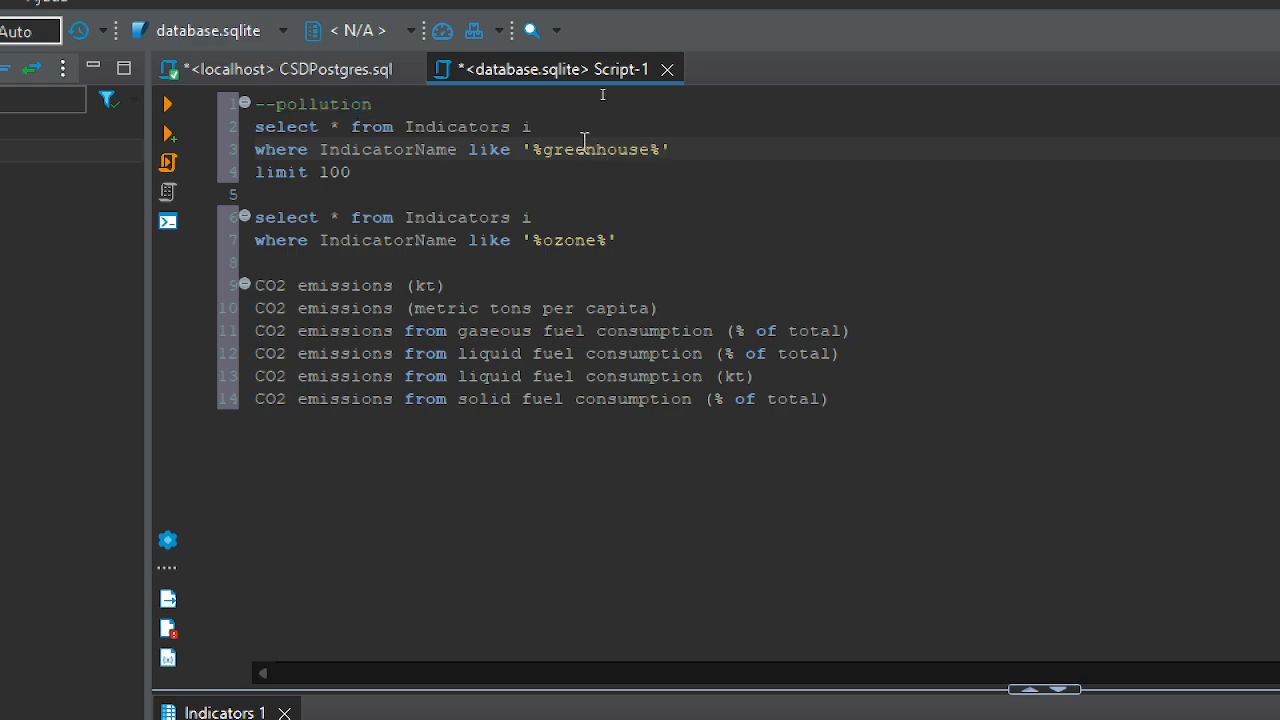
pyautogui.hotkey('shift', 'End')
pyautogui.hotkey('ctrl', 'z')
pyautogui.hotkey('ctrl', 'z')
pyautogui.hotkey('ctrl', 'z')
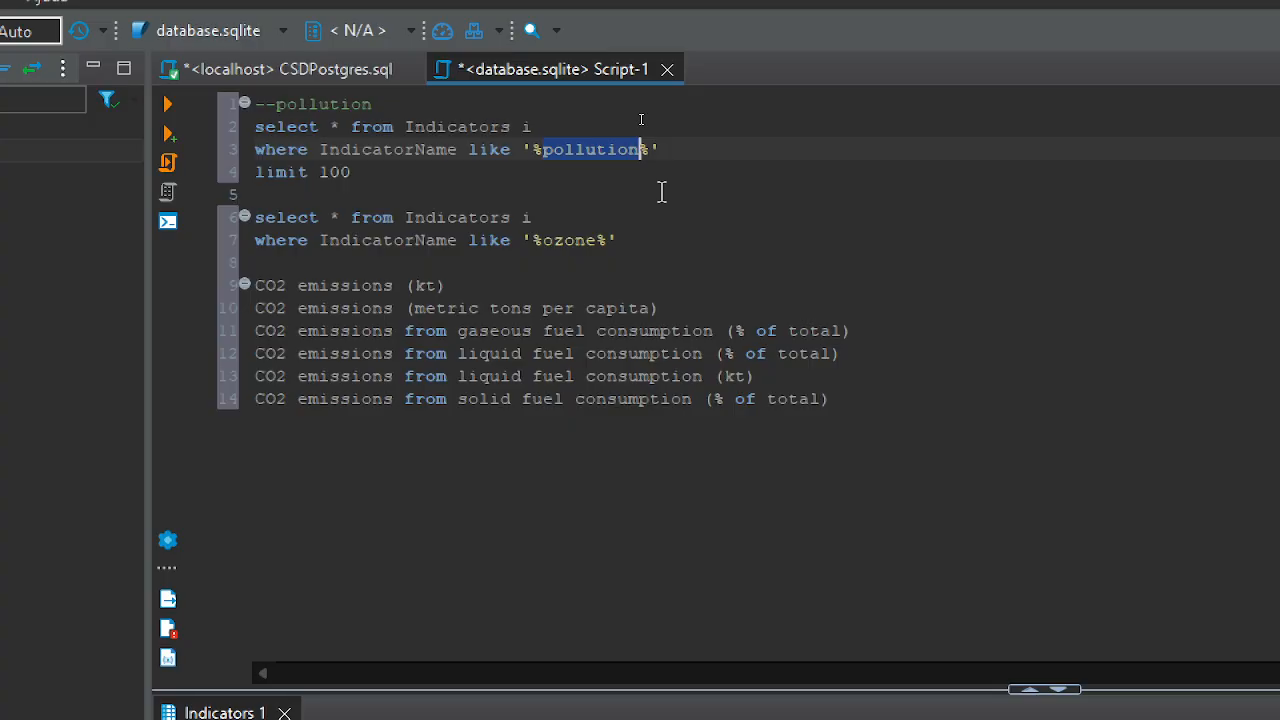
# Duplicate the '%ozone%' query beneath itself, separated by an empty line
pyautogui.moveTo(626, 237); pyautogui.dragTo(255, 205)
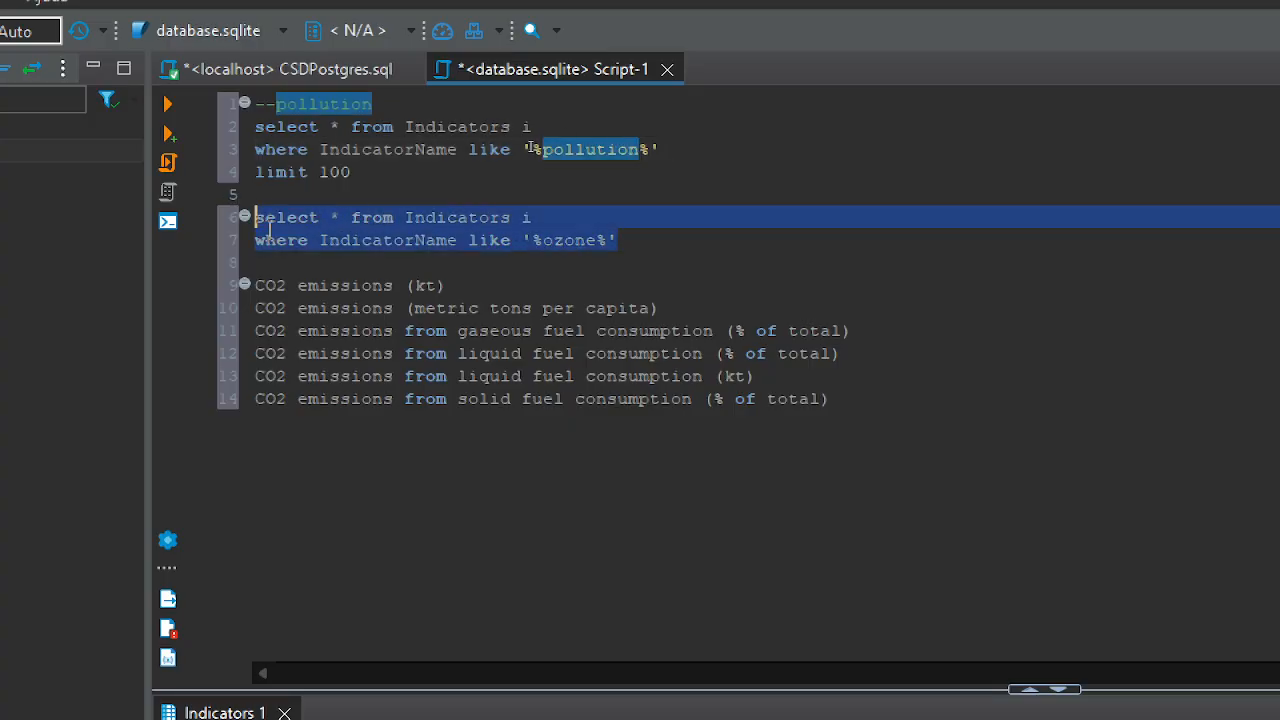
pyautogui.hotkey('ctrl', 'c')
pyautogui.click(620, 240)
pyautogui.press('Return')
pyautogui.press('Return')
pyautogui.hotkey('ctrl', 'v')
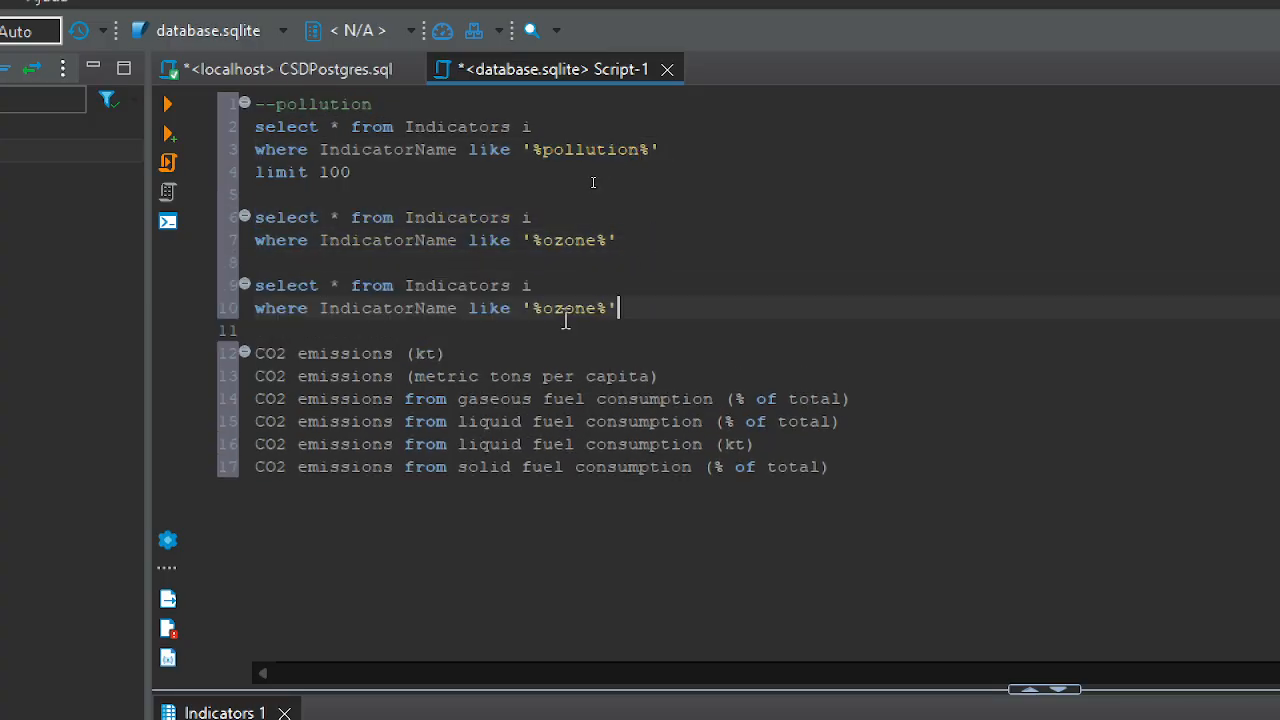
# Set the duplicated query's IndicatorName filter to '%greenhouse%' and run only that query
pyautogui.doubleClick(565, 316)
pyautogui.write('greengo')
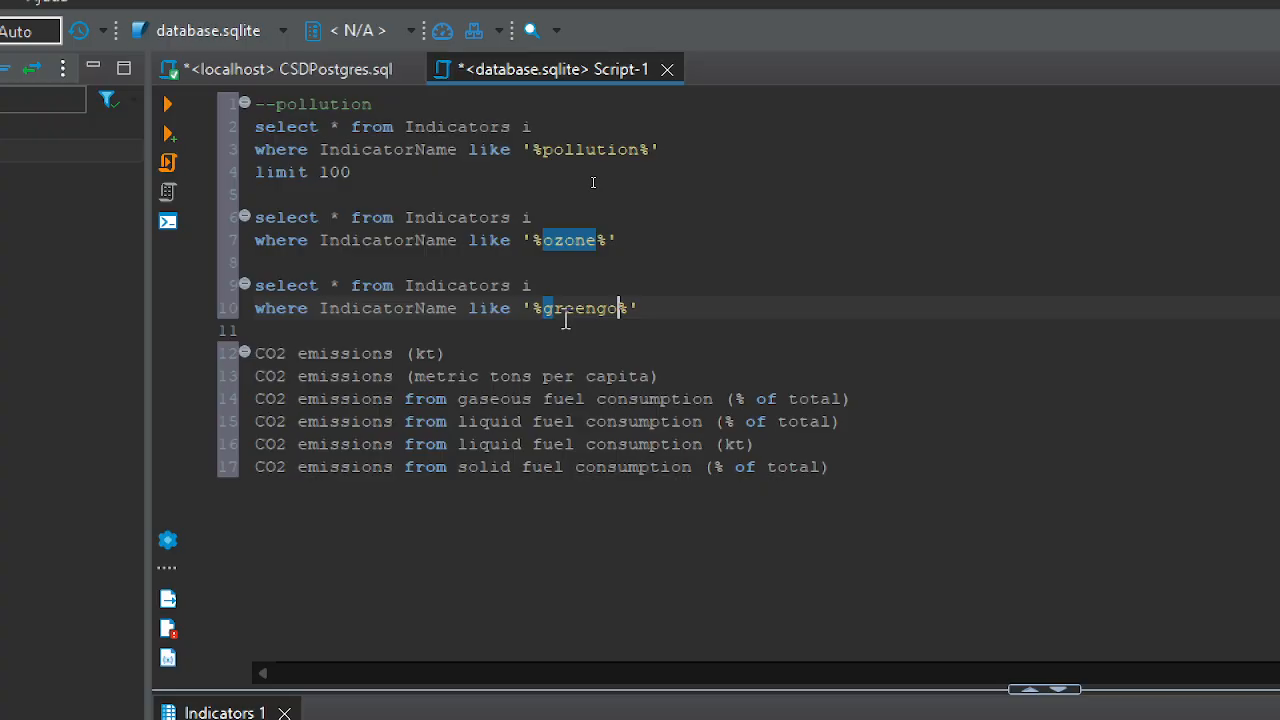
pyautogui.press('BackSpace')
pyautogui.press('BackSpace')
pyautogui.press('BackSpace')
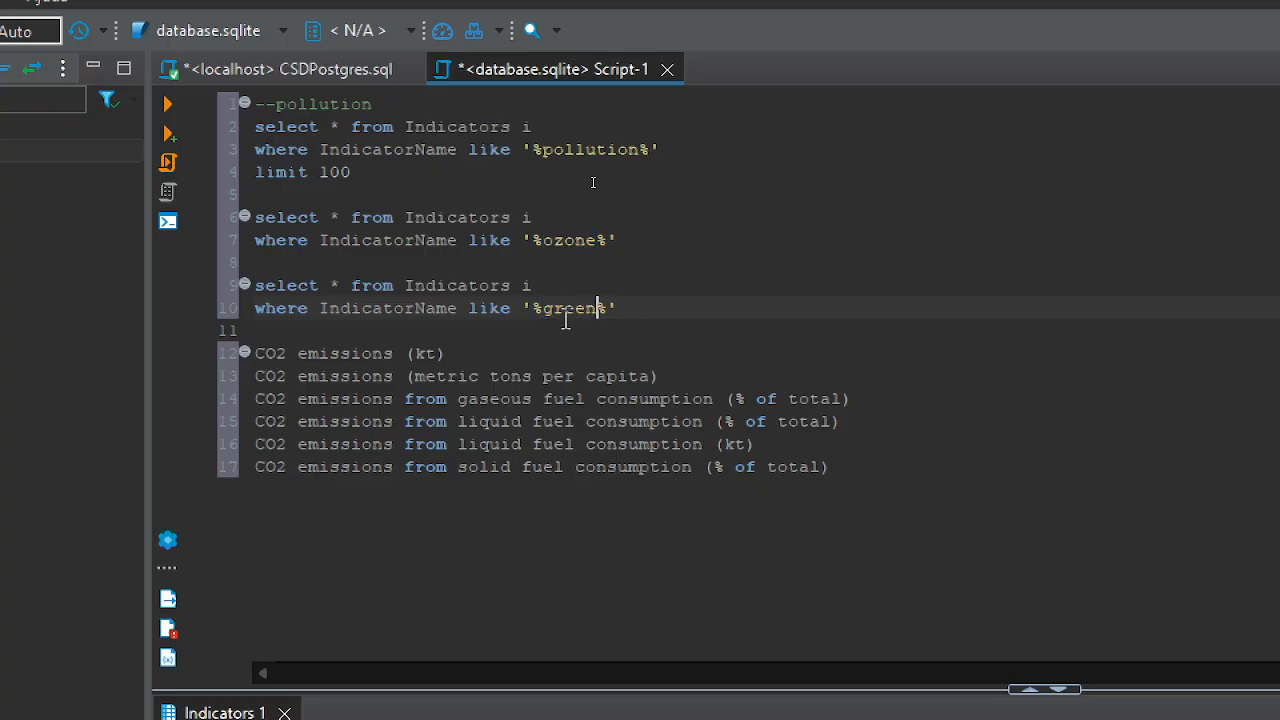
pyautogui.write('nhouse')
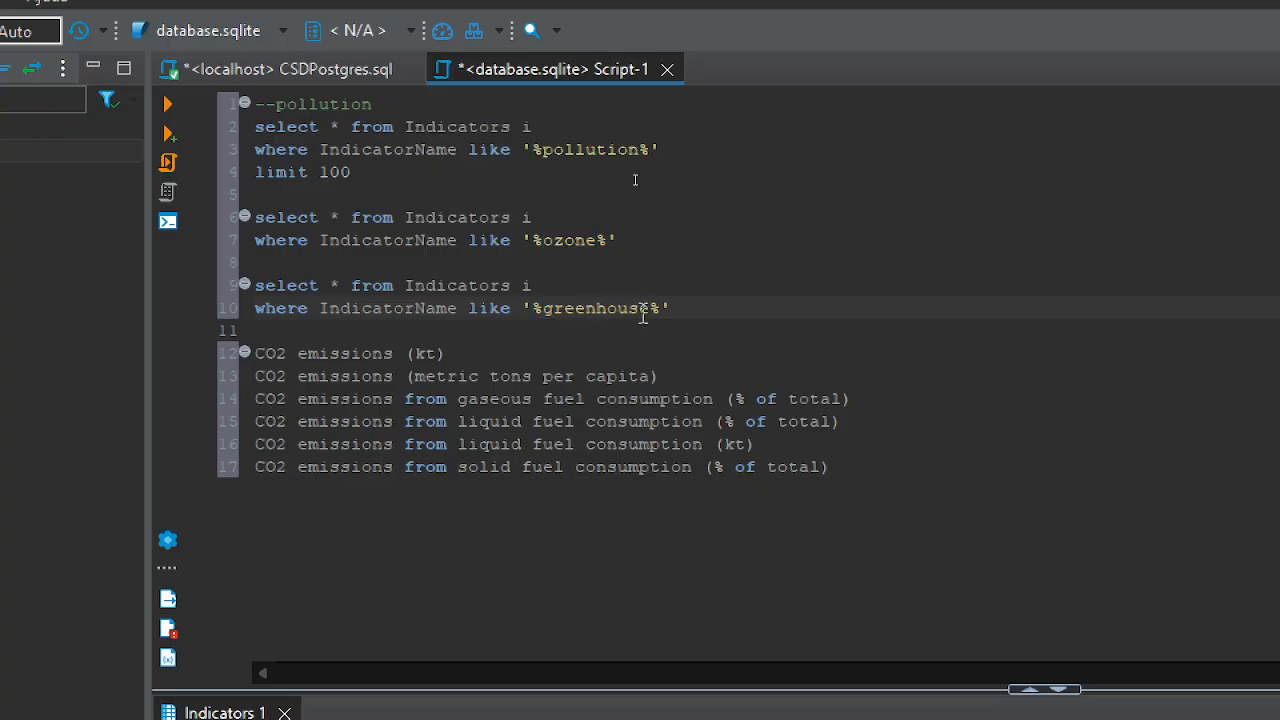
pyautogui.press('End')
pyautogui.keyDown('shift'); pyautogui.click(278, 265); pyautogui.keyUp('shift')
pyautogui.hotkey('shift', 'Down')
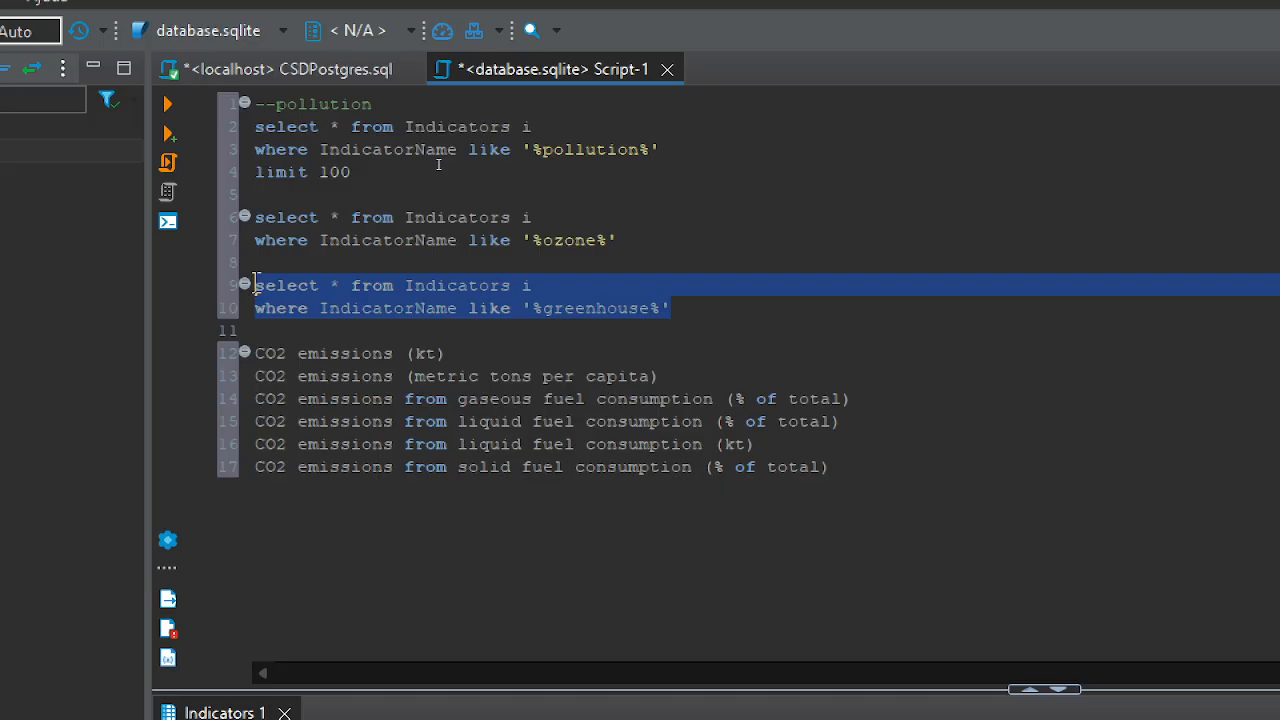
pyautogui.click(170, 136)
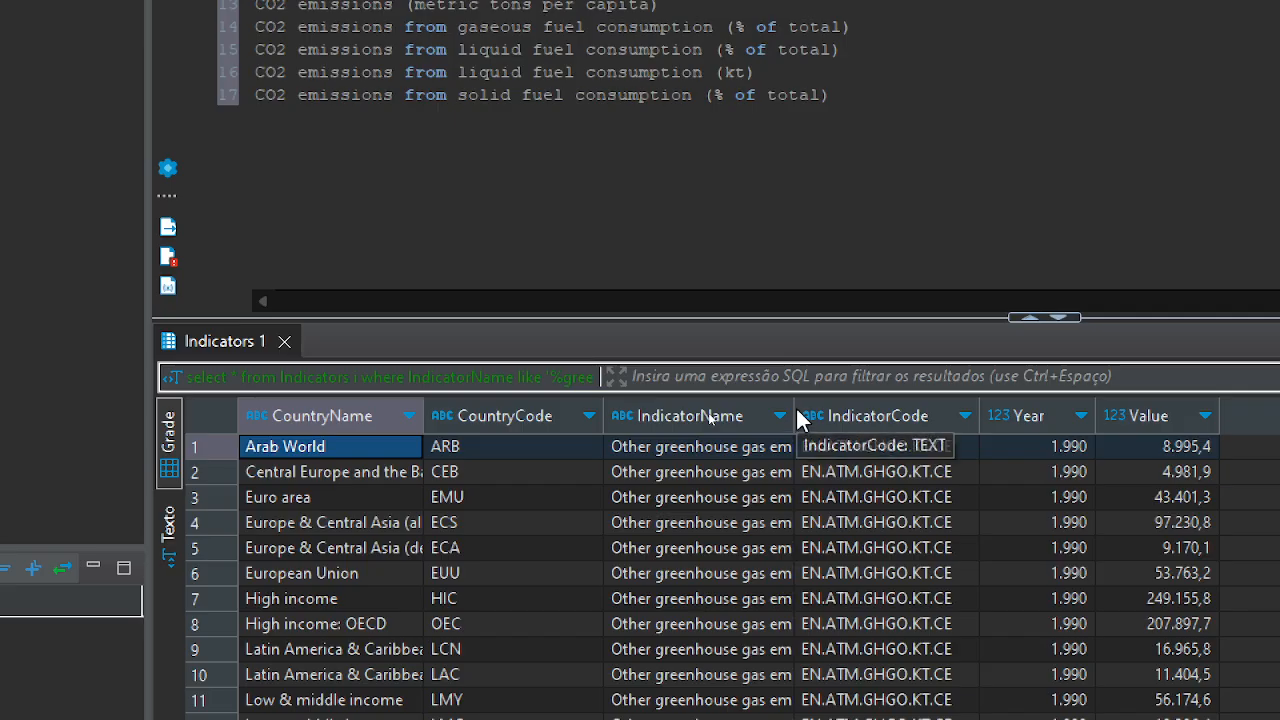
# Widen the IndicatorName column and look through the greenhouse result rows for different indicator names
pyautogui.moveTo(792, 407); pyautogui.dragTo(865, 416)
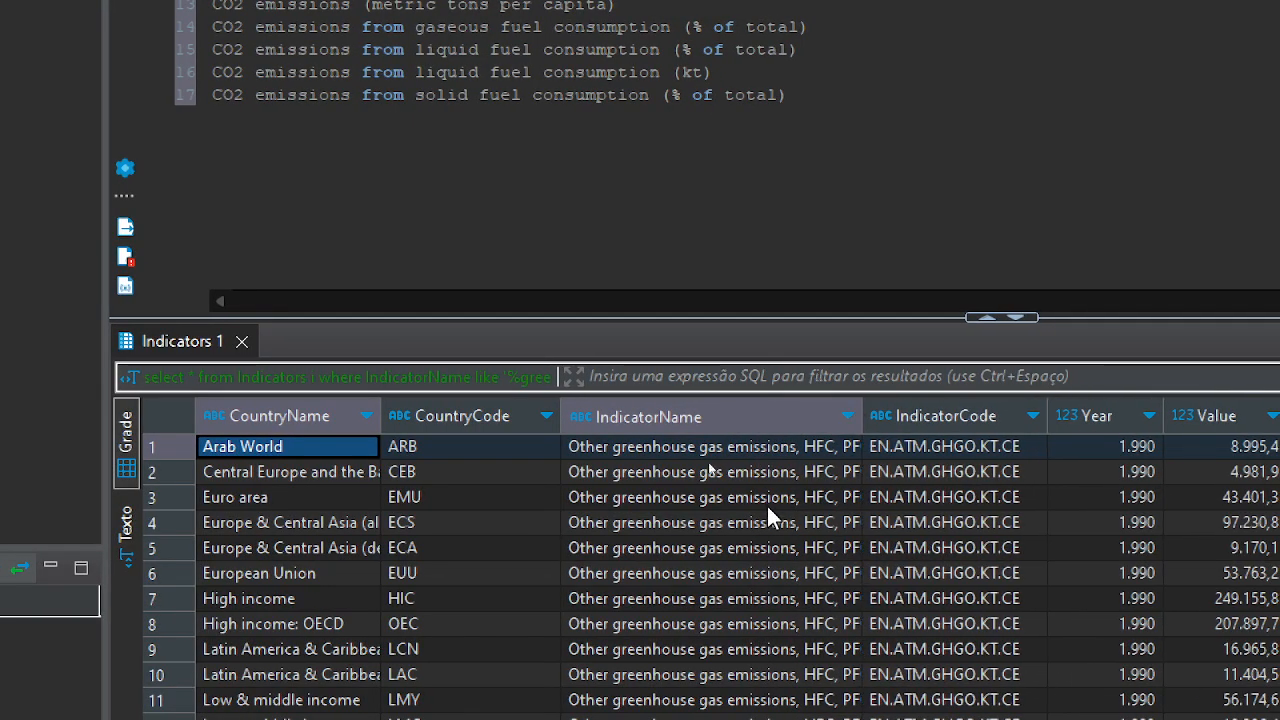
pyautogui.scroll(-6, 693, 501)
pyautogui.scroll(-20, 691, 505)
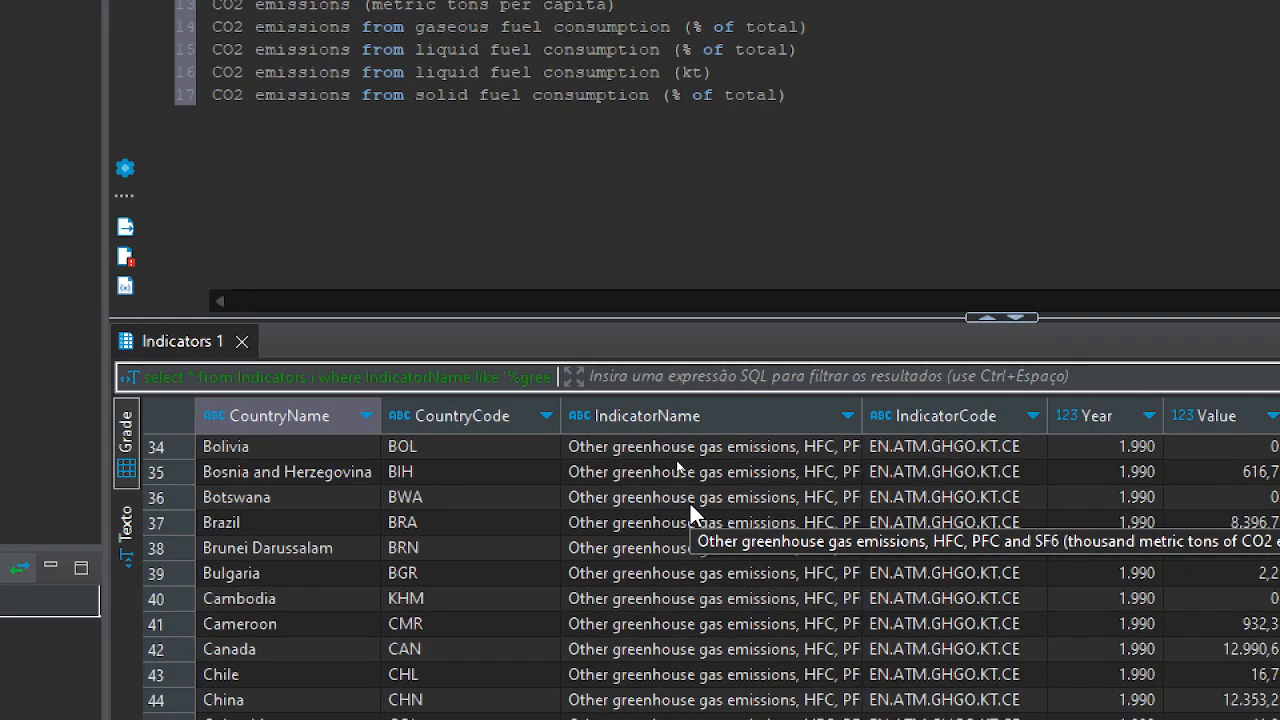
pyautogui.scroll(-18, 689, 501)
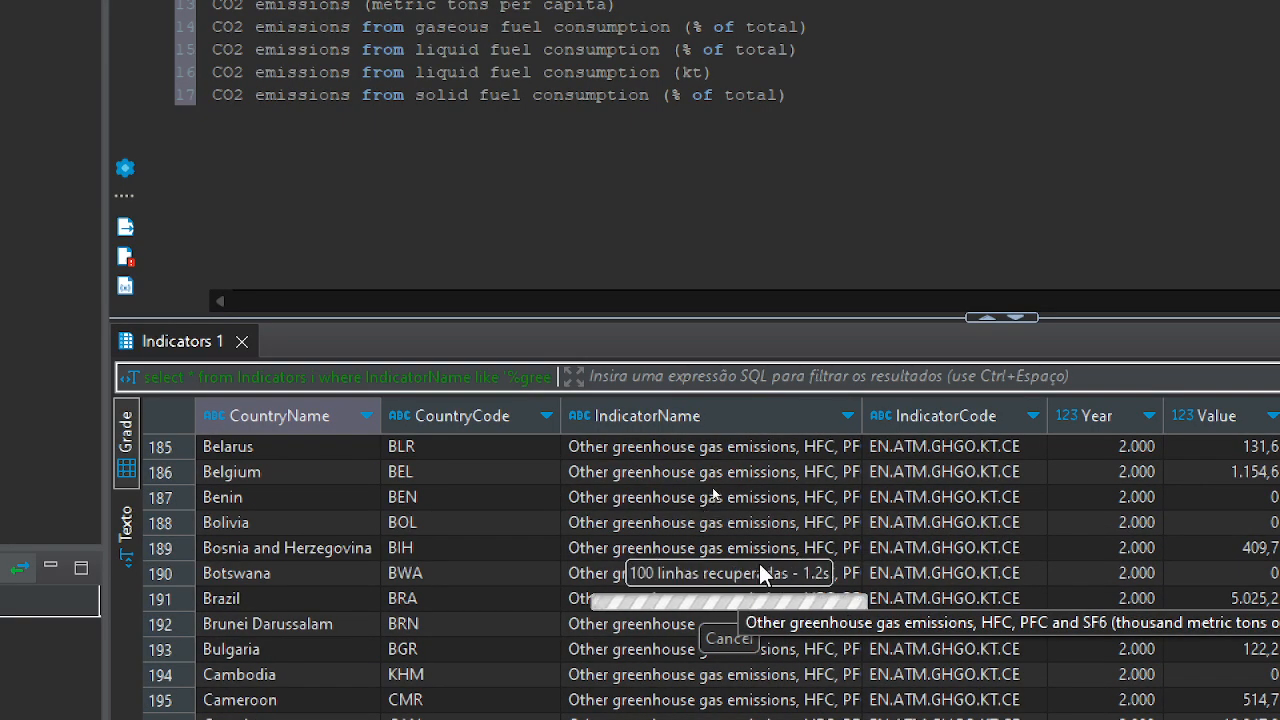
pyautogui.scroll(17, 790, 585)
pyautogui.scroll(20, 790, 544)
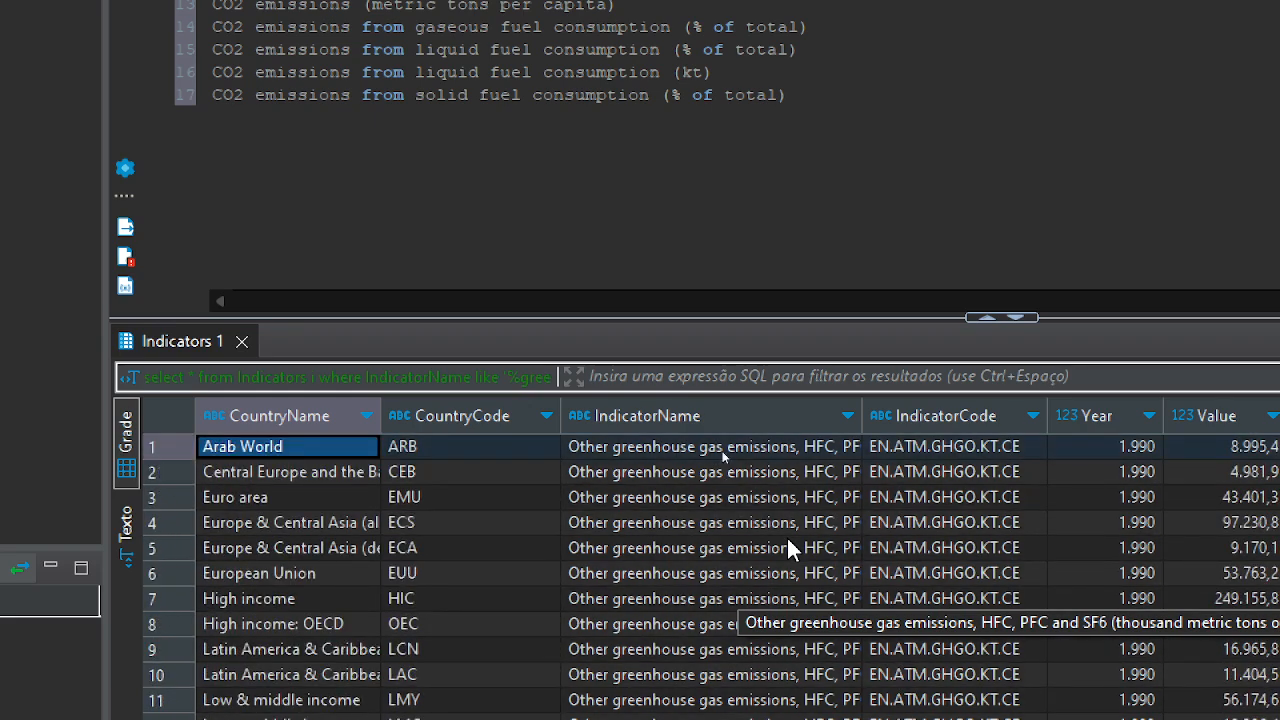
# Inspect the full IndicatorName and Year values in the first two greenhouse result rows
pyautogui.click(749, 446)
pyautogui.click(748, 472)
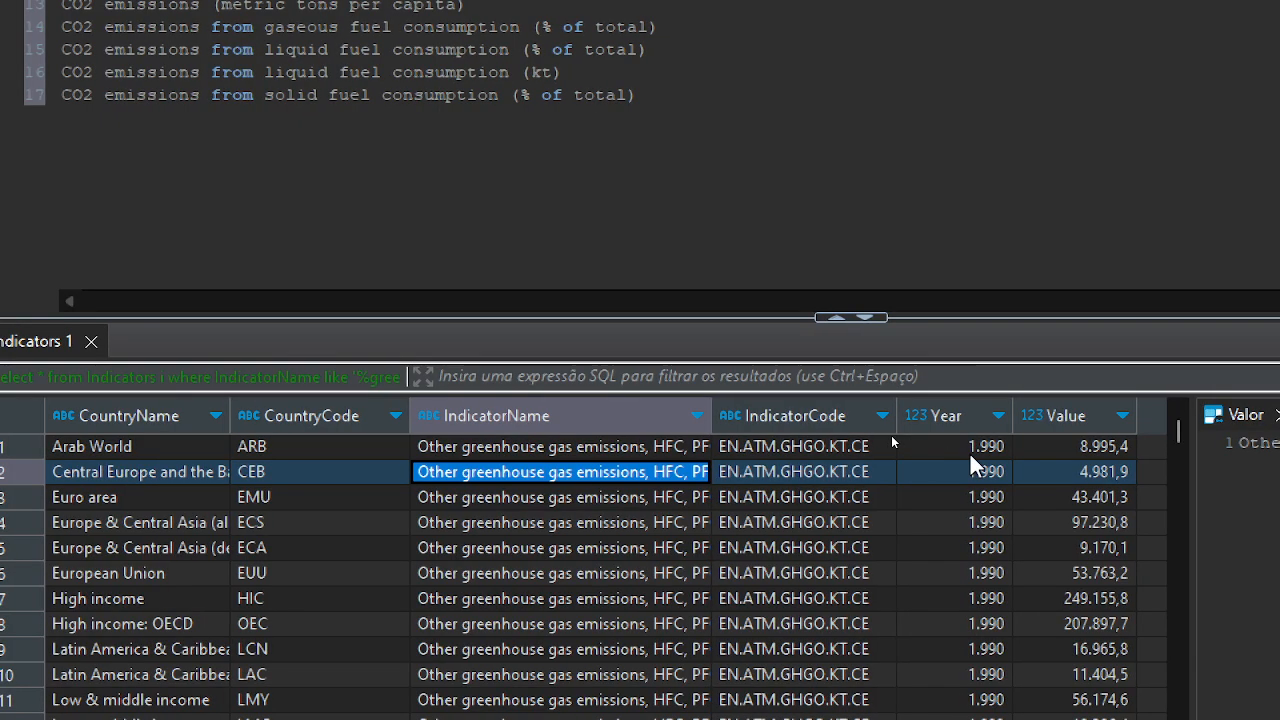
pyautogui.click(965, 446)
pyautogui.click(970, 472)
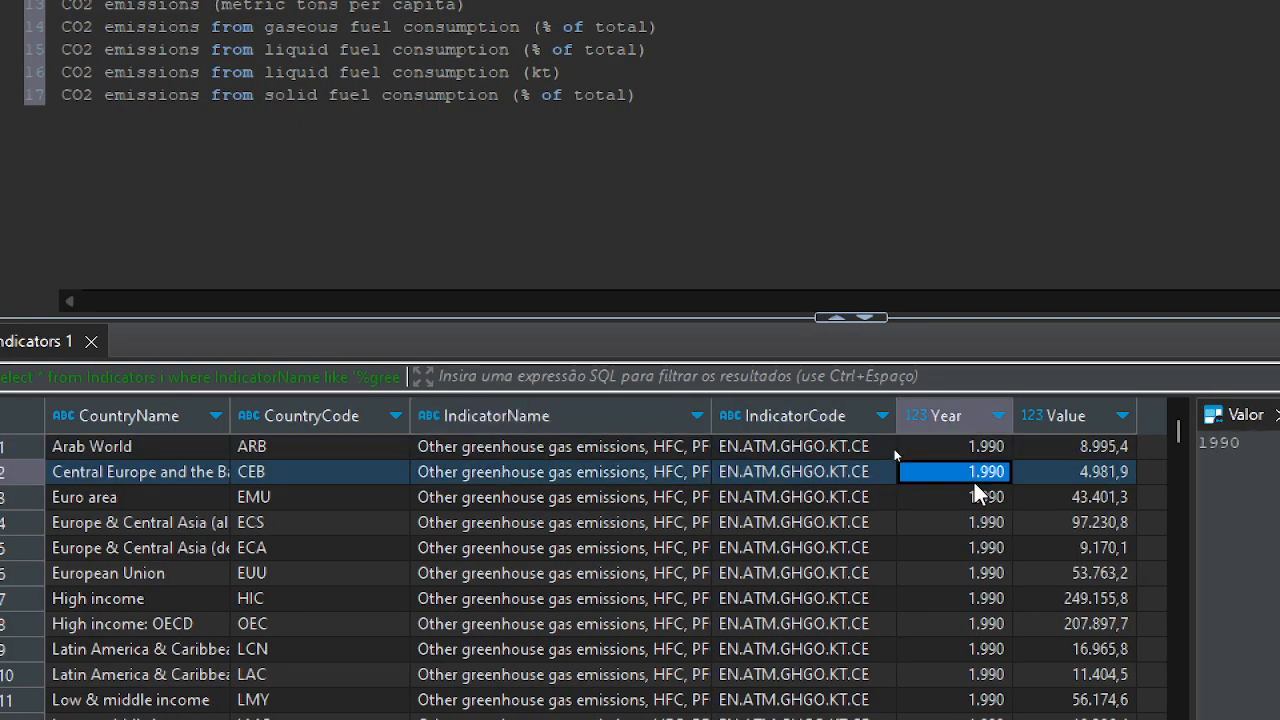
pyautogui.click(975, 446)
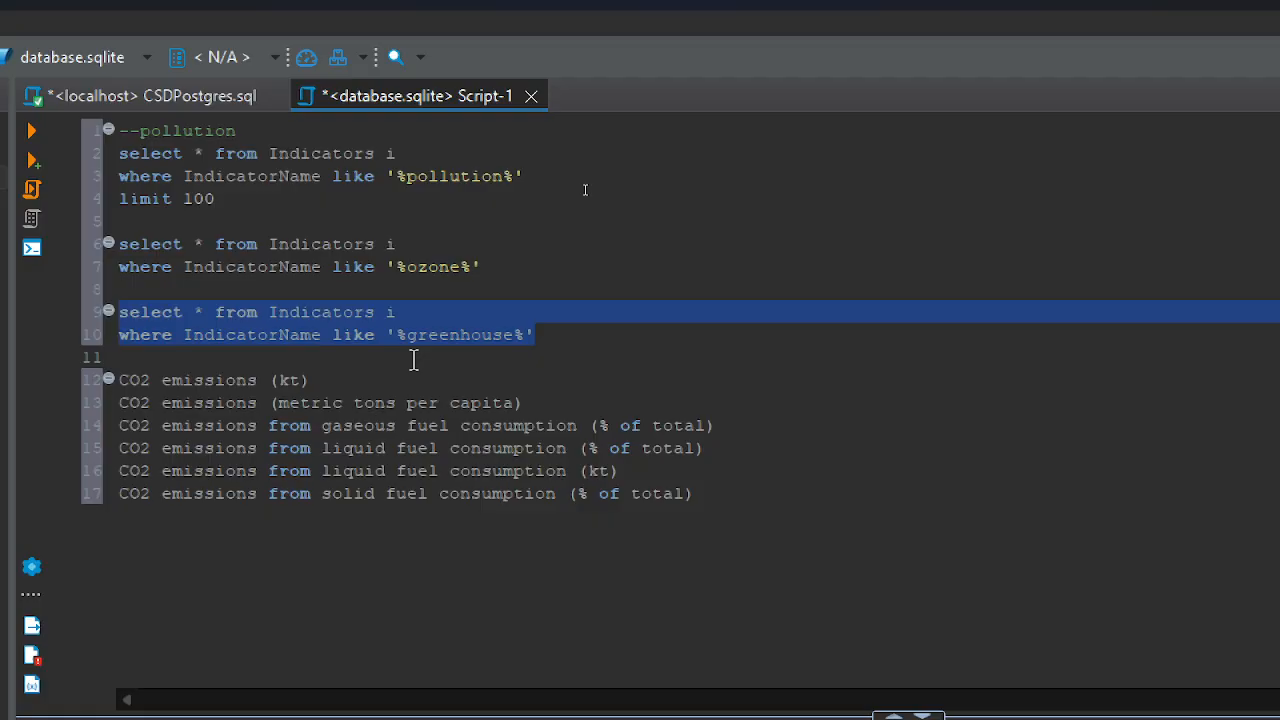
# Add a GROUP BY IndicatorName line at the end of the '%greenhouse%' query
pyautogui.click(538, 348)
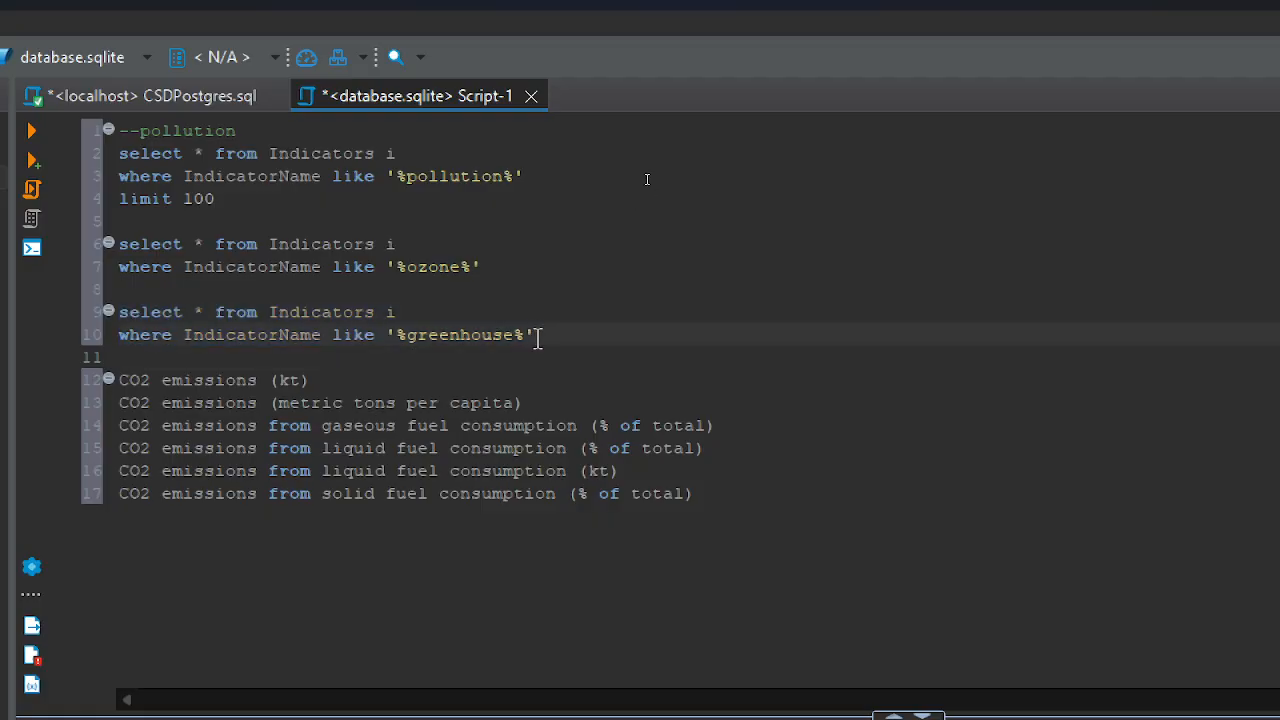
pyautogui.press('Return')
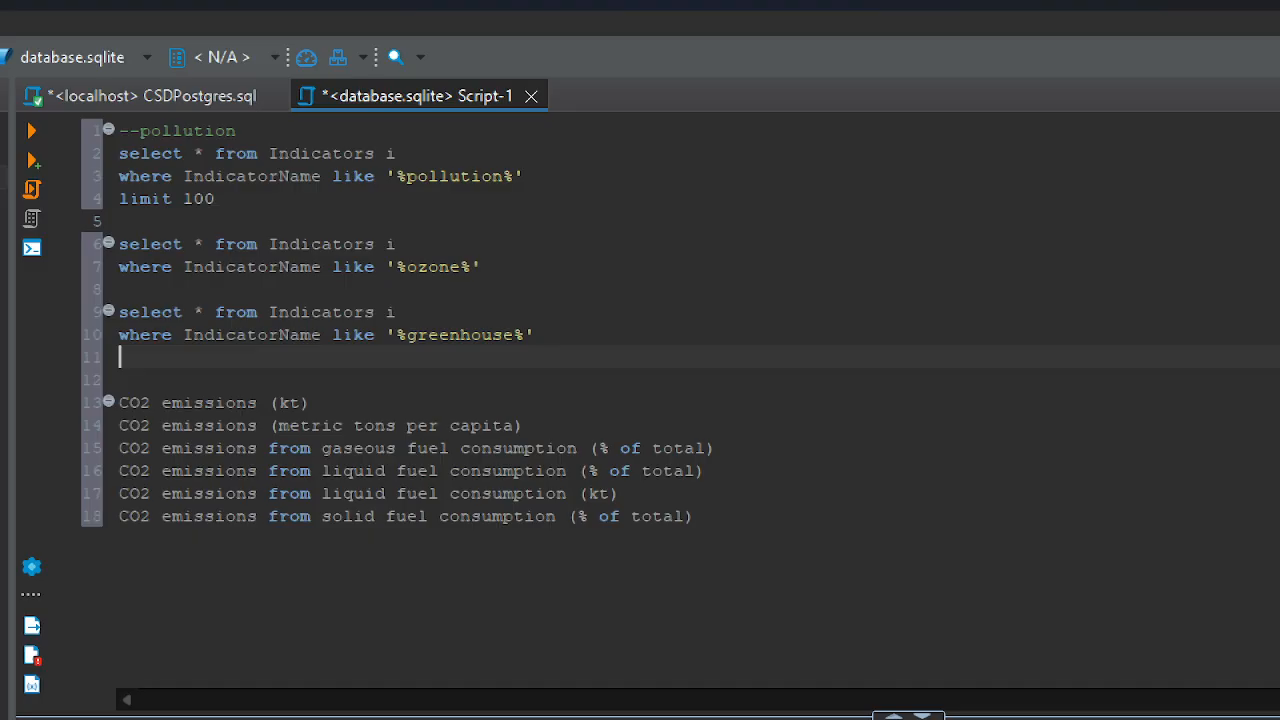
pyautogui.write('grou')
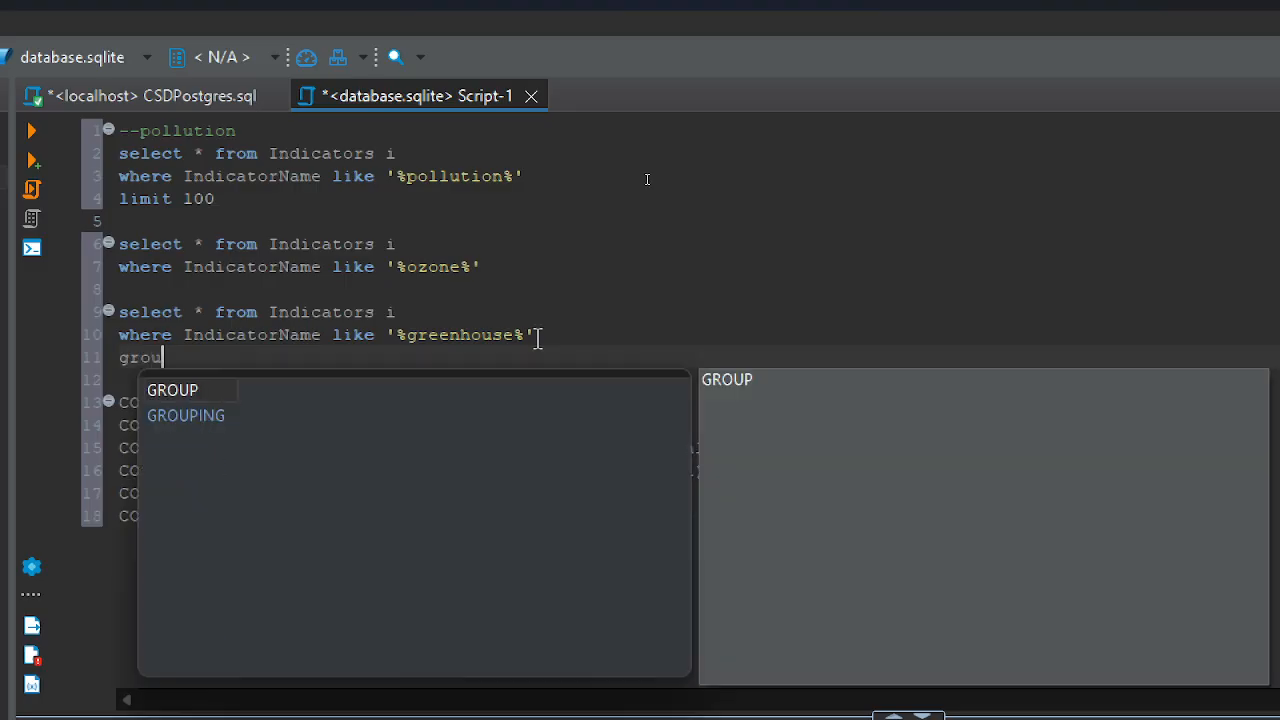
pyautogui.press('Return')
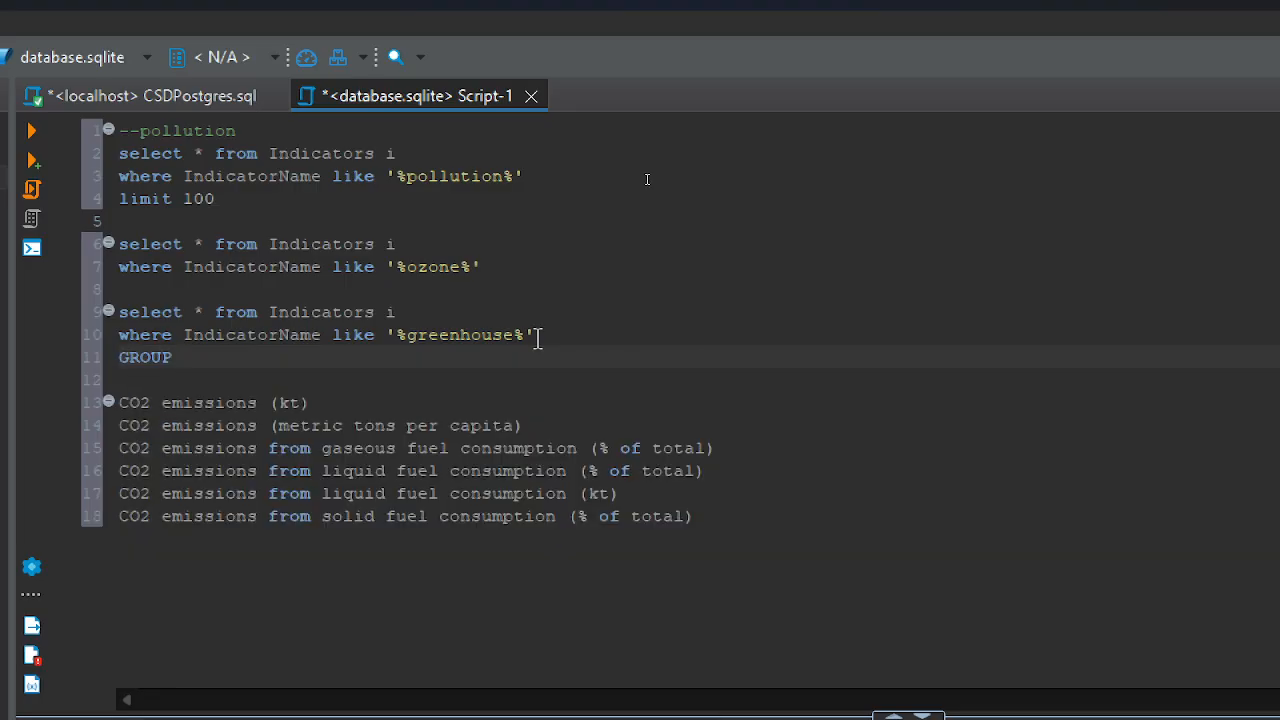
pyautogui.write('BY')
pyautogui.press('Return')
pyautogui.write('ind')
pyautogui.press('Return')
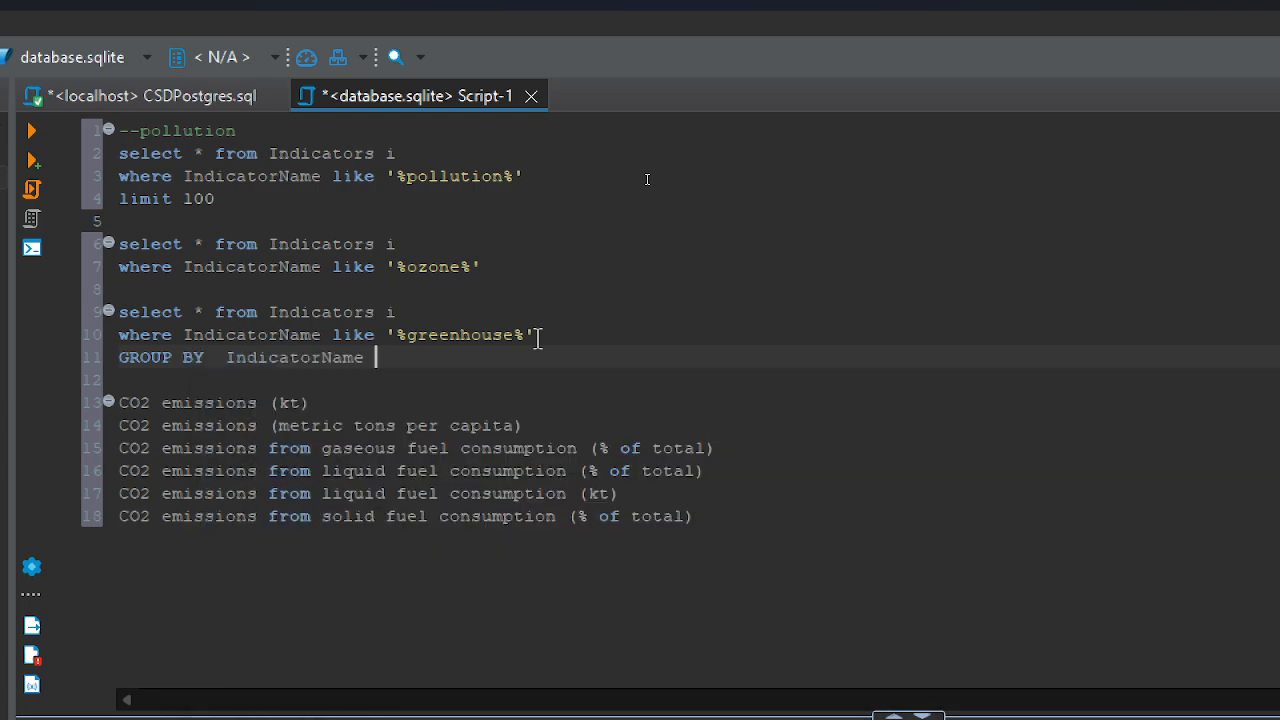
# Replace the asterisk in the greenhouse query's select with IndicatorName and run the grouped query
pyautogui.doubleClick(257, 357)
pyautogui.hotkey('ctrl', 'c')
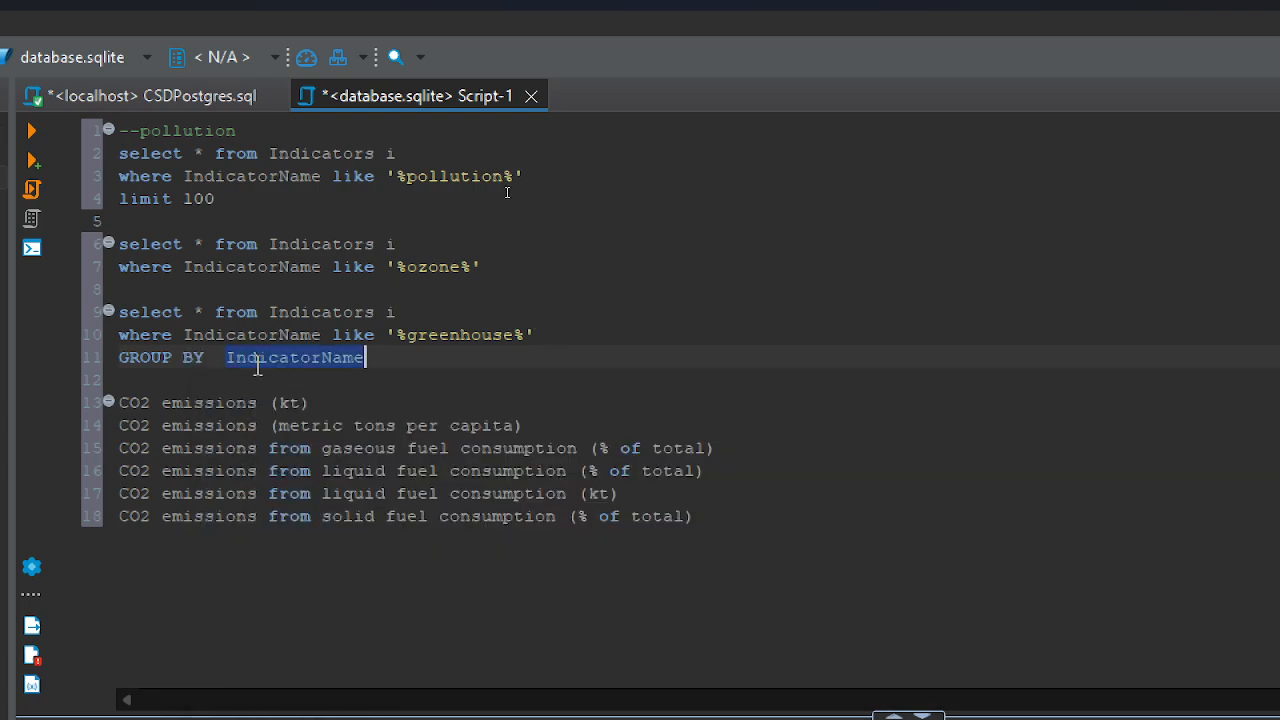
pyautogui.moveTo(202, 297); pyautogui.dragTo(194, 306)
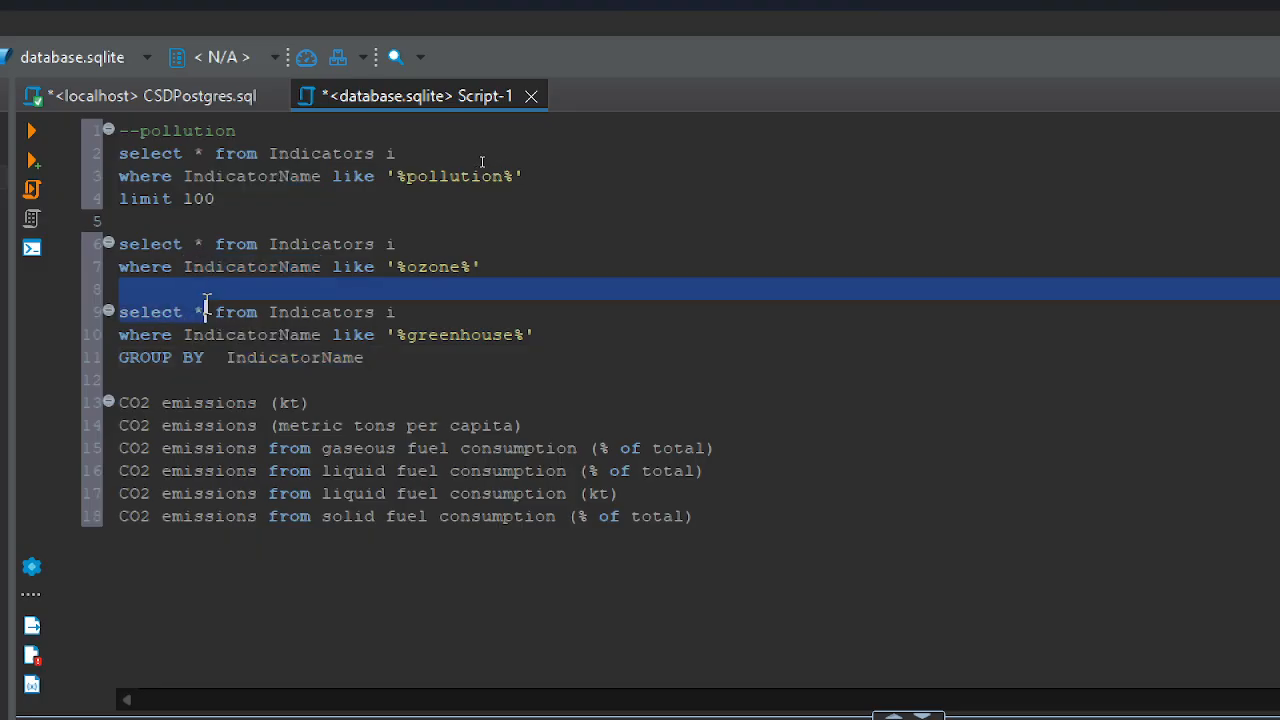
pyautogui.click(206, 306)
pyautogui.press('BackSpace')
pyautogui.hotkey('ctrl', 'v')
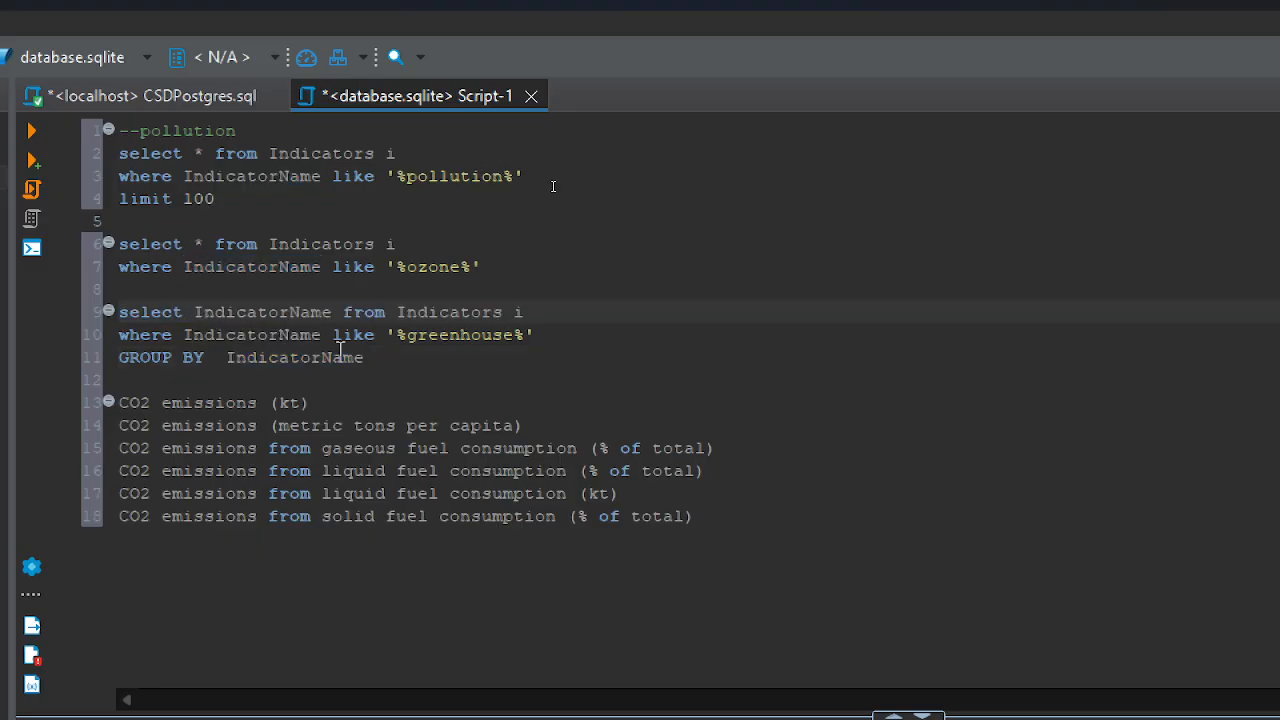
pyautogui.moveTo(374, 357); pyautogui.dragTo(119, 312)
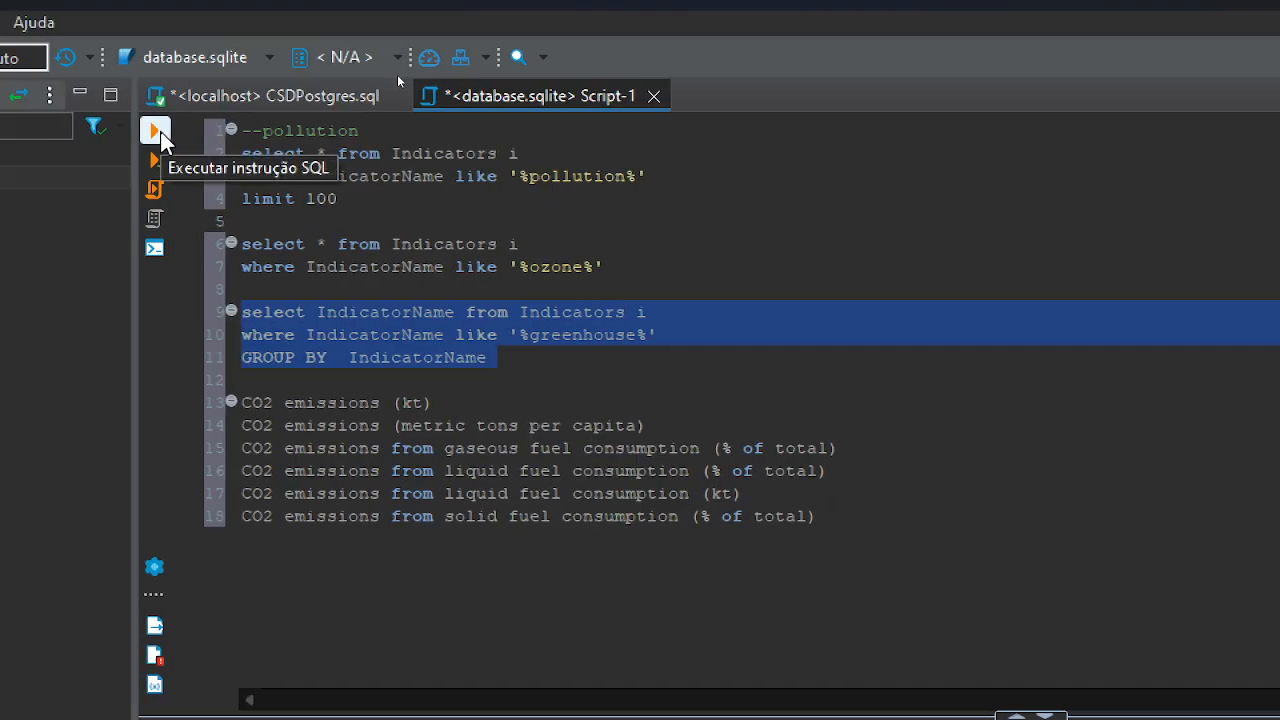
pyautogui.click(157, 132)
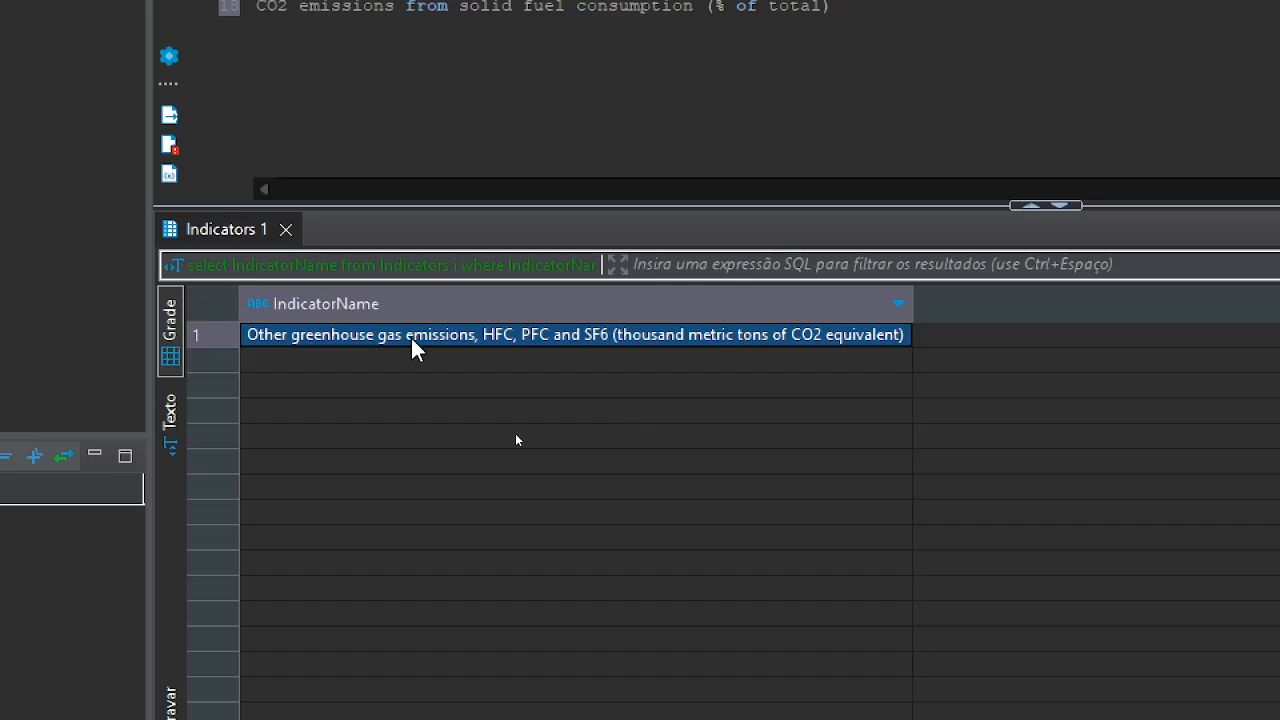
# Copy the result "Other greenhouse gas emissions, HFC, PFC and SF6 (thousand metric tons of CO2 equivalent)" below the CO2 notes, separated by a blank line
pyautogui.click(412, 340)
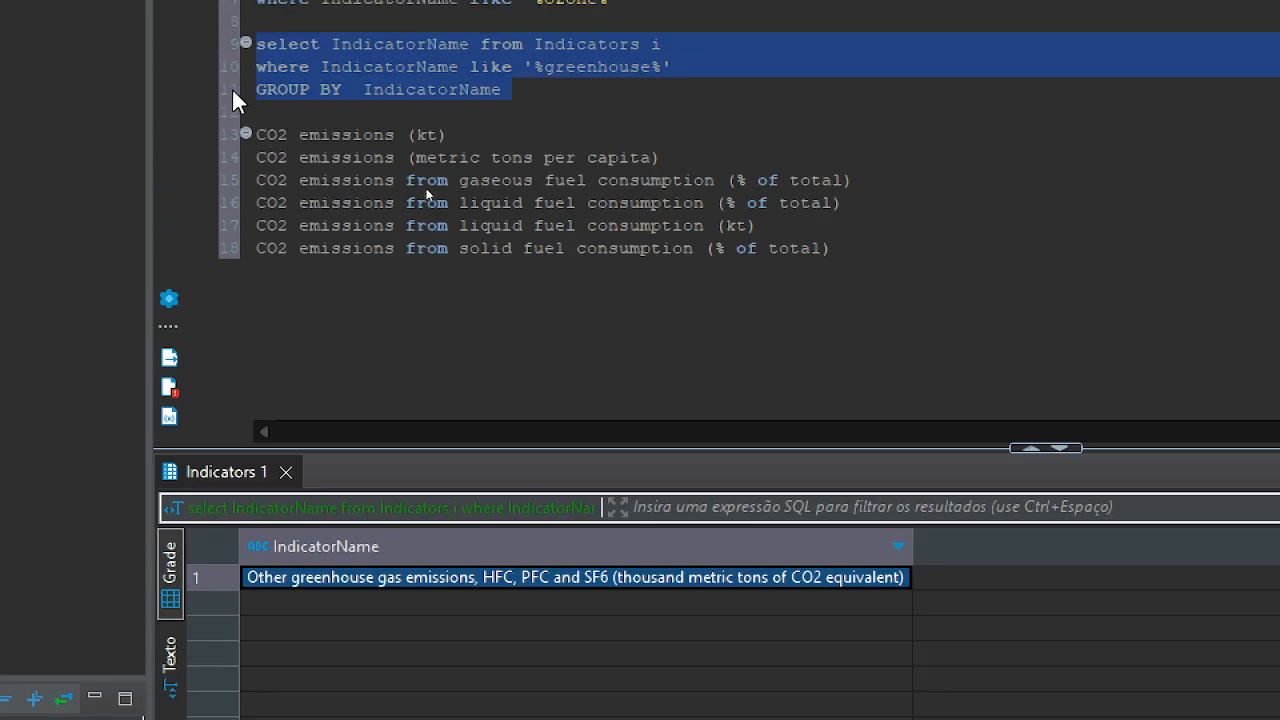
pyautogui.click(865, 5)
pyautogui.press('Return')
pyautogui.write('Other greenhouse gas emissions, HFC, PFC and SF6 (thousand metric tons of CO2 equivalent)')
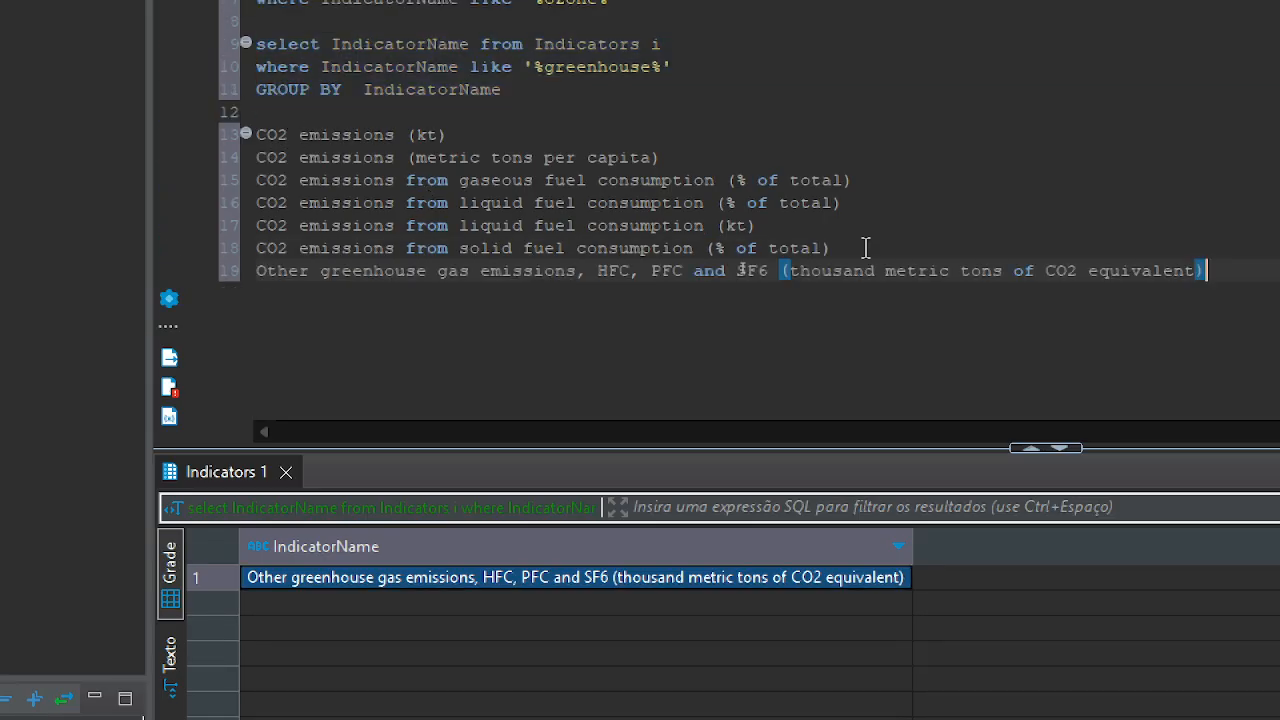
pyautogui.click(832, 248)
pyautogui.press('Return')
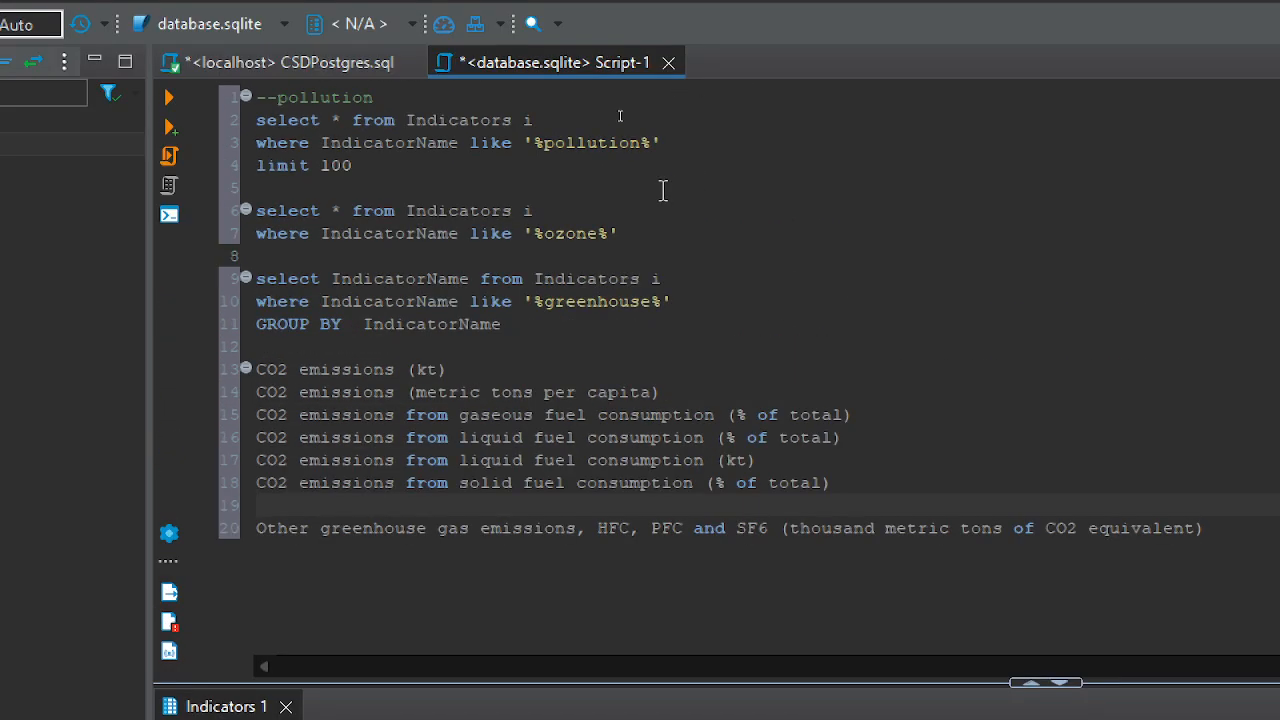
# Add the comment "--ozone 0 ocorrencias" on its own line above the '%ozone%' query
pyautogui.click(285, 186)
pyautogui.press('Return')
pyautogui.write('--o')
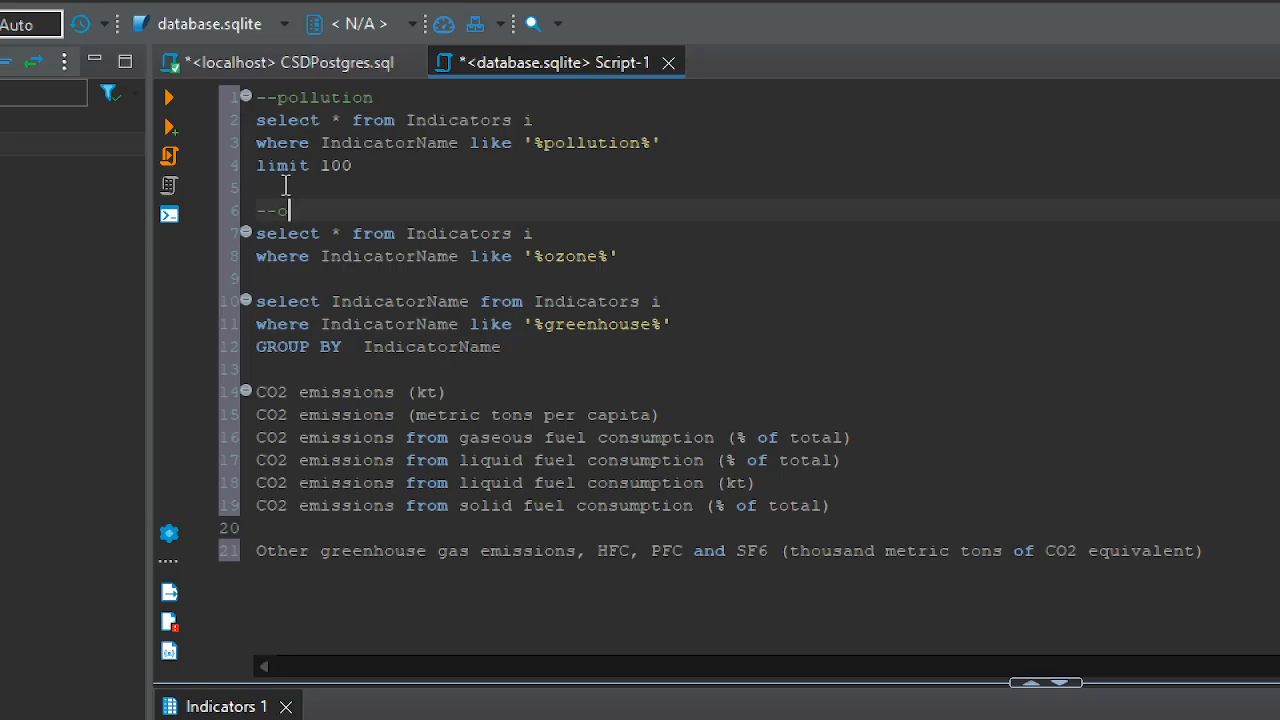
pyautogui.write('zone')
pyautogui.press('BackSpace')
pyautogui.write('ne ')
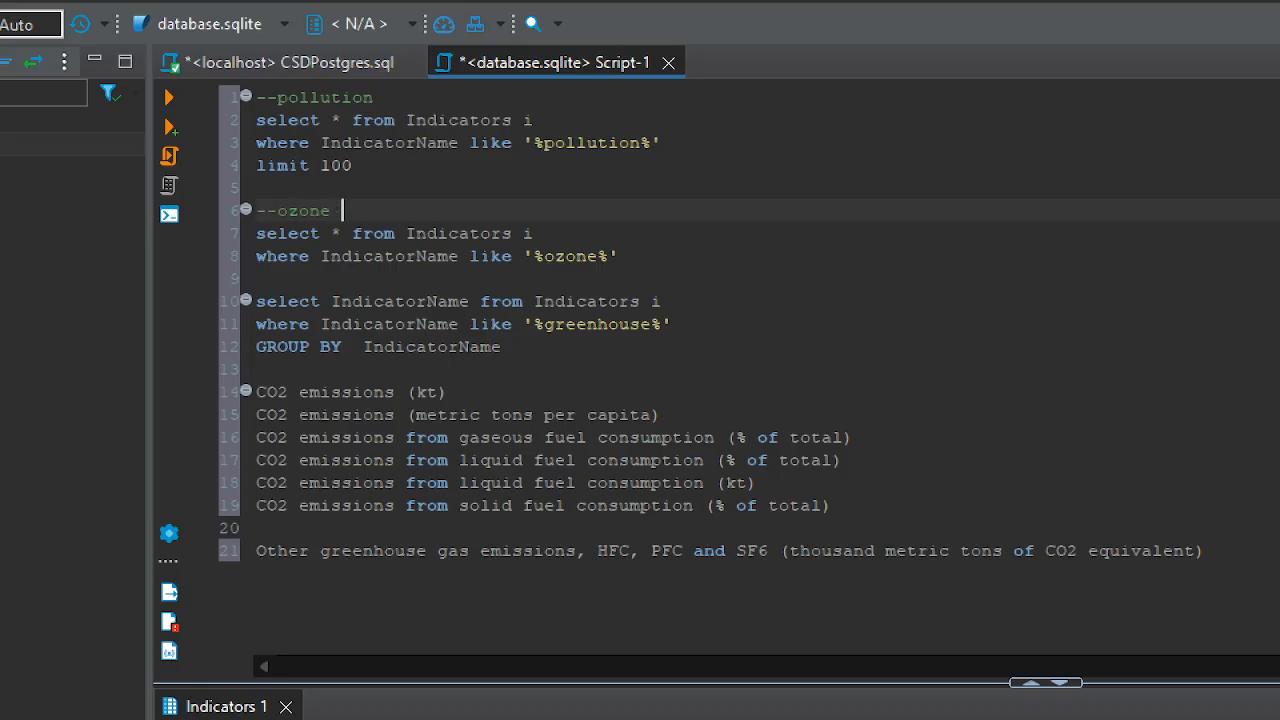
pyautogui.write('0 ocorrencias')
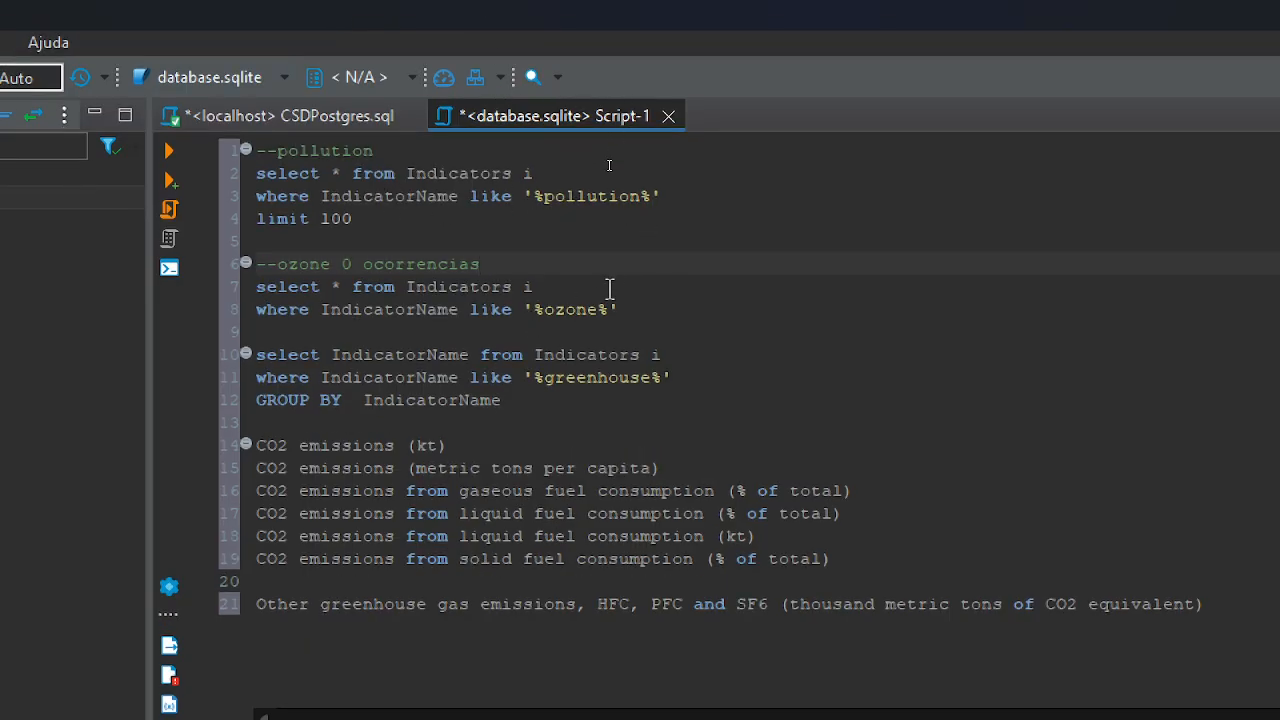
# Copy the GROUP BY IndicatorName line from the greenhouse query into the '%pollution%' query, before its limit line
pyautogui.moveTo(552, 402); pyautogui.dragTo(258, 400)
pyautogui.hotkey('ctrl', 'c')
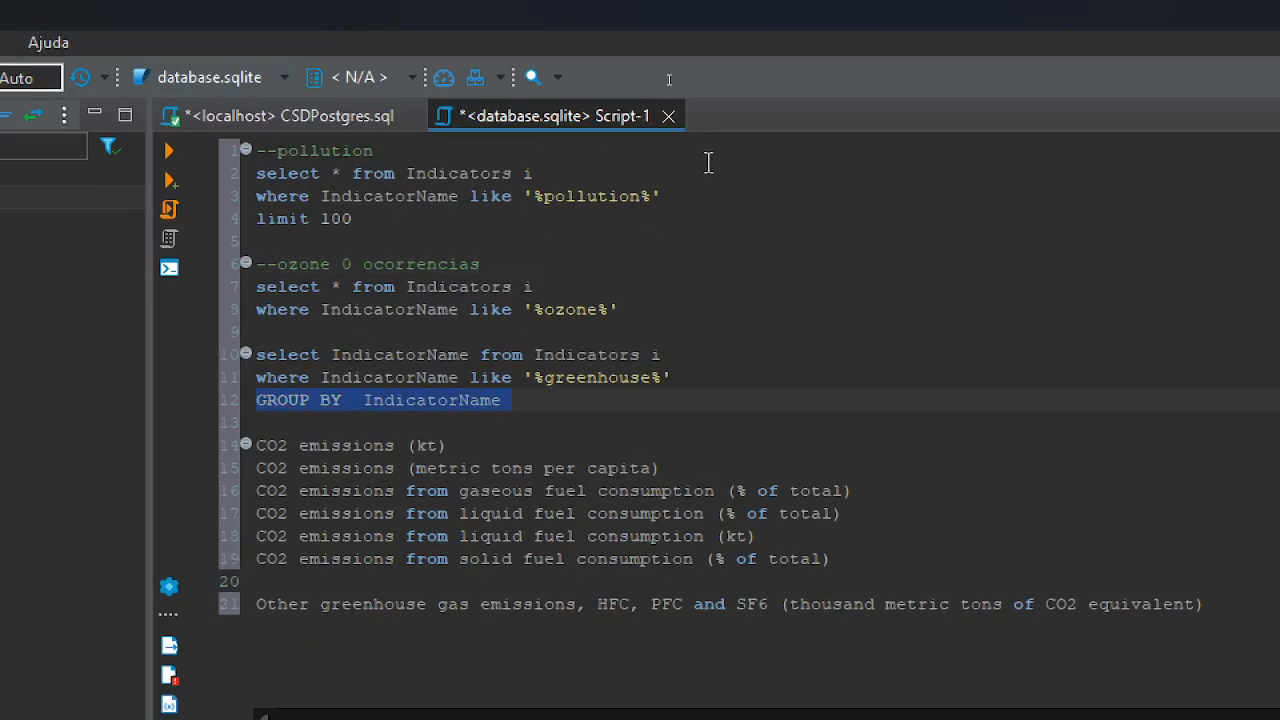
pyautogui.click(696, 190)
pyautogui.press('Return')
pyautogui.hotkey('ctrl', 'v')
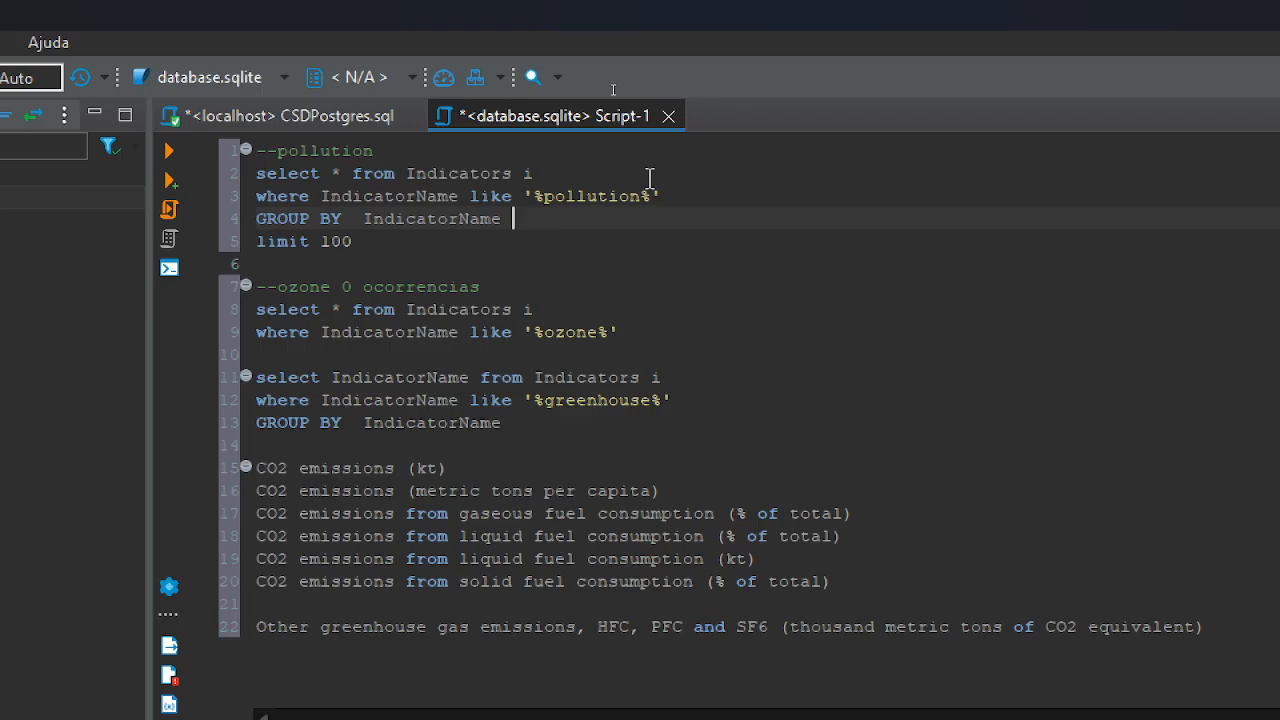
# Replace the asterisk in the pollution query's select with IndicatorName and run the grouped query without its limit line
pyautogui.doubleClick(437, 219)
pyautogui.hotkey('ctrl', 'c')
pyautogui.moveTo(344, 173); pyautogui.dragTo(324, 174)
pyautogui.hotkey('ctrl', 'v')
pyautogui.hotkey('ctrl', 'z')
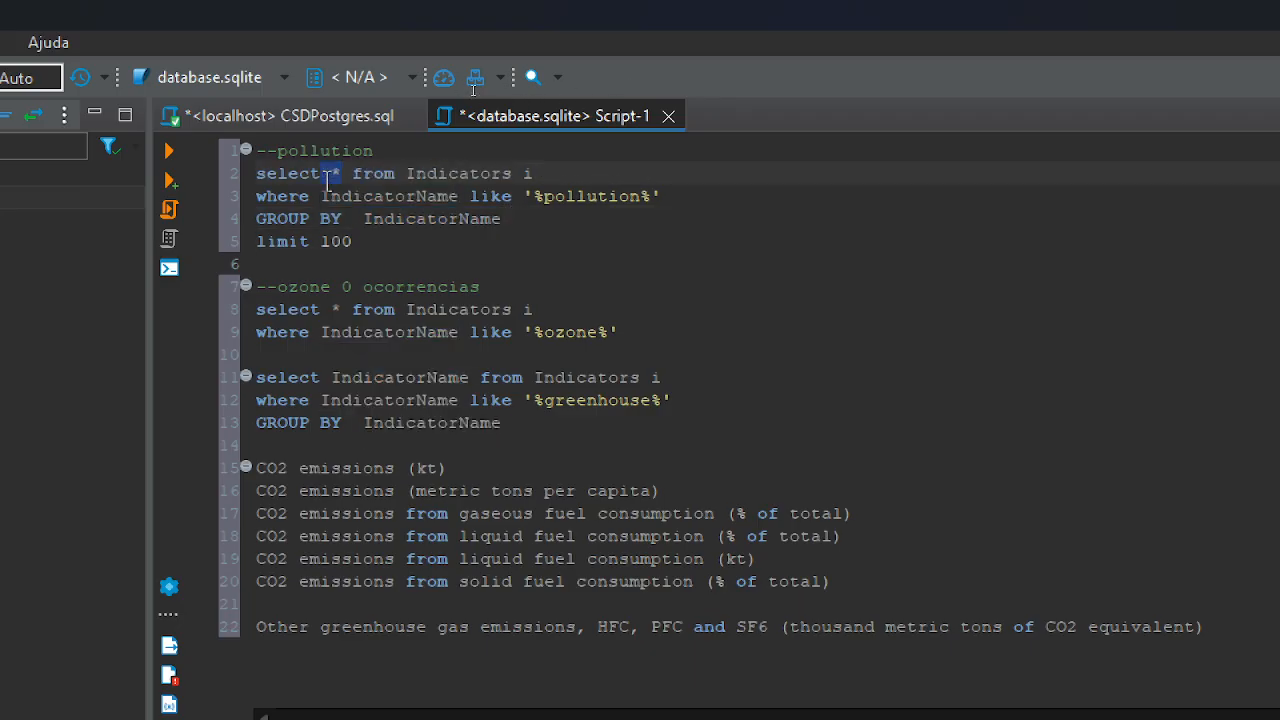
pyautogui.press('BackSpace')
pyautogui.hotkey('ctrl', 'v')
pyautogui.moveTo(508, 219); pyautogui.dragTo(259, 178)
pyautogui.click(169, 150)
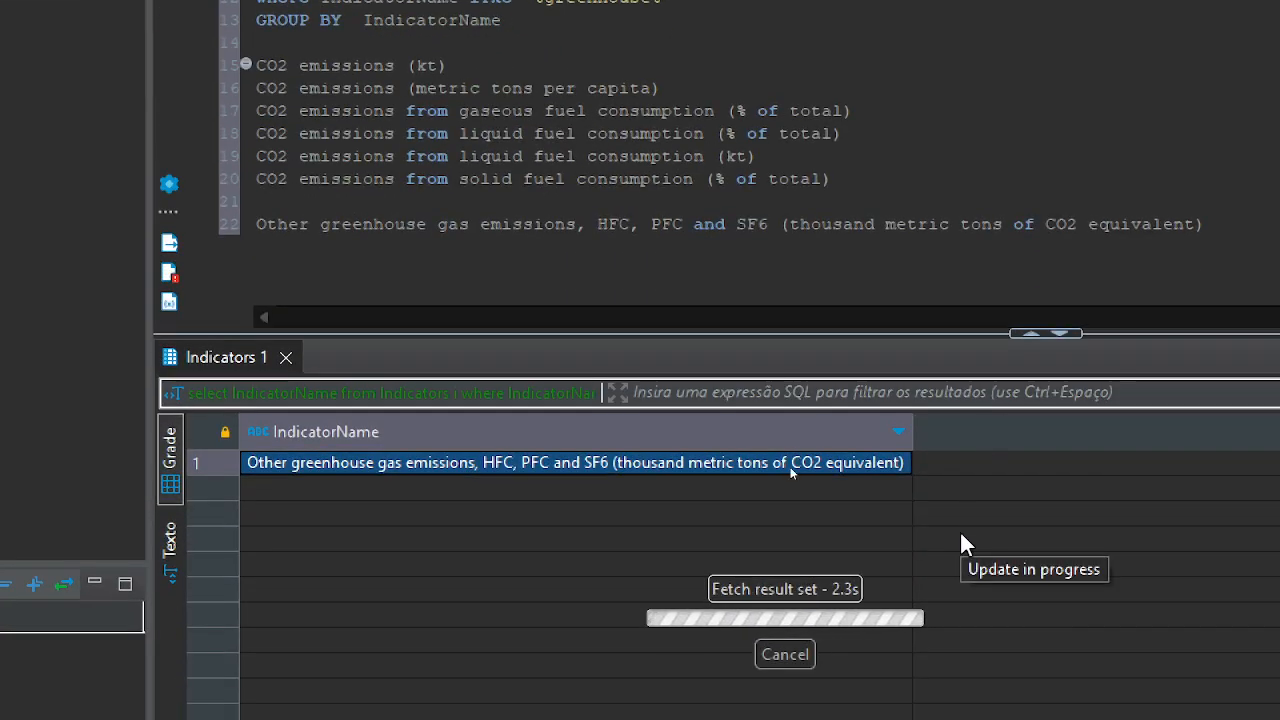
# Copy both PM2.5 air pollution indicator names from the results into the notes above the greenhouse entry, followed by a blank line
pyautogui.click(734, 488)
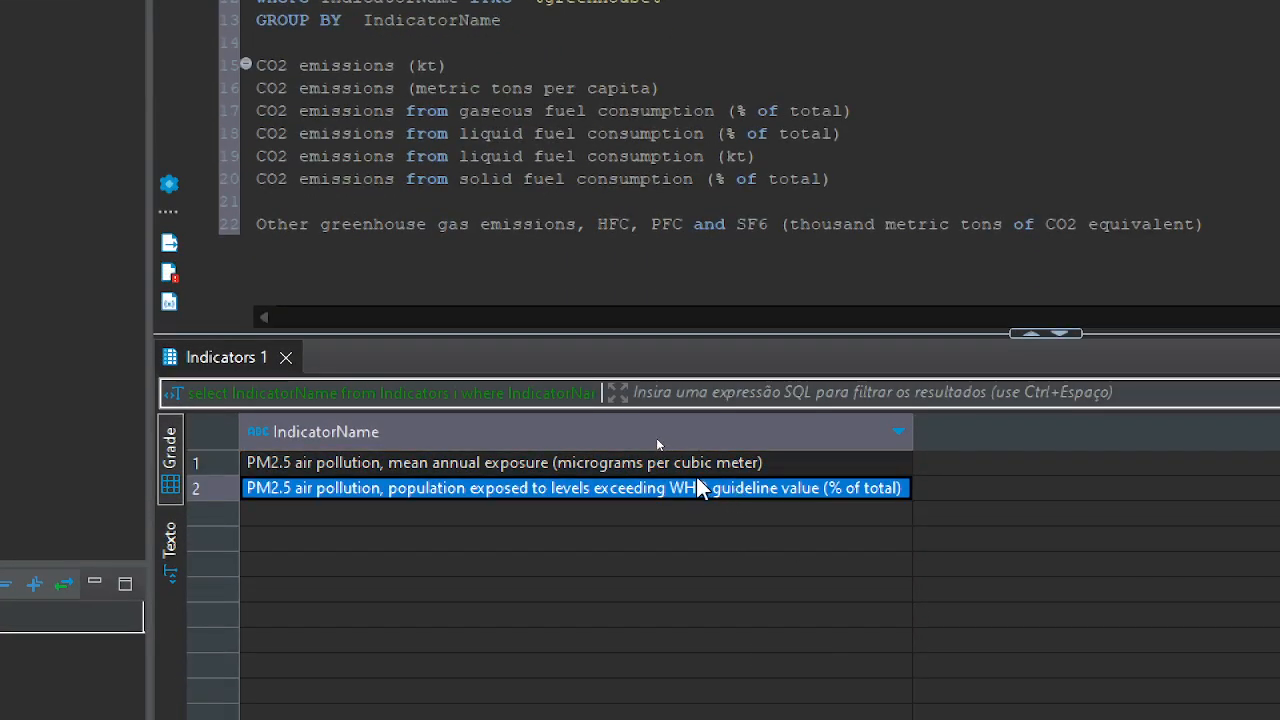
pyautogui.moveTo(686, 462); pyautogui.dragTo(688, 478)
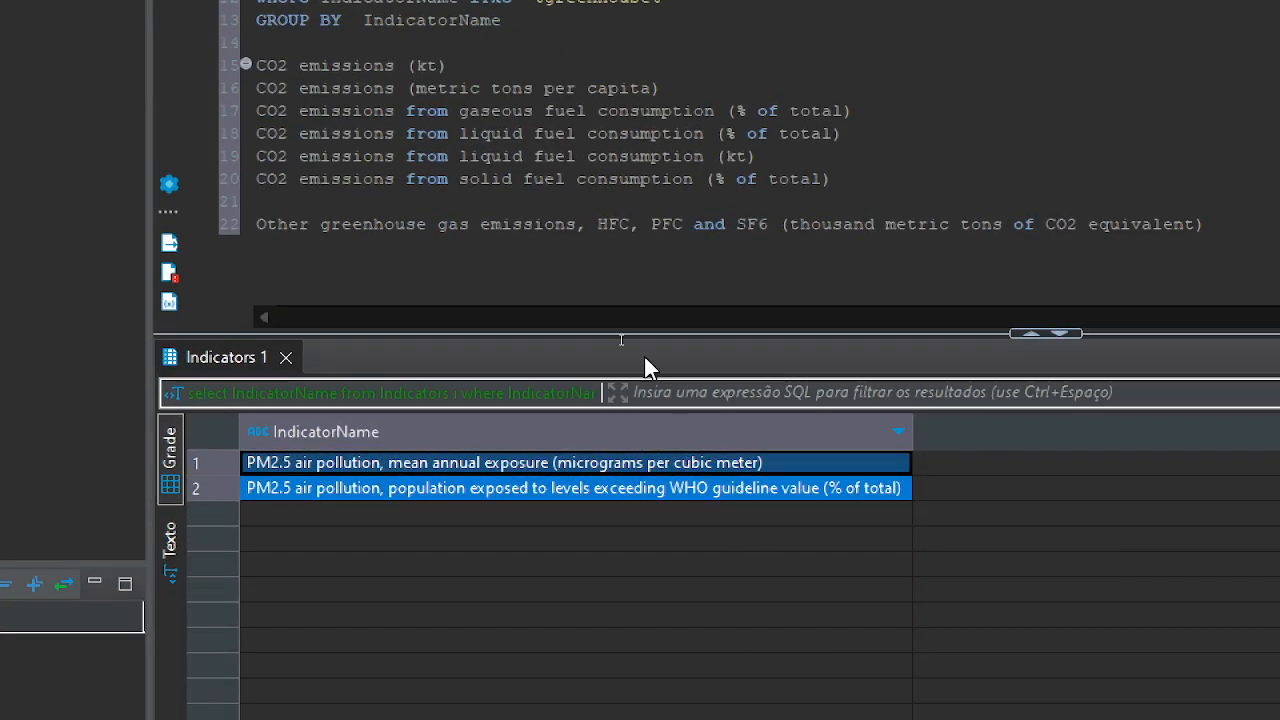
pyautogui.click(577, 201)
pyautogui.press('Return')
pyautogui.hotkey('ctrl', 'v')
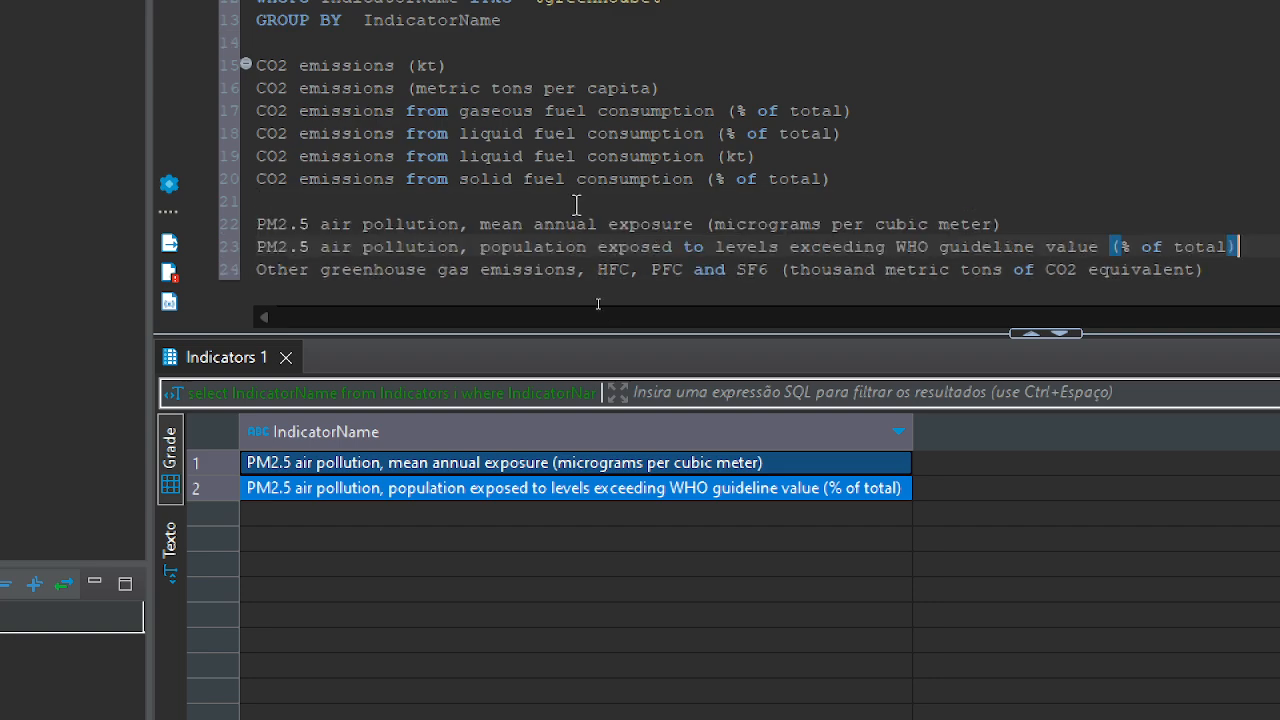
pyautogui.press('Return')
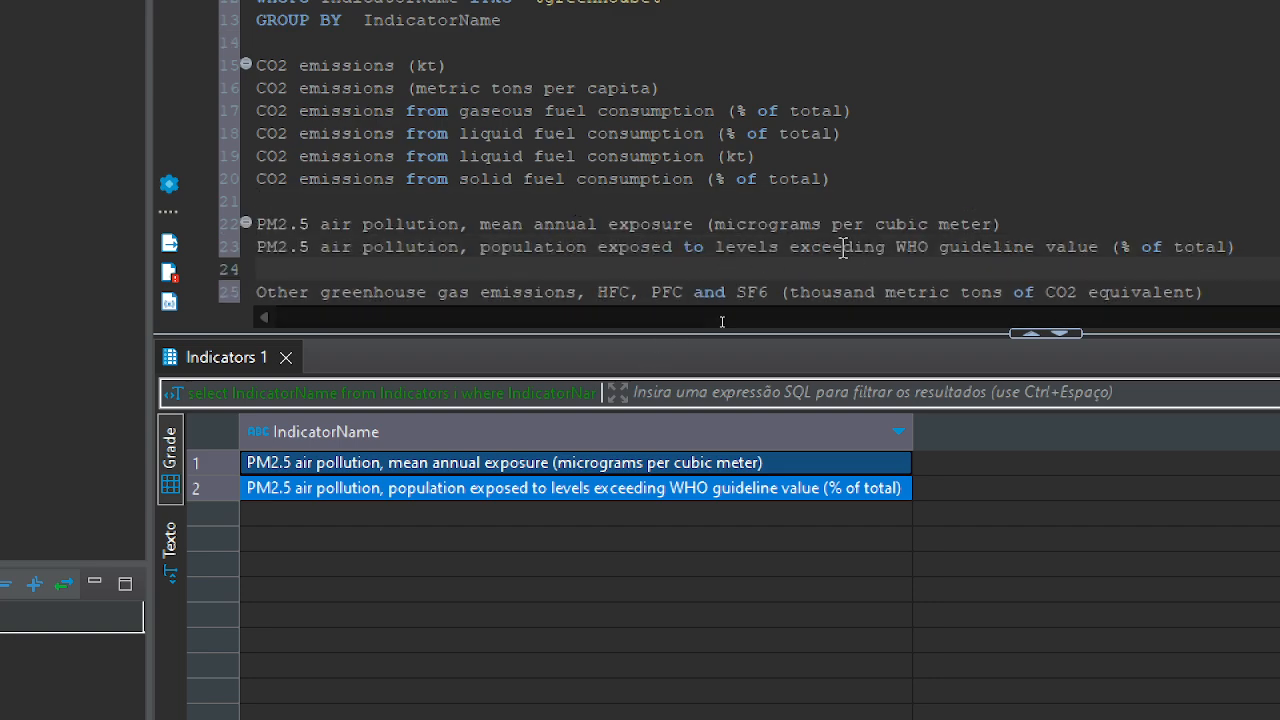
# Compare the units of the two PM2.5 air pollution entries in the notes and review the greenhouse entry below them
pyautogui.moveTo(992, 224); pyautogui.dragTo(715, 224)
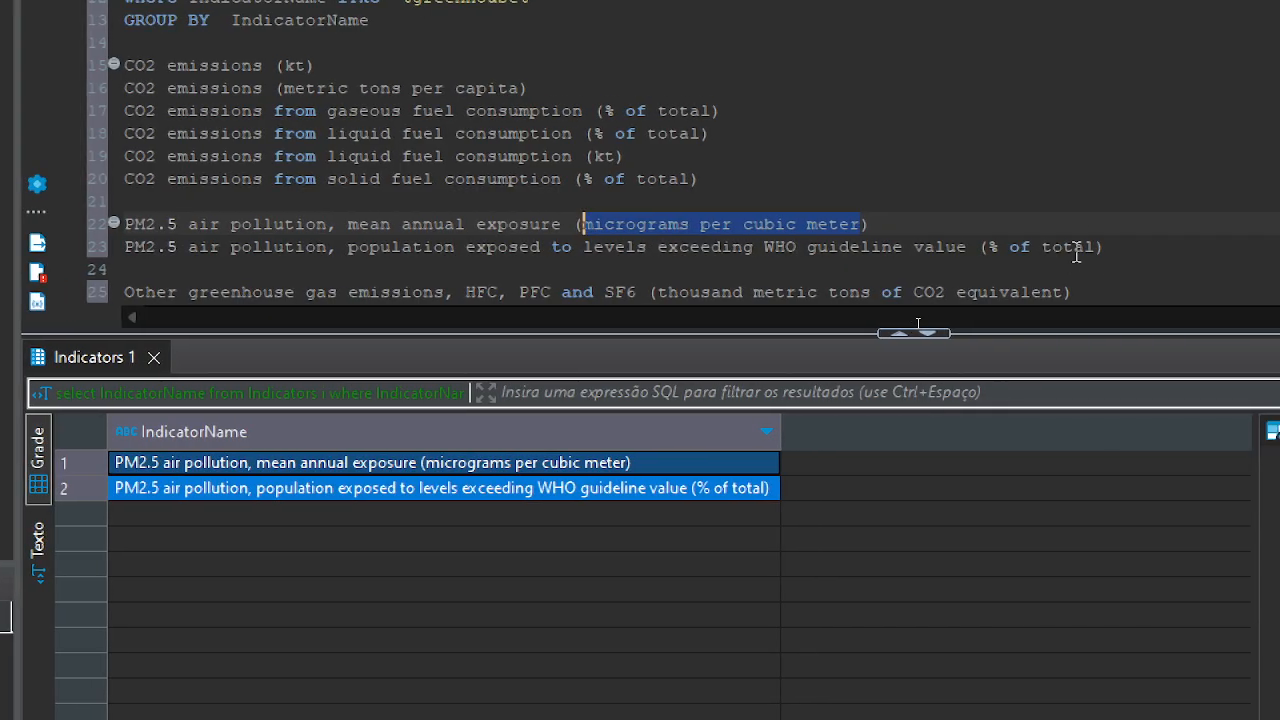
pyautogui.moveTo(1131, 247); pyautogui.dragTo(1018, 247)
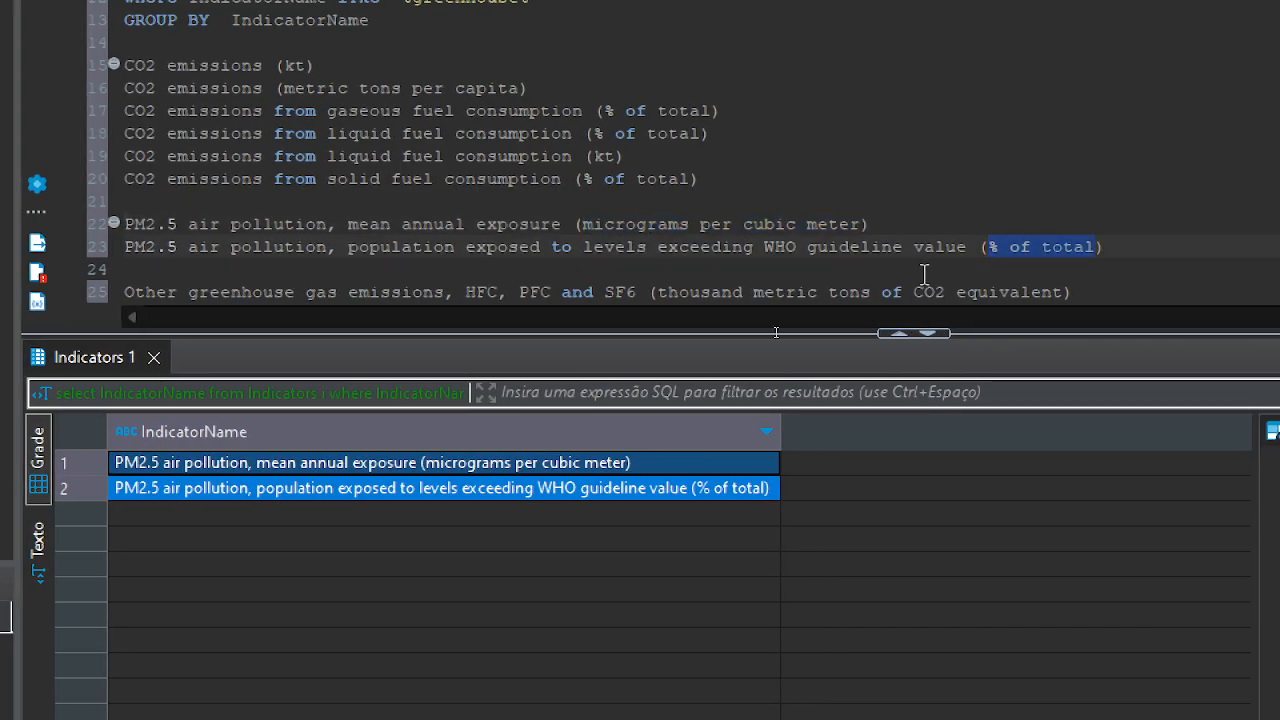
pyautogui.click(831, 224)
pyautogui.click(1007, 247)
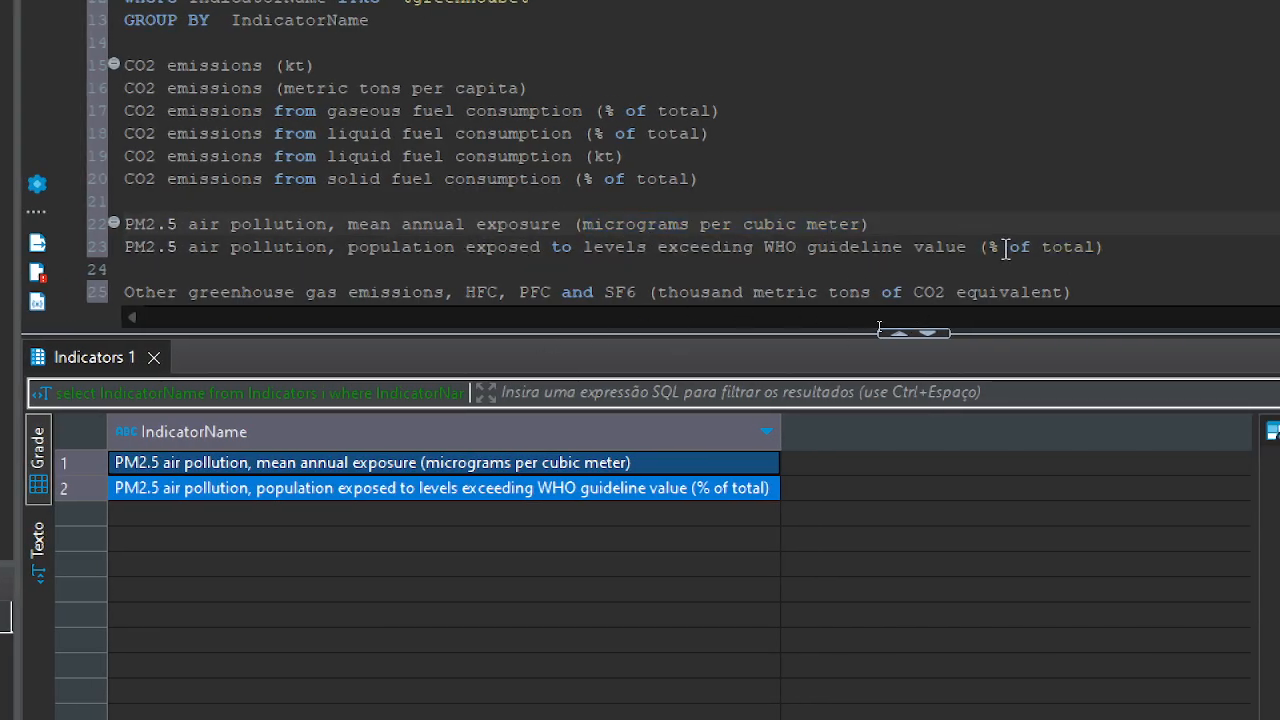
pyautogui.moveTo(367, 288); pyautogui.dragTo(373, 279)
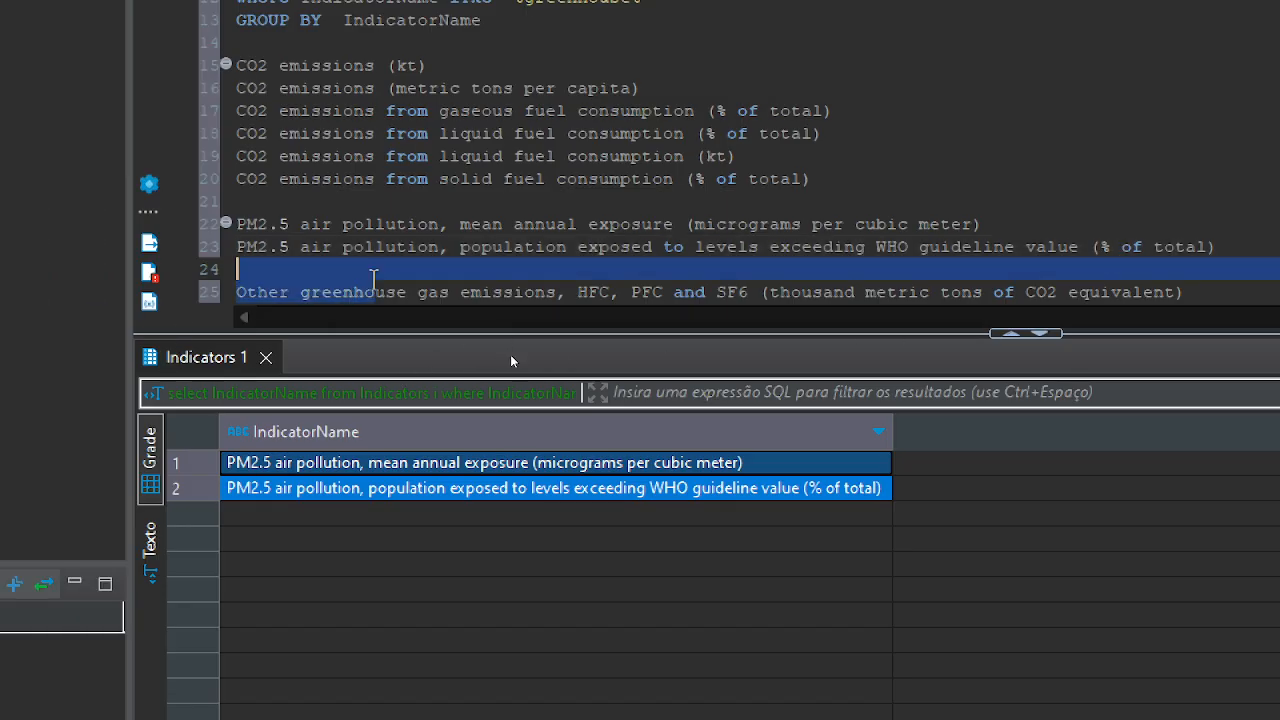
pyautogui.click(528, 268)
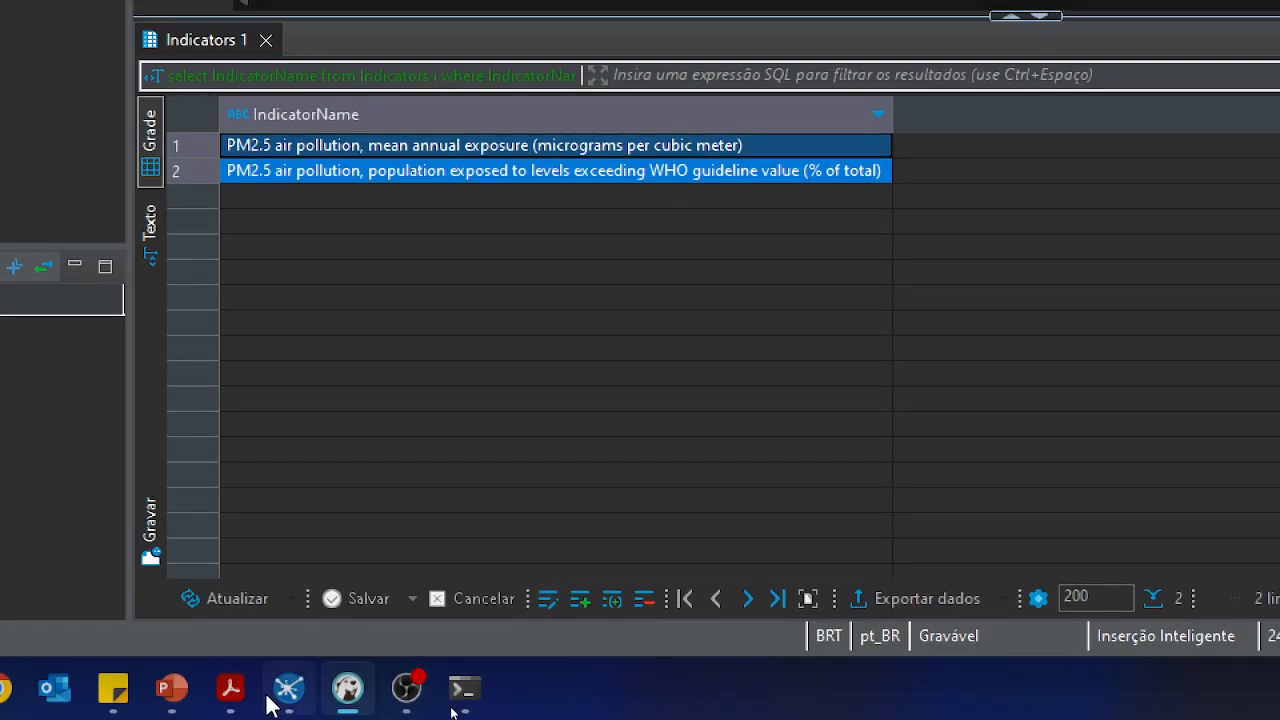
# Switch to the guidelines PDF in Acrobat and check the greenhouse gas and carbon dioxide emissions indicators under Atmosphere
pyautogui.click(229, 697)
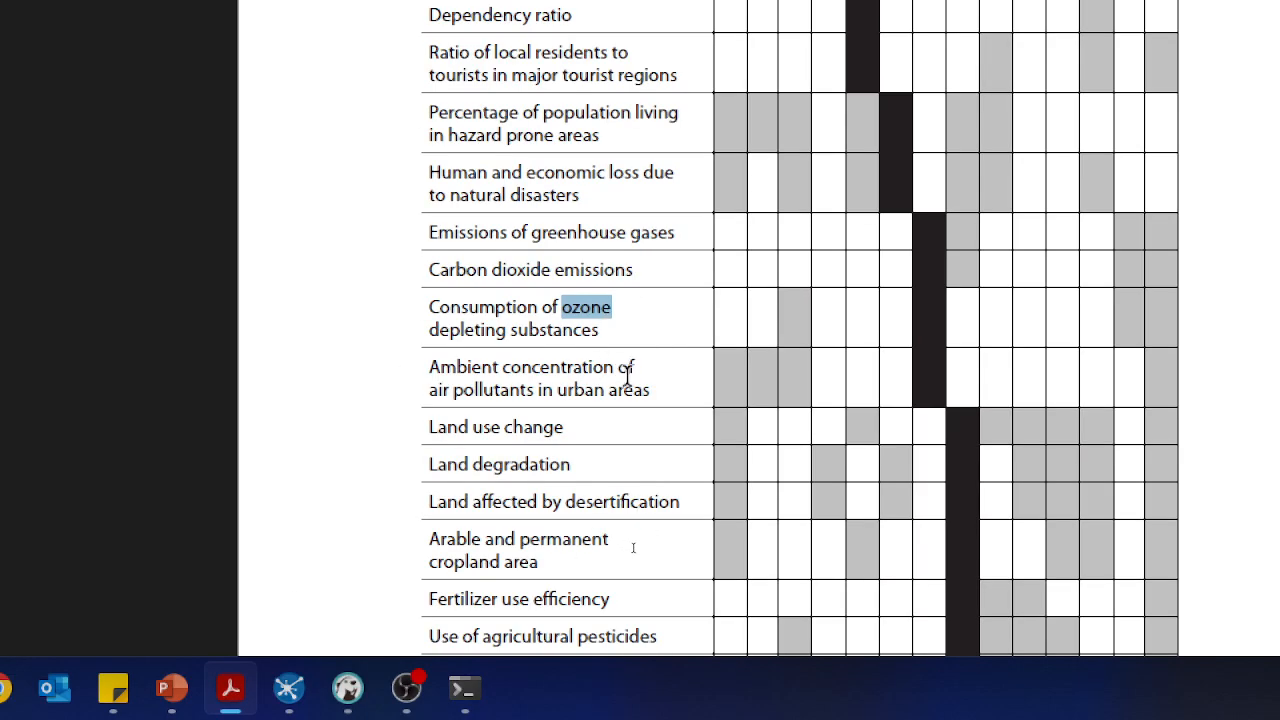
pyautogui.doubleClick(622, 232)
pyautogui.doubleClick(523, 268)
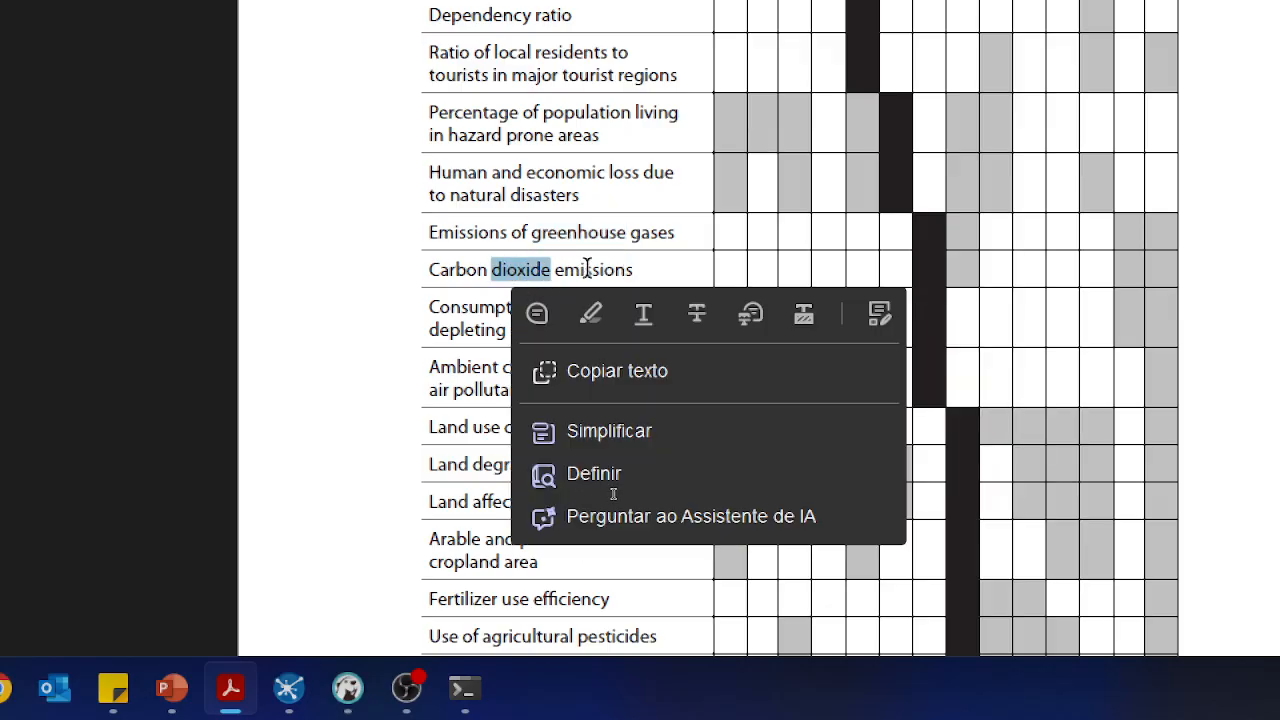
pyautogui.doubleClick(590, 268)
pyautogui.doubleClick(512, 266)
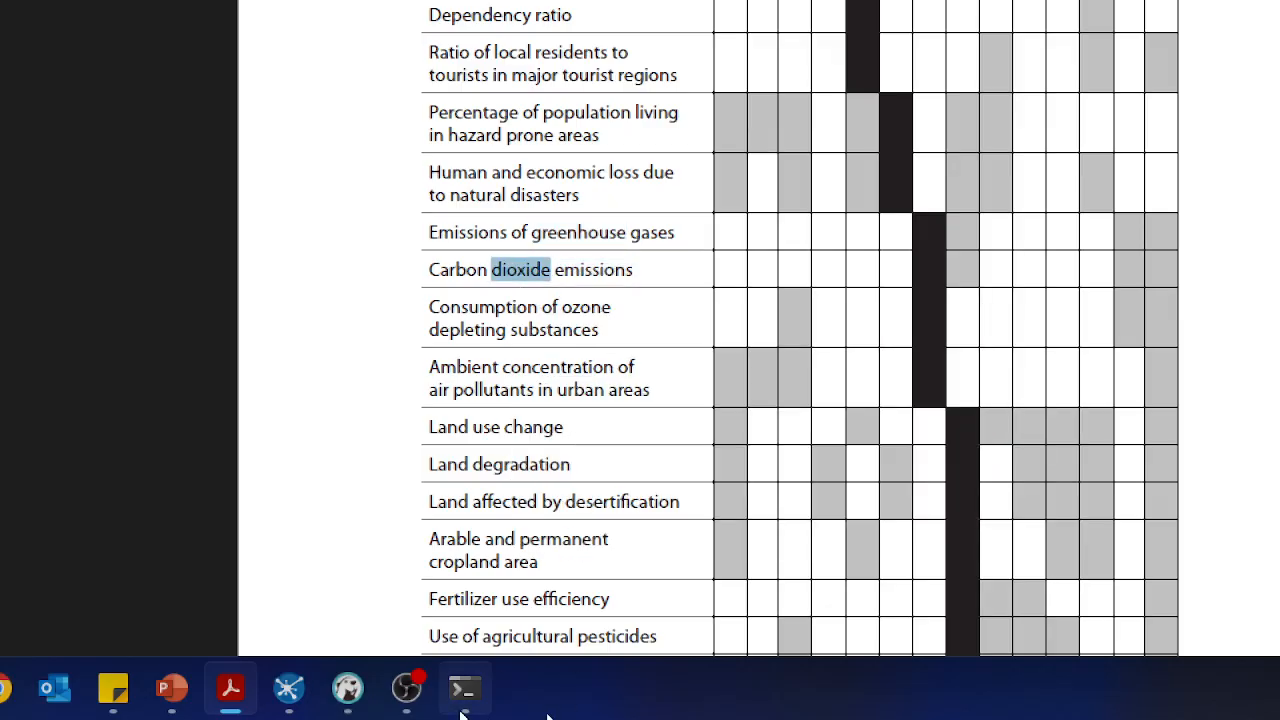
# Switch back to DBeaver and duplicate the grouped '%greenhouse%' query directly below the original
pyautogui.click(347, 688)
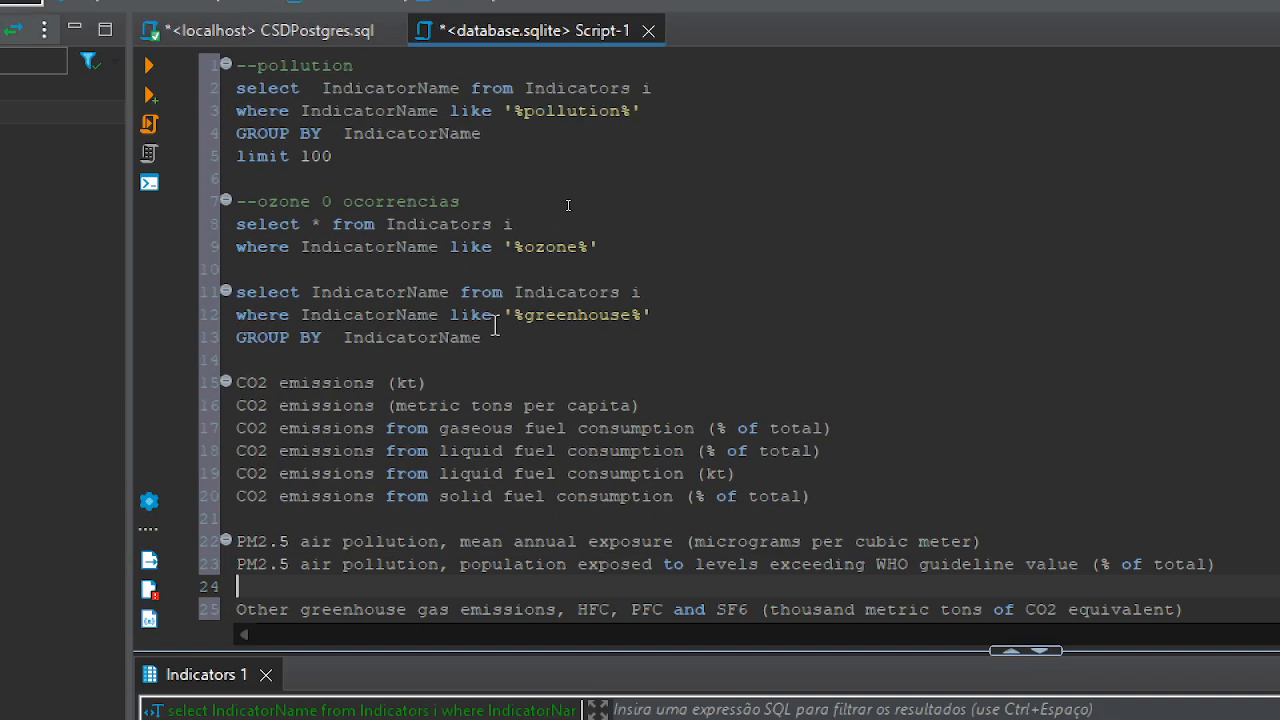
pyautogui.moveTo(492, 338); pyautogui.dragTo(238, 290)
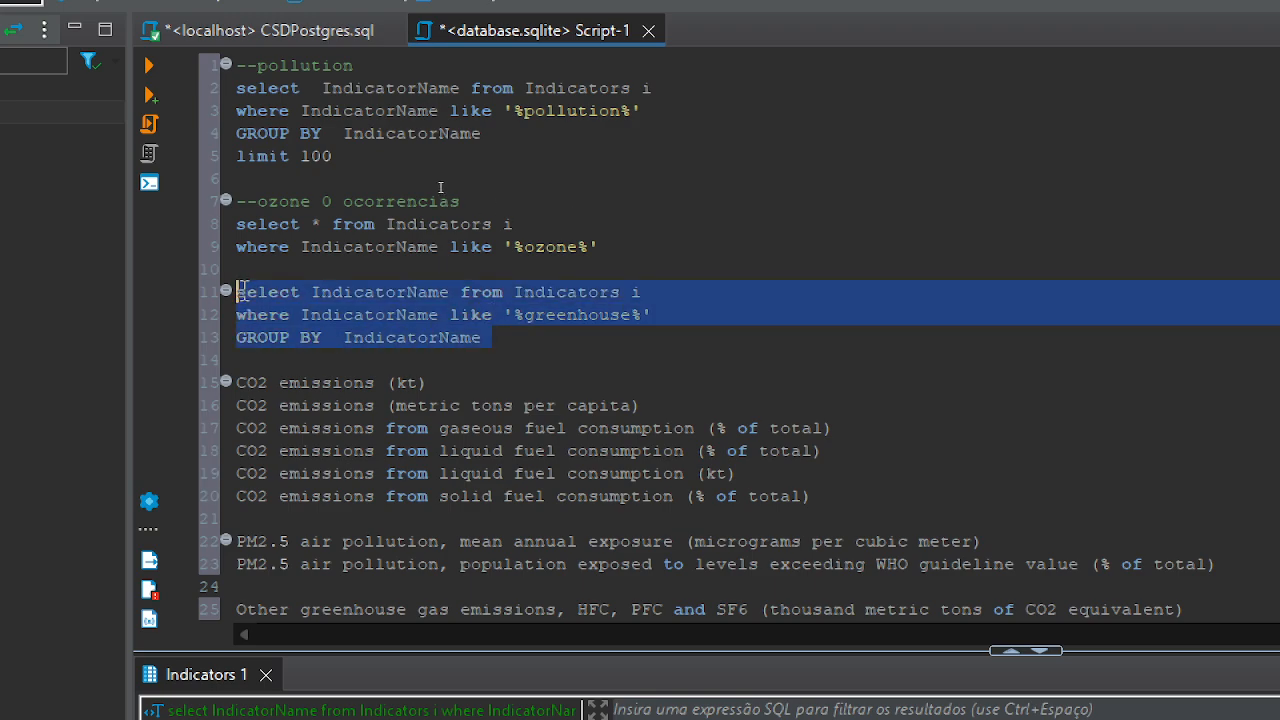
pyautogui.hotkey('ctrl', 'c')
pyautogui.click(533, 338)
pyautogui.press('Return')
pyautogui.press('Return')
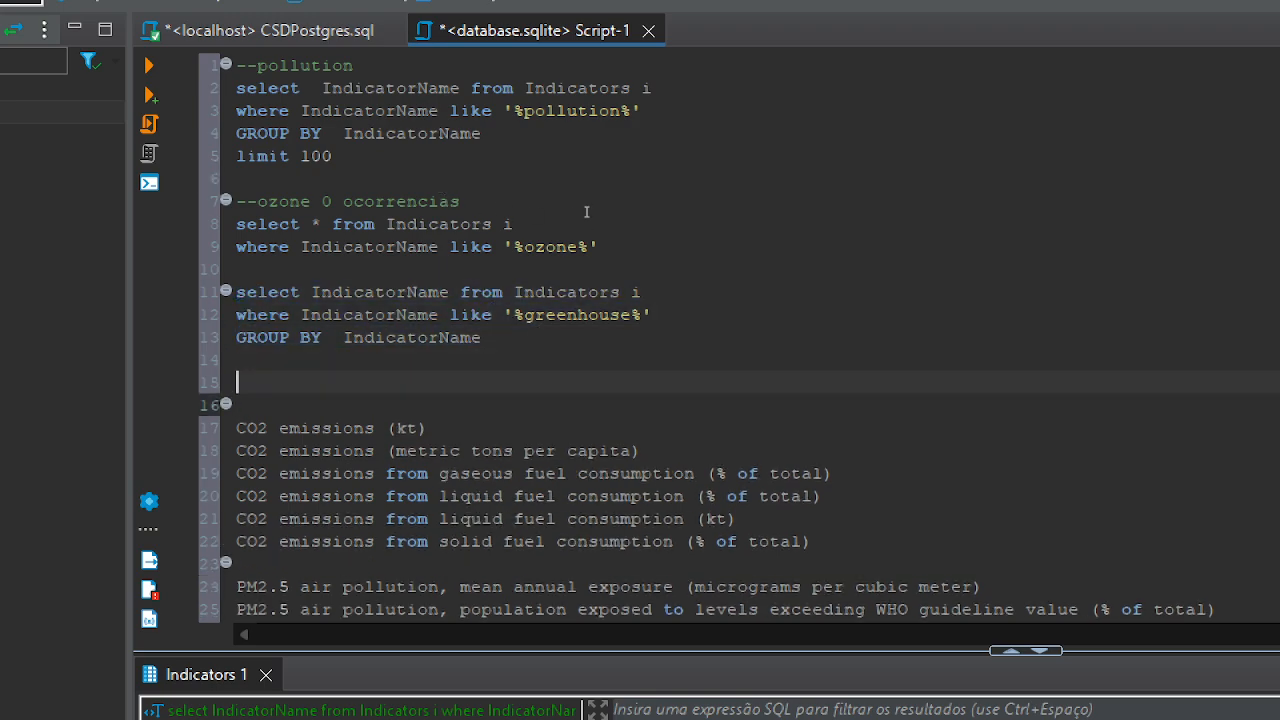
pyautogui.hotkey('ctrl', 'v')
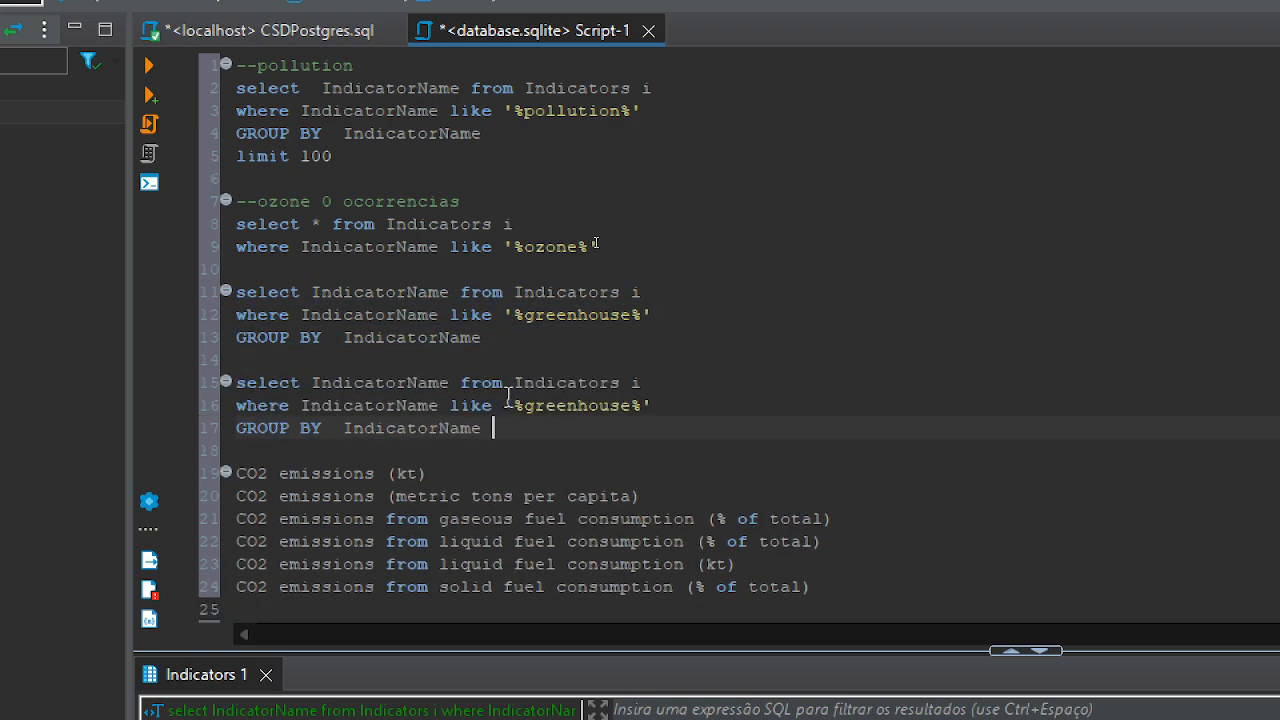
# Change the duplicated query's search pattern to '%dioxide%', checking the term against the guidelines PDF, and run the query
pyautogui.doubleClick(565, 403)
pyautogui.write('di')
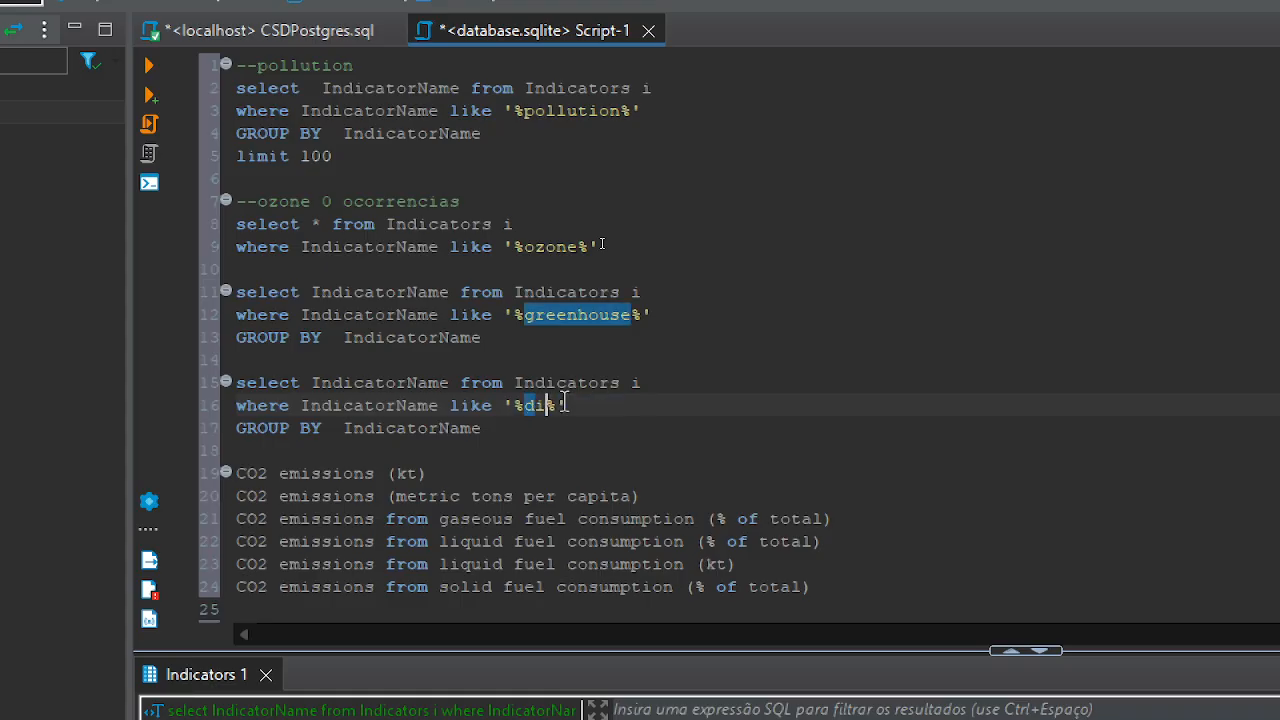
pyautogui.write('oxide')
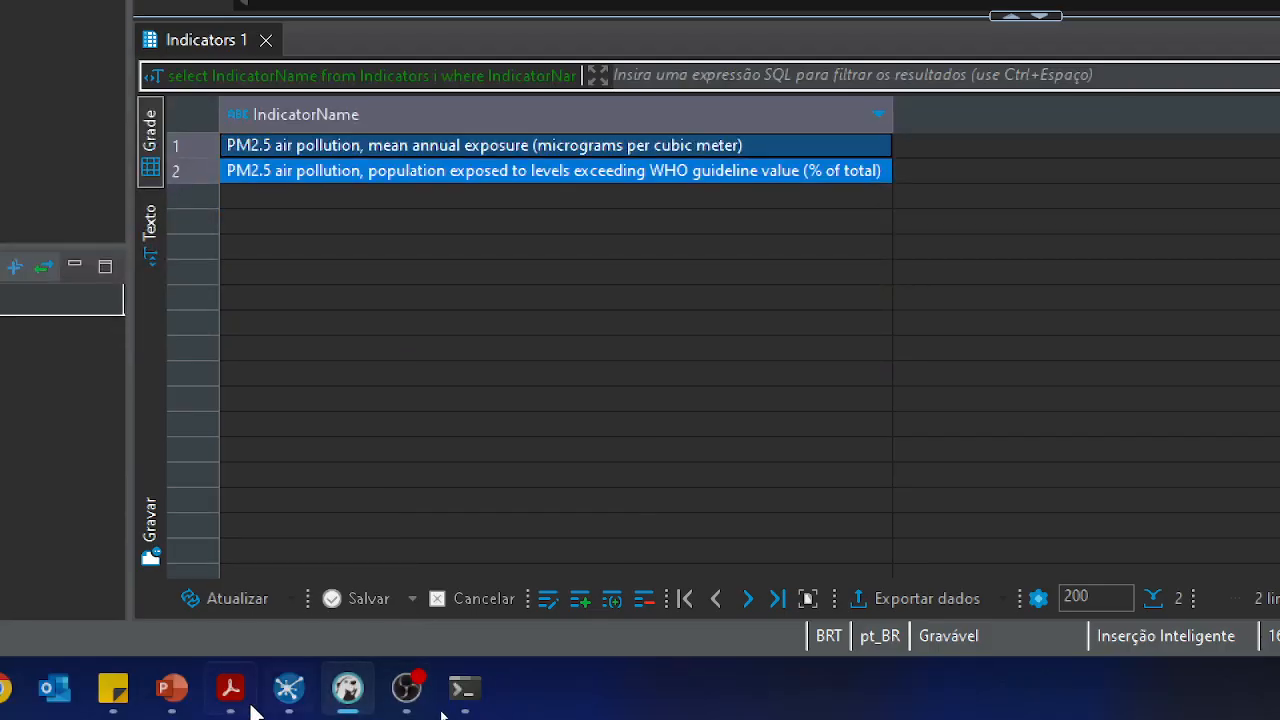
pyautogui.click(230, 700)
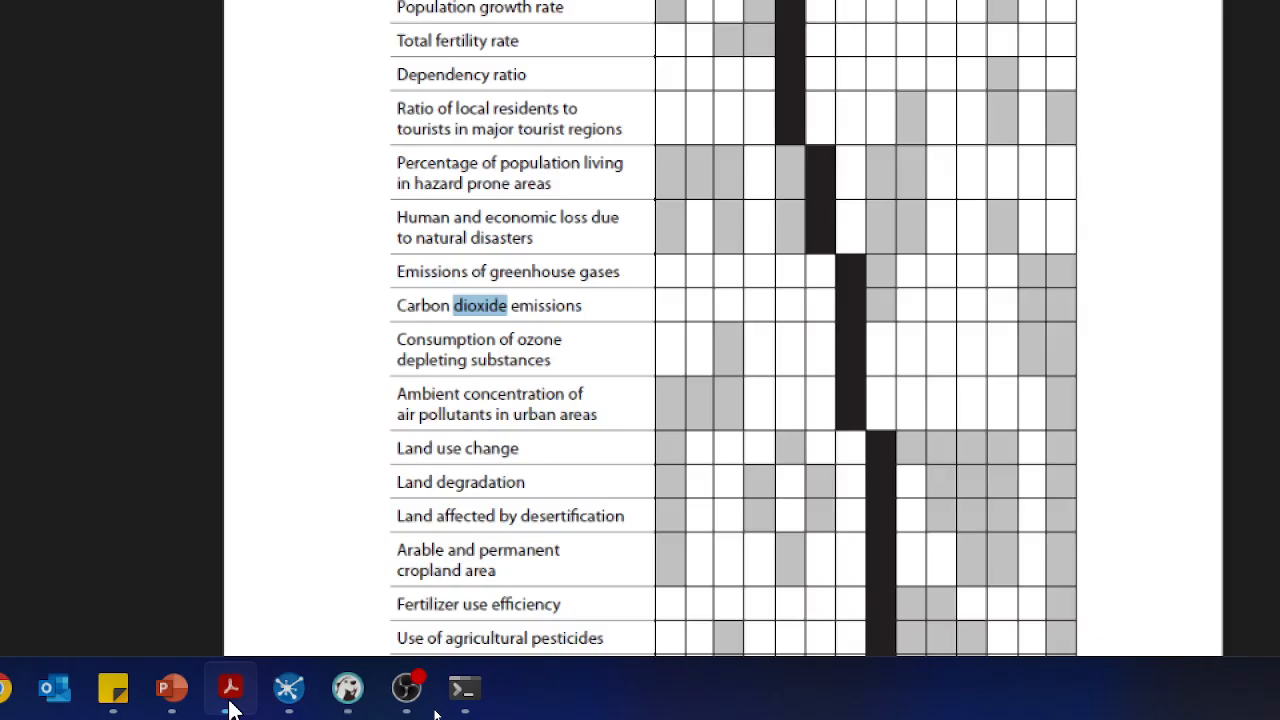
pyautogui.click(230, 700)
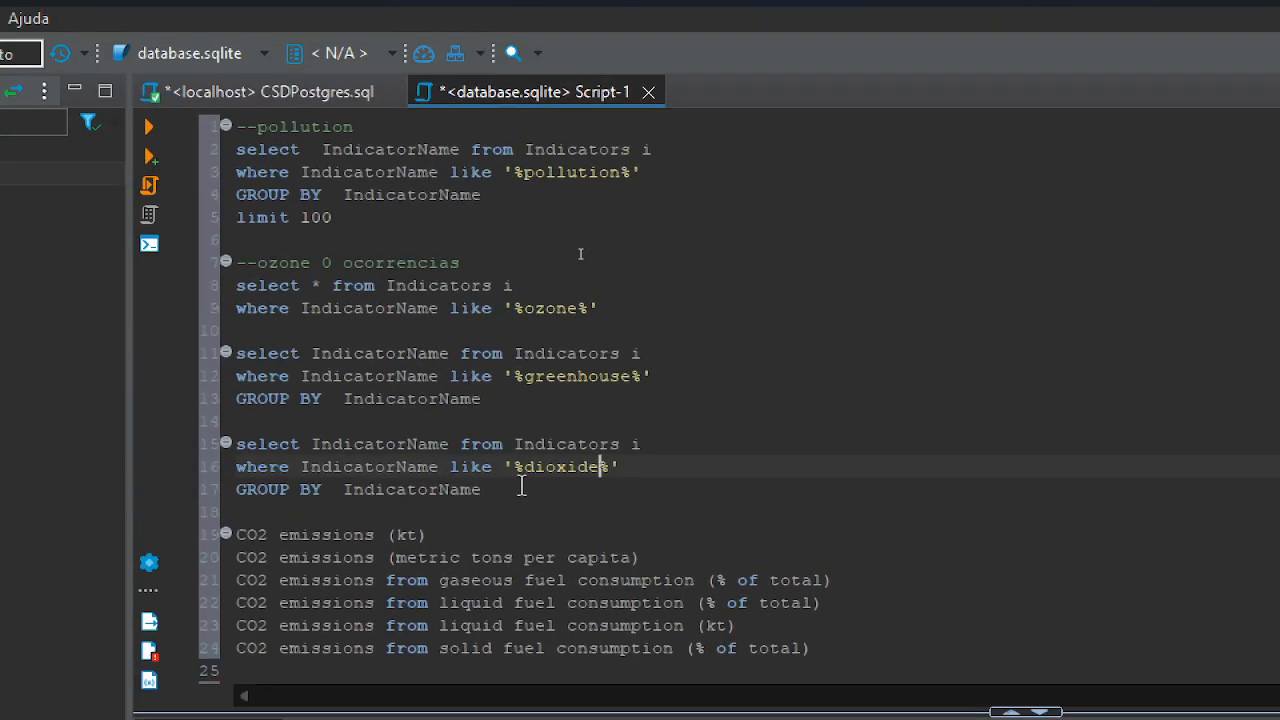
pyautogui.moveTo(483, 490); pyautogui.dragTo(222, 452)
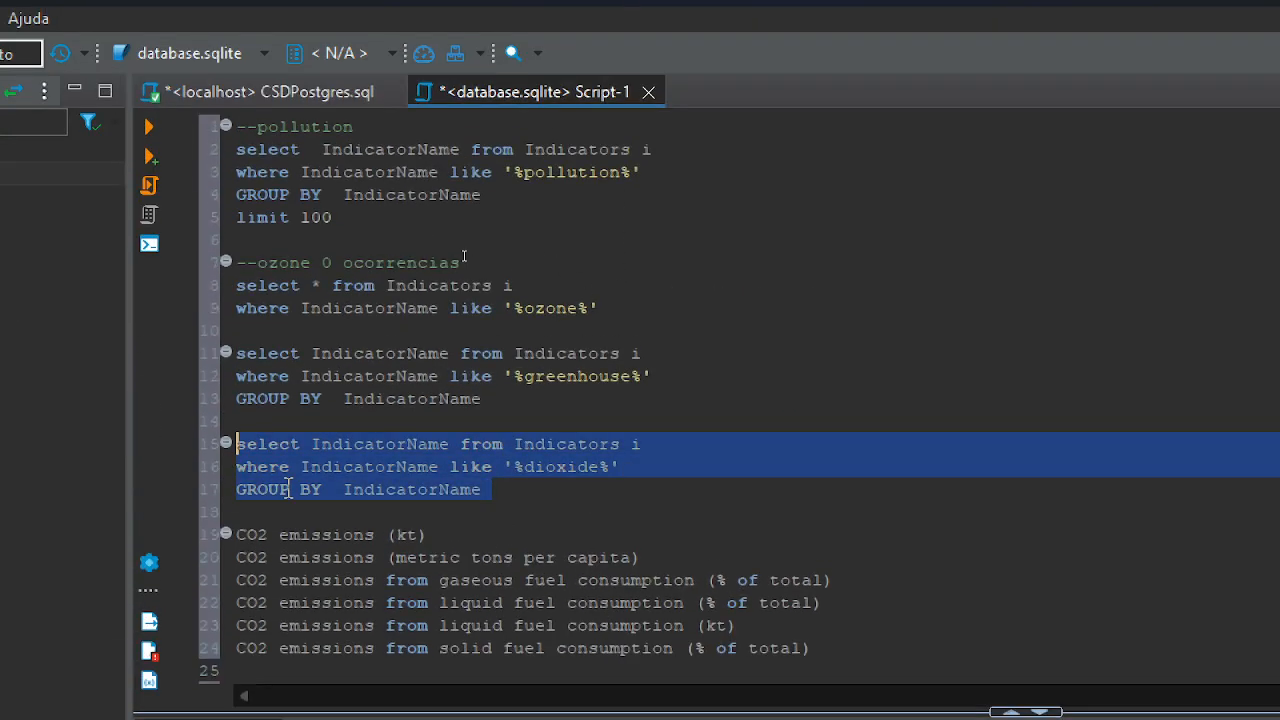
pyautogui.click(148, 126)
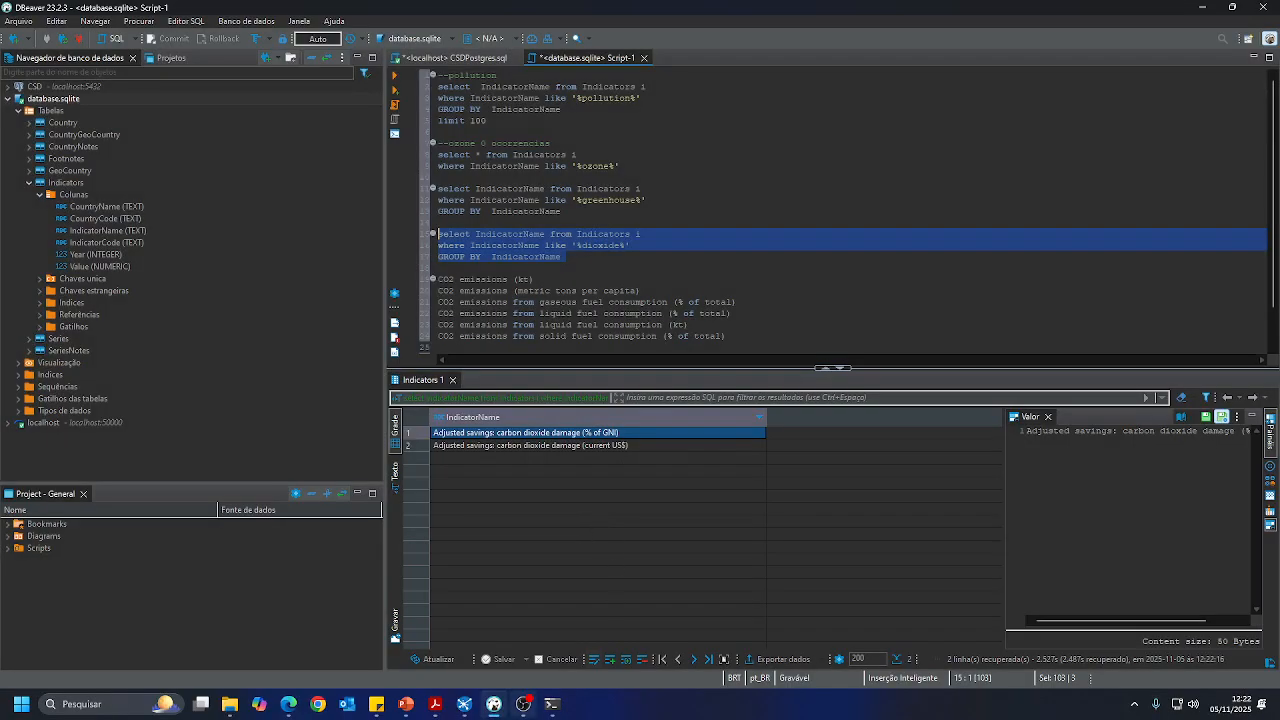
# Recheck the atmosphere indicators in the guidelines PDF against the dioxide results and return to DBeaver
pyautogui.moveTo(517, 713)
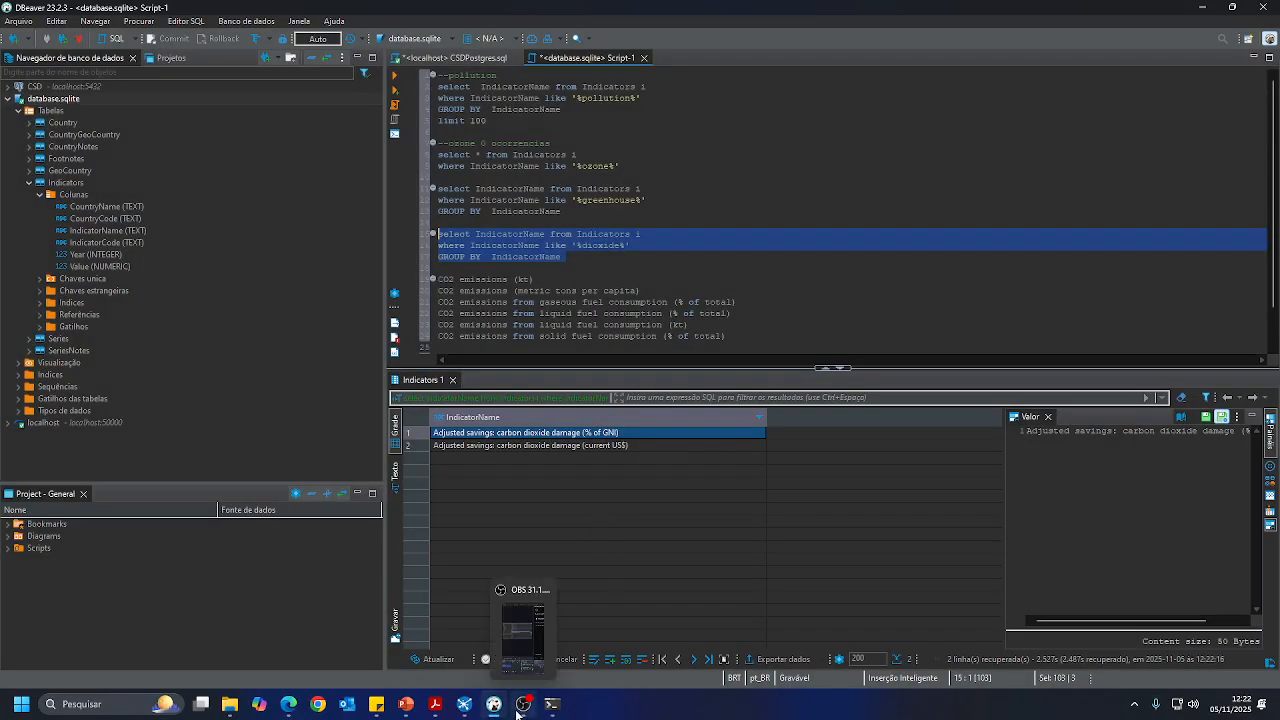
pyautogui.click(435, 704)
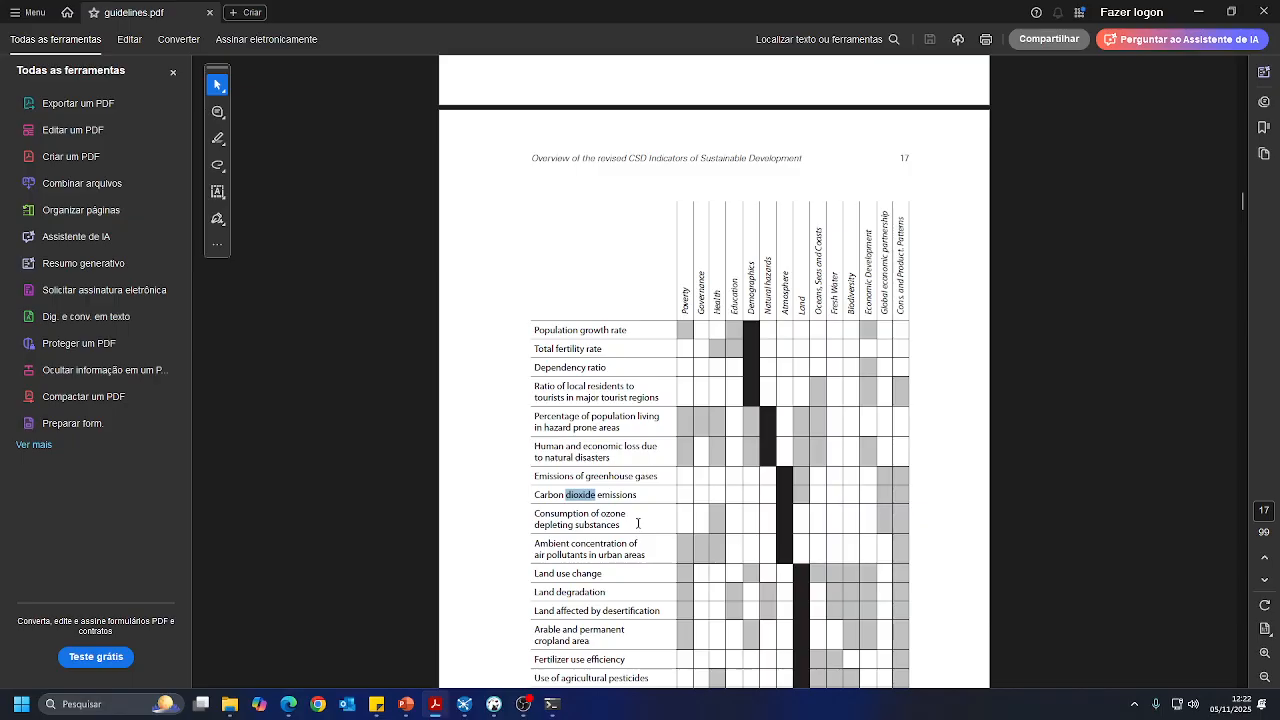
pyautogui.click(436, 706)
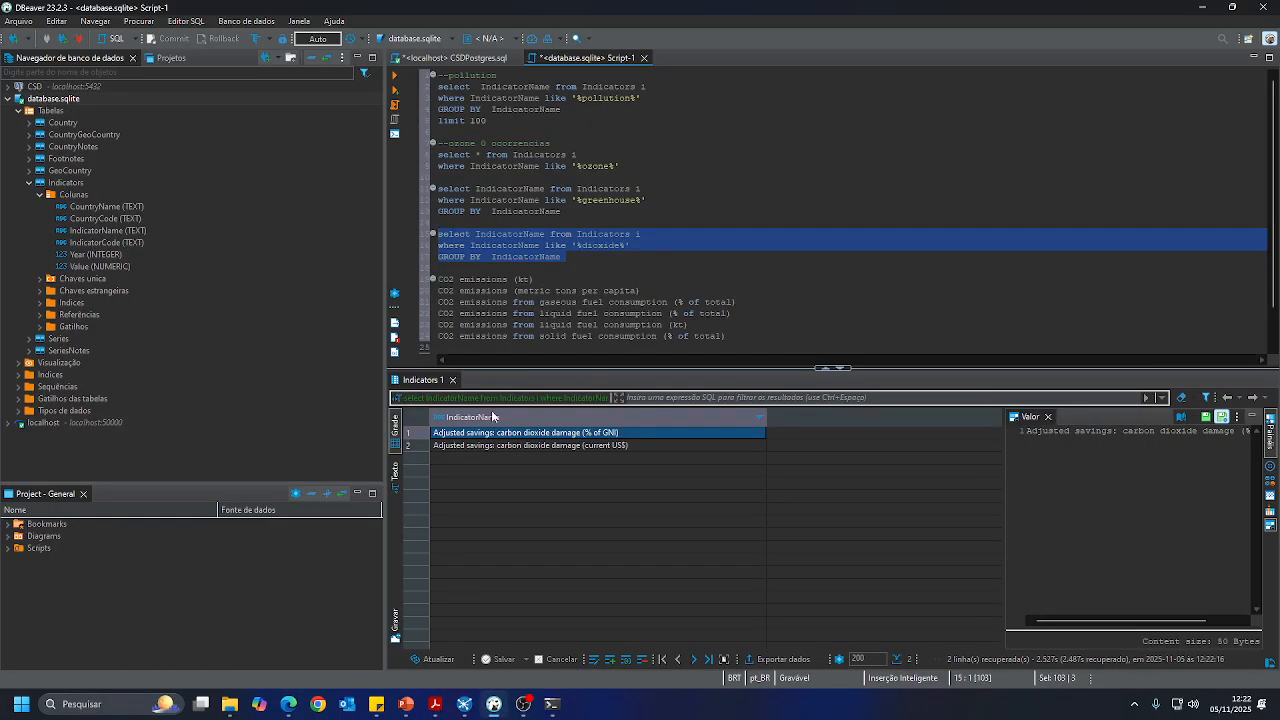
# Copy the two carbon dioxide damage indicator names from the results and paste them below the greenhouse gas note in the script
pyautogui.click(499, 445)
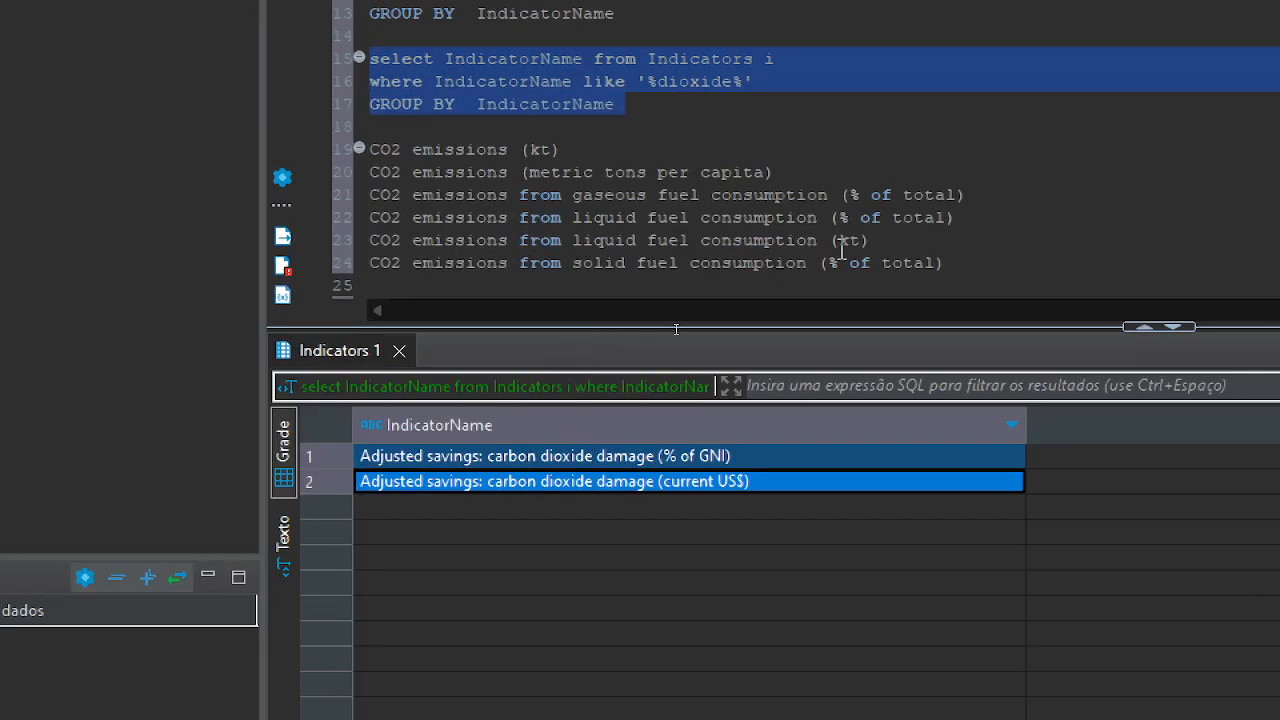
pyautogui.click(980, 258)
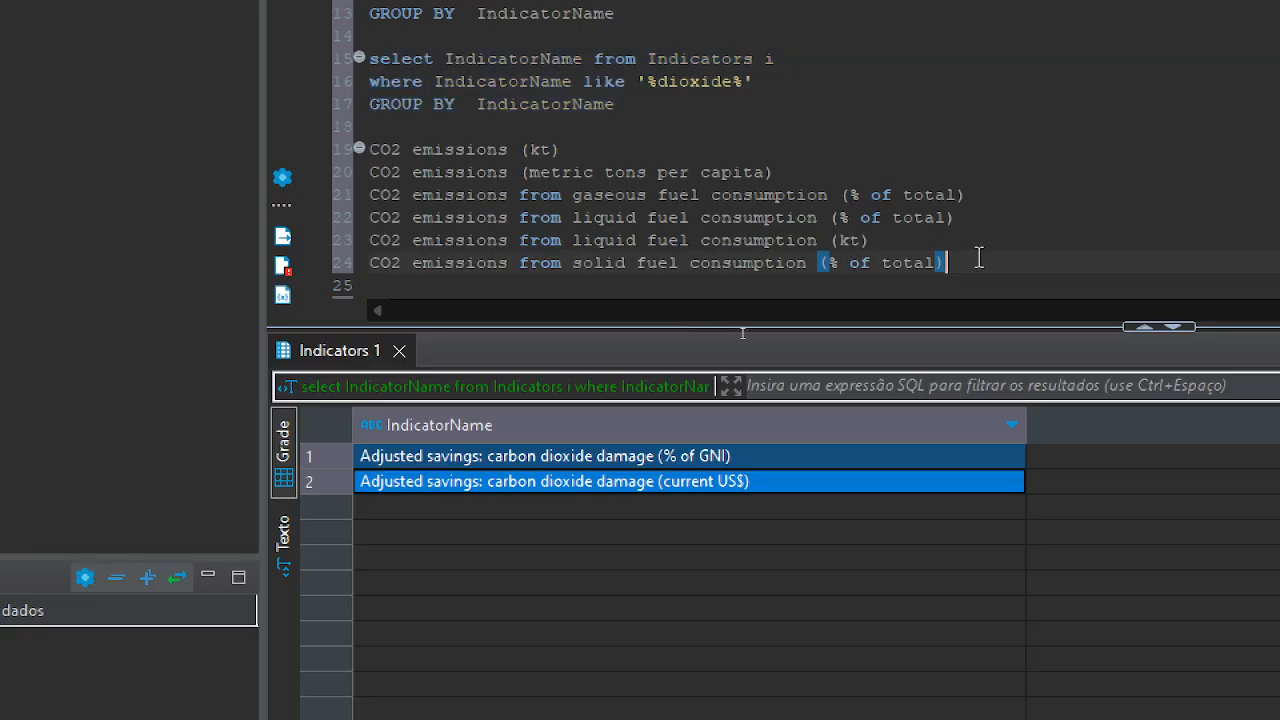
pyautogui.scroll(-2, 990, 265)
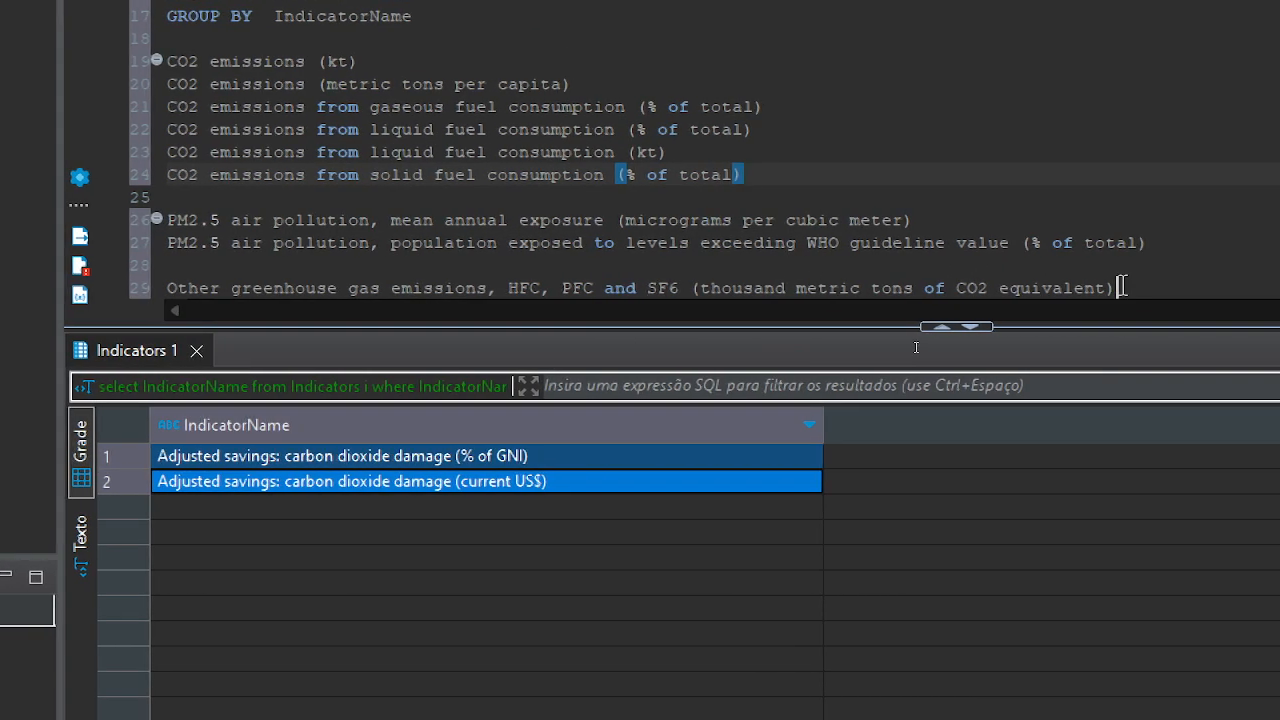
pyautogui.click(1121, 287)
pyautogui.press('Return')
pyautogui.press('Return')
pyautogui.write('Adjusted savings: carbon dioxide damage (% of GNI) Adjusted savings: carbon dioxide damage (current US$)')
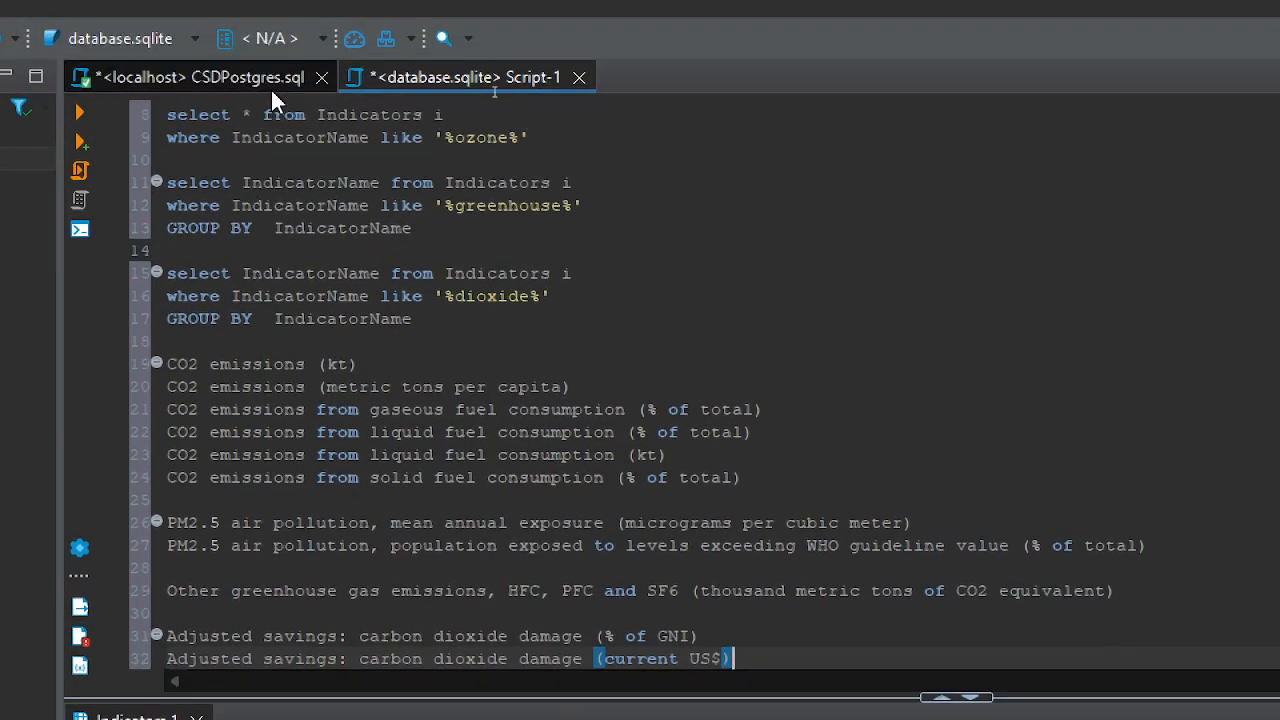
# Duplicate the grouped '%dioxide%' query below the original and change the copy's search pattern to '%emission%'
pyautogui.moveTo(426, 318); pyautogui.dragTo(166, 273)
pyautogui.hotkey('ctrl', 'c')
pyautogui.click(444, 340)
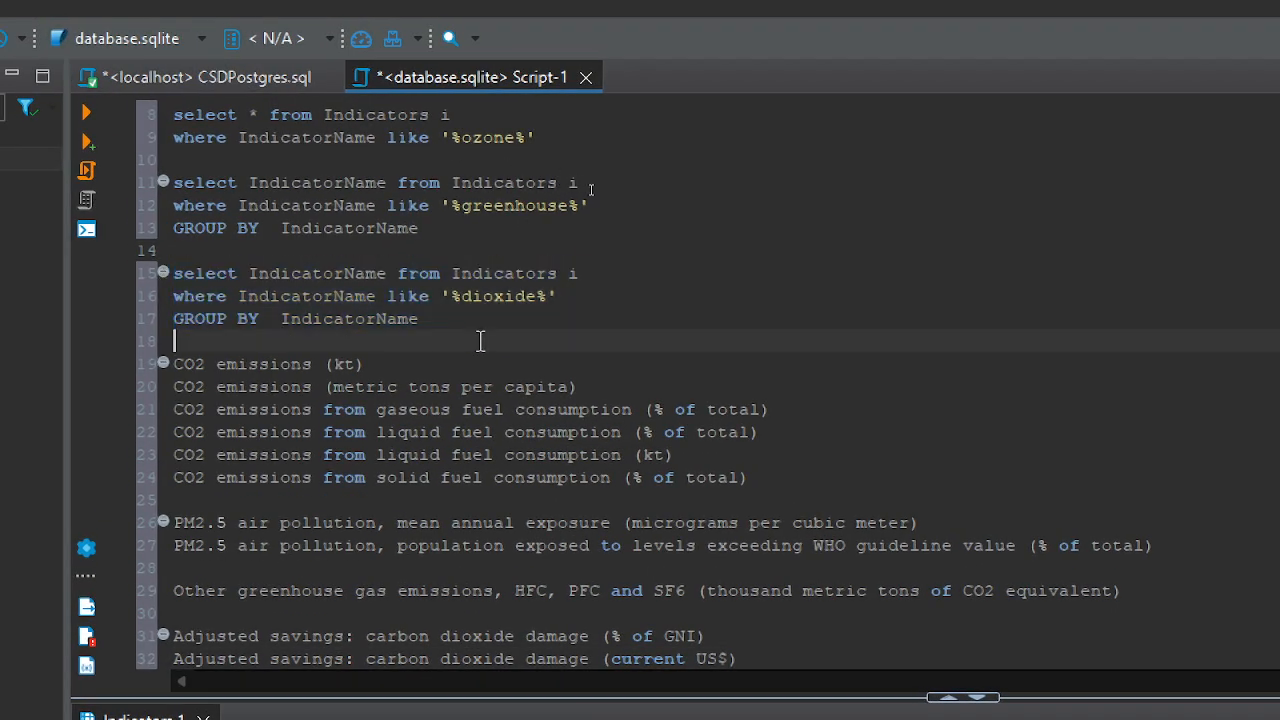
pyautogui.press('Return')
pyautogui.press('Return')
pyautogui.hotkey('ctrl', 'v')
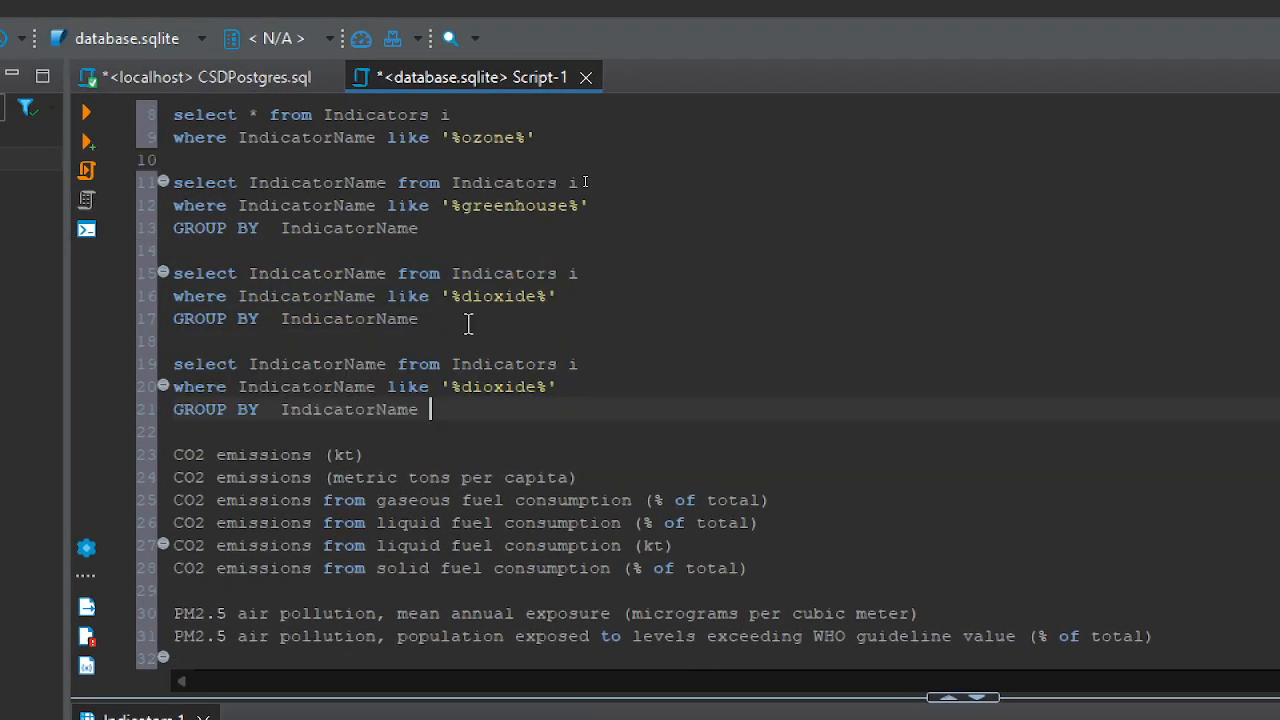
pyautogui.doubleClick(503, 387)
pyautogui.write('emission')
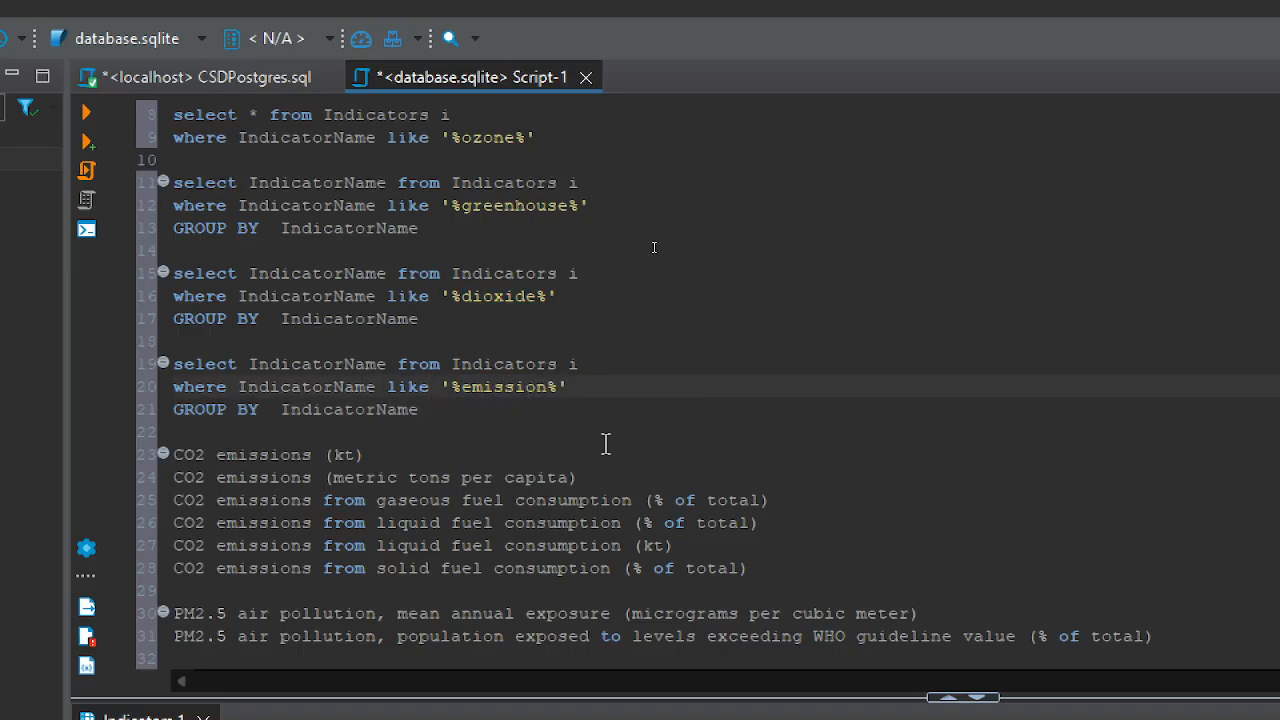
pyautogui.hotkey('ctrl', 'Return')
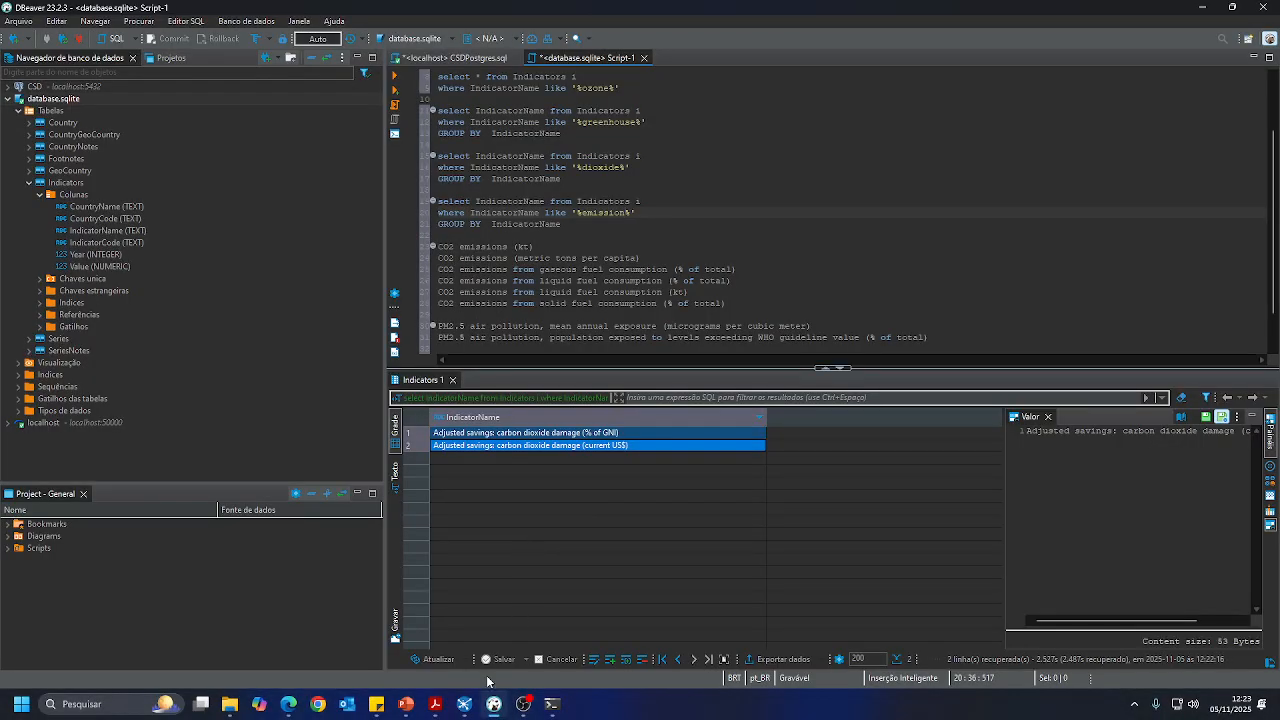
# Check the carbon dioxide emissions wording in the guidelines PDF in Acrobat, return to DBeaver and run the '%emission%' query
pyautogui.click(435, 704)
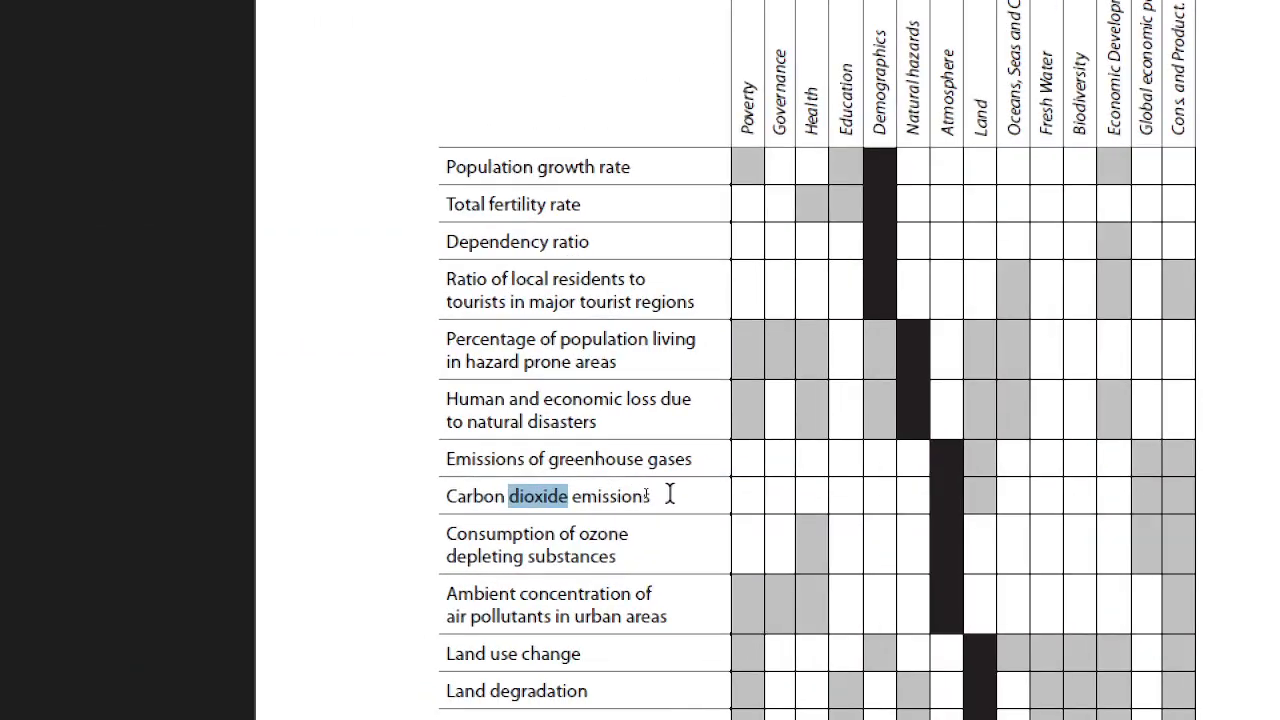
pyautogui.moveTo(646, 494); pyautogui.dragTo(562, 495)
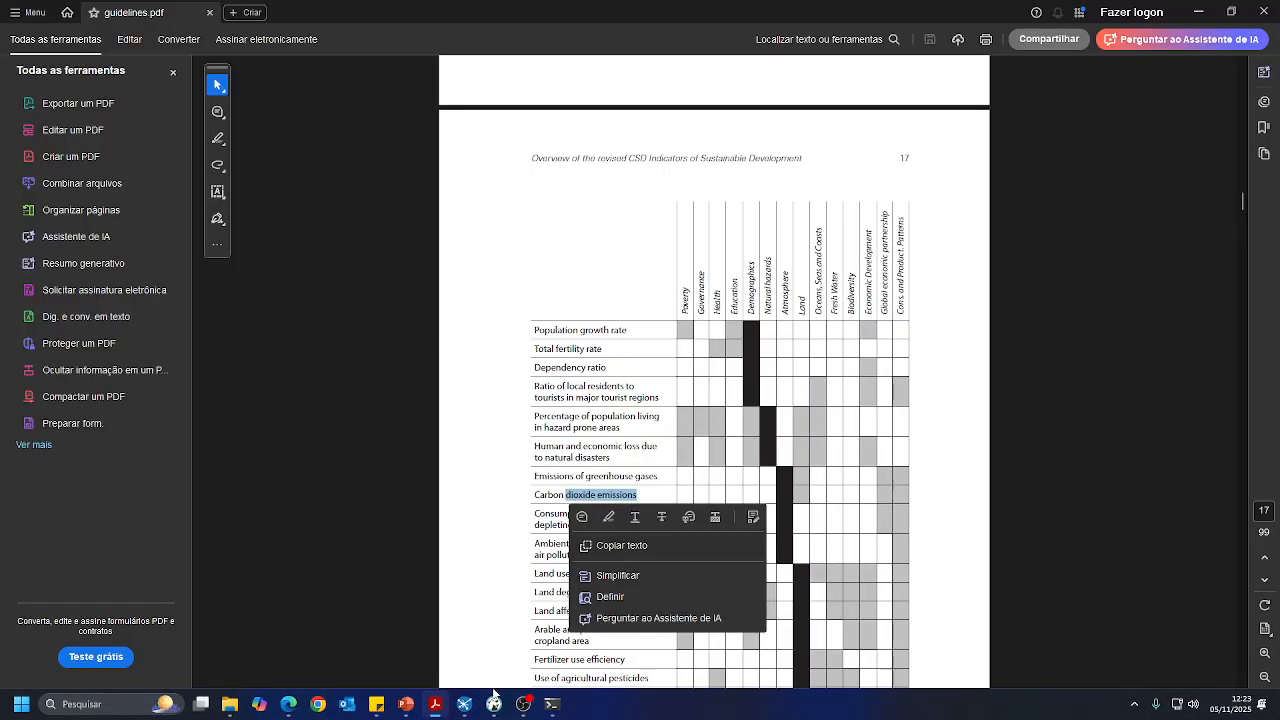
pyautogui.click(437, 704)
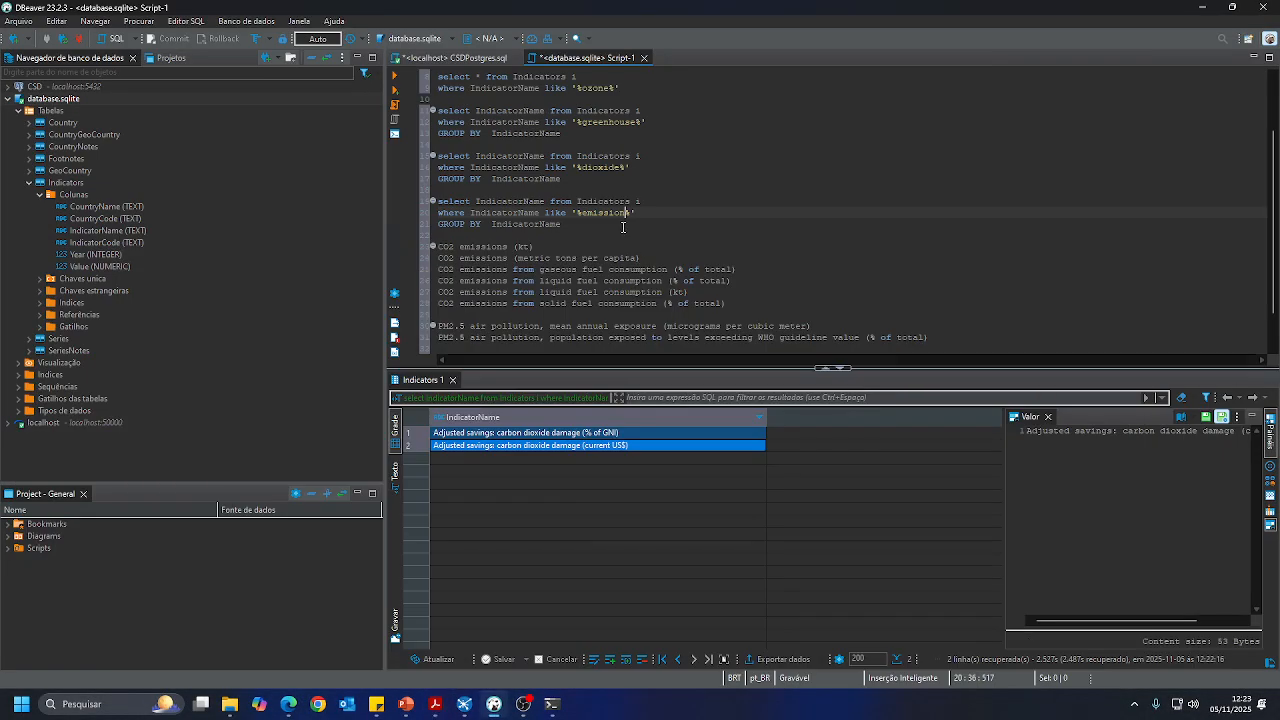
pyautogui.moveTo(561, 224); pyautogui.dragTo(438, 201)
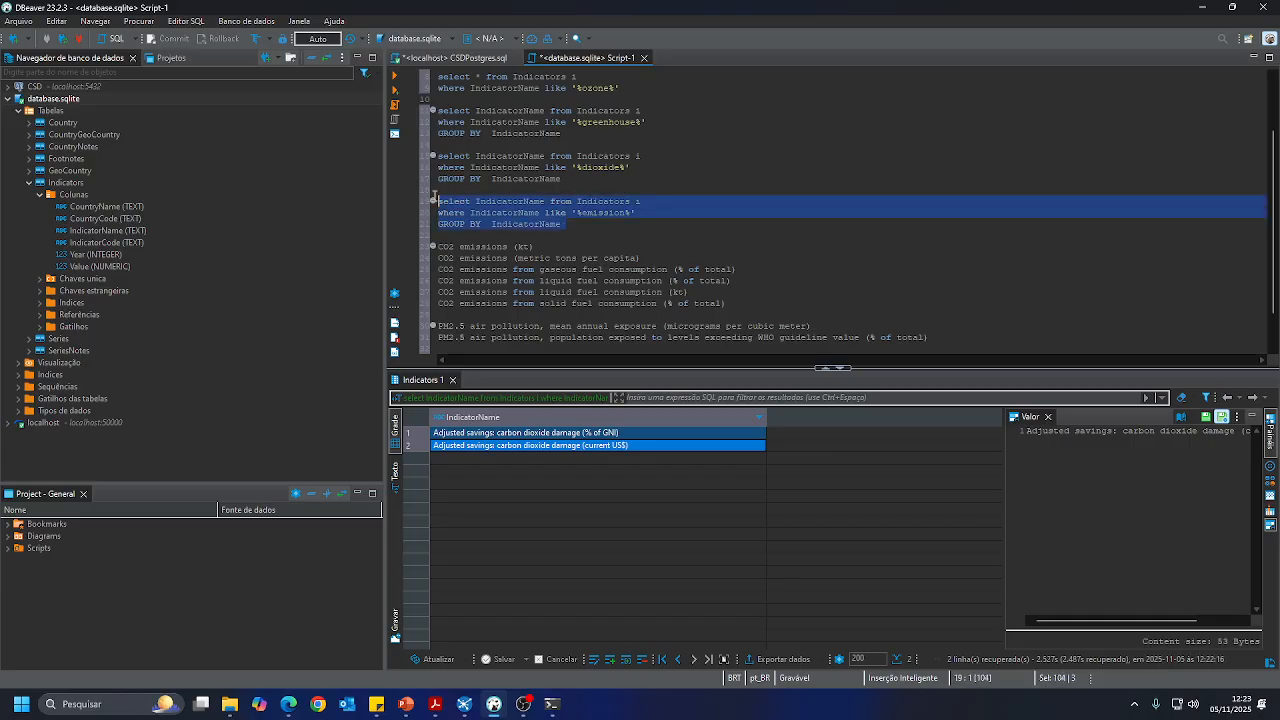
pyautogui.click(395, 76)
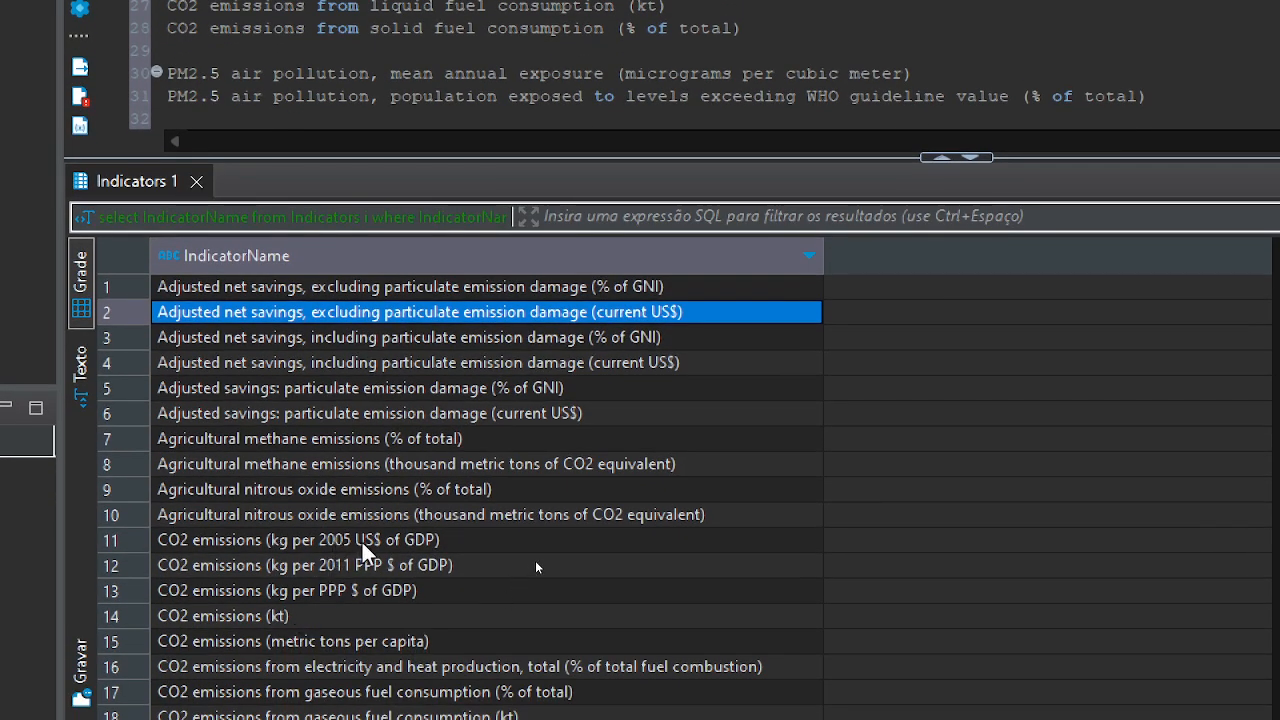
# Examine the emission indicator results for CO2, GHG, HFC, nitrous oxide, PFC and SF6 entries
pyautogui.scroll(-3, 570, 564)
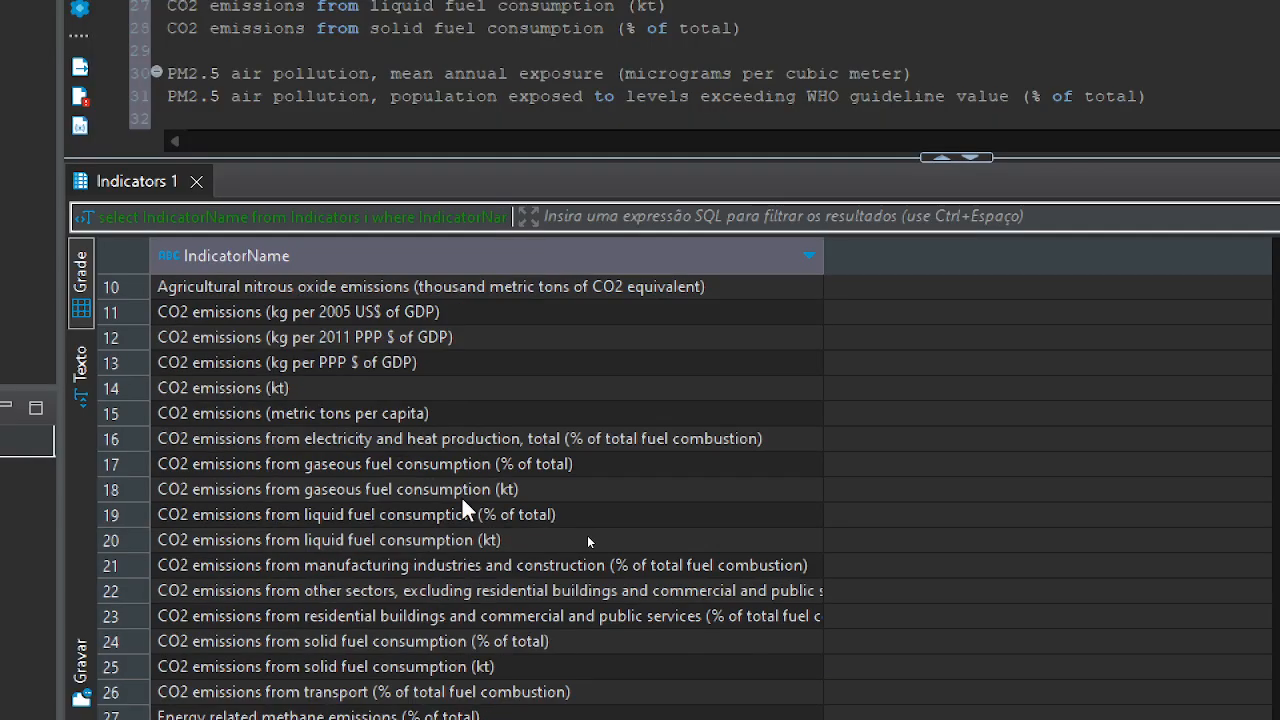
pyautogui.scroll(-2, 580, 550)
pyautogui.scroll(-2, 565, 542)
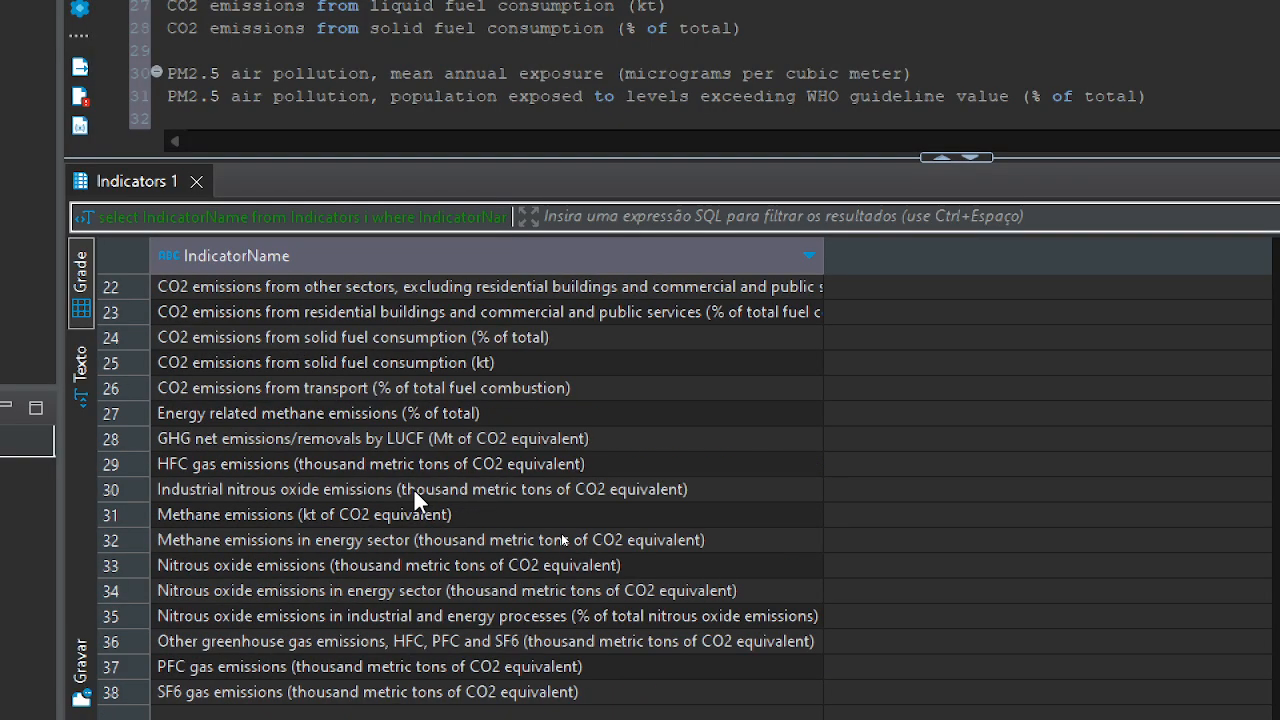
pyautogui.click(240, 438)
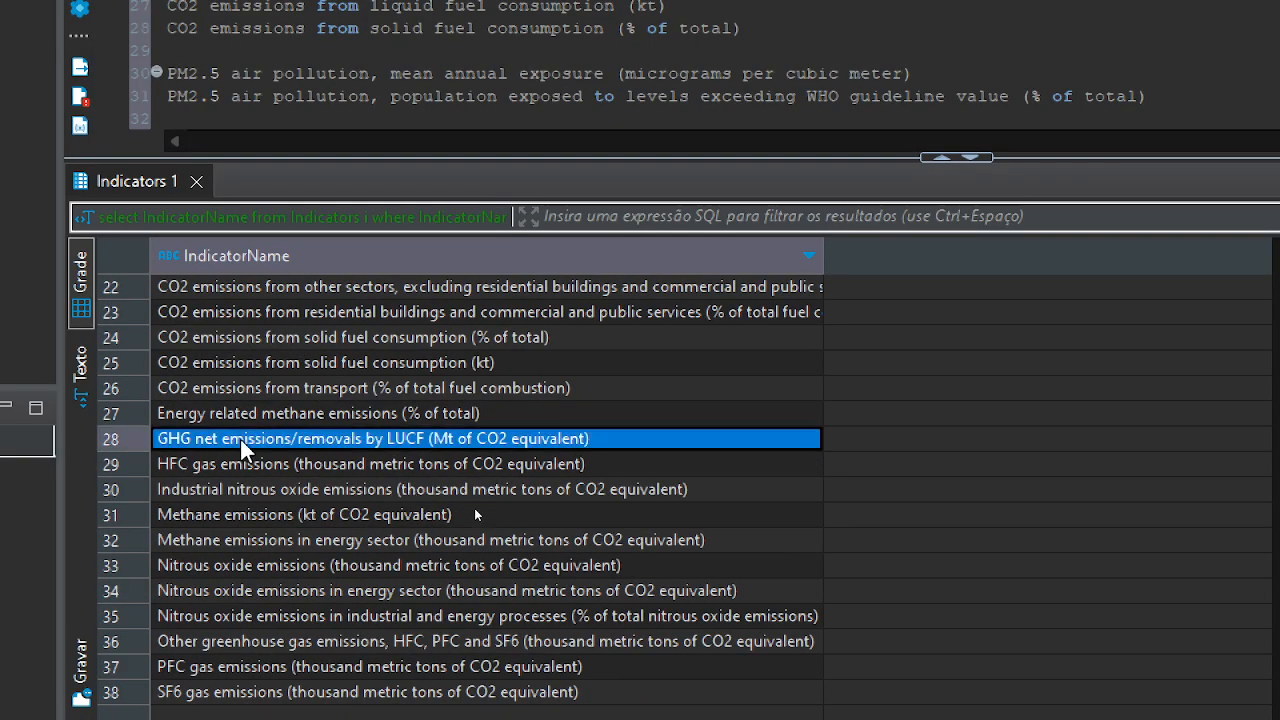
pyautogui.click(259, 464)
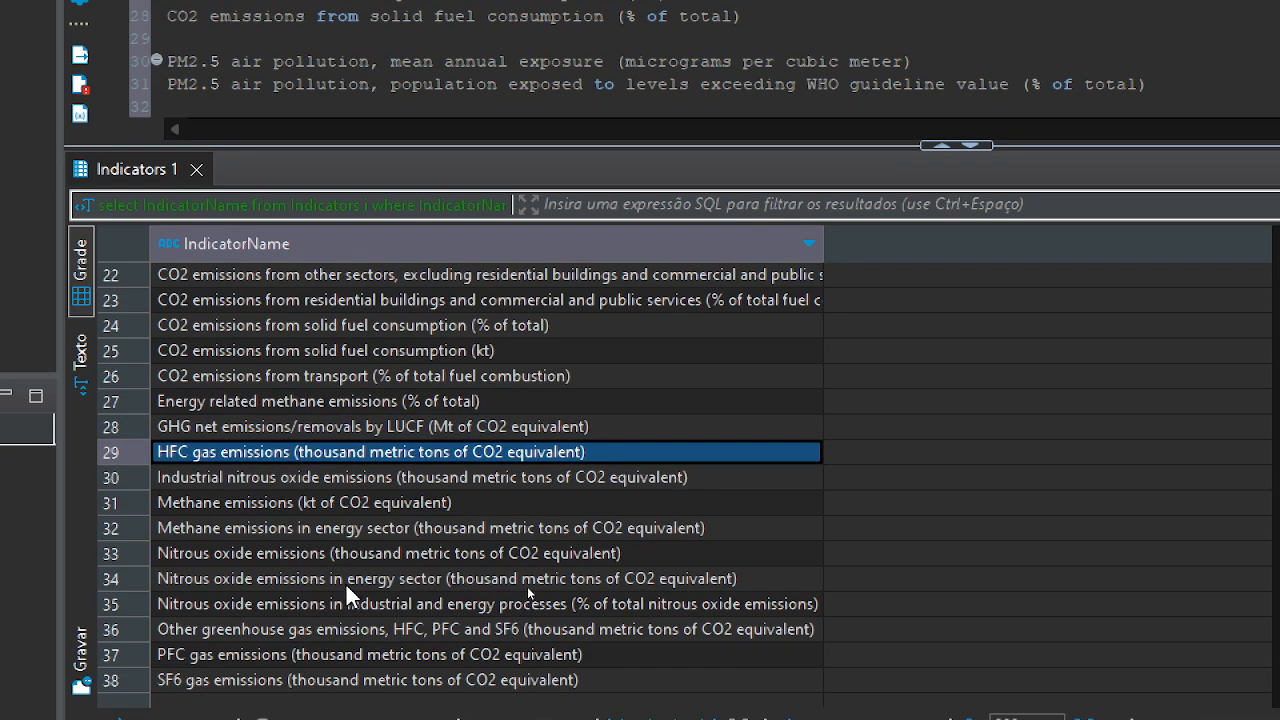
pyautogui.click(347, 592)
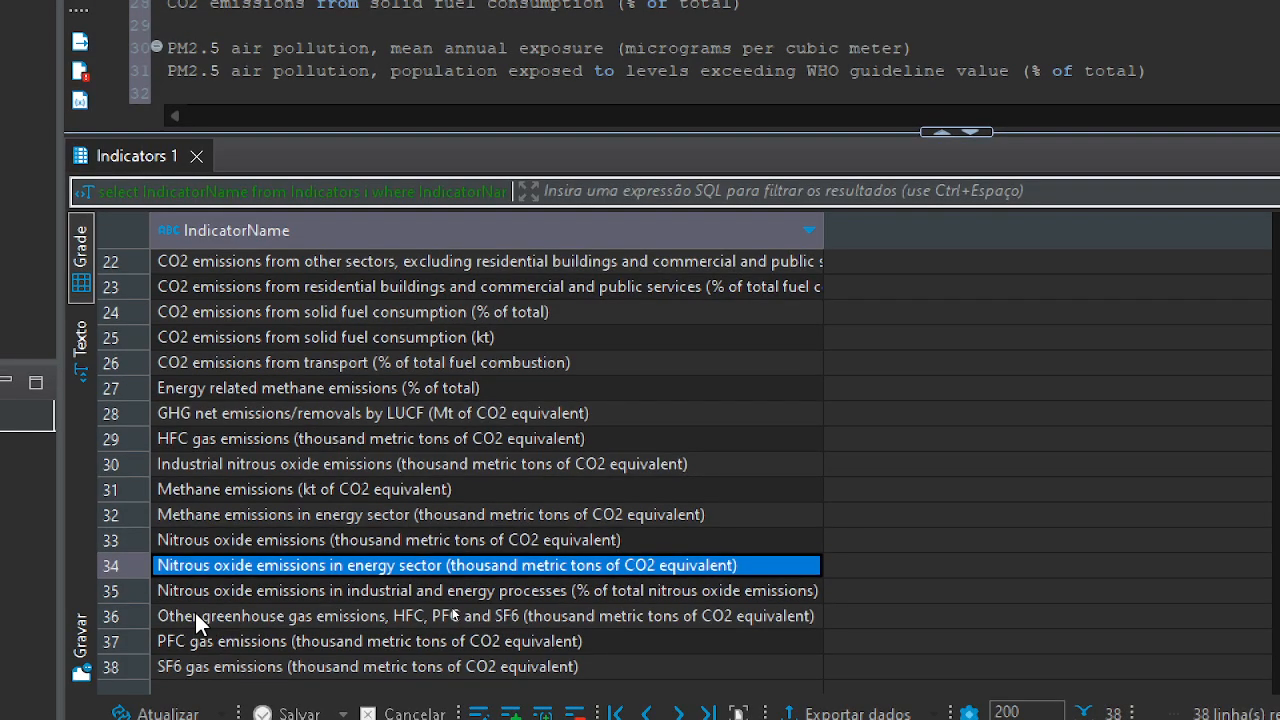
pyautogui.click(195, 624)
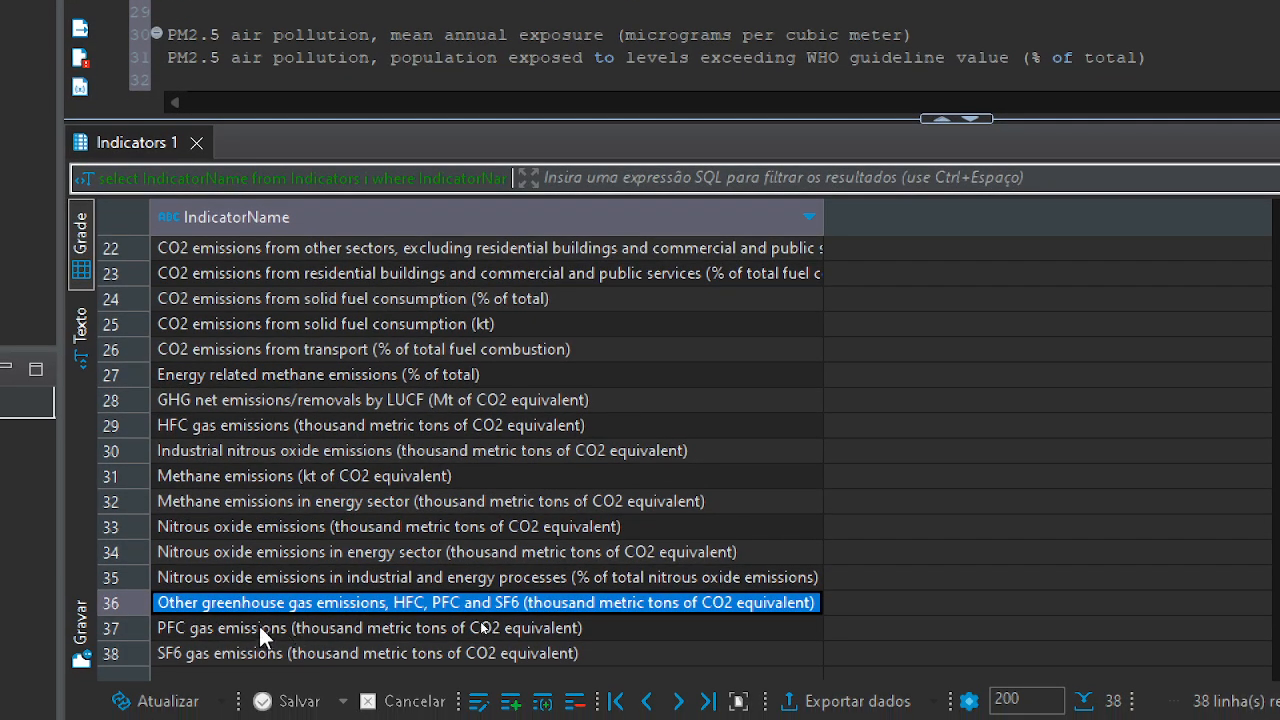
pyautogui.click(250, 628)
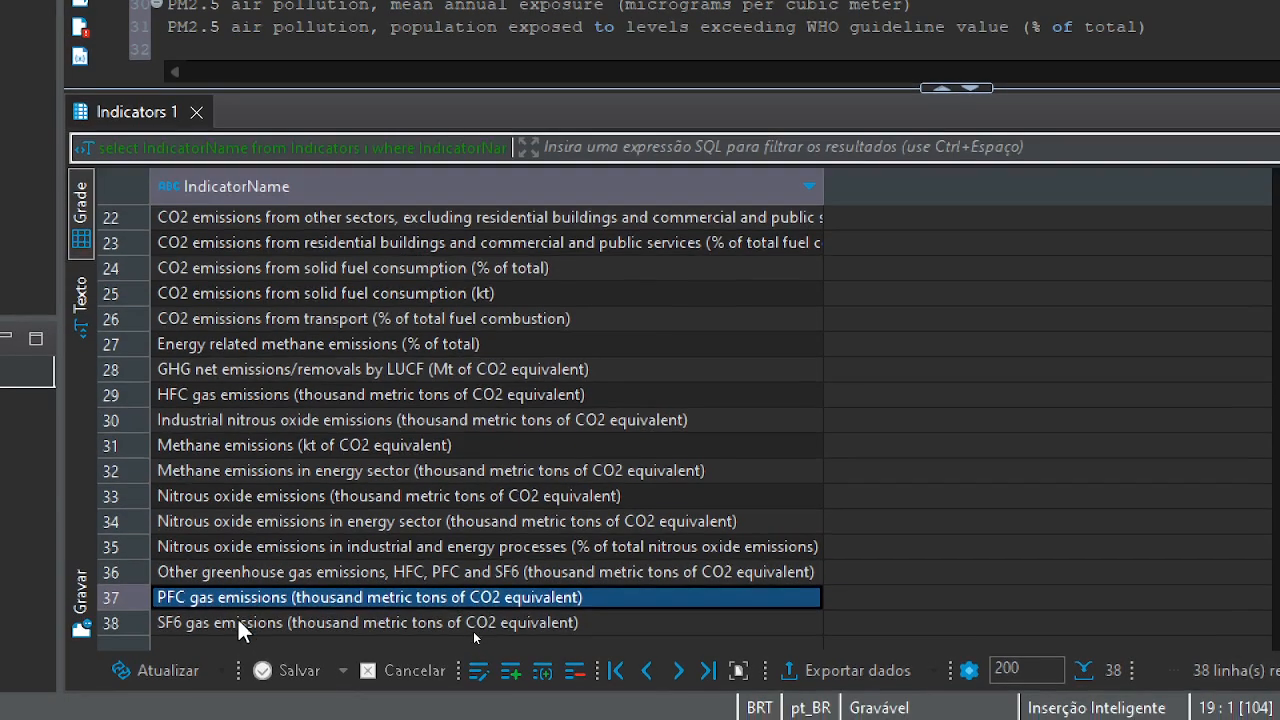
pyautogui.click(240, 649)
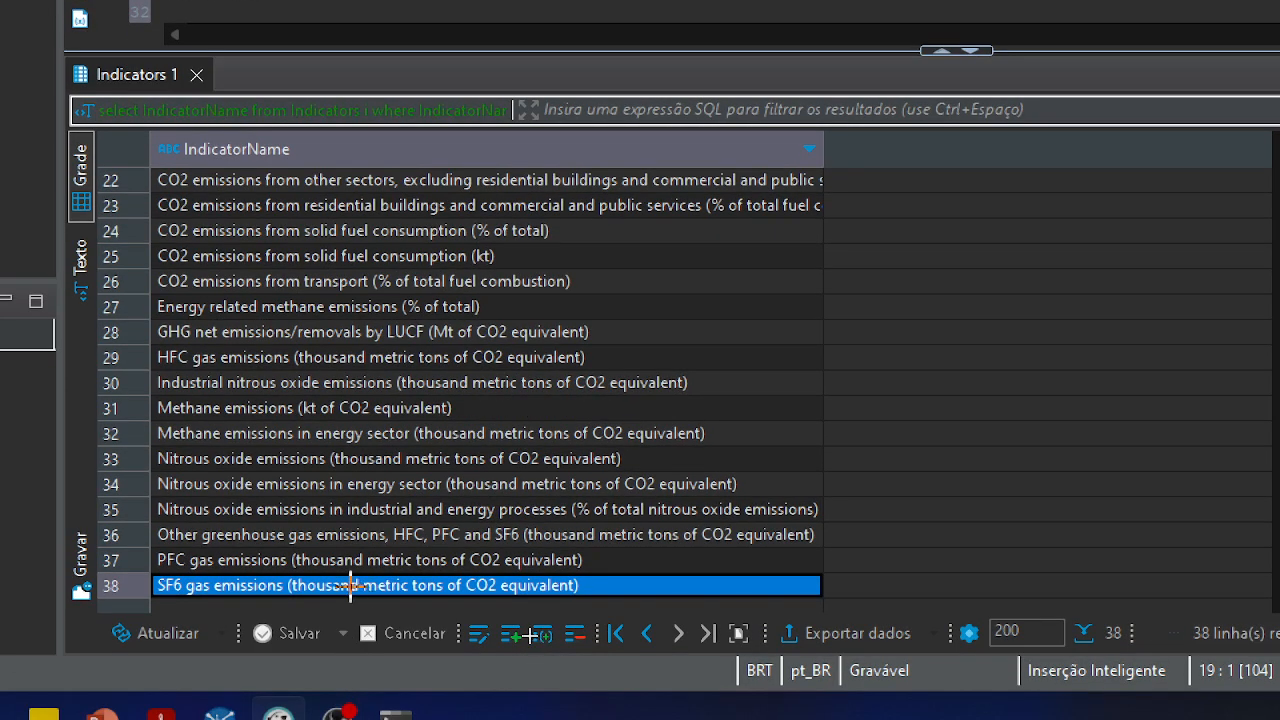
pyautogui.keyDown('shift'); pyautogui.click(353, 553); pyautogui.keyUp('shift')
pyautogui.hotkey('ctrl', 'a')
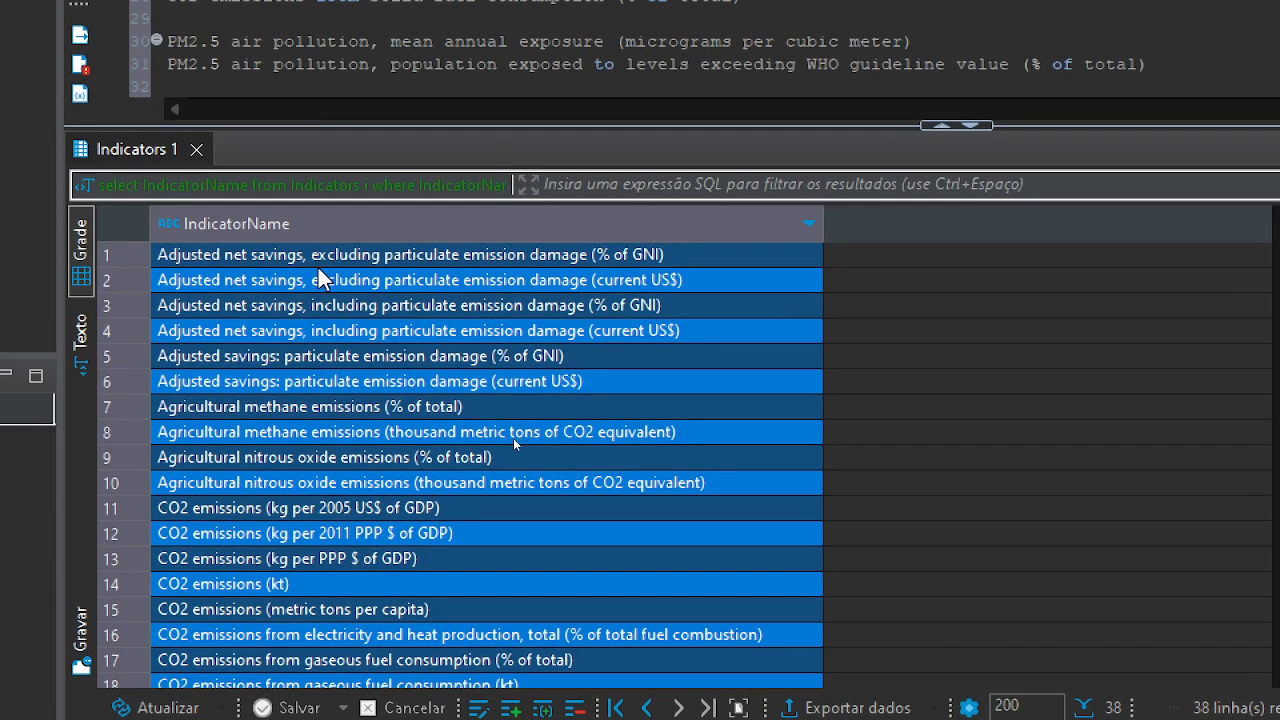
pyautogui.hotkey('ctrl', 'v')
pyautogui.scroll(-5, 452, 555)
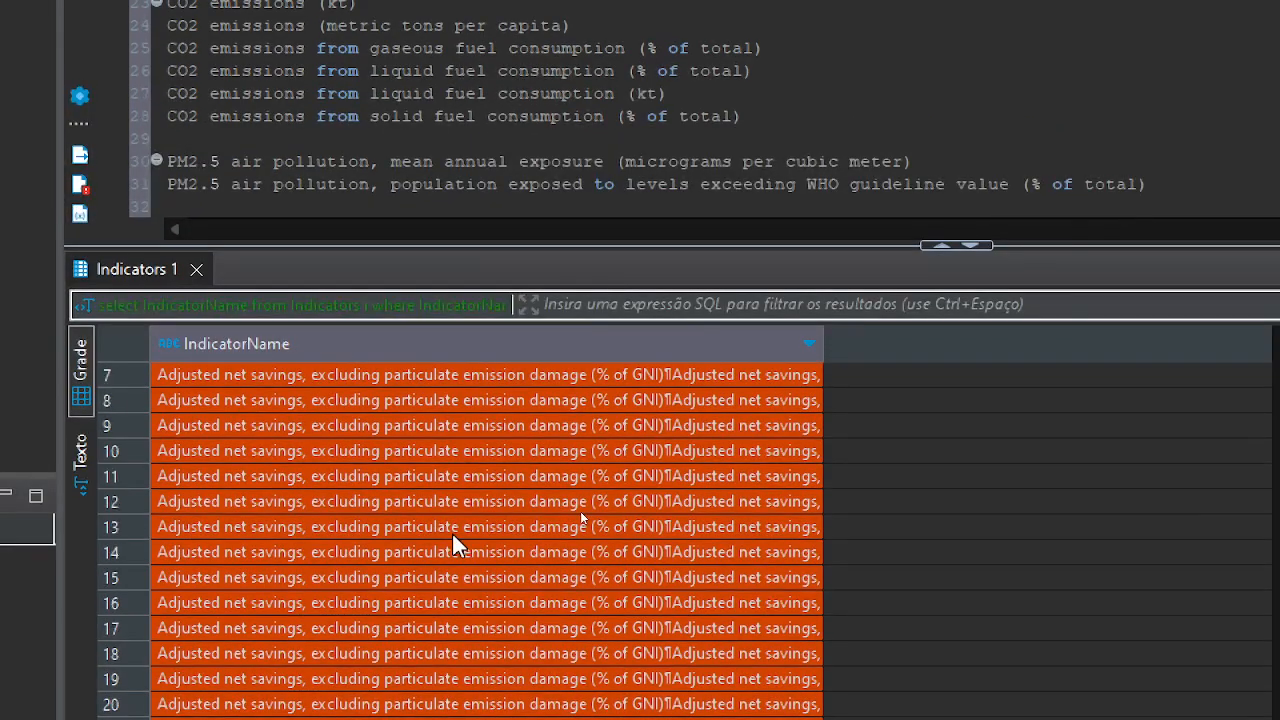
pyautogui.scroll(-2, 454, 582)
pyautogui.click(454, 606)
pyautogui.press('Escape')
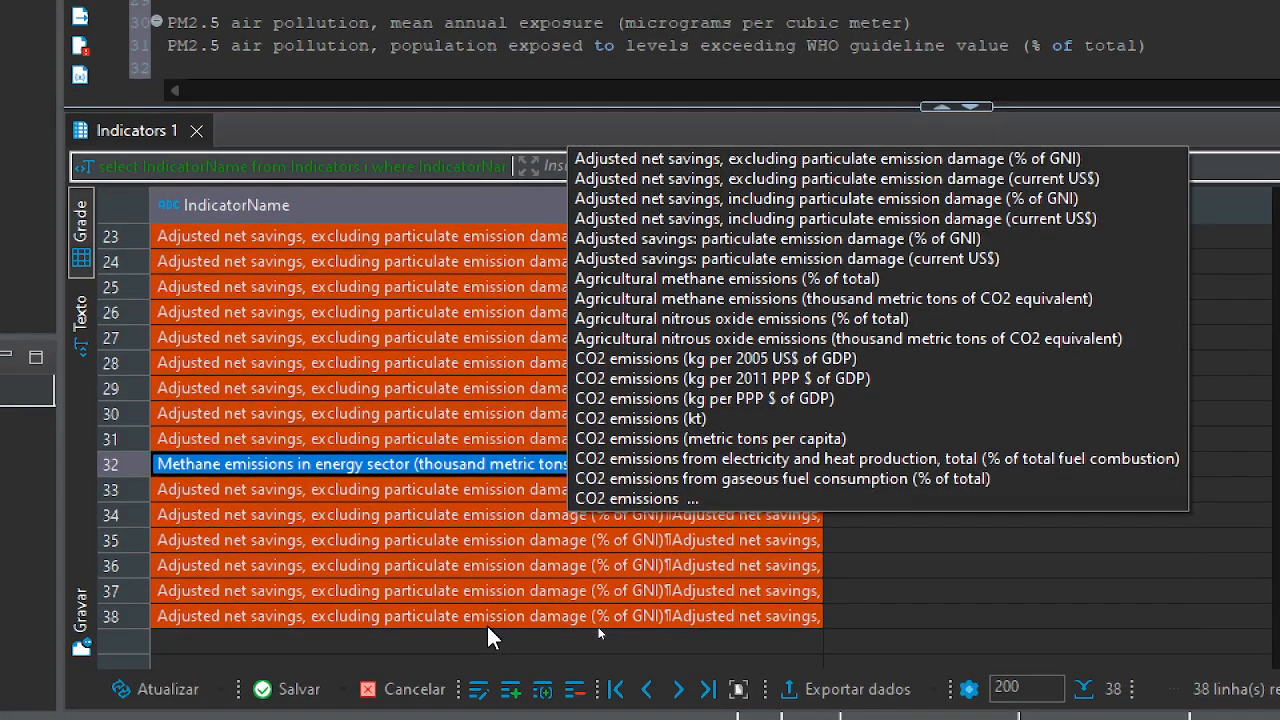
pyautogui.moveTo(486, 623); pyautogui.dragTo(490, 123)
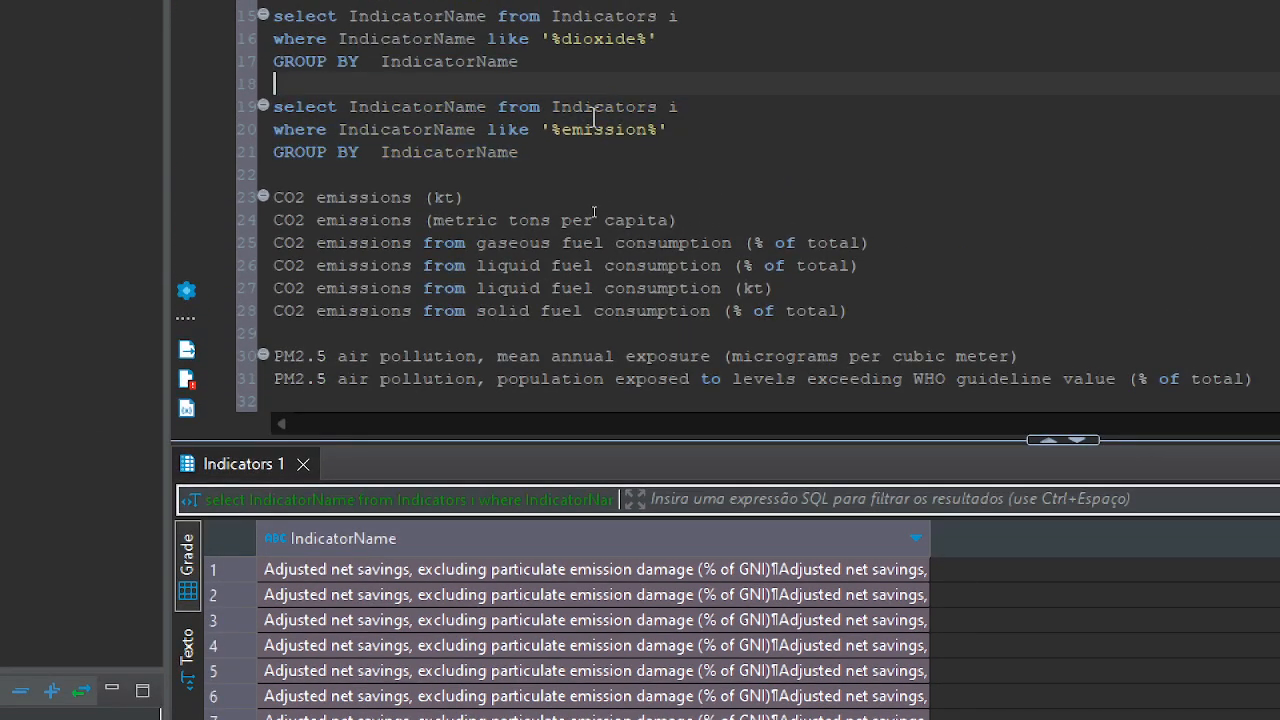
# Rerun the '%emission%' query without saving the pending result edits to the database
pyautogui.moveTo(535, 156); pyautogui.dragTo(200, 108)
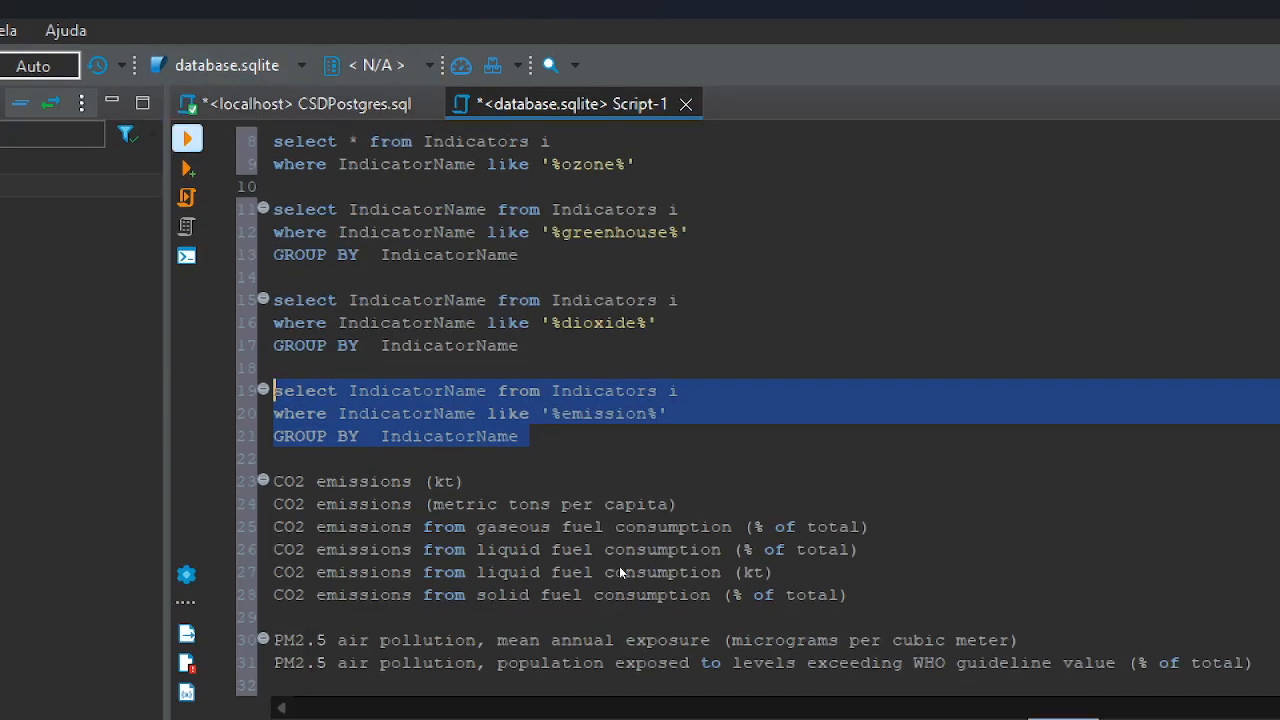
pyautogui.hotkey('ctrl', 'Return')
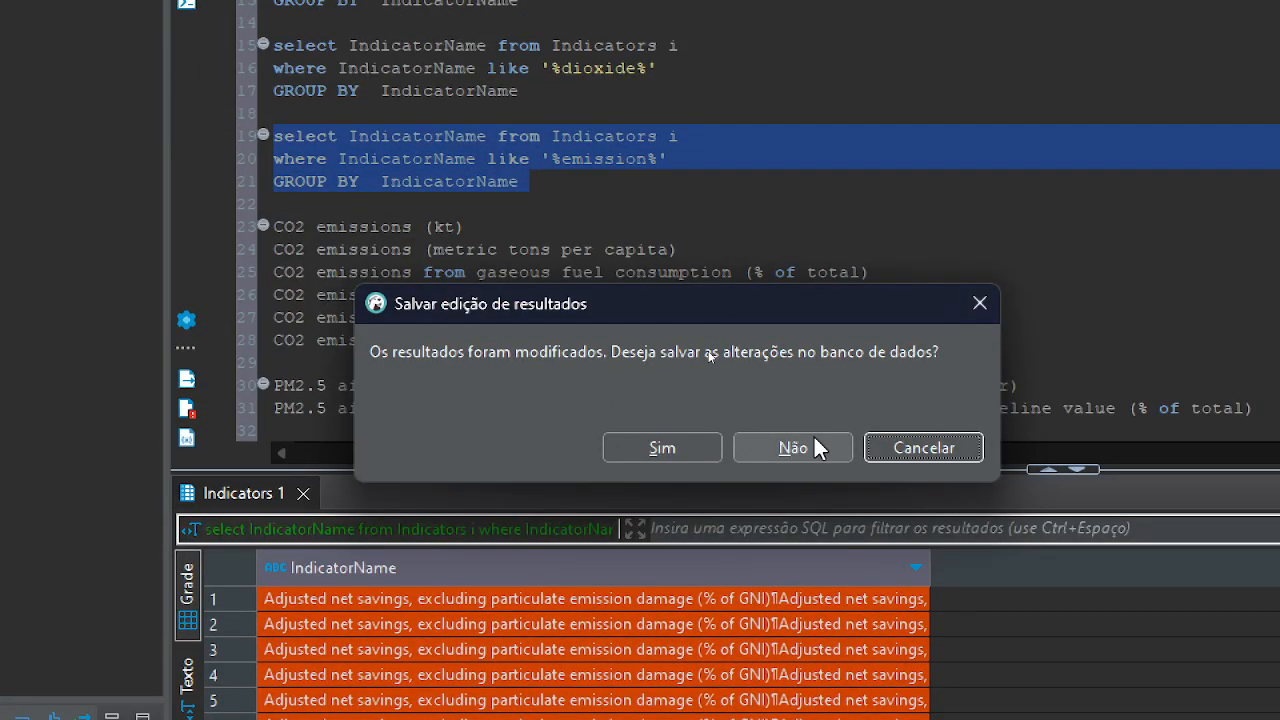
pyautogui.click(814, 436)
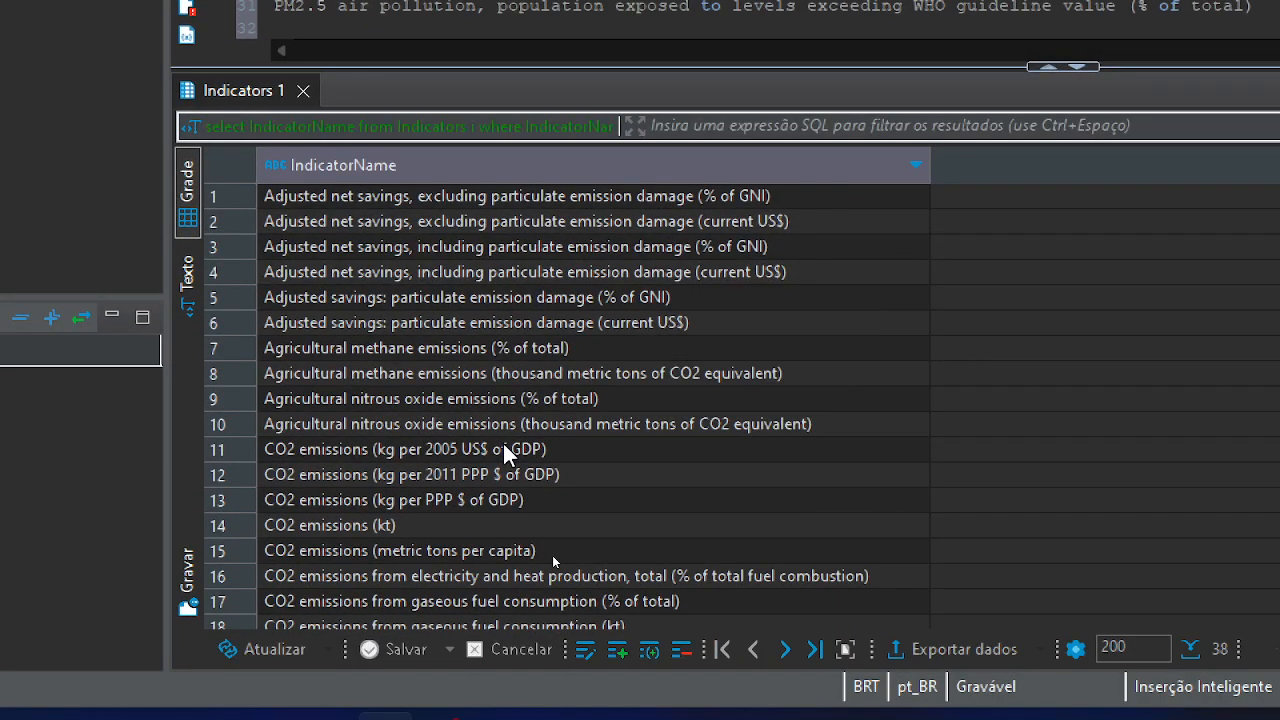
# Copy all the emission indicator names from the results and paste them at the end of the script
pyautogui.moveTo(605, 197); pyautogui.dragTo(647, 567)
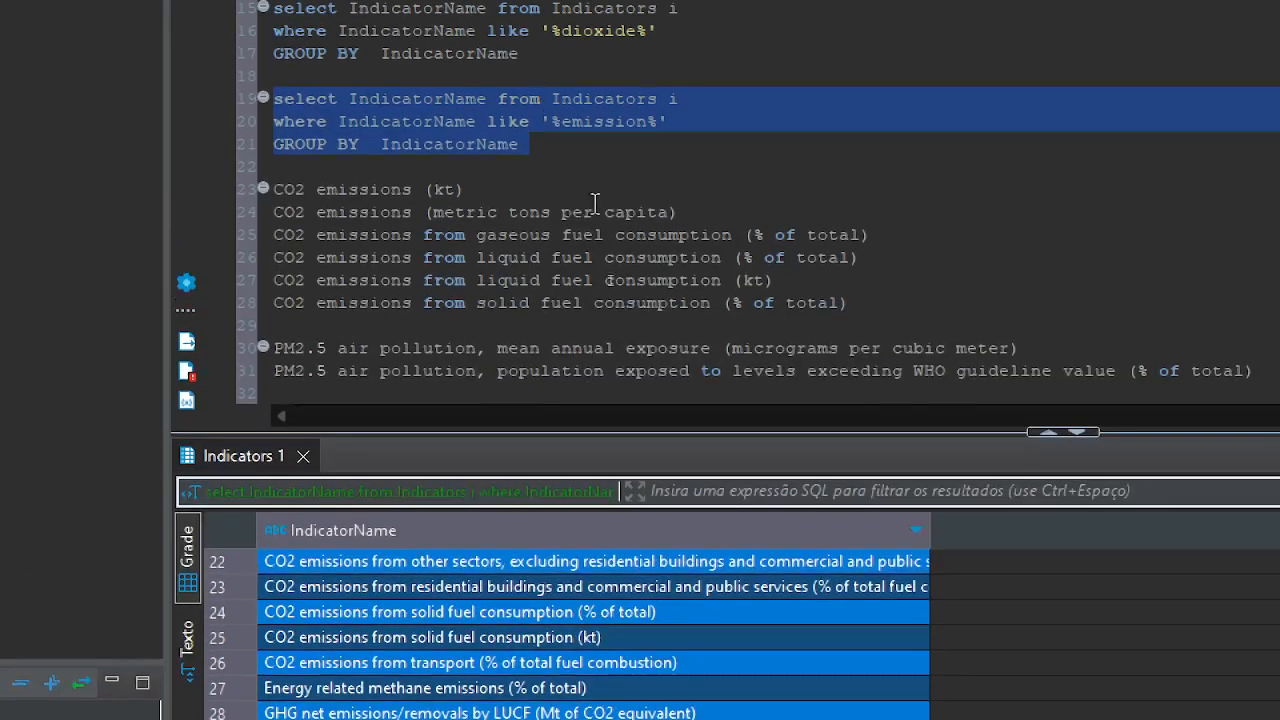
pyautogui.click(658, 277)
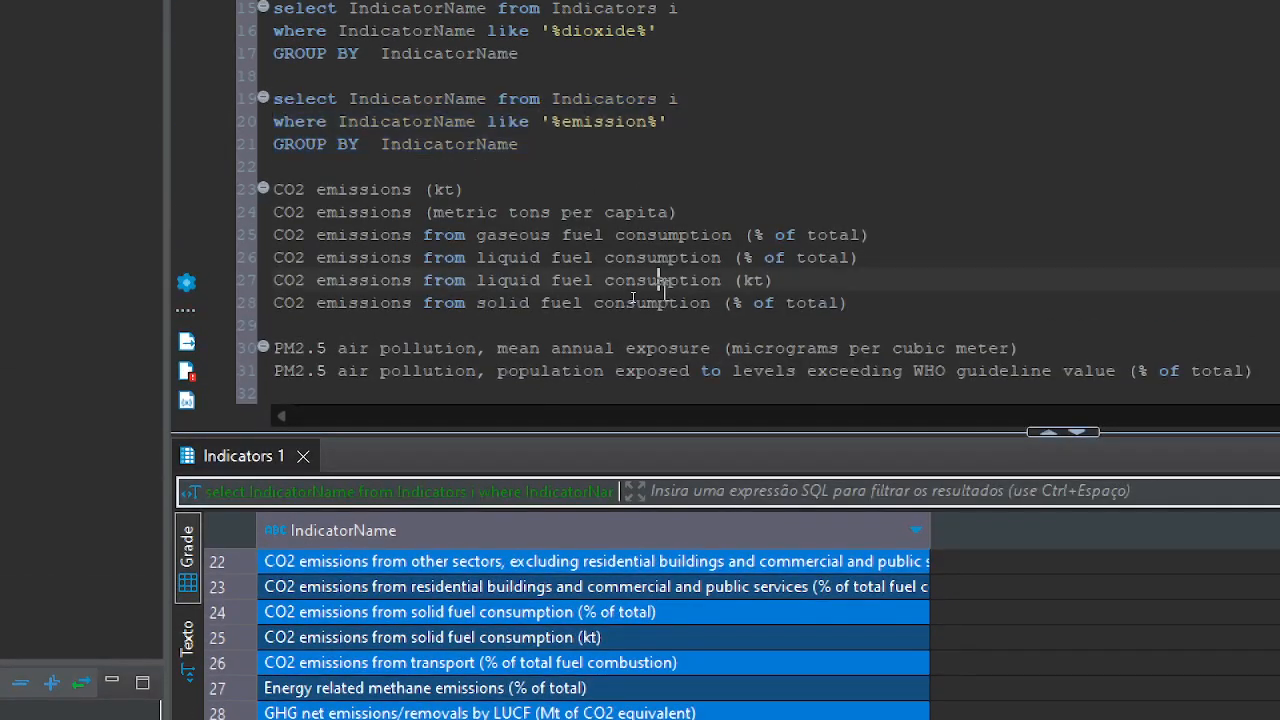
pyautogui.scroll(-2, 665, 293)
pyautogui.scroll(-1, 829, 390)
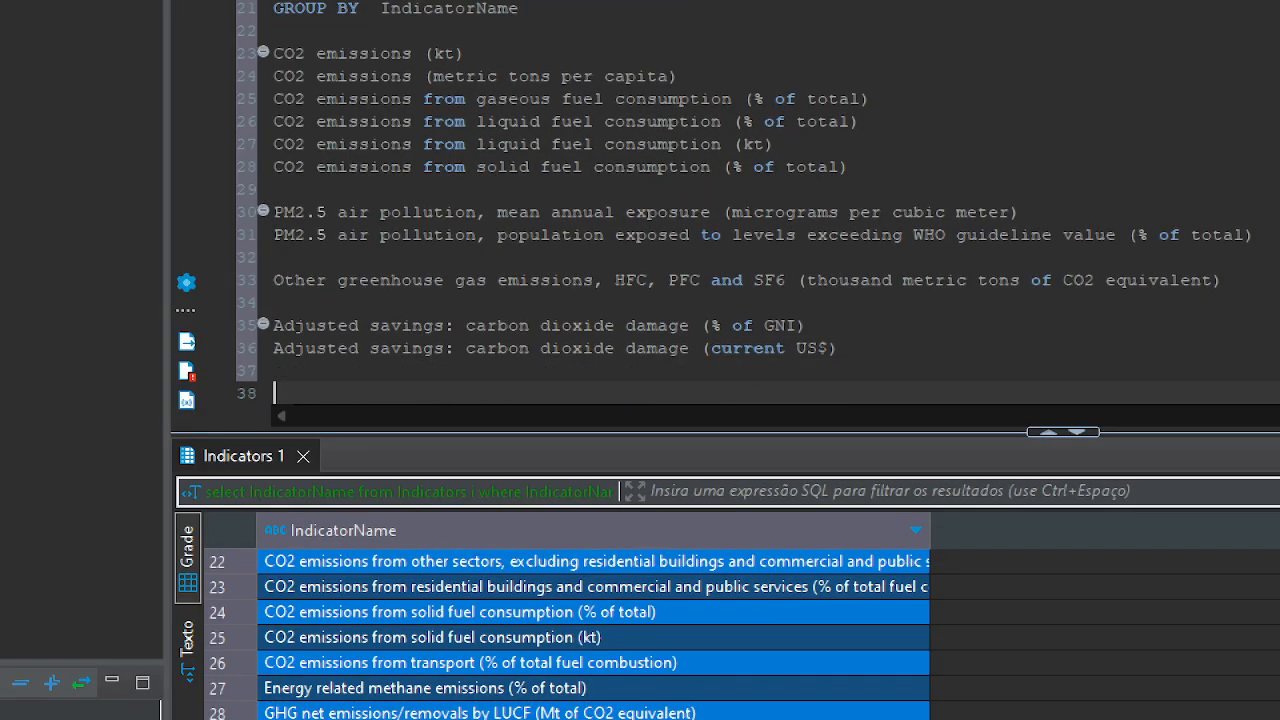
pyautogui.hotkey('ctrl', 'End')
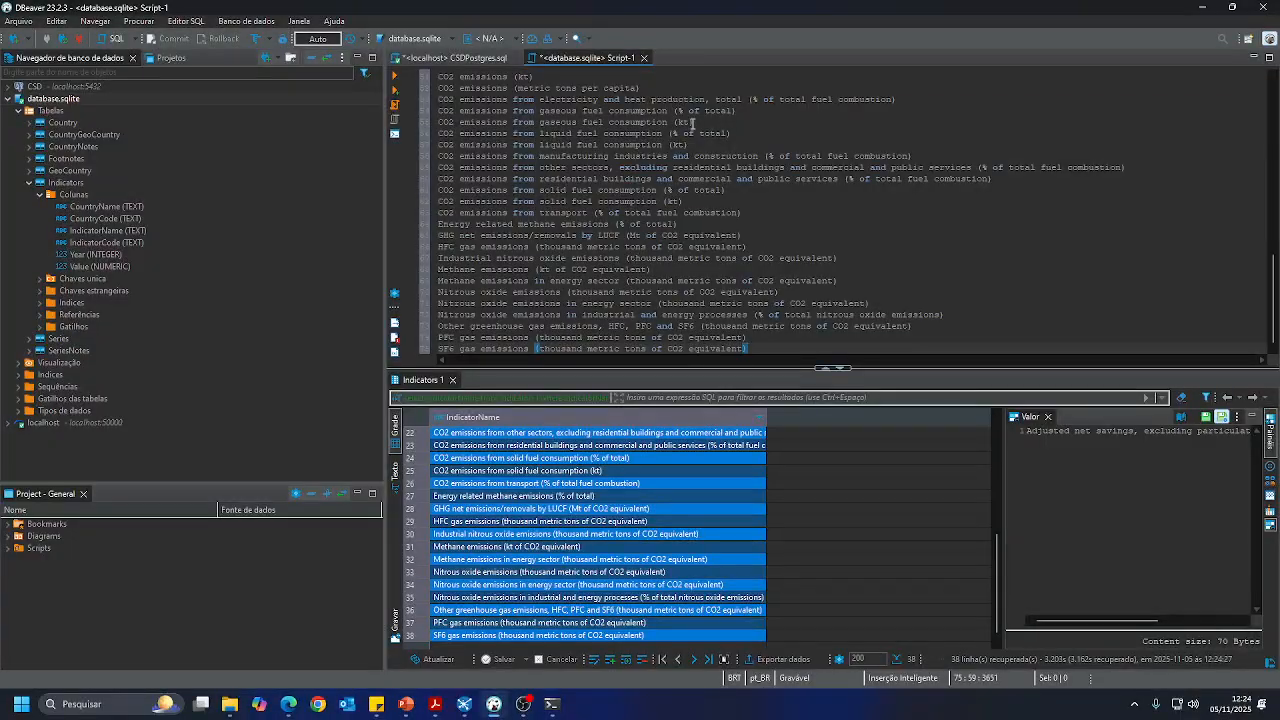
# Review the pasted emission indicator names and the search queries throughout the script
pyautogui.scroll(10, 778, 281)
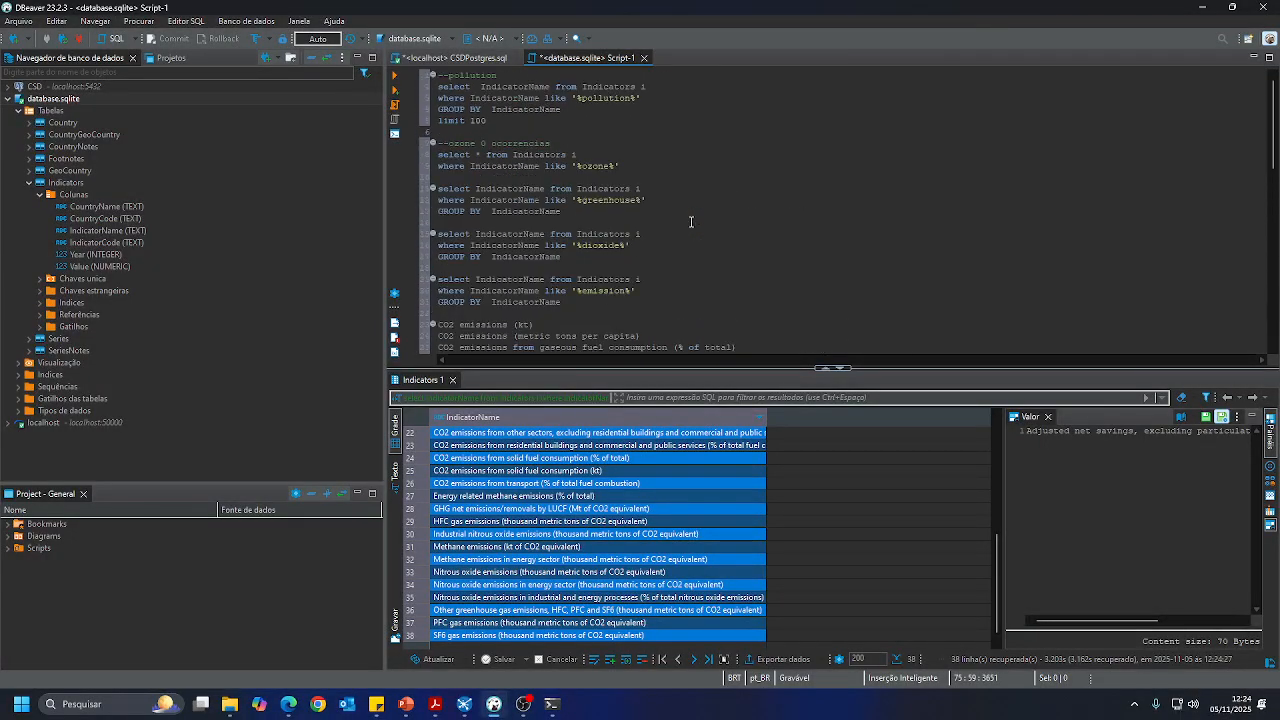
pyautogui.scroll(-15, 690, 221)
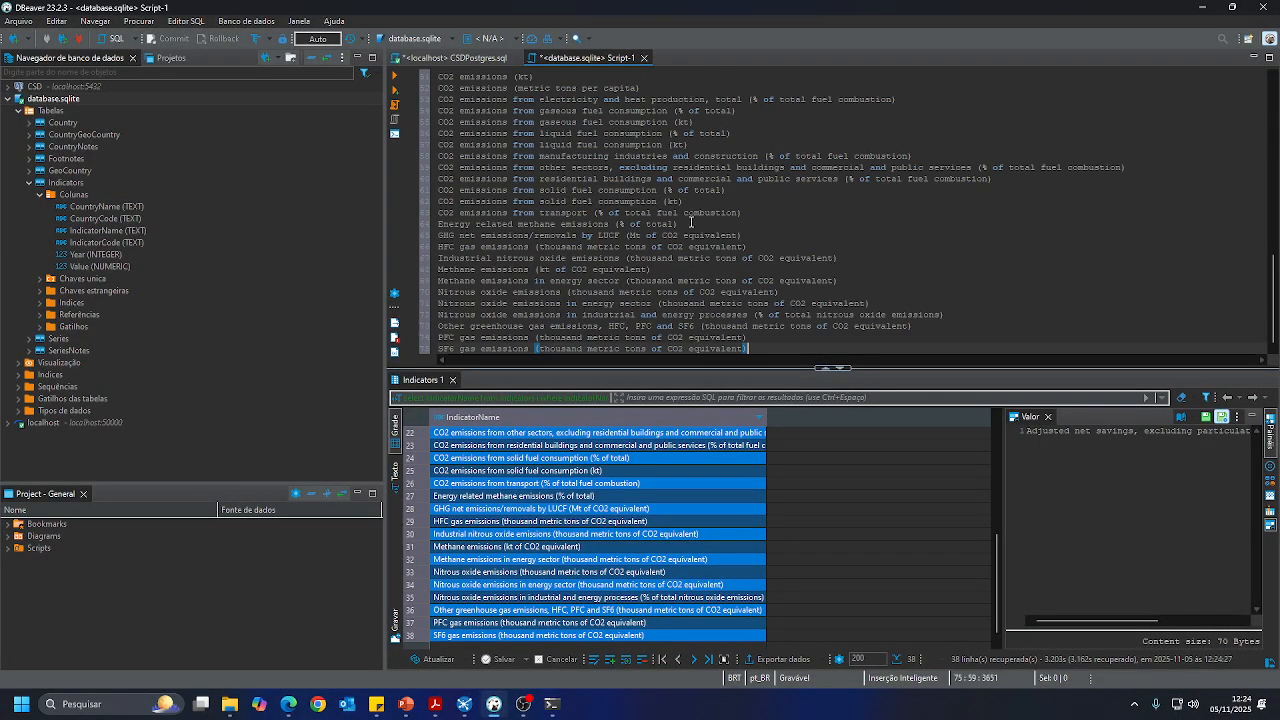
pyautogui.click(673, 314)
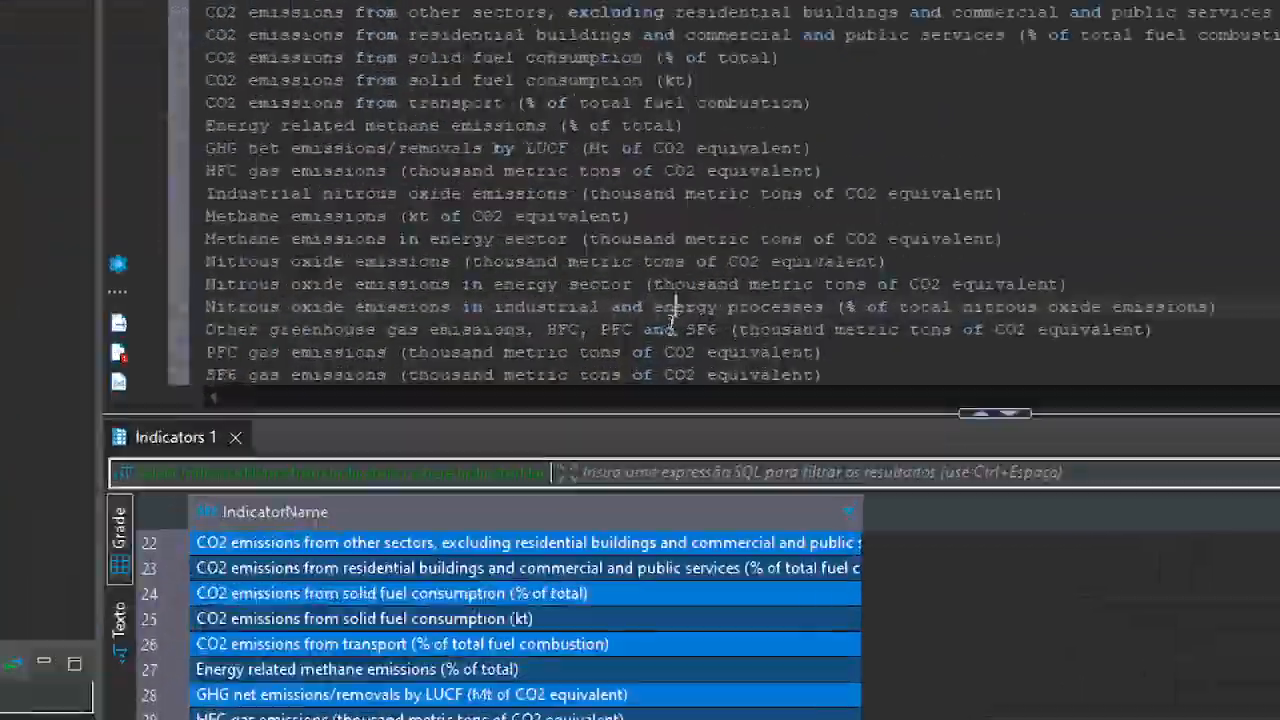
pyautogui.scroll(4, 673, 314)
pyautogui.click(692, 280)
pyautogui.scroll(4, 692, 280)
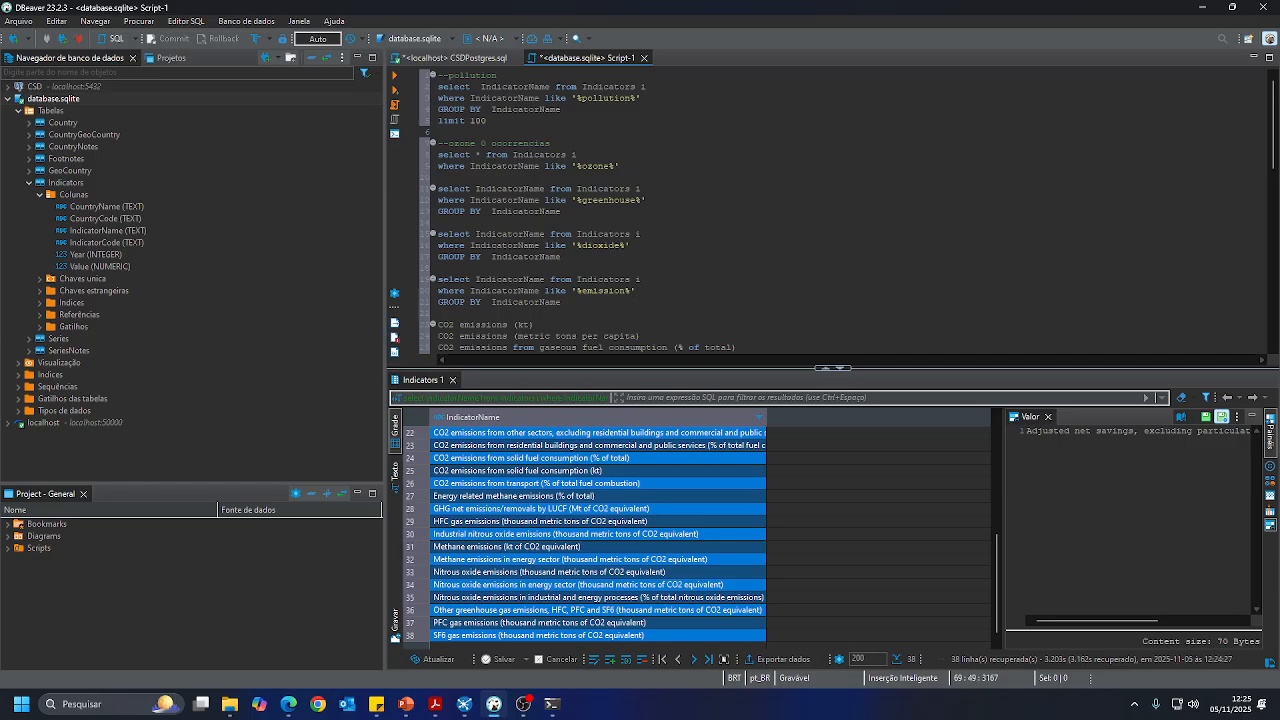
pyautogui.hotkey('alt', 'Tab')
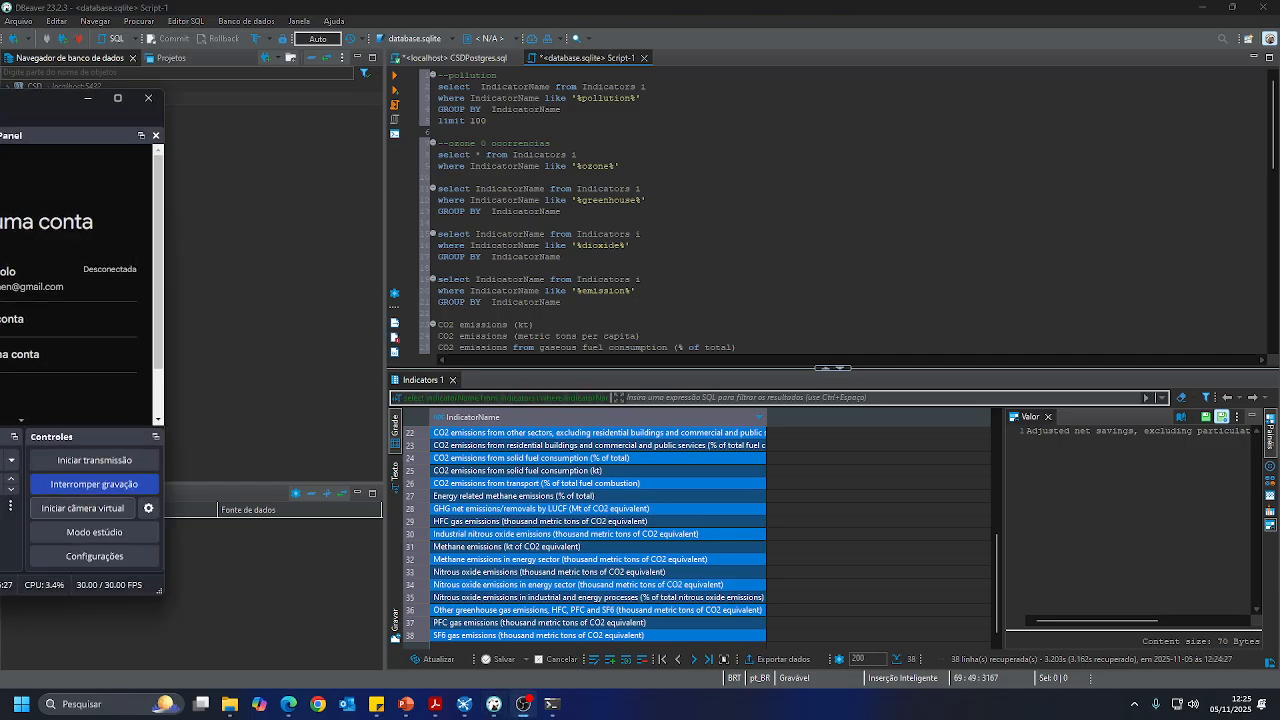